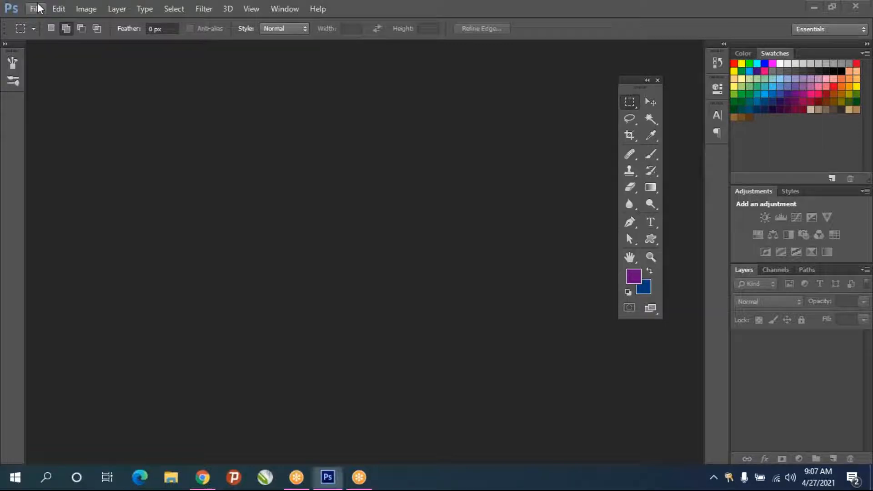
# Create a new document measured in inches with a resolution of 300 pixels/inch
pyautogui.click(35, 8)
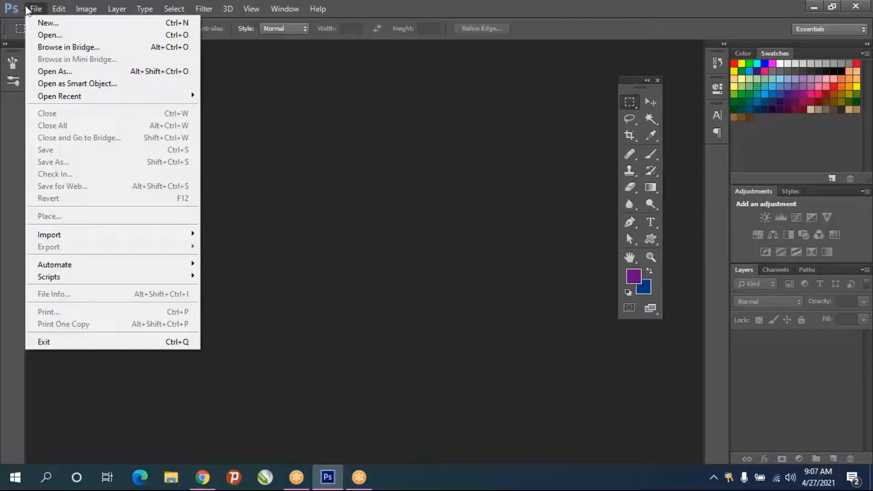
pyautogui.click(45, 23)
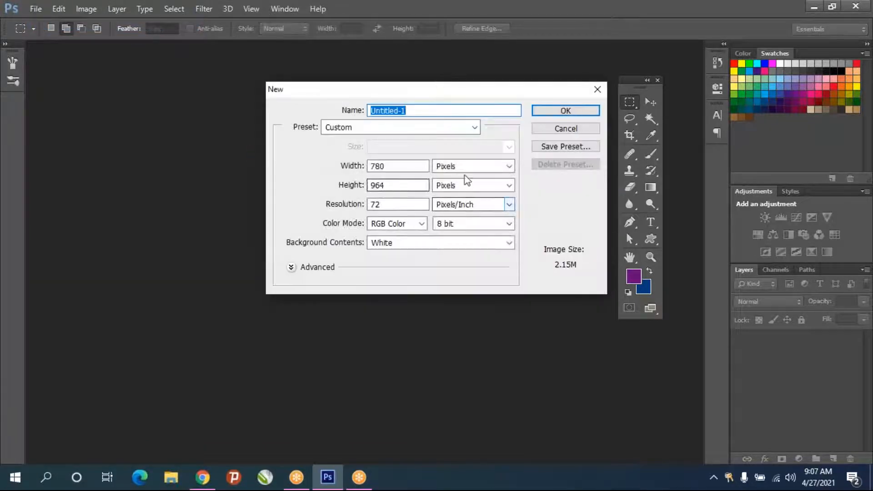
pyautogui.click(475, 167)
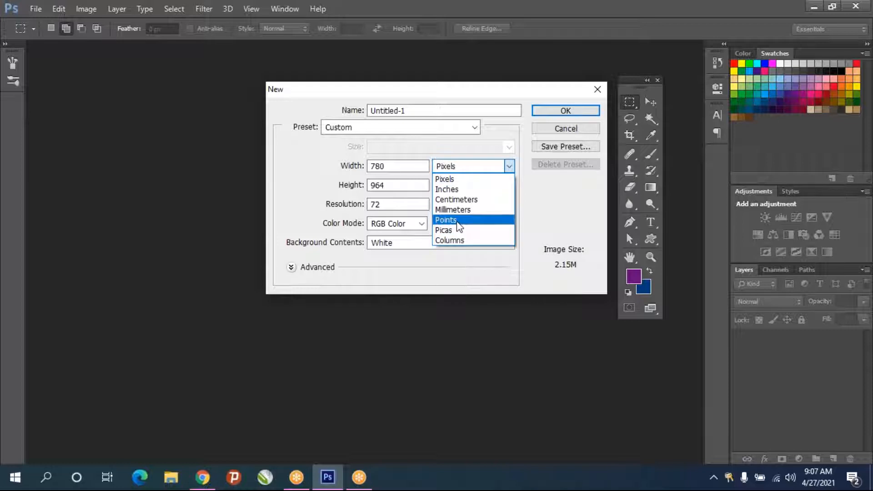
pyautogui.click(467, 189)
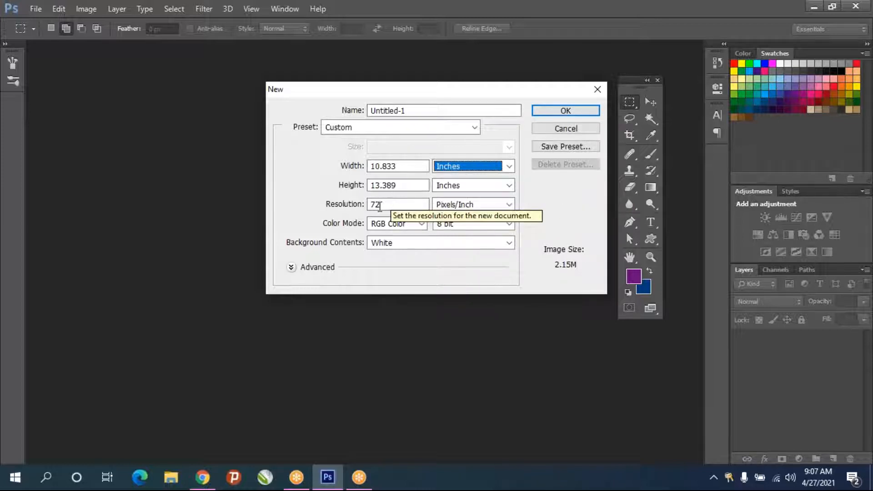
pyautogui.doubleClick(380, 206)
pyautogui.write('3000')
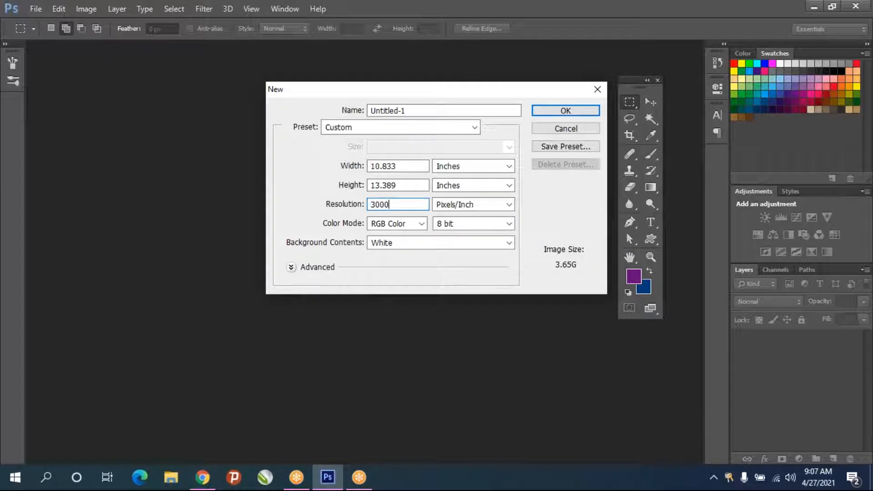
pyautogui.press('BackSpace')
pyautogui.press('Return')
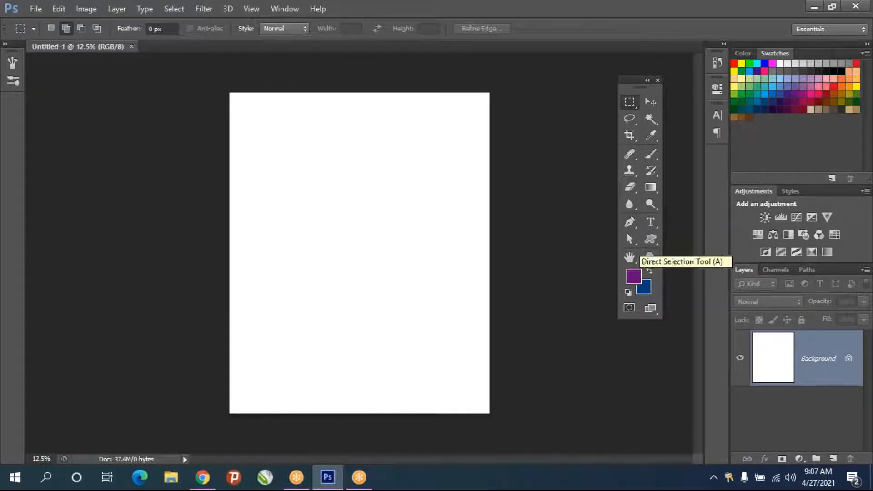
# Switch to Chrome, run a Google search for "images" and show the image results
pyautogui.click(203, 477)
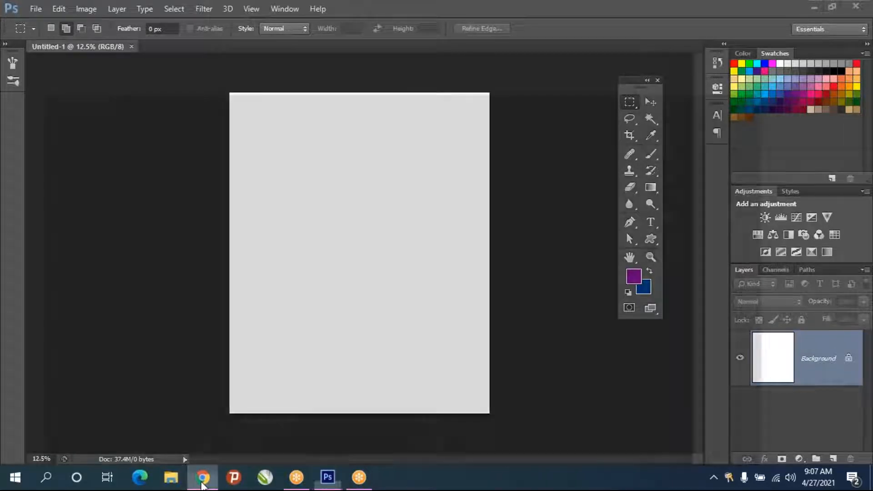
pyautogui.click(311, 249)
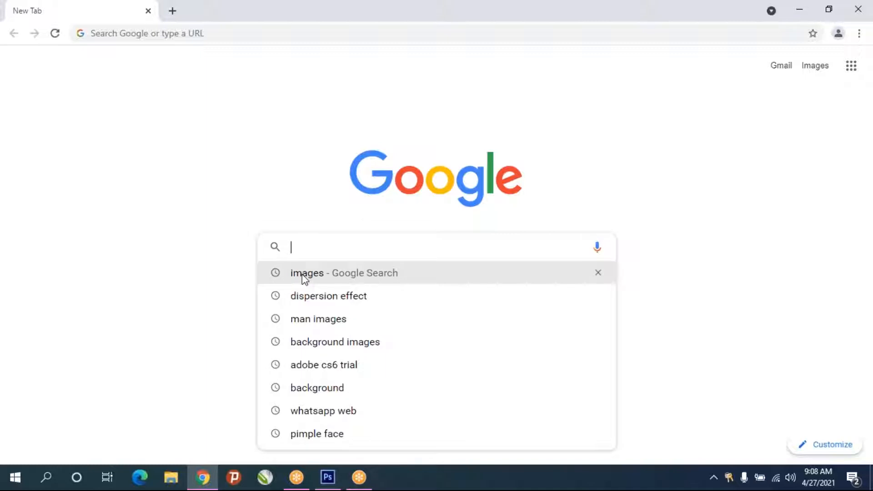
pyautogui.press('super+e')
pyautogui.hotkey('alt', 'Tab')
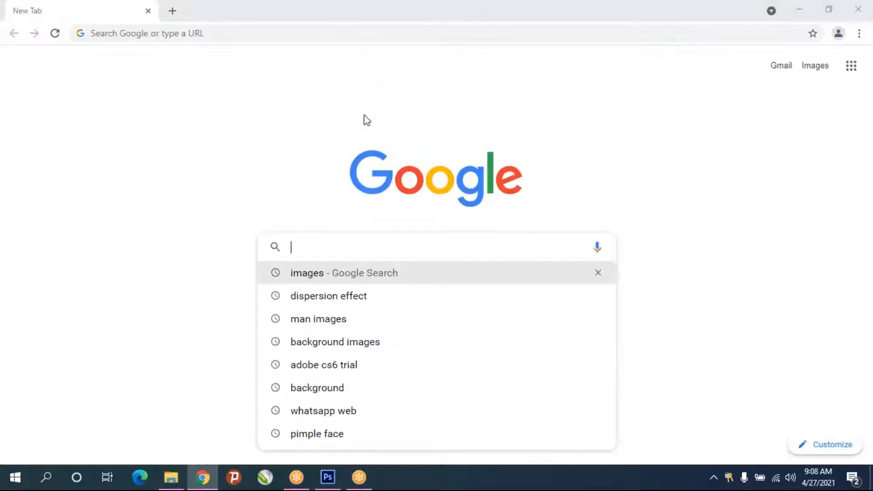
pyautogui.press('Return')
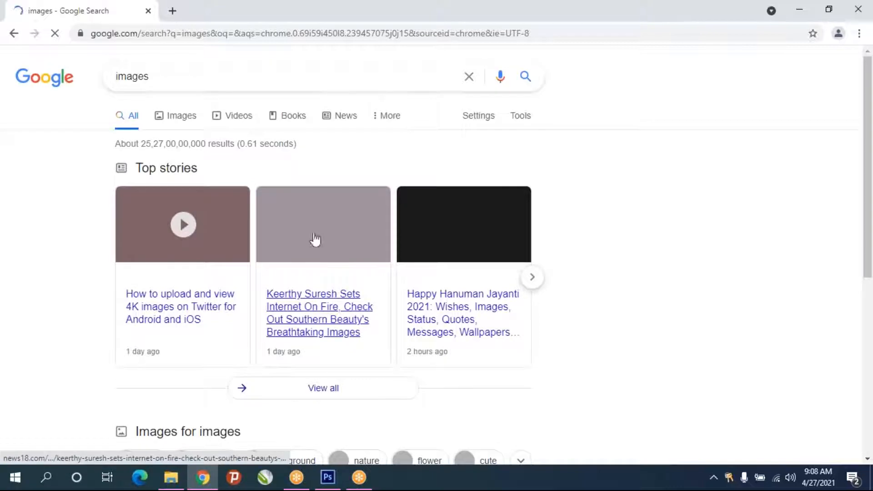
pyautogui.click(179, 121)
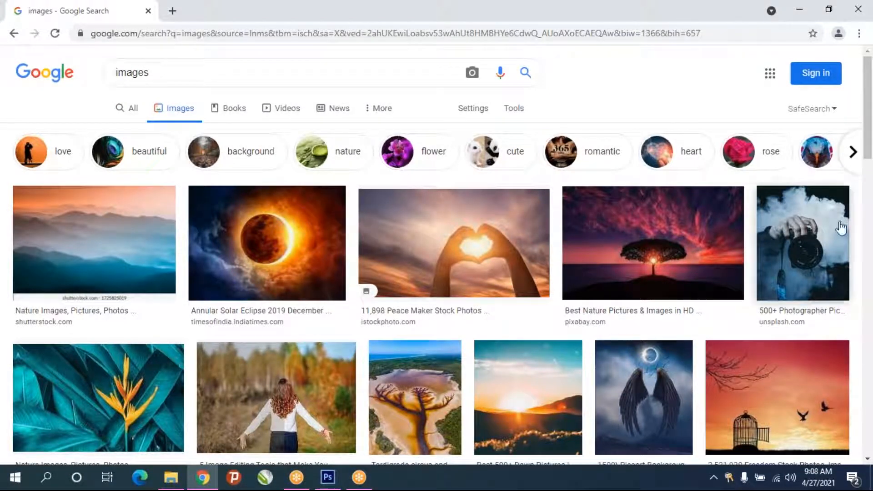
# Browse the suggested categories of the image results and filter them by "girl"
pyautogui.click(855, 164)
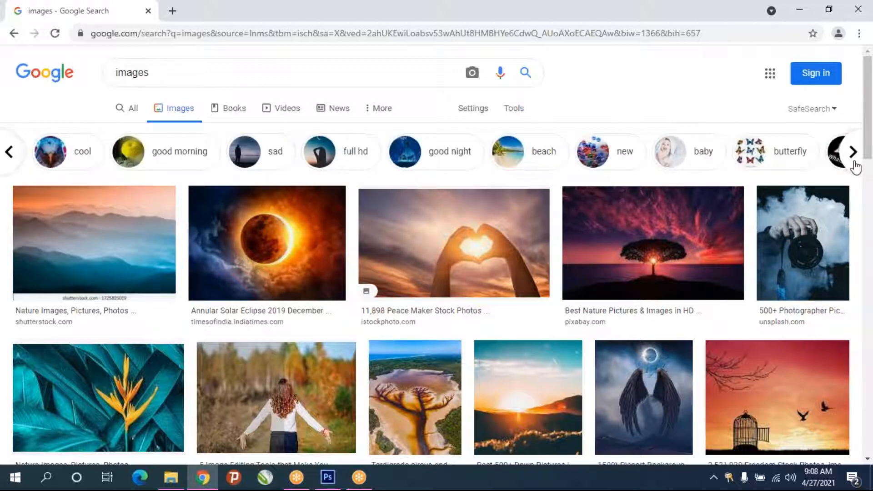
pyautogui.click(853, 152)
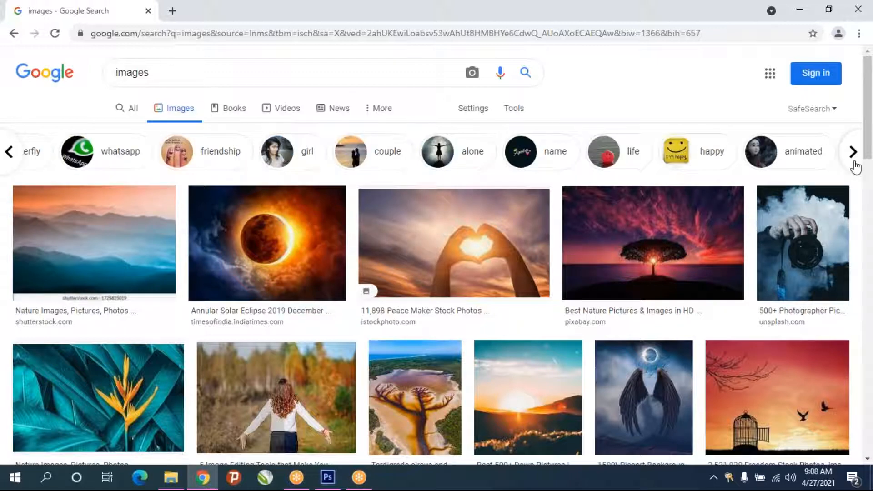
pyautogui.click(853, 157)
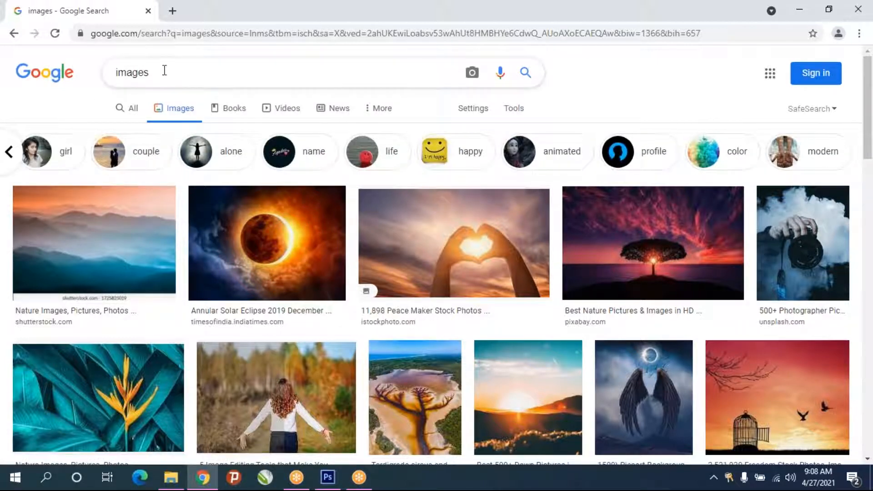
pyautogui.click(68, 151)
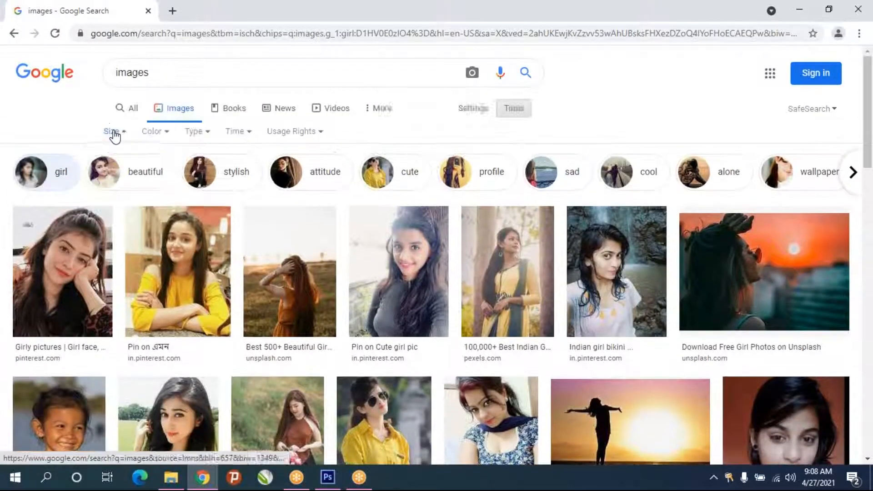
# Restrict the girl images to Large size and refine them with the "happy" category
pyautogui.click(111, 132)
pyautogui.click(125, 176)
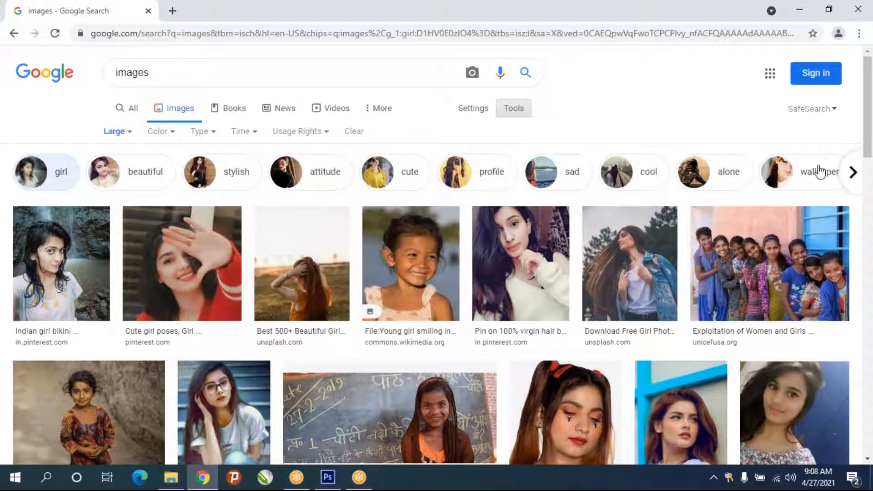
pyautogui.click(853, 172)
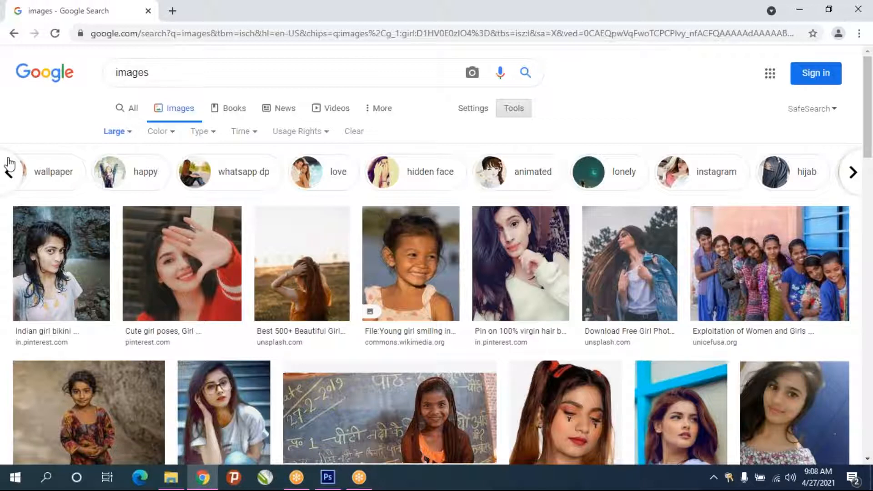
pyautogui.click(122, 171)
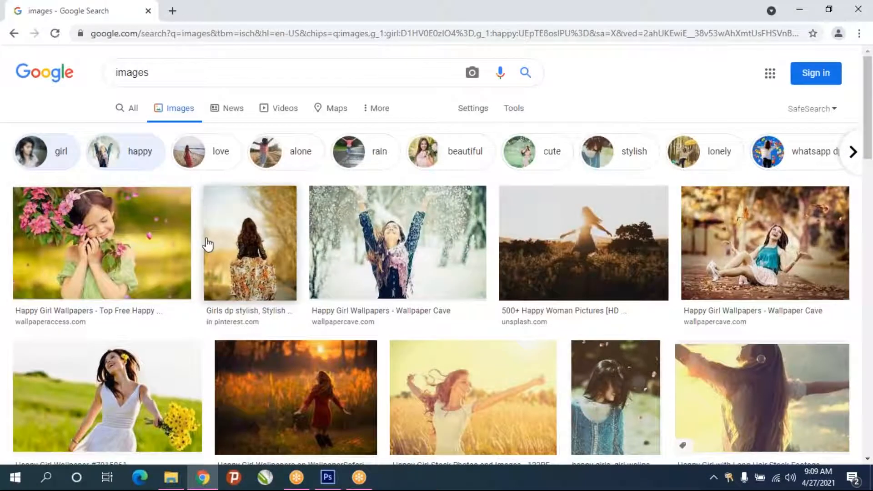
# Look through the happy girl image results for a photo suitable for the document
pyautogui.scroll(-2, 208, 244)
pyautogui.scroll(-2, 207, 244)
pyautogui.scroll(3, 208, 244)
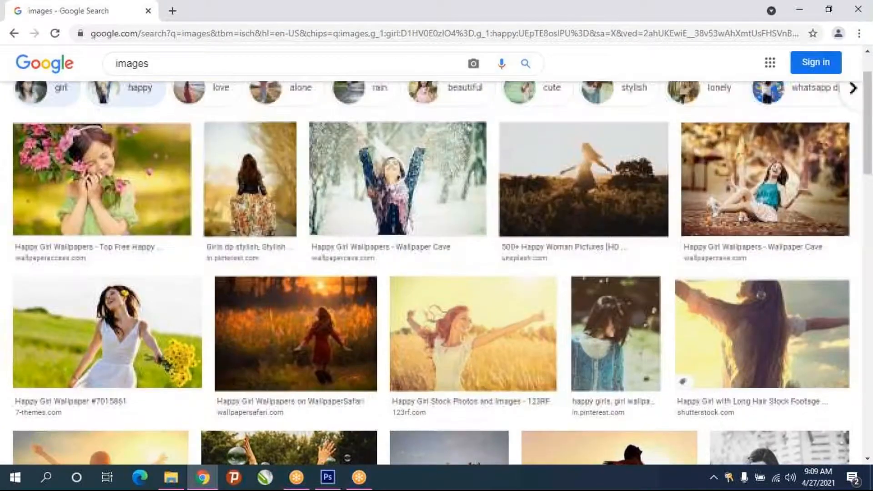
pyautogui.scroll(-7, 208, 244)
pyautogui.scroll(-5, 208, 244)
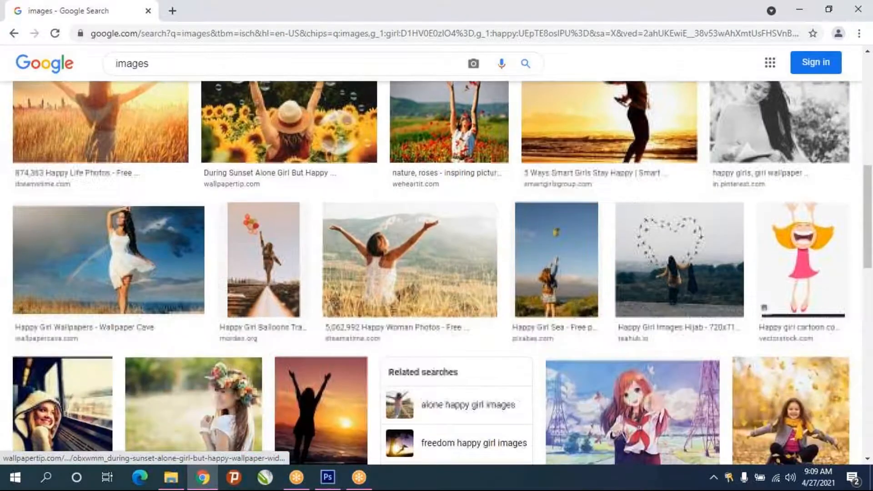
pyautogui.scroll(-5, 431, 273)
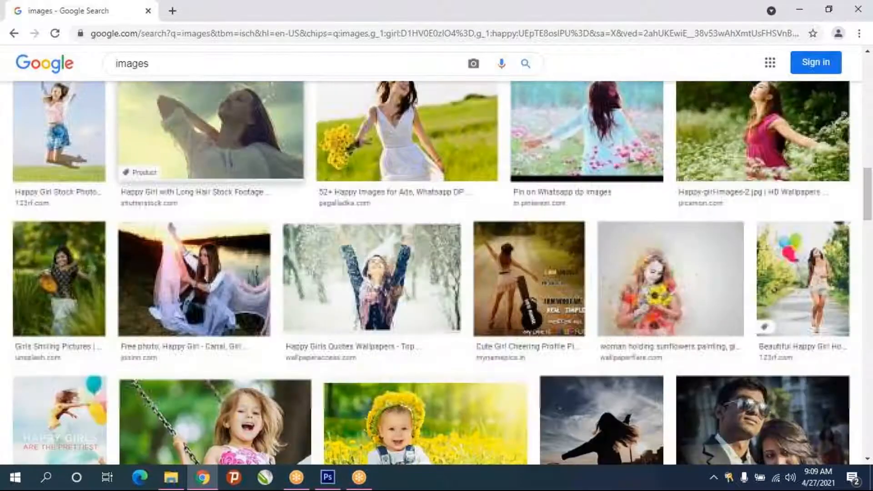
pyautogui.scroll(-3, 431, 273)
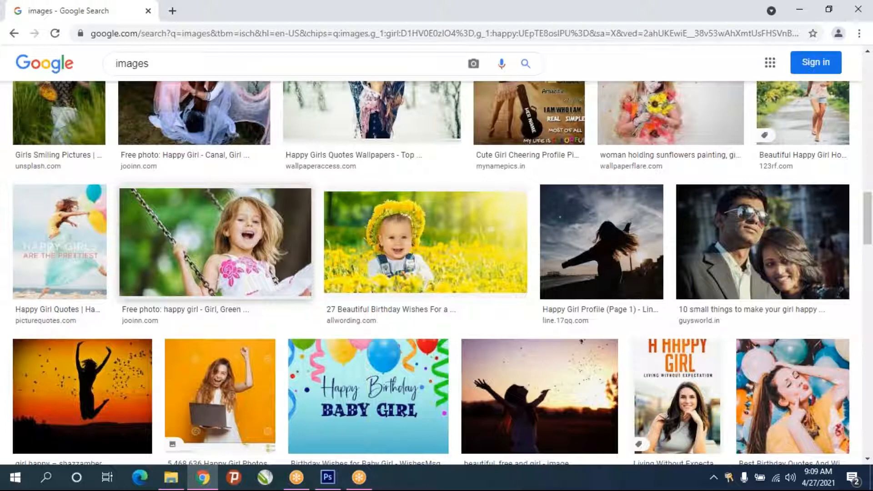
pyautogui.scroll(-5, 215, 241)
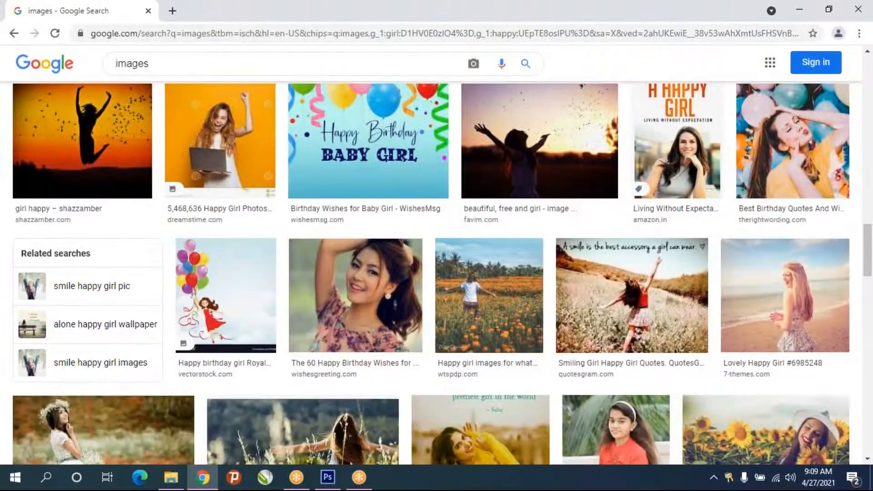
pyautogui.scroll(-3, 210, 232)
pyautogui.scroll(-4, 209, 232)
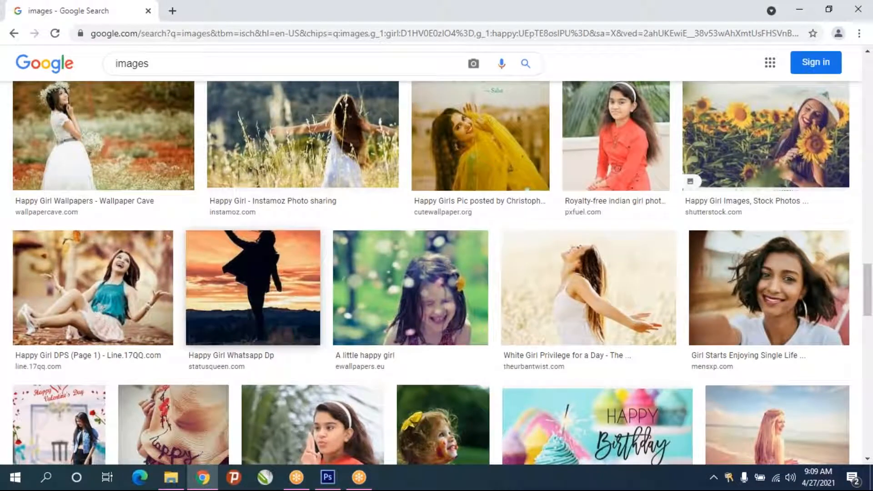
pyautogui.scroll(-2, 252, 273)
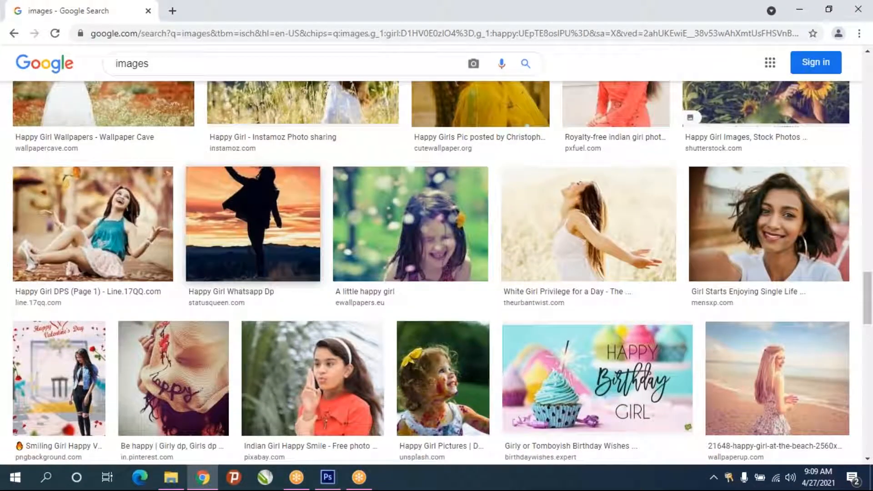
pyautogui.scroll(-10, 252, 273)
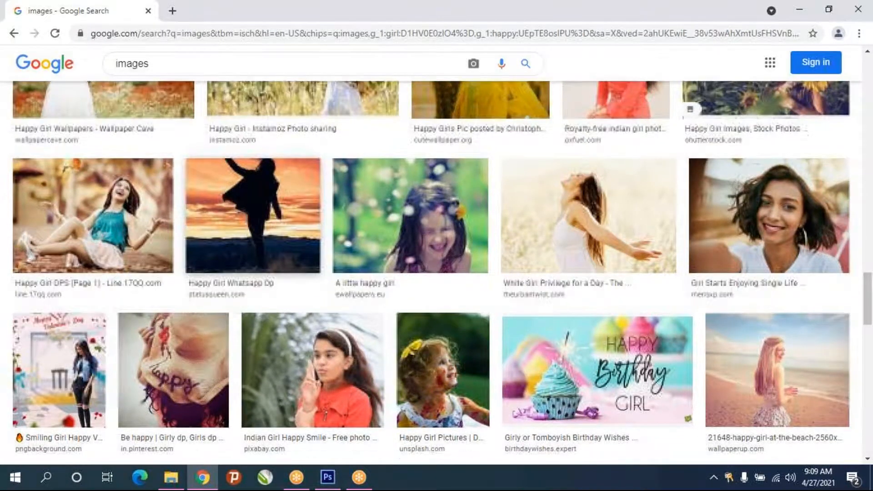
pyautogui.scroll(-7, 437, 273)
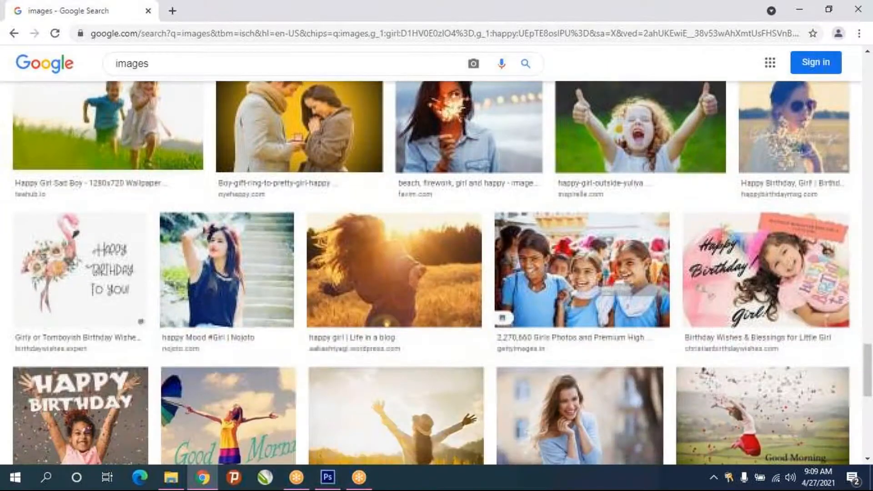
pyautogui.scroll(-4, 437, 272)
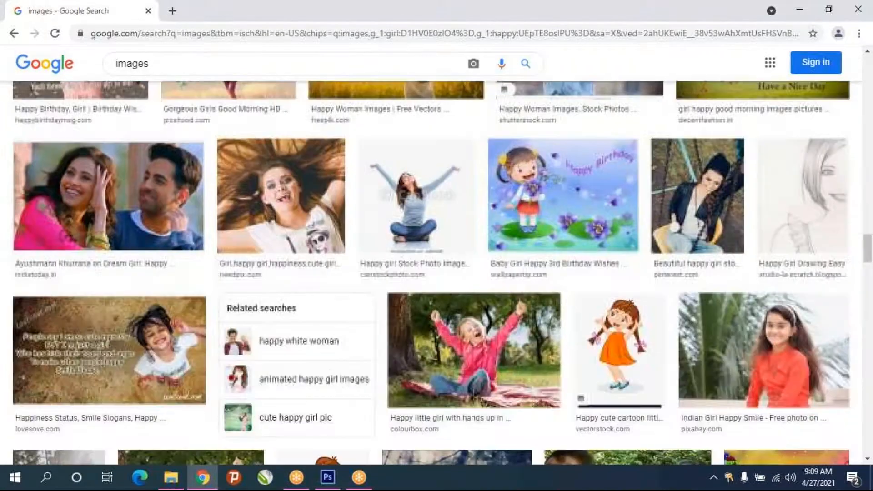
pyautogui.scroll(-5, 437, 273)
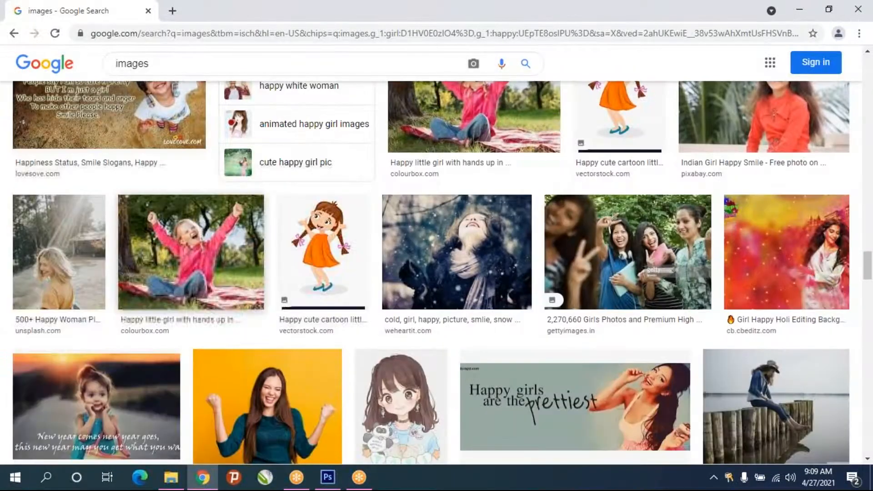
pyautogui.scroll(-4, 436, 273)
pyautogui.scroll(-4, 436, 273)
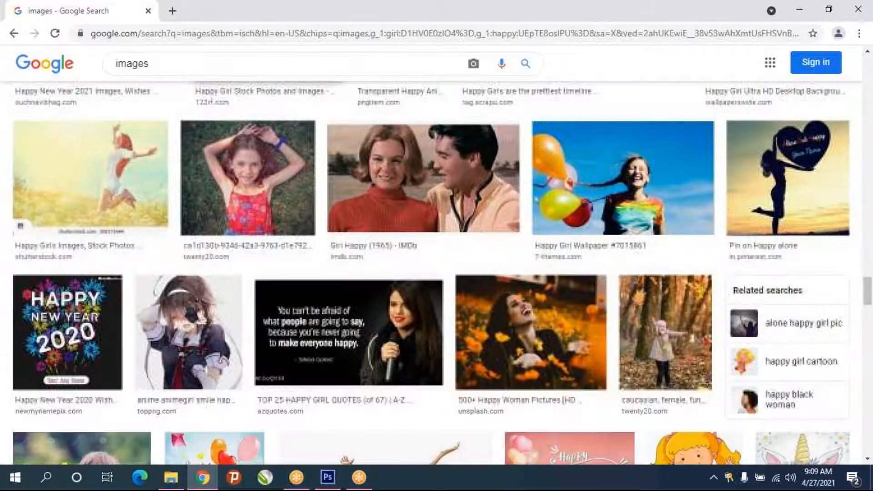
pyautogui.scroll(-6, 437, 272)
pyautogui.scroll(3, 436, 273)
pyautogui.scroll(-5, 437, 273)
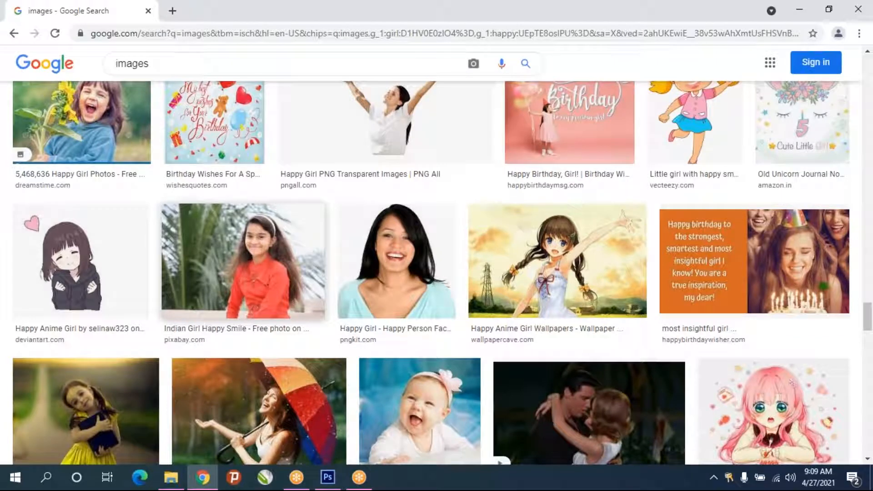
pyautogui.scroll(-5, 202, 229)
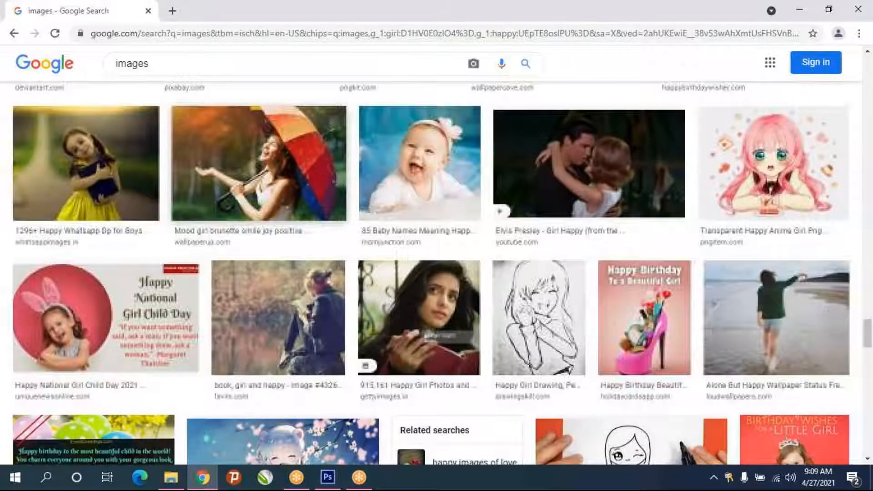
pyautogui.scroll(-6, 202, 229)
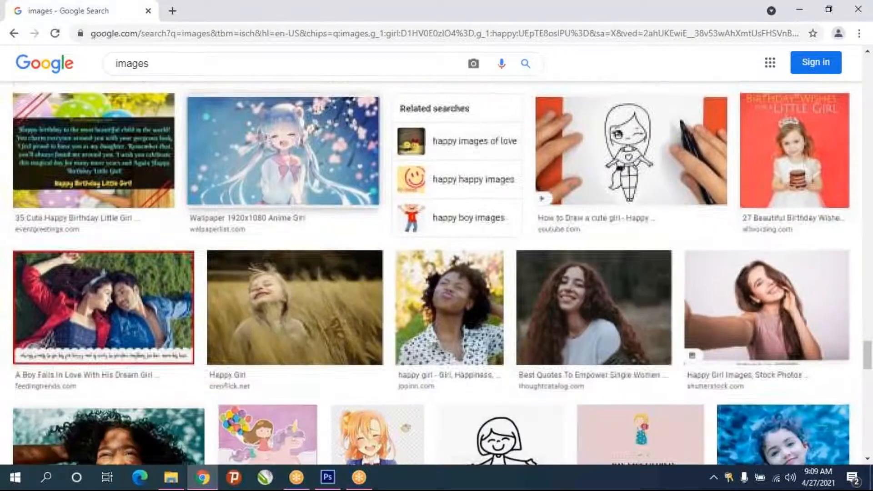
pyautogui.scroll(7, 202, 230)
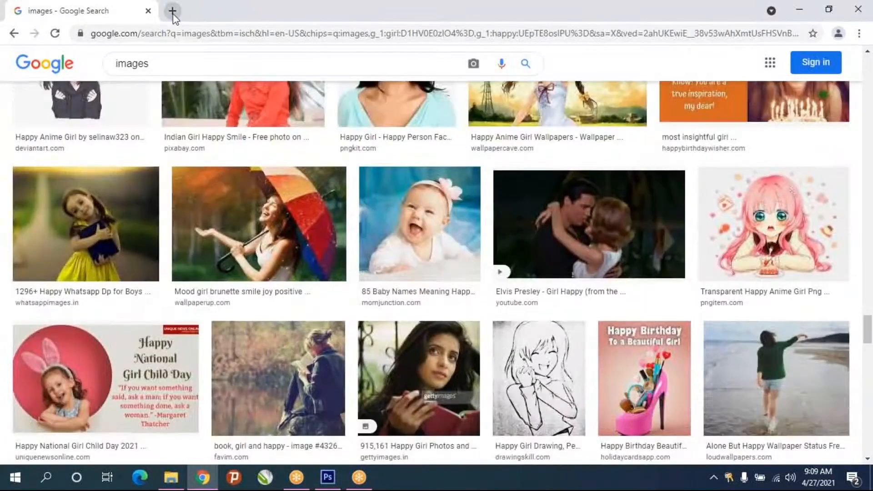
pyautogui.scroll(-4, 493, 297)
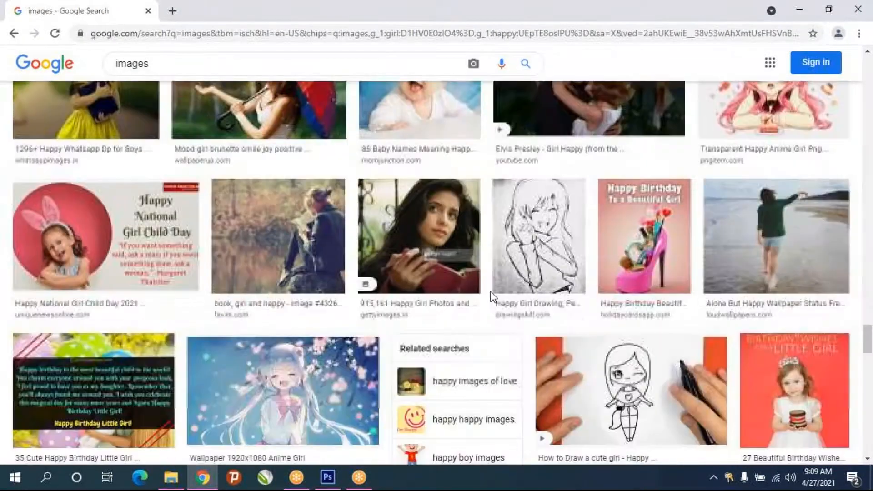
pyautogui.scroll(-4, 491, 294)
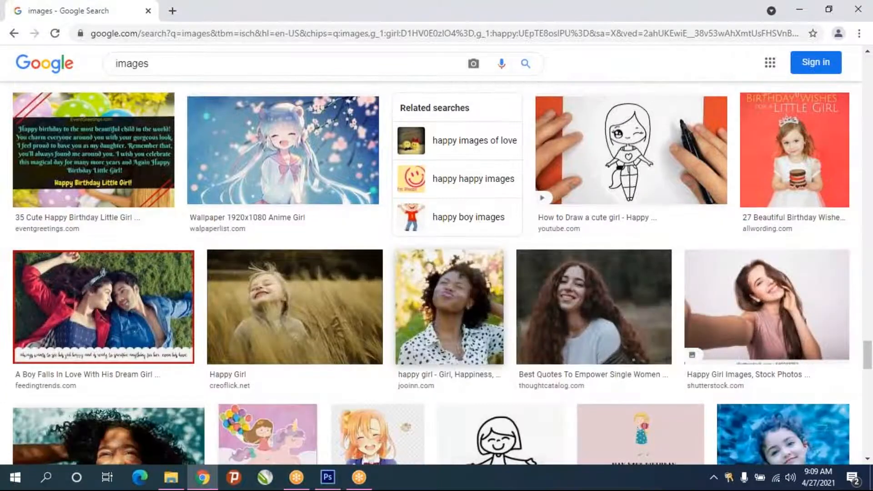
pyautogui.scroll(-3, 45, 58)
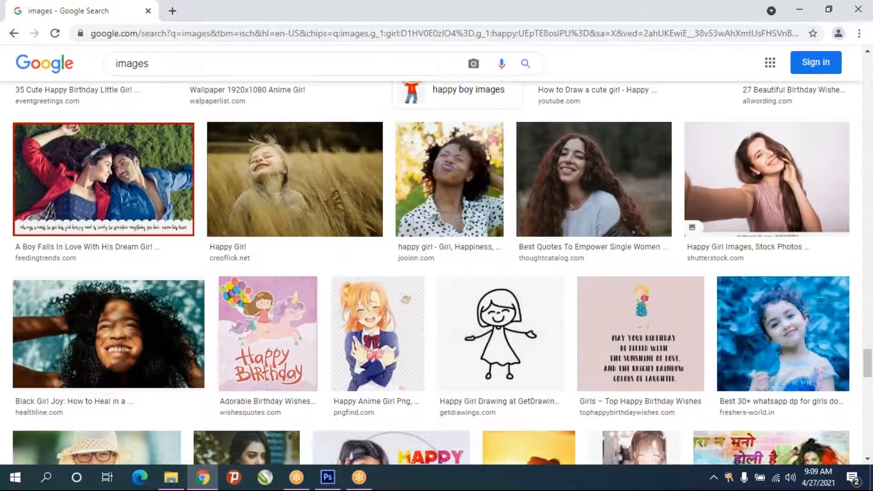
pyautogui.scroll(-12, 148, 112)
pyautogui.scroll(20, 164, 78)
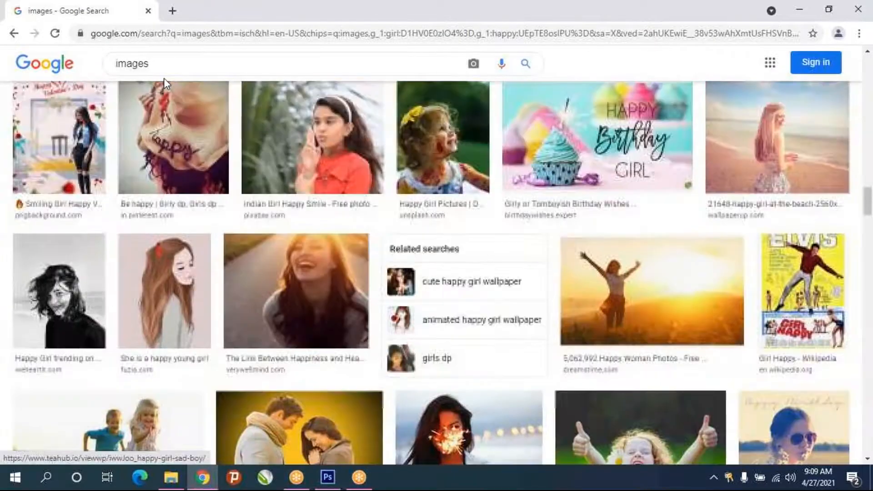
pyautogui.scroll(2, 170, 84)
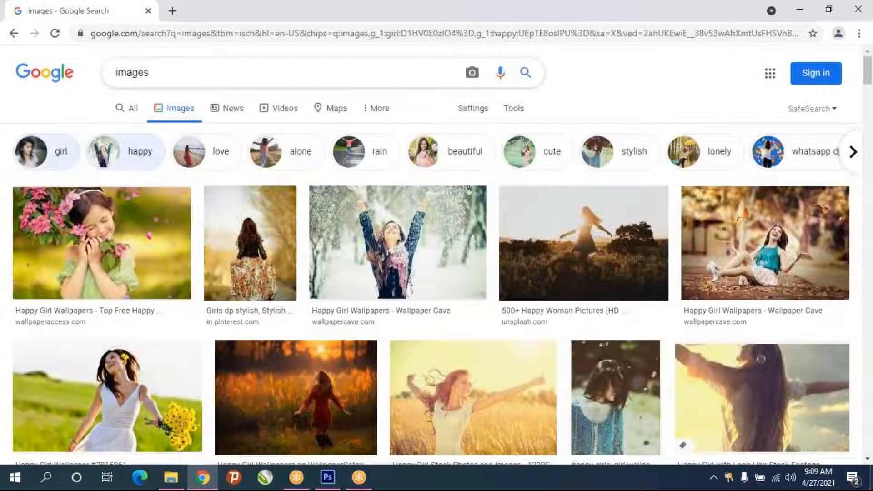
# Replace the "happy" filter on the girl images with "stylish" and look through the results
pyautogui.click(133, 152)
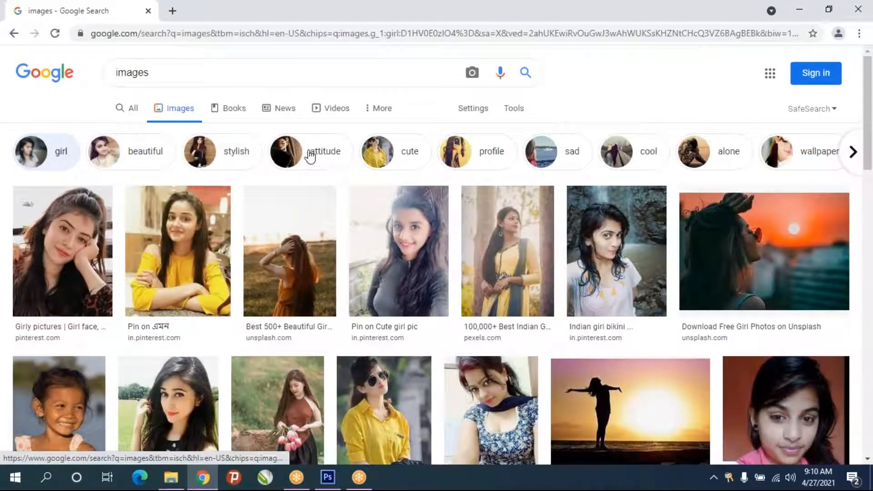
pyautogui.click(196, 149)
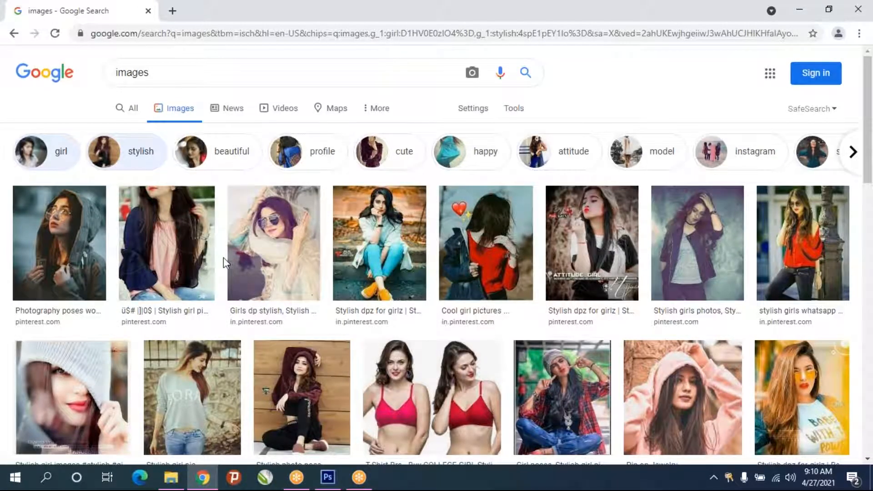
pyautogui.scroll(-10, 391, 300)
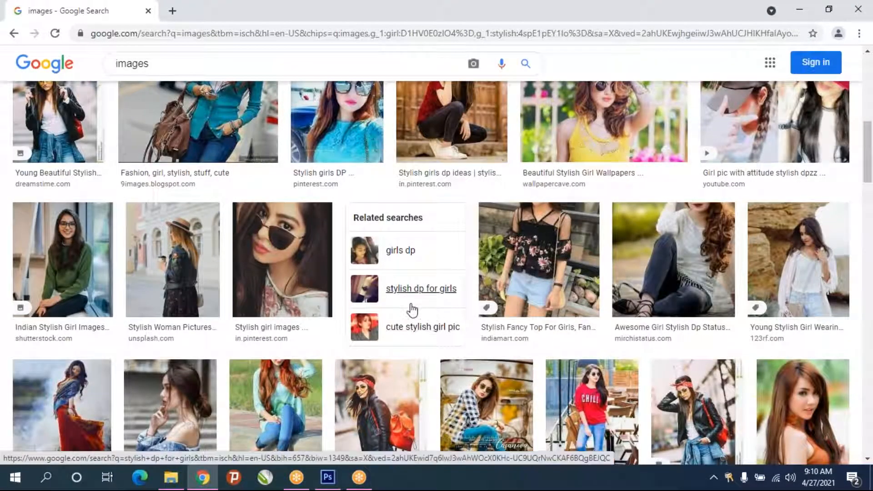
pyautogui.scroll(-4, 412, 311)
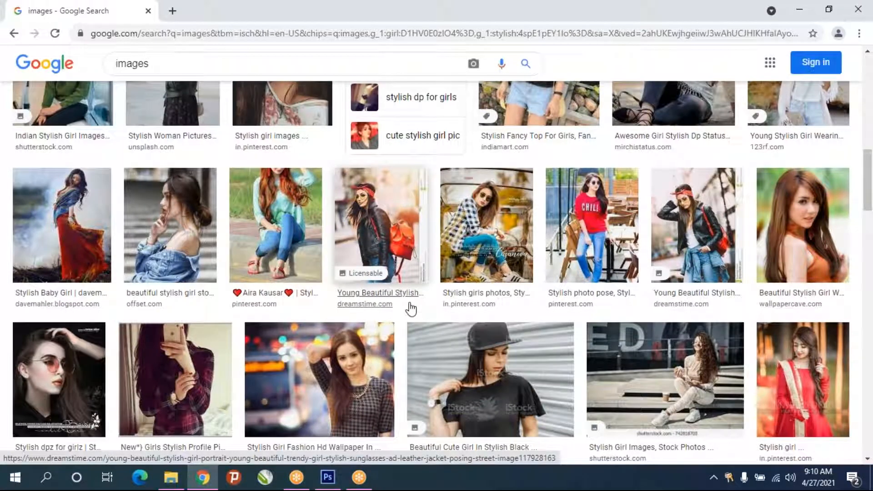
# Change the image search query to "profile images" and run it
pyautogui.scroll(6, 412, 310)
pyautogui.click(158, 59)
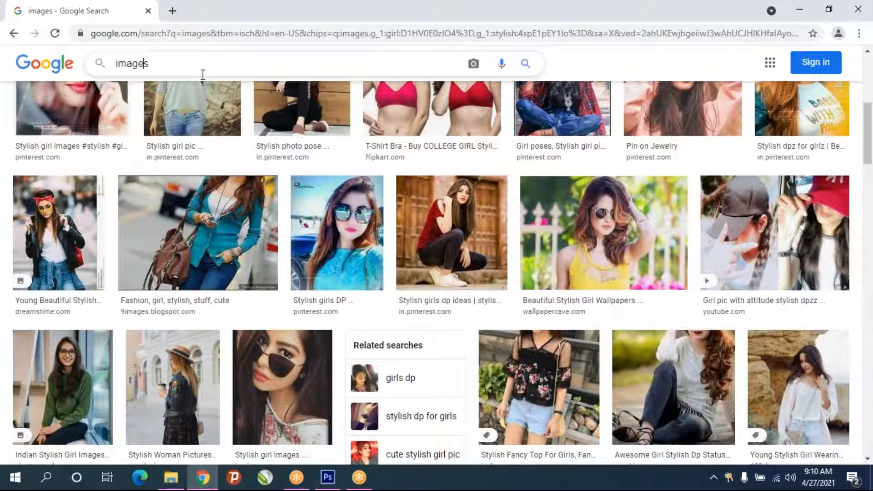
pyautogui.write('profile')
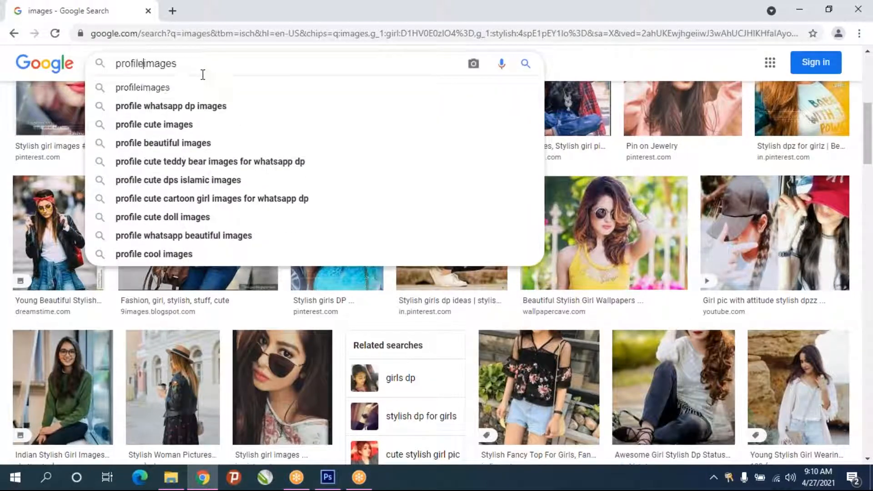
pyautogui.press('Return')
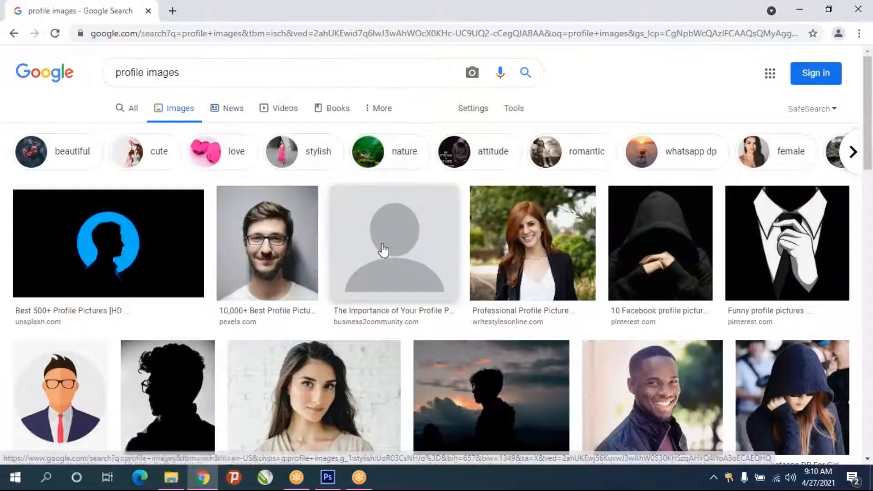
# Preview the rd.com portrait of the long-haired woman against a white brick wall and check its related images
pyautogui.scroll(-5, 366, 244)
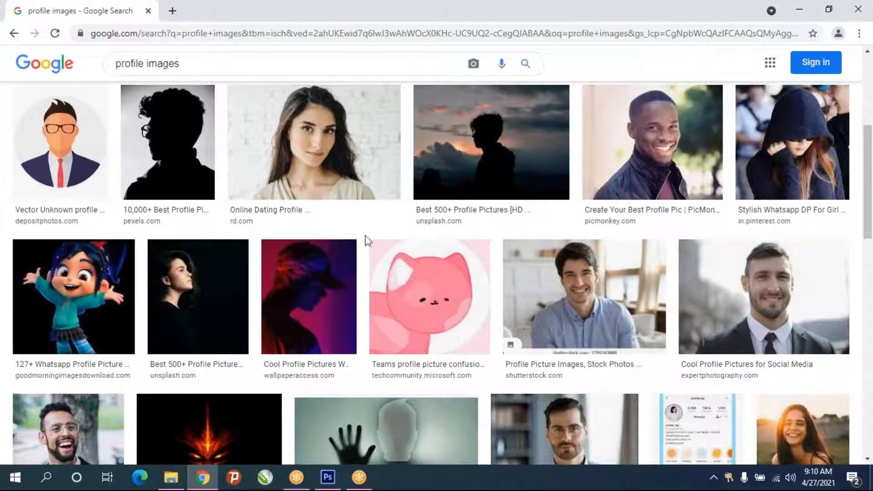
pyautogui.click(370, 146)
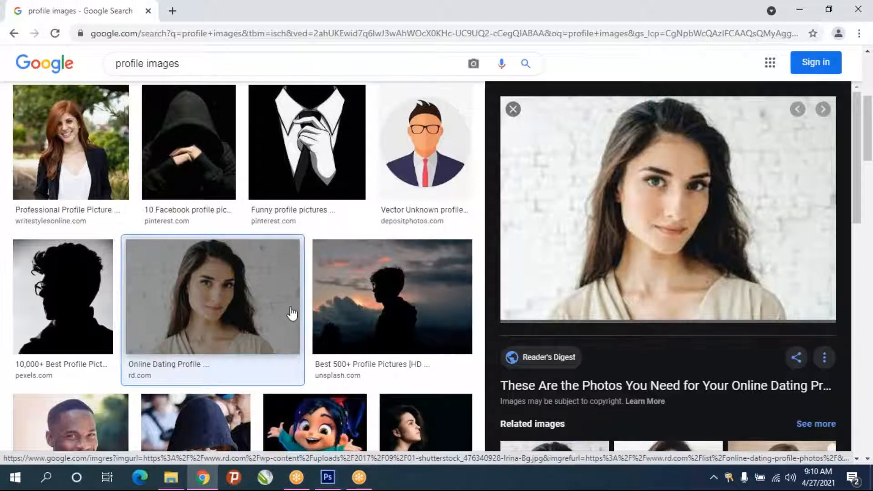
pyautogui.scroll(-3, 564, 354)
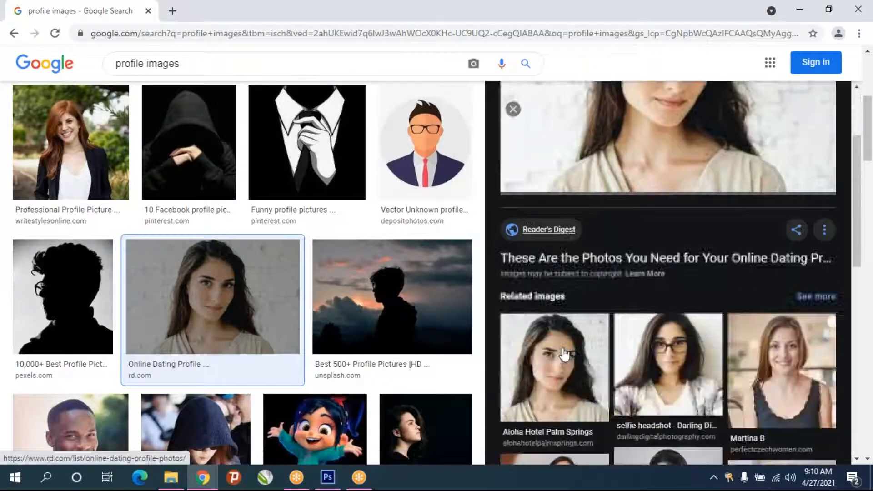
pyautogui.scroll(4, 370, 248)
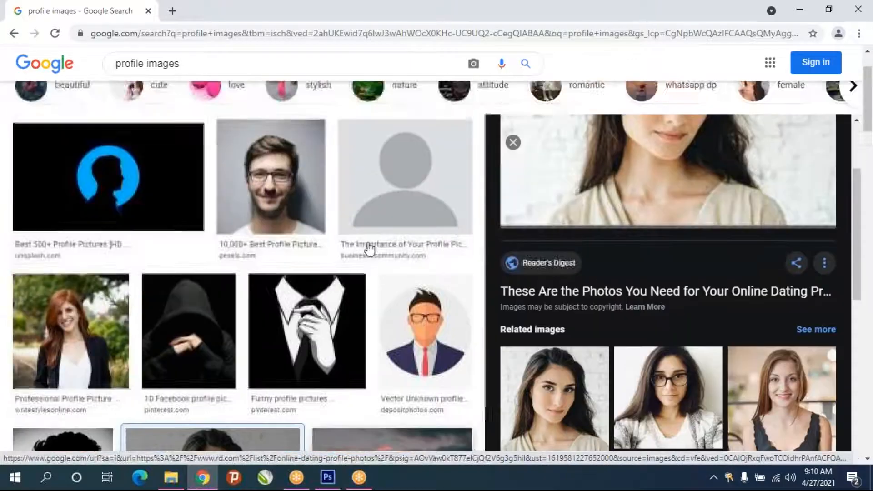
# Look through the profile image results and the related images of the rd.com portrait for a suitable photo
pyautogui.scroll(-7, 323, 236)
pyautogui.scroll(-5, 324, 236)
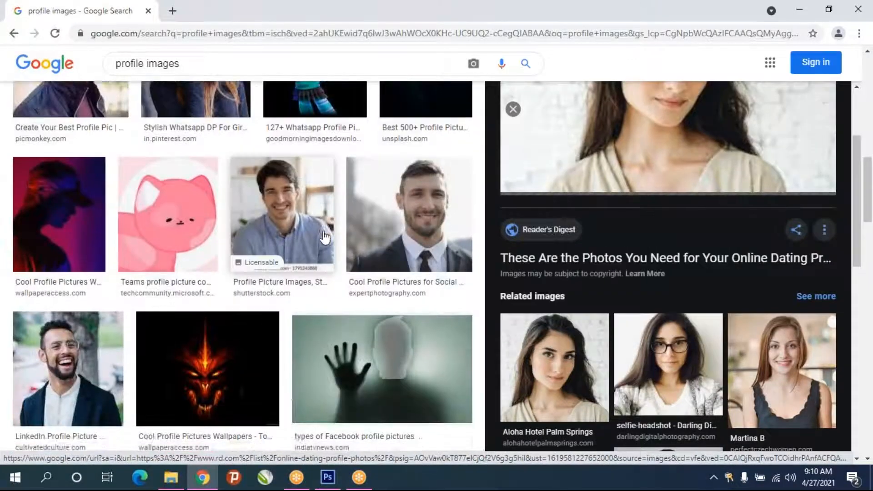
pyautogui.scroll(-8, 324, 237)
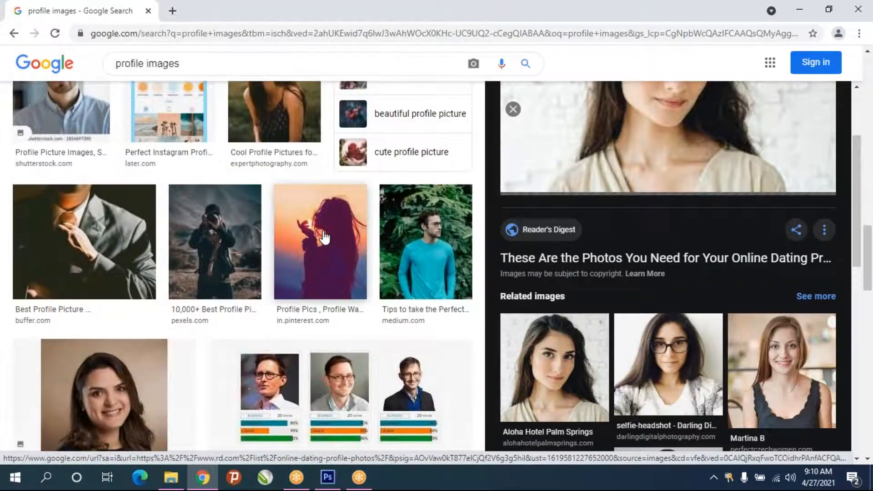
pyautogui.scroll(-7, 324, 237)
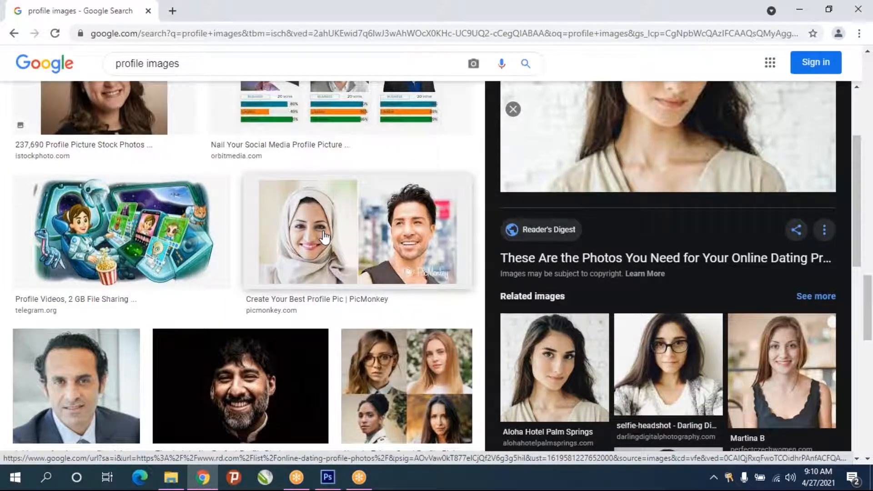
pyautogui.scroll(-3, 324, 237)
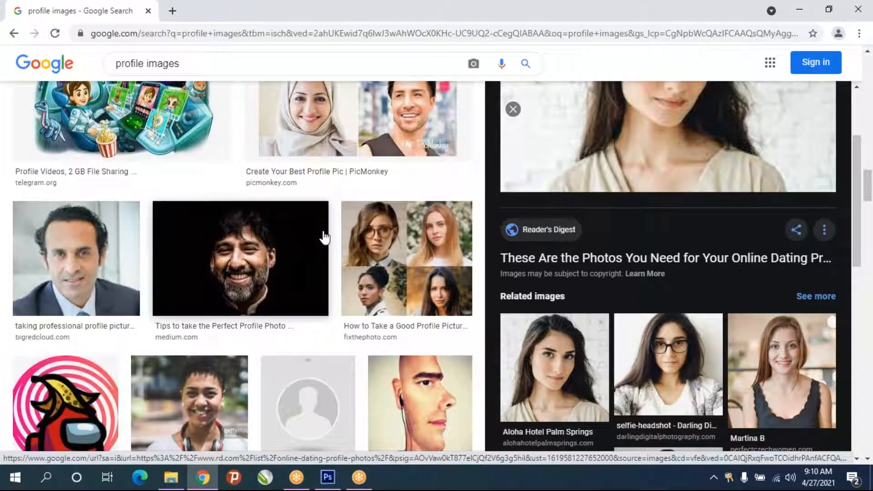
pyautogui.scroll(-8, 324, 237)
pyautogui.scroll(-4, 324, 237)
pyautogui.scroll(-3, 325, 237)
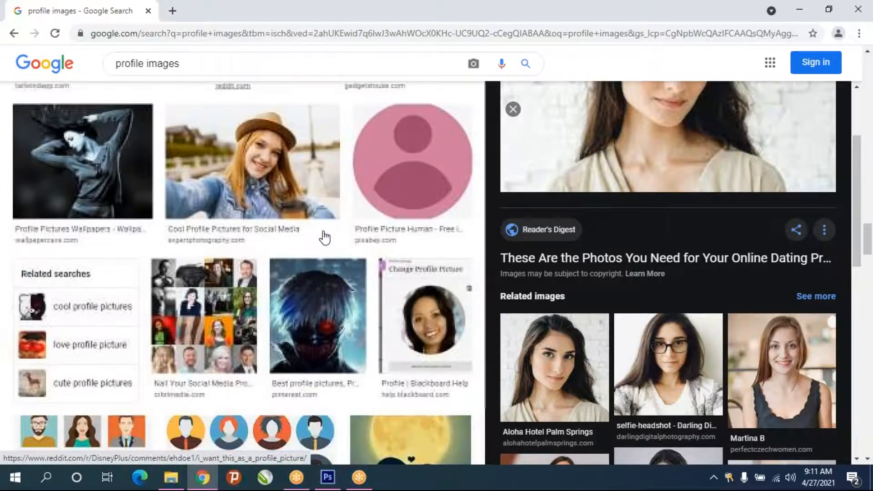
pyautogui.scroll(-7, 324, 237)
pyautogui.scroll(-5, 622, 327)
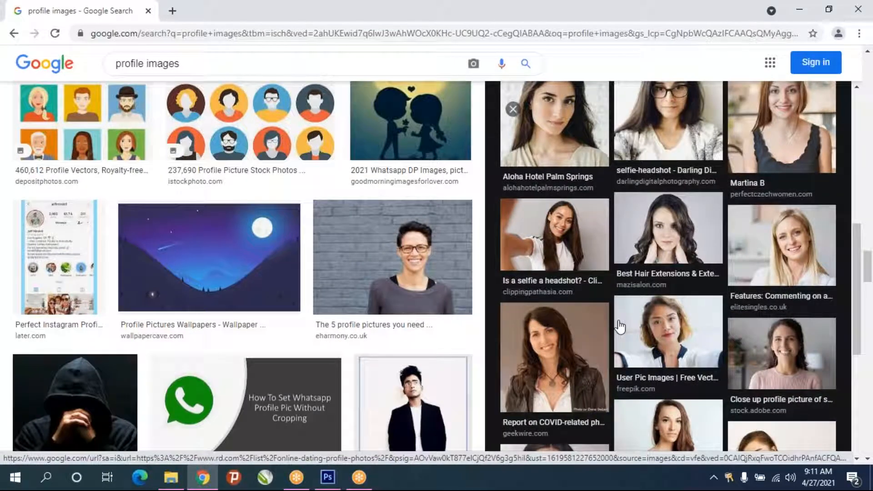
pyautogui.scroll(-3, 621, 326)
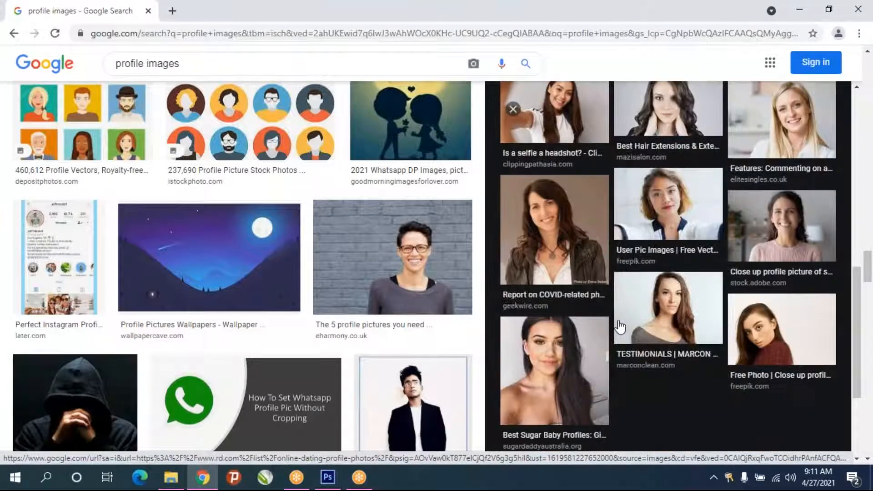
pyautogui.scroll(8, 620, 326)
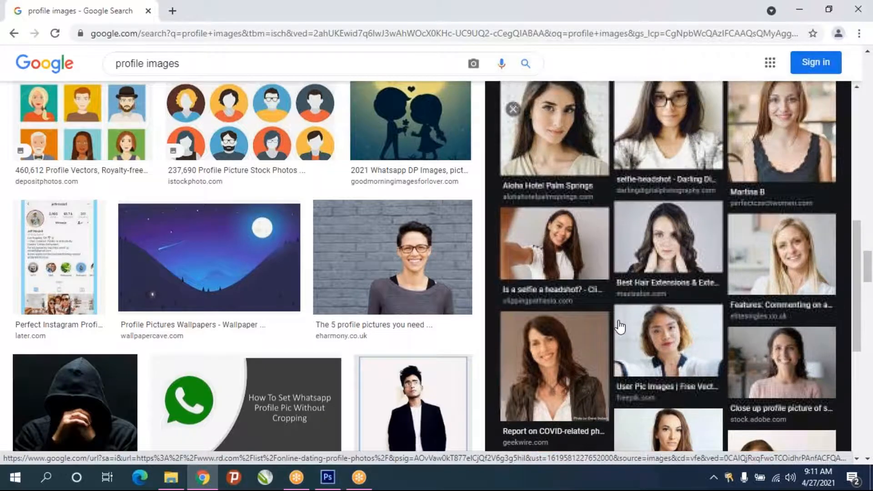
pyautogui.scroll(3, 617, 321)
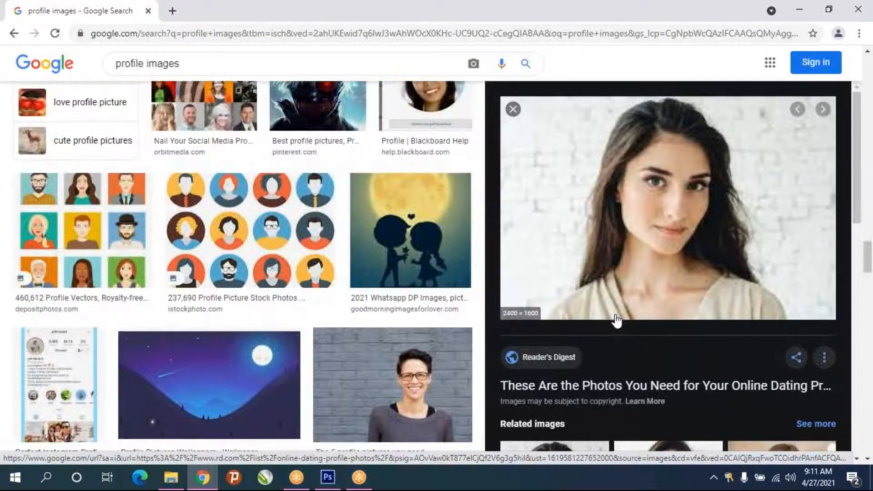
# Copy the rd.com portrait of the long-haired woman and paste it into the blank Untitled-1 document in Photoshop
pyautogui.rightClick(666, 195)
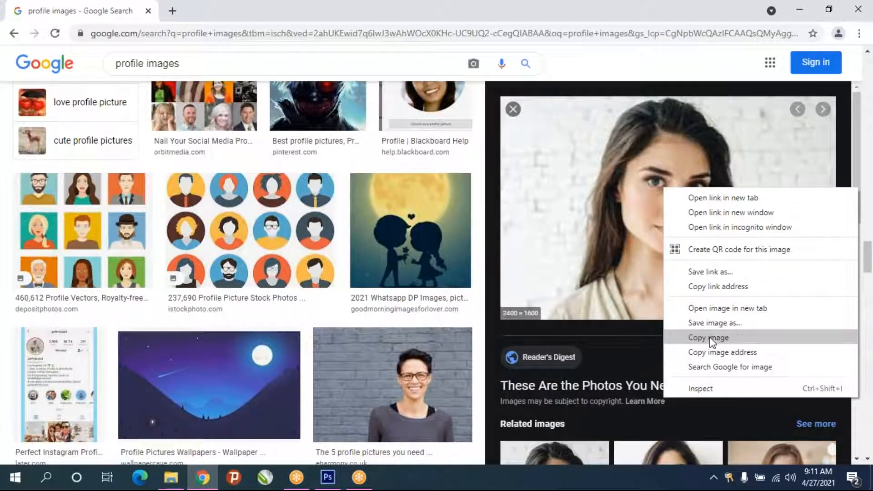
pyautogui.click(698, 335)
pyautogui.click(327, 477)
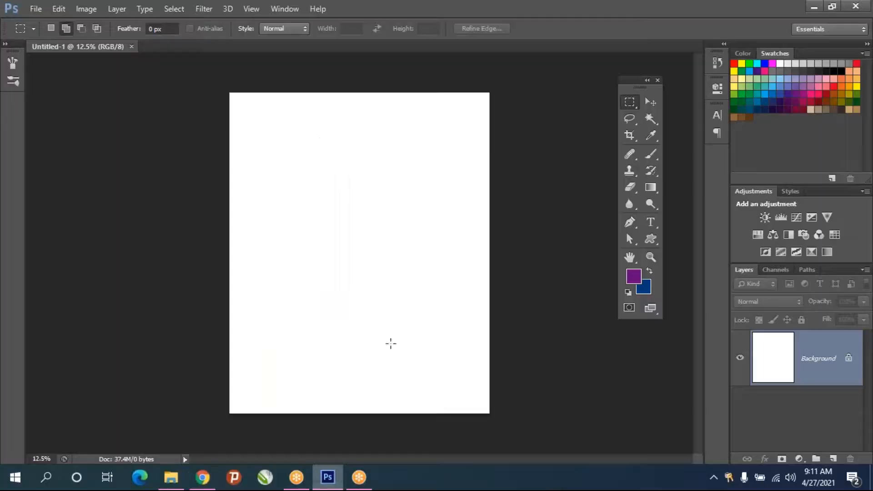
pyautogui.hotkey('ctrl', 'b')
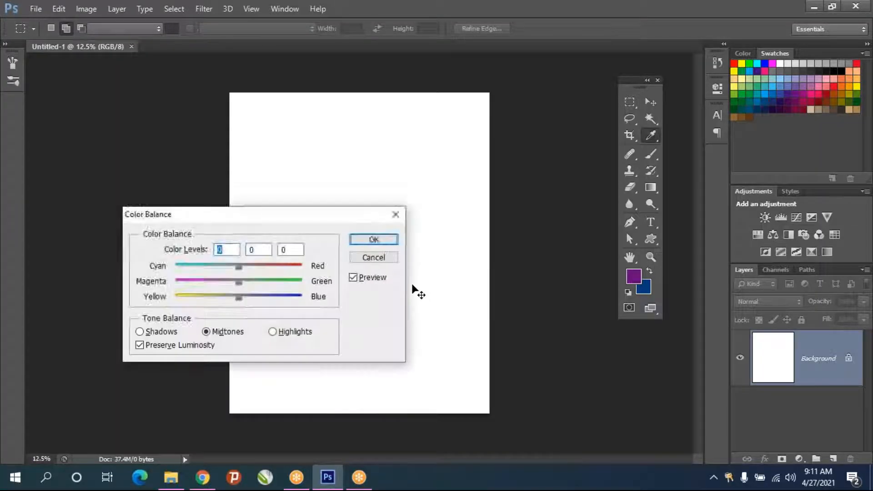
pyautogui.click(373, 257)
pyautogui.hotkey('ctrl', 'v')
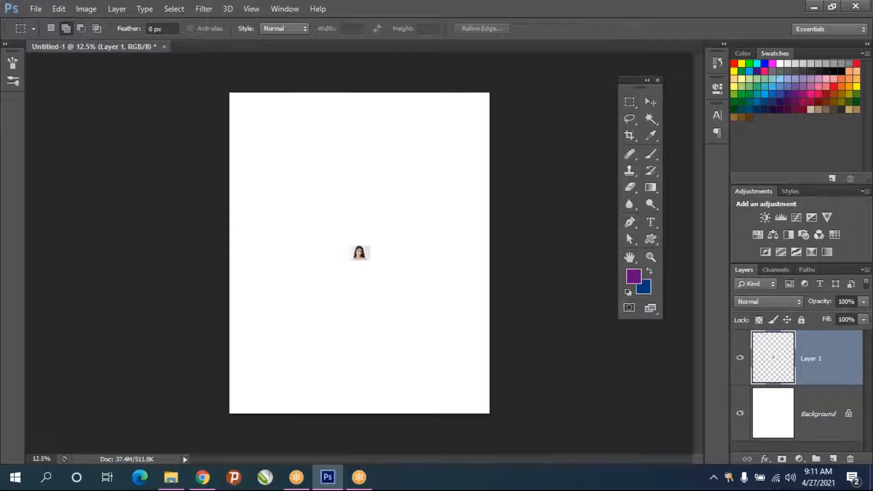
# Scale the pasted portrait proportionally about its centre to about 1191% so it spans the full page width
pyautogui.hotkey('ctrl', 't')
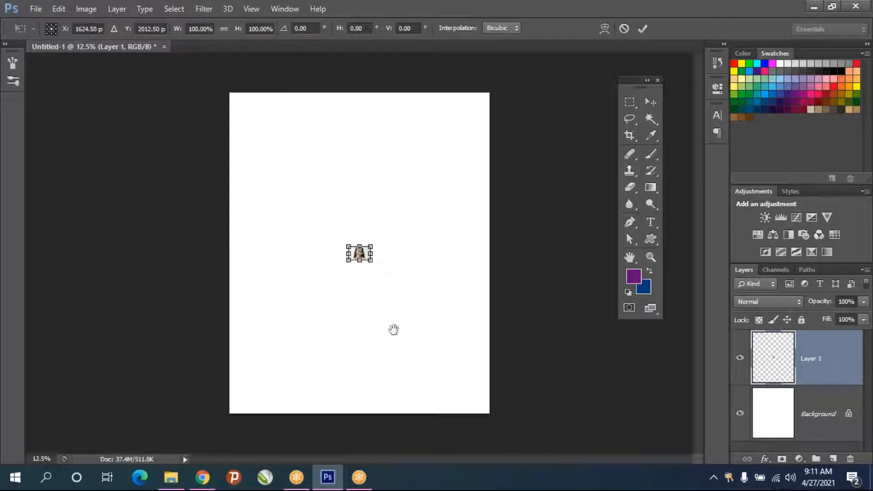
pyautogui.moveTo(376, 269); pyautogui.dragTo(464, 380)
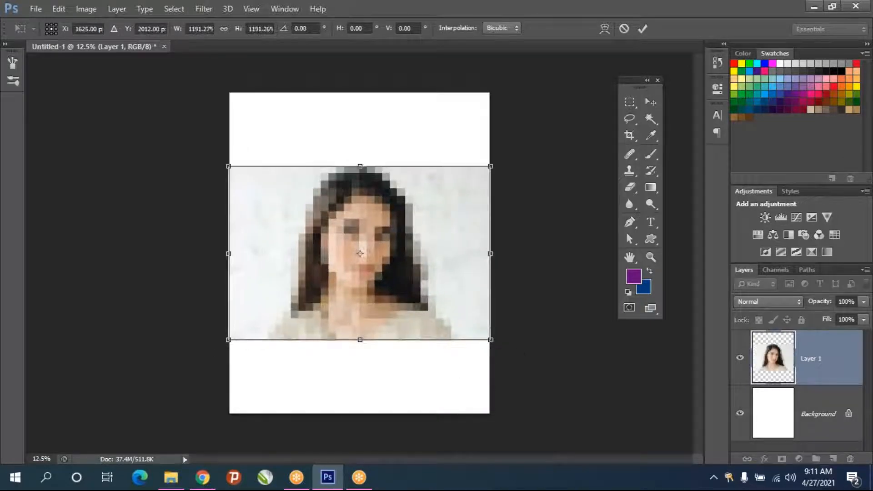
pyautogui.press('Return')
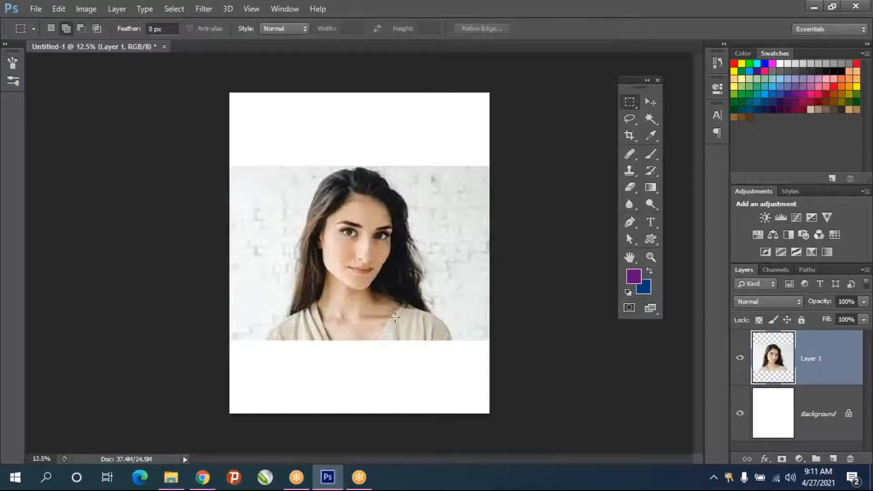
# Examine the woman's face and hair in the enlarged portrait up close and at a wider view
pyautogui.scroll(3, 354, 248)
pyautogui.scroll(-2, 350, 249)
pyautogui.scroll(1, 358, 291)
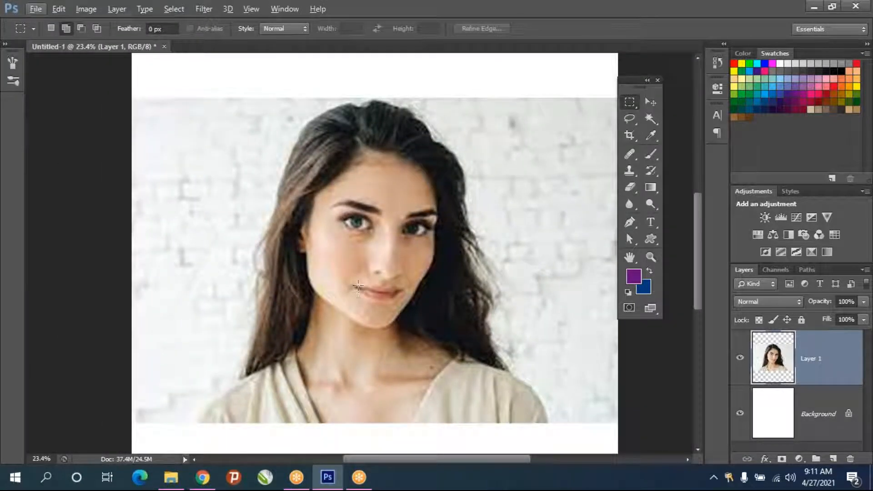
pyautogui.scroll(2, 358, 286)
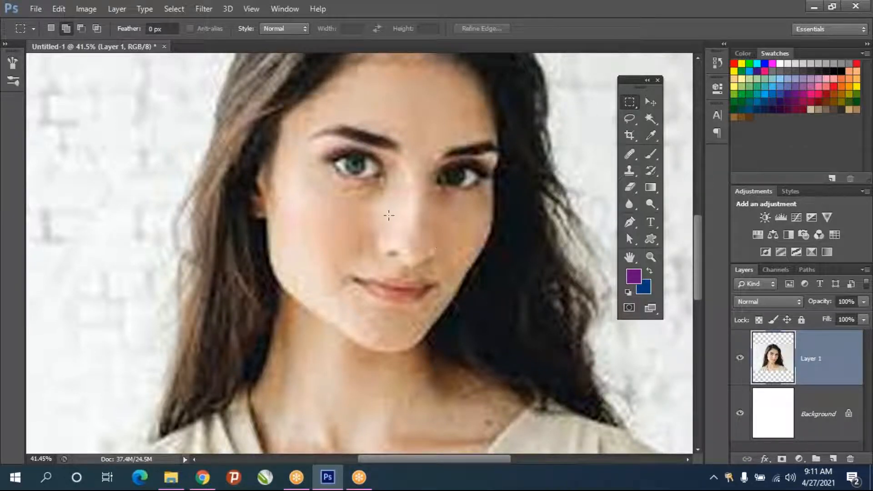
pyautogui.scroll(4, 404, 213)
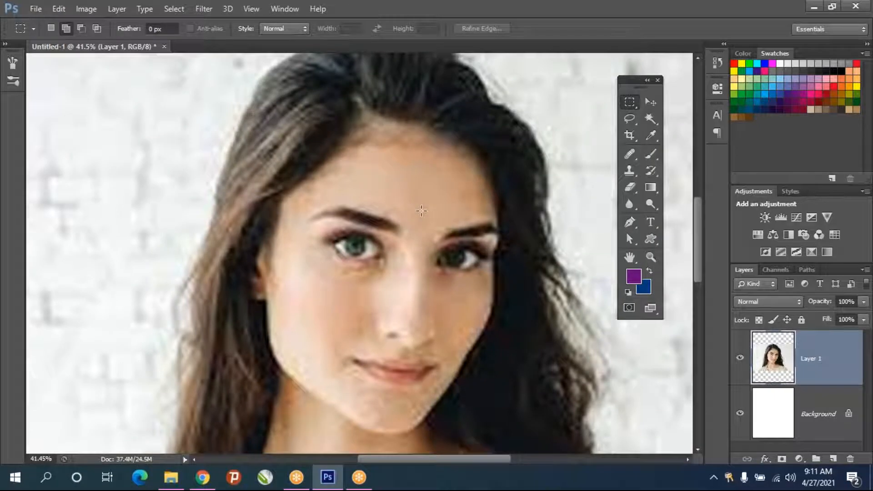
pyautogui.scroll(-4, 371, 213)
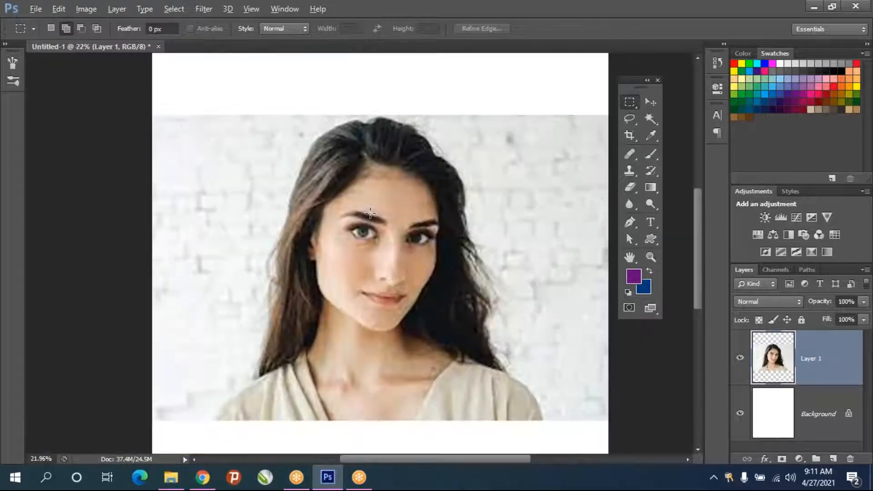
pyautogui.press('alt')
pyautogui.scroll(2, 561, 214)
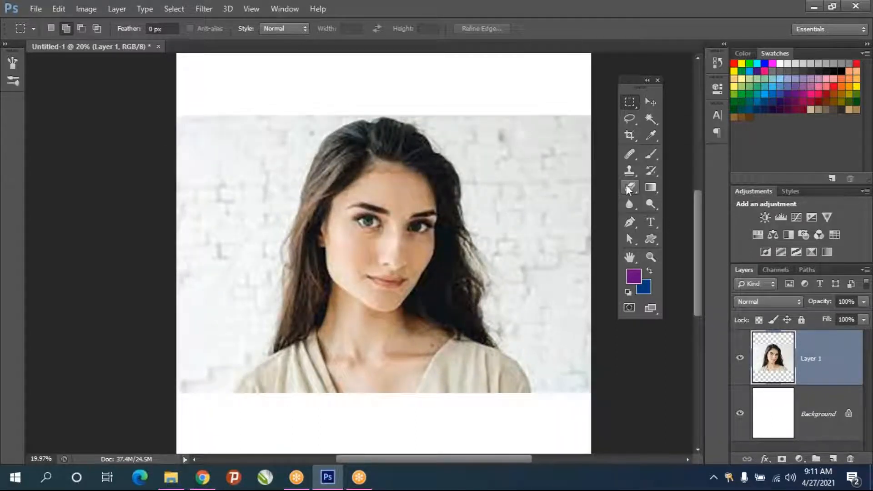
# Blur the hairline above the woman's forehead using the Blur tool with brush size 80 and 100% strength
pyautogui.click(629, 204)
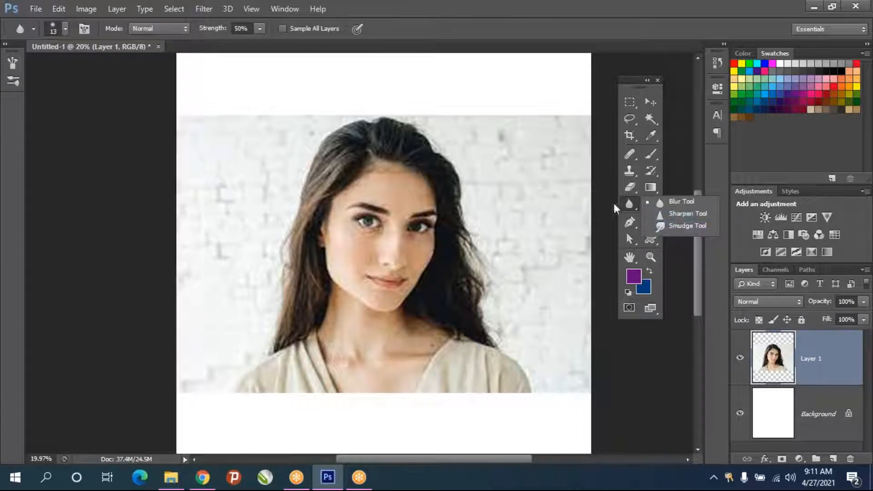
pyautogui.click(680, 201)
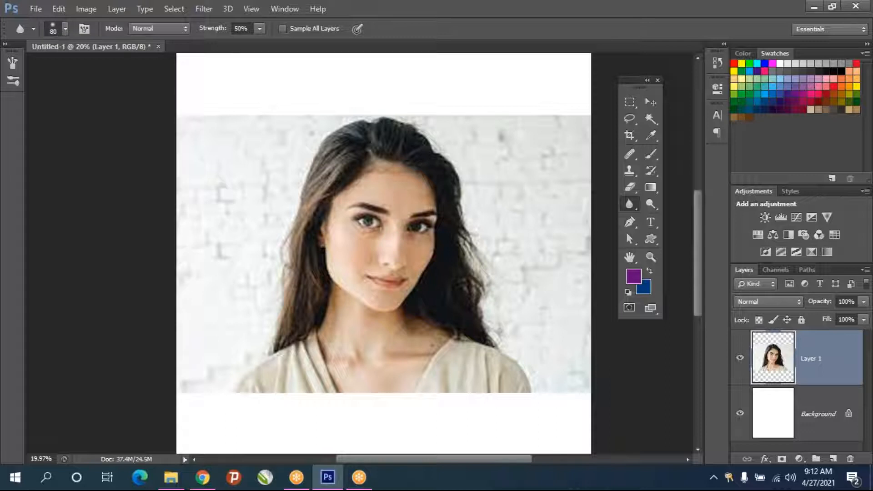
pyautogui.scroll(3, 398, 226)
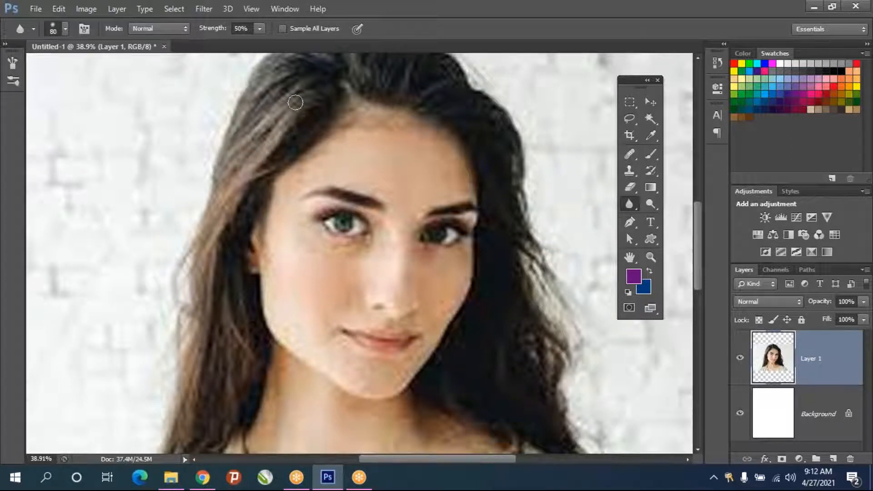
pyautogui.click(260, 28)
pyautogui.moveTo(260, 43); pyautogui.dragTo(345, 49)
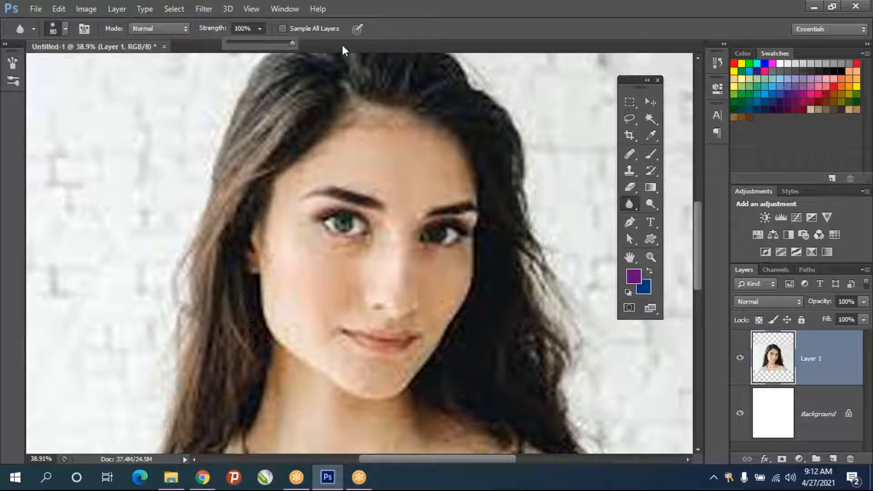
pyautogui.moveTo(311, 131)
pyautogui.mouseDown()
pyautogui.moveTo(273, 132)
pyautogui.moveTo(257, 160)
pyautogui.moveTo(296, 129)
pyautogui.moveTo(257, 160)
pyautogui.moveTo(326, 135)
pyautogui.moveTo(294, 164)
pyautogui.moveTo(355, 125)
pyautogui.mouseUp()
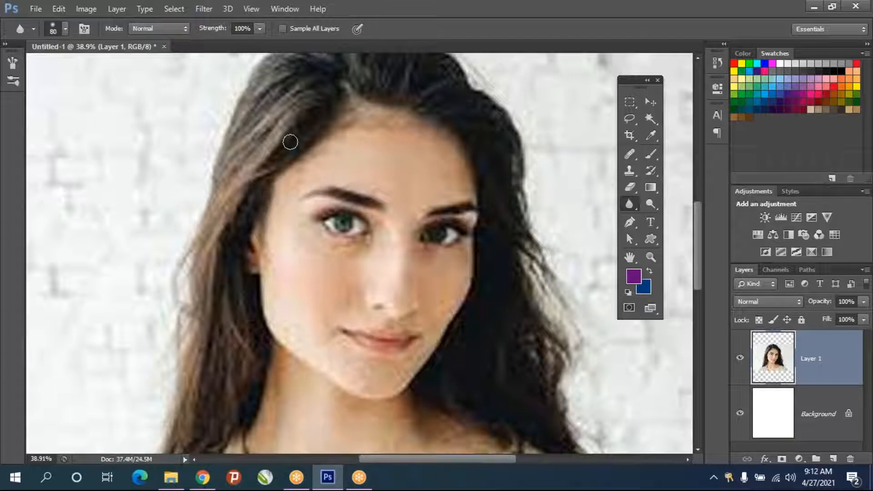
pyautogui.rightClick(626, 208)
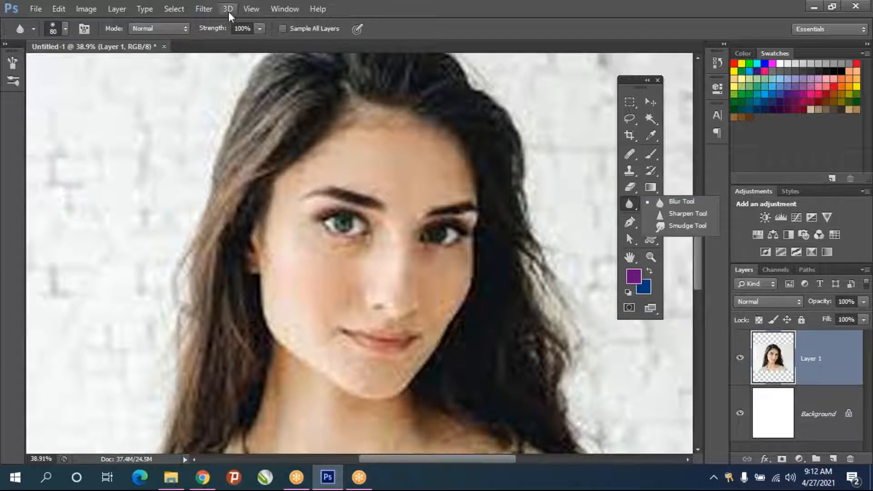
pyautogui.click(204, 9)
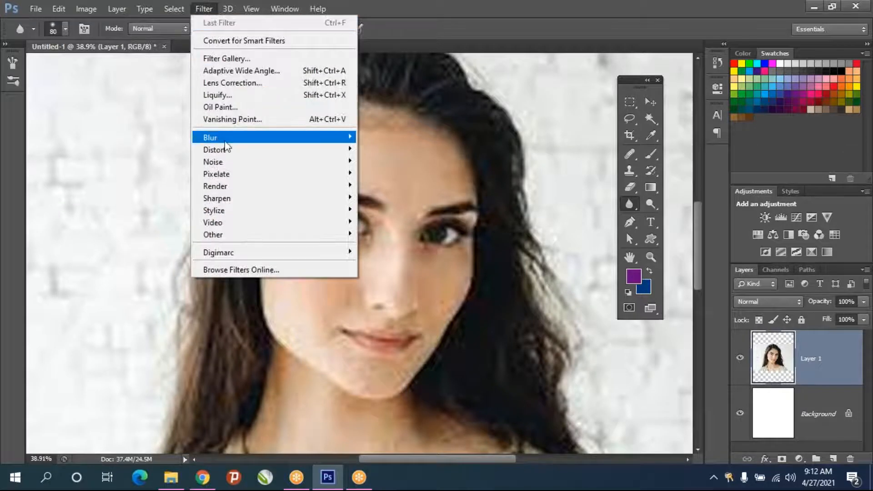
pyautogui.moveTo(224, 142)
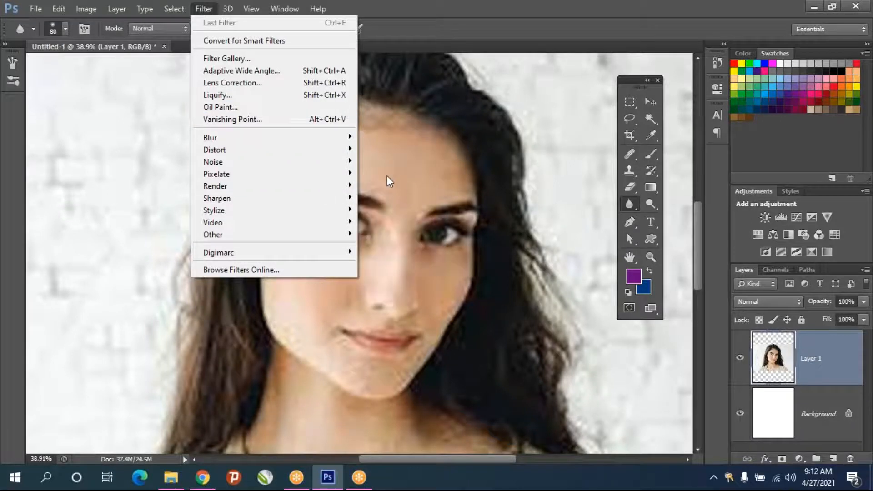
pyautogui.moveTo(278, 137)
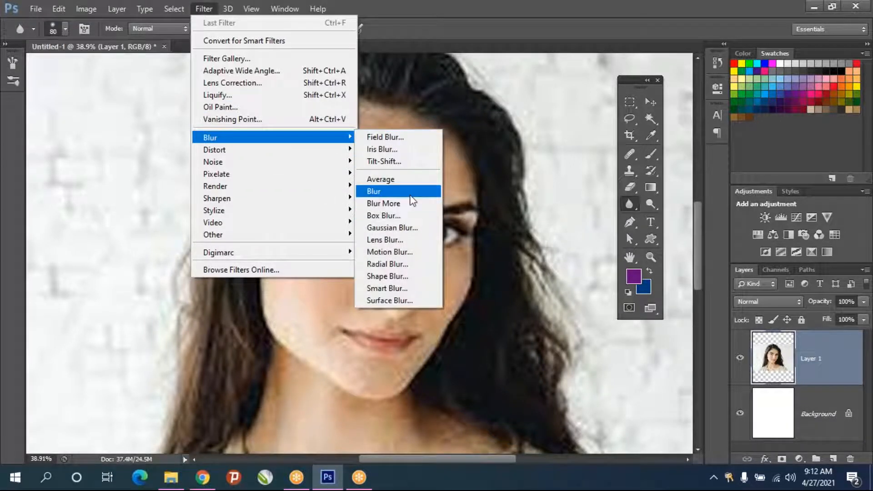
pyautogui.click(484, 169)
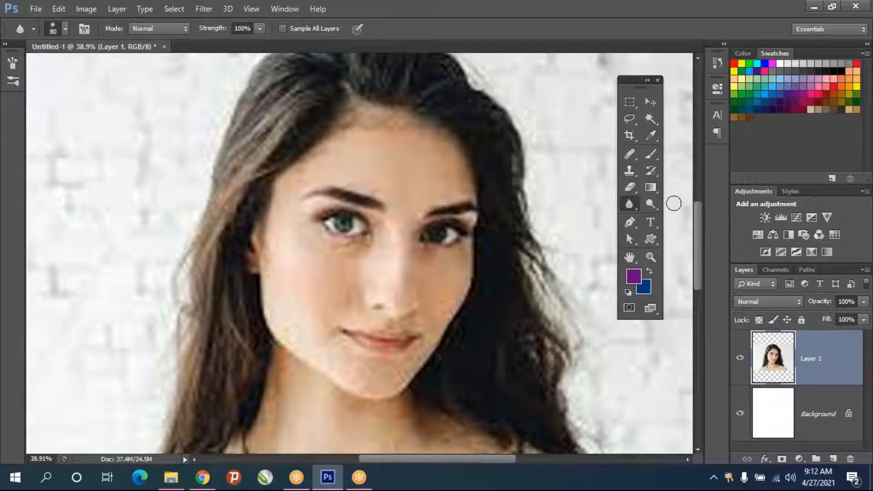
# Try smudging the hair along the woman's forehead using the Smudge tool with brush size 175, and undo the smudging
pyautogui.click(629, 203)
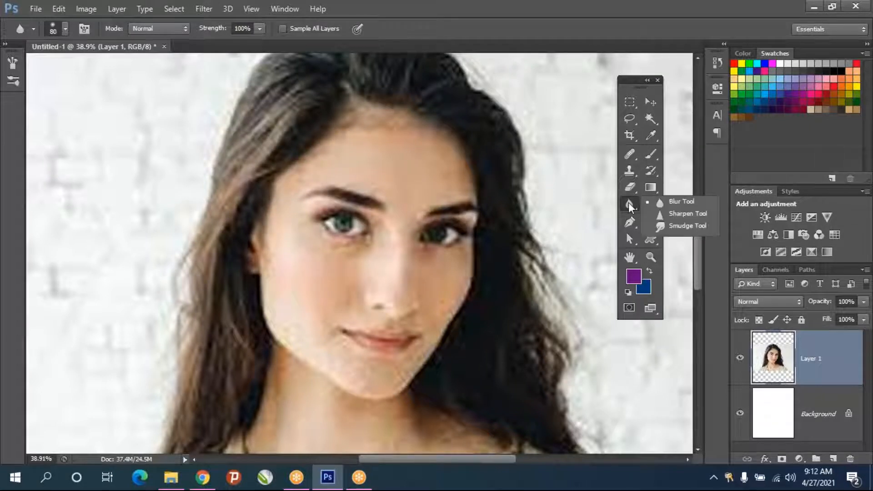
pyautogui.click(680, 226)
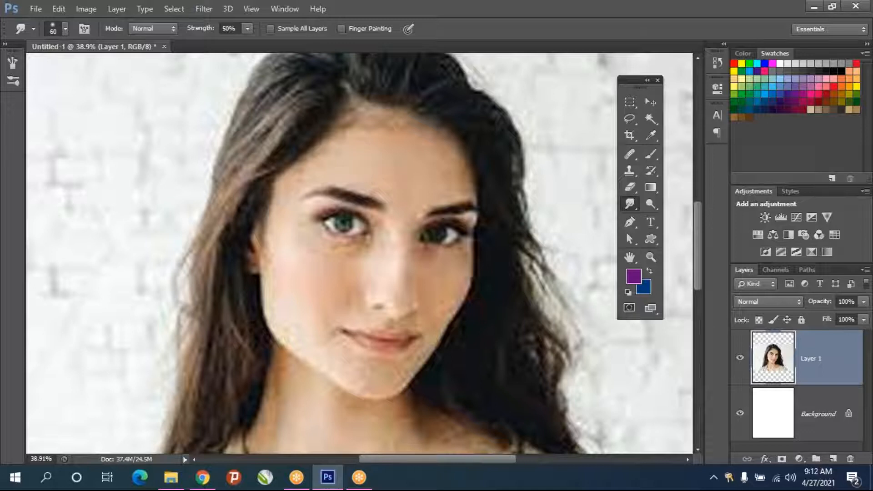
pyautogui.moveTo(339, 146); pyautogui.dragTo(310, 145)
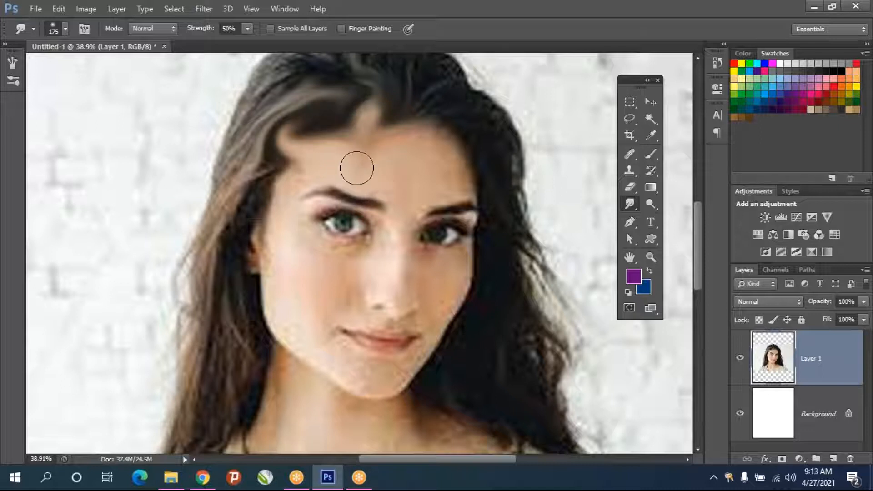
pyautogui.hotkey('ctrl', 'z')
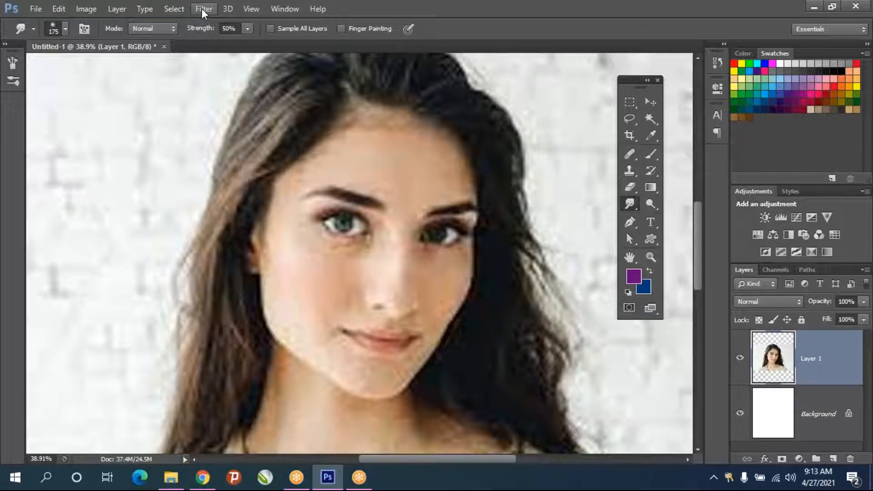
# Resample the image to a resolution of 150 pixels/inch with proportions constrained and Bicubic Automatic resampling
pyautogui.click(84, 9)
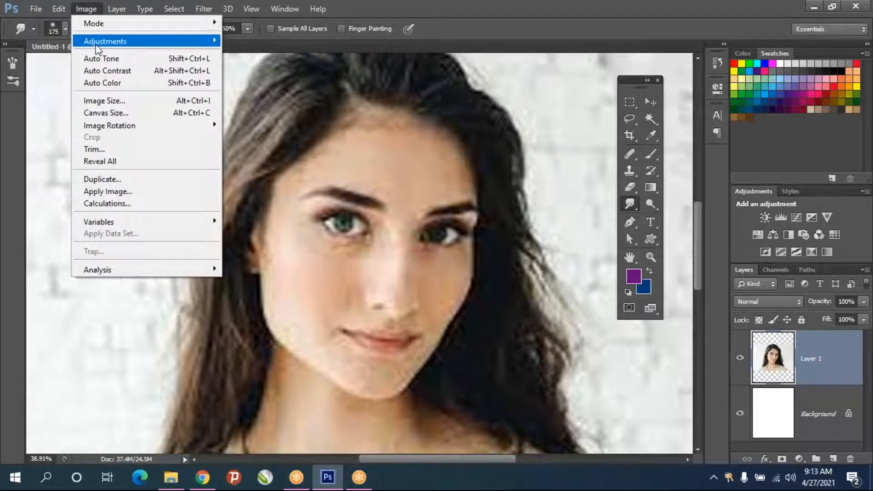
pyautogui.click(81, 10)
pyautogui.click(81, 10)
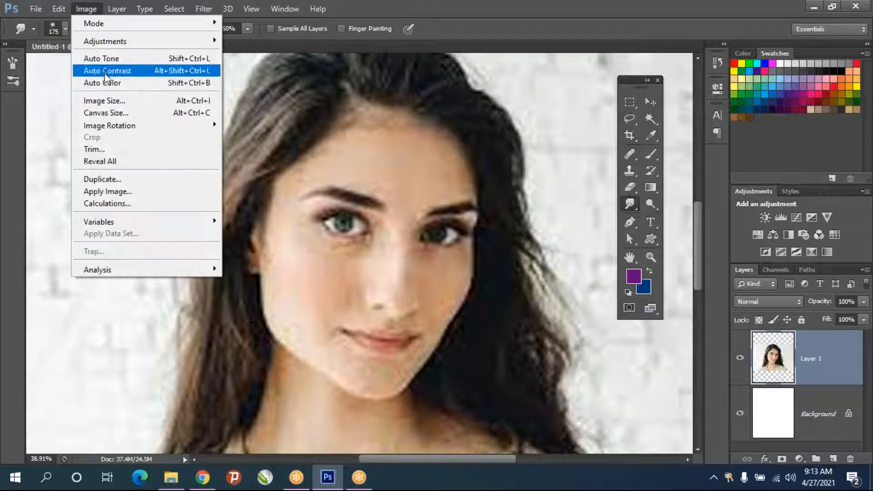
pyautogui.click(120, 103)
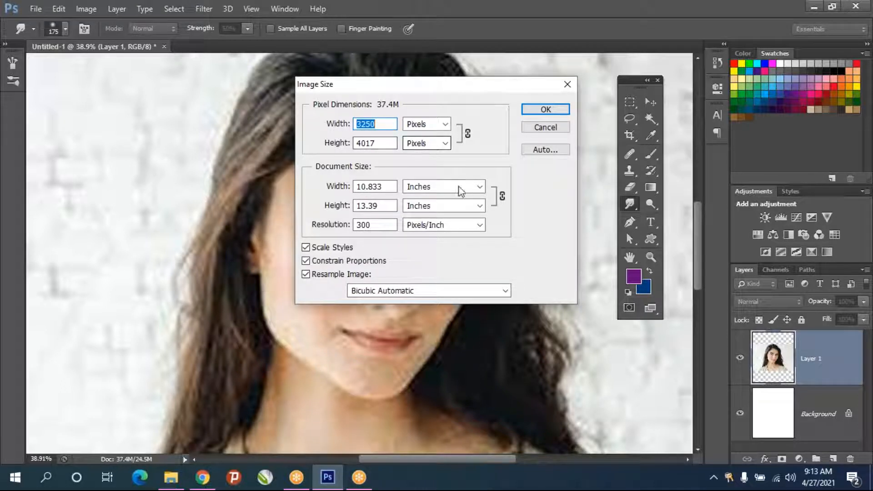
pyautogui.doubleClick(364, 225)
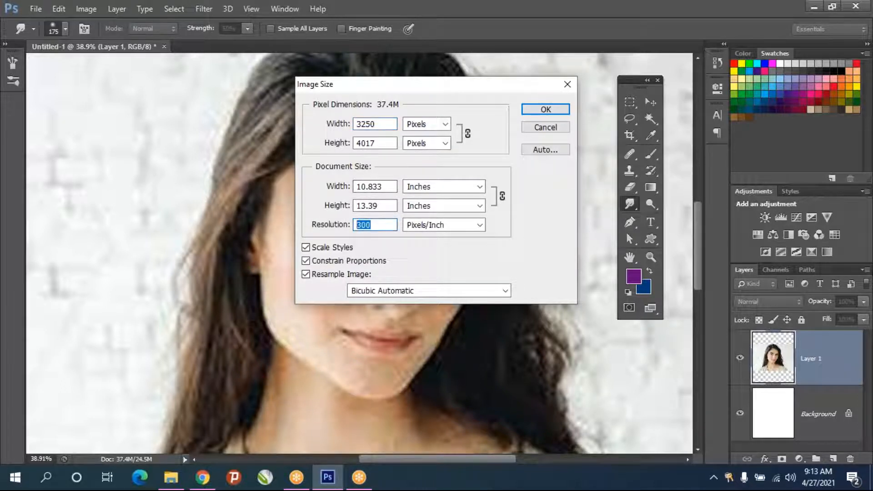
pyautogui.write('200')
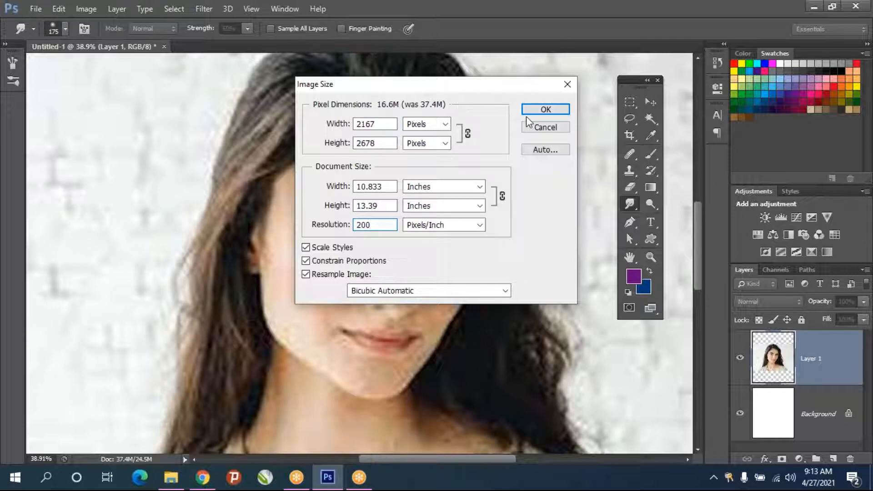
pyautogui.doubleClick(371, 224)
pyautogui.write('150')
pyautogui.click(542, 111)
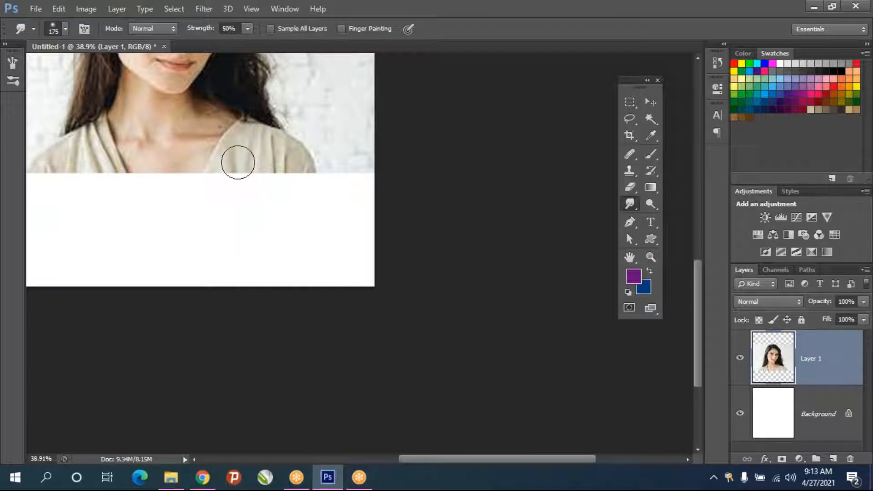
# Try smudging the hair beside the woman's forehead using the Smudge tool with a soft 35 px brush, and undo the smudging
pyautogui.scroll(5, 238, 162)
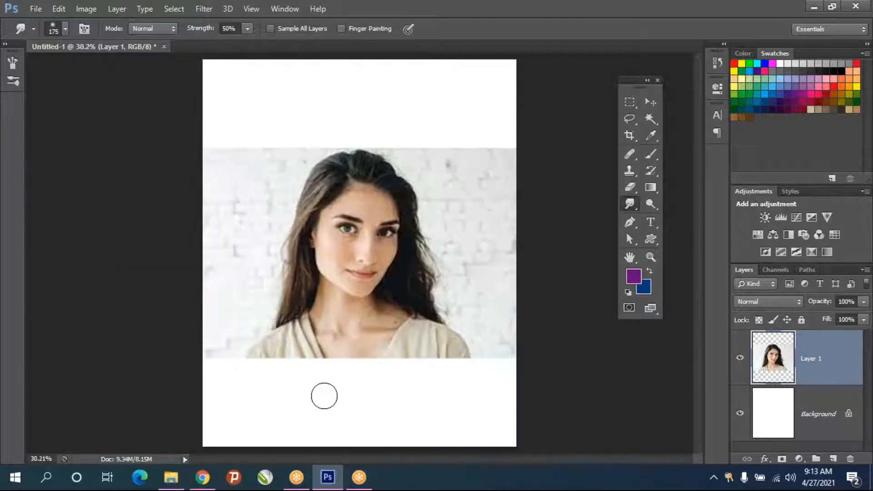
pyautogui.scroll(2, 324, 396)
pyautogui.scroll(3, 341, 117)
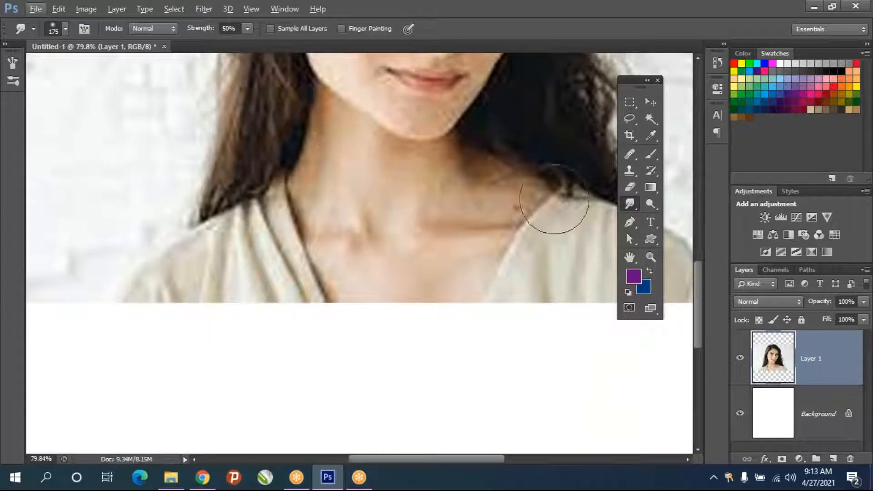
pyautogui.scroll(3, 698, 275)
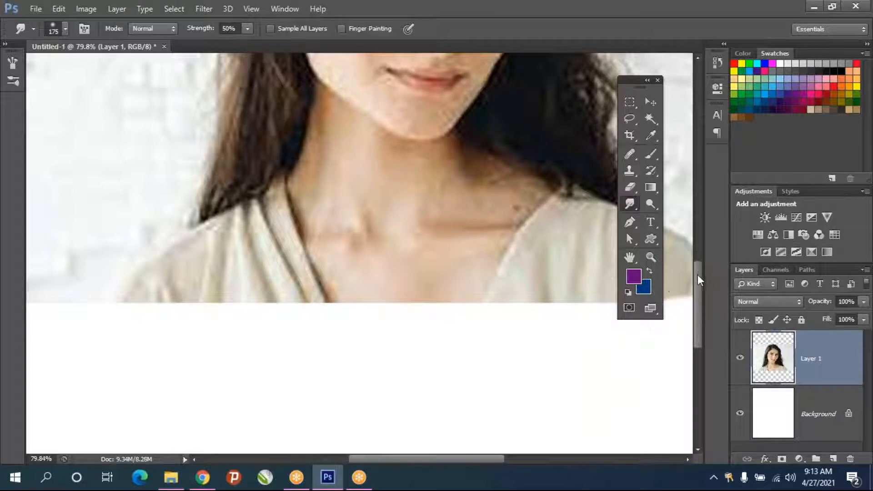
pyautogui.scroll(10, 704, 175)
pyautogui.scroll(-5, 710, 191)
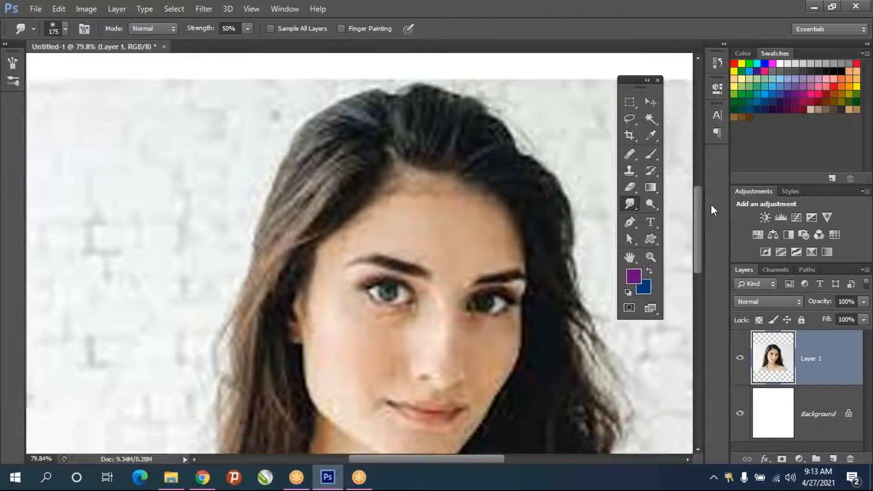
pyautogui.press(']')
pyautogui.press(']')
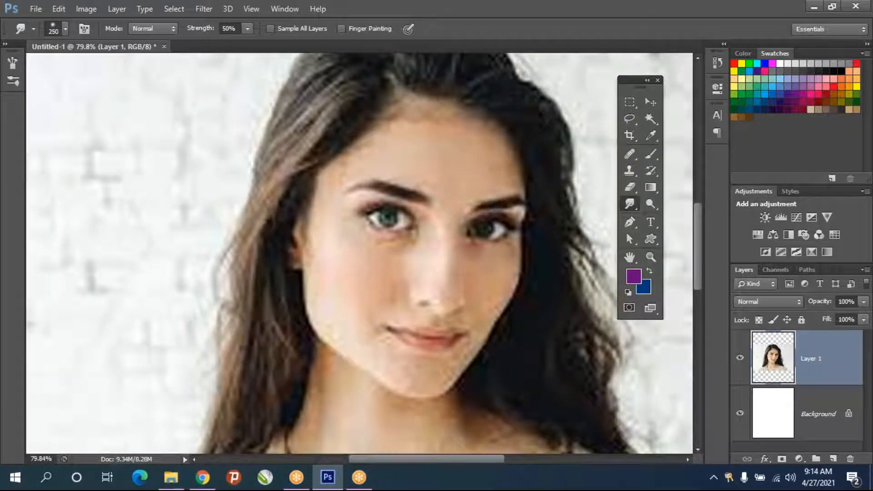
pyautogui.press('[')
pyautogui.moveTo(349, 135); pyautogui.dragTo(364, 137)
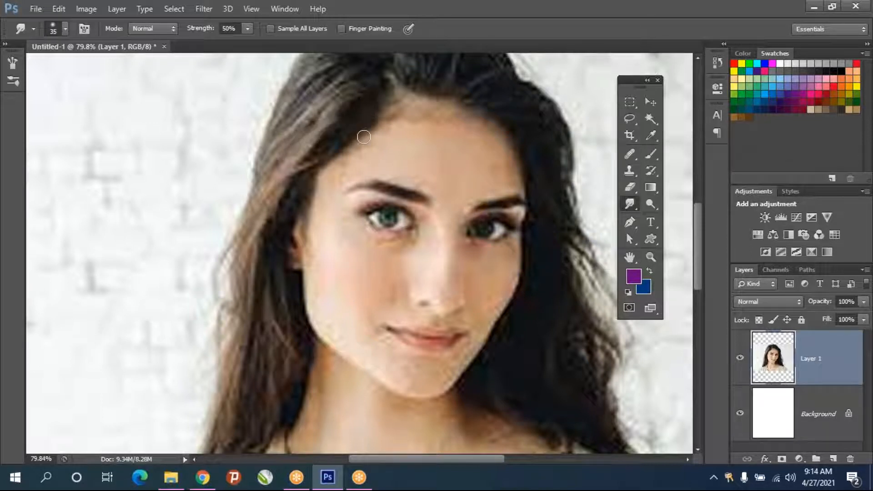
pyautogui.moveTo(305, 143)
pyautogui.mouseDown()
pyautogui.moveTo(306, 166)
pyautogui.moveTo(264, 182)
pyautogui.moveTo(318, 146)
pyautogui.moveTo(306, 205)
pyautogui.moveTo(248, 214)
pyautogui.moveTo(314, 219)
pyautogui.moveTo(334, 237)
pyautogui.mouseUp()
pyautogui.hotkey('ctrl', 'z')
pyautogui.hotkey('ctrl', 'alt', 'z')
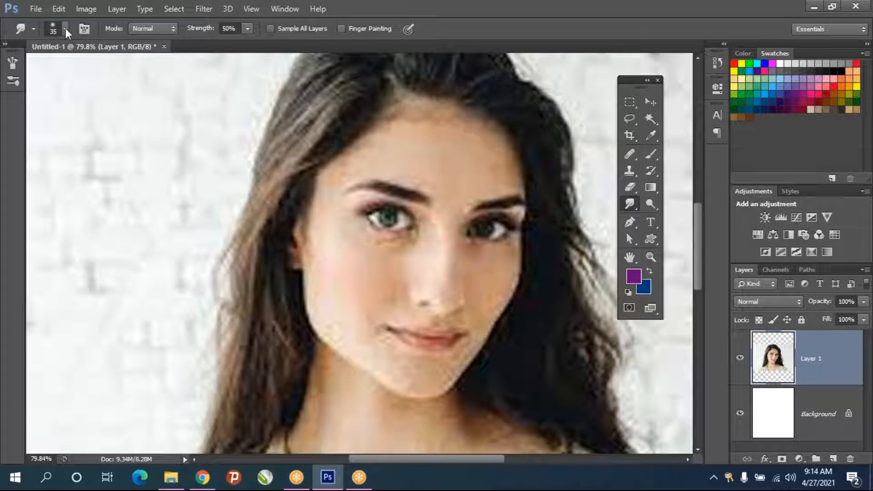
# Choose the irregular 17 px textured brush for the Smudge tool and smudge the eyebrow on the left of the portrait at 50% strength
pyautogui.click(66, 28)
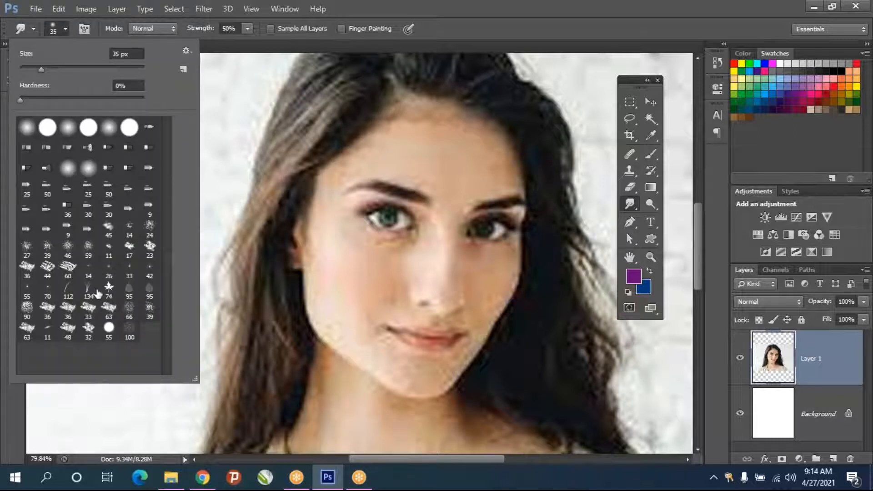
pyautogui.click(130, 247)
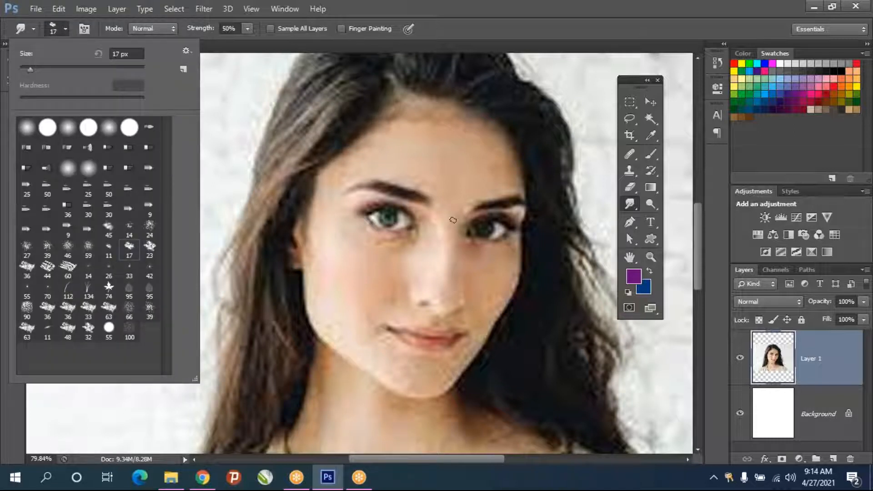
pyautogui.click(460, 144)
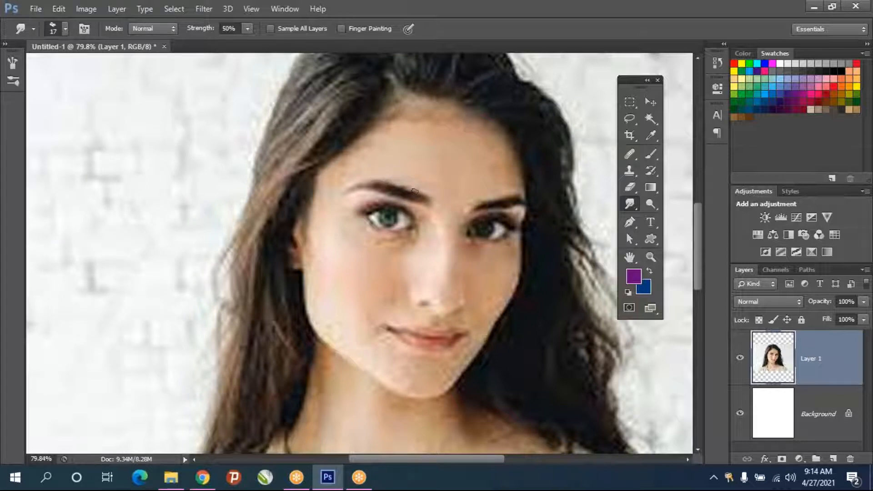
pyautogui.moveTo(414, 189); pyautogui.dragTo(387, 181)
# Apply a Shadows/Highlights adjustment to the portrait layer with shadows at 31% and highlights at 28%
pyautogui.scroll(5, 446, 184)
pyautogui.scroll(-8, 453, 226)
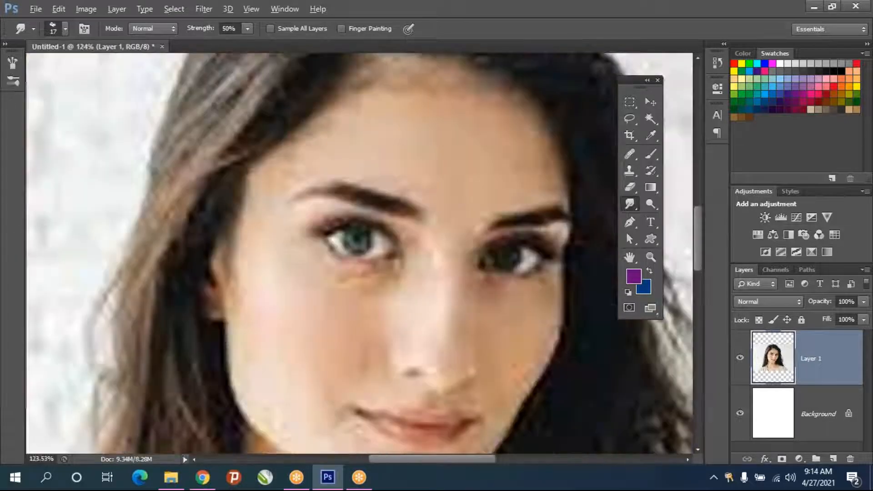
pyautogui.scroll(6, 453, 226)
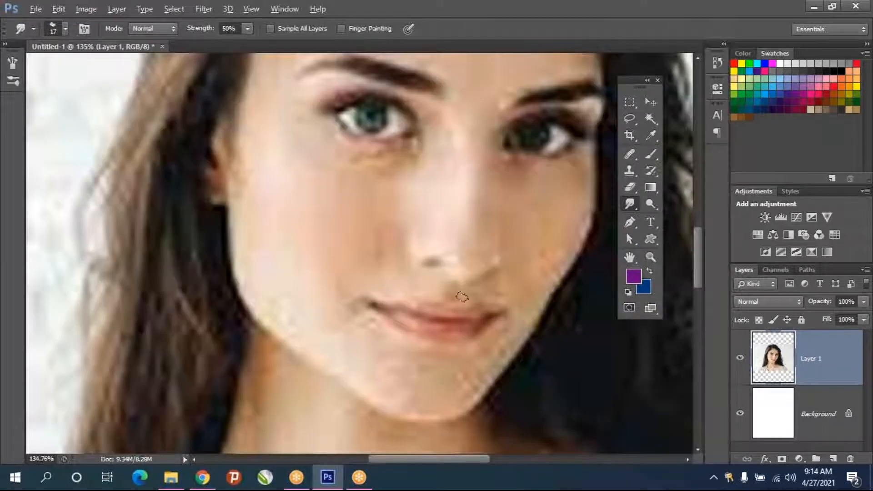
pyautogui.click(84, 9)
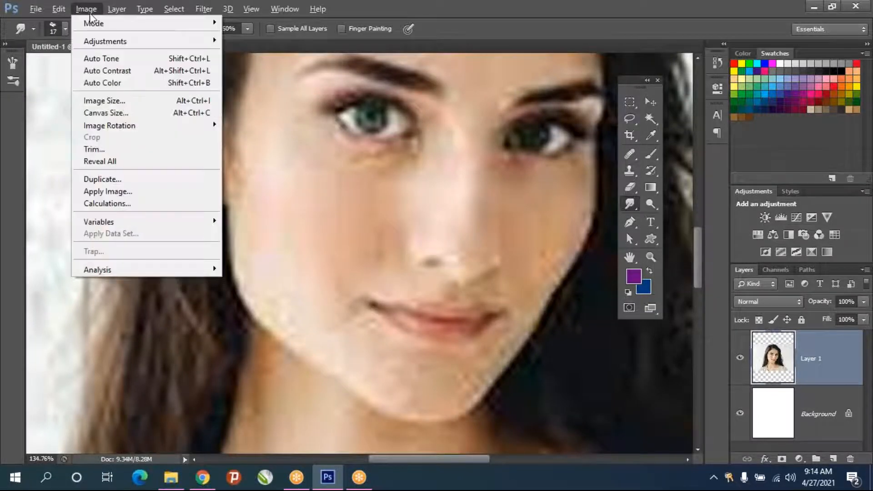
pyautogui.moveTo(113, 43)
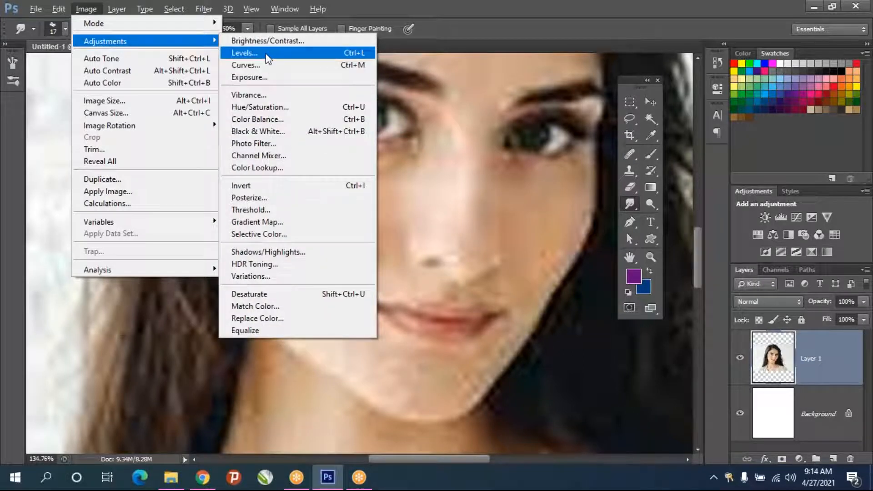
pyautogui.click(267, 255)
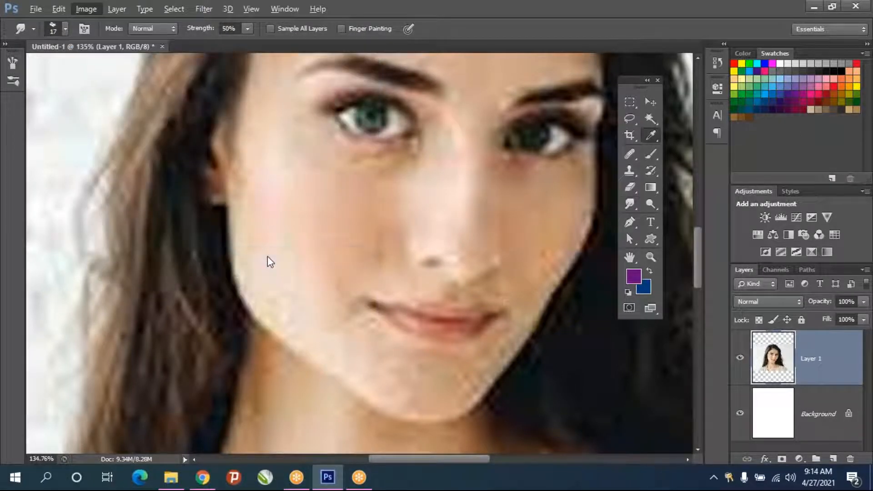
pyautogui.moveTo(426, 125); pyautogui.dragTo(683, 143)
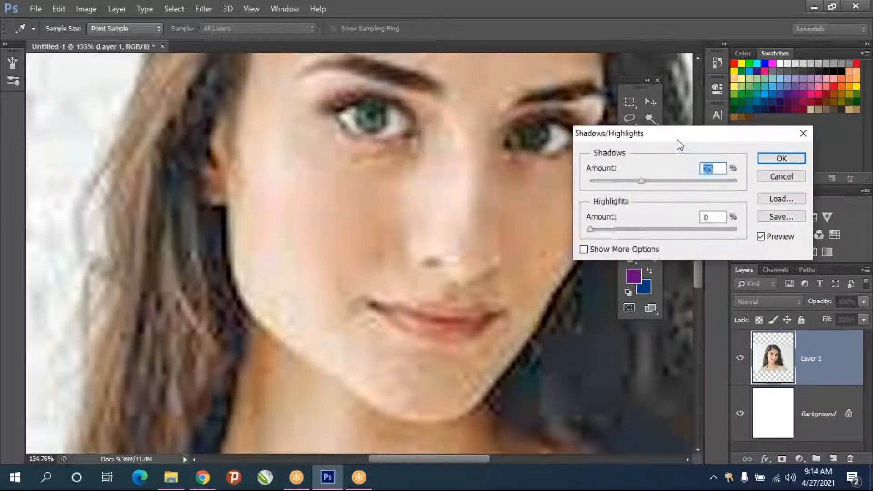
pyautogui.moveTo(591, 233); pyautogui.dragTo(675, 244)
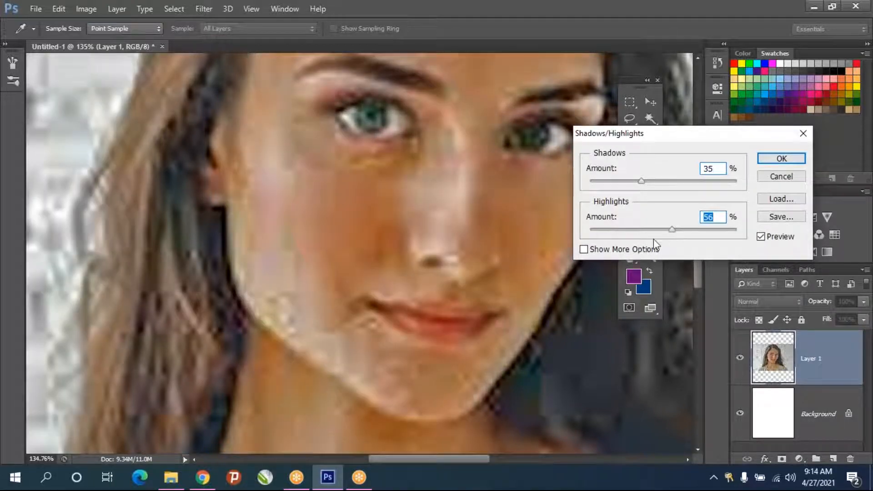
pyautogui.click(632, 230)
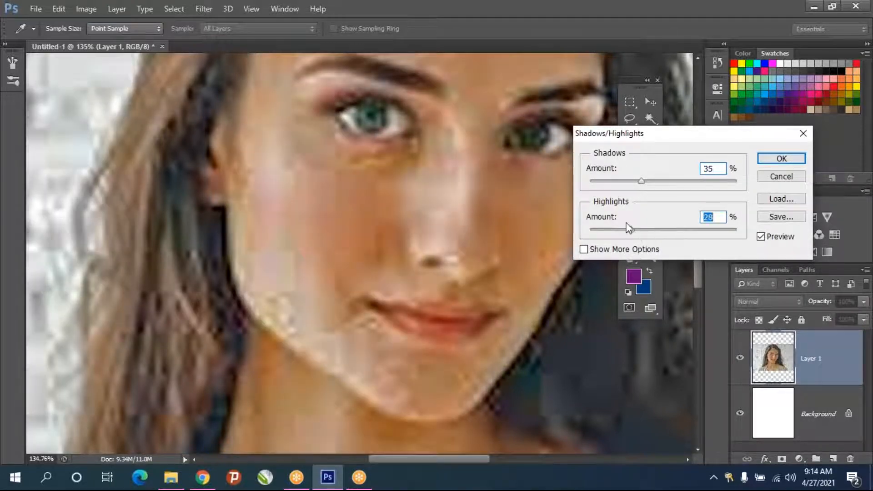
pyautogui.moveTo(642, 181)
pyautogui.mouseDown()
pyautogui.moveTo(684, 184)
pyautogui.moveTo(620, 185)
pyautogui.moveTo(650, 184)
pyautogui.mouseUp()
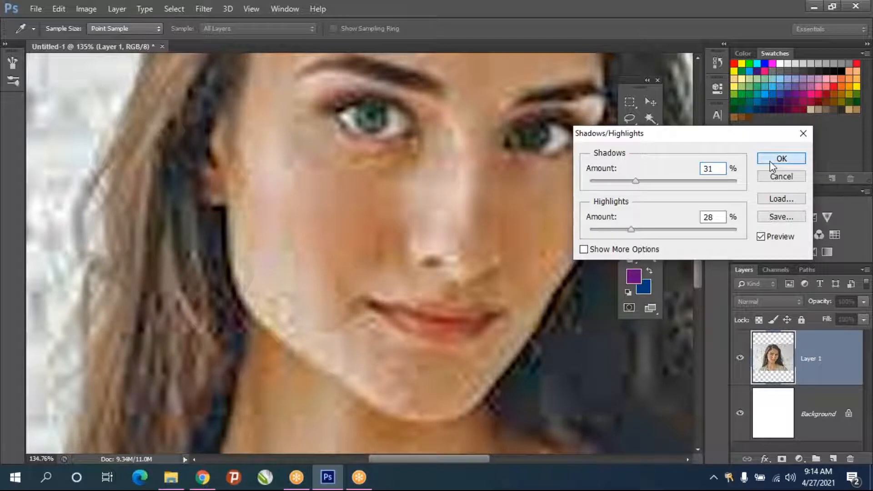
pyautogui.press('Return')
# Smudge the skin below the eye on the portrait's left and extend its upper lash line outward using the 17 px brush
pyautogui.press('r')
pyautogui.scroll(-5, 359, 254)
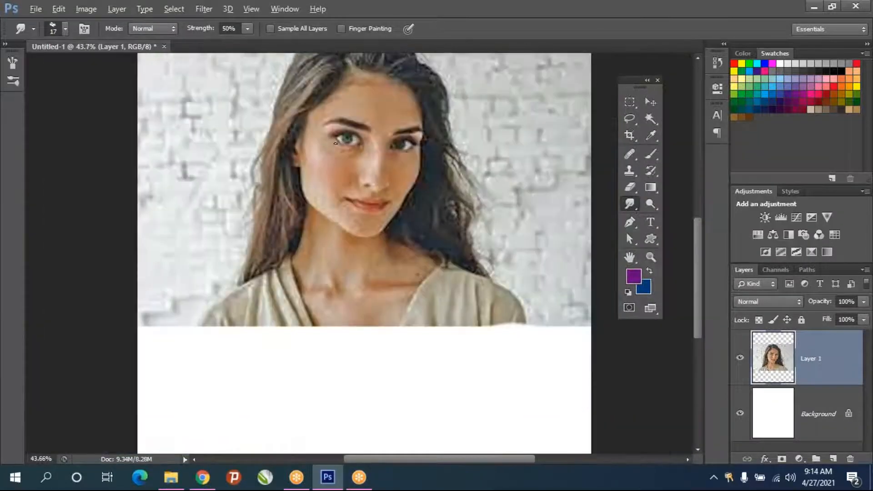
pyautogui.scroll(4, 359, 254)
pyautogui.scroll(3, 352, 145)
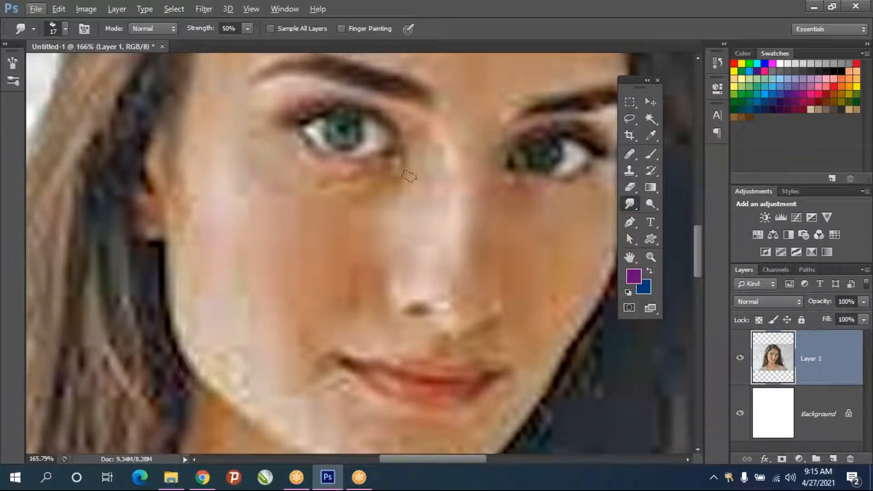
pyautogui.moveTo(418, 163)
pyautogui.mouseDown()
pyautogui.moveTo(325, 179)
pyautogui.moveTo(401, 169)
pyautogui.moveTo(361, 175)
pyautogui.mouseUp()
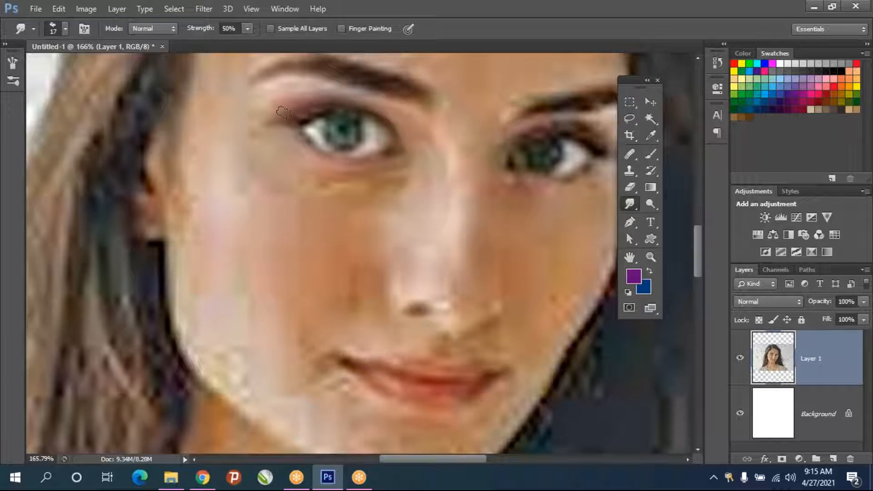
pyautogui.moveTo(324, 106)
pyautogui.mouseDown()
pyautogui.moveTo(265, 116)
pyautogui.moveTo(299, 109)
pyautogui.moveTo(291, 118)
pyautogui.moveTo(256, 117)
pyautogui.moveTo(304, 112)
pyautogui.moveTo(285, 103)
pyautogui.moveTo(322, 106)
pyautogui.moveTo(309, 97)
pyautogui.moveTo(338, 101)
pyautogui.moveTo(320, 95)
pyautogui.moveTo(363, 105)
pyautogui.moveTo(316, 110)
pyautogui.mouseUp()
pyautogui.moveTo(299, 102)
pyautogui.mouseDown()
pyautogui.moveTo(271, 108)
pyautogui.moveTo(292, 119)
pyautogui.moveTo(258, 117)
pyautogui.moveTo(291, 127)
pyautogui.mouseUp()
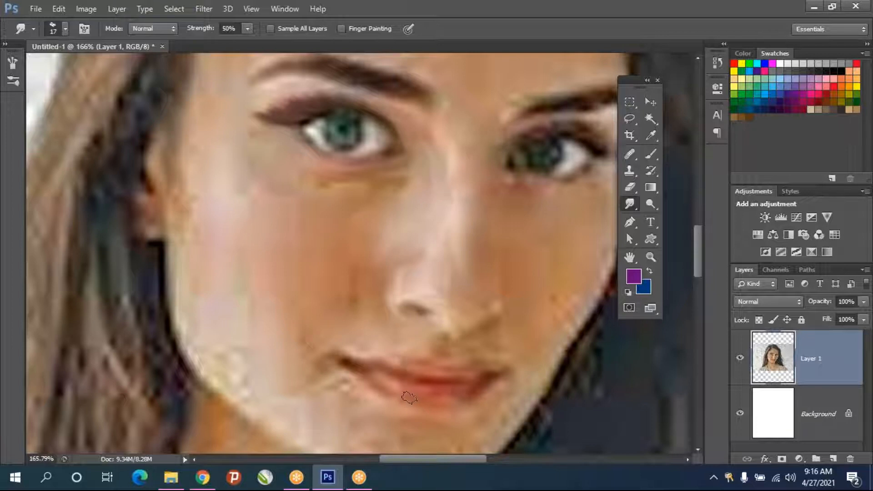
# Smooth the skin around the mouth corner, chin and jawline using the Smudge tool with the 17 px textured brush
pyautogui.scroll(1, 411, 398)
pyautogui.scroll(-2, 423, 354)
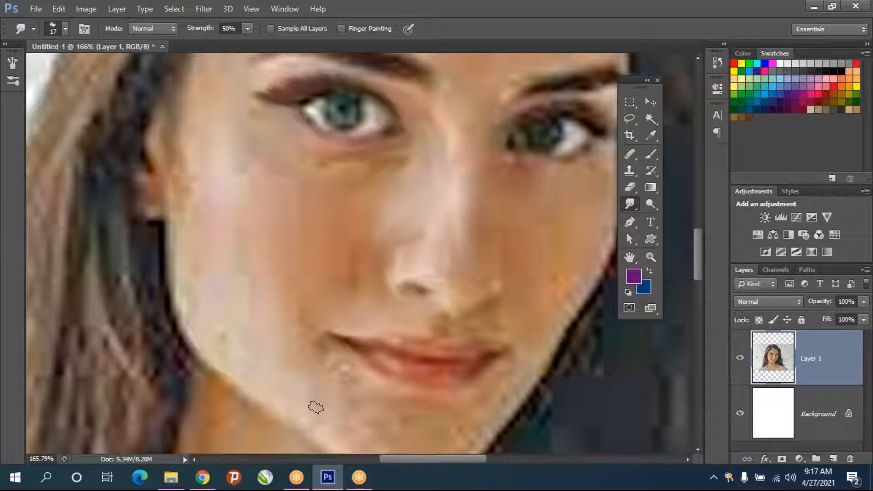
pyautogui.moveTo(336, 370)
pyautogui.mouseDown()
pyautogui.moveTo(345, 370)
pyautogui.moveTo(335, 356)
pyautogui.mouseUp()
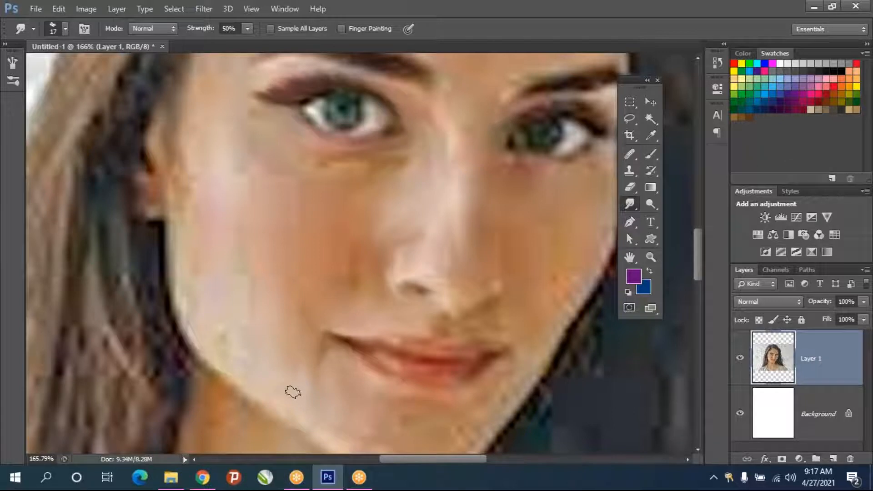
pyautogui.scroll(-3, 293, 392)
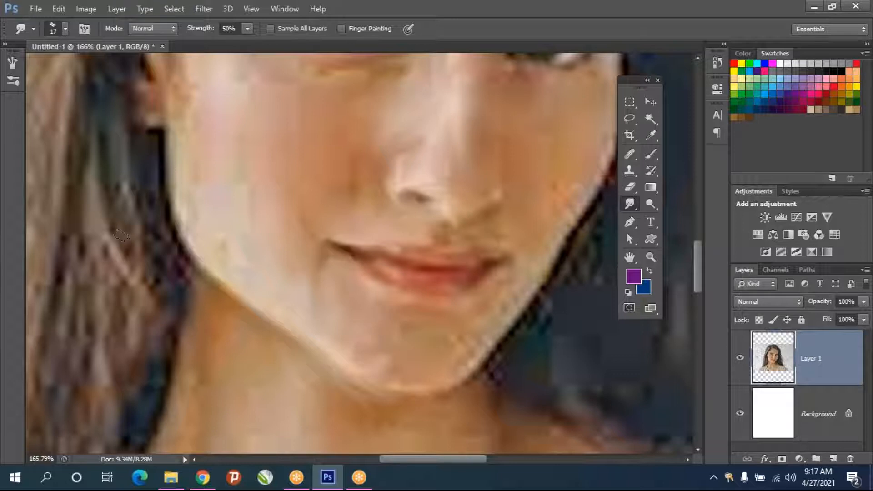
# Enlarge the Smudge brush to 80 px and smooth the woman's cheek beside the ear
pyautogui.scroll(5, 121, 236)
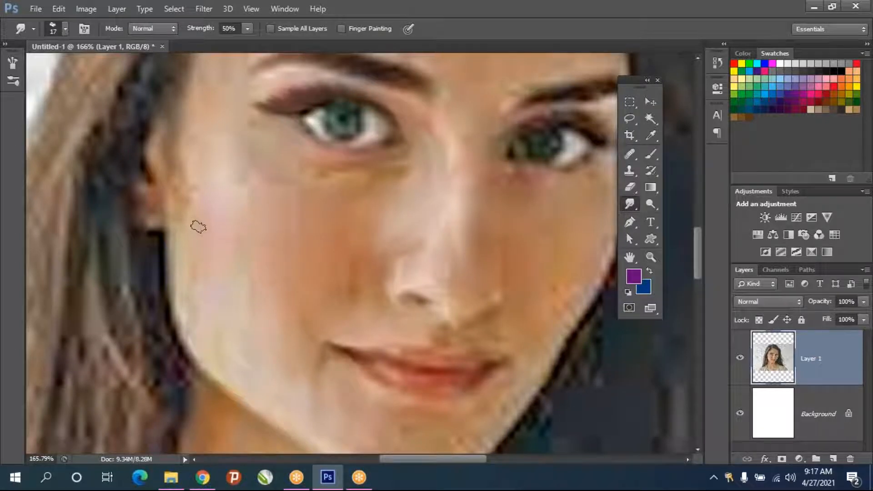
pyautogui.press(']')
pyautogui.press(']')
pyautogui.press(']')
pyautogui.press(']')
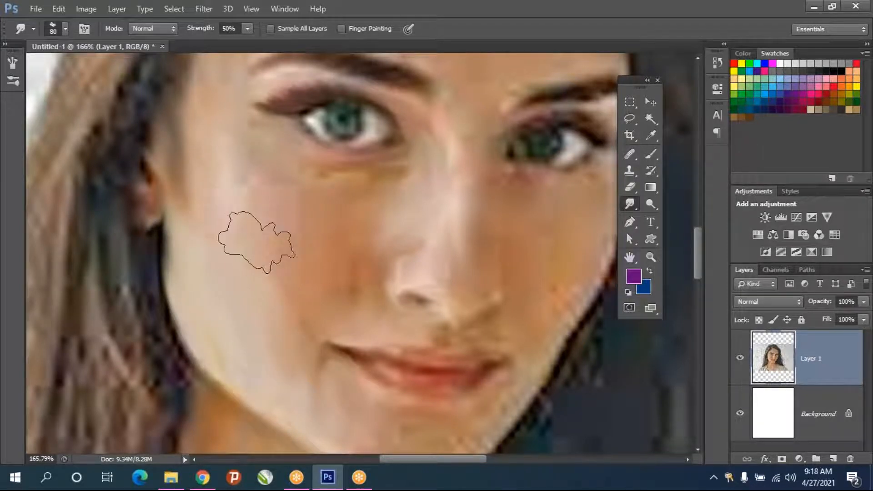
pyautogui.scroll(-5, 250, 236)
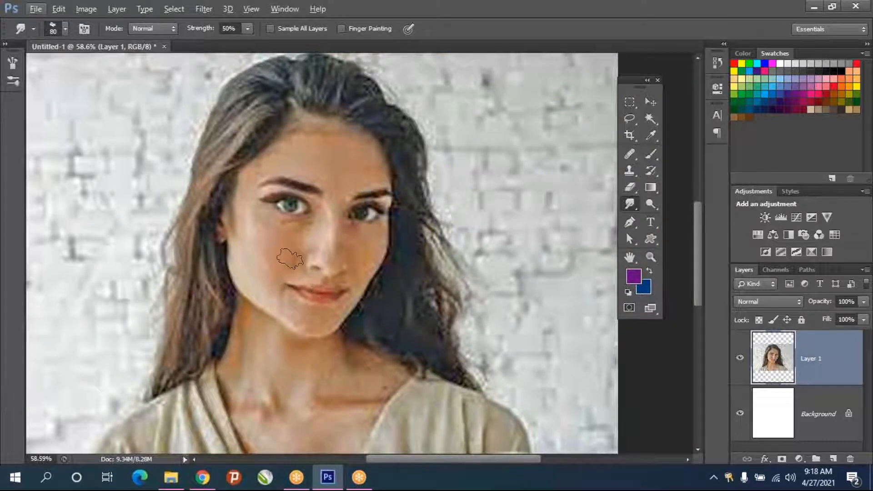
# Reduce the Smudge brush to 50 px and smooth the cheek skin below the eye on the portrait's left
pyautogui.scroll(3, 288, 249)
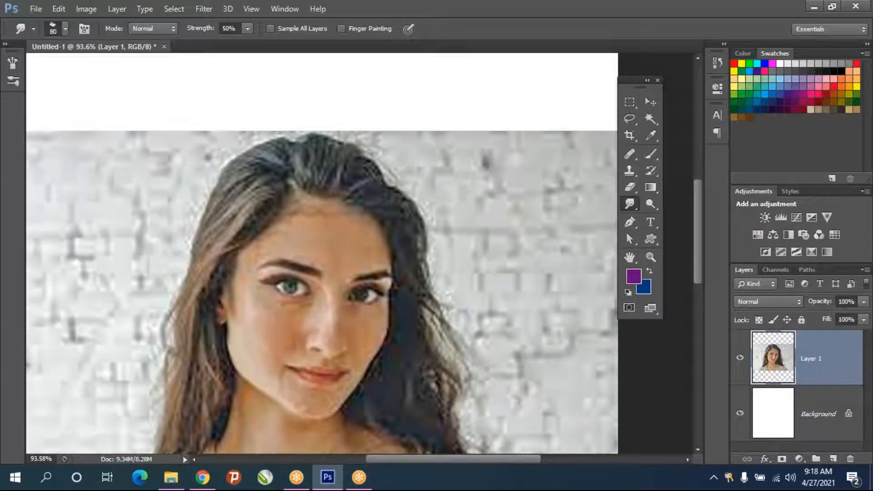
pyautogui.scroll(5, 286, 343)
pyautogui.press('[')
pyautogui.press('[')
pyautogui.press('[')
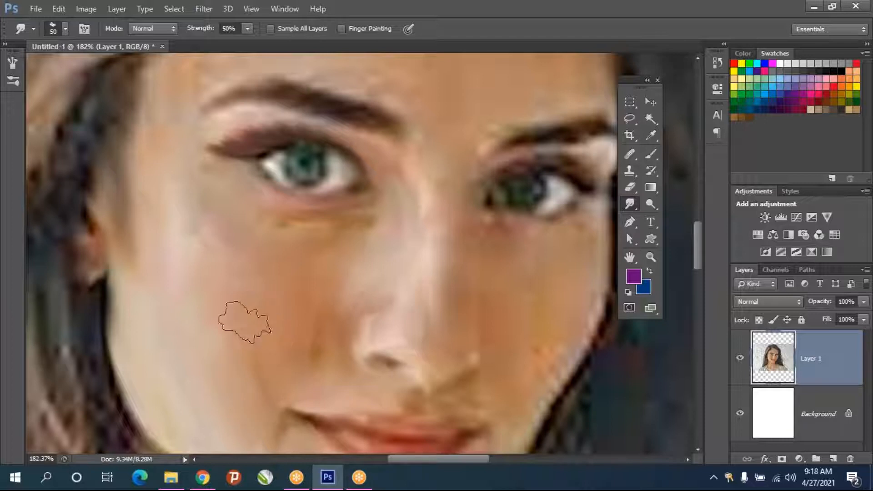
pyautogui.moveTo(191, 280)
pyautogui.mouseDown()
pyautogui.moveTo(189, 246)
pyautogui.moveTo(309, 248)
pyautogui.moveTo(281, 228)
pyautogui.moveTo(323, 228)
pyautogui.moveTo(262, 220)
pyautogui.moveTo(281, 225)
pyautogui.moveTo(250, 205)
pyautogui.mouseUp()
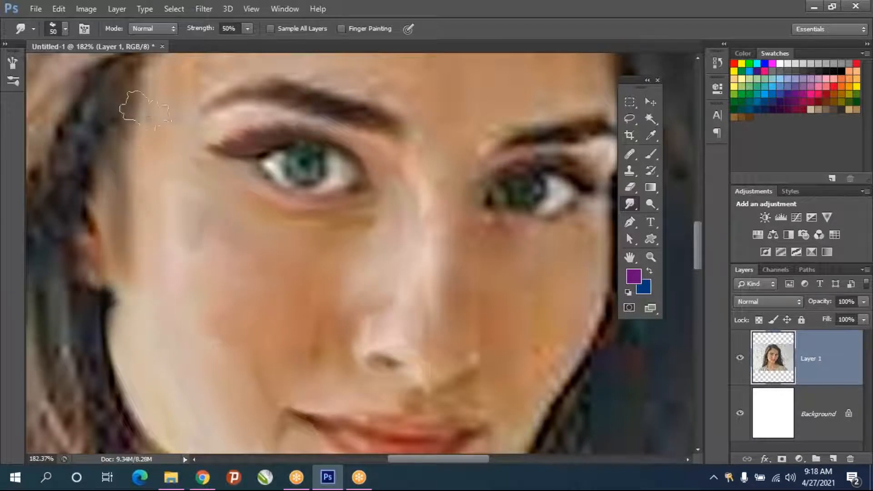
# Smooth the lower cheek and jawline on the portrait's left using the 50 px Smudge brush
pyautogui.scroll(-3, 208, 148)
pyautogui.scroll(-3, 208, 148)
pyautogui.scroll(4, 219, 218)
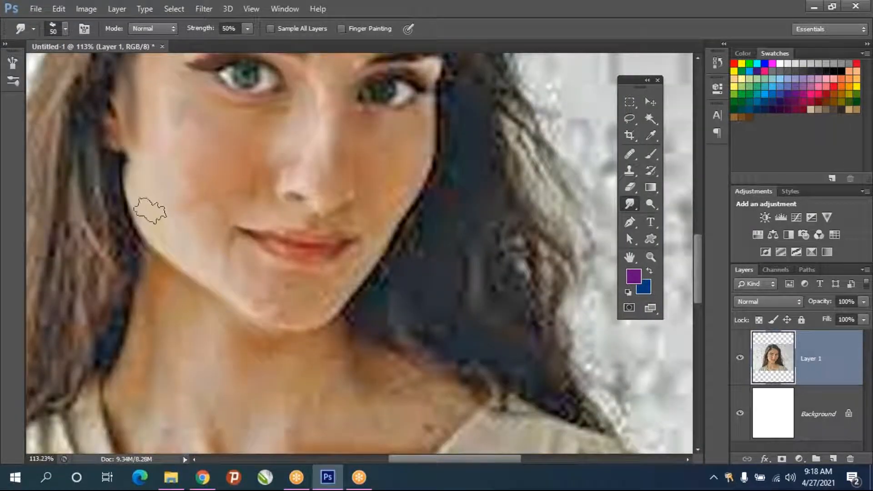
pyautogui.moveTo(181, 216)
pyautogui.mouseDown()
pyautogui.moveTo(185, 235)
pyautogui.moveTo(194, 220)
pyautogui.moveTo(215, 219)
pyautogui.moveTo(196, 257)
pyautogui.moveTo(204, 235)
pyautogui.moveTo(171, 230)
pyautogui.moveTo(164, 176)
pyautogui.moveTo(192, 141)
pyautogui.moveTo(236, 138)
pyautogui.moveTo(236, 165)
pyautogui.moveTo(248, 133)
pyautogui.moveTo(238, 147)
pyautogui.moveTo(163, 152)
pyautogui.moveTo(155, 188)
pyautogui.moveTo(197, 166)
pyautogui.moveTo(206, 184)
pyautogui.moveTo(221, 185)
pyautogui.moveTo(237, 163)
pyautogui.moveTo(238, 176)
pyautogui.moveTo(250, 139)
pyautogui.moveTo(250, 150)
pyautogui.moveTo(267, 126)
pyautogui.moveTo(263, 139)
pyautogui.moveTo(238, 126)
pyautogui.moveTo(228, 132)
pyautogui.moveTo(199, 112)
pyautogui.moveTo(196, 128)
pyautogui.moveTo(162, 150)
pyautogui.moveTo(156, 182)
pyautogui.moveTo(196, 201)
pyautogui.moveTo(196, 217)
pyautogui.moveTo(228, 185)
pyautogui.moveTo(192, 176)
pyautogui.moveTo(234, 164)
pyautogui.moveTo(234, 188)
pyautogui.moveTo(257, 180)
pyautogui.moveTo(252, 193)
pyautogui.moveTo(240, 196)
pyautogui.moveTo(263, 150)
pyautogui.moveTo(276, 131)
pyautogui.moveTo(276, 146)
pyautogui.moveTo(290, 134)
pyautogui.moveTo(270, 151)
pyautogui.moveTo(181, 175)
pyautogui.moveTo(155, 199)
pyautogui.moveTo(155, 217)
pyautogui.moveTo(189, 222)
pyautogui.moveTo(171, 200)
pyautogui.mouseUp()
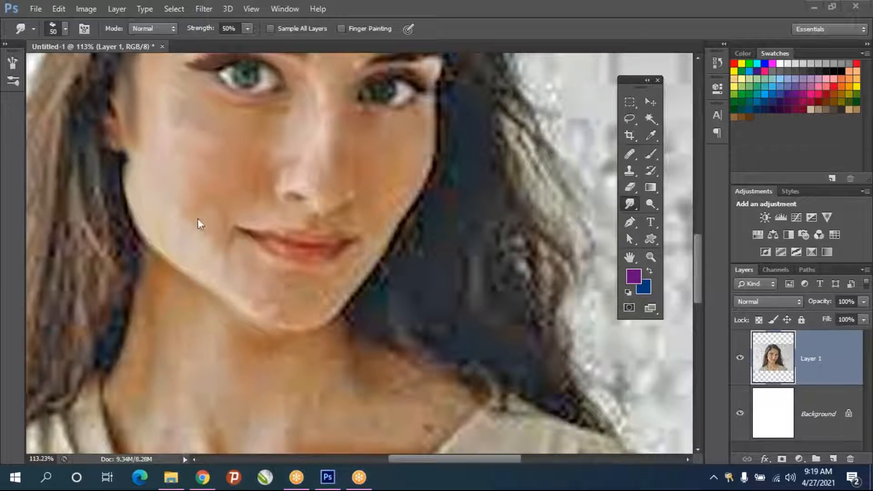
# Smudge the forehead and temple skin above the eyebrow on the portrait's left using the 50 px brush
pyautogui.scroll(5, 231, 190)
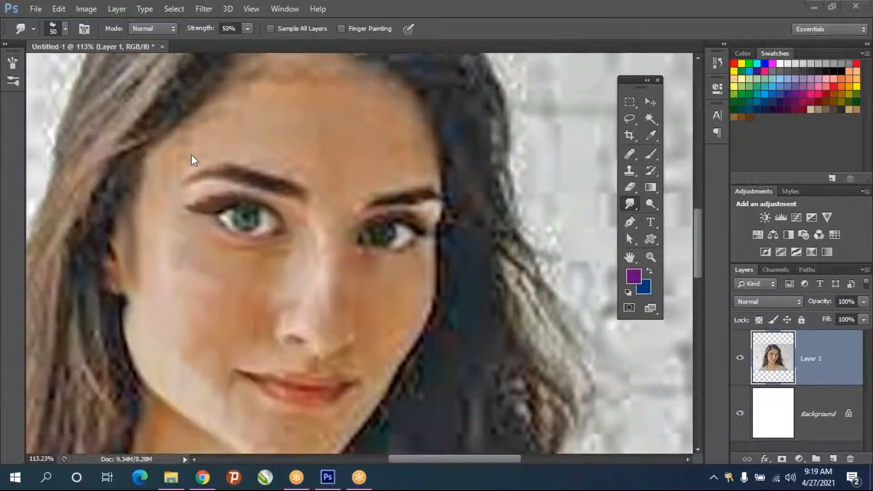
pyautogui.scroll(1, 191, 168)
pyautogui.moveTo(203, 155)
pyautogui.mouseDown()
pyautogui.moveTo(252, 97)
pyautogui.moveTo(183, 152)
pyautogui.moveTo(266, 96)
pyautogui.moveTo(262, 75)
pyautogui.moveTo(289, 95)
pyautogui.moveTo(241, 157)
pyautogui.moveTo(297, 187)
pyautogui.moveTo(247, 172)
pyautogui.moveTo(257, 178)
pyautogui.moveTo(209, 176)
pyautogui.moveTo(156, 199)
pyautogui.moveTo(180, 182)
pyautogui.moveTo(143, 242)
pyautogui.moveTo(173, 194)
pyautogui.moveTo(236, 132)
pyautogui.moveTo(291, 100)
pyautogui.moveTo(292, 134)
pyautogui.moveTo(322, 116)
pyautogui.moveTo(310, 146)
pyautogui.moveTo(330, 173)
pyautogui.moveTo(324, 210)
pyautogui.moveTo(338, 211)
pyautogui.moveTo(336, 244)
pyautogui.moveTo(328, 145)
pyautogui.moveTo(316, 151)
pyautogui.moveTo(287, 62)
pyautogui.moveTo(271, 83)
pyautogui.moveTo(332, 84)
pyautogui.moveTo(317, 109)
pyautogui.moveTo(255, 139)
pyautogui.moveTo(327, 151)
pyautogui.moveTo(276, 173)
pyautogui.moveTo(298, 184)
pyautogui.moveTo(262, 179)
pyautogui.moveTo(302, 194)
pyautogui.moveTo(276, 209)
pyautogui.mouseUp()
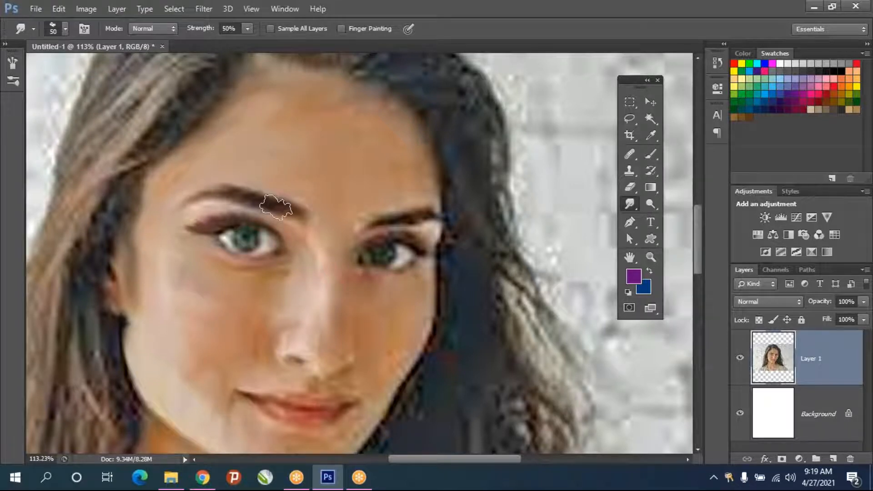
pyautogui.scroll(-4, 276, 208)
pyautogui.scroll(3, 277, 209)
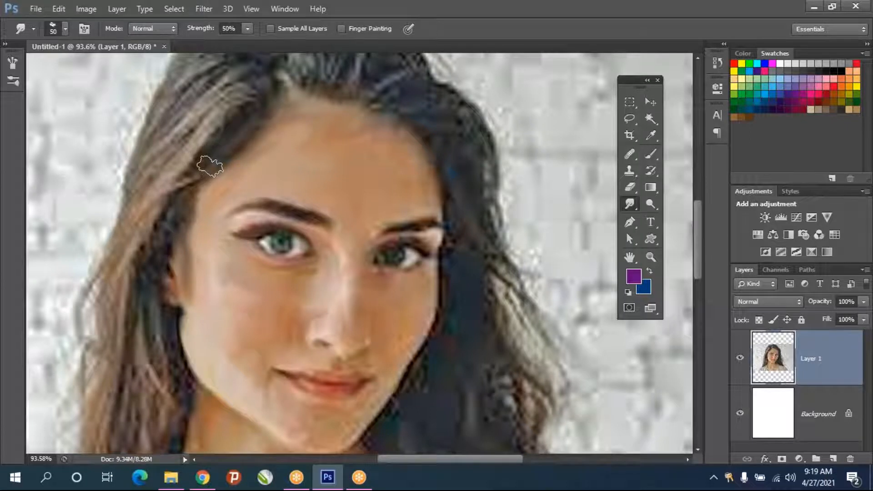
# Reduce the Smudge brush to 30 px and smudge the hair beside the temple and ear on the portrait's left along its strands
pyautogui.press('[')
pyautogui.press('[')
pyautogui.press('[')
pyautogui.press('[')
pyautogui.press('[')
pyautogui.press('[')
pyautogui.press('[')
pyautogui.press('[')
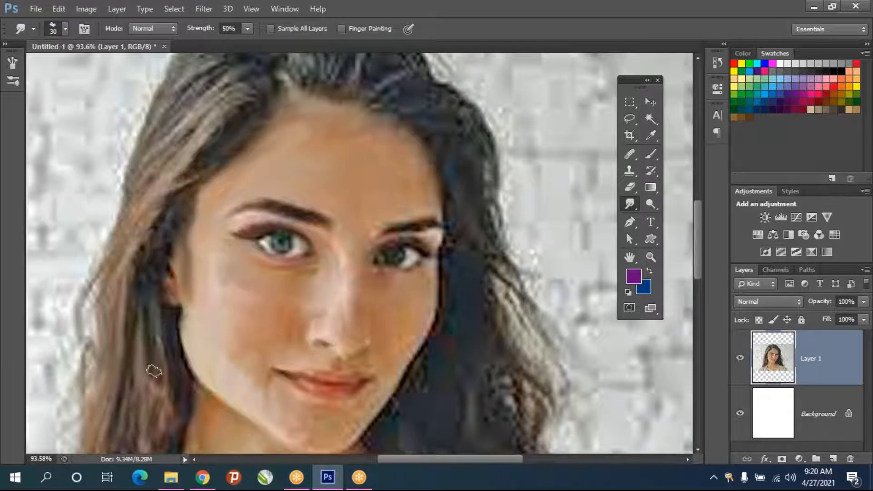
pyautogui.scroll(3, 133, 387)
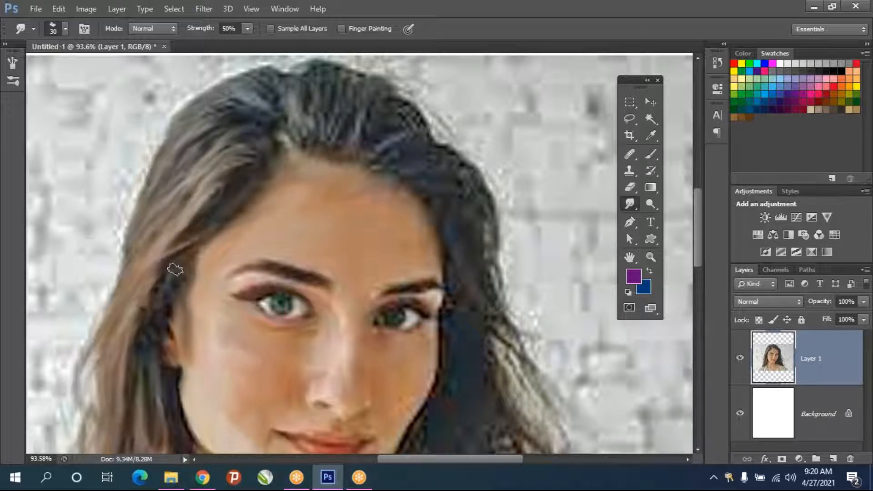
pyautogui.moveTo(191, 248)
pyautogui.mouseDown()
pyautogui.moveTo(227, 214)
pyautogui.moveTo(181, 259)
pyautogui.moveTo(176, 278)
pyautogui.moveTo(198, 263)
pyautogui.mouseUp()
pyautogui.moveTo(215, 235)
pyautogui.mouseDown()
pyautogui.moveTo(151, 302)
pyautogui.moveTo(176, 293)
pyautogui.moveTo(138, 345)
pyautogui.moveTo(132, 325)
pyautogui.mouseUp()
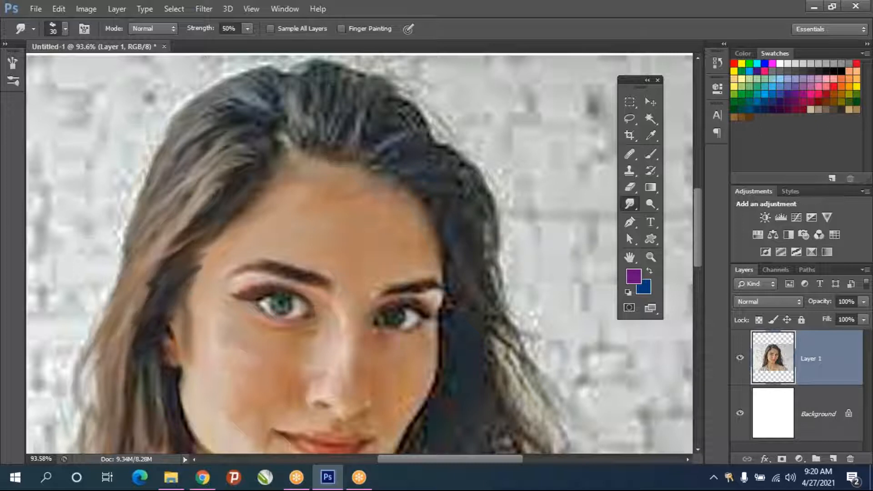
pyautogui.moveTo(160, 271)
pyautogui.mouseDown()
pyautogui.moveTo(135, 342)
pyautogui.moveTo(163, 264)
pyautogui.moveTo(126, 322)
pyautogui.mouseUp()
pyautogui.moveTo(217, 170)
pyautogui.mouseDown()
pyautogui.moveTo(269, 132)
pyautogui.moveTo(248, 127)
pyautogui.moveTo(223, 148)
pyautogui.moveTo(233, 132)
pyautogui.moveTo(180, 214)
pyautogui.moveTo(200, 142)
pyautogui.moveTo(146, 249)
pyautogui.moveTo(161, 163)
pyautogui.moveTo(123, 299)
pyautogui.moveTo(134, 245)
pyautogui.moveTo(122, 257)
pyautogui.moveTo(104, 380)
pyautogui.mouseUp()
pyautogui.moveTo(115, 294); pyautogui.dragTo(102, 365)
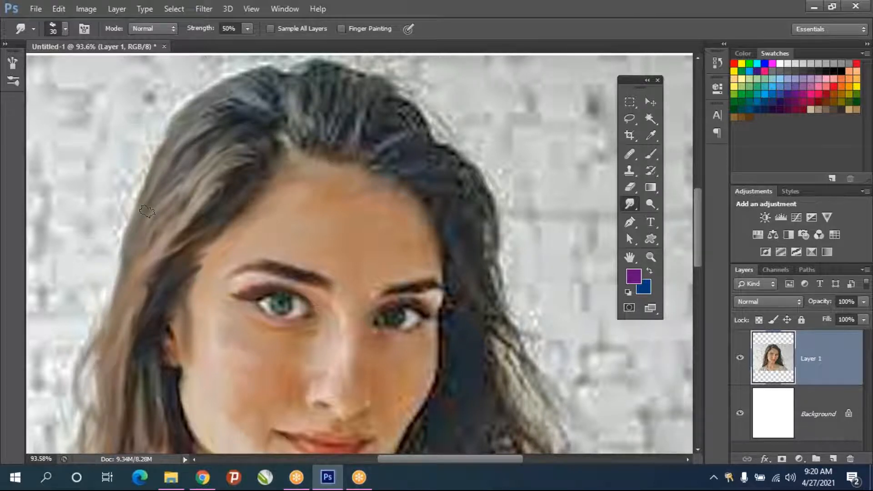
# Smudge the hair over the crown and along the forehead hairline into soft strands using the 30 px brush
pyautogui.moveTo(280, 142)
pyautogui.mouseDown()
pyautogui.moveTo(273, 121)
pyautogui.moveTo(207, 122)
pyautogui.moveTo(254, 106)
pyautogui.moveTo(220, 113)
pyautogui.moveTo(195, 142)
pyautogui.moveTo(178, 125)
pyautogui.moveTo(211, 130)
pyautogui.moveTo(167, 195)
pyautogui.mouseUp()
pyautogui.moveTo(268, 172)
pyautogui.mouseDown()
pyautogui.moveTo(203, 191)
pyautogui.moveTo(253, 162)
pyautogui.moveTo(164, 164)
pyautogui.moveTo(207, 155)
pyautogui.moveTo(167, 221)
pyautogui.moveTo(195, 149)
pyautogui.moveTo(163, 195)
pyautogui.moveTo(164, 219)
pyautogui.moveTo(176, 162)
pyautogui.moveTo(243, 135)
pyautogui.moveTo(274, 146)
pyautogui.moveTo(290, 135)
pyautogui.moveTo(275, 52)
pyautogui.moveTo(278, 79)
pyautogui.moveTo(299, 84)
pyautogui.moveTo(280, 135)
pyautogui.moveTo(299, 129)
pyautogui.moveTo(318, 70)
pyautogui.moveTo(311, 136)
pyautogui.moveTo(317, 87)
pyautogui.moveTo(328, 136)
pyautogui.moveTo(347, 83)
pyautogui.moveTo(328, 142)
pyautogui.moveTo(341, 72)
pyautogui.moveTo(342, 136)
pyautogui.moveTo(368, 87)
pyautogui.moveTo(345, 163)
pyautogui.moveTo(395, 102)
pyautogui.moveTo(353, 145)
pyautogui.moveTo(361, 150)
pyautogui.moveTo(392, 118)
pyautogui.moveTo(316, 155)
pyautogui.moveTo(315, 109)
pyautogui.moveTo(296, 149)
pyautogui.moveTo(279, 85)
pyautogui.moveTo(272, 92)
pyautogui.moveTo(250, 76)
pyautogui.moveTo(236, 84)
pyautogui.moveTo(367, 124)
pyautogui.moveTo(392, 103)
pyautogui.moveTo(407, 109)
pyautogui.moveTo(351, 111)
pyautogui.moveTo(388, 101)
pyautogui.moveTo(368, 87)
pyautogui.moveTo(379, 86)
pyautogui.moveTo(405, 125)
pyautogui.moveTo(385, 147)
pyautogui.moveTo(403, 127)
pyautogui.moveTo(433, 138)
pyautogui.moveTo(359, 160)
pyautogui.moveTo(428, 131)
pyautogui.moveTo(378, 159)
pyautogui.moveTo(450, 142)
pyautogui.mouseUp()
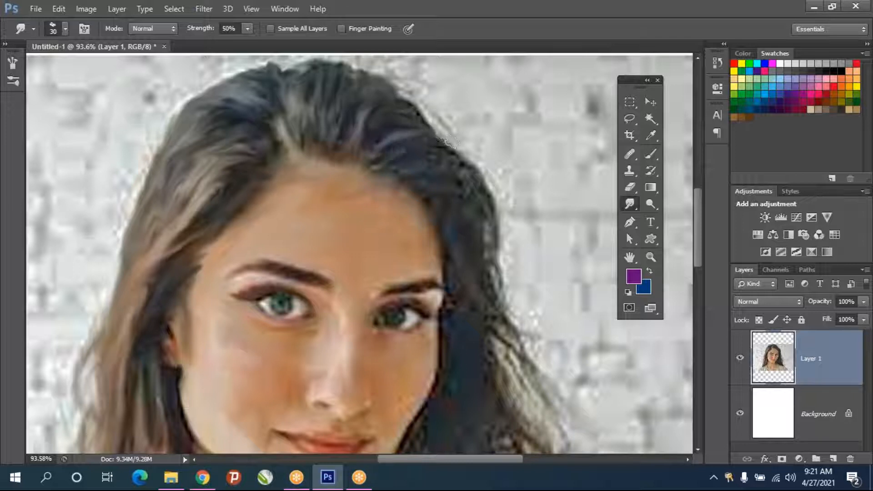
pyautogui.moveTo(414, 106)
pyautogui.mouseDown()
pyautogui.moveTo(444, 141)
pyautogui.moveTo(414, 166)
pyautogui.mouseUp()
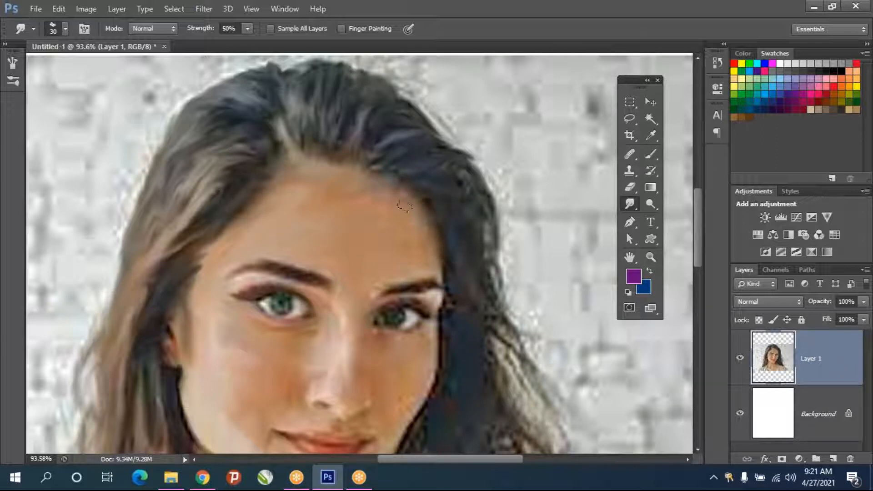
pyautogui.moveTo(364, 171)
pyautogui.mouseDown()
pyautogui.moveTo(381, 158)
pyautogui.moveTo(397, 161)
pyautogui.mouseUp()
# Smooth the dress neckline edge on the portrait's left, where the fabric meets the neck and chest skin
pyautogui.scroll(-5, 442, 302)
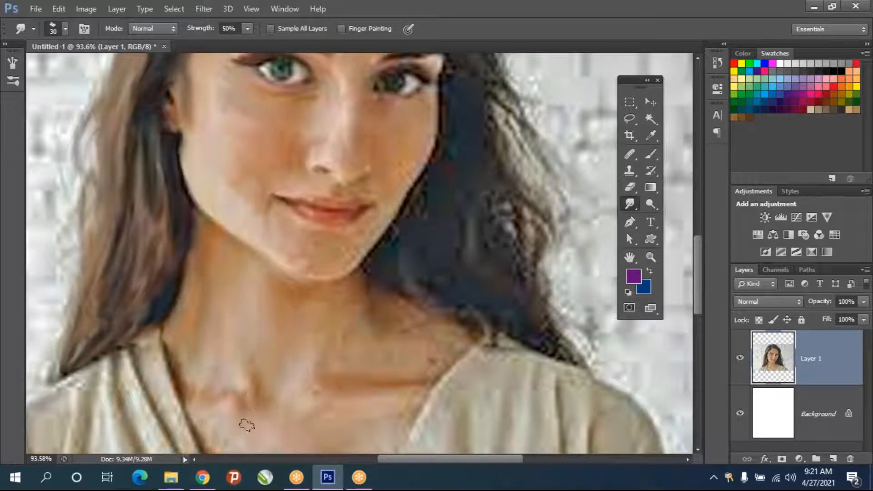
pyautogui.moveTo(175, 351); pyautogui.dragTo(209, 448)
pyautogui.moveTo(181, 344); pyautogui.dragTo(207, 443)
pyautogui.moveTo(177, 347); pyautogui.dragTo(205, 443)
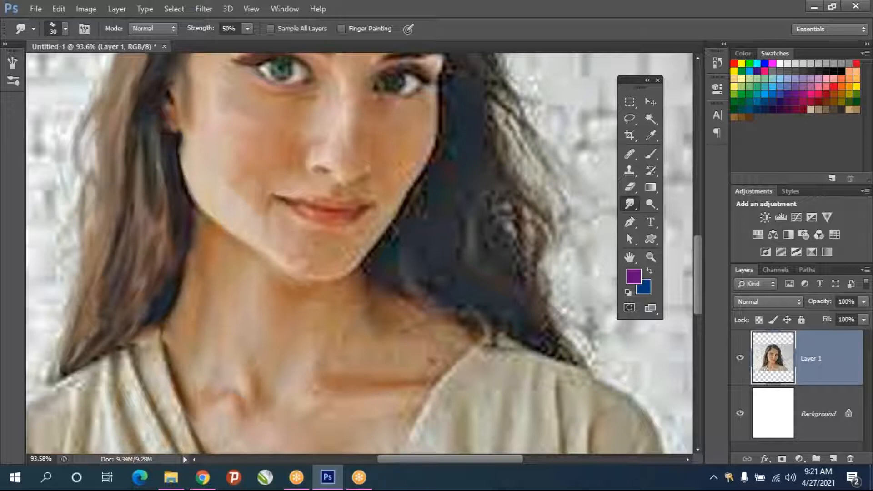
# Smudge the dress folds beside the neckline on the portrait's left downward along the fabric to the photo's lower edge
pyautogui.scroll(-3, 193, 449)
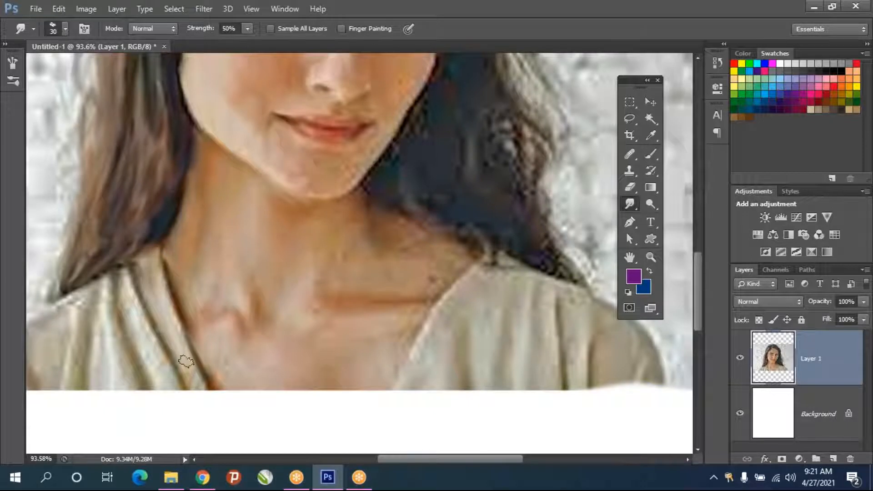
pyautogui.moveTo(146, 282); pyautogui.dragTo(152, 316)
pyautogui.moveTo(184, 378); pyautogui.dragTo(199, 394)
pyautogui.moveTo(125, 289)
pyautogui.mouseDown()
pyautogui.moveTo(151, 375)
pyautogui.moveTo(127, 282)
pyautogui.moveTo(163, 383)
pyautogui.moveTo(128, 293)
pyautogui.moveTo(153, 361)
pyautogui.moveTo(158, 365)
pyautogui.moveTo(143, 314)
pyautogui.moveTo(168, 378)
pyautogui.moveTo(122, 280)
pyautogui.moveTo(154, 389)
pyautogui.moveTo(100, 285)
pyautogui.moveTo(96, 365)
pyautogui.moveTo(91, 315)
pyautogui.moveTo(100, 371)
pyautogui.moveTo(104, 298)
pyautogui.moveTo(122, 390)
pyautogui.moveTo(106, 281)
pyautogui.moveTo(135, 403)
pyautogui.moveTo(99, 355)
pyautogui.moveTo(94, 316)
pyautogui.moveTo(84, 399)
pyautogui.moveTo(78, 308)
pyautogui.moveTo(72, 368)
pyautogui.moveTo(67, 307)
pyautogui.moveTo(57, 395)
pyautogui.moveTo(162, 388)
pyautogui.mouseUp()
# Smudge the sleeve and shoulder of the dress on the portrait's left, softening the shoulder outline against the wall
pyautogui.hscroll(-5, 273, 373)
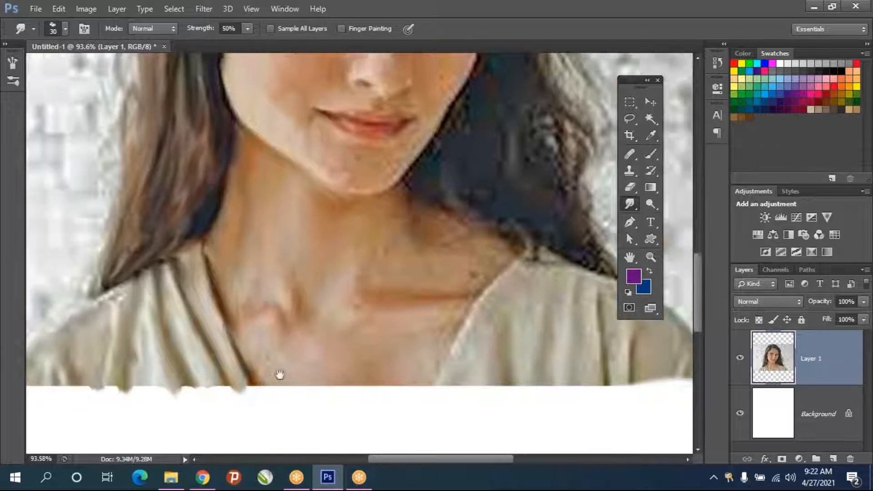
pyautogui.moveTo(206, 334)
pyautogui.mouseDown()
pyautogui.moveTo(228, 316)
pyautogui.moveTo(197, 364)
pyautogui.moveTo(249, 317)
pyautogui.moveTo(223, 351)
pyautogui.moveTo(254, 369)
pyautogui.moveTo(288, 286)
pyautogui.moveTo(302, 279)
pyautogui.moveTo(298, 356)
pyautogui.mouseUp()
pyautogui.moveTo(289, 308)
pyautogui.mouseDown()
pyautogui.moveTo(275, 373)
pyautogui.moveTo(255, 378)
pyautogui.moveTo(242, 357)
pyautogui.moveTo(236, 378)
pyautogui.moveTo(243, 344)
pyautogui.moveTo(254, 366)
pyautogui.mouseUp()
pyautogui.moveTo(291, 247)
pyautogui.mouseDown()
pyautogui.moveTo(278, 280)
pyautogui.moveTo(298, 226)
pyautogui.moveTo(227, 311)
pyautogui.mouseUp()
pyautogui.moveTo(291, 282)
pyautogui.mouseDown()
pyautogui.moveTo(211, 336)
pyautogui.moveTo(204, 369)
pyautogui.moveTo(189, 376)
pyautogui.moveTo(232, 324)
pyautogui.moveTo(252, 317)
pyautogui.moveTo(228, 329)
pyautogui.moveTo(198, 362)
pyautogui.moveTo(241, 307)
pyautogui.mouseUp()
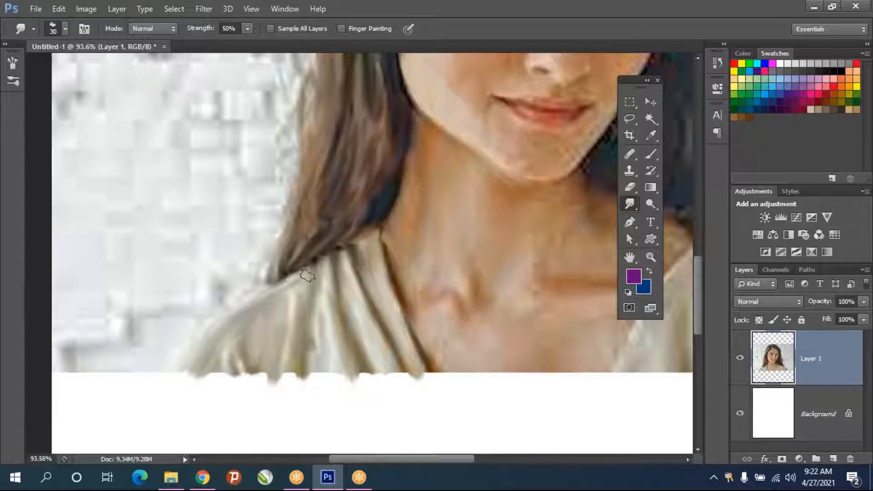
# Smudge the long hair on the portrait's left and its outer edge against the wall into smooth strands
pyautogui.scroll(3, 306, 273)
pyautogui.scroll(2, 306, 272)
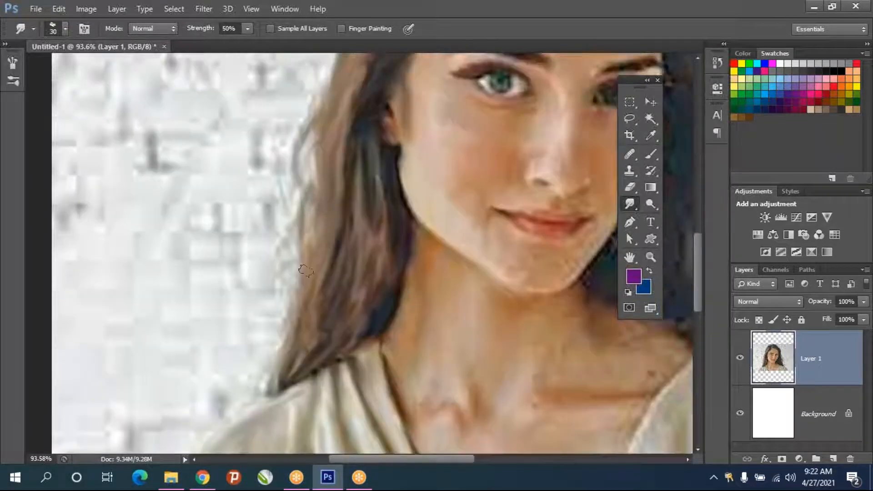
pyautogui.moveTo(283, 326)
pyautogui.mouseDown()
pyautogui.moveTo(275, 393)
pyautogui.moveTo(279, 362)
pyautogui.mouseUp()
pyautogui.moveTo(313, 254)
pyautogui.mouseDown()
pyautogui.moveTo(312, 199)
pyautogui.moveTo(326, 168)
pyautogui.moveTo(306, 210)
pyautogui.moveTo(314, 260)
pyautogui.moveTo(306, 201)
pyautogui.moveTo(315, 266)
pyautogui.moveTo(328, 184)
pyautogui.mouseUp()
pyautogui.moveTo(312, 331); pyautogui.dragTo(332, 312)
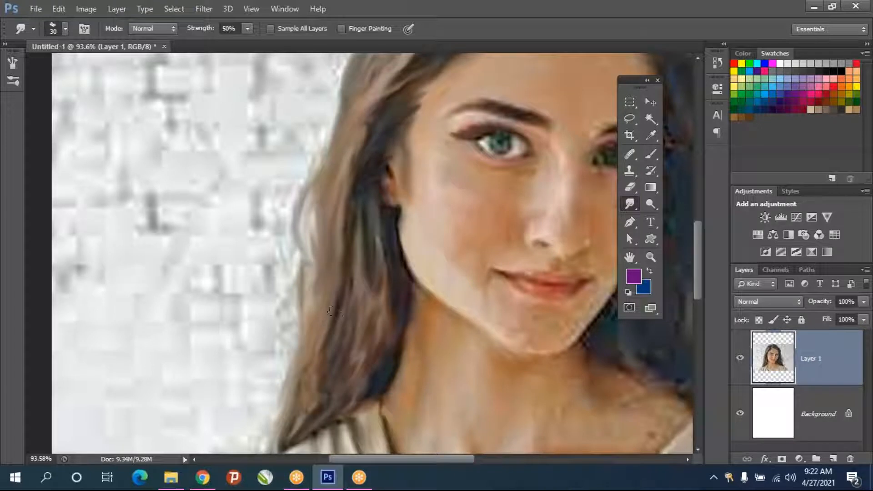
pyautogui.scroll(5, 350, 335)
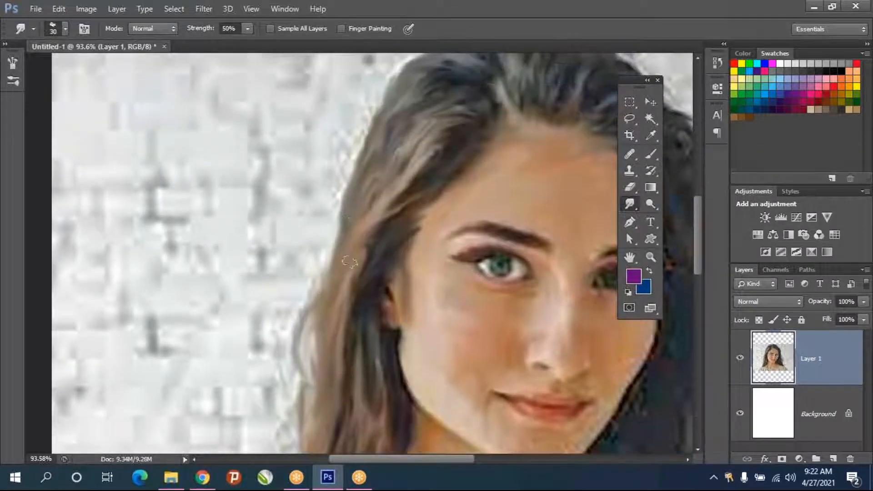
pyautogui.scroll(-3, 404, 341)
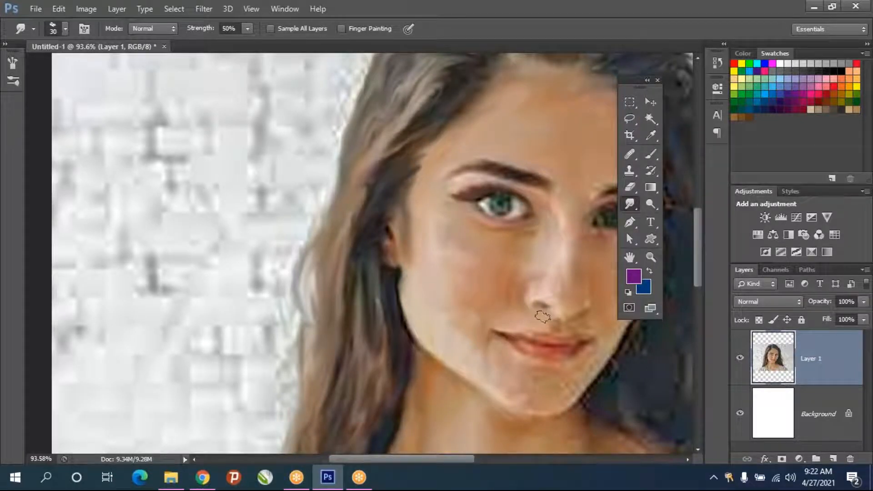
# Smudge the dark hair on the portrait's right along its strands, from beside the face down toward the shoulder
pyautogui.moveTo(540, 336); pyautogui.dragTo(263, 322)
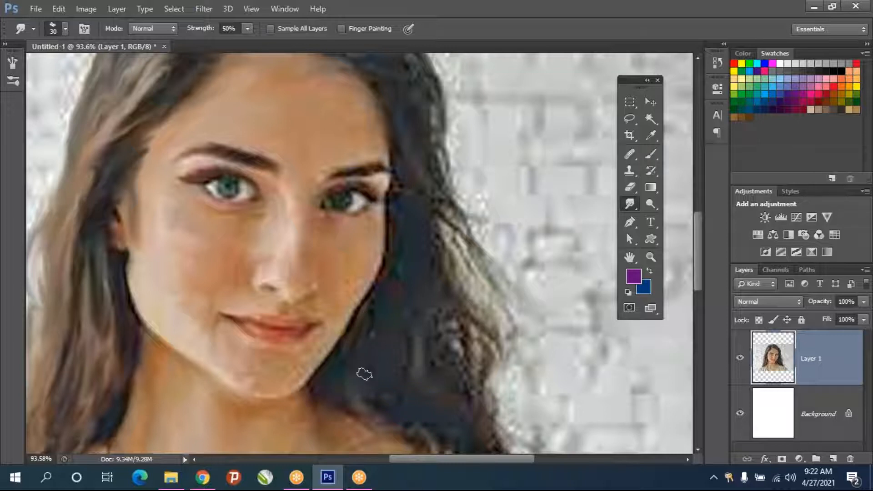
pyautogui.scroll(4, 458, 169)
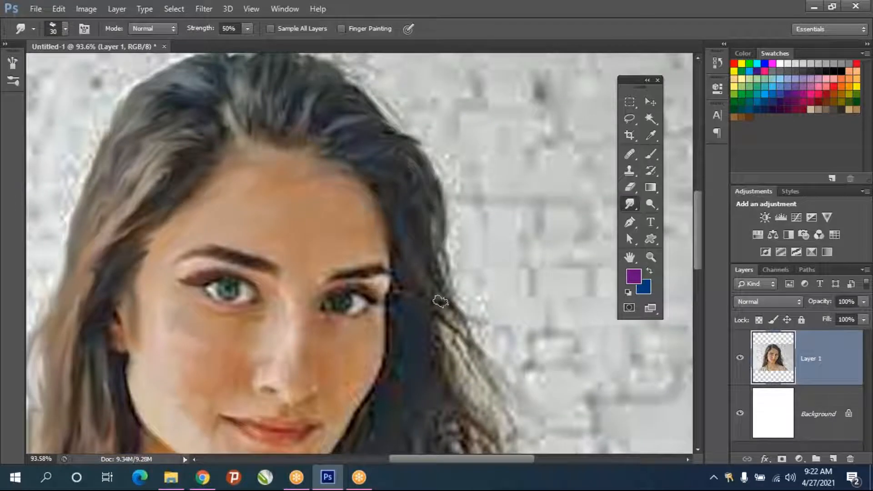
pyautogui.moveTo(404, 254)
pyautogui.mouseDown()
pyautogui.moveTo(395, 345)
pyautogui.moveTo(405, 370)
pyautogui.moveTo(424, 284)
pyautogui.moveTo(405, 381)
pyautogui.moveTo(426, 289)
pyautogui.moveTo(447, 386)
pyautogui.moveTo(436, 292)
pyautogui.moveTo(488, 374)
pyautogui.mouseUp()
pyautogui.moveTo(439, 247)
pyautogui.mouseDown()
pyautogui.moveTo(461, 341)
pyautogui.moveTo(404, 365)
pyautogui.moveTo(418, 276)
pyautogui.moveTo(426, 325)
pyautogui.moveTo(473, 409)
pyautogui.moveTo(452, 416)
pyautogui.mouseUp()
pyautogui.scroll(-5, 454, 400)
pyautogui.moveTo(469, 350)
pyautogui.mouseDown()
pyautogui.moveTo(461, 300)
pyautogui.moveTo(492, 406)
pyautogui.moveTo(407, 309)
pyautogui.moveTo(445, 395)
pyautogui.moveTo(434, 300)
pyautogui.moveTo(461, 405)
pyautogui.moveTo(436, 360)
pyautogui.moveTo(415, 257)
pyautogui.moveTo(409, 373)
pyautogui.moveTo(422, 400)
pyautogui.moveTo(425, 311)
pyautogui.moveTo(465, 429)
pyautogui.moveTo(393, 316)
pyautogui.moveTo(412, 254)
pyautogui.moveTo(382, 344)
pyautogui.moveTo(385, 391)
pyautogui.moveTo(405, 289)
pyautogui.moveTo(403, 333)
pyautogui.moveTo(389, 246)
pyautogui.moveTo(395, 231)
pyautogui.moveTo(340, 410)
pyautogui.mouseUp()
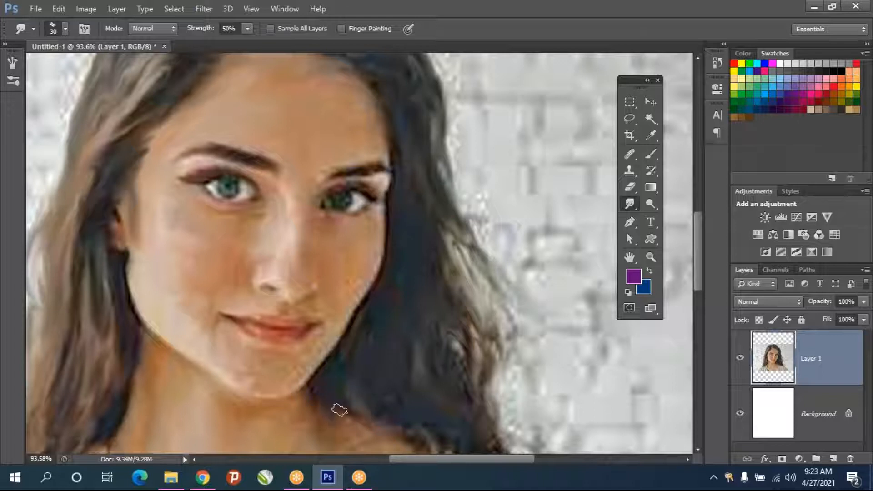
# Smooth the neck, collarbone and chest skin up to the dress neckline on the portrait's right with the 30 px Smudge brush
pyautogui.scroll(-5, 340, 410)
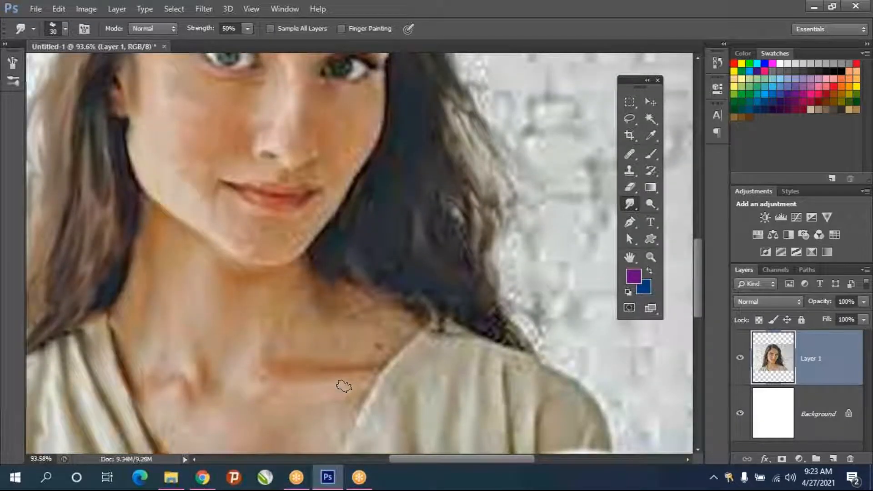
pyautogui.scroll(-1, 344, 386)
pyautogui.moveTo(275, 336)
pyautogui.mouseDown()
pyautogui.moveTo(264, 327)
pyautogui.moveTo(257, 375)
pyautogui.moveTo(287, 382)
pyautogui.moveTo(260, 435)
pyautogui.mouseUp()
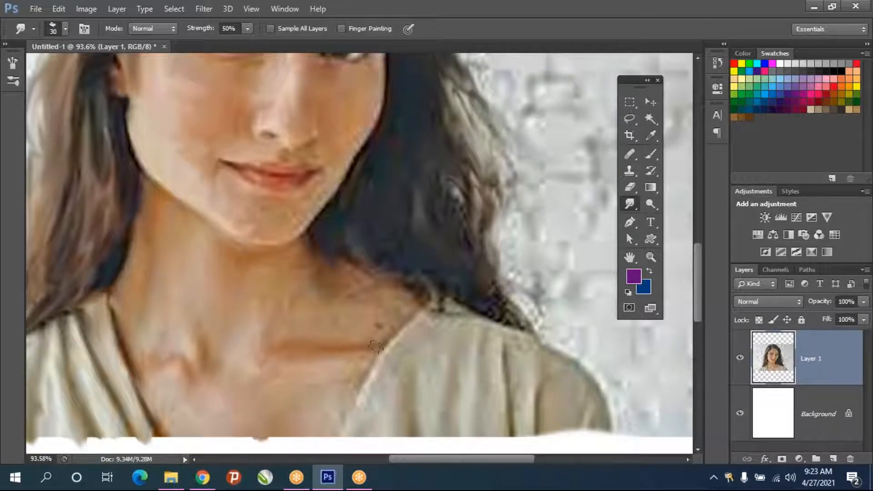
pyautogui.moveTo(349, 385)
pyautogui.mouseDown()
pyautogui.moveTo(352, 404)
pyautogui.moveTo(335, 437)
pyautogui.moveTo(344, 403)
pyautogui.mouseUp()
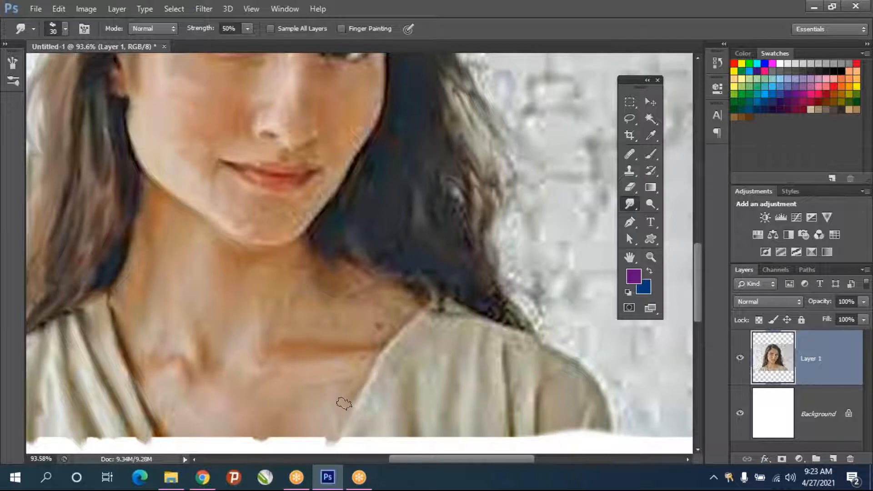
pyautogui.scroll(-2, 344, 403)
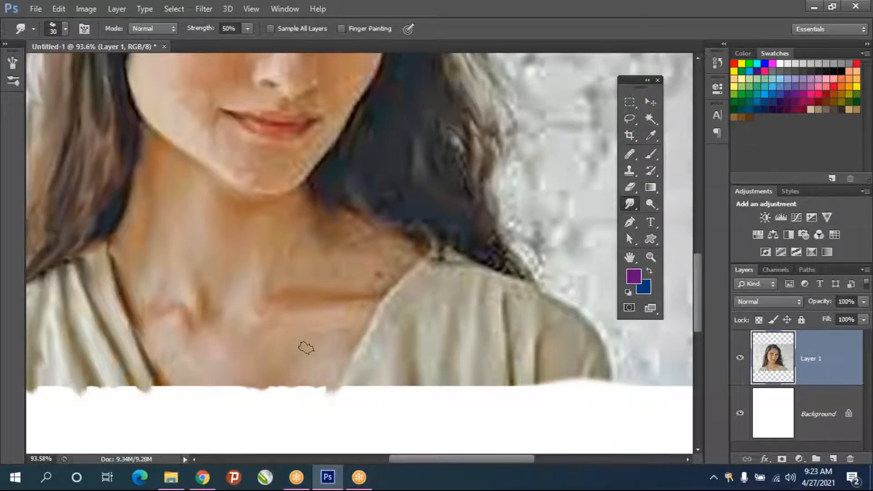
pyautogui.moveTo(326, 198)
pyautogui.mouseDown()
pyautogui.moveTo(313, 217)
pyautogui.moveTo(304, 210)
pyautogui.moveTo(288, 255)
pyautogui.mouseUp()
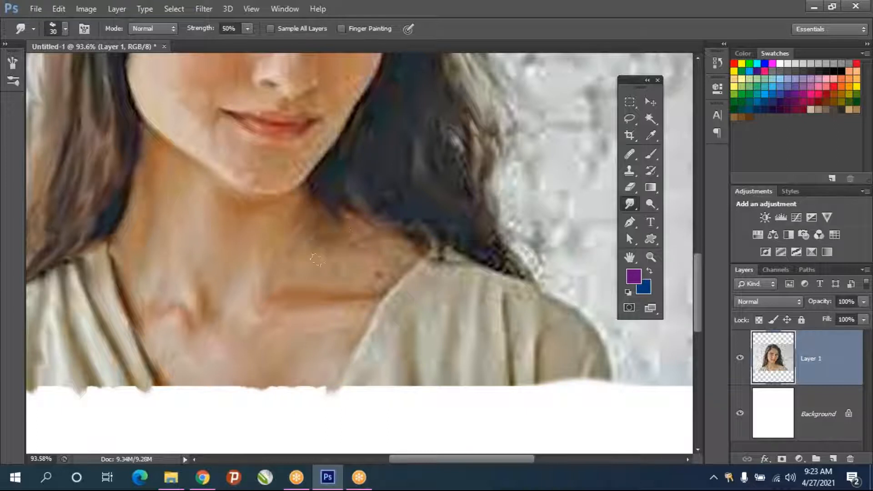
pyautogui.moveTo(351, 272)
pyautogui.mouseDown()
pyautogui.moveTo(382, 254)
pyautogui.moveTo(382, 269)
pyautogui.mouseUp()
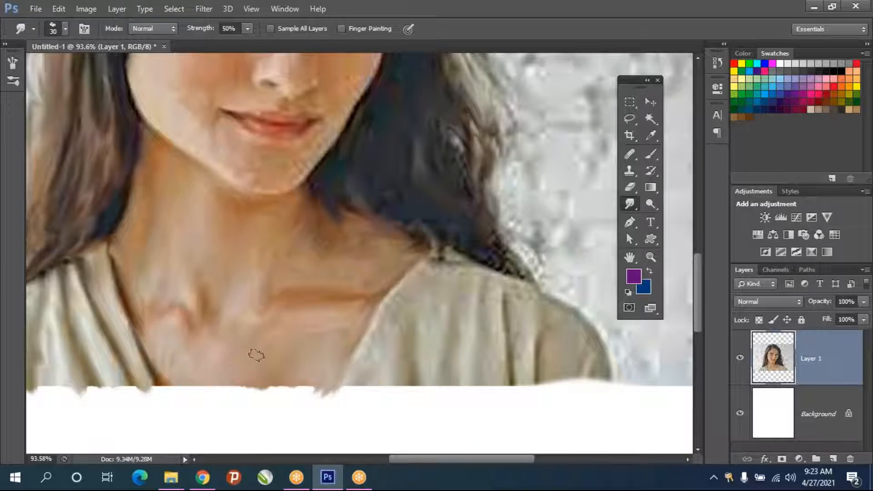
# Smudge the cheek skin just beneath the eye on the portrait's right with the 30 px brush at 50% strength
pyautogui.scroll(5, 255, 352)
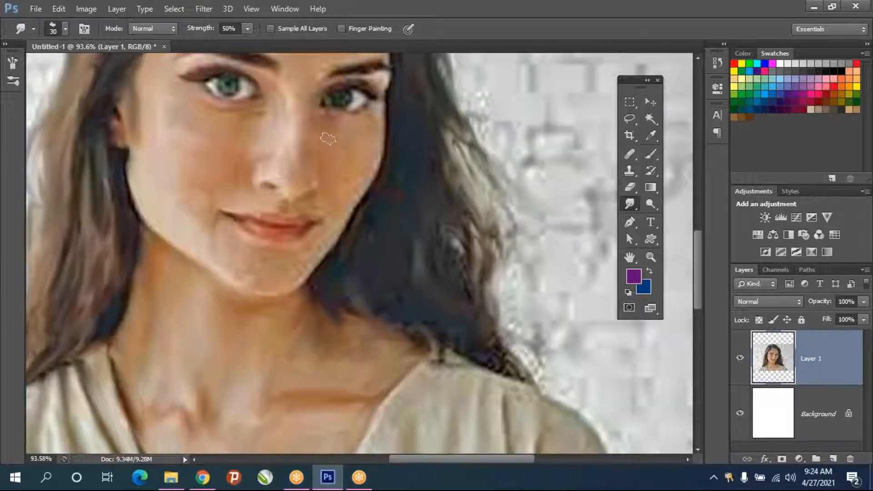
pyautogui.scroll(3, 328, 139)
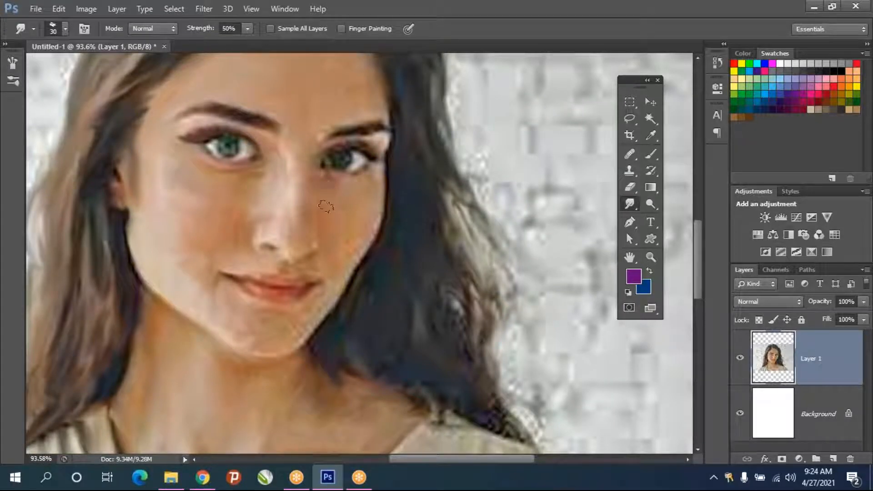
pyautogui.moveTo(322, 184); pyautogui.dragTo(351, 184)
pyautogui.scroll(3, 359, 182)
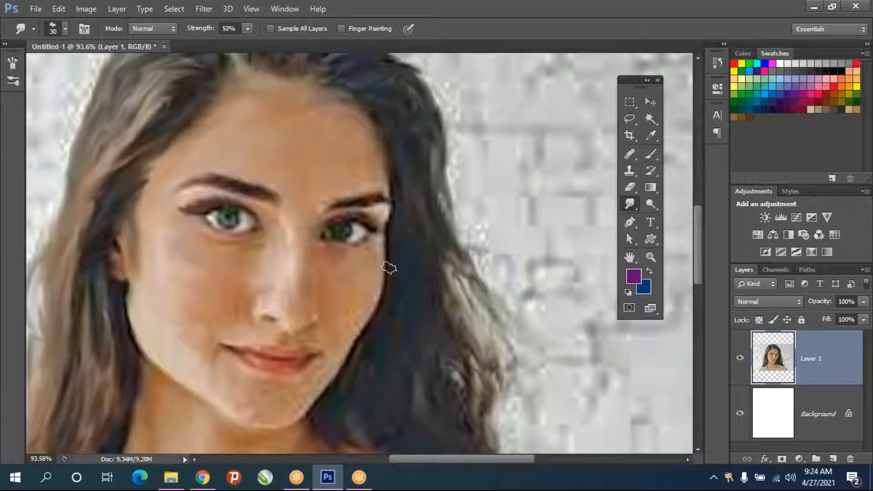
pyautogui.scroll(5, 392, 263)
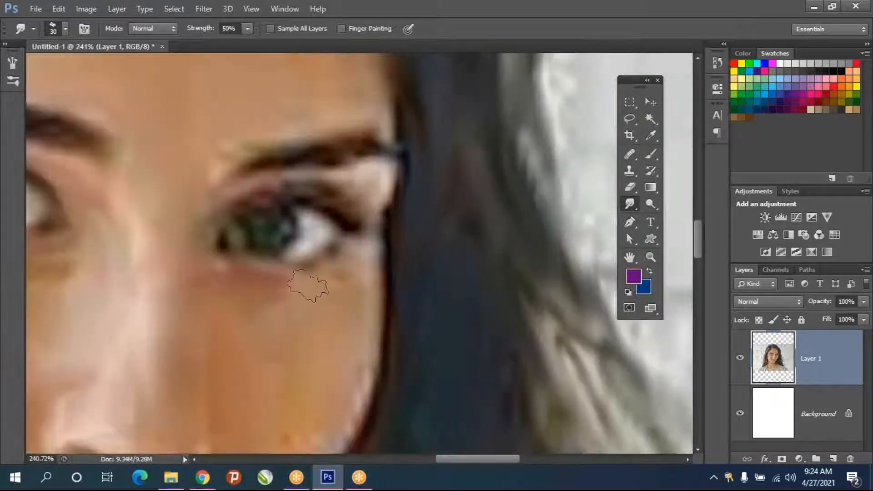
pyautogui.moveTo(308, 286)
pyautogui.mouseDown()
pyautogui.moveTo(354, 260)
pyautogui.moveTo(287, 304)
pyautogui.moveTo(306, 297)
pyautogui.moveTo(281, 333)
pyautogui.moveTo(277, 322)
pyautogui.moveTo(241, 314)
pyautogui.moveTo(232, 324)
pyautogui.moveTo(237, 347)
pyautogui.moveTo(217, 276)
pyautogui.moveTo(229, 324)
pyautogui.moveTo(224, 278)
pyautogui.moveTo(292, 279)
pyautogui.mouseUp()
# Soften the lower eyelid area of the eye on the portrait's right with a 25 px Smudge brush at 28% strength
pyautogui.press('[')
pyautogui.click(247, 29)
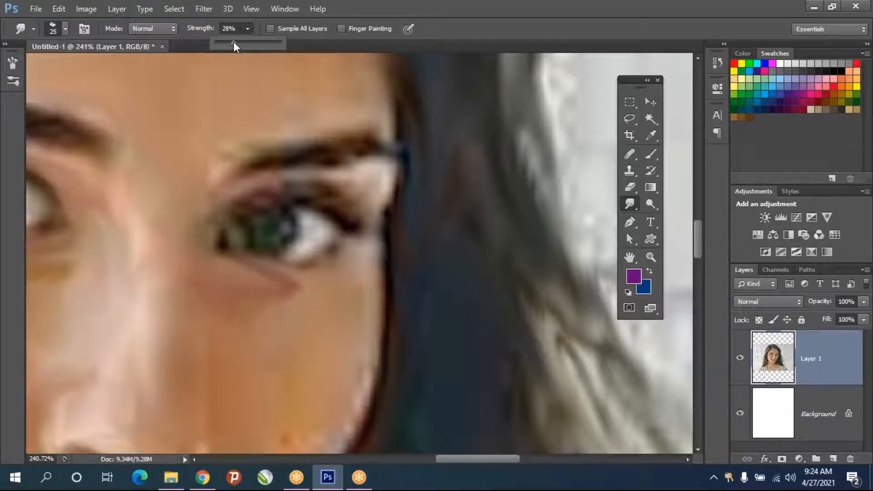
pyautogui.click(295, 276)
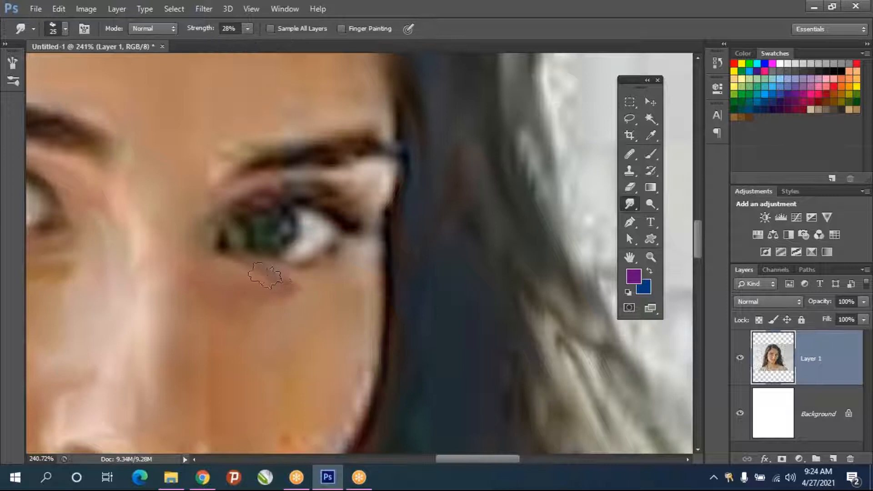
pyautogui.moveTo(269, 281)
pyautogui.mouseDown()
pyautogui.moveTo(291, 282)
pyautogui.moveTo(223, 280)
pyautogui.moveTo(245, 274)
pyautogui.mouseUp()
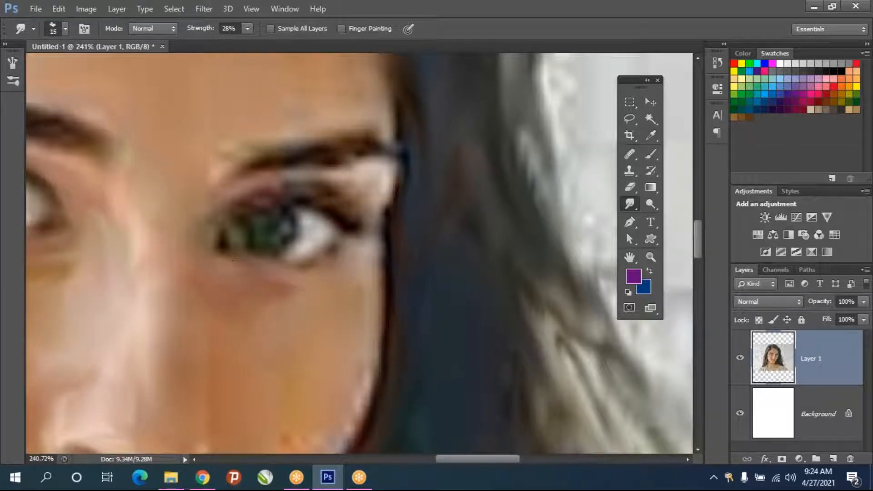
# Refine the lower lash line and outer corner of the same eye with a 10 px Smudge brush, raising strength to 36%
pyautogui.press('[')
pyautogui.moveTo(273, 291); pyautogui.dragTo(265, 302)
pyautogui.click(247, 30)
pyautogui.moveTo(247, 40); pyautogui.dragTo(253, 40)
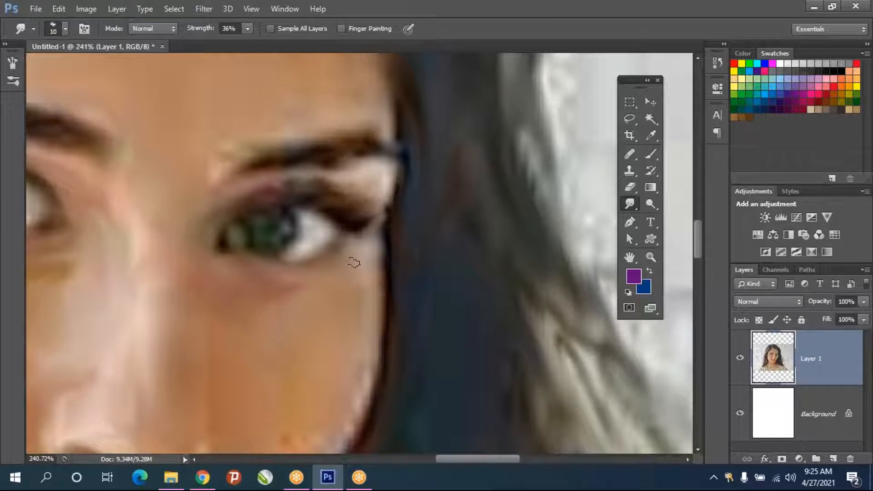
# Set the Smudge strength to 47% and smooth the lips and the skin around the mouth with the 10 px brush
pyautogui.scroll(-5, 350, 262)
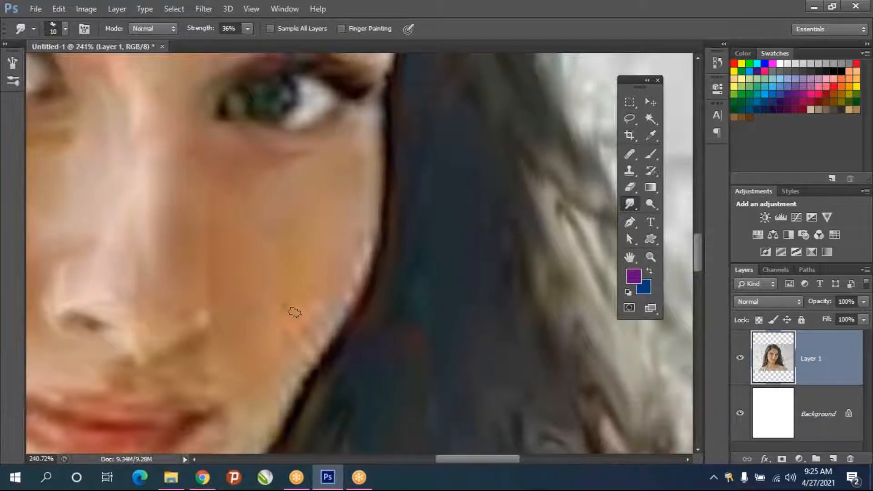
pyautogui.click(248, 28)
pyautogui.click(256, 43)
pyautogui.scroll(-5, 192, 389)
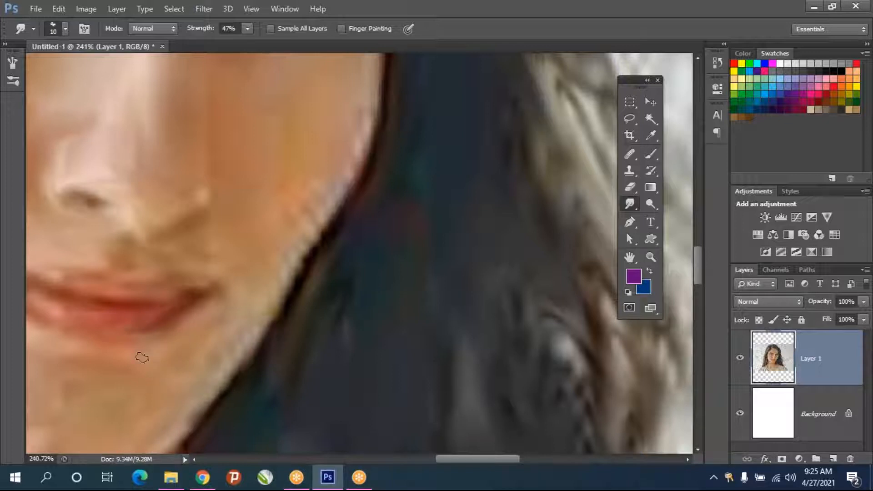
pyautogui.moveTo(165, 309); pyautogui.dragTo(383, 271)
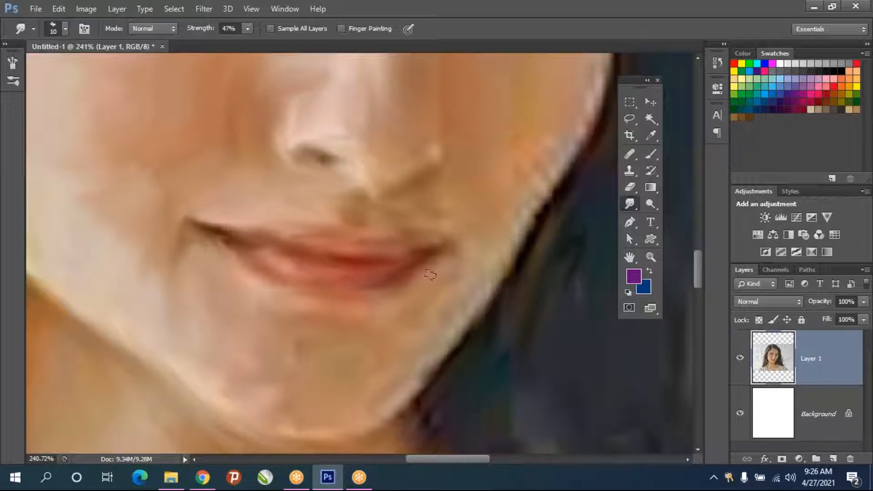
# Smooth the jawline and outer cheek edge against the dark hair on the portrait's right with a 20 px Smudge brush
pyautogui.moveTo(423, 306)
pyautogui.mouseDown()
pyautogui.moveTo(250, 349)
pyautogui.moveTo(203, 253)
pyautogui.moveTo(249, 231)
pyautogui.mouseUp()
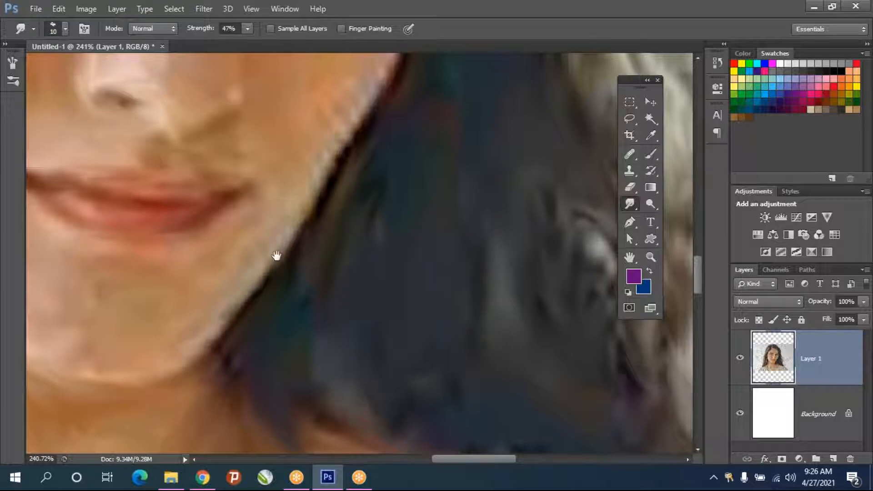
pyautogui.scroll(4, 273, 254)
pyautogui.hscroll(1, 272, 253)
pyautogui.press(']')
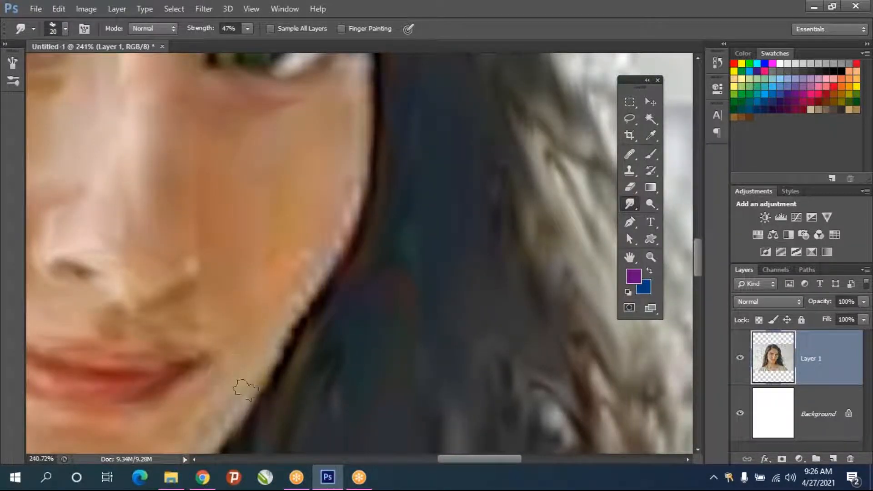
pyautogui.moveTo(303, 267)
pyautogui.mouseDown()
pyautogui.moveTo(277, 306)
pyautogui.moveTo(321, 218)
pyautogui.moveTo(275, 277)
pyautogui.moveTo(289, 222)
pyautogui.moveTo(349, 152)
pyautogui.moveTo(355, 78)
pyautogui.moveTo(344, 167)
pyautogui.mouseUp()
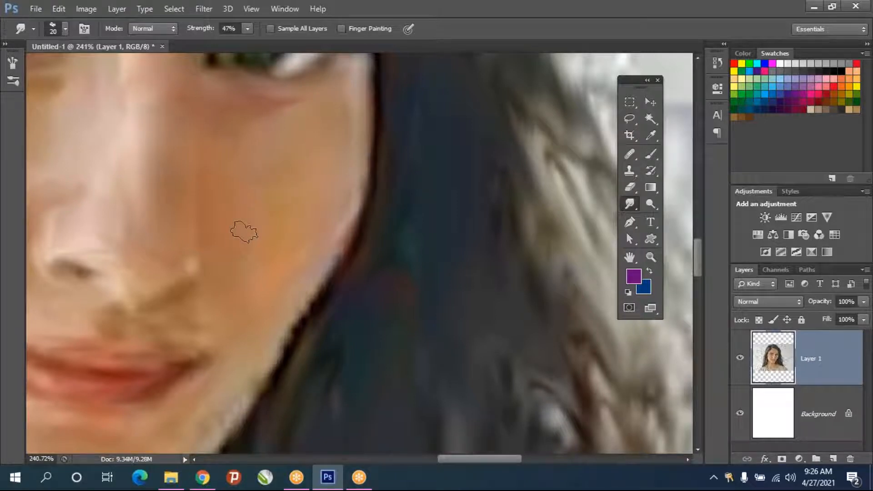
# Blend the hair ends into the dress and smooth the shoulder outline on the portrait's right with the 20 px Smudge brush
pyautogui.scroll(-10, 241, 214)
pyautogui.scroll(4, 327, 231)
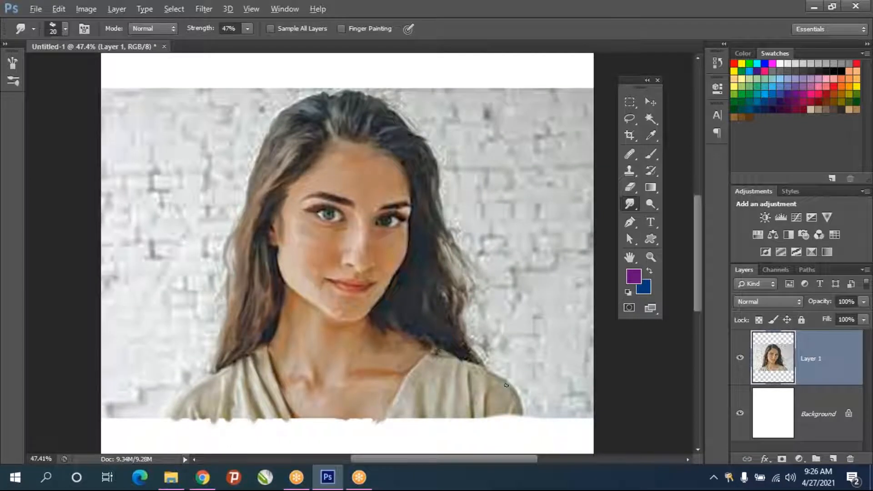
pyautogui.scroll(2, 506, 385)
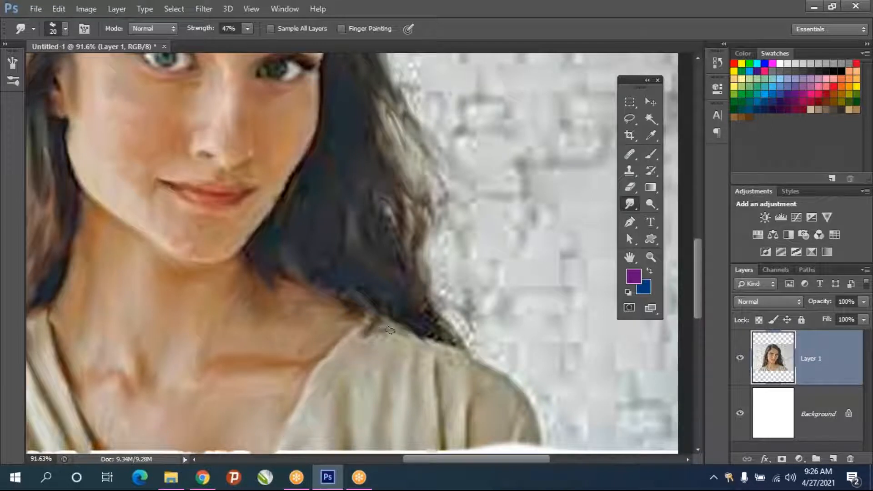
pyautogui.moveTo(378, 339)
pyautogui.mouseDown()
pyautogui.moveTo(425, 343)
pyautogui.moveTo(442, 332)
pyautogui.mouseUp()
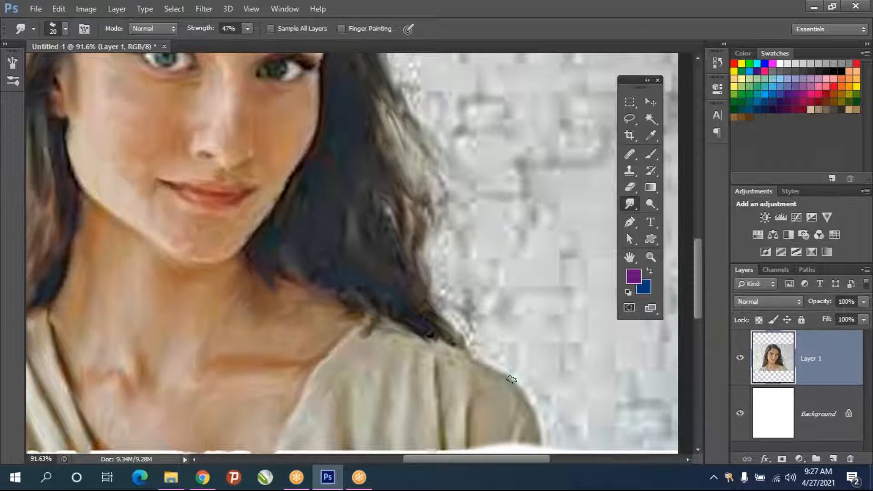
pyautogui.scroll(-1, 490, 413)
pyautogui.scroll(-5, 490, 413)
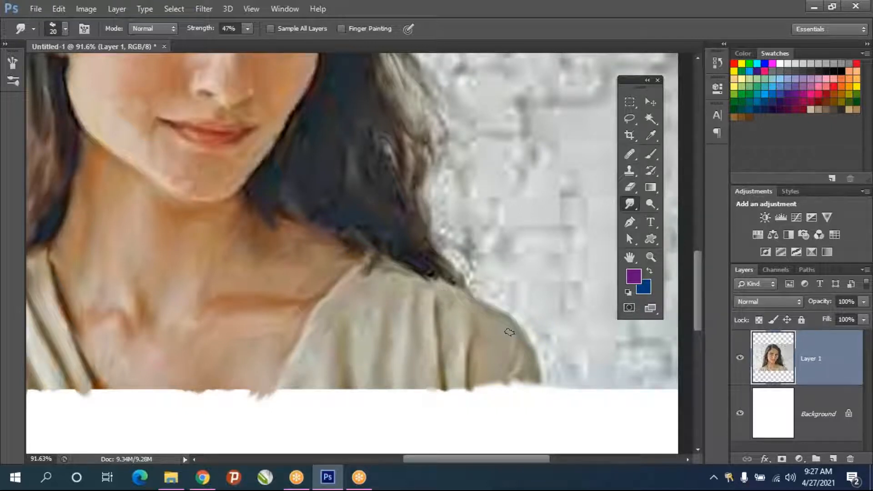
# Smudge the eyebrow on the portrait's right into a smooth, even shape from its inner end to its tail
pyautogui.press('alt')
pyautogui.moveTo(305, 241); pyautogui.dragTo(364, 394)
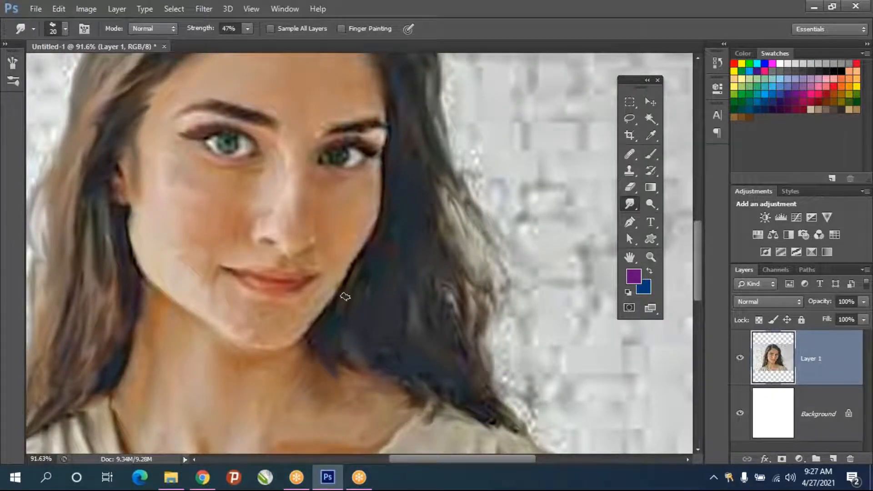
pyautogui.scroll(2, 343, 237)
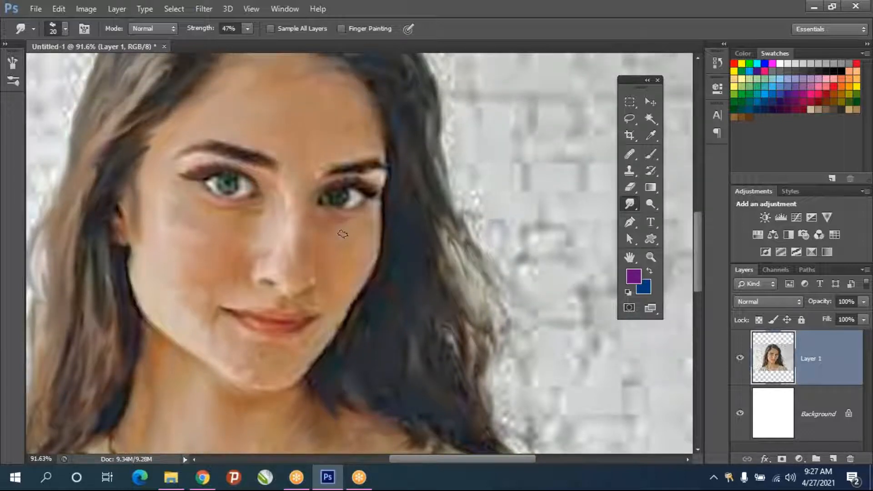
pyautogui.scroll(4, 335, 245)
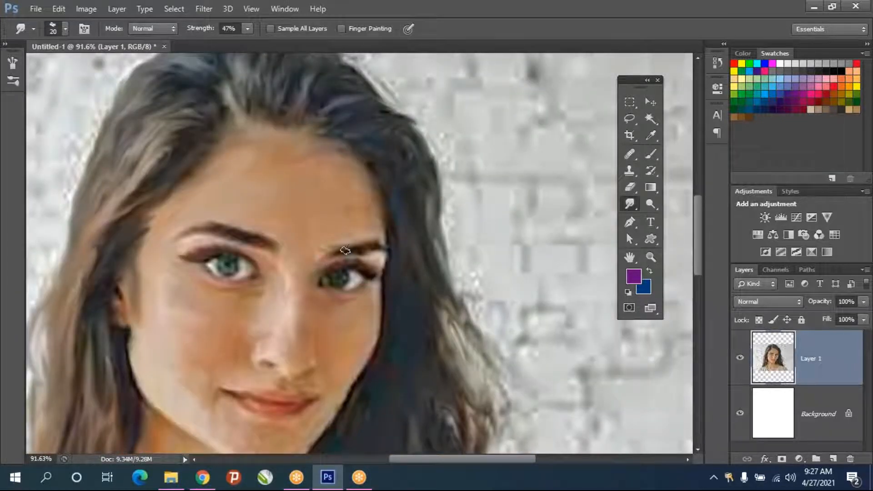
pyautogui.moveTo(341, 249); pyautogui.dragTo(318, 256)
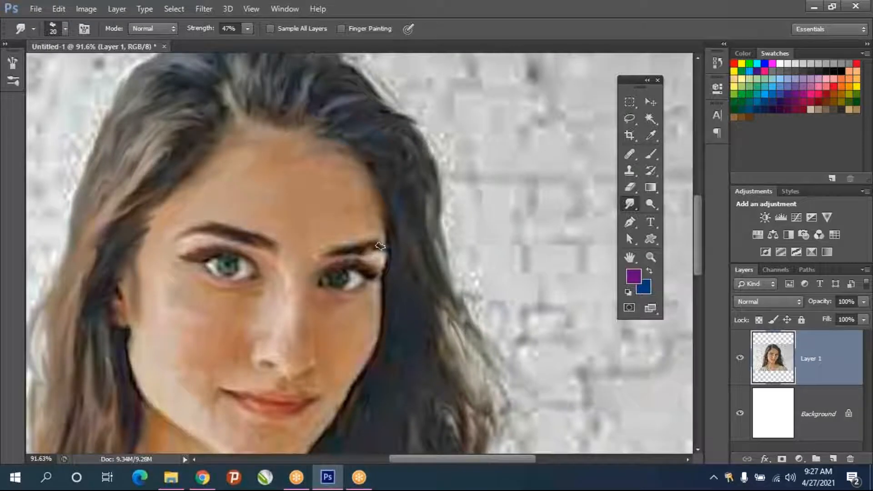
# Start a Pen path at the dress's lower corner on the portrait's left and trace the shoulder and hair up to the crown
pyautogui.scroll(-5, 381, 246)
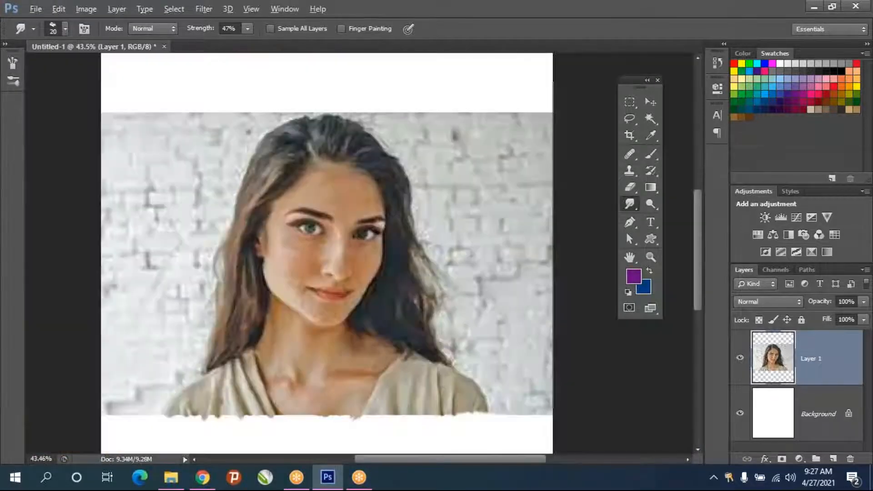
pyautogui.click(630, 222)
pyautogui.click(159, 413)
pyautogui.click(201, 374)
pyautogui.moveTo(207, 370); pyautogui.dragTo(219, 316)
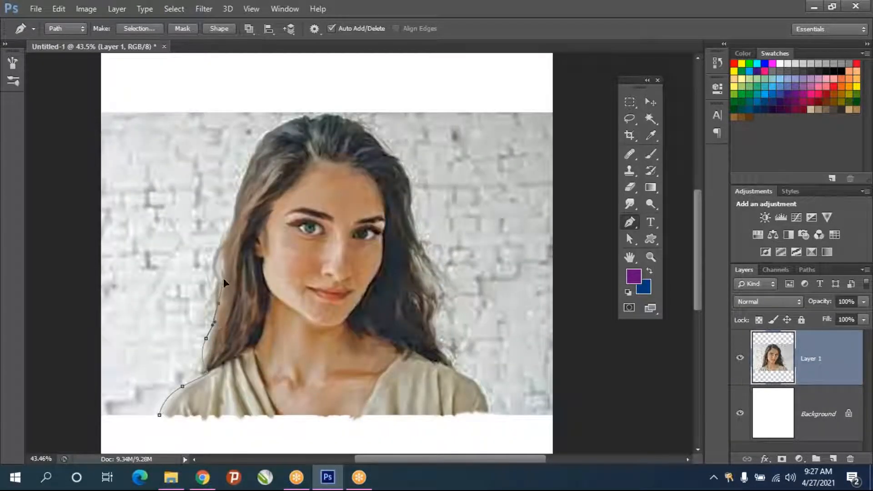
pyautogui.moveTo(233, 218); pyautogui.dragTo(234, 216)
pyautogui.moveTo(254, 149); pyautogui.dragTo(259, 138)
pyautogui.moveTo(300, 115); pyautogui.dragTo(304, 115)
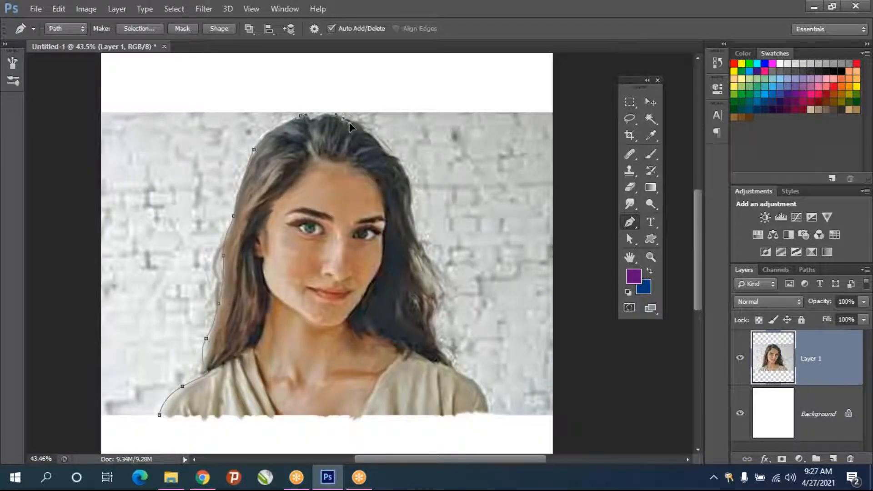
# Continue the path down the hair and shoulder on the portrait's right and close it along the dress's lower edge
pyautogui.click(392, 156)
pyautogui.moveTo(391, 156); pyautogui.dragTo(420, 235)
pyautogui.click(427, 252)
pyautogui.click(438, 279)
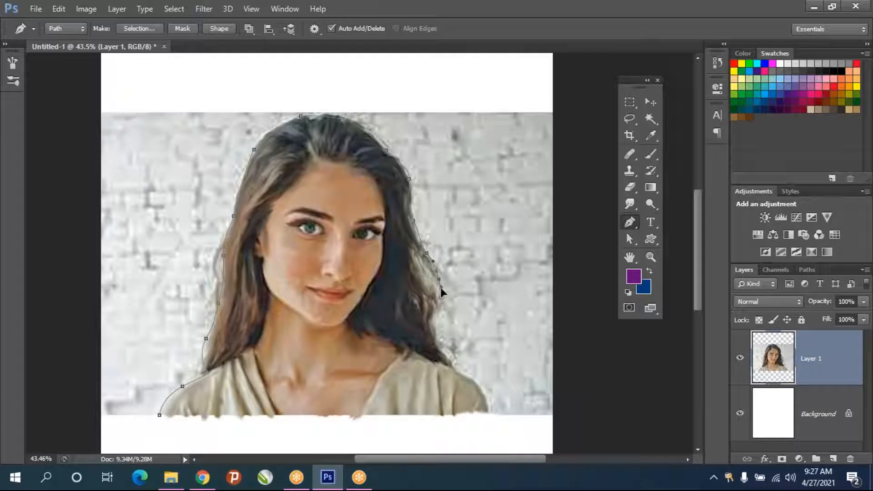
pyautogui.moveTo(435, 322); pyautogui.dragTo(465, 372)
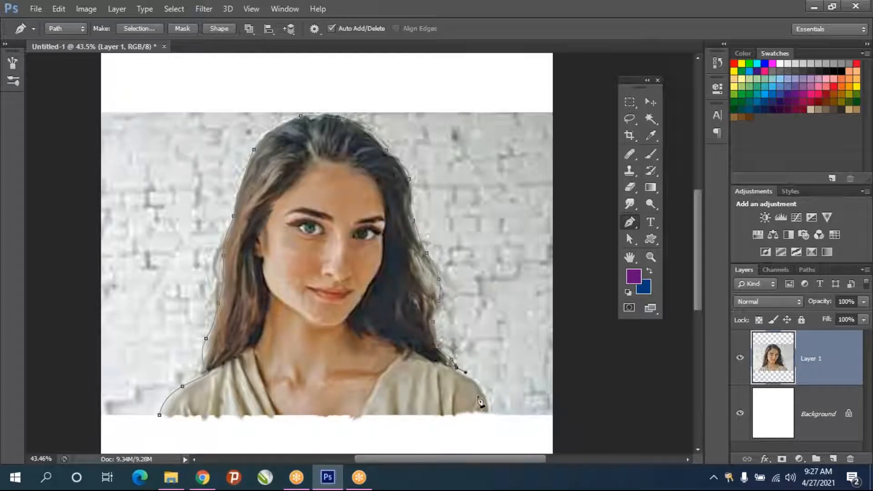
pyautogui.moveTo(489, 415); pyautogui.dragTo(488, 418)
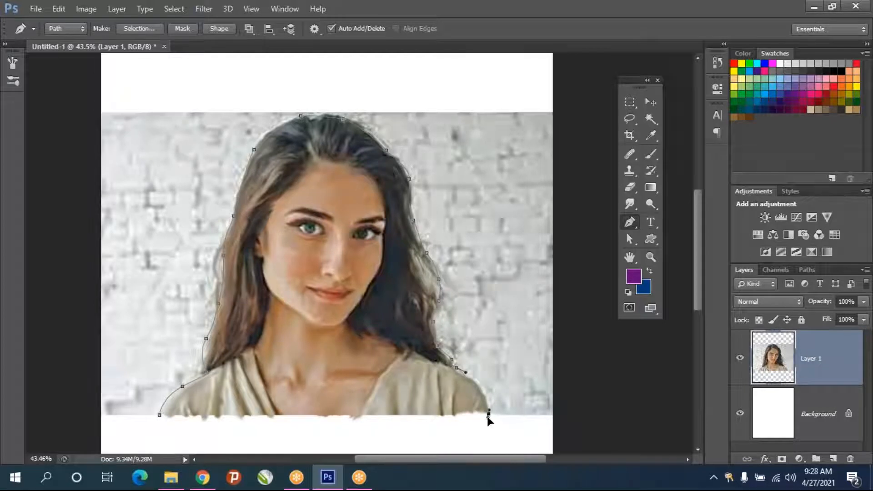
pyautogui.click(159, 415)
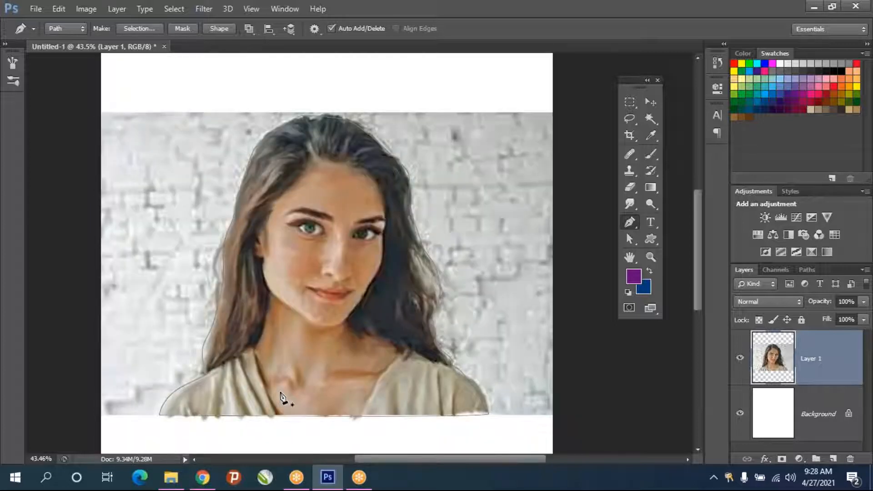
# Convert the path to a new selection with a 5-pixel feather, copy the woman to a new layer, and hide Layer 1
pyautogui.rightClick(274, 350)
pyautogui.click(322, 71)
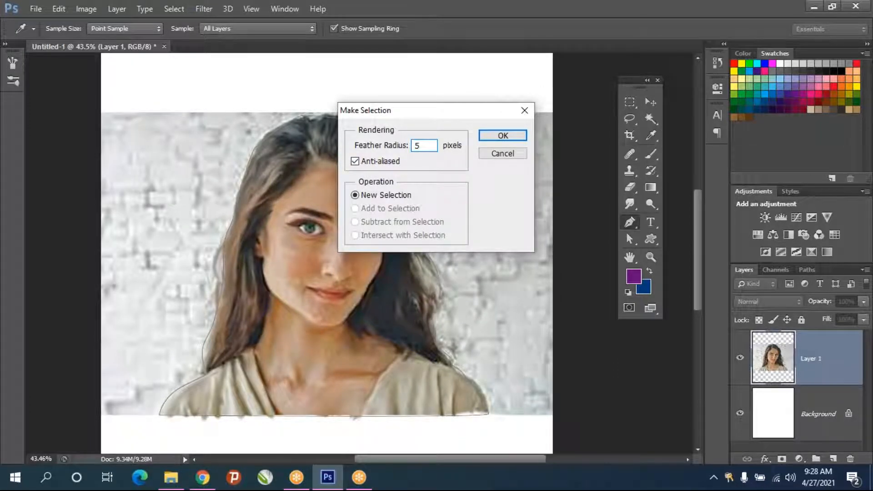
pyautogui.press('Return')
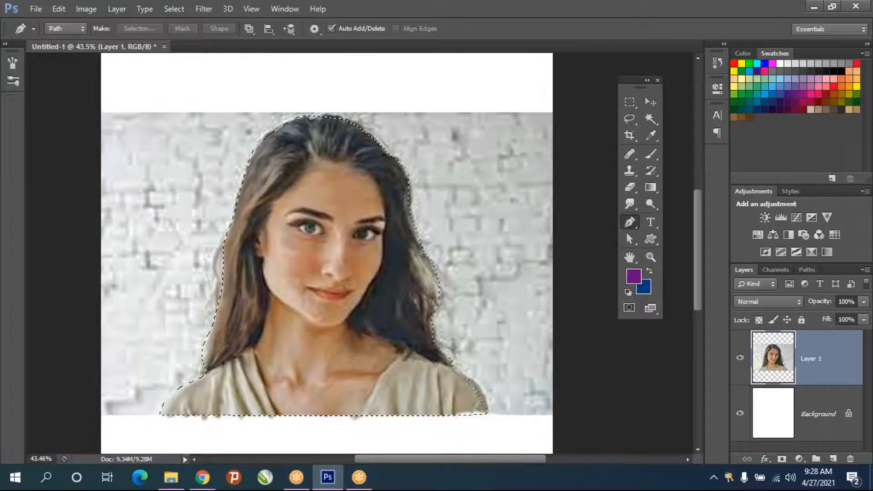
pyautogui.hotkey('ctrl', 'j')
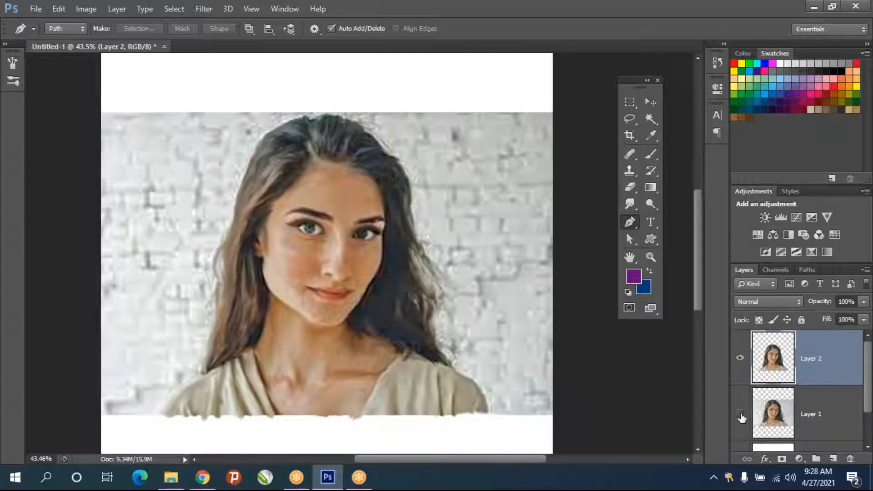
pyautogui.click(740, 413)
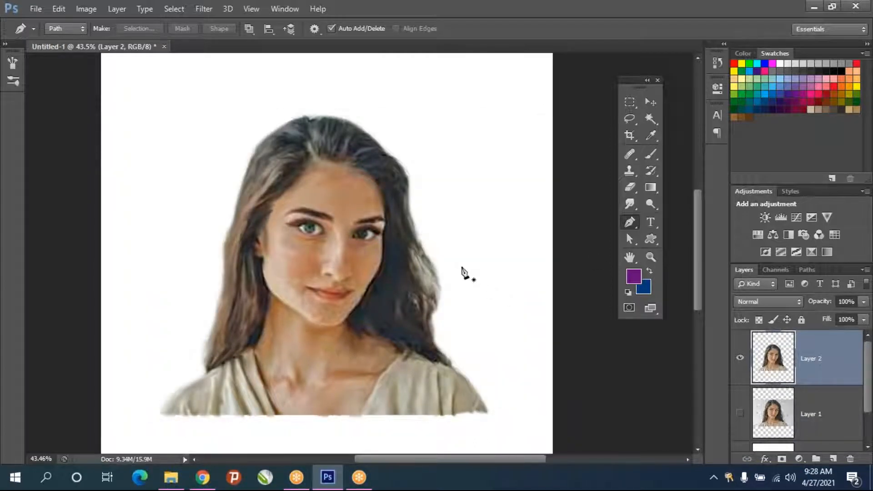
pyautogui.scroll(-3, 461, 269)
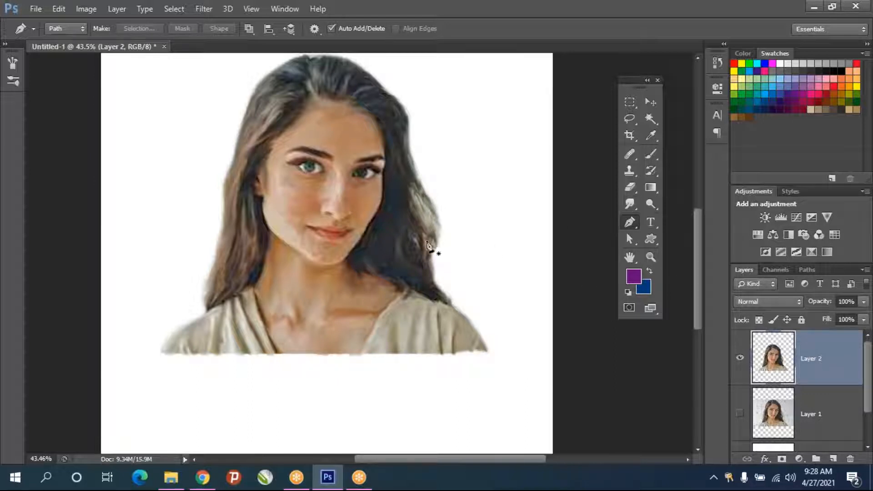
pyautogui.hotkey('ctrl', 'z')
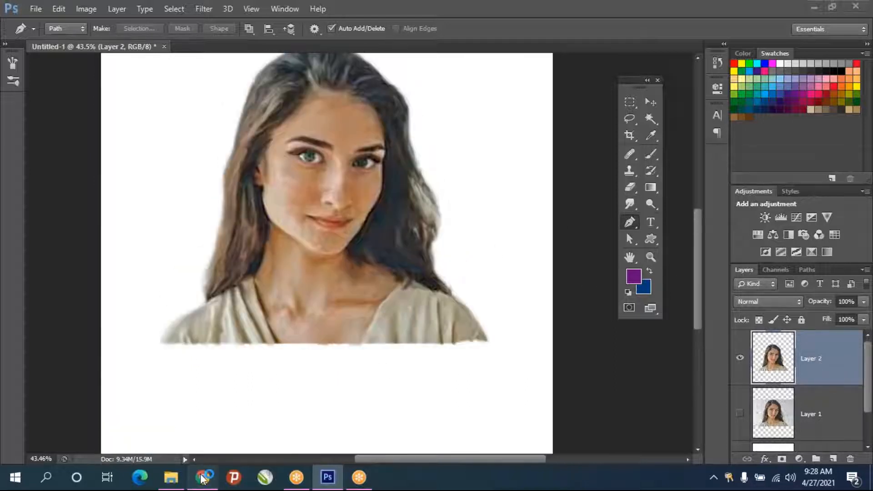
# Switch to Chrome and search Google Images for "paint background design"
pyautogui.click(203, 478)
pyautogui.scroll(-5, 246, 273)
pyautogui.moveTo(181, 64); pyautogui.dragTo(90, 77)
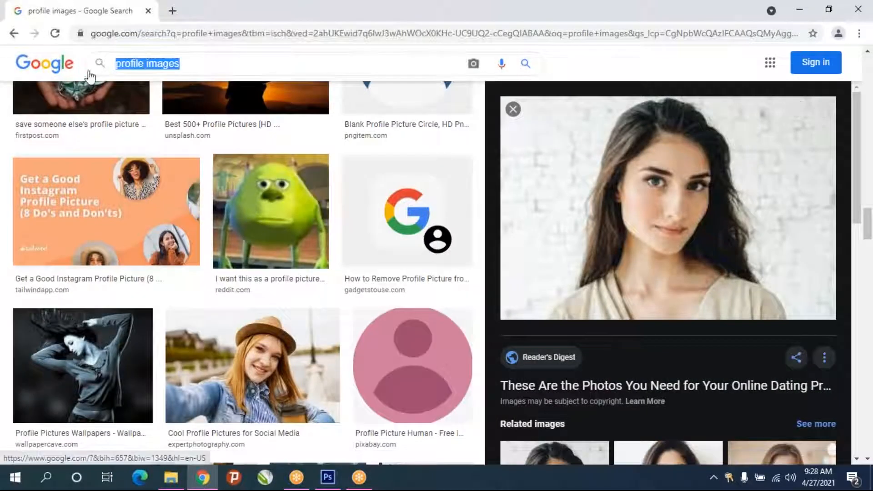
pyautogui.write('paii')
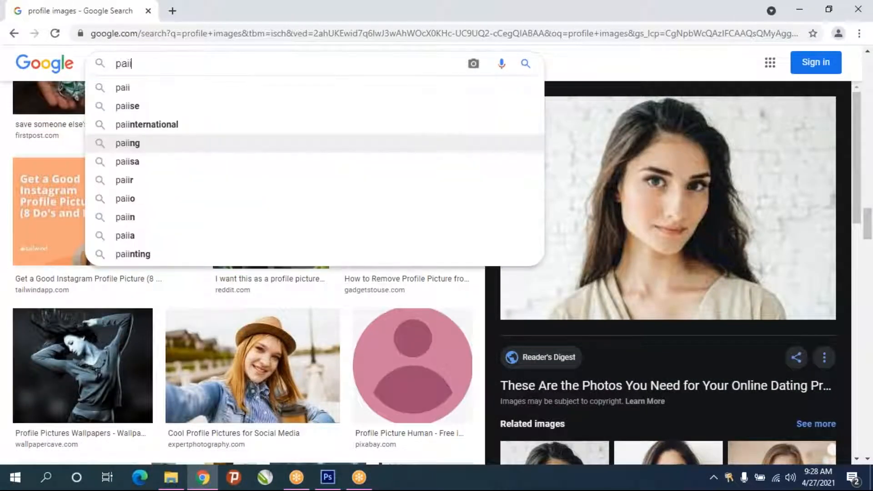
pyautogui.press('BackSpace')
pyautogui.write('n')
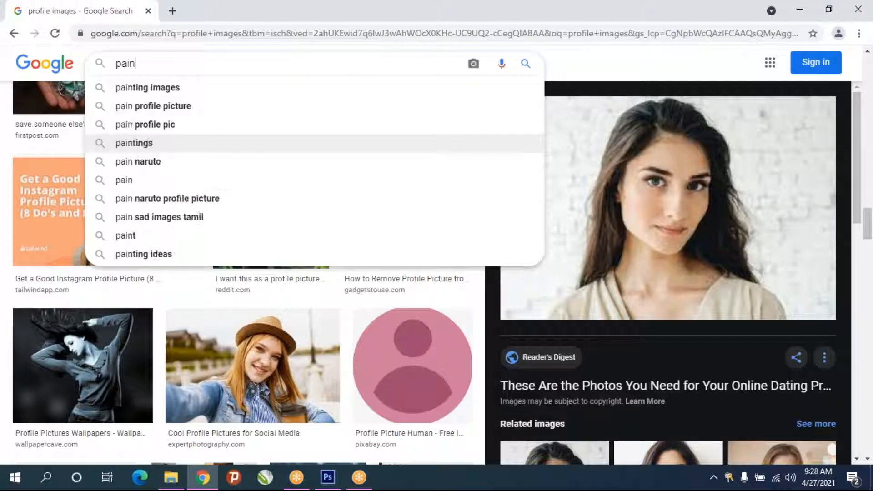
pyautogui.write('t back')
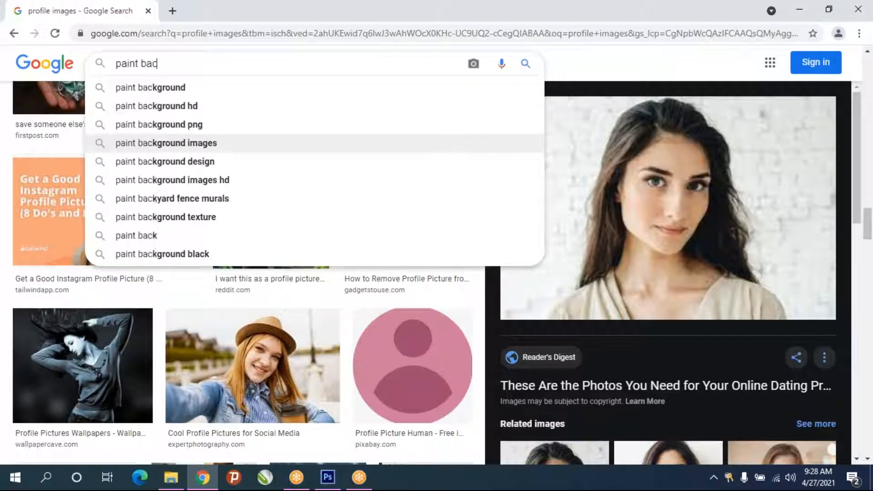
pyautogui.click(165, 162)
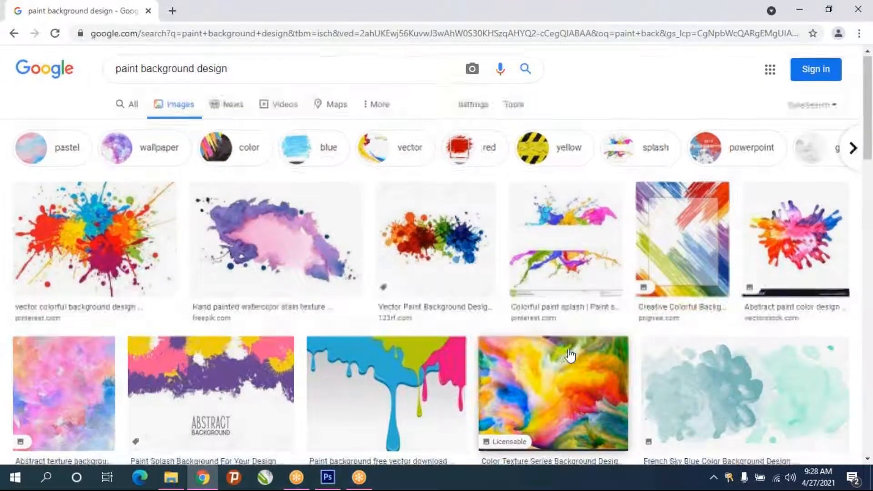
# Preview the pink abstract texture from alamy.com, and limit the image results to size Large
pyautogui.scroll(-3, 571, 355)
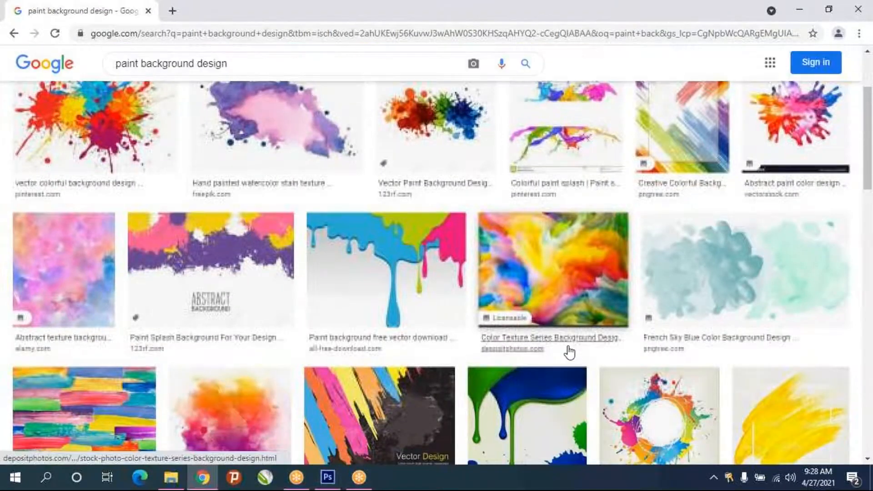
pyautogui.click(81, 261)
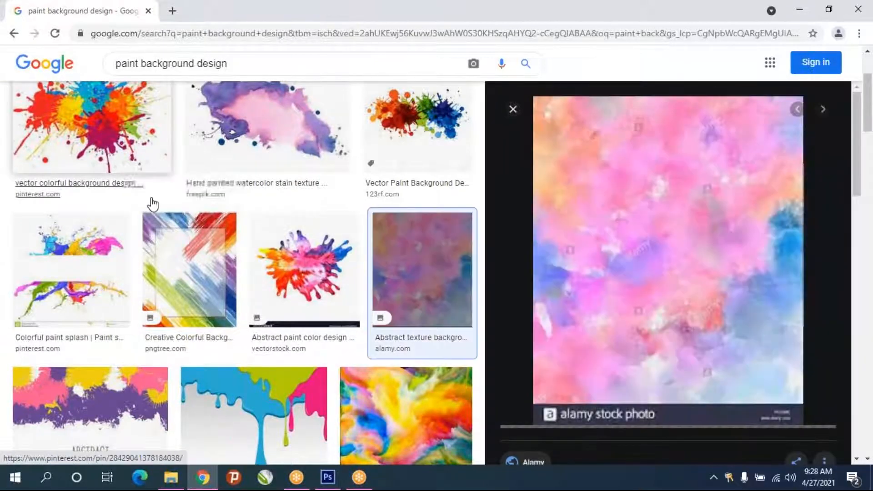
pyautogui.scroll(3, 150, 201)
pyautogui.click(515, 113)
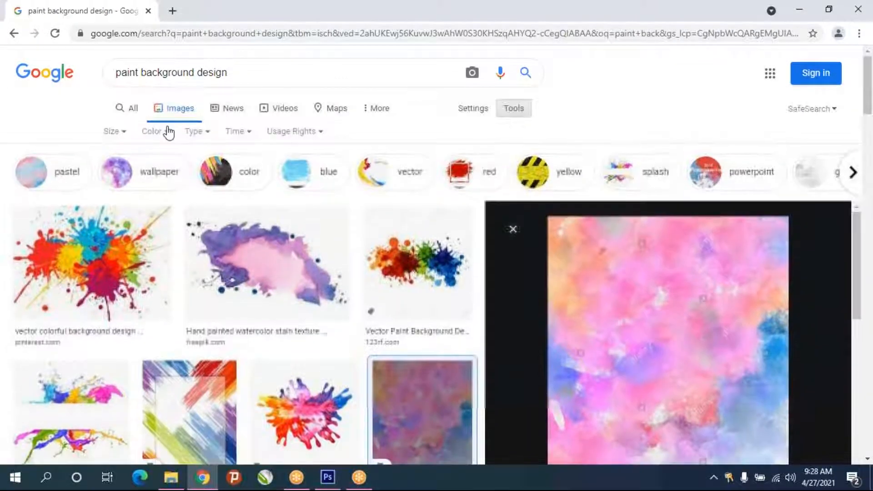
pyautogui.click(114, 133)
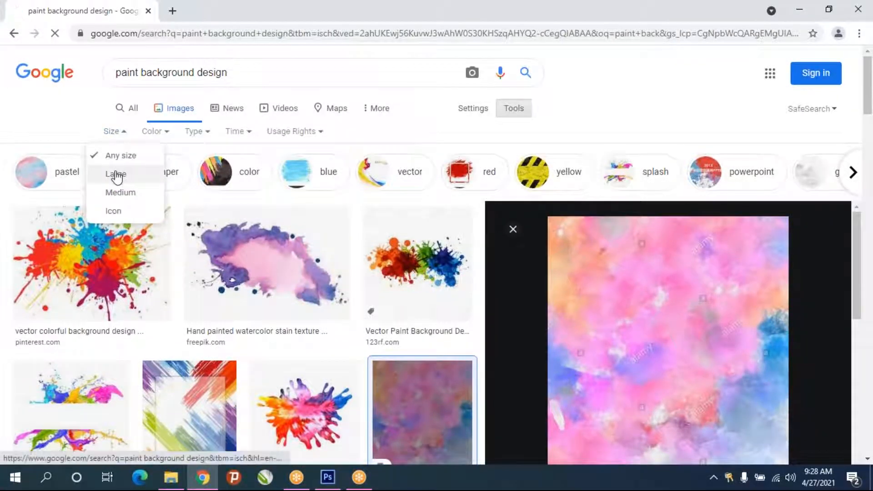
pyautogui.click(117, 173)
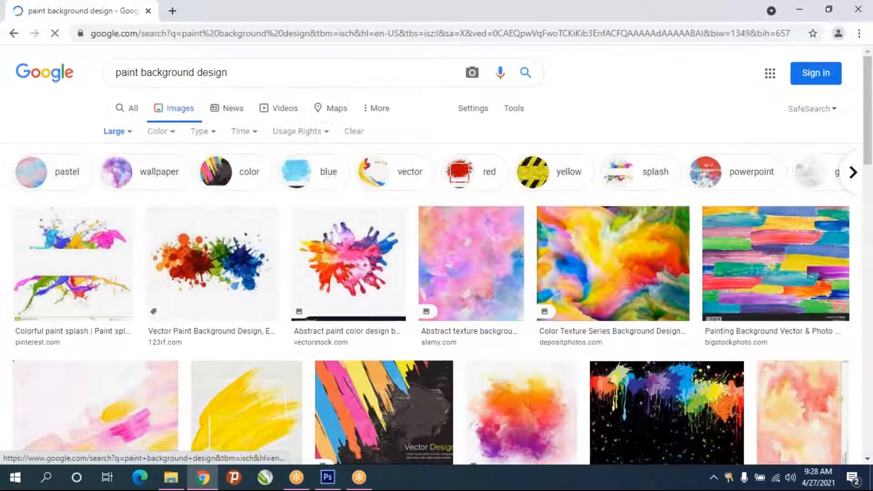
# Browse the large results and open the preview of the purple watercolor Abstract Texture Background from 123rf.com
pyautogui.scroll(-4, 521, 329)
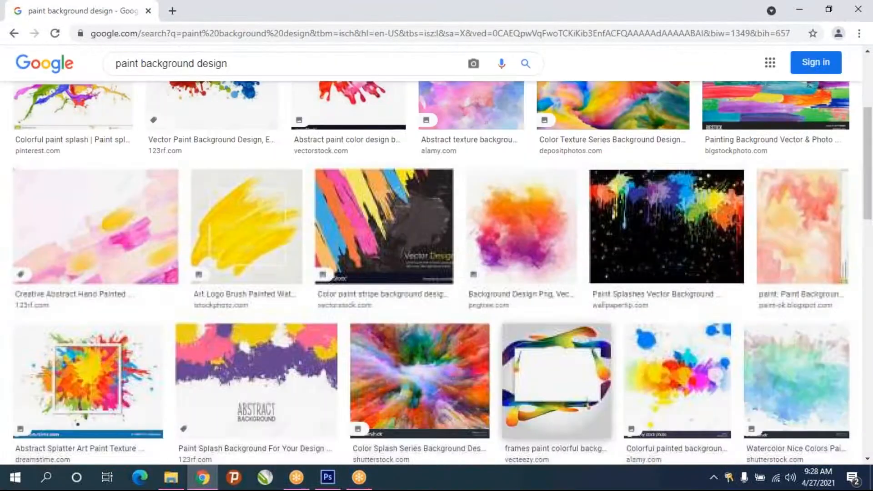
pyautogui.scroll(-3, 523, 327)
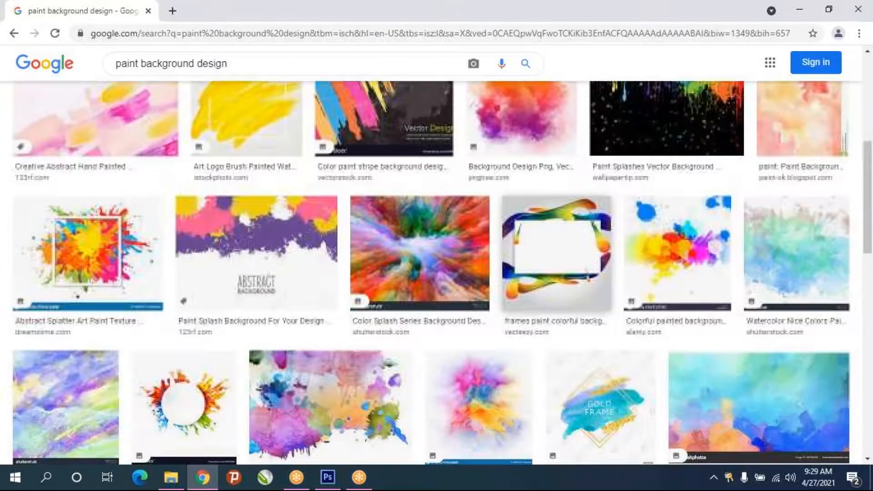
pyautogui.scroll(-3, 523, 328)
pyautogui.scroll(-5, 545, 191)
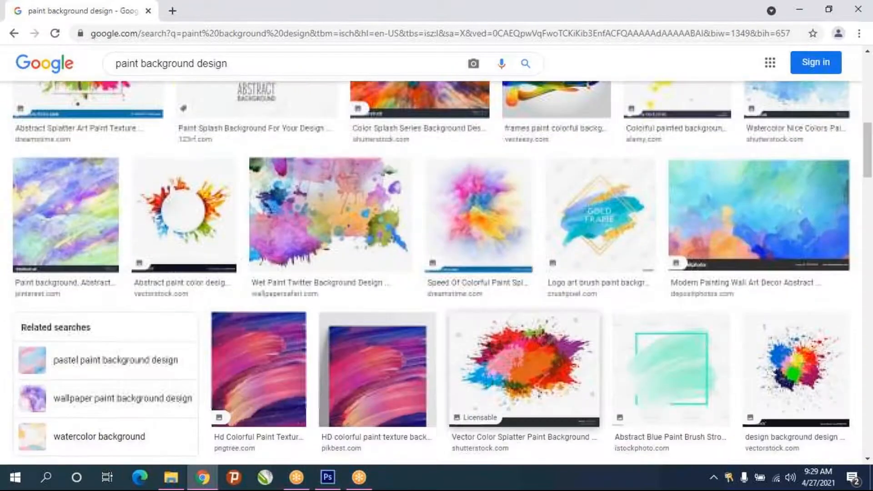
pyautogui.scroll(-3, 523, 263)
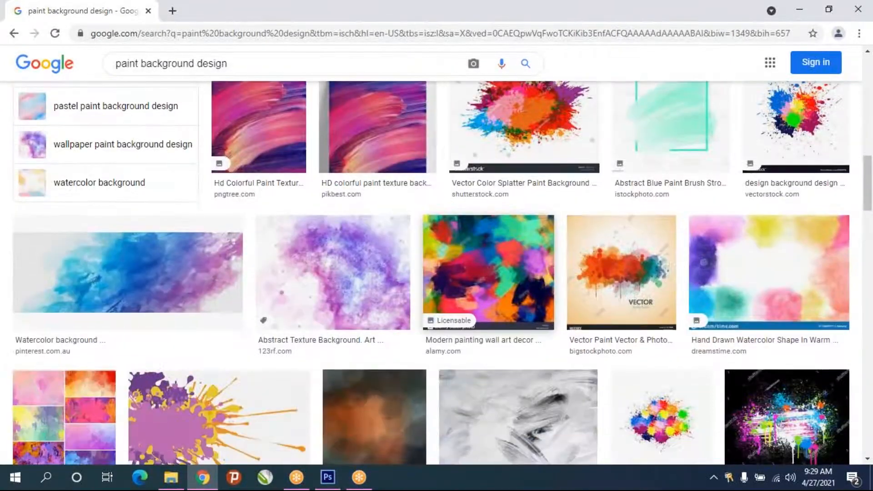
pyautogui.scroll(-2, 371, 182)
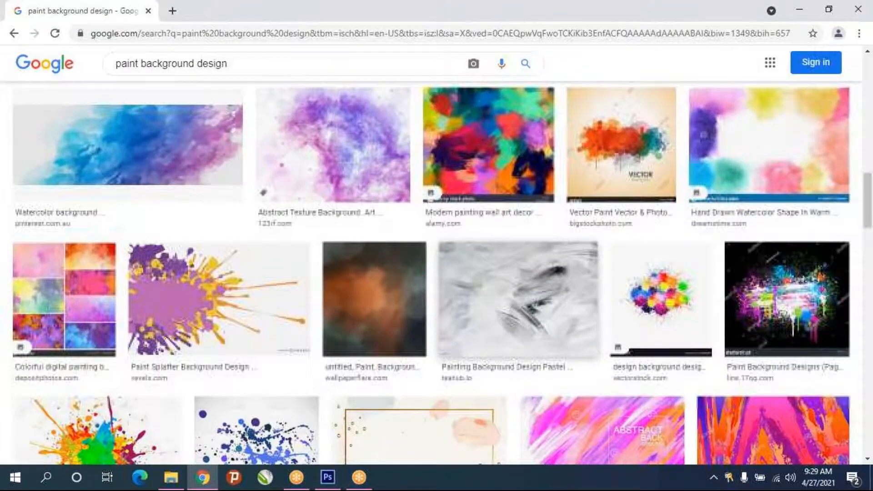
pyautogui.click(370, 168)
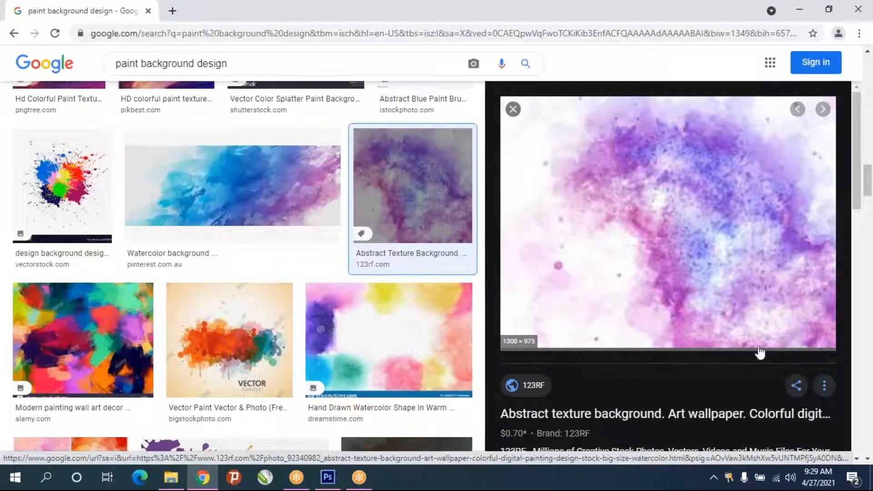
# Check further results and related images, and copy the previewed purple watercolor image
pyautogui.scroll(-7, 351, 312)
pyautogui.scroll(-15, 351, 312)
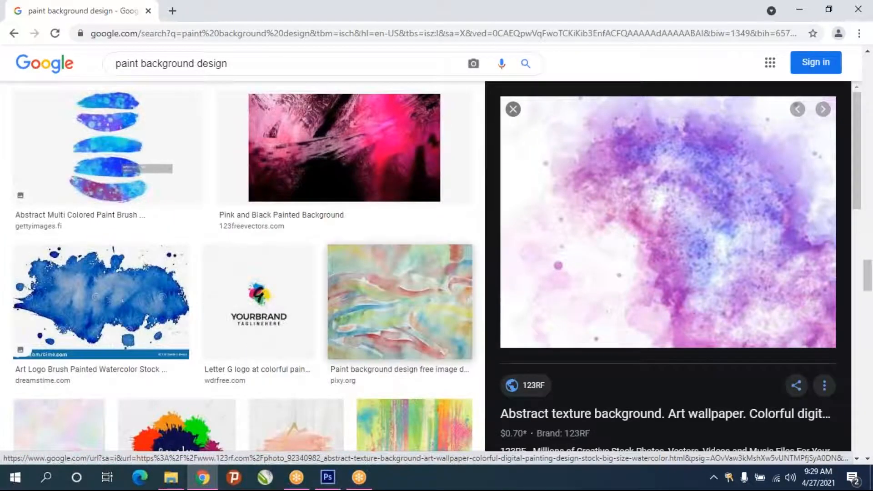
pyautogui.scroll(-6, 659, 312)
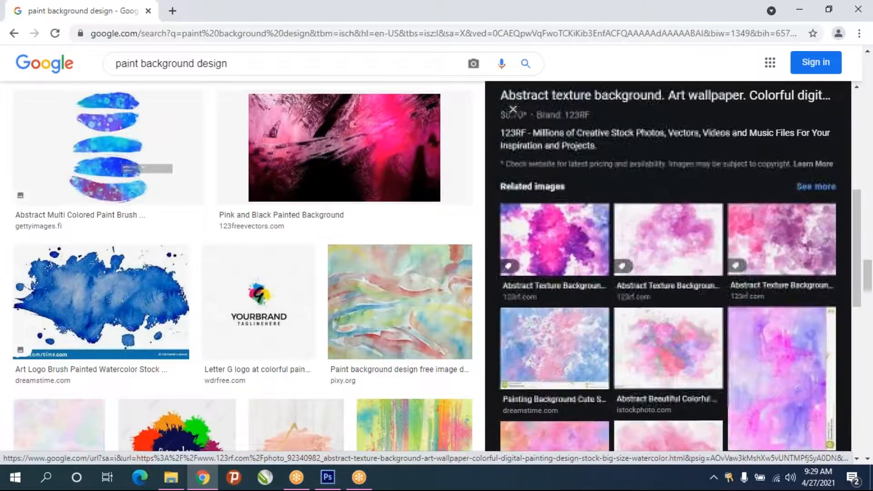
pyautogui.scroll(6, 650, 182)
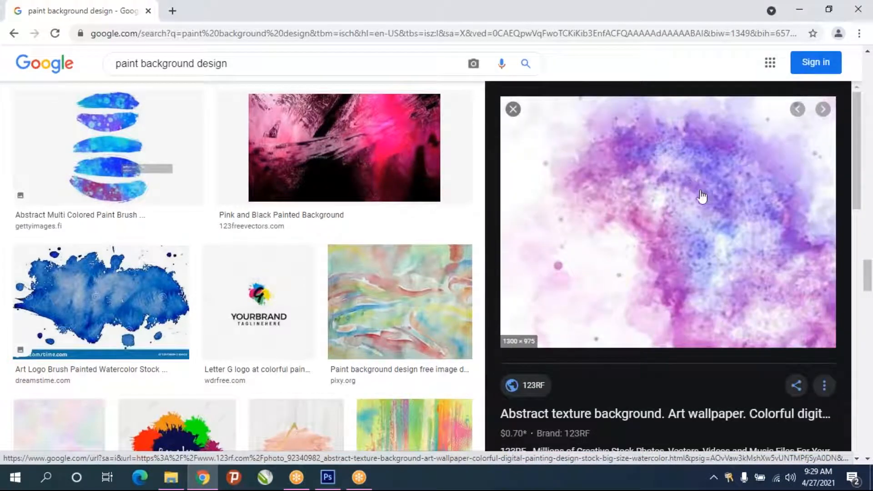
pyautogui.rightClick(679, 209)
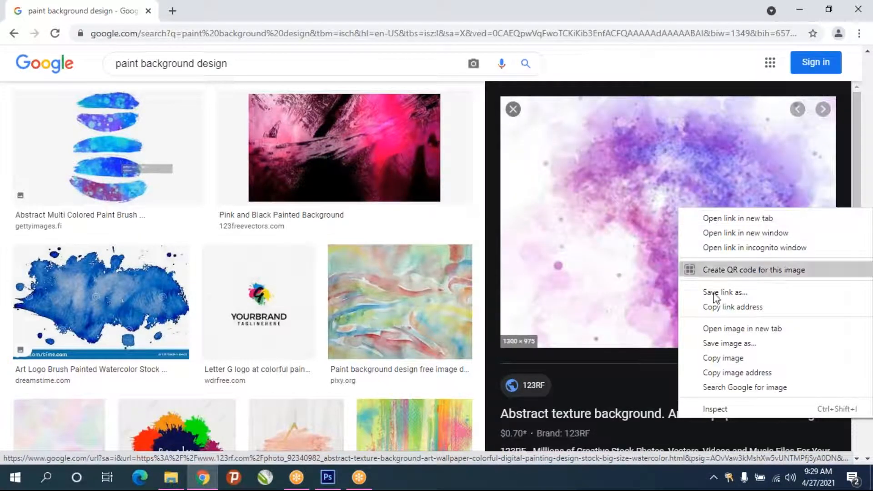
pyautogui.click(716, 358)
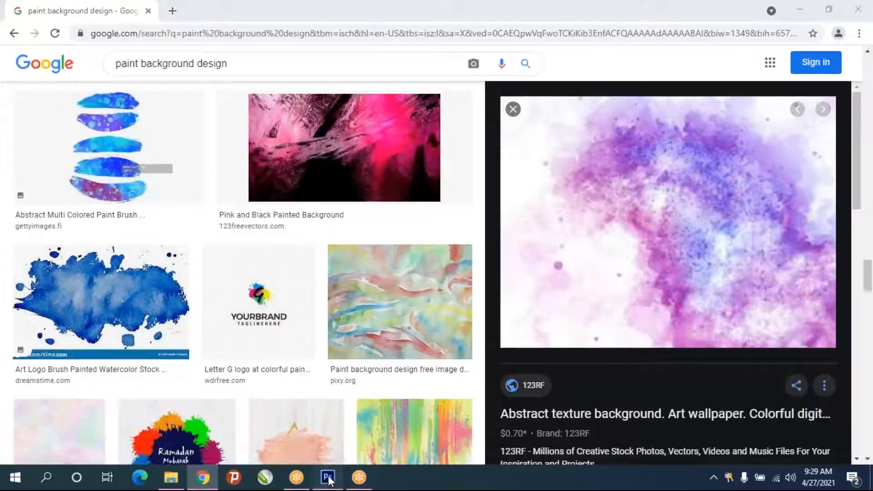
# Switch to Photoshop and paste the copied watercolor, scaled to about 686% across the canvas, as a layer directly above the Background
pyautogui.click(327, 477)
pyautogui.hotkey('ctrl', 'v')
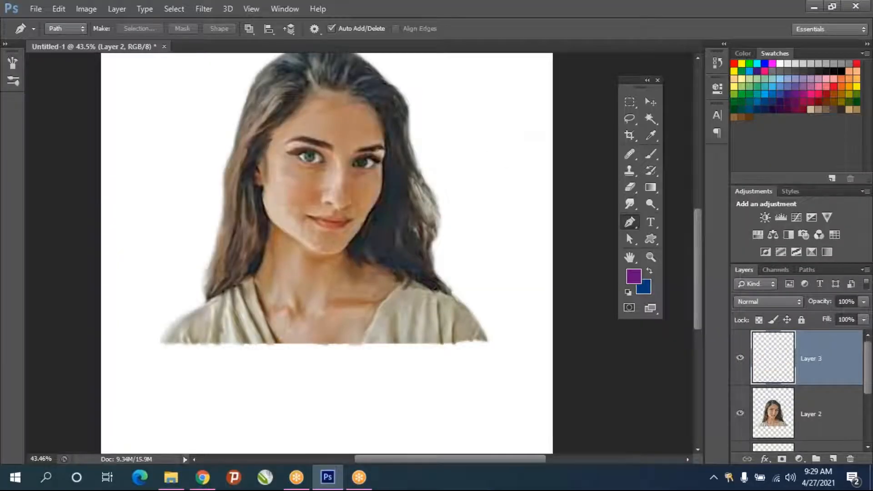
pyautogui.hotkey('ctrl', 't')
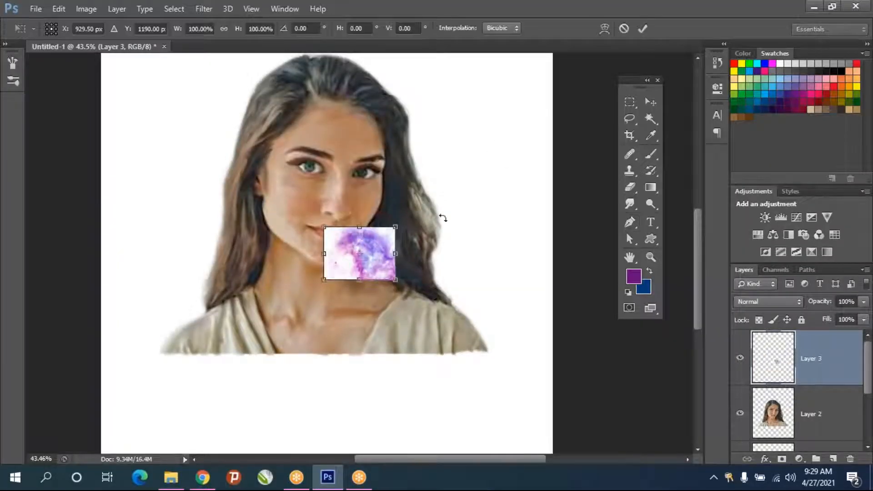
pyautogui.scroll(-1, 309, 263)
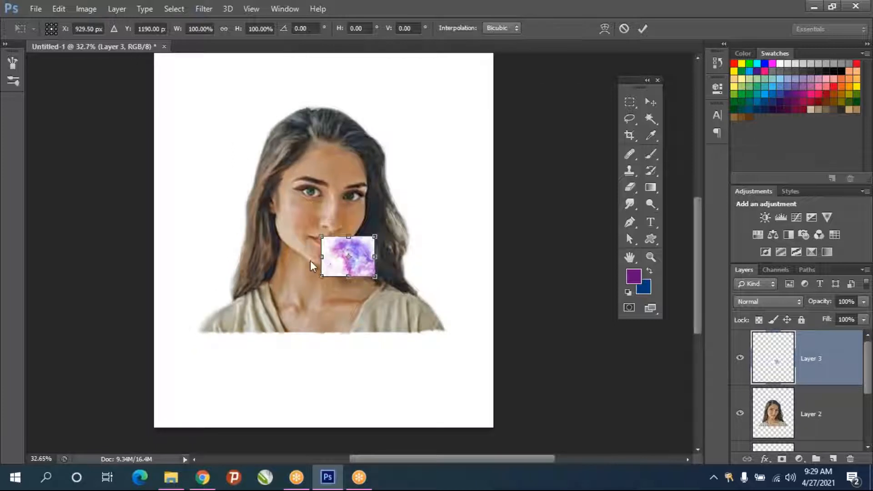
pyautogui.moveTo(391, 295); pyautogui.dragTo(509, 398)
pyautogui.moveTo(379, 262); pyautogui.dragTo(363, 253)
pyautogui.click(425, 138)
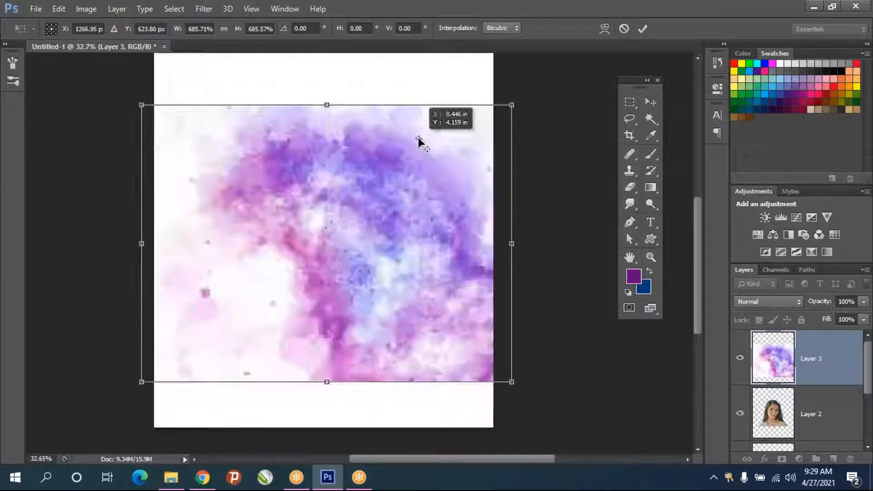
pyautogui.press('p')
pyautogui.press('Return')
pyautogui.moveTo(773, 364)
pyautogui.mouseDown()
pyautogui.moveTo(773, 429)
pyautogui.moveTo(773, 366)
pyautogui.mouseUp()
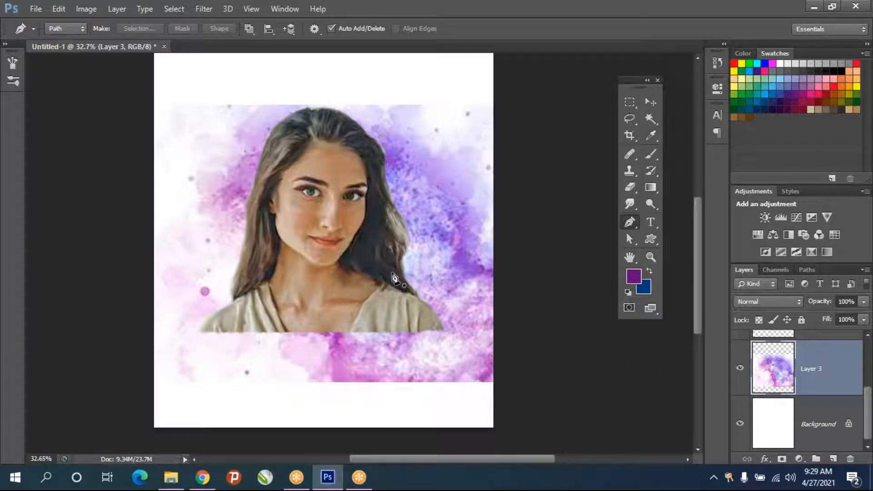
pyautogui.hotkey('ctrl', 't')
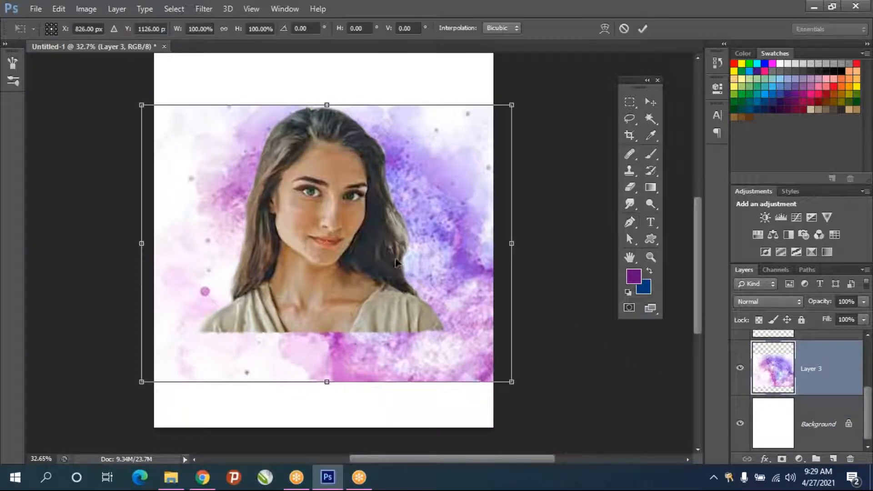
pyautogui.moveTo(512, 105); pyautogui.dragTo(460, 149)
pyautogui.hotkey('ctrl', 'z')
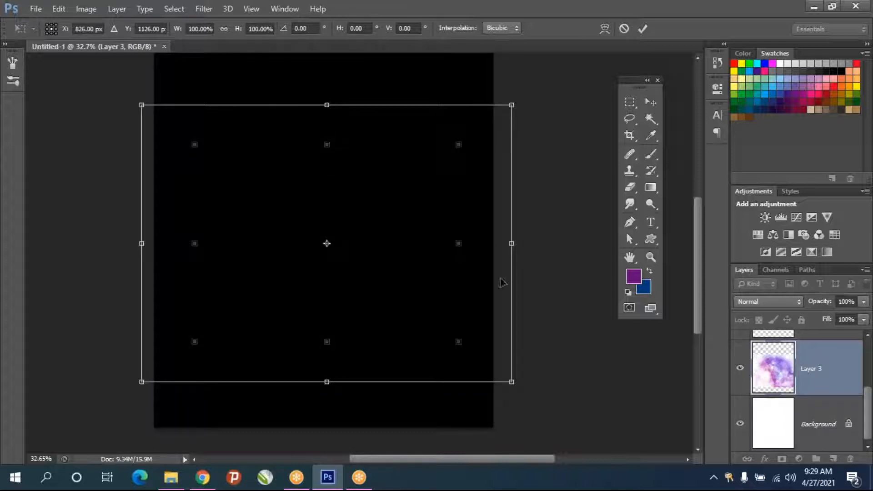
pyautogui.press('p')
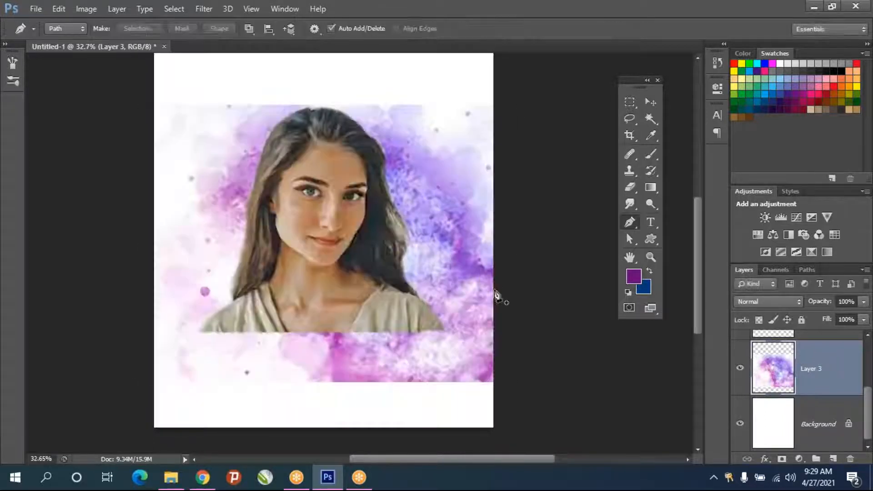
# Scale down the cut-out woman on Layer 2 and reposition her over the middle of the watercolor
pyautogui.scroll(3, 782, 349)
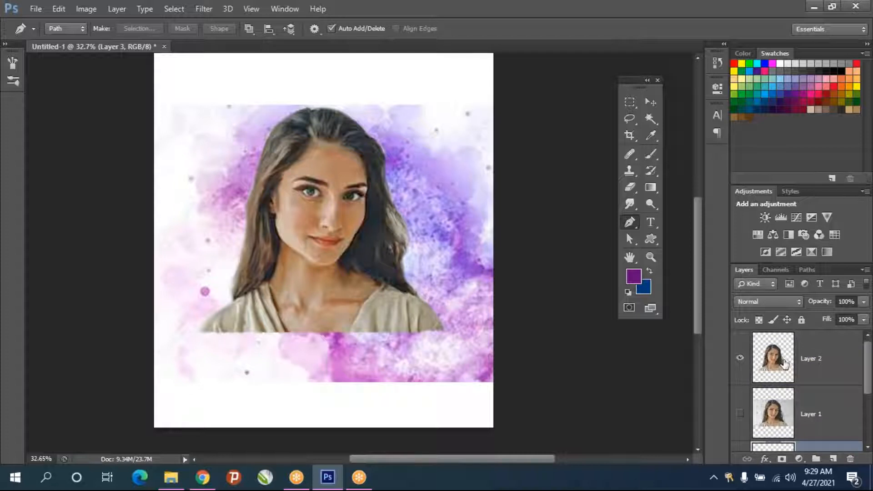
pyautogui.click(783, 362)
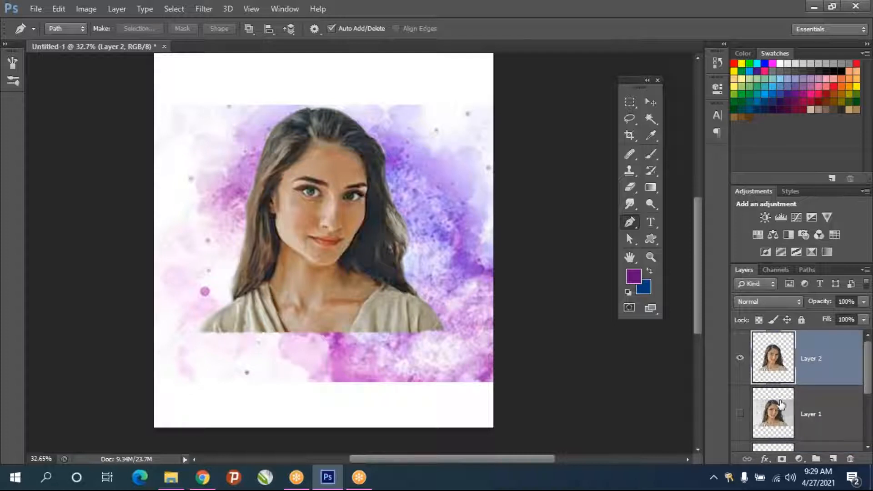
pyautogui.hotkey('ctrl', 't')
pyautogui.moveTo(448, 106); pyautogui.dragTo(415, 133)
pyautogui.moveTo(312, 289); pyautogui.dragTo(325, 303)
pyautogui.press('p')
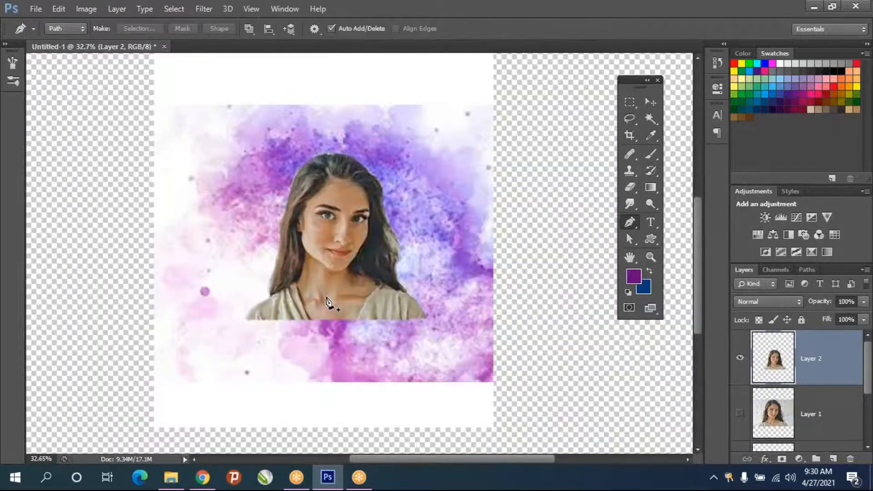
# Fade the lower edge of the woman's dress on Layer 2 into the watercolor with a soft 250-pixel Eraser
pyautogui.scroll(3, 329, 302)
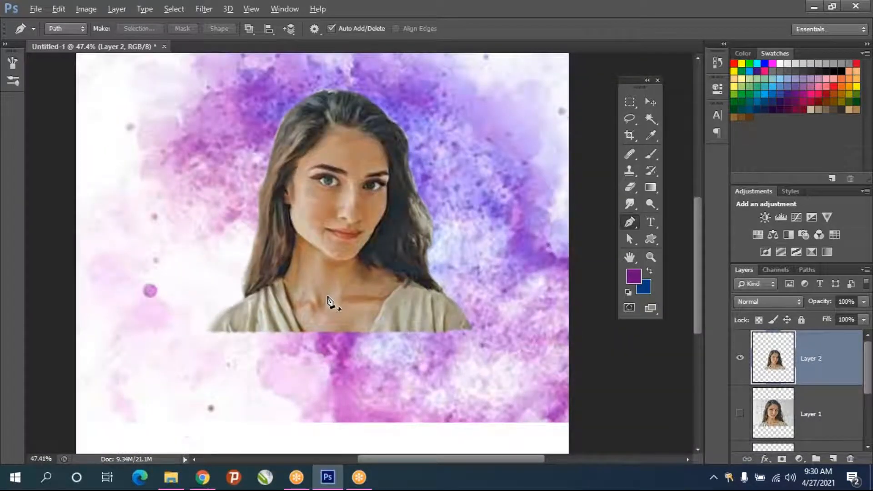
pyautogui.click(631, 190)
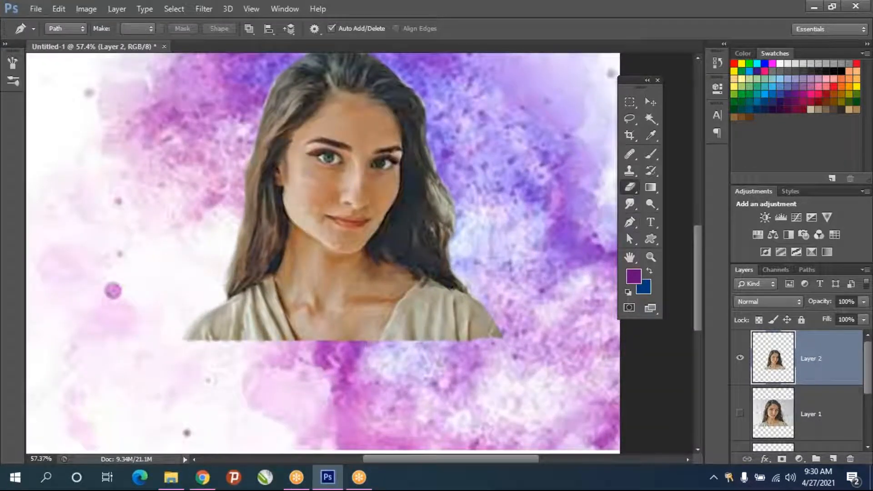
pyautogui.moveTo(171, 357)
pyautogui.mouseDown()
pyautogui.moveTo(323, 375)
pyautogui.moveTo(487, 371)
pyautogui.moveTo(526, 359)
pyautogui.moveTo(498, 374)
pyautogui.moveTo(392, 376)
pyautogui.mouseUp()
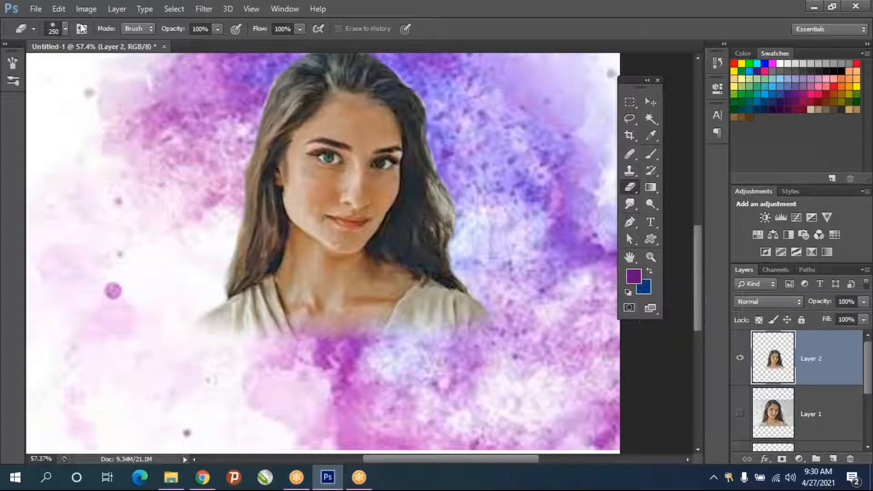
pyautogui.click(66, 29)
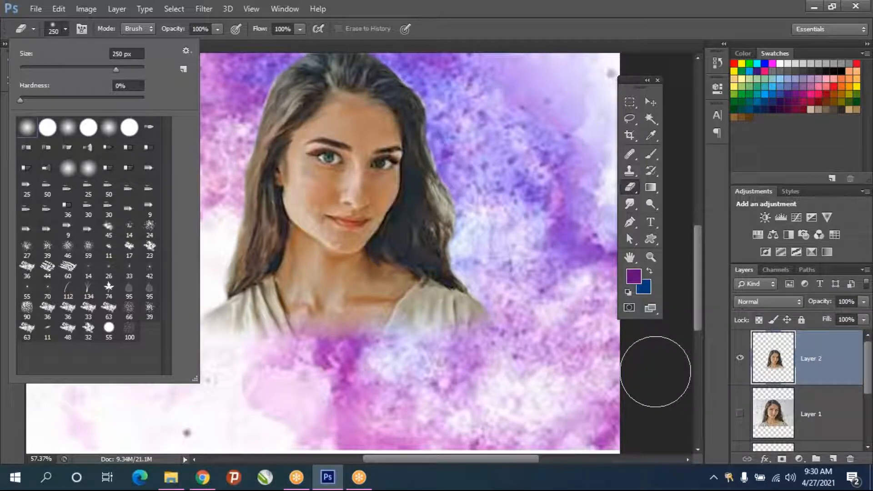
pyautogui.click(656, 371)
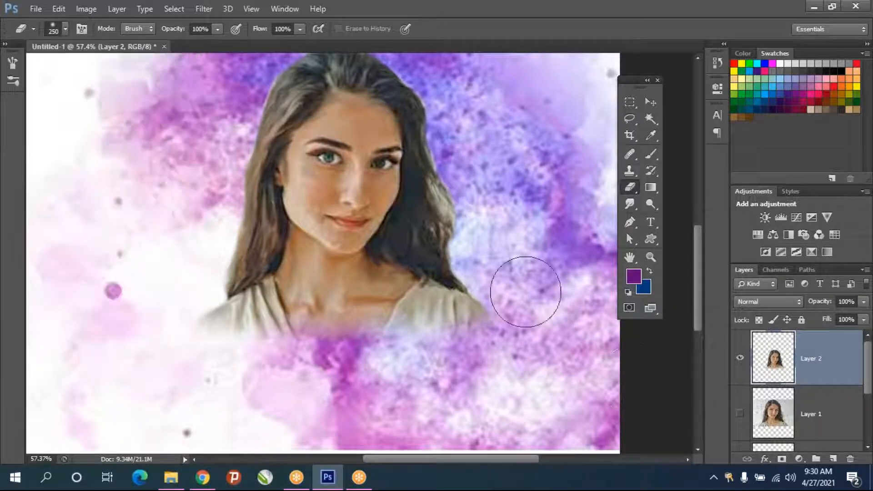
# Crop the canvas to a landscape frame around the watercolor, cutting away the blank white strips above and below it
pyautogui.scroll(-3, 497, 289)
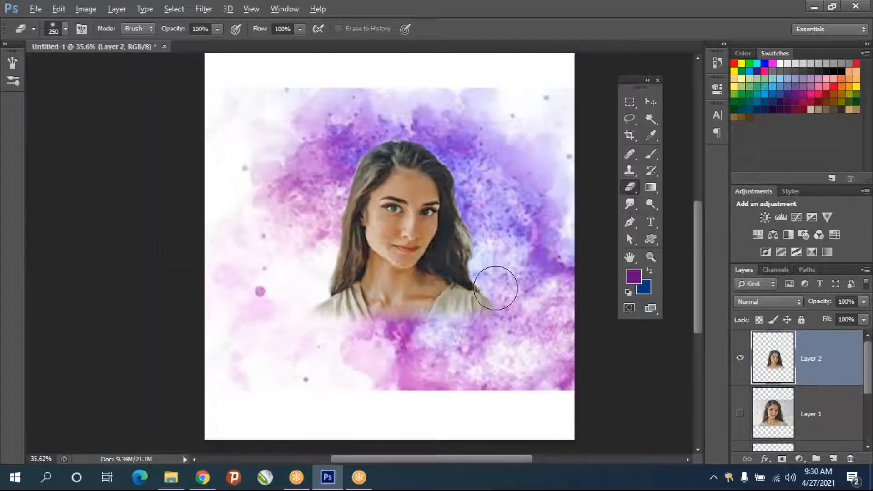
pyautogui.scroll(1, 496, 288)
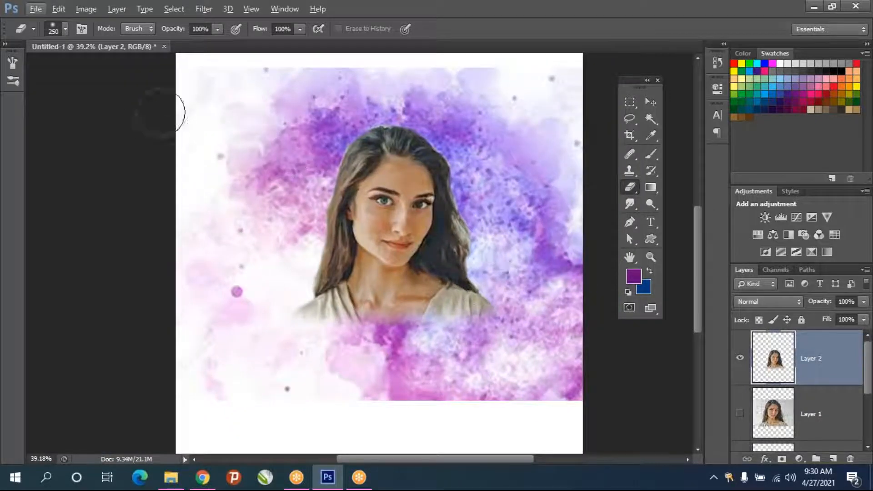
pyautogui.click(629, 135)
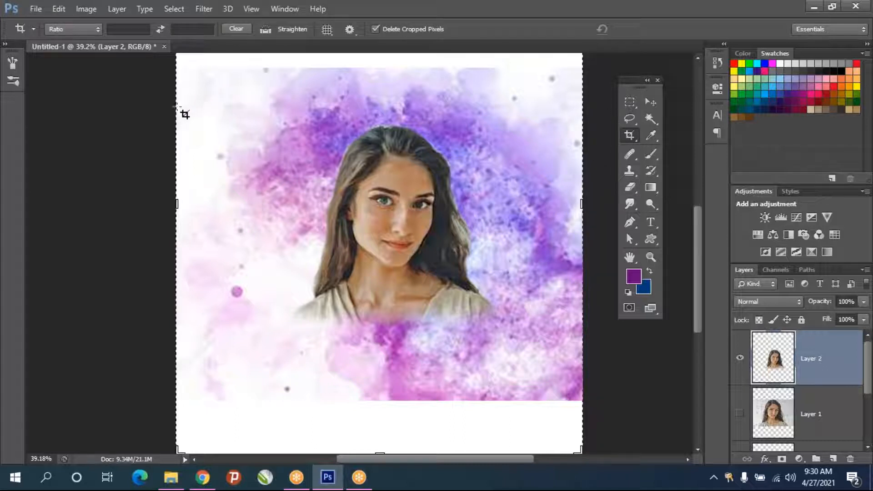
pyautogui.moveTo(177, 97); pyautogui.dragTo(627, 384)
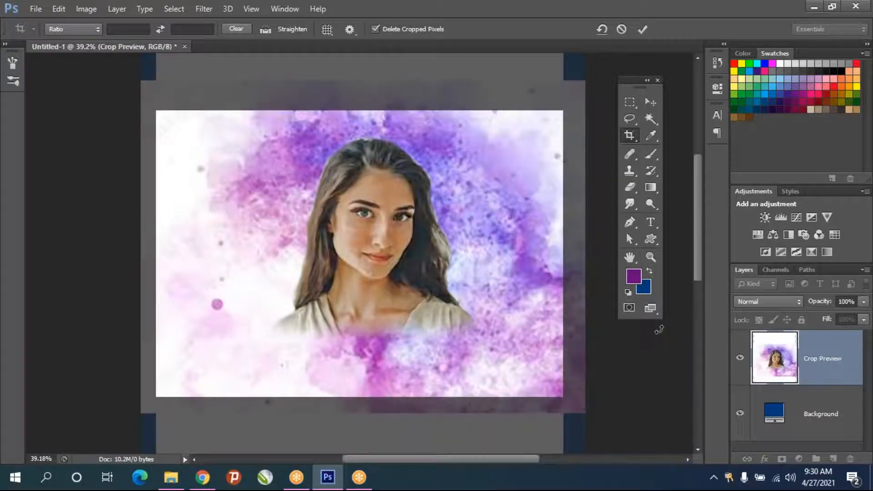
pyautogui.press('Return')
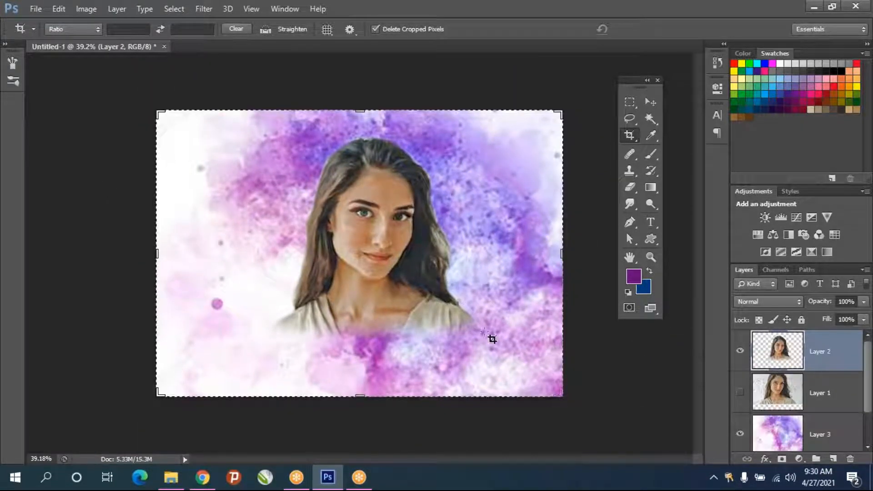
# Apply a midtone Color Balance to the woman on Layer 2 with Magenta/Green at -47 and Yellow/Blue at +53
pyautogui.click(658, 101)
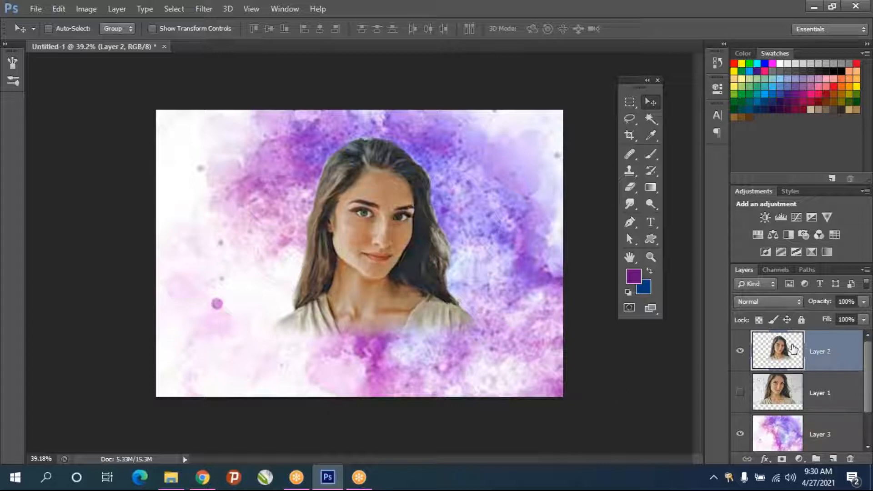
pyautogui.click(80, 8)
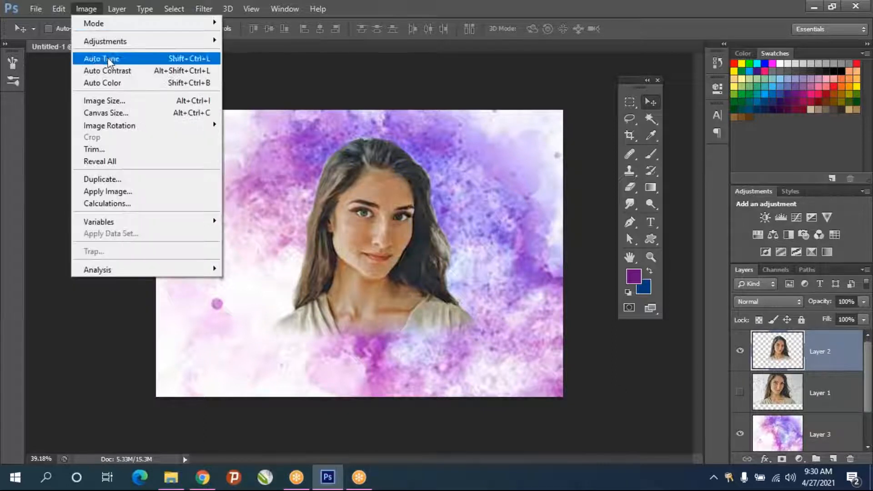
pyautogui.moveTo(109, 40)
pyautogui.click(251, 119)
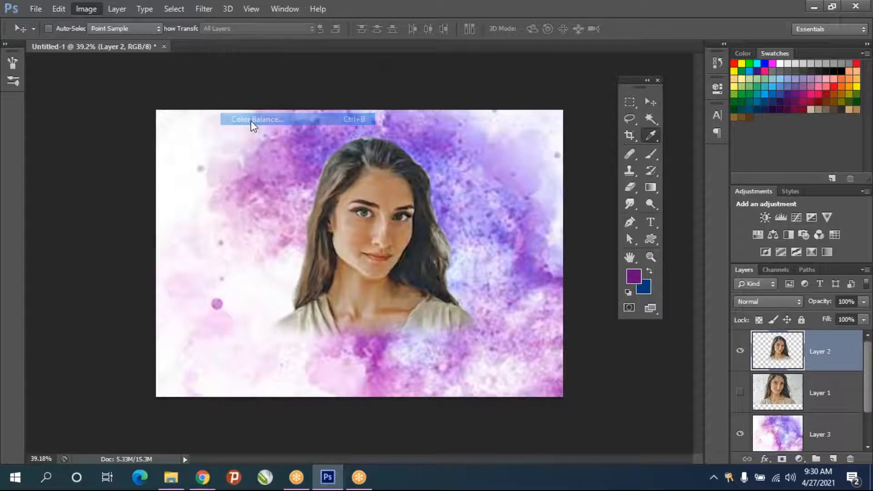
pyautogui.moveTo(291, 221); pyautogui.dragTo(669, 185)
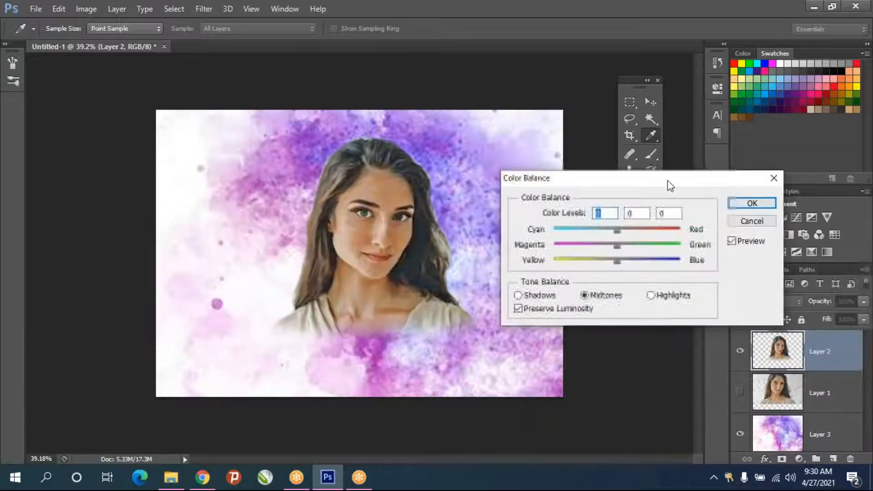
pyautogui.moveTo(615, 249); pyautogui.dragTo(584, 245)
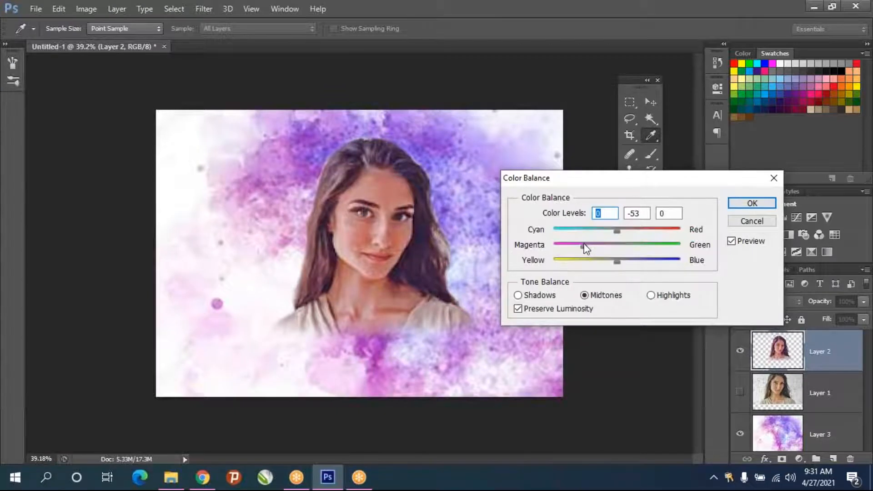
pyautogui.press('Tab')
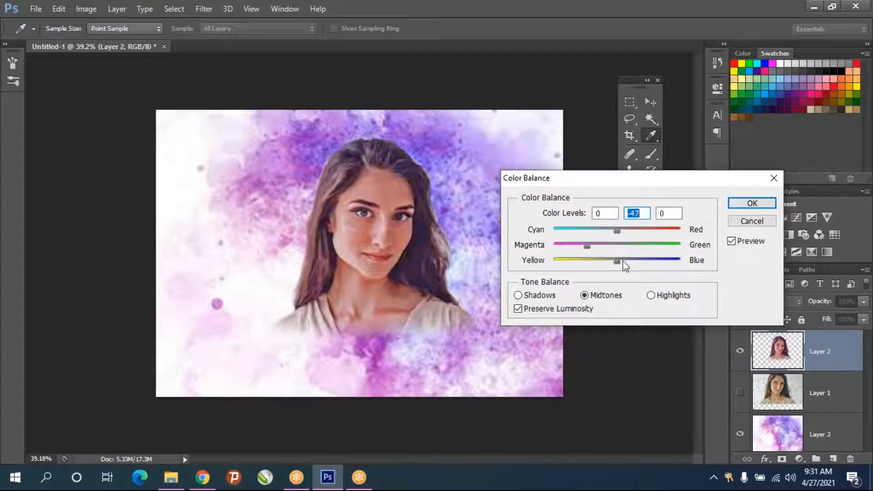
pyautogui.moveTo(618, 262); pyautogui.dragTo(650, 261)
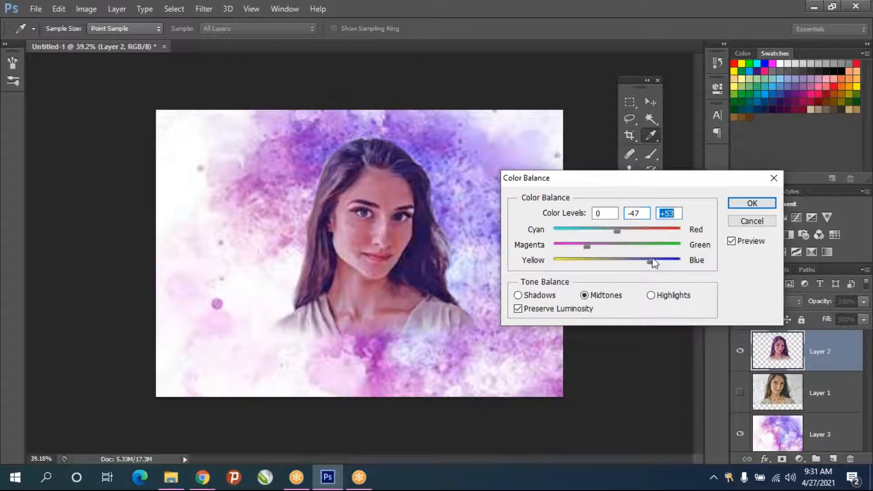
pyautogui.click(752, 203)
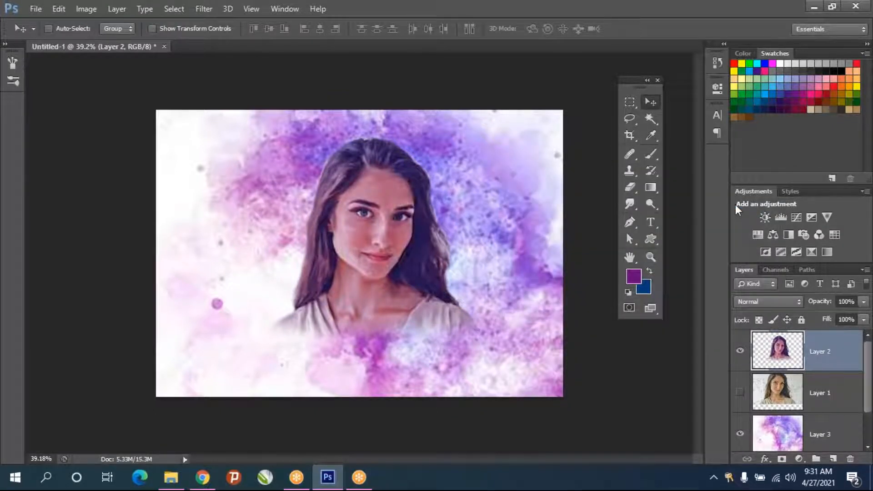
# Duplicate the watercolor on Layer 3
pyautogui.click(775, 438)
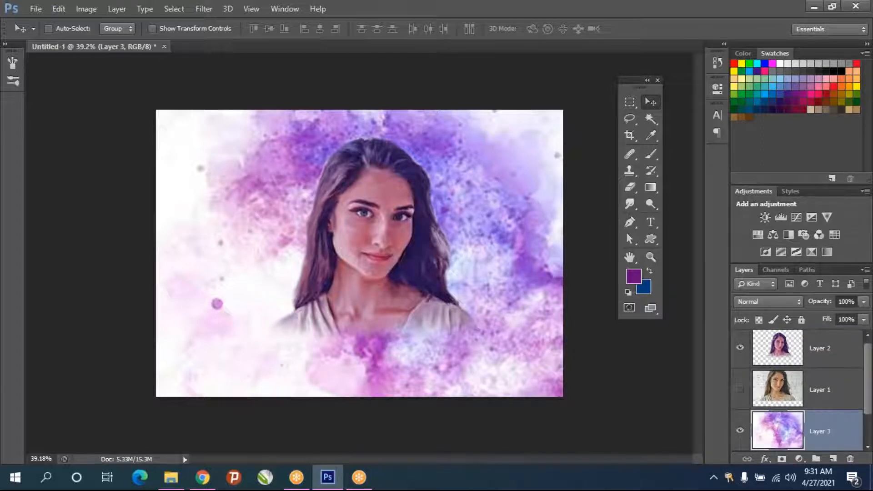
pyautogui.hotkey('ctrl', 'j')
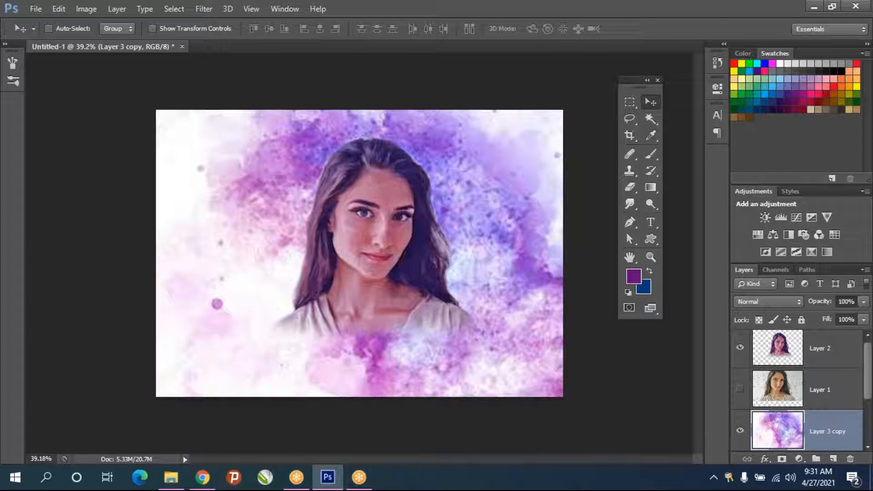
pyautogui.hotkey('ctrl', 'j')
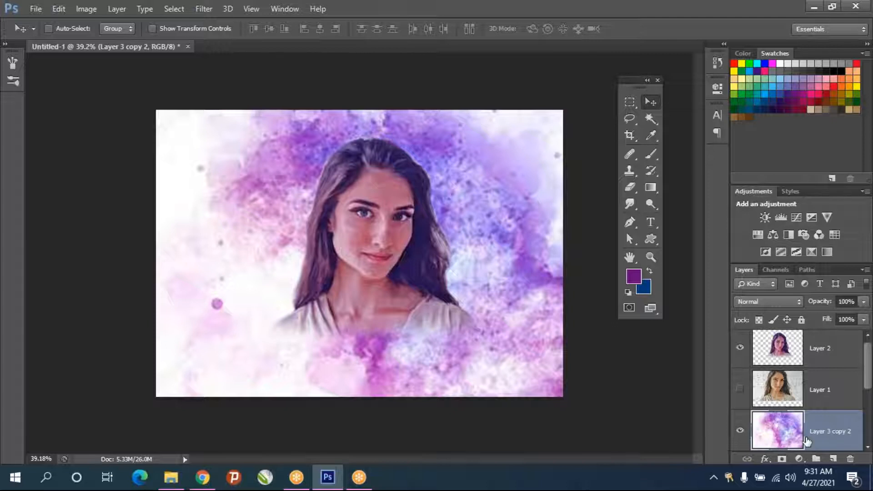
pyautogui.scroll(-3, 807, 441)
pyautogui.scroll(3, 808, 440)
pyautogui.scroll(-3, 809, 439)
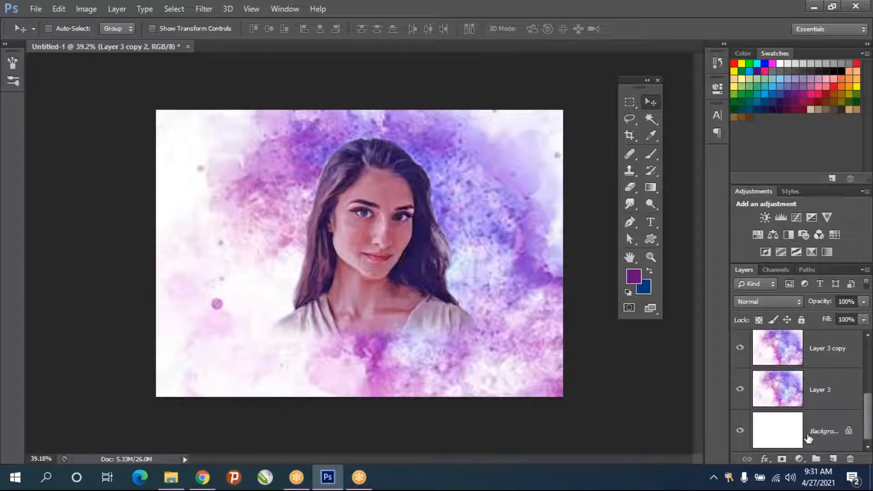
pyautogui.scroll(1, 809, 418)
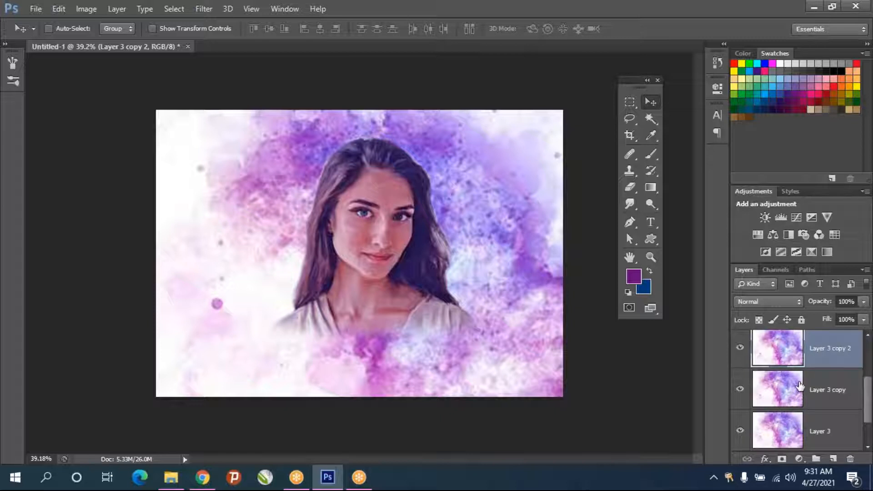
pyautogui.press('Delete')
# Move the watercolor copy above Layer 2 and set its blend mode to Soft Light
pyautogui.scroll(2, 786, 388)
pyautogui.moveTo(787, 436); pyautogui.dragTo(784, 335)
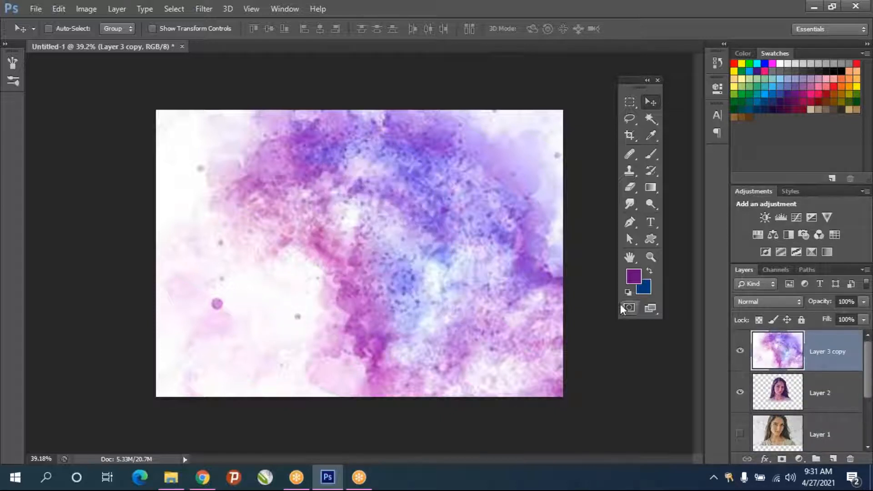
pyautogui.click(796, 300)
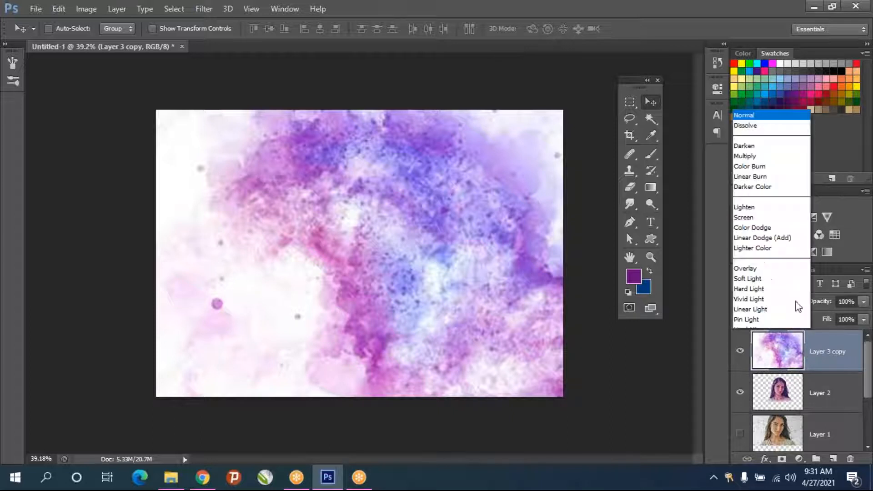
pyautogui.click(774, 175)
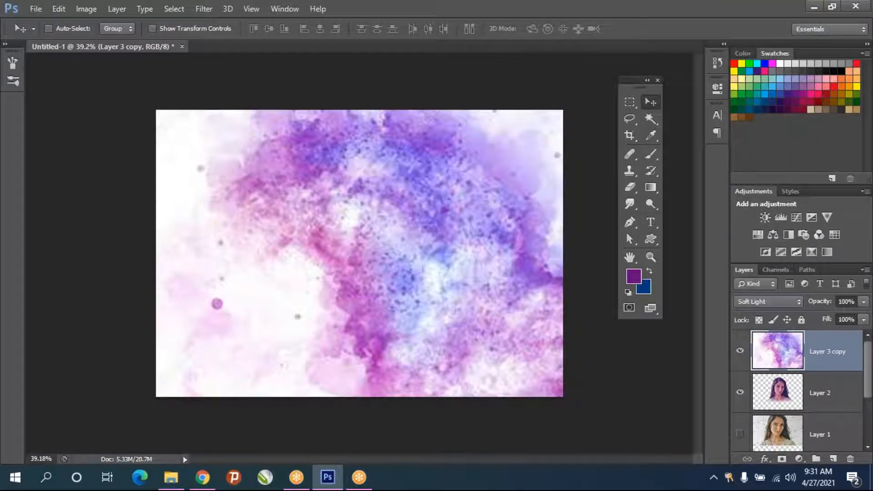
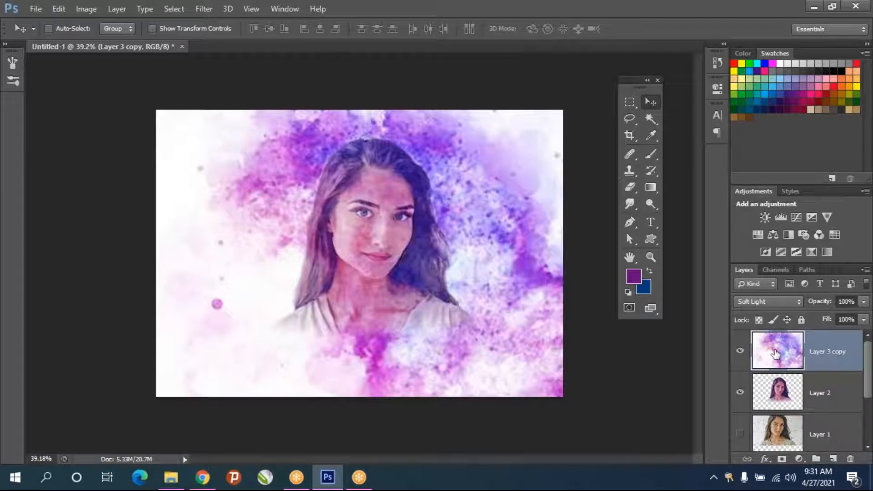
# Flip Layer 3 copy horizontally and shift it left so its edge falls just beside the woman's hair
pyautogui.hotkey('ctrl', 't')
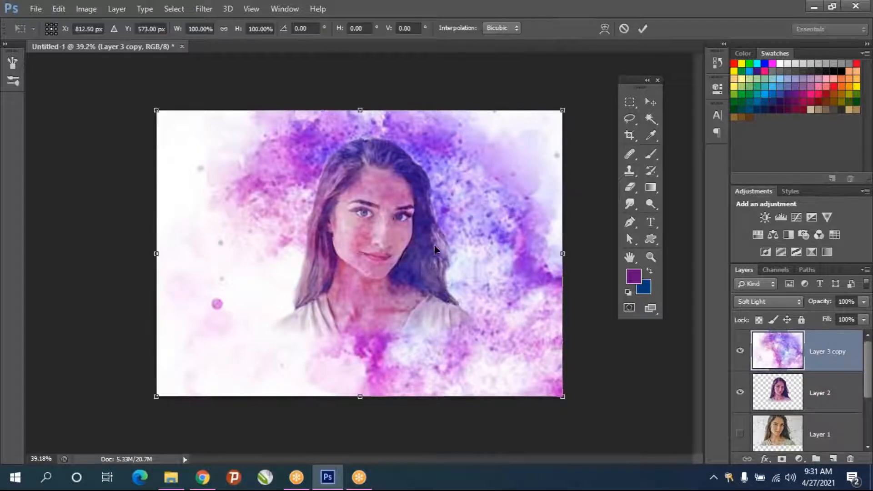
pyautogui.rightClick(434, 248)
pyautogui.click(463, 437)
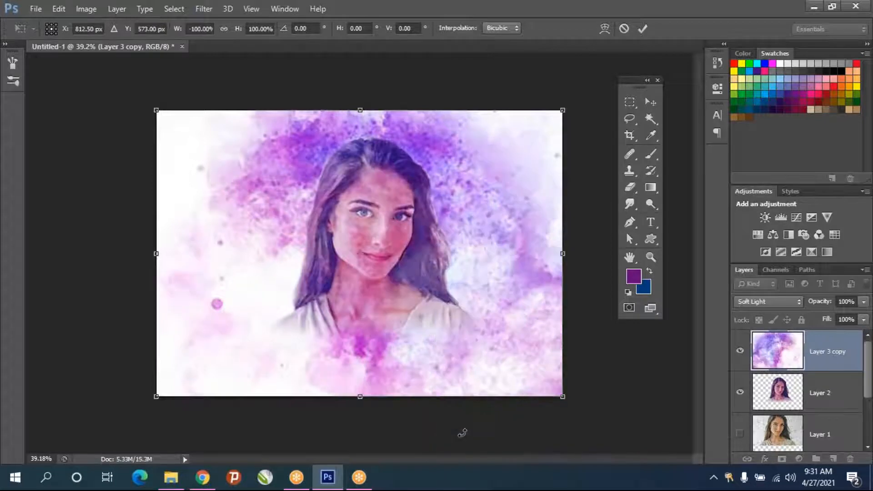
pyautogui.moveTo(382, 305); pyautogui.dragTo(332, 307)
pyautogui.press('Return')
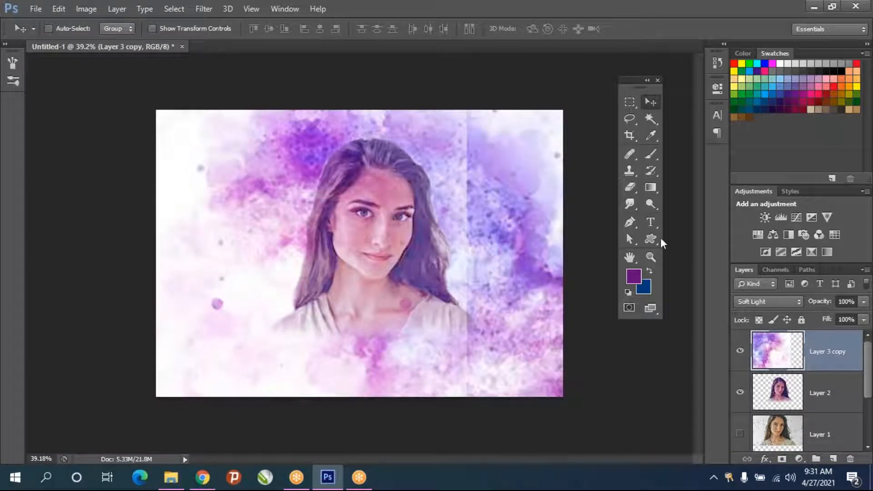
# Soften the hard vertical edge of Layer 3 copy with the 250-pixel Eraser and erase its tint over the woman's face
pyautogui.click(630, 187)
pyautogui.moveTo(466, 125); pyautogui.dragTo(473, 374)
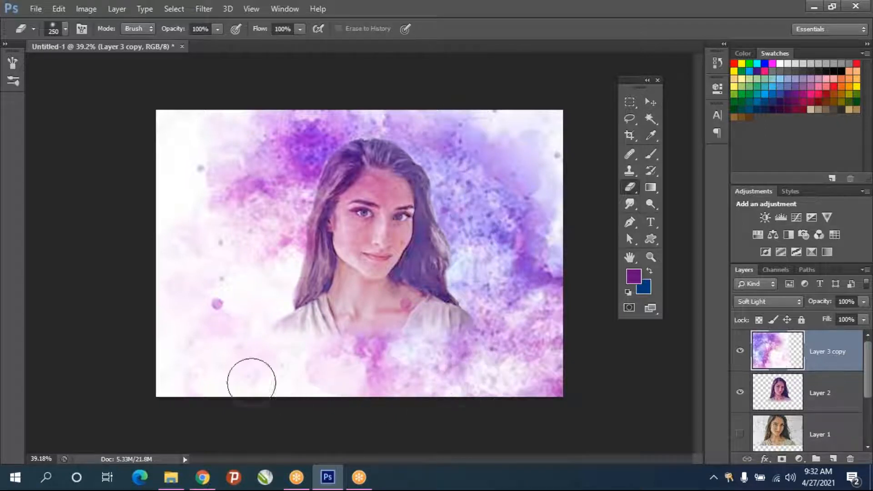
pyautogui.moveTo(401, 299)
pyautogui.mouseDown()
pyautogui.moveTo(379, 201)
pyautogui.moveTo(357, 231)
pyautogui.moveTo(356, 259)
pyautogui.moveTo(366, 259)
pyautogui.moveTo(381, 203)
pyautogui.moveTo(387, 239)
pyautogui.moveTo(373, 266)
pyautogui.moveTo(352, 270)
pyautogui.moveTo(308, 340)
pyautogui.mouseUp()
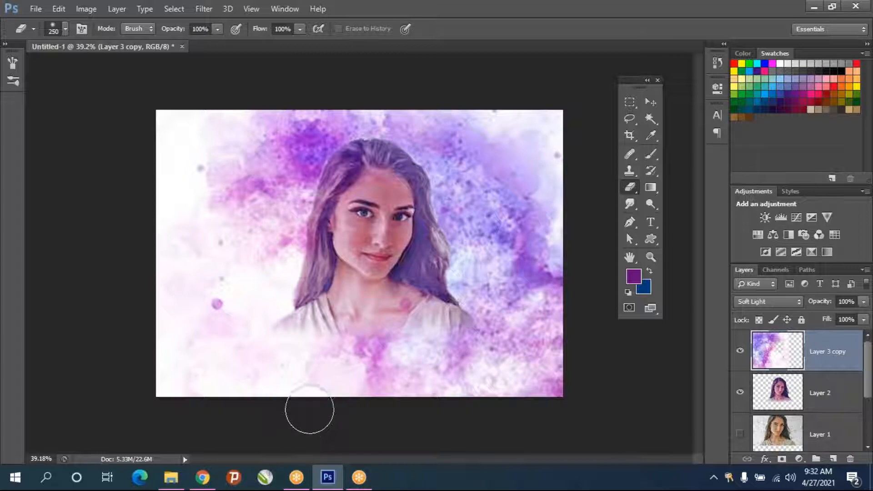
# Examine the blended portrait close up around the face and hair, and as a whole composition
pyautogui.scroll(1, 415, 322)
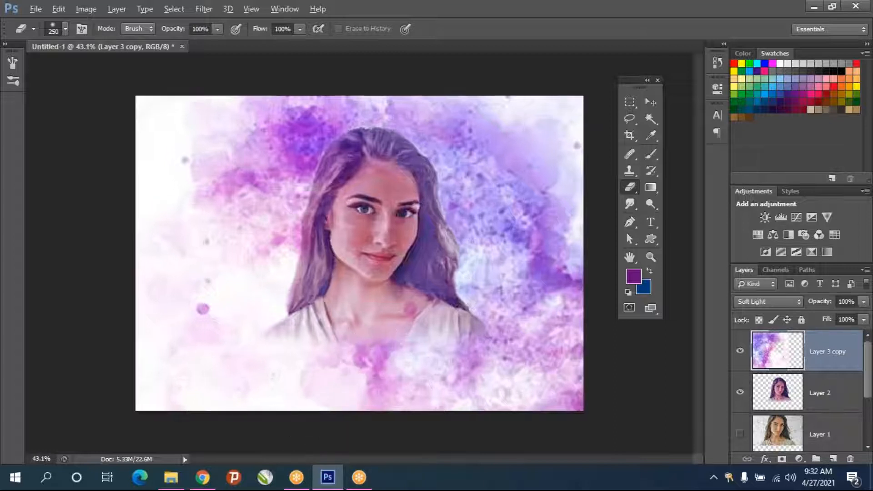
pyautogui.scroll(5, 419, 325)
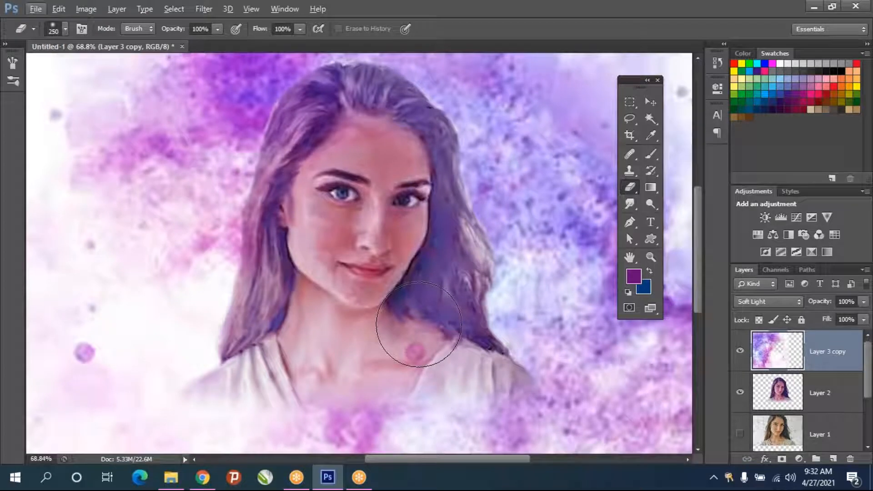
pyautogui.scroll(-3, 418, 325)
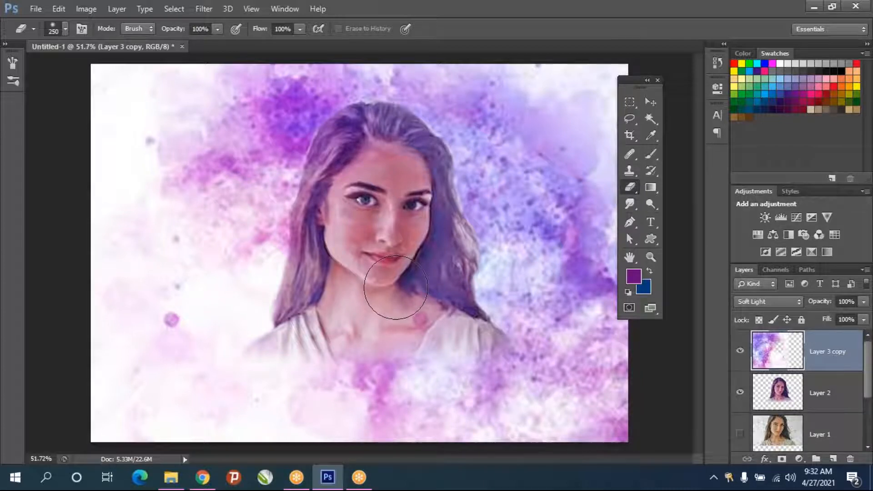
pyautogui.scroll(-2, 396, 287)
pyautogui.scroll(3, 398, 295)
pyautogui.scroll(-2, 405, 313)
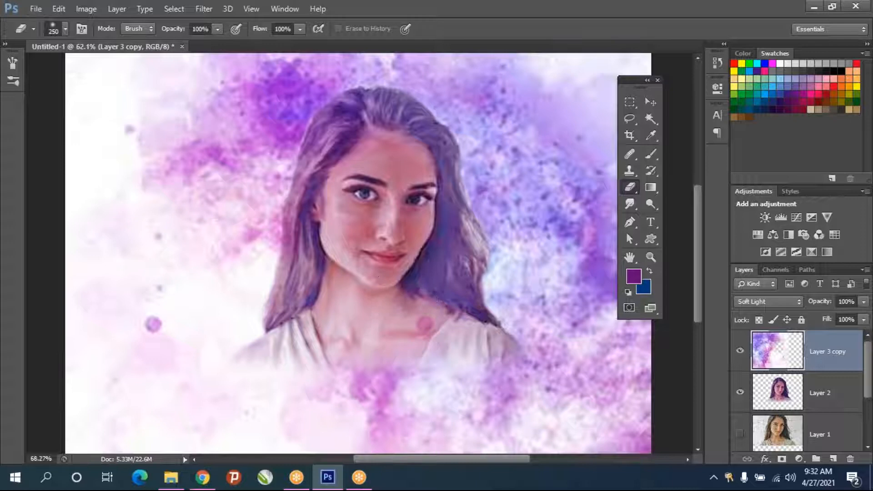
pyautogui.scroll(4, 361, 137)
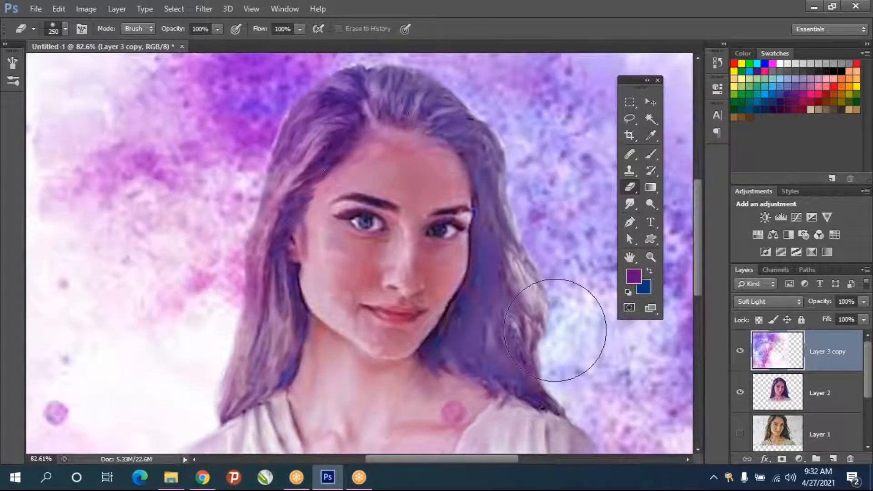
pyautogui.scroll(-3, 555, 330)
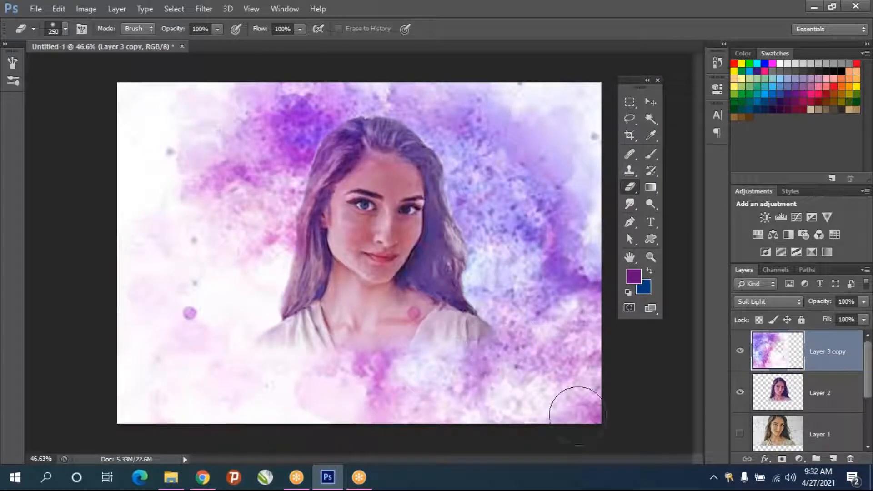
# Fade the woman's lower shoulder edges on Layer 2 into the watercolor with the 250-pixel Eraser
pyautogui.click(793, 395)
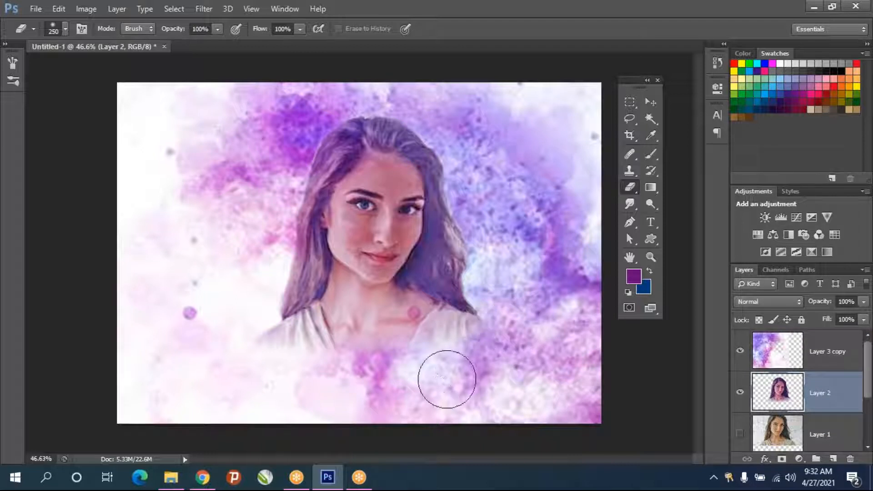
pyautogui.moveTo(232, 351)
pyautogui.mouseDown()
pyautogui.moveTo(227, 317)
pyautogui.moveTo(250, 342)
pyautogui.mouseUp()
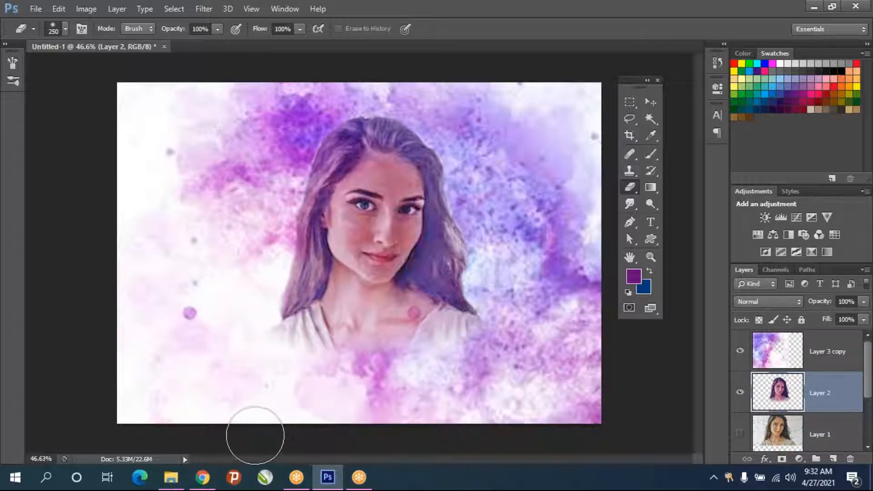
pyautogui.click(632, 203)
pyautogui.click(653, 202)
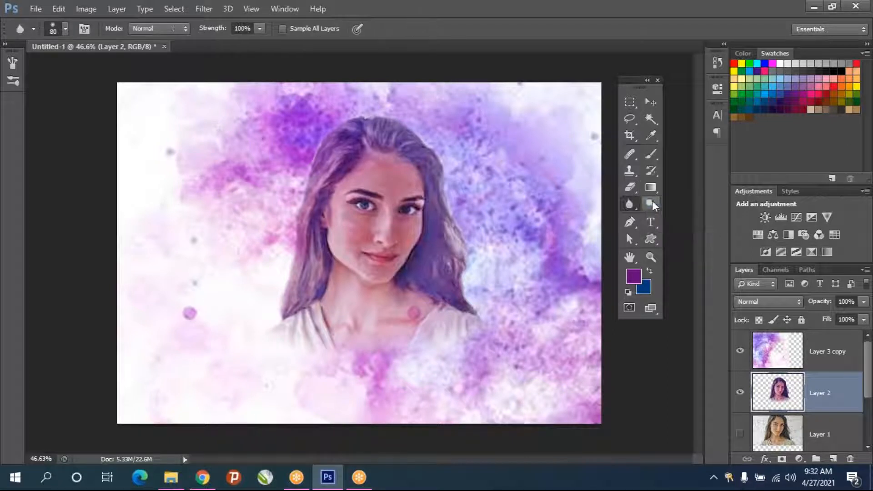
# Switch to Chrome and search Google Images for "man images" in a new tab
pyautogui.click(184, 486)
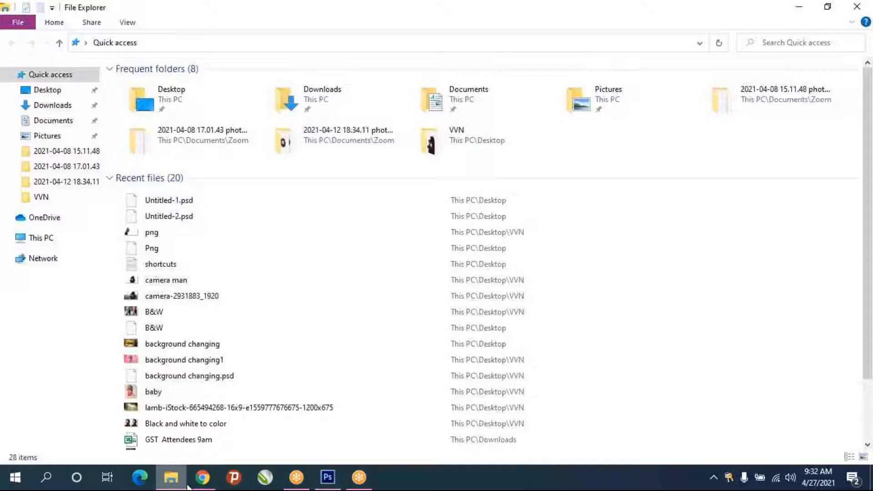
pyautogui.click(193, 487)
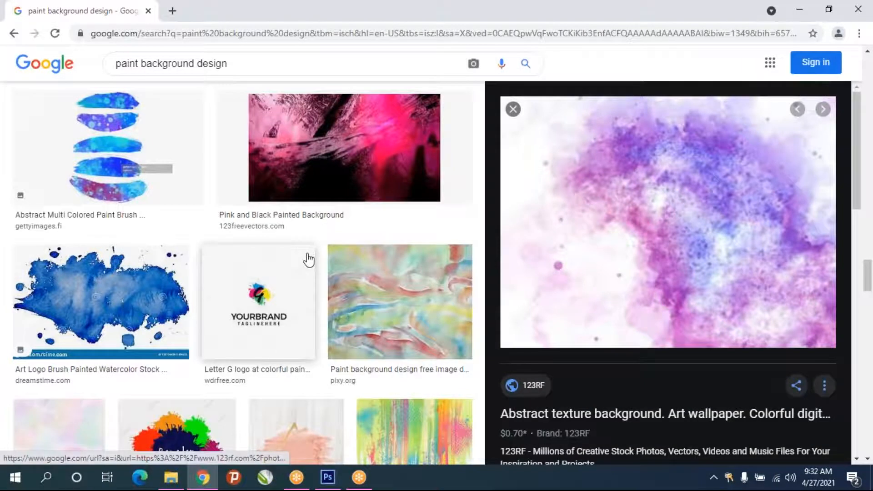
pyautogui.scroll(1, 308, 261)
pyautogui.scroll(15, 308, 260)
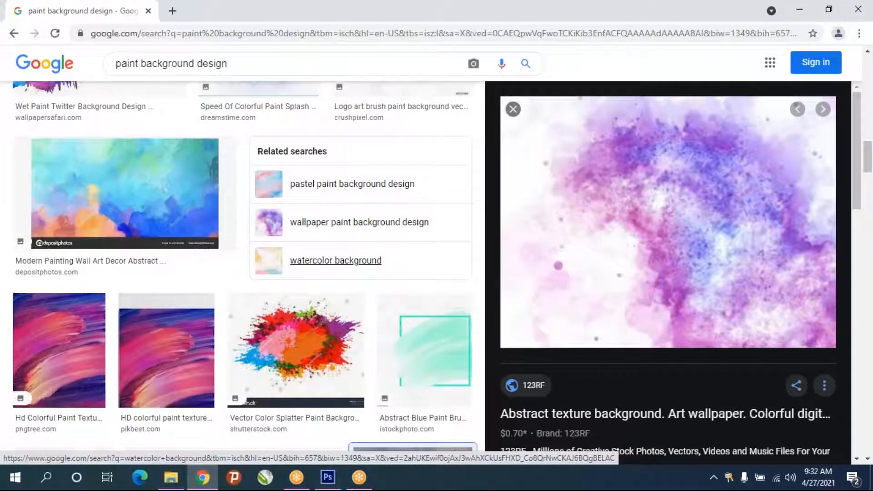
pyautogui.scroll(5, 297, 264)
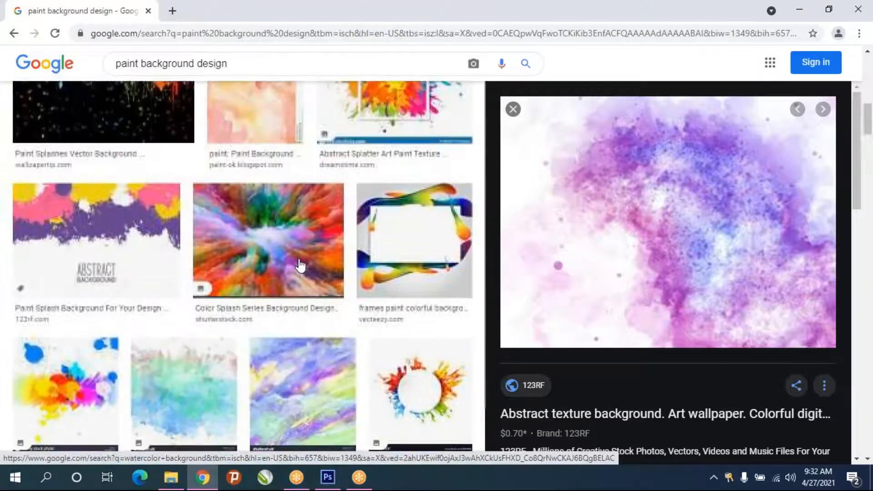
pyautogui.click(173, 11)
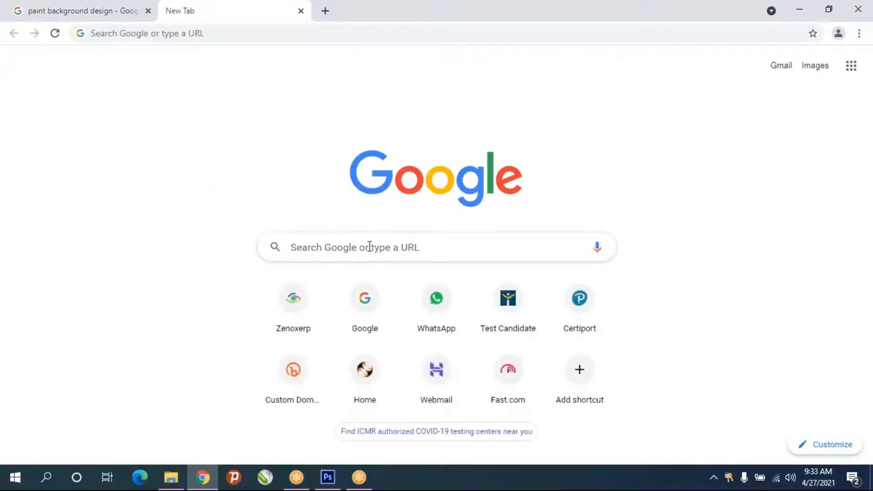
pyautogui.click(369, 247)
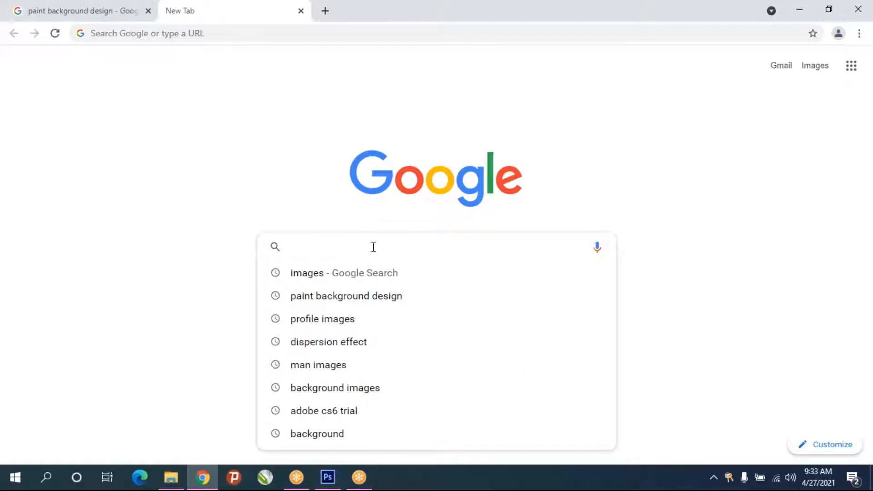
pyautogui.write('man')
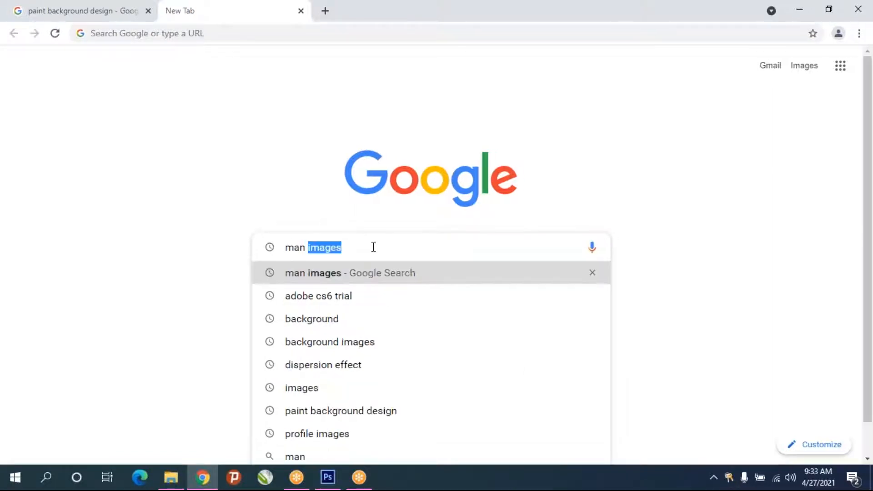
pyautogui.press('Return')
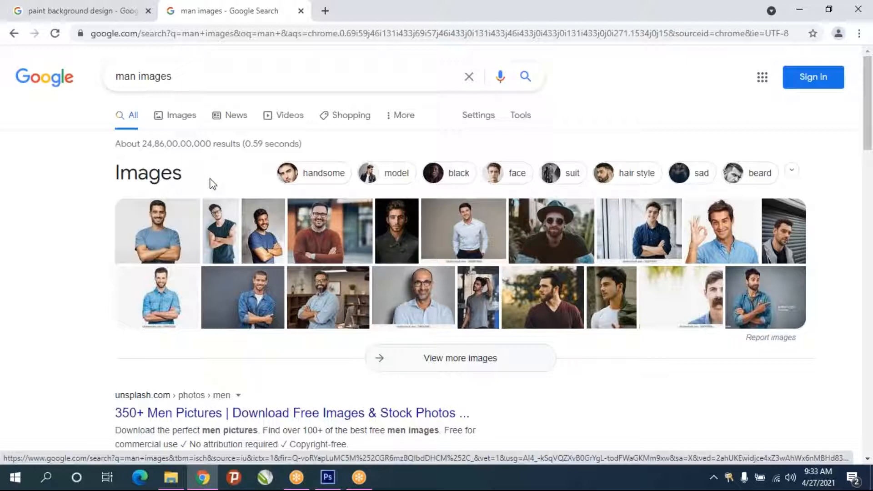
pyautogui.click(172, 116)
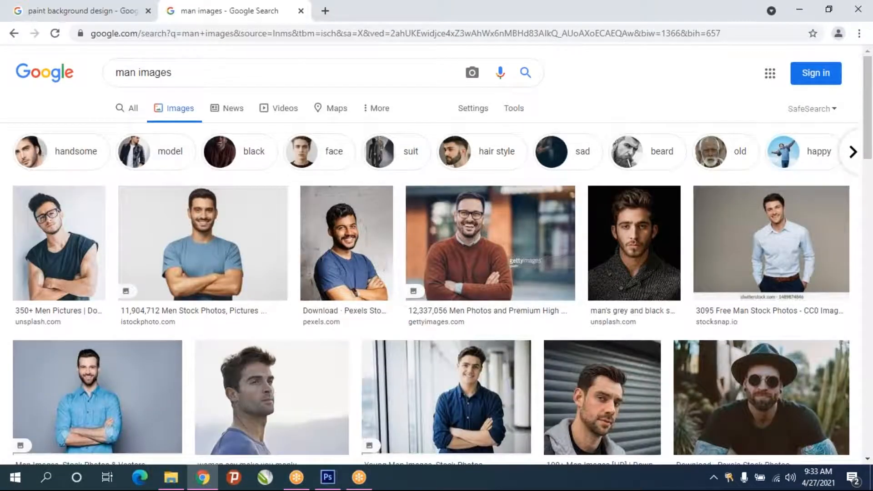
# Narrow the image results to faces and copy the front-facing portrait of the man in the navy shirt with a red collar
pyautogui.scroll(-4, 446, 204)
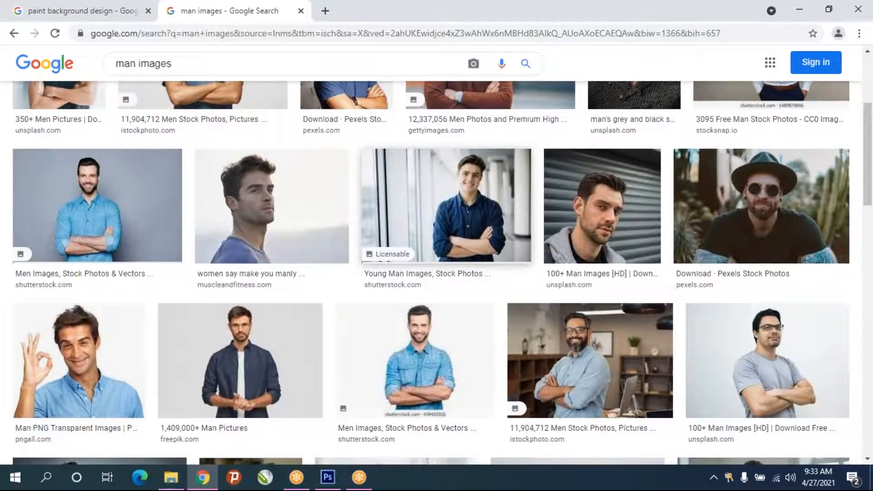
pyautogui.scroll(4, 522, 224)
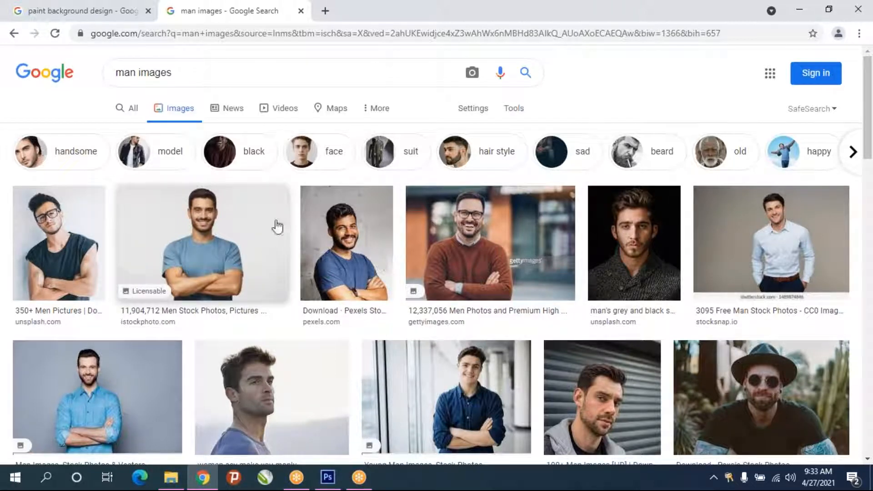
pyautogui.click(343, 161)
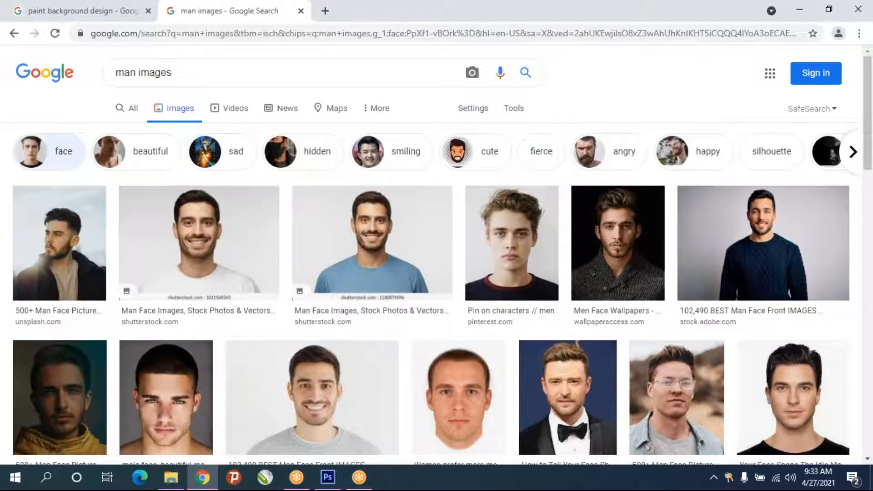
pyautogui.click(523, 248)
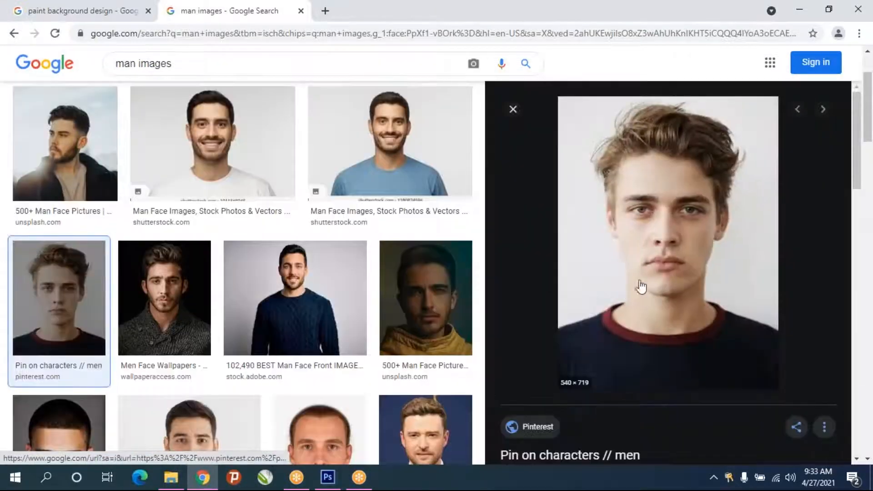
pyautogui.rightClick(642, 229)
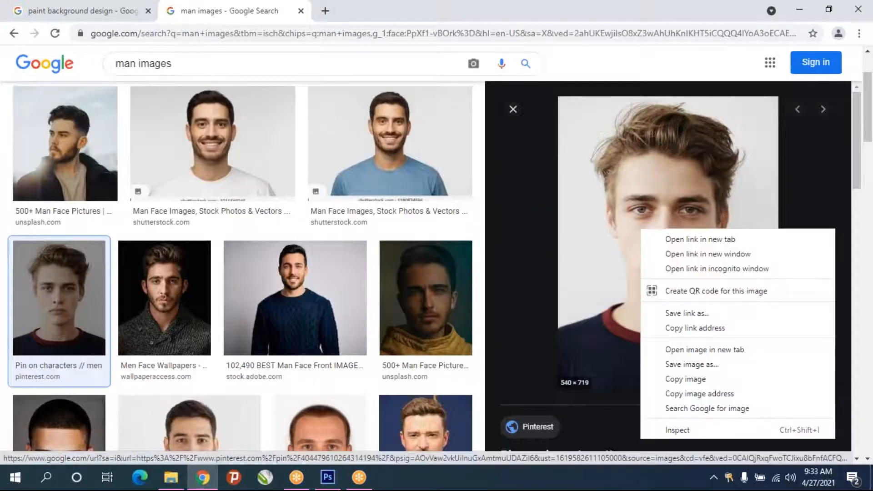
pyautogui.click(679, 380)
# Switch to Photoshop, paste the man's portrait as a new layer above Layer 2, and scale it to about 162.6%
pyautogui.click(328, 477)
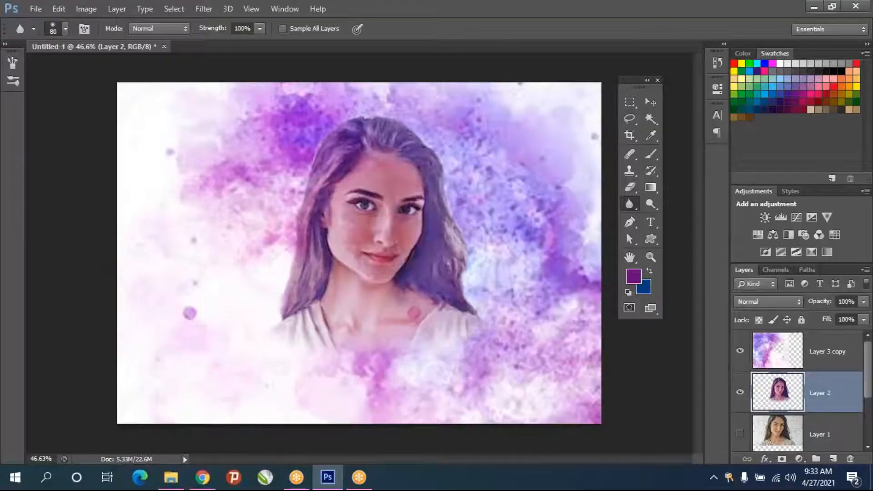
pyautogui.hotkey('ctrl', 'v')
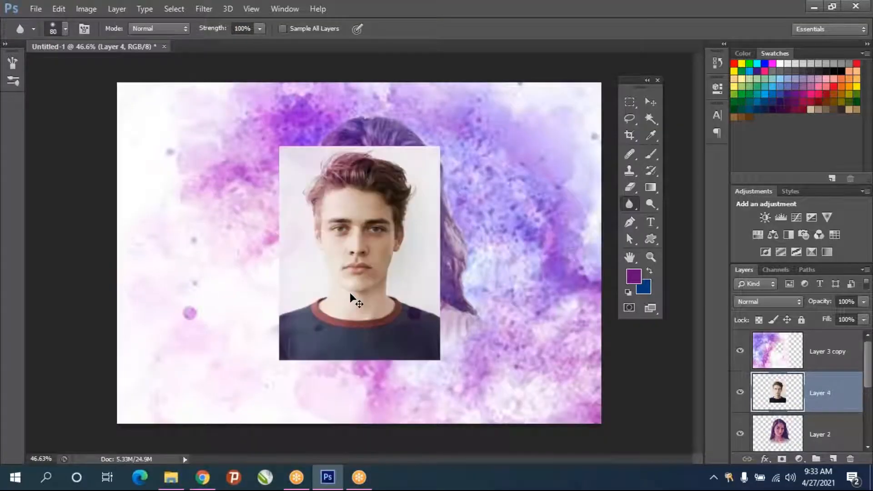
pyautogui.hotkey('ctrl', 't')
pyautogui.moveTo(445, 363); pyautogui.dragTo(491, 428)
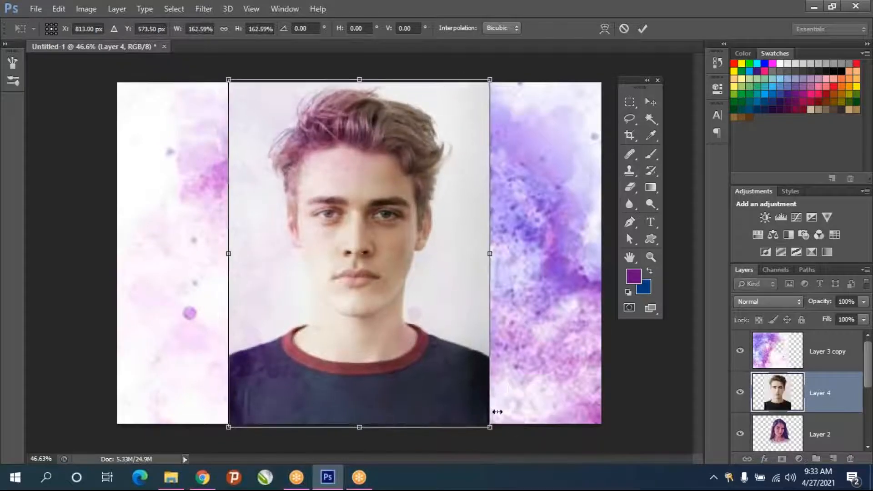
pyautogui.press('Return')
# Activate the Smudge tool with the 59-pixel spatter brush, working close up on the man's cheek
pyautogui.press('r')
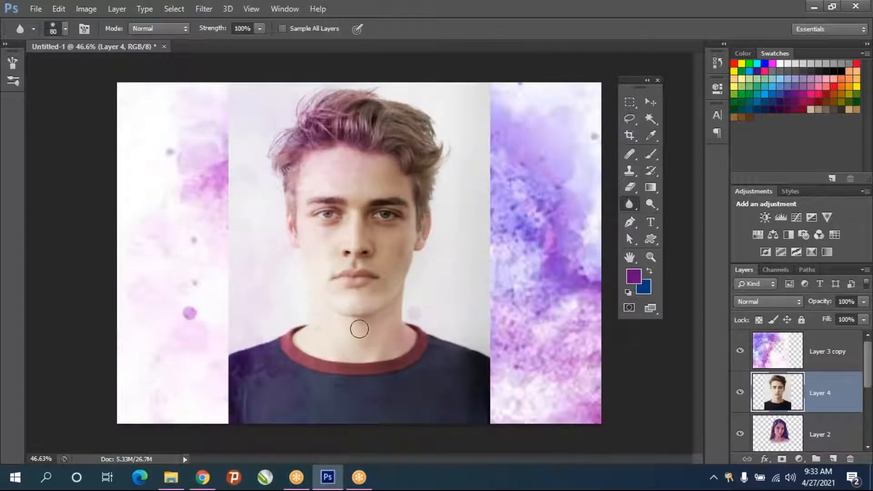
pyautogui.scroll(3, 359, 328)
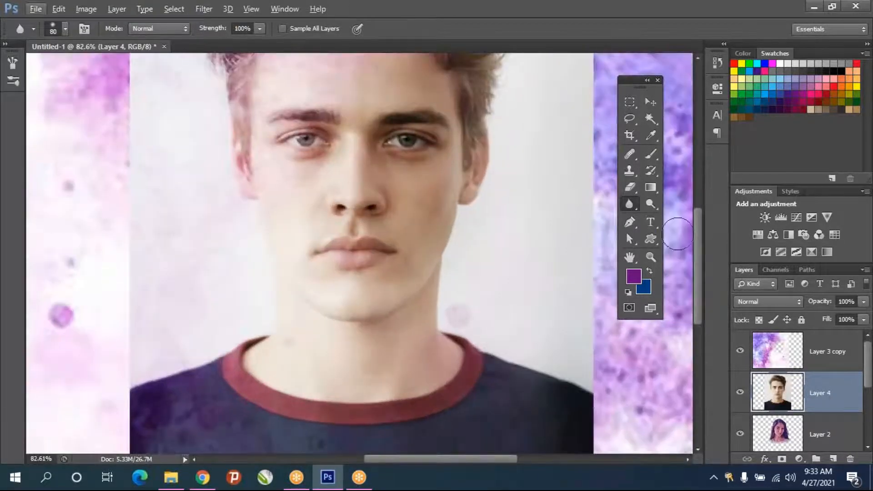
pyautogui.click(632, 202)
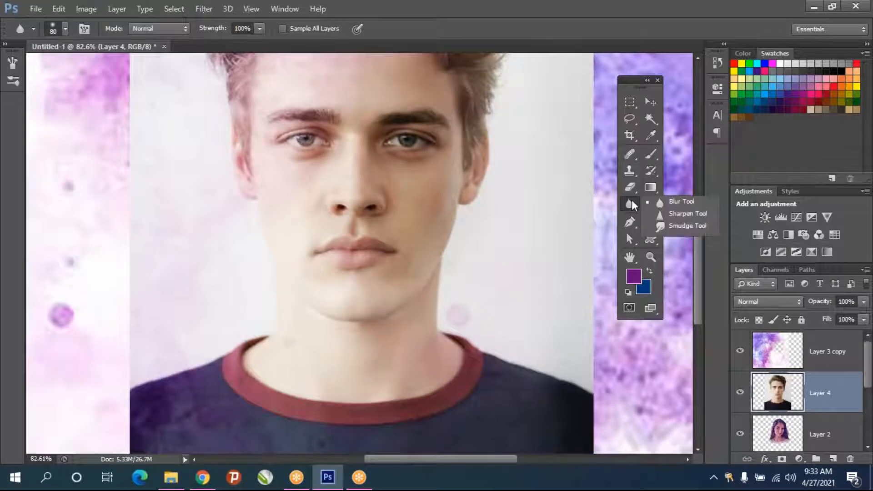
pyautogui.click(680, 226)
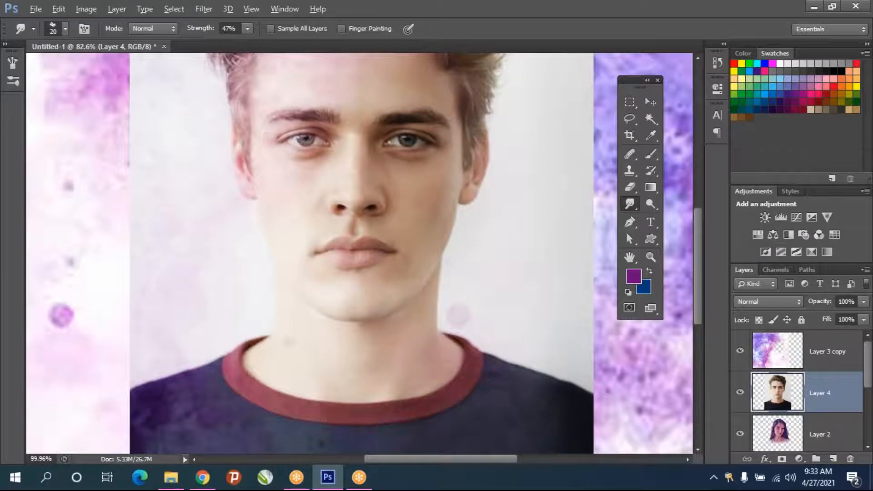
pyautogui.scroll(4, 440, 196)
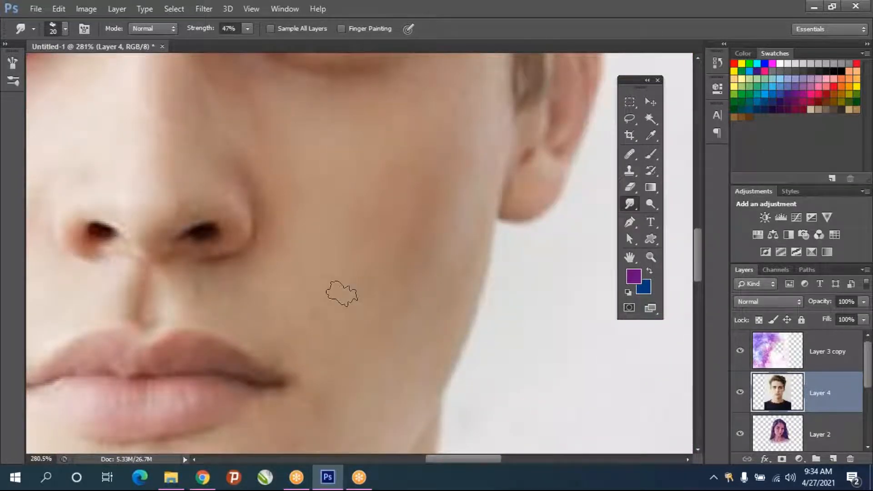
pyautogui.click(66, 28)
pyautogui.click(88, 248)
pyautogui.press('Return')
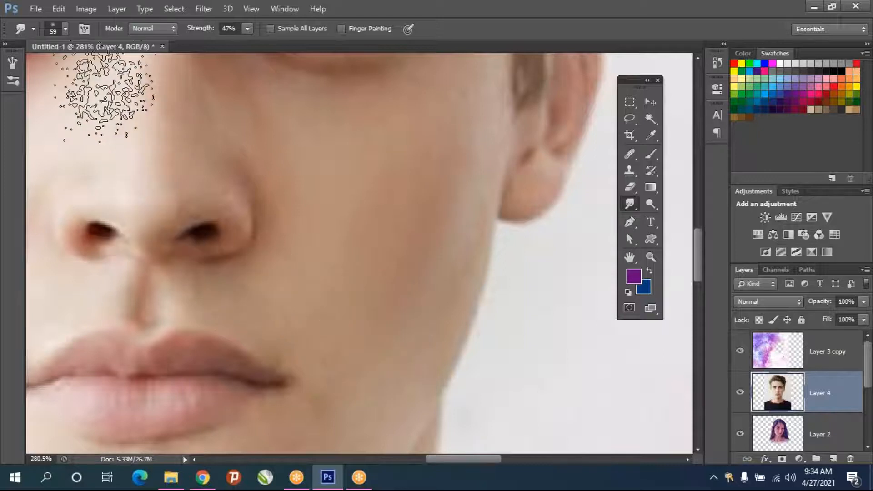
# Smudge the skin of the man's cheek beside his nose with the 33-pixel textured brush at 47% strength
pyautogui.click(64, 25)
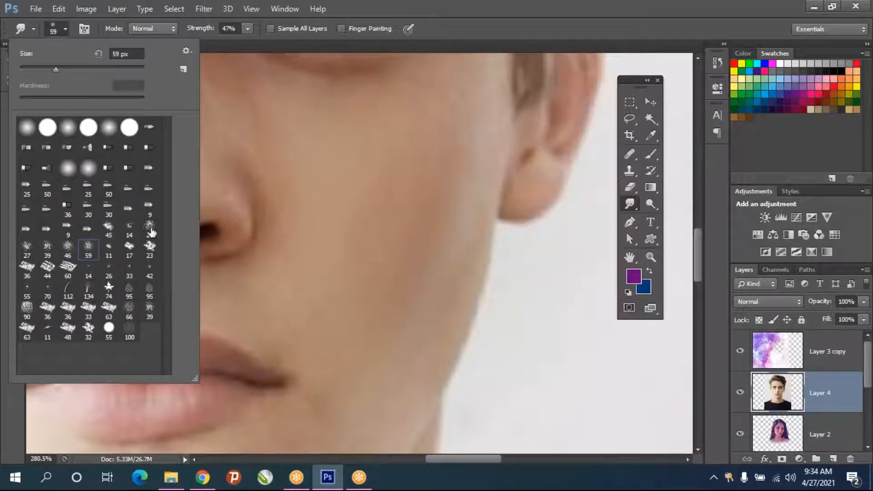
pyautogui.click(90, 314)
pyautogui.press('Return')
pyautogui.moveTo(363, 213)
pyautogui.mouseDown()
pyautogui.moveTo(329, 294)
pyautogui.moveTo(367, 232)
pyautogui.moveTo(397, 276)
pyautogui.mouseUp()
pyautogui.scroll(-1, 369, 257)
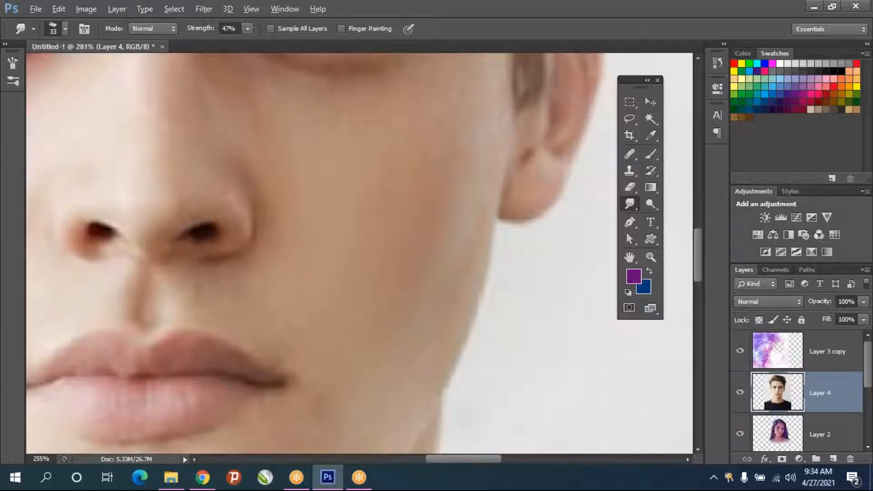
pyautogui.scroll(-2, 371, 246)
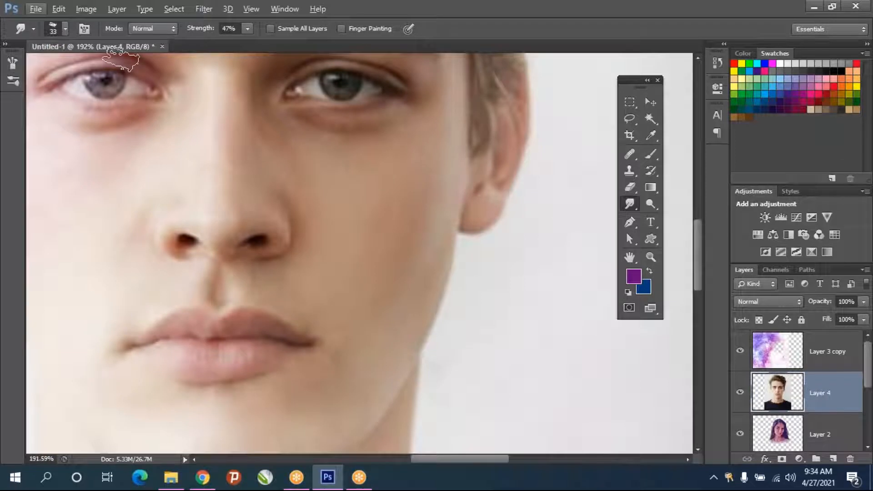
# Change the Smudge brush to the 32-pixel textured tip and apply it to the man's cheek
pyautogui.click(64, 29)
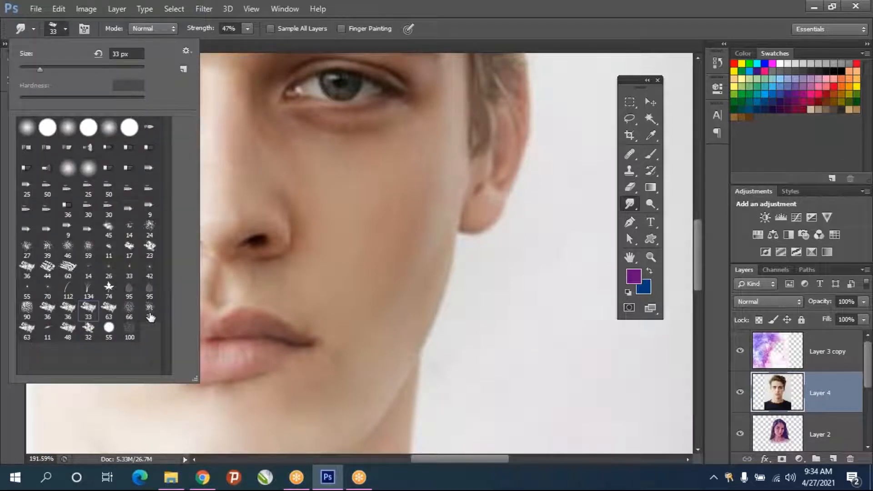
pyautogui.click(84, 334)
pyautogui.click(335, 235)
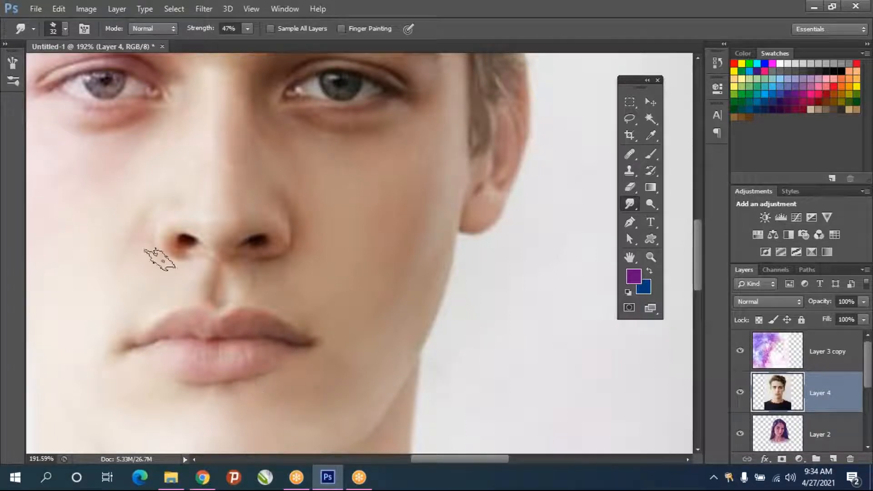
# Set the Smudge tool's strength to 61% and choose the 23-pixel spatter brush tip
pyautogui.click(66, 28)
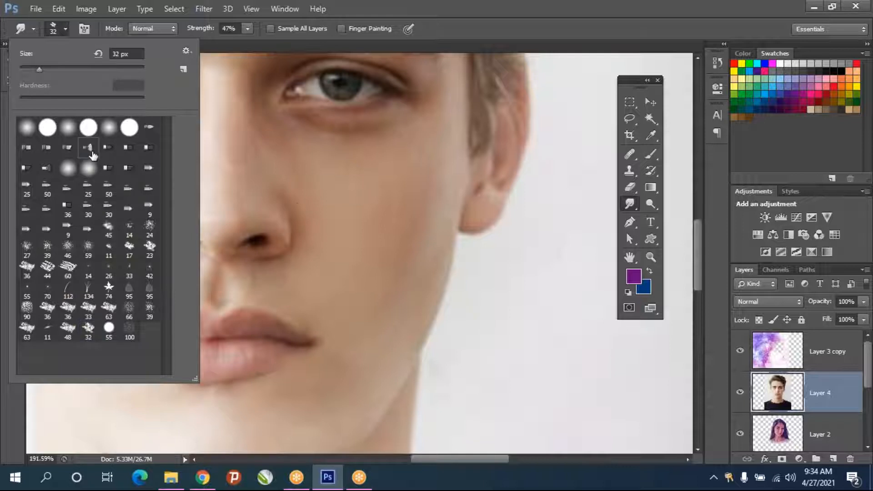
pyautogui.click(292, 147)
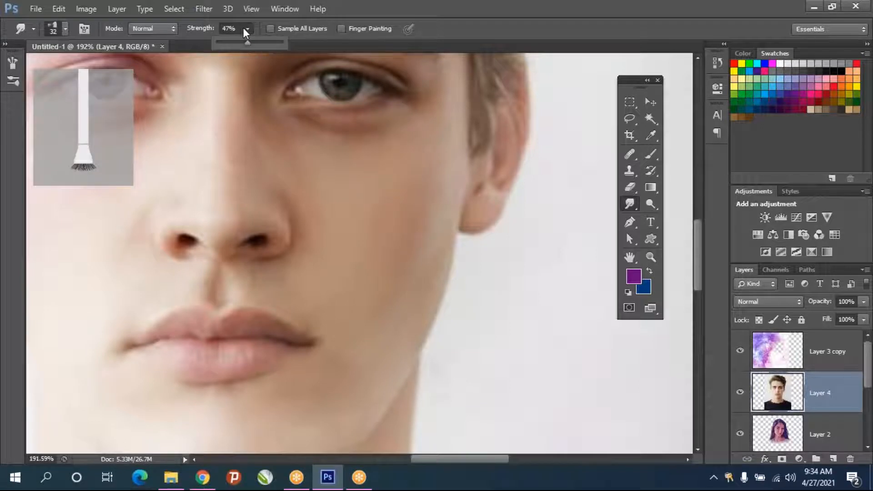
pyautogui.moveTo(247, 42); pyautogui.dragTo(256, 45)
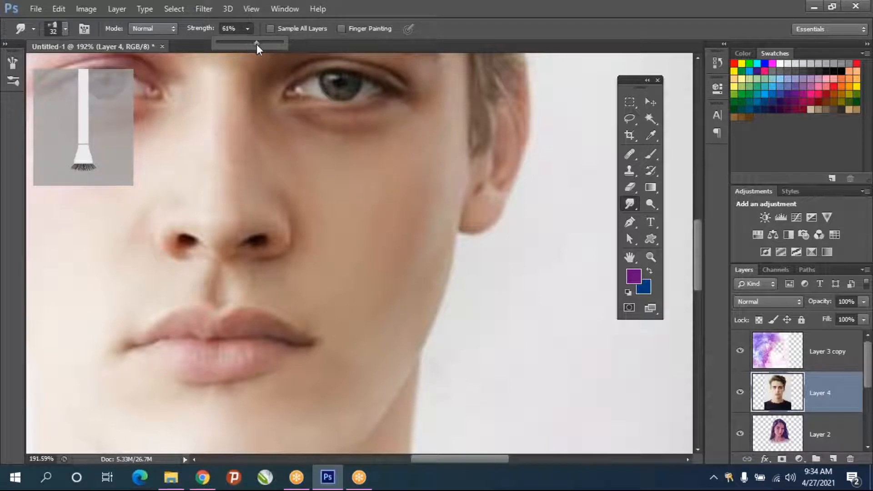
pyautogui.click(65, 29)
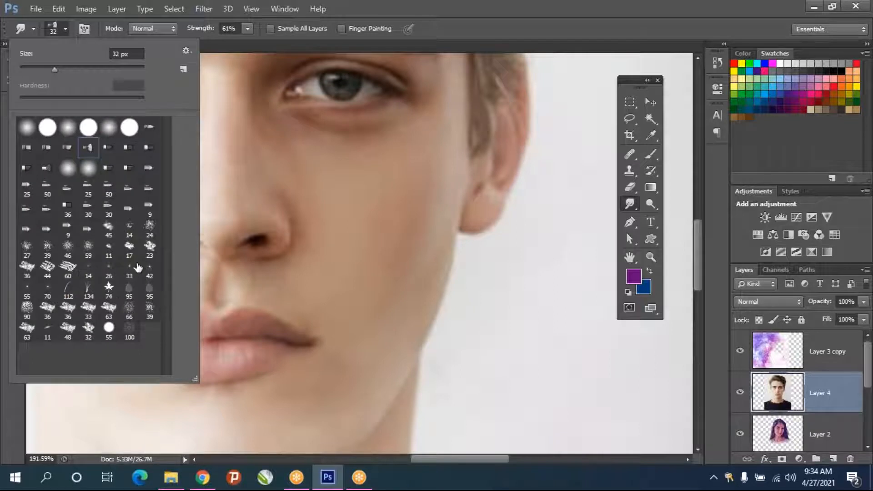
pyautogui.click(151, 249)
pyautogui.click(423, 198)
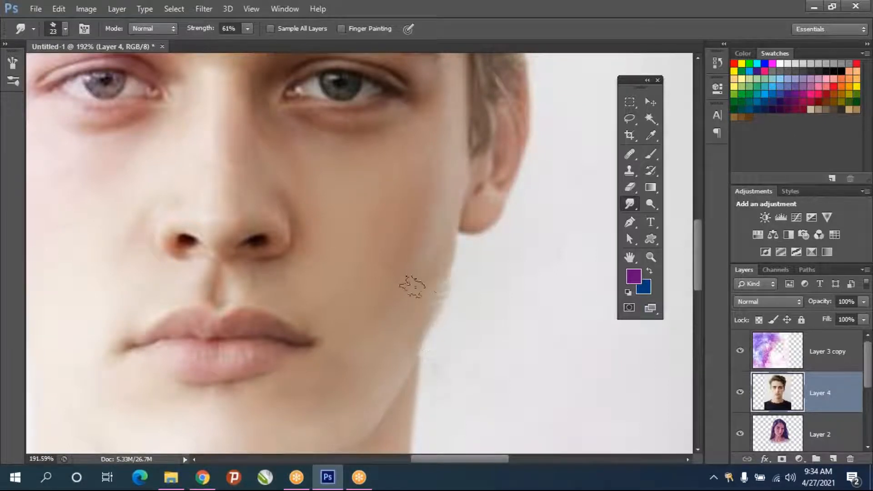
# Try smudging across the edge of the man's cheek and jaw with the spatter brush, and undo the smudging
pyautogui.moveTo(423, 337)
pyautogui.mouseDown()
pyautogui.moveTo(417, 357)
pyautogui.moveTo(352, 378)
pyautogui.mouseUp()
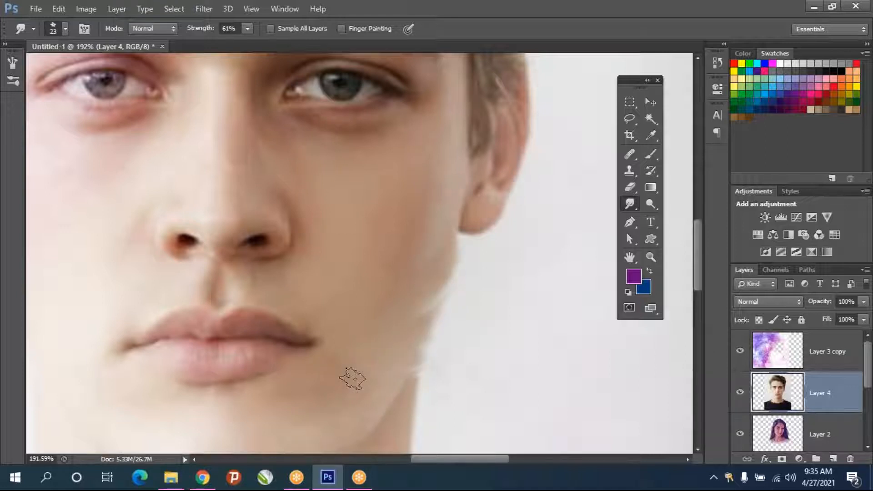
pyautogui.hotkey('ctrl', 'z')
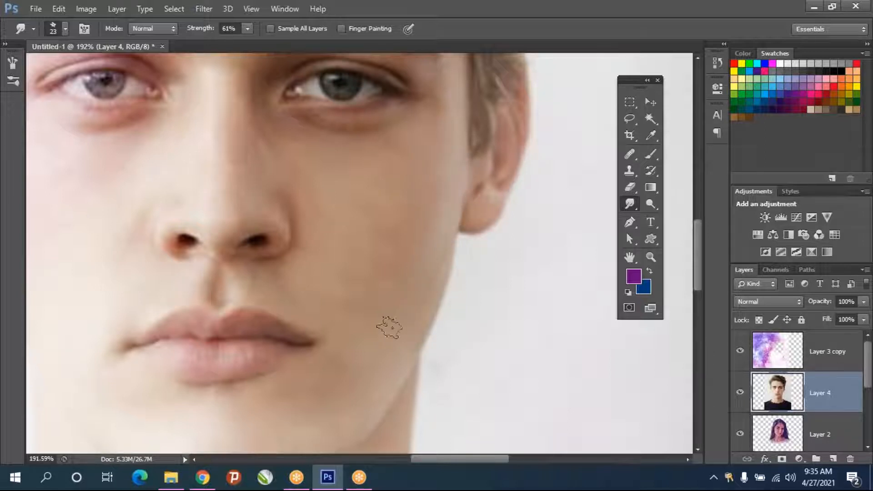
# Hide the Layer 3 copy watercolor overlay so the man's portrait shows without the purple tint
pyautogui.scroll(-3, 331, 296)
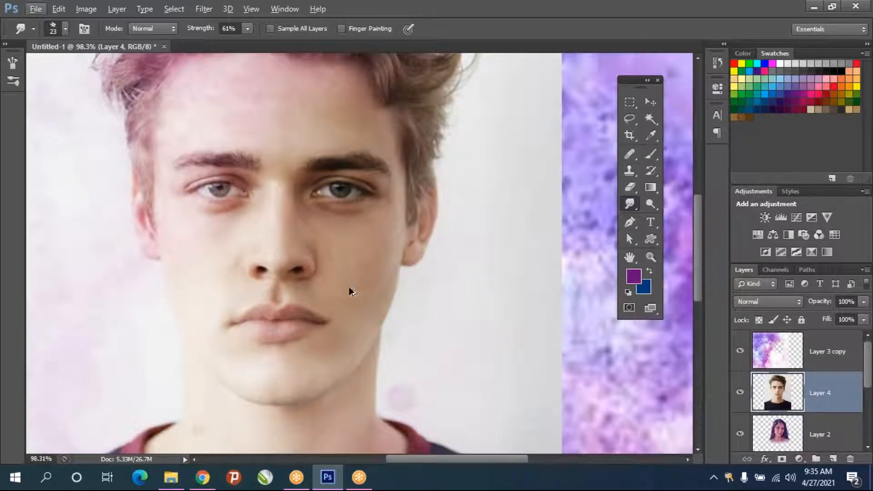
pyautogui.click(348, 326)
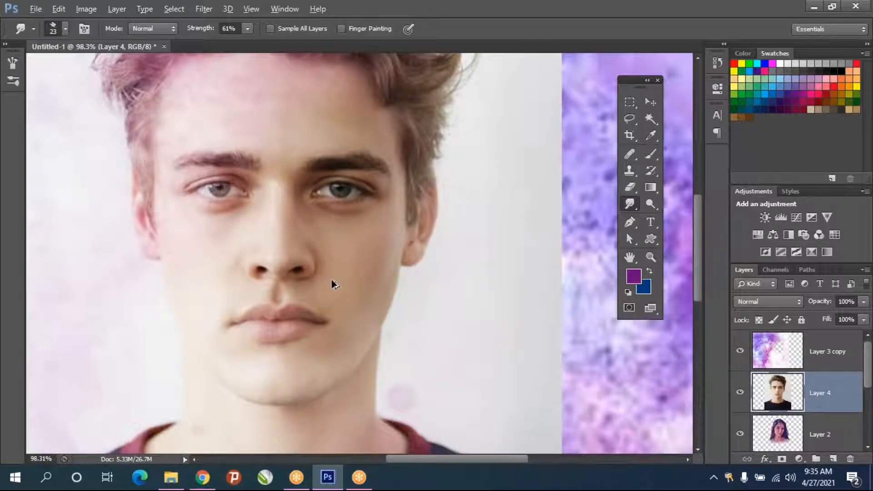
pyautogui.scroll(-2, 345, 292)
pyautogui.scroll(-1, 347, 295)
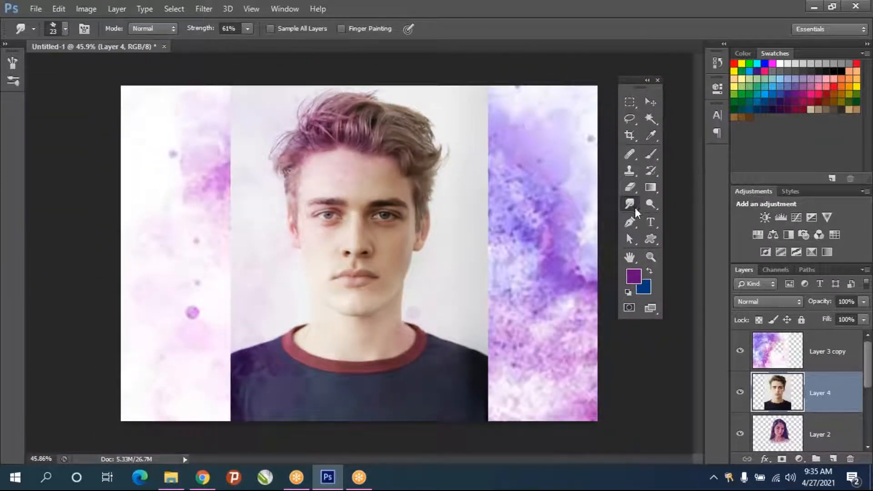
pyautogui.click(742, 352)
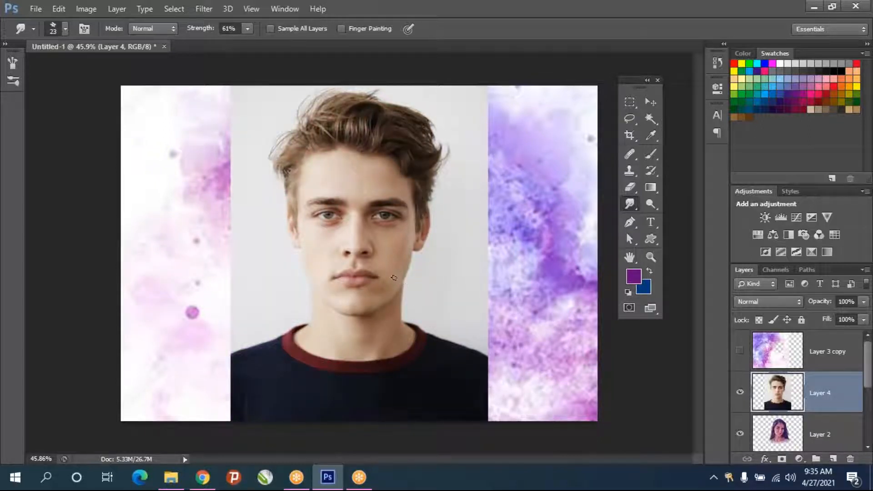
pyautogui.scroll(2, 392, 273)
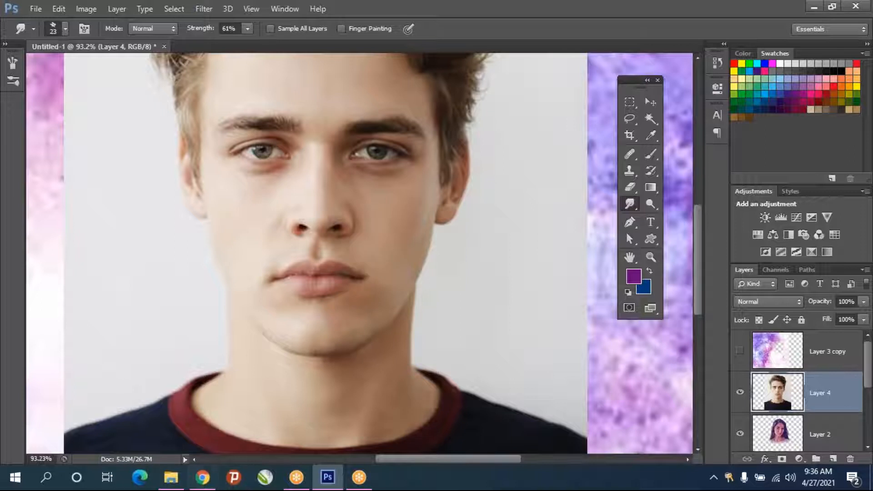
pyautogui.scroll(-4, 366, 207)
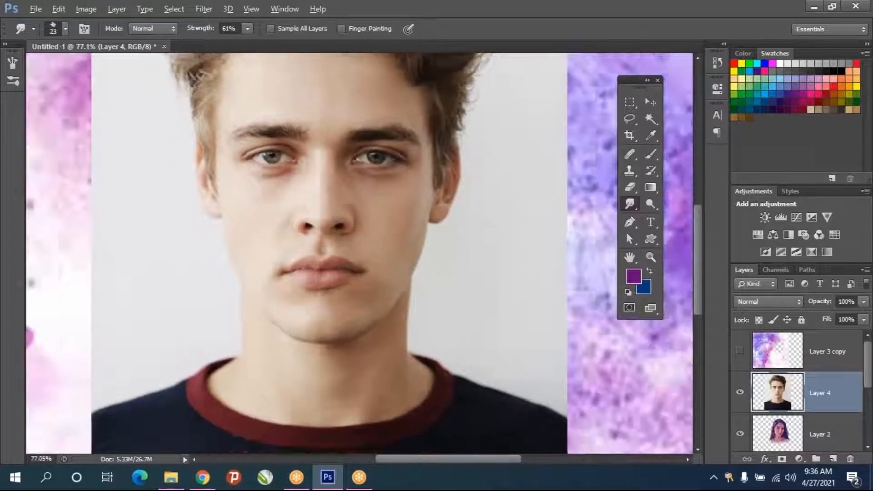
# Switch to the "man images" search in Chrome and remove the face filter from the image results
pyautogui.click(172, 477)
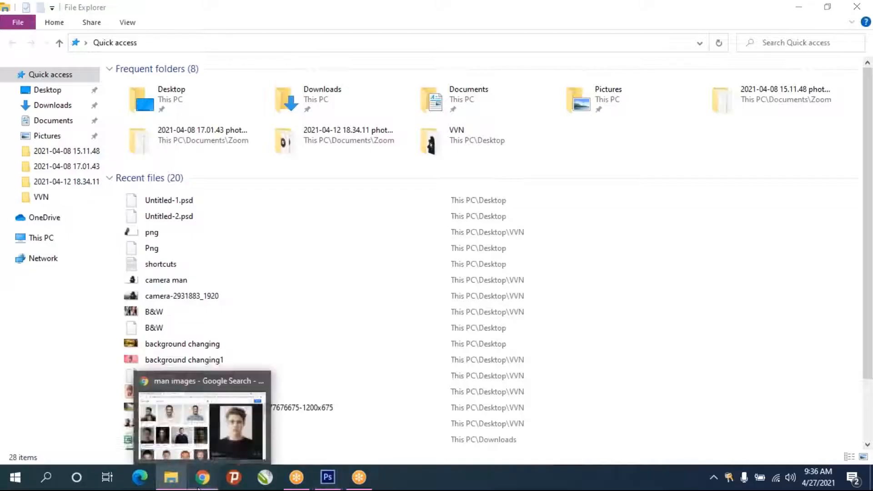
pyautogui.click(202, 477)
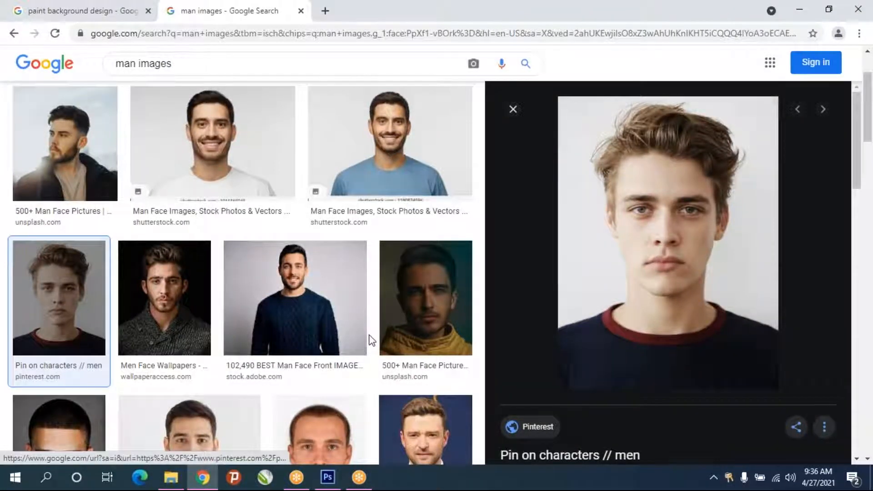
pyautogui.scroll(-5, 366, 339)
pyautogui.scroll(6, 244, 350)
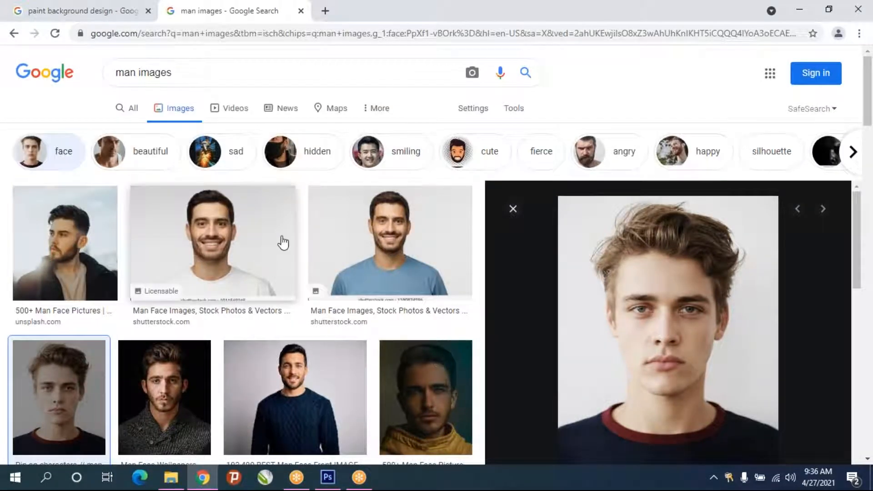
pyautogui.click(301, 158)
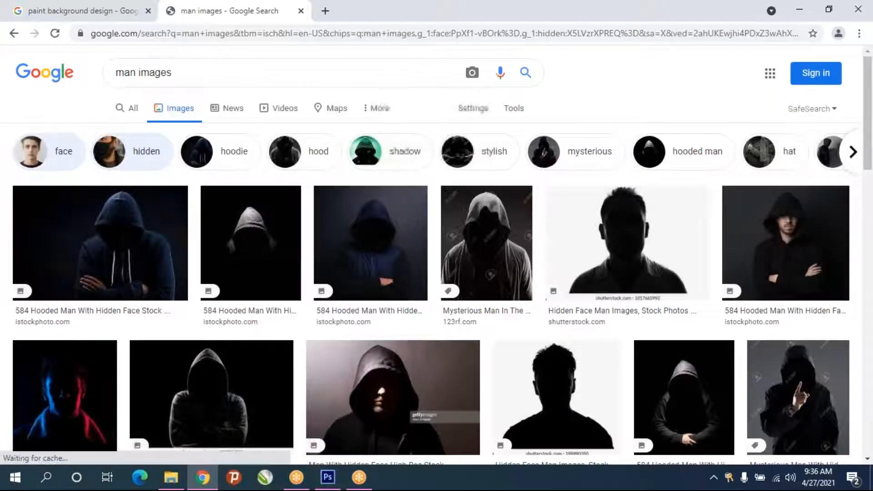
pyautogui.click(131, 171)
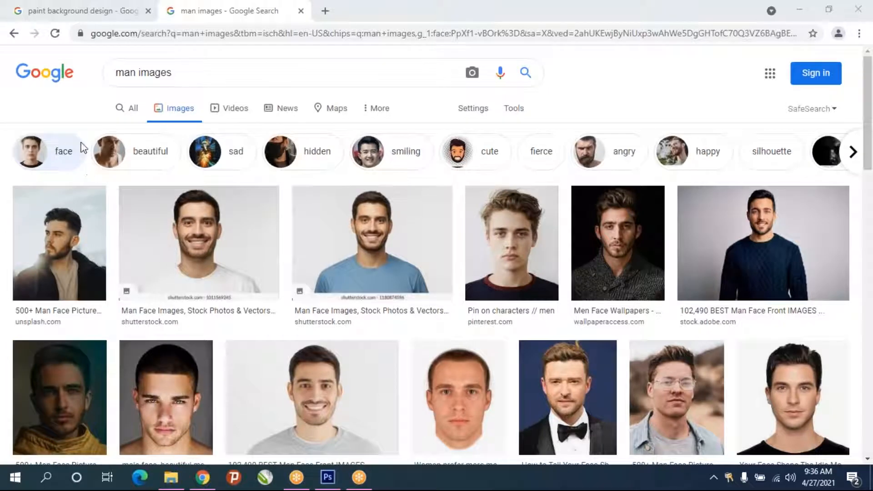
pyautogui.click(56, 144)
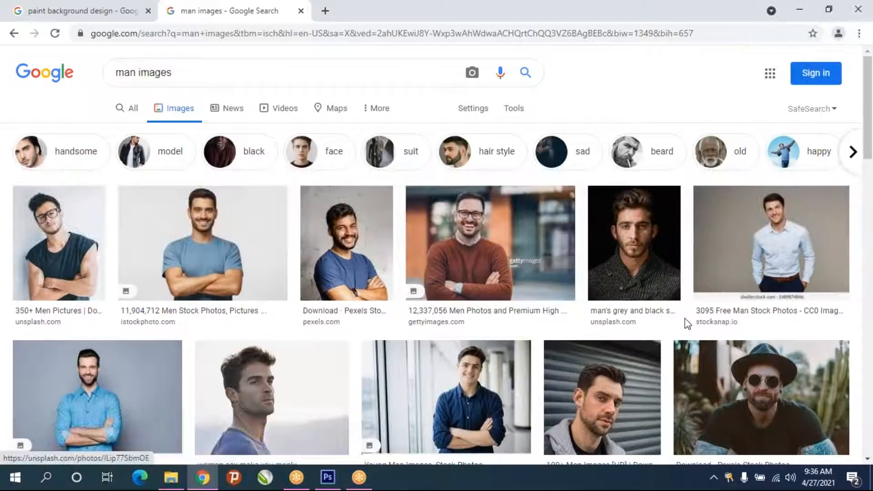
# Find the Pixabay photo of the bearded man in a pink turban, open its preview and look through its related images
pyautogui.scroll(-5, 690, 333)
pyautogui.scroll(-3, 692, 342)
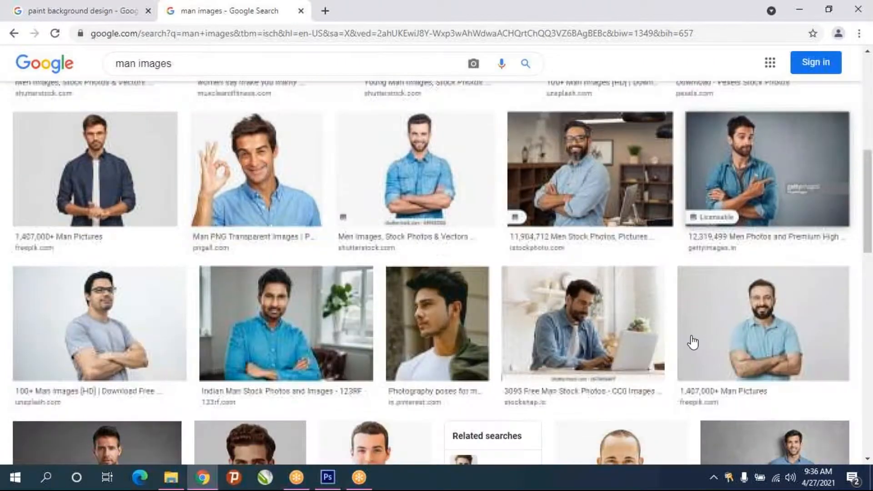
pyautogui.scroll(-3, 693, 341)
pyautogui.scroll(1, 689, 342)
pyautogui.scroll(-3, 688, 339)
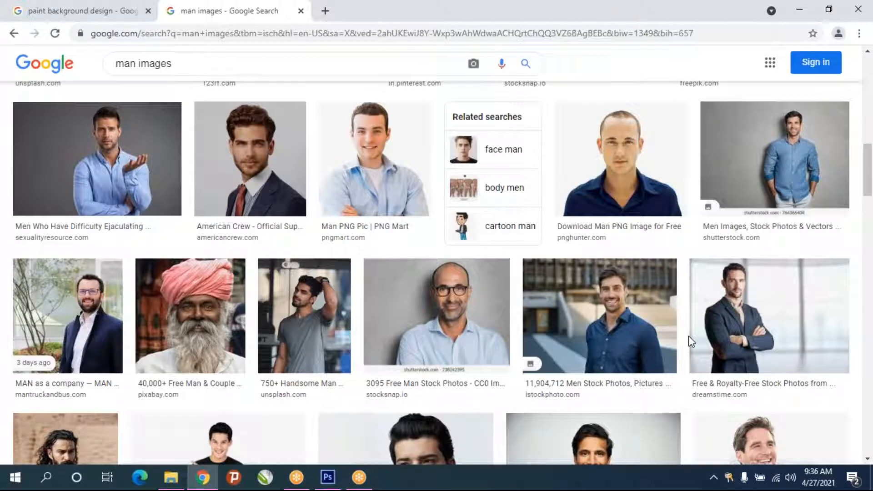
pyautogui.click(231, 339)
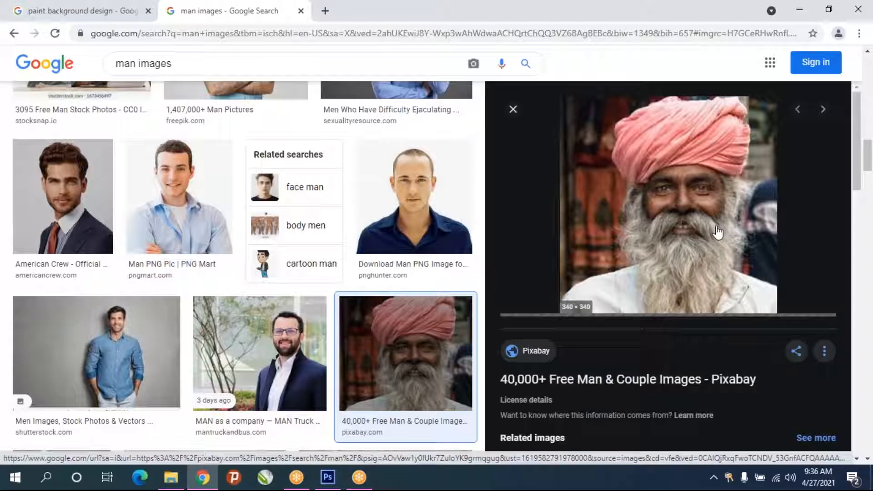
pyautogui.scroll(-7, 709, 357)
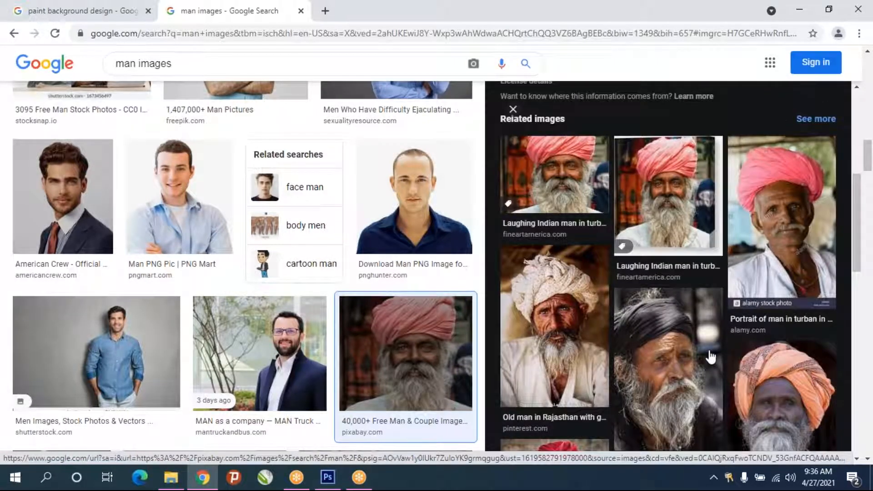
pyautogui.scroll(6, 710, 356)
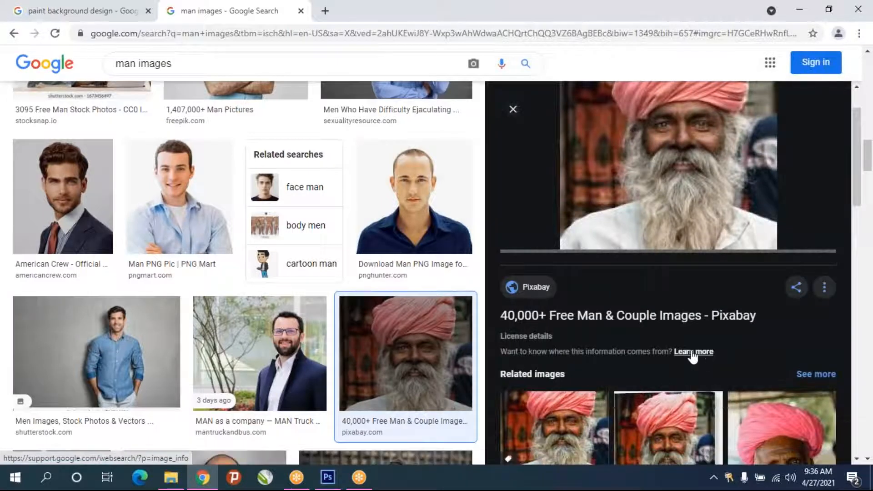
# Copy the previewed Pixabay picture of the bearded man in the pink turban and paste it into the Photoshop document
pyautogui.scroll(-5, 273, 374)
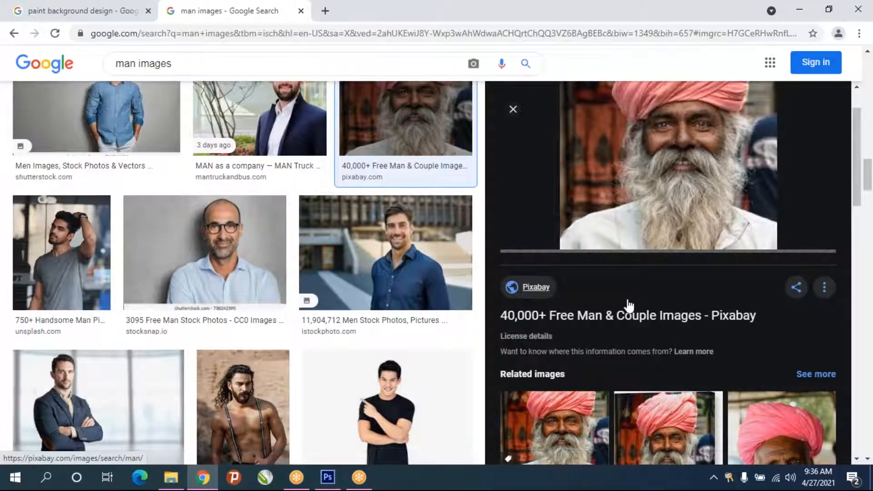
pyautogui.click(780, 486)
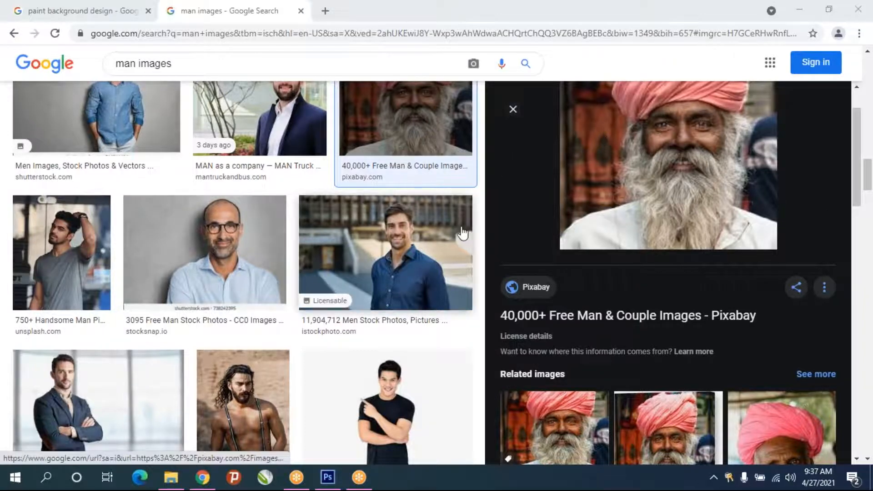
pyautogui.rightClick(602, 170)
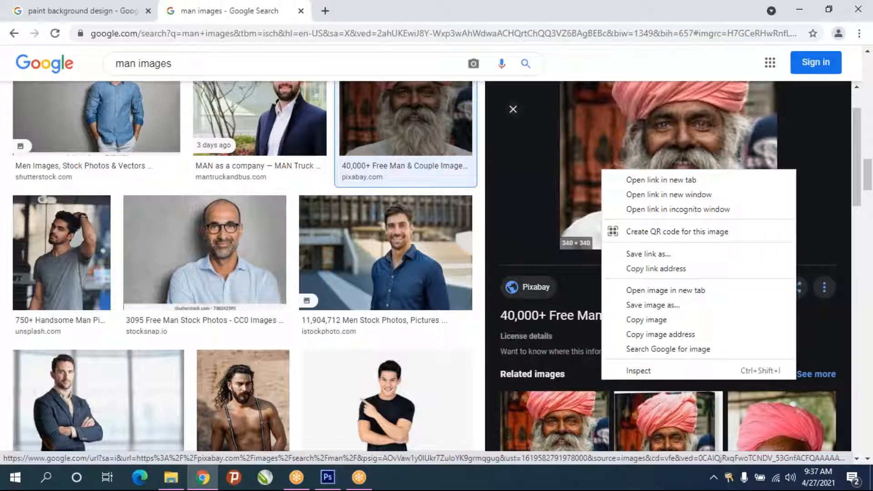
pyautogui.click(676, 320)
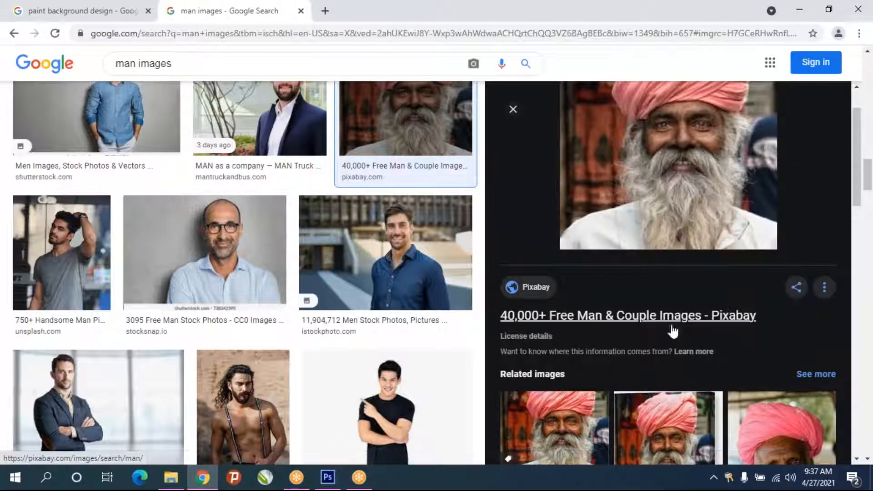
pyautogui.click(322, 480)
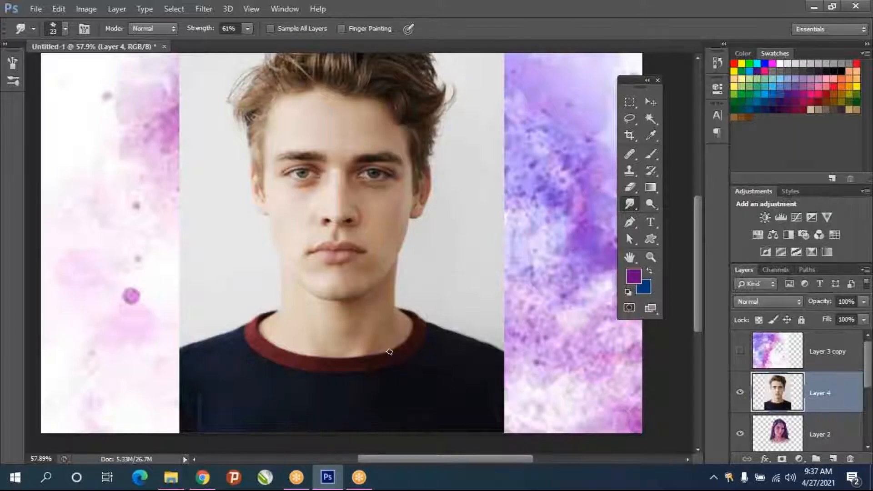
pyautogui.hotkey('ctrl', 'v')
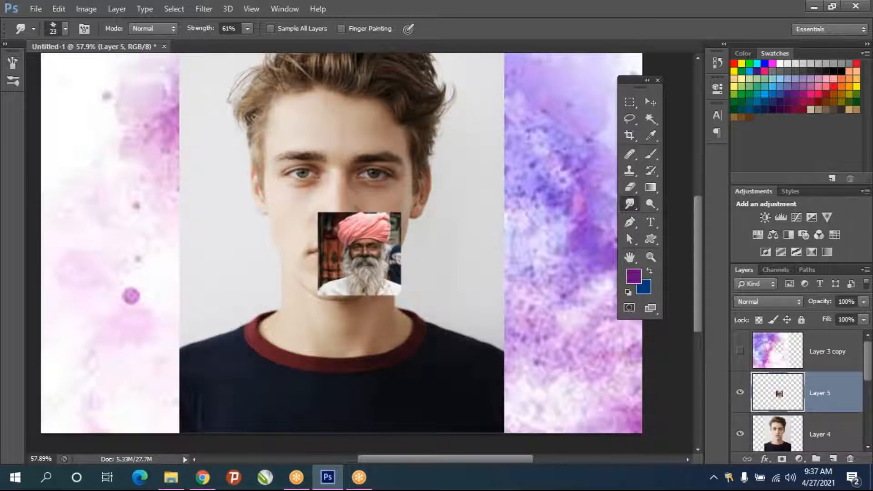
# Scale the pasted turbaned man's picture up to about 537% so it covers most of the canvas
pyautogui.hotkey('ctrl', 't')
pyautogui.moveTo(401, 295); pyautogui.dragTo(637, 439)
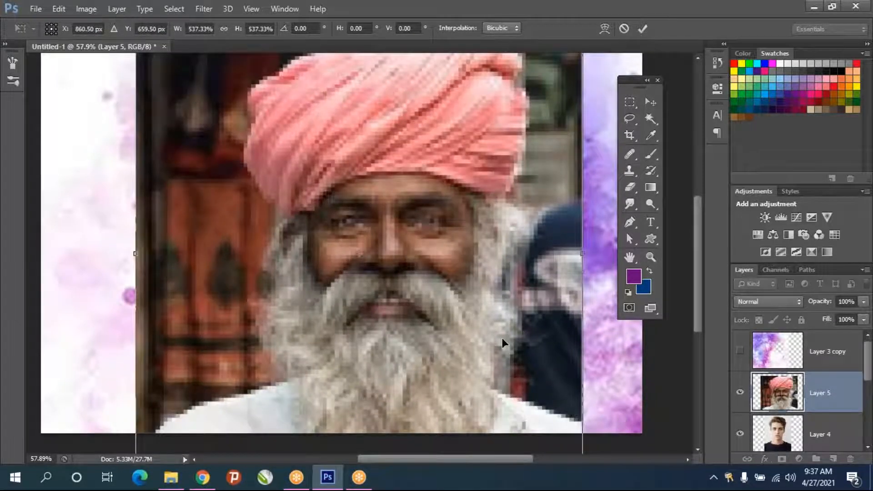
pyautogui.press('Return')
pyautogui.press('r')
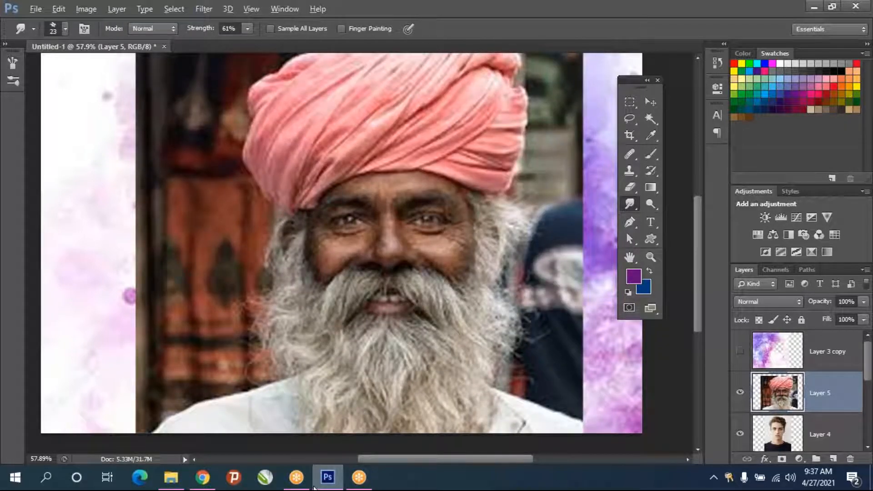
# In Chrome, filter the man images results to Large size, and narrow the search with the "black" suggestion
pyautogui.click(203, 477)
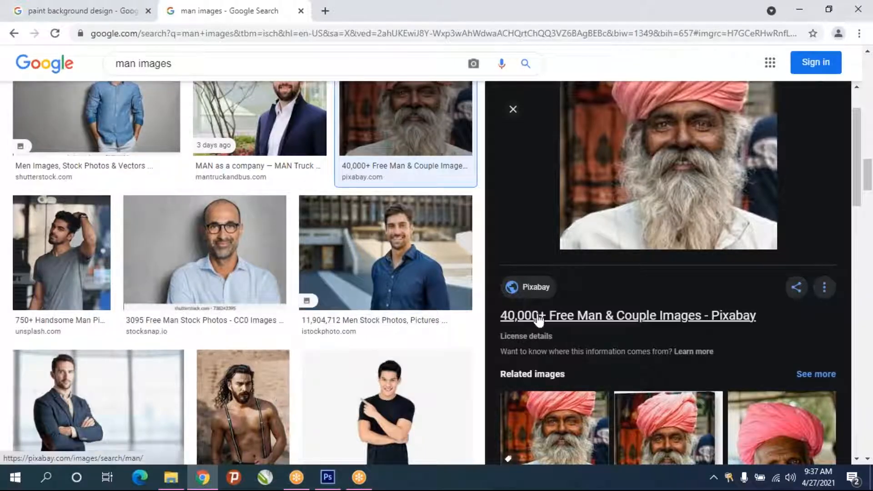
pyautogui.scroll(-10, 272, 177)
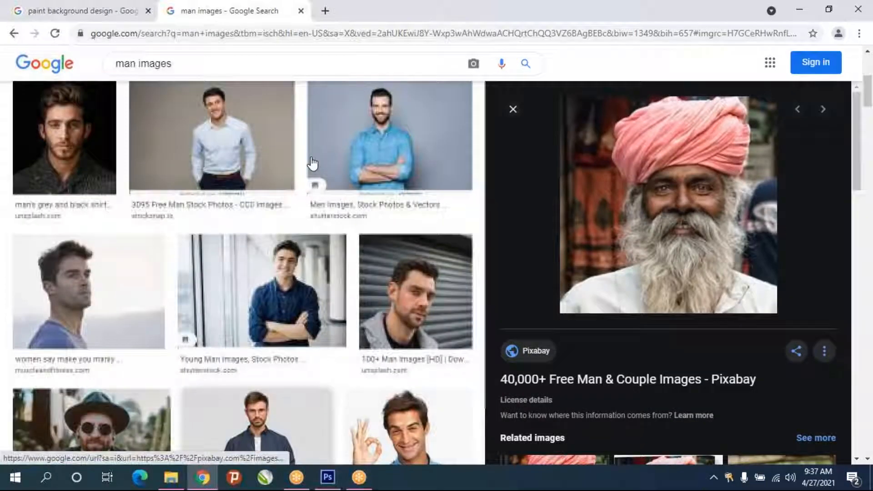
pyautogui.scroll(10, 312, 162)
pyautogui.click(510, 111)
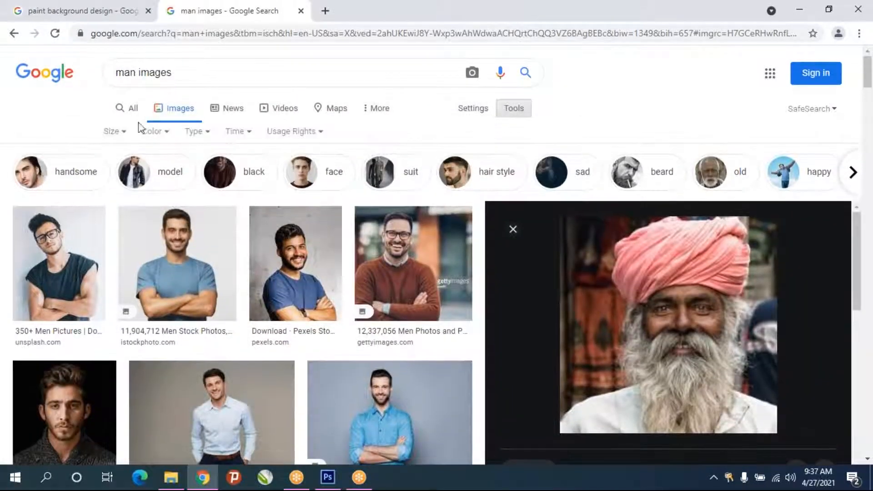
pyautogui.click(115, 131)
pyautogui.click(111, 178)
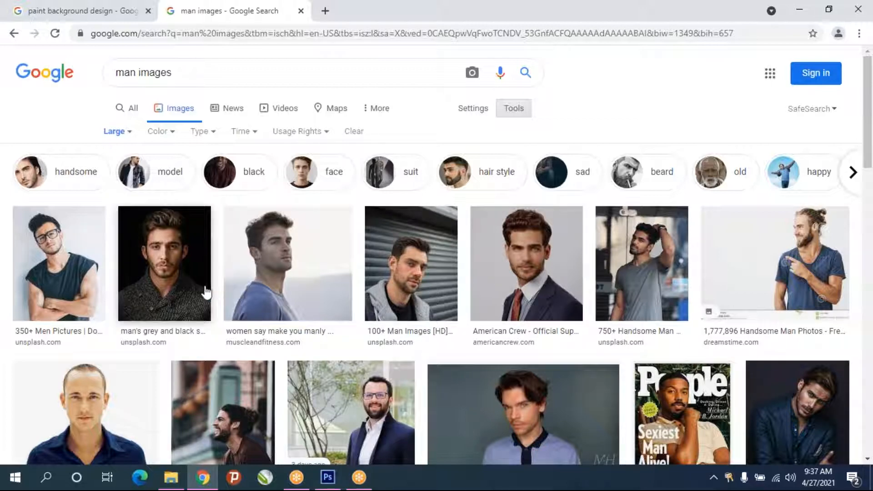
pyautogui.click(249, 175)
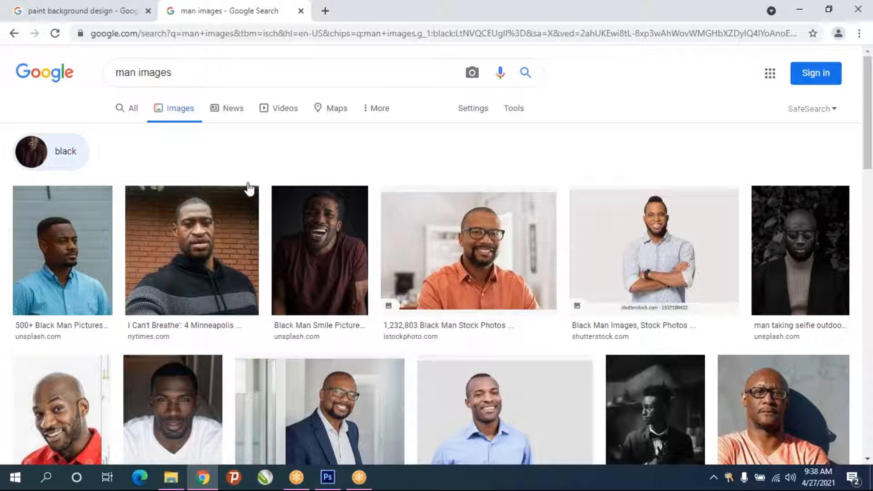
# Copy the Unsplash picture of the man in the blue striped shirt and paste it into the Photoshop document
pyautogui.click(91, 269)
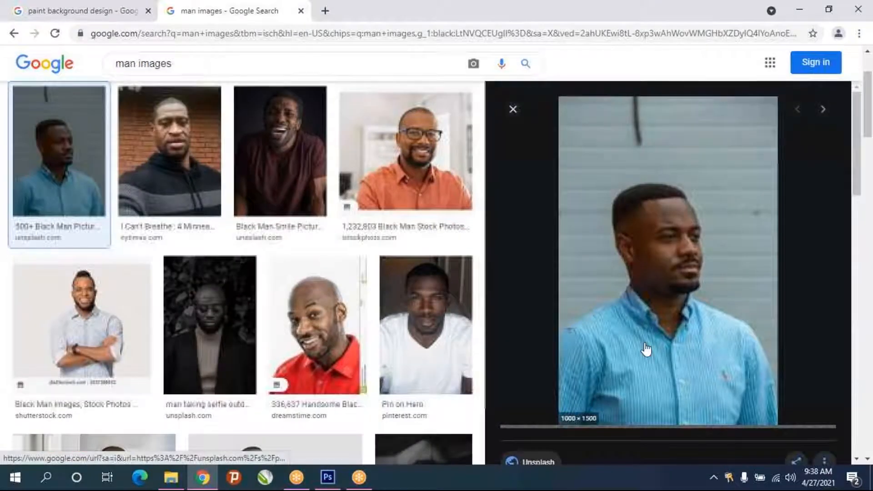
pyautogui.rightClick(703, 234)
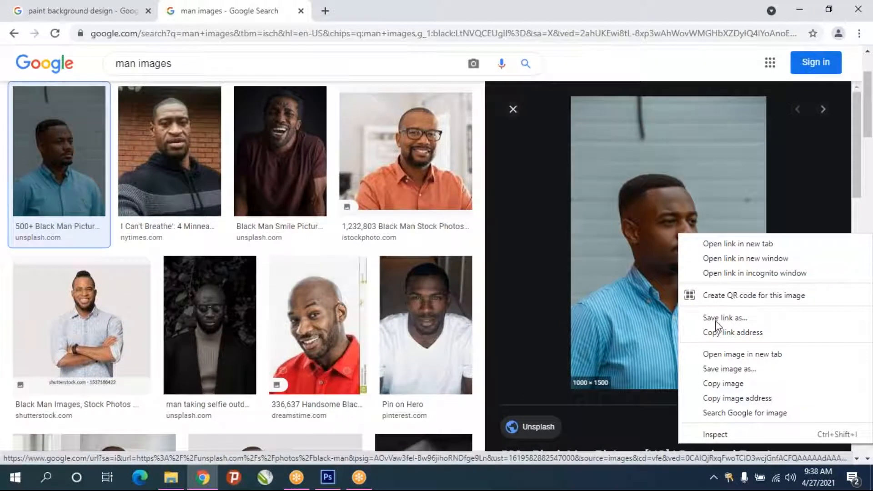
pyautogui.click(718, 384)
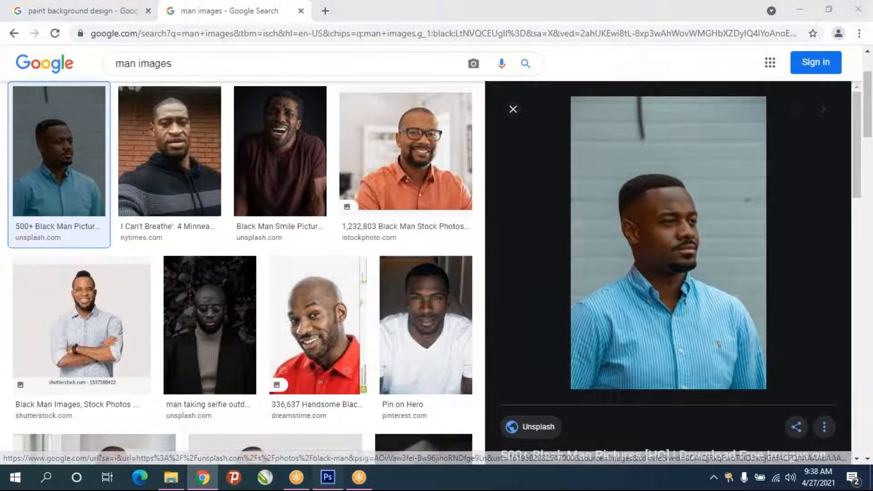
pyautogui.click(328, 477)
pyautogui.hotkey('ctrl', 'v')
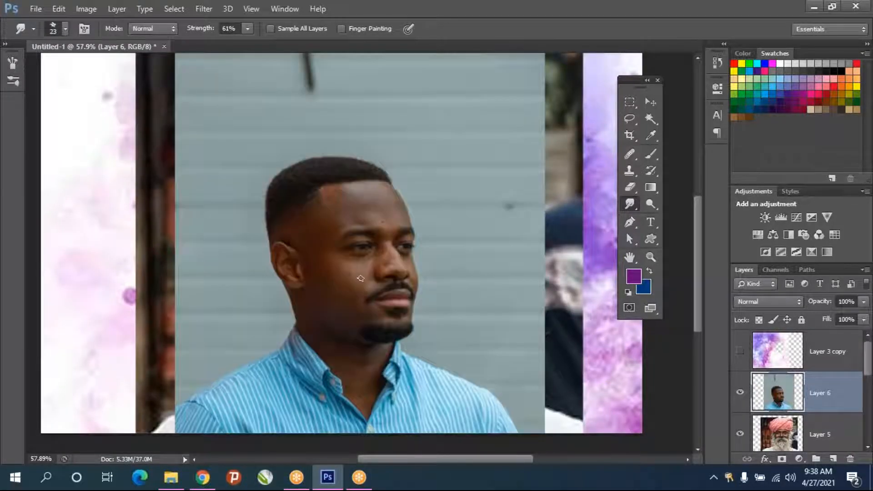
# Activate the Dodge tool and set its brush size to 90 px for working on the pasted man's face
pyautogui.scroll(-1, 341, 241)
pyautogui.scroll(3, 341, 241)
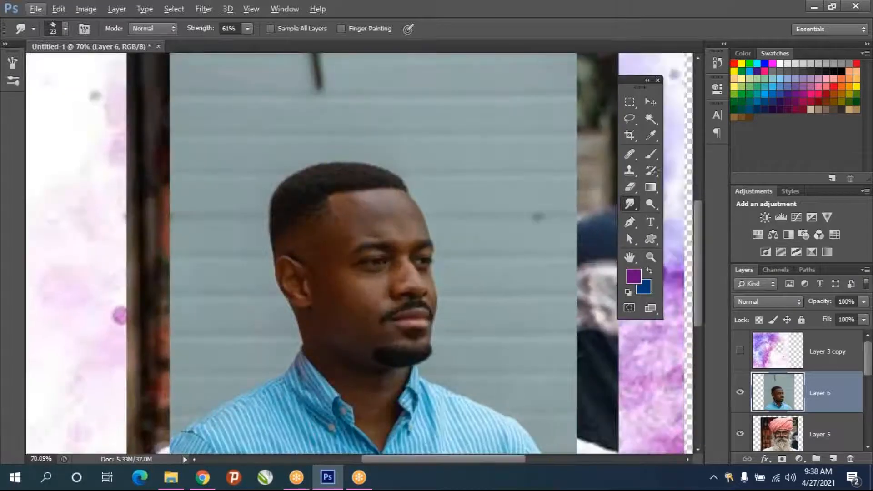
pyautogui.scroll(2, 370, 356)
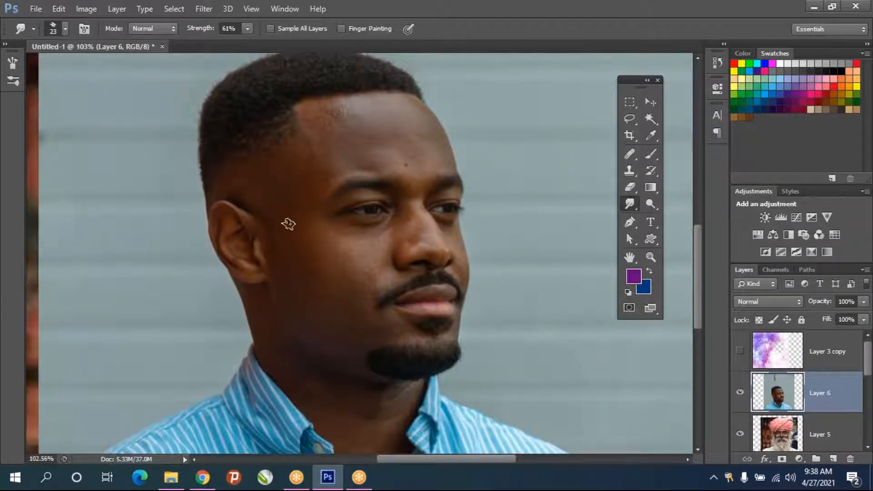
pyautogui.scroll(-3, 289, 223)
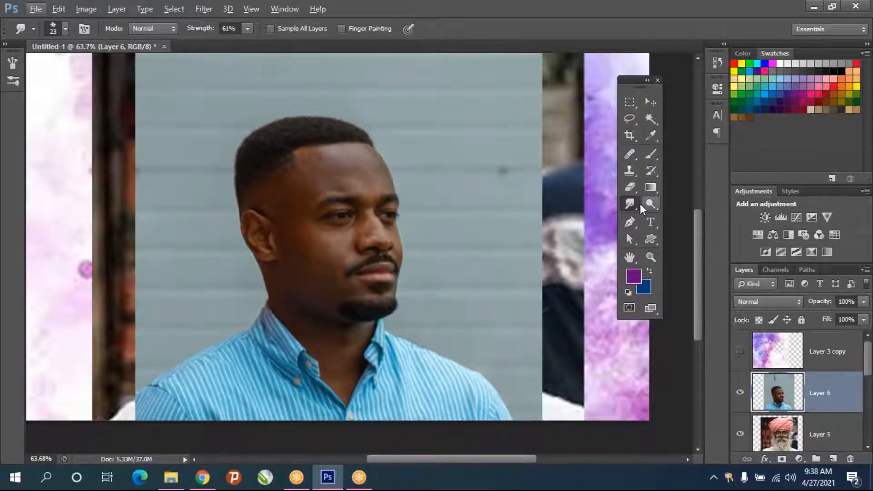
pyautogui.moveTo(650, 208); pyautogui.dragTo(687, 204)
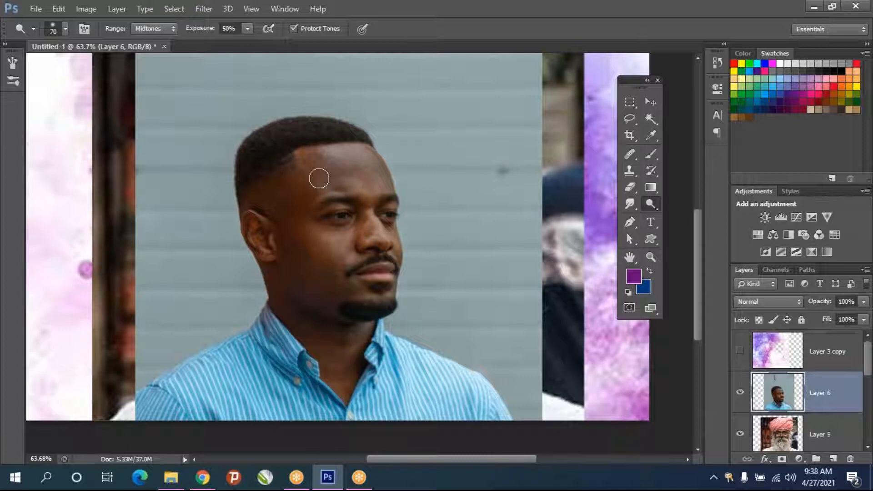
pyautogui.press('[')
pyautogui.press('[')
pyautogui.press('[')
pyautogui.click(67, 29)
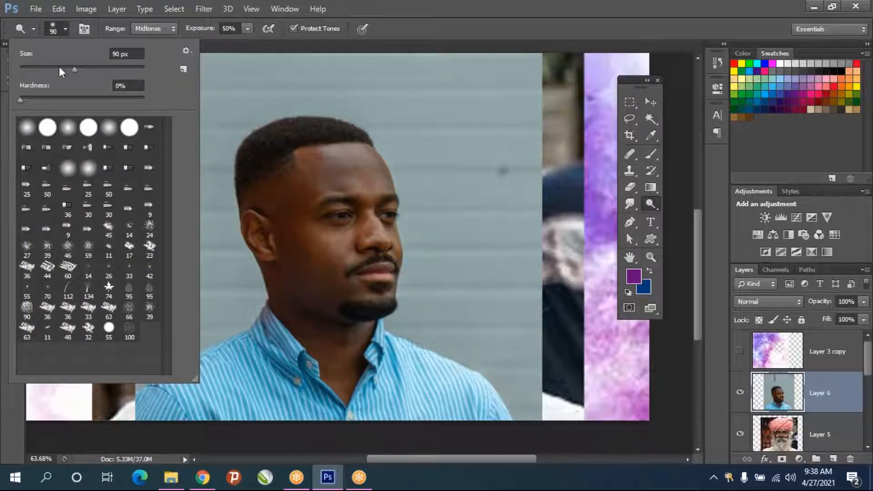
pyautogui.click(339, 166)
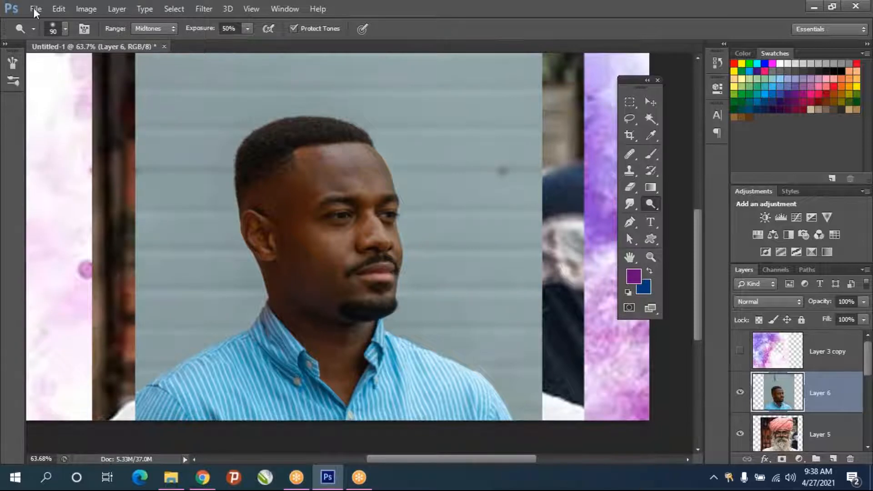
# Try lightening the man's cheek and forehead with the Dodge tool, and undo the strokes
pyautogui.moveTo(316, 267)
pyautogui.mouseDown()
pyautogui.moveTo(312, 232)
pyautogui.moveTo(332, 255)
pyautogui.moveTo(321, 253)
pyautogui.moveTo(357, 236)
pyautogui.moveTo(318, 272)
pyautogui.moveTo(310, 245)
pyautogui.moveTo(337, 273)
pyautogui.moveTo(338, 298)
pyautogui.moveTo(289, 241)
pyautogui.moveTo(295, 267)
pyautogui.moveTo(291, 206)
pyautogui.moveTo(265, 187)
pyautogui.moveTo(299, 167)
pyautogui.moveTo(302, 183)
pyautogui.moveTo(321, 163)
pyautogui.moveTo(331, 189)
pyautogui.moveTo(361, 171)
pyautogui.moveTo(361, 148)
pyautogui.moveTo(359, 164)
pyautogui.moveTo(384, 185)
pyautogui.moveTo(338, 168)
pyautogui.mouseUp()
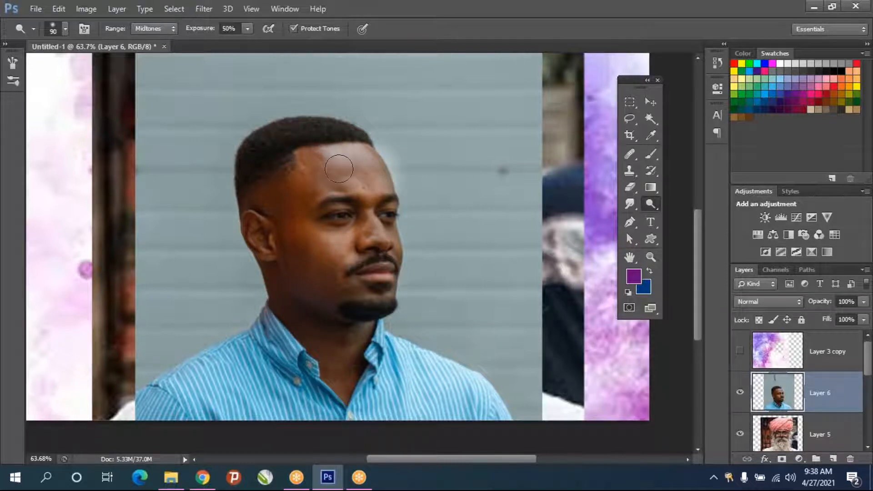
pyautogui.hotkey('ctrl', 'z')
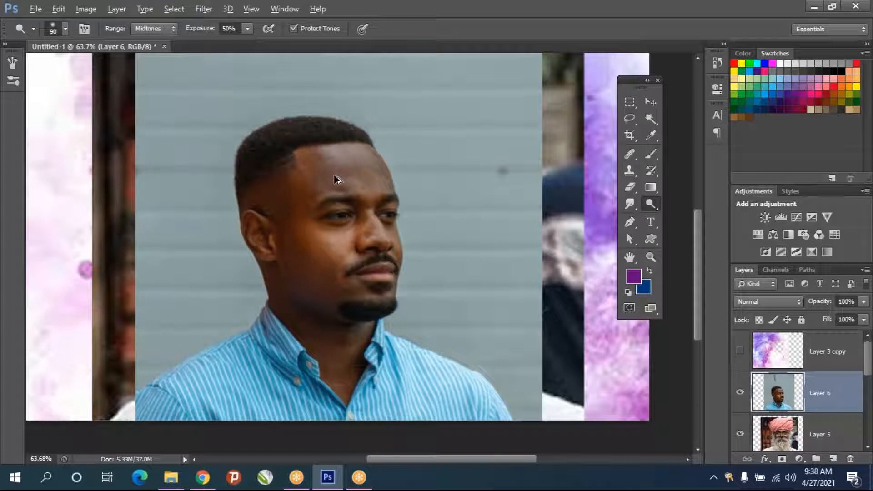
pyautogui.hotkey('ctrl', 'alt', 'z')
# Duplicate the blue-shirted man's layer and lighten his forehead, cheeks and jaw on the copy with the Dodge tool
pyautogui.hotkey('ctrl', 'j')
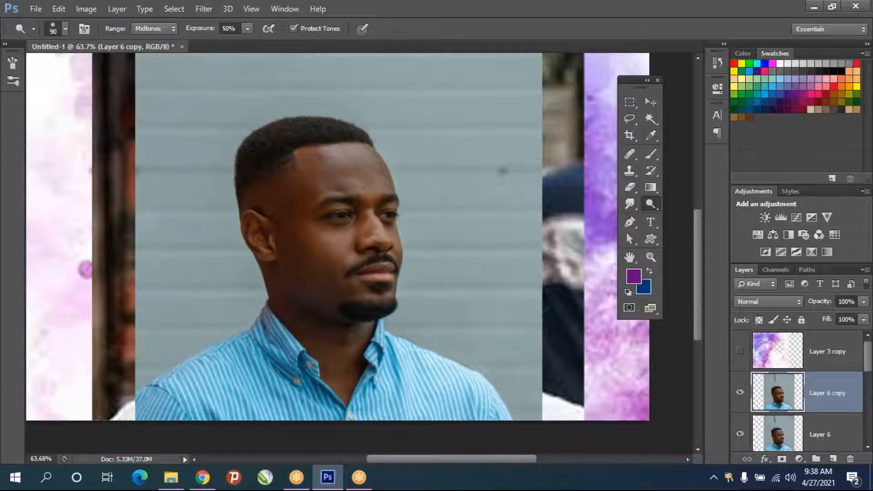
pyautogui.moveTo(327, 176)
pyautogui.mouseDown()
pyautogui.moveTo(309, 196)
pyautogui.moveTo(346, 186)
pyautogui.moveTo(326, 179)
pyautogui.moveTo(333, 182)
pyautogui.moveTo(324, 166)
pyautogui.moveTo(309, 186)
pyautogui.moveTo(315, 152)
pyautogui.moveTo(295, 204)
pyautogui.moveTo(338, 181)
pyautogui.moveTo(360, 184)
pyautogui.moveTo(334, 182)
pyautogui.moveTo(336, 158)
pyautogui.moveTo(317, 185)
pyautogui.moveTo(343, 155)
pyautogui.moveTo(345, 170)
pyautogui.moveTo(363, 181)
pyautogui.moveTo(366, 166)
pyautogui.moveTo(376, 167)
pyautogui.moveTo(380, 179)
pyautogui.moveTo(370, 164)
pyautogui.moveTo(389, 184)
pyautogui.moveTo(363, 166)
pyautogui.moveTo(305, 166)
pyautogui.moveTo(298, 221)
pyautogui.mouseUp()
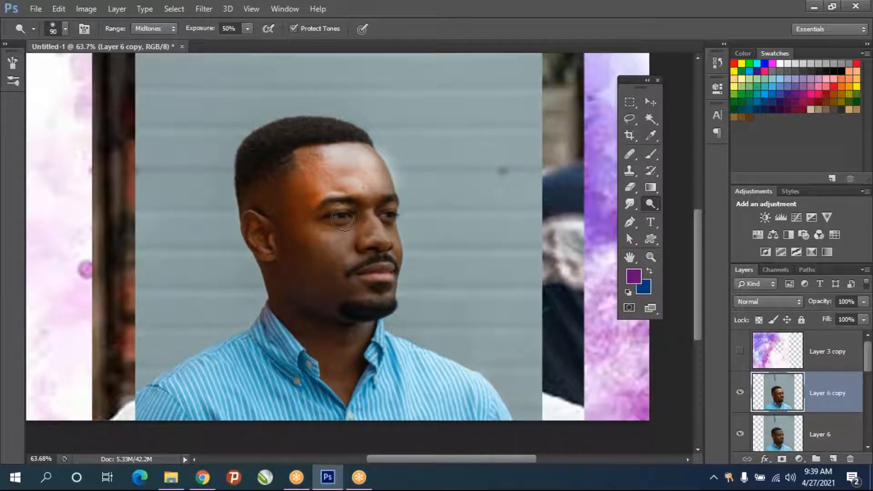
pyautogui.moveTo(283, 218)
pyautogui.mouseDown()
pyautogui.moveTo(289, 235)
pyautogui.moveTo(269, 246)
pyautogui.moveTo(339, 240)
pyautogui.moveTo(333, 274)
pyautogui.moveTo(342, 251)
pyautogui.moveTo(339, 271)
pyautogui.moveTo(356, 247)
pyautogui.moveTo(348, 268)
pyautogui.moveTo(320, 270)
pyautogui.moveTo(316, 283)
pyautogui.moveTo(339, 277)
pyautogui.moveTo(356, 292)
pyautogui.moveTo(348, 294)
pyautogui.moveTo(337, 283)
pyautogui.moveTo(367, 290)
pyautogui.moveTo(311, 298)
pyautogui.moveTo(306, 279)
pyautogui.moveTo(326, 286)
pyautogui.moveTo(328, 277)
pyautogui.moveTo(297, 240)
pyautogui.moveTo(300, 296)
pyautogui.moveTo(345, 321)
pyautogui.moveTo(294, 303)
pyautogui.moveTo(282, 283)
pyautogui.moveTo(294, 306)
pyautogui.moveTo(282, 280)
pyautogui.moveTo(302, 319)
pyautogui.moveTo(373, 325)
pyautogui.moveTo(353, 339)
pyautogui.moveTo(374, 323)
pyautogui.moveTo(339, 352)
pyautogui.moveTo(310, 318)
pyautogui.moveTo(342, 336)
pyautogui.moveTo(303, 297)
pyautogui.moveTo(260, 232)
pyautogui.moveTo(259, 248)
pyautogui.moveTo(307, 242)
pyautogui.moveTo(374, 207)
pyautogui.moveTo(390, 236)
pyautogui.moveTo(387, 269)
pyautogui.moveTo(378, 240)
pyautogui.moveTo(382, 296)
pyautogui.moveTo(359, 282)
pyautogui.moveTo(383, 267)
pyautogui.moveTo(359, 275)
pyautogui.moveTo(383, 287)
pyautogui.moveTo(379, 300)
pyautogui.moveTo(356, 305)
pyautogui.moveTo(367, 281)
pyautogui.moveTo(353, 291)
pyautogui.moveTo(392, 196)
pyautogui.moveTo(383, 204)
pyautogui.moveTo(390, 284)
pyautogui.moveTo(378, 321)
pyautogui.moveTo(360, 312)
pyautogui.moveTo(382, 271)
pyautogui.moveTo(314, 298)
pyautogui.mouseUp()
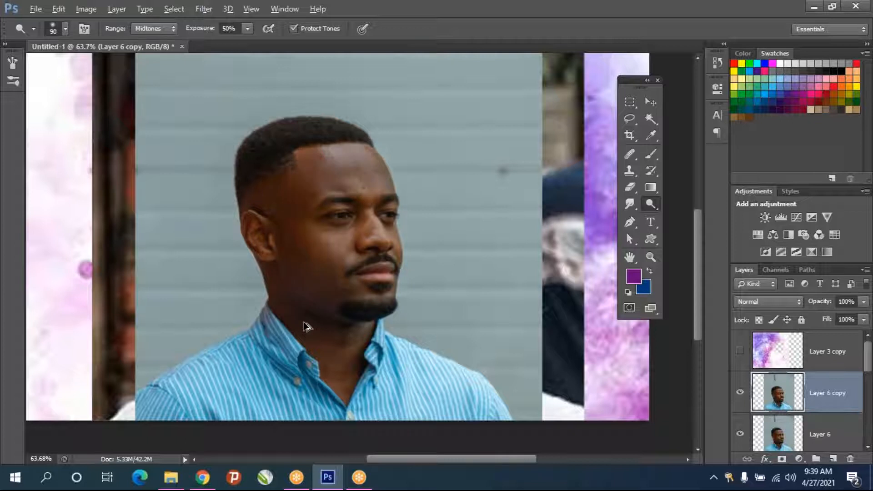
pyautogui.moveTo(337, 169)
pyautogui.mouseDown()
pyautogui.moveTo(302, 165)
pyautogui.moveTo(328, 154)
pyautogui.moveTo(359, 209)
pyautogui.moveTo(365, 176)
pyautogui.moveTo(375, 191)
pyautogui.moveTo(373, 169)
pyautogui.moveTo(367, 161)
pyautogui.moveTo(389, 242)
pyautogui.moveTo(379, 249)
pyautogui.moveTo(380, 277)
pyautogui.moveTo(336, 225)
pyautogui.moveTo(364, 219)
pyautogui.moveTo(322, 220)
pyautogui.mouseUp()
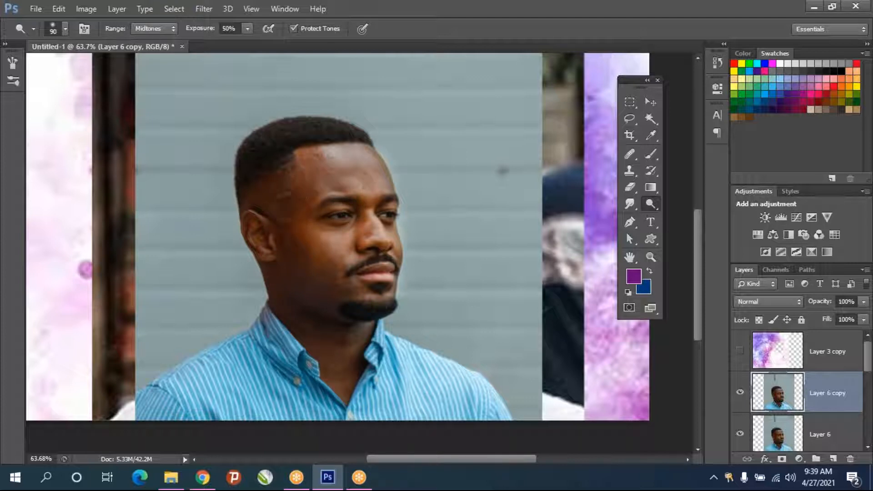
pyautogui.moveTo(291, 252)
pyautogui.mouseDown()
pyautogui.moveTo(346, 263)
pyautogui.moveTo(316, 272)
pyautogui.mouseUp()
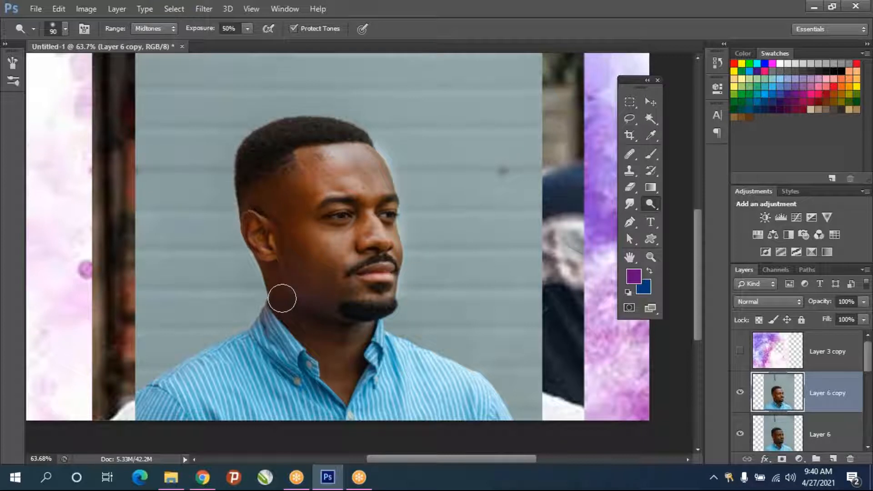
# Toggle the duplicate layer's visibility repeatedly to compare the dodged face with the original
pyautogui.click(740, 392)
pyautogui.click(740, 393)
pyautogui.click(741, 393)
pyautogui.click(741, 393)
pyautogui.click(741, 393)
pyautogui.click(740, 393)
pyautogui.click(740, 393)
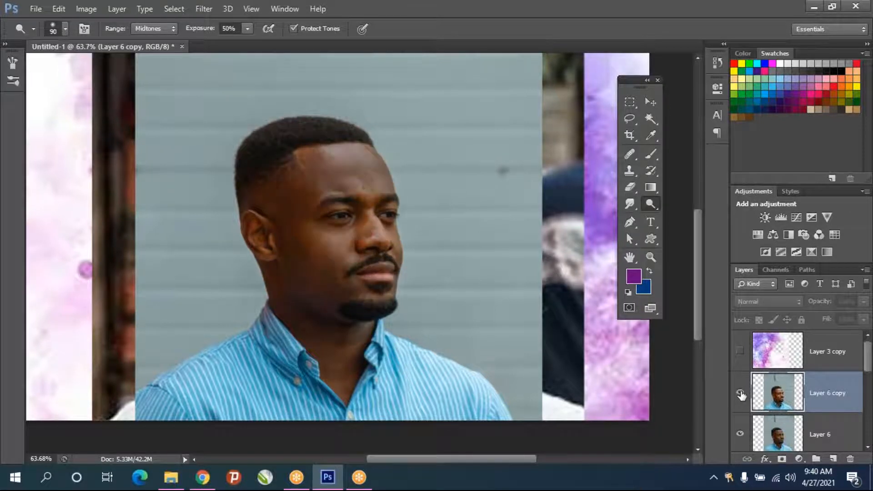
pyautogui.click(741, 393)
pyautogui.click(740, 393)
pyautogui.click(740, 393)
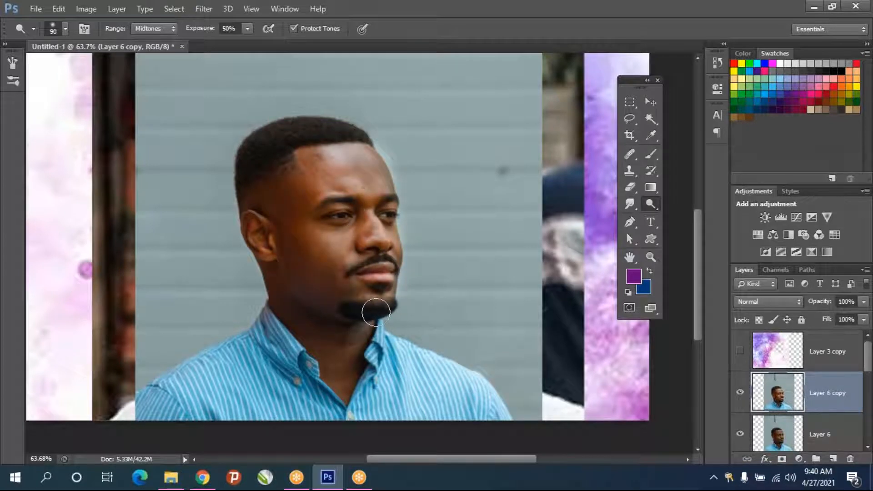
# Dodge the man's chin and beard area on the duplicate layer
pyautogui.moveTo(388, 309)
pyautogui.mouseDown()
pyautogui.moveTo(357, 312)
pyautogui.moveTo(380, 312)
pyautogui.mouseUp()
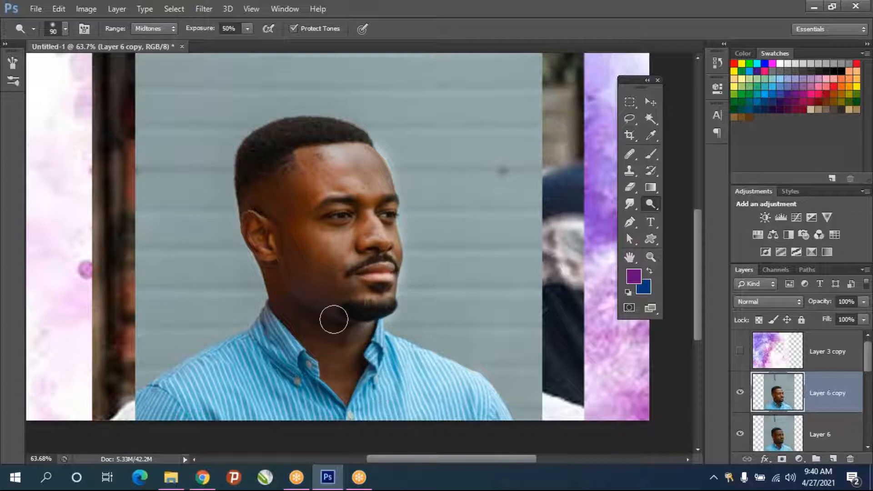
pyautogui.scroll(-3, 334, 319)
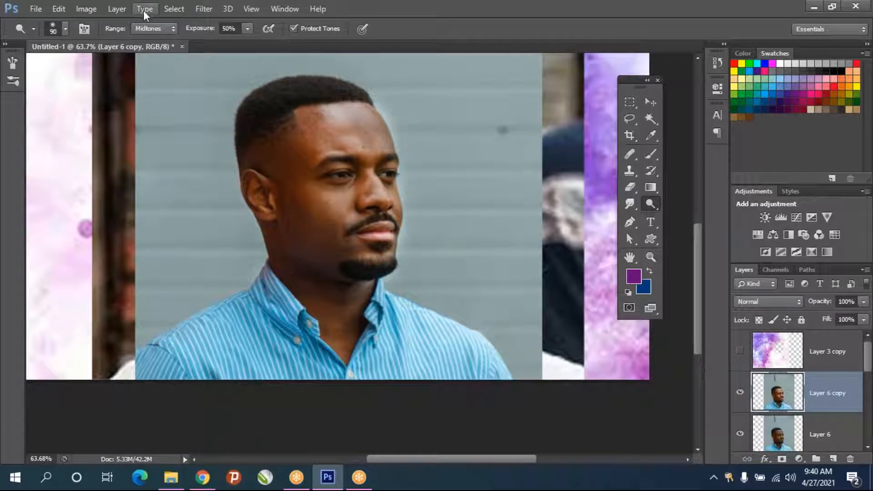
pyautogui.scroll(-2, 772, 400)
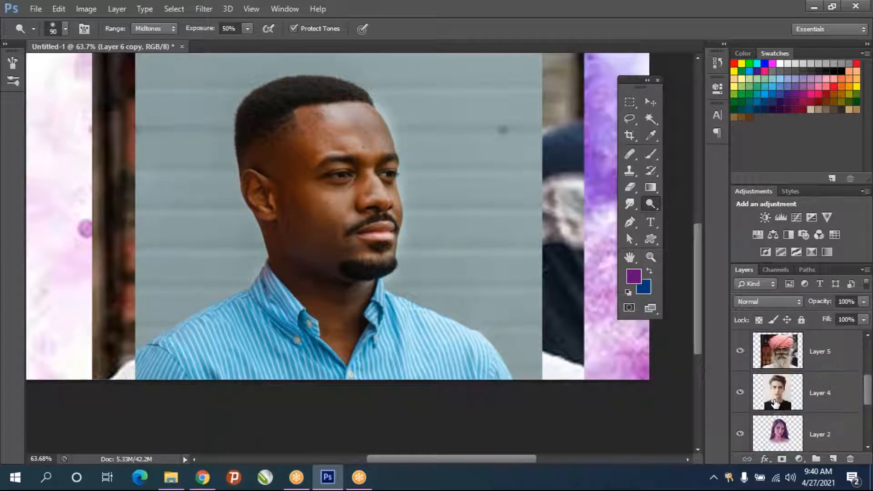
# Hide Layer 6 copy, Layer 6 and Layer 5, and select Layer 4 with the young man's portrait
pyautogui.scroll(1, 775, 401)
pyautogui.moveTo(741, 431); pyautogui.dragTo(741, 350)
pyautogui.scroll(2, 371, 213)
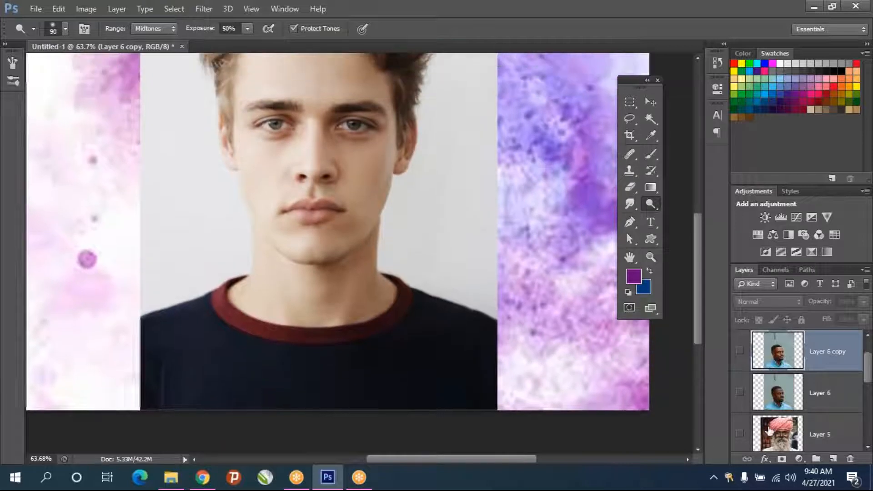
pyautogui.scroll(-3, 782, 371)
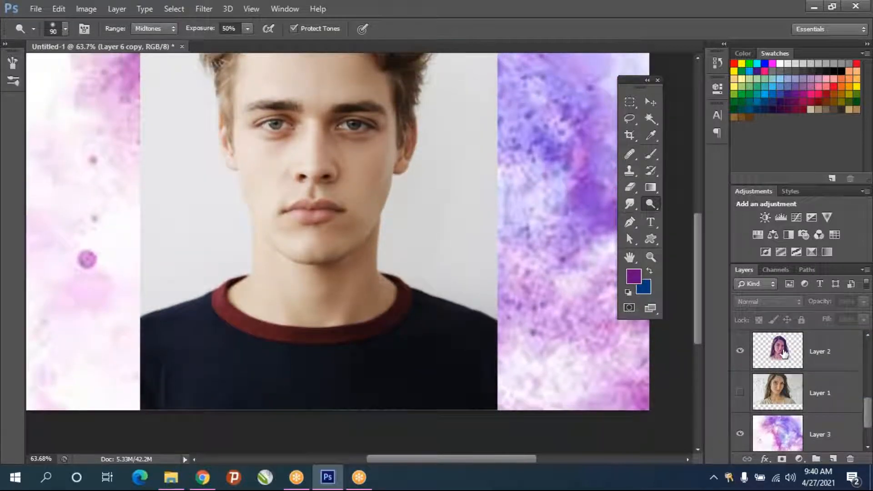
pyautogui.scroll(1, 785, 366)
pyautogui.click(783, 363)
pyautogui.scroll(3, 273, 201)
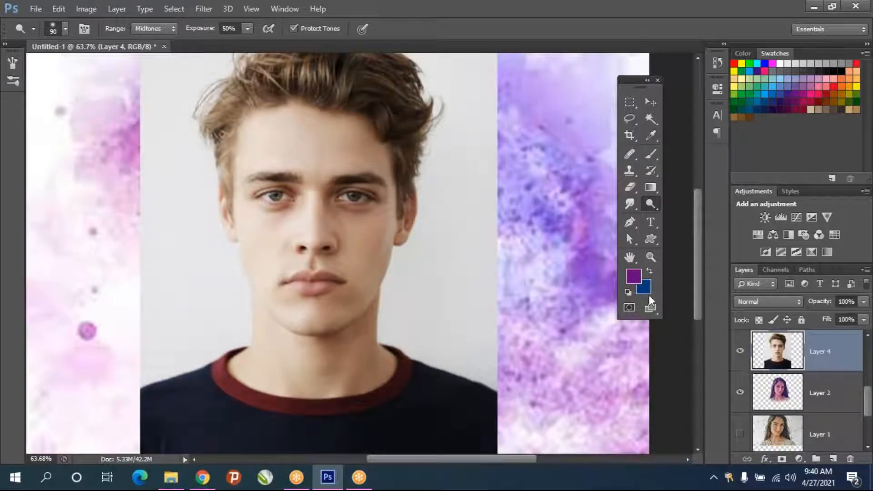
# Darken the young man's left forehead, eye area, cheek and chin with the Burn tool in the Midtones range at 50% exposure
pyautogui.rightClick(651, 207)
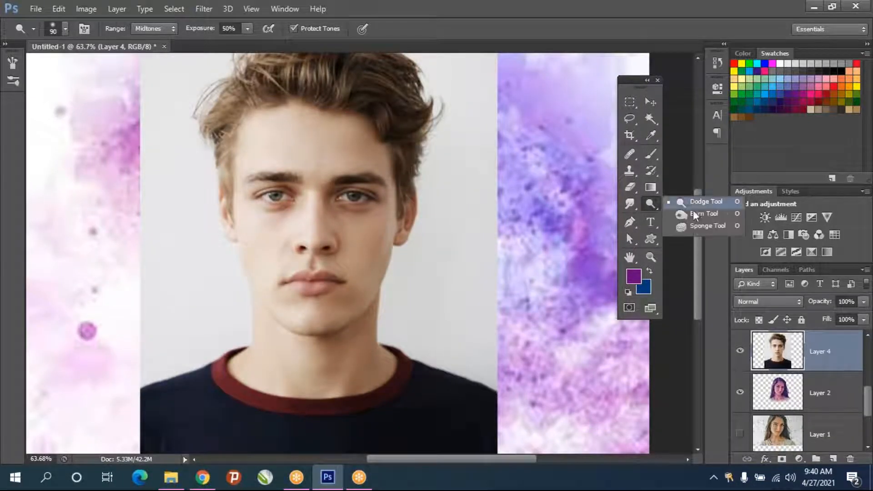
pyautogui.click(703, 214)
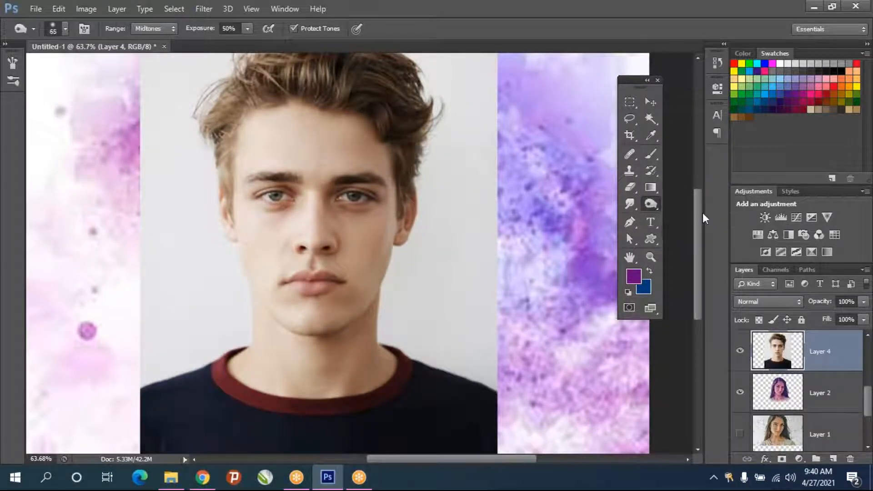
pyautogui.moveTo(320, 202)
pyautogui.mouseDown()
pyautogui.moveTo(331, 254)
pyautogui.moveTo(324, 206)
pyautogui.moveTo(396, 204)
pyautogui.moveTo(347, 213)
pyautogui.moveTo(347, 260)
pyautogui.moveTo(353, 223)
pyautogui.moveTo(353, 241)
pyautogui.moveTo(375, 220)
pyautogui.moveTo(355, 256)
pyautogui.moveTo(339, 224)
pyautogui.moveTo(348, 262)
pyautogui.moveTo(360, 266)
pyautogui.moveTo(375, 261)
pyautogui.moveTo(391, 216)
pyautogui.moveTo(334, 325)
pyautogui.moveTo(375, 291)
pyautogui.moveTo(362, 304)
pyautogui.moveTo(355, 259)
pyautogui.moveTo(320, 326)
pyautogui.moveTo(309, 299)
pyautogui.moveTo(320, 323)
pyautogui.moveTo(336, 199)
pyautogui.moveTo(325, 100)
pyautogui.moveTo(335, 167)
pyautogui.moveTo(365, 131)
pyautogui.moveTo(378, 160)
pyautogui.moveTo(393, 156)
pyautogui.moveTo(386, 212)
pyautogui.moveTo(366, 183)
pyautogui.moveTo(331, 171)
pyautogui.moveTo(326, 263)
pyautogui.moveTo(335, 240)
pyautogui.moveTo(358, 264)
pyautogui.moveTo(372, 235)
pyautogui.moveTo(354, 213)
pyautogui.moveTo(359, 237)
pyautogui.moveTo(401, 244)
pyautogui.mouseUp()
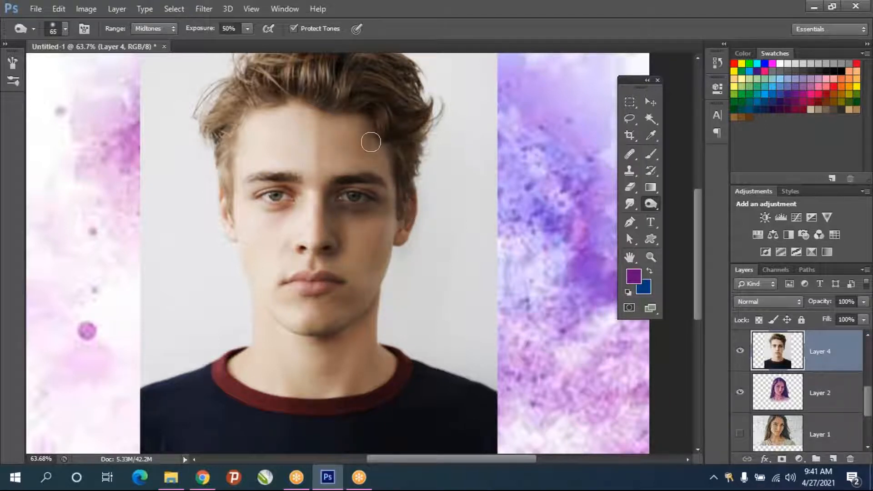
pyautogui.moveTo(332, 146)
pyautogui.mouseDown()
pyautogui.moveTo(336, 99)
pyautogui.moveTo(327, 185)
pyautogui.moveTo(324, 133)
pyautogui.moveTo(328, 186)
pyautogui.mouseUp()
pyautogui.moveTo(337, 315)
pyautogui.mouseDown()
pyautogui.moveTo(335, 381)
pyautogui.moveTo(338, 361)
pyautogui.moveTo(326, 380)
pyautogui.moveTo(342, 353)
pyautogui.moveTo(358, 353)
pyautogui.moveTo(359, 303)
pyautogui.moveTo(379, 363)
pyautogui.moveTo(384, 336)
pyautogui.moveTo(375, 375)
pyautogui.moveTo(372, 359)
pyautogui.moveTo(384, 351)
pyautogui.moveTo(386, 365)
pyautogui.moveTo(365, 380)
pyautogui.moveTo(336, 376)
pyautogui.moveTo(339, 389)
pyautogui.moveTo(380, 392)
pyautogui.moveTo(392, 354)
pyautogui.moveTo(348, 408)
pyautogui.moveTo(327, 408)
pyautogui.moveTo(327, 385)
pyautogui.moveTo(331, 418)
pyautogui.moveTo(371, 403)
pyautogui.moveTo(343, 409)
pyautogui.moveTo(328, 331)
pyautogui.moveTo(326, 404)
pyautogui.moveTo(342, 335)
pyautogui.mouseUp()
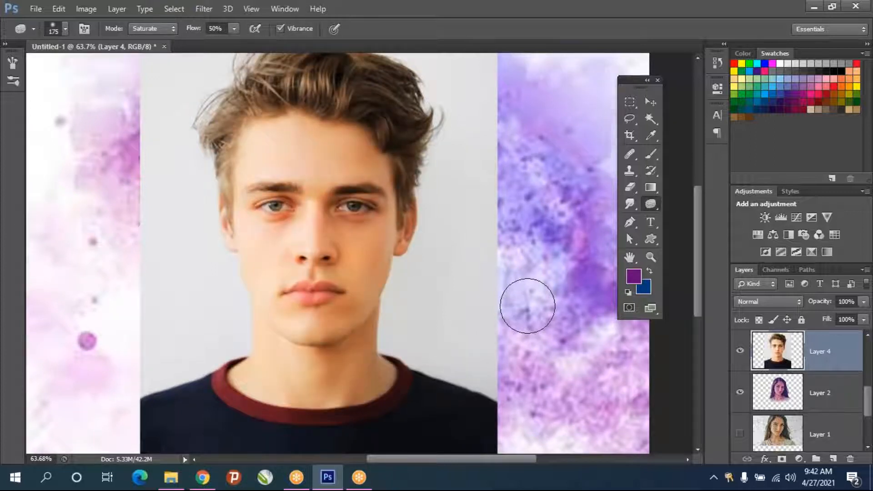
# Saturate the young man's face with the Sponge tool at 50% flow, and desaturate the left side of his face
pyautogui.moveTo(284, 226)
pyautogui.mouseDown()
pyautogui.moveTo(275, 191)
pyautogui.moveTo(319, 197)
pyautogui.moveTo(343, 244)
pyautogui.moveTo(338, 265)
pyautogui.mouseUp()
pyautogui.click(170, 28)
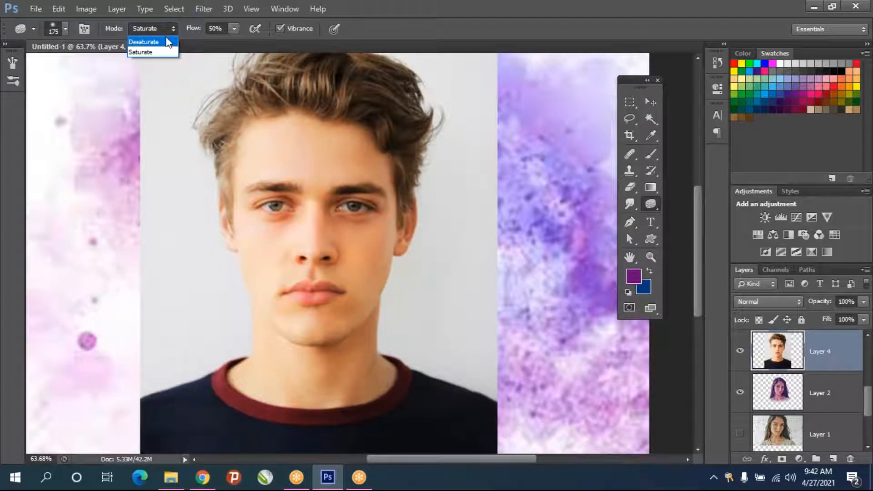
pyautogui.click(166, 38)
pyautogui.moveTo(362, 182)
pyautogui.mouseDown()
pyautogui.moveTo(382, 124)
pyautogui.moveTo(342, 259)
pyautogui.moveTo(341, 128)
pyautogui.moveTo(341, 350)
pyautogui.moveTo(367, 178)
pyautogui.moveTo(365, 275)
pyautogui.moveTo(328, 324)
pyautogui.moveTo(338, 161)
pyautogui.moveTo(321, 350)
pyautogui.moveTo(350, 236)
pyautogui.moveTo(387, 179)
pyautogui.moveTo(367, 321)
pyautogui.moveTo(340, 396)
pyautogui.moveTo(377, 382)
pyautogui.moveTo(340, 391)
pyautogui.moveTo(369, 274)
pyautogui.moveTo(361, 264)
pyautogui.moveTo(380, 88)
pyautogui.moveTo(357, 19)
pyautogui.moveTo(340, 166)
pyautogui.moveTo(331, 153)
pyautogui.moveTo(331, 81)
pyautogui.moveTo(363, 238)
pyautogui.moveTo(397, 231)
pyautogui.moveTo(362, 265)
pyautogui.moveTo(350, 304)
pyautogui.moveTo(347, 158)
pyautogui.moveTo(346, 275)
pyautogui.moveTo(355, 223)
pyautogui.moveTo(332, 333)
pyautogui.moveTo(370, 214)
pyautogui.moveTo(325, 204)
pyautogui.moveTo(342, 153)
pyautogui.moveTo(351, 308)
pyautogui.moveTo(376, 306)
pyautogui.moveTo(408, 237)
pyautogui.moveTo(417, 160)
pyautogui.moveTo(409, 153)
pyautogui.moveTo(376, 258)
pyautogui.moveTo(385, 316)
pyautogui.moveTo(369, 280)
pyautogui.moveTo(345, 57)
pyautogui.moveTo(359, 183)
pyautogui.moveTo(402, 253)
pyautogui.moveTo(356, 336)
pyautogui.moveTo(353, 319)
pyautogui.moveTo(348, 406)
pyautogui.moveTo(354, 391)
pyautogui.moveTo(370, 405)
pyautogui.moveTo(387, 365)
pyautogui.moveTo(370, 430)
pyautogui.moveTo(401, 387)
pyautogui.moveTo(364, 332)
pyautogui.moveTo(355, 227)
pyautogui.moveTo(343, 321)
pyautogui.moveTo(400, 257)
pyautogui.moveTo(409, 165)
pyautogui.moveTo(375, 164)
pyautogui.moveTo(354, 196)
pyautogui.moveTo(360, 74)
pyautogui.moveTo(378, 161)
pyautogui.mouseUp()
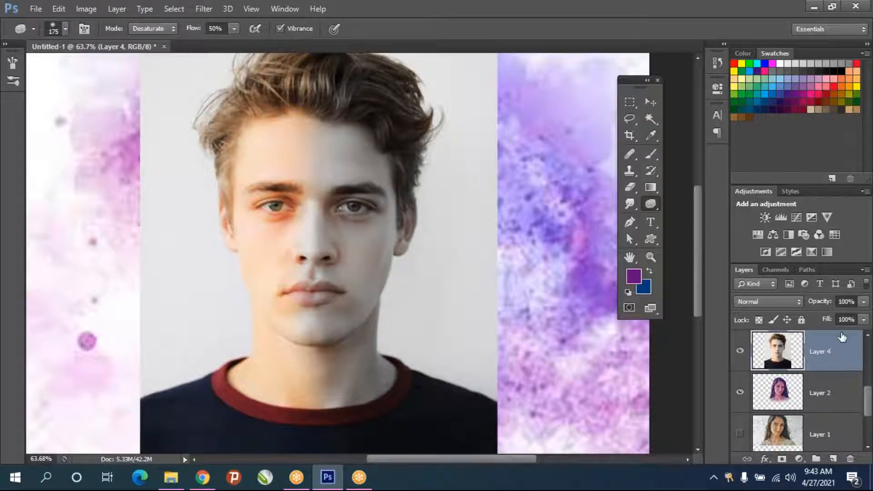
# Show and select Layer 6 copy with the blue-shirted man
pyautogui.scroll(5, 841, 337)
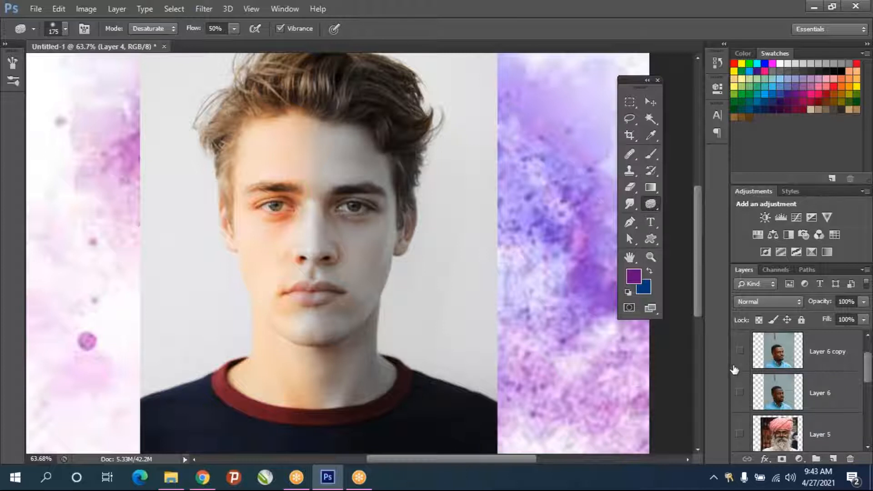
pyautogui.click(739, 352)
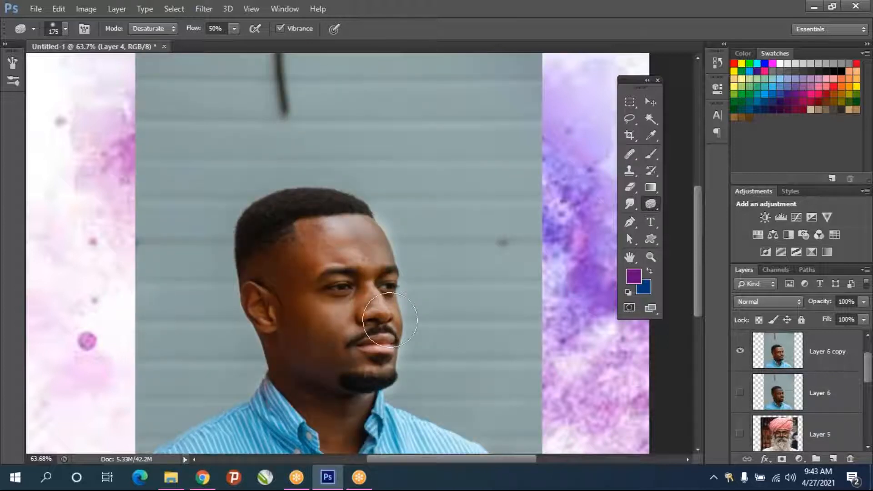
pyautogui.click(768, 355)
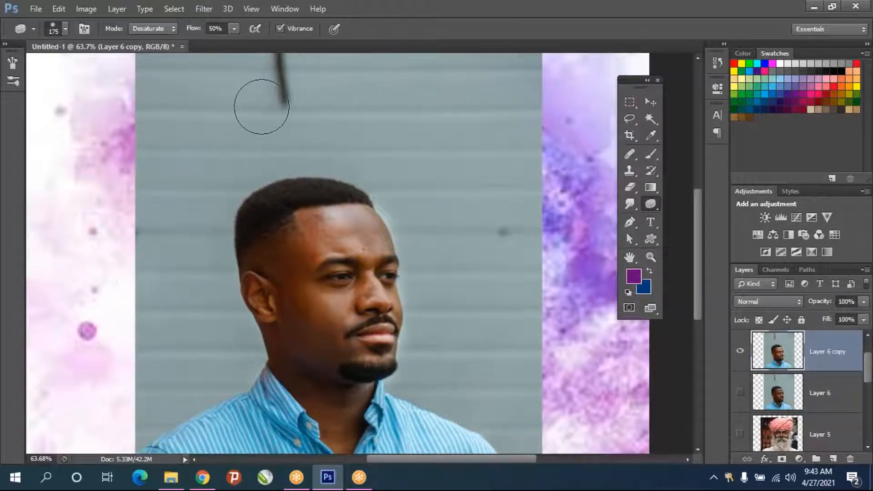
pyautogui.scroll(-1, 498, 236)
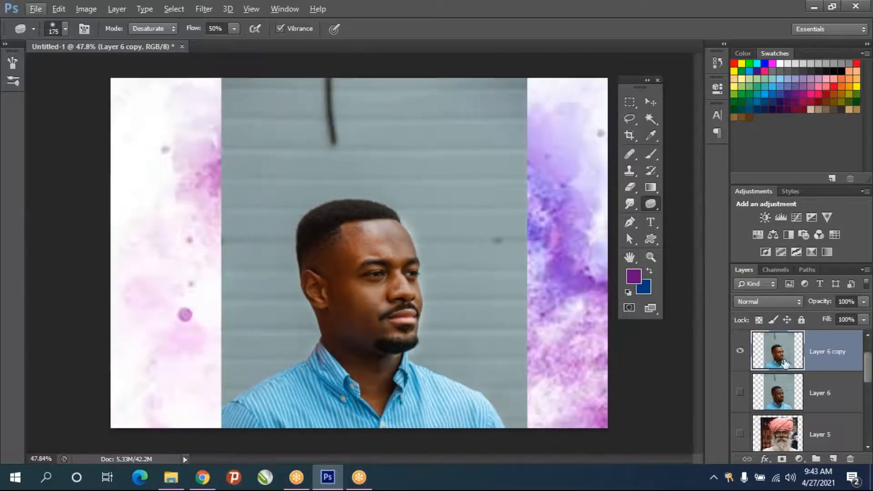
# Try a Black & White adjustment with the default settings on Layer 6 copy, and undo it
pyautogui.click(86, 8)
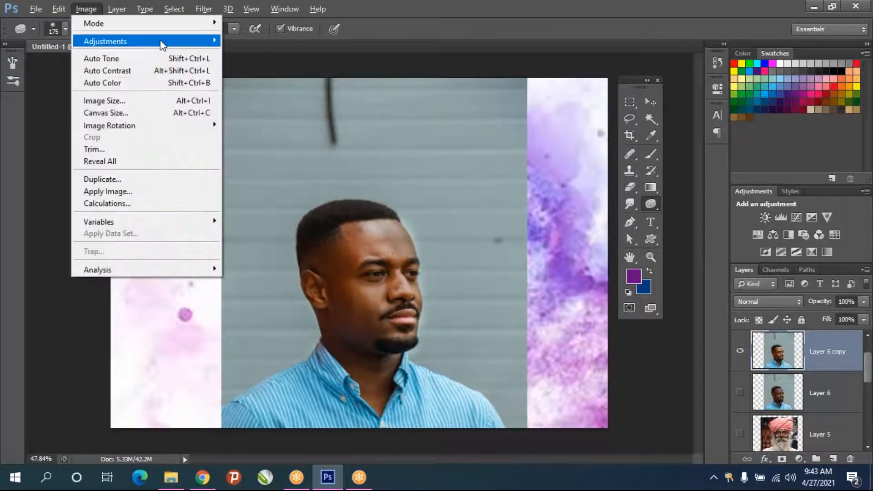
pyautogui.moveTo(209, 41)
pyautogui.click(286, 131)
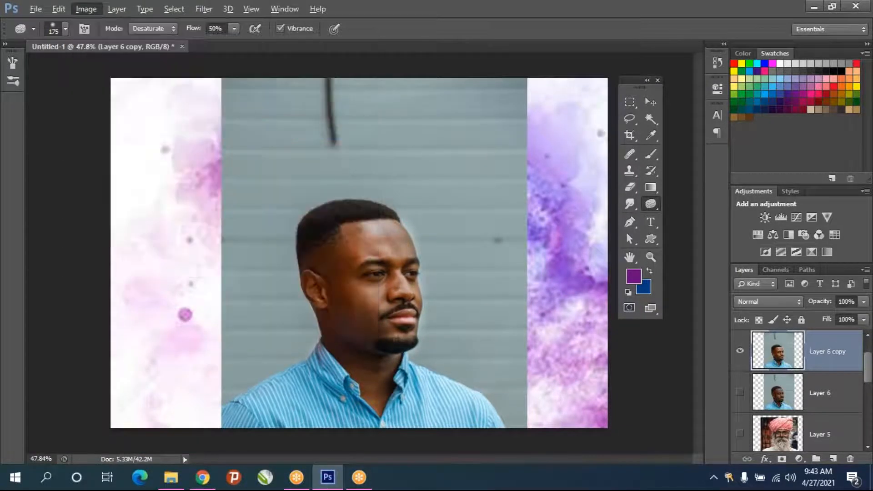
pyautogui.moveTo(434, 54); pyautogui.dragTo(696, 61)
pyautogui.click(797, 86)
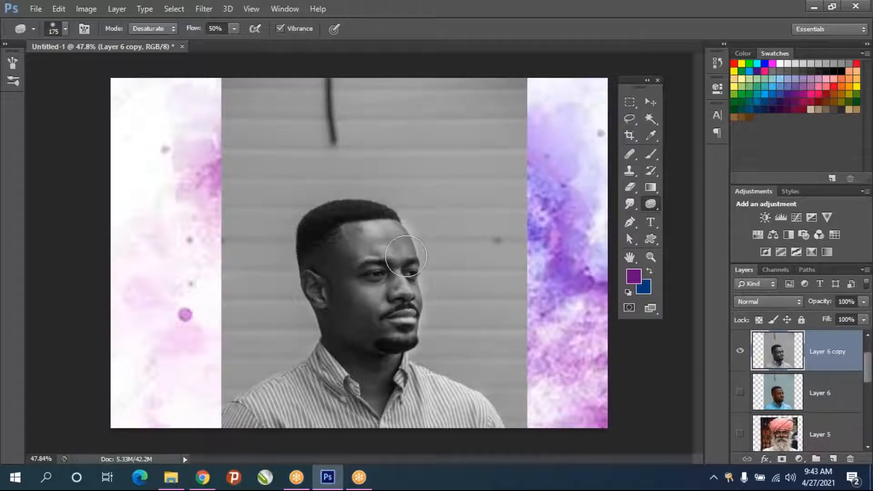
pyautogui.hotkey('ctrl', 'alt', 'z')
pyautogui.hotkey('ctrl', 'alt', 'z')
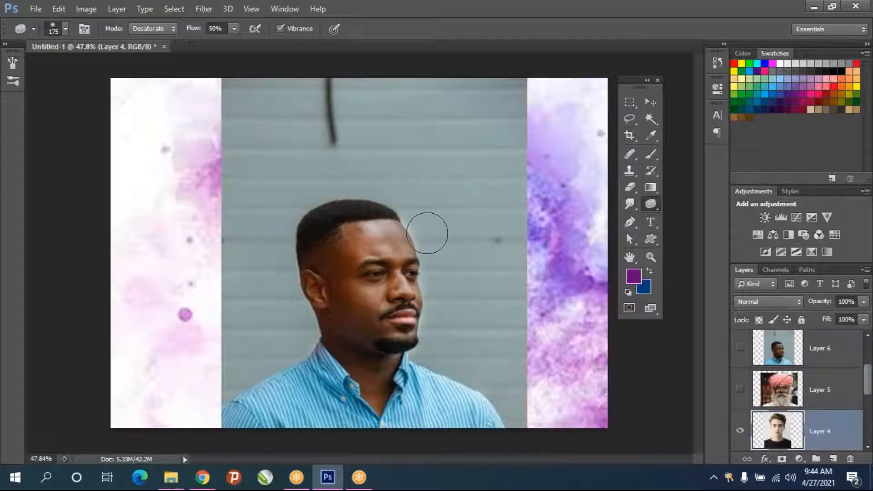
pyautogui.click(92, 13)
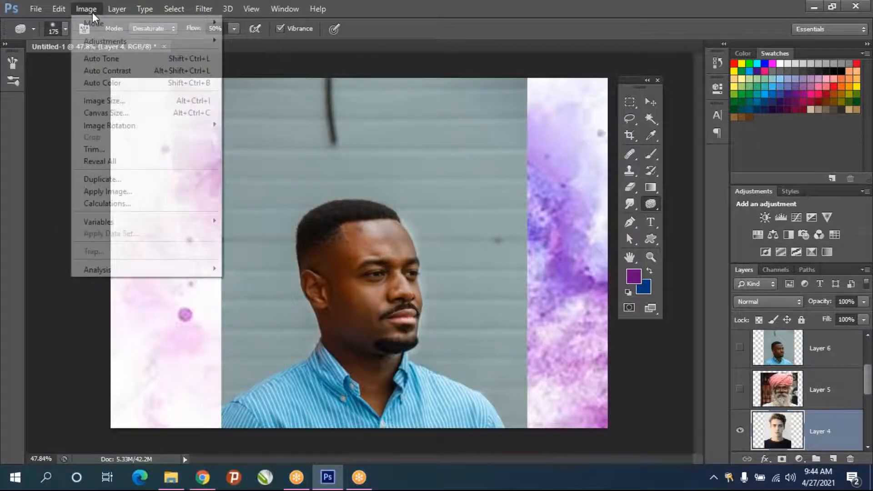
pyautogui.moveTo(106, 42)
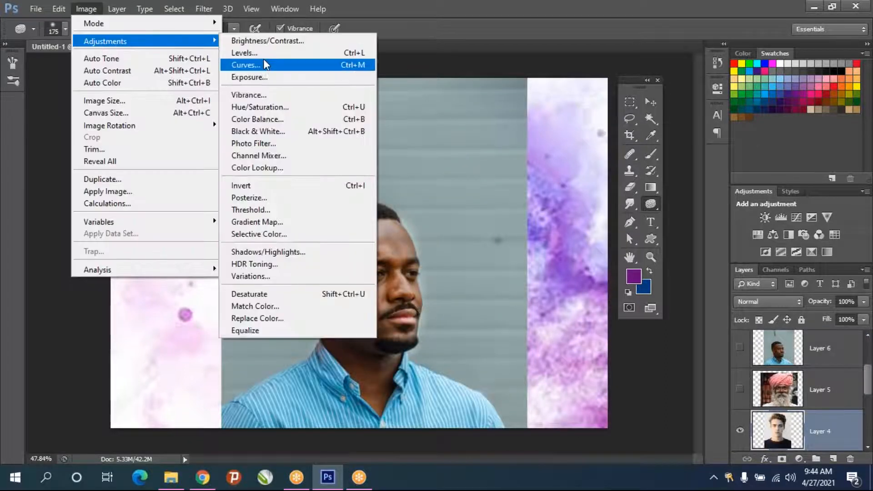
pyautogui.click(265, 132)
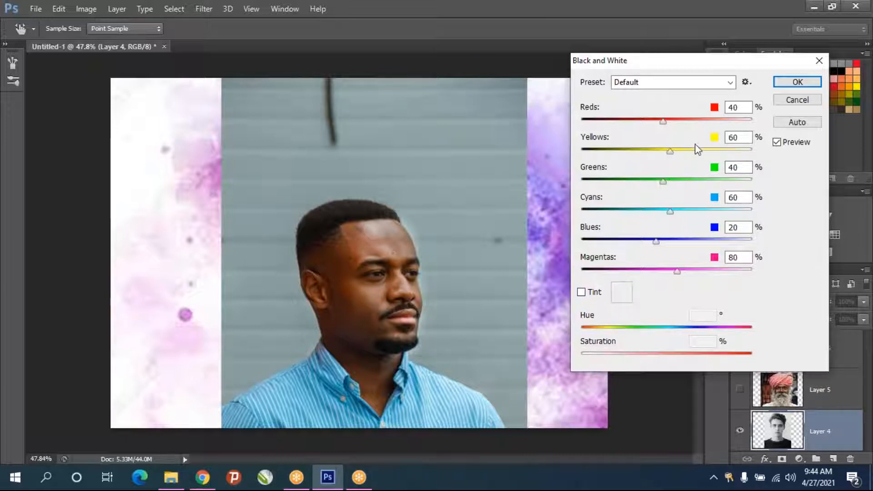
pyautogui.click(797, 99)
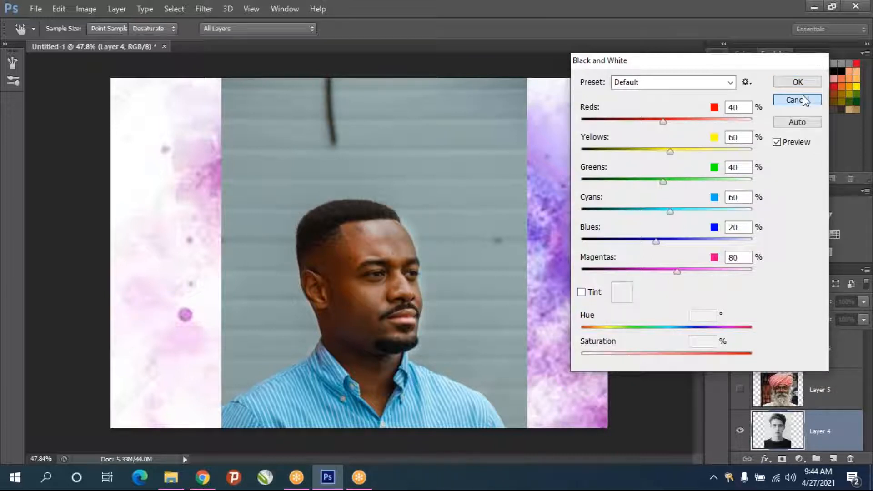
# Select Layer 6 copy again as the layer to adjust
pyautogui.scroll(2, 782, 444)
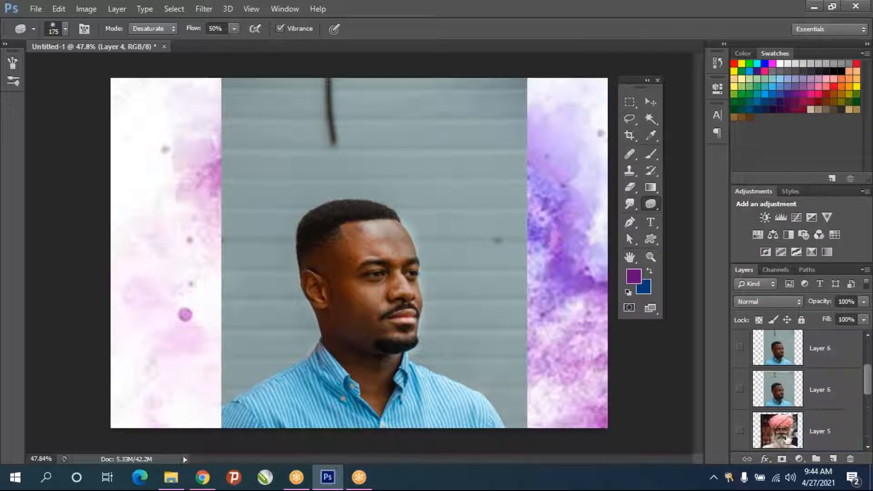
pyautogui.click(794, 410)
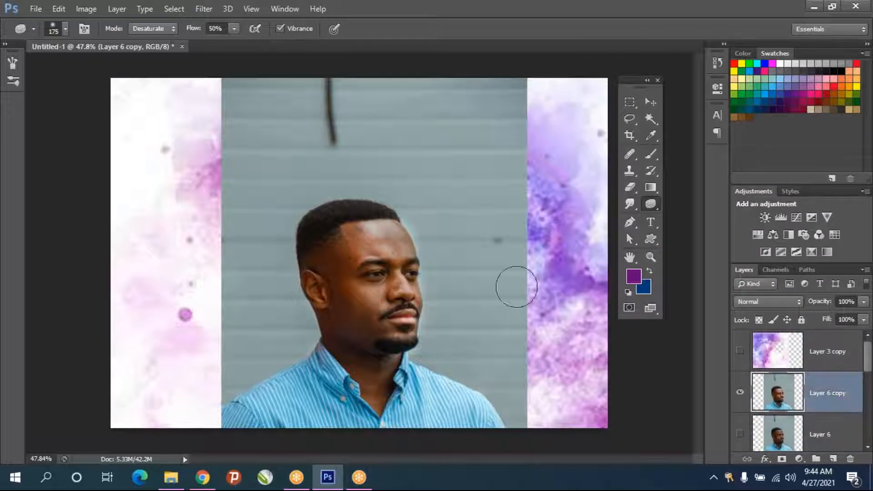
# Preview a Black & White adjustment on the blue-shirted man with Yellows at 96%, and cancel it
pyautogui.click(83, 9)
pyautogui.moveTo(105, 42)
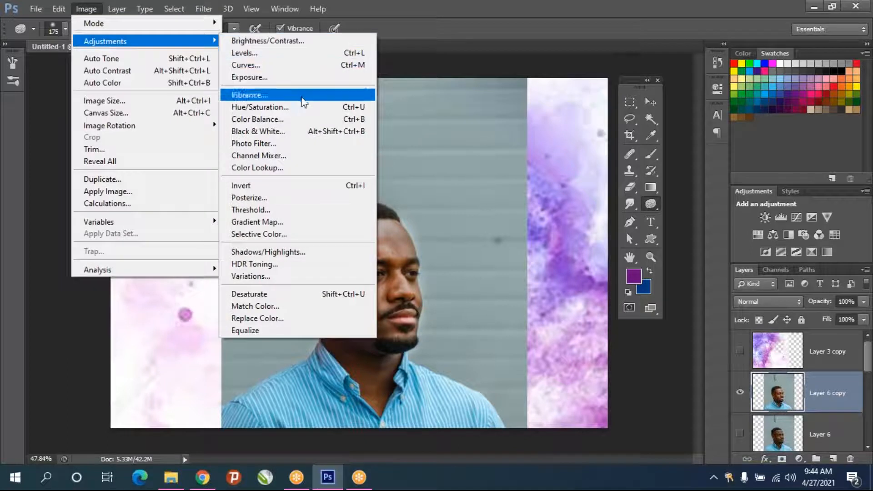
pyautogui.click(287, 131)
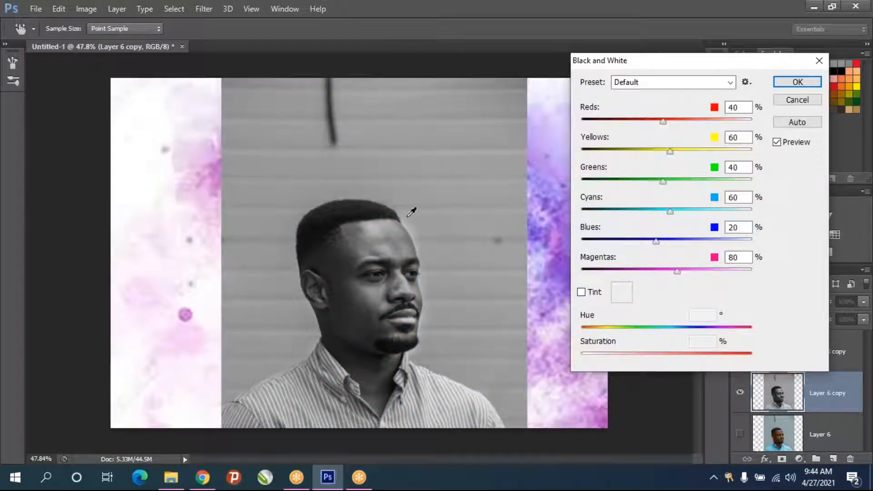
pyautogui.moveTo(670, 152)
pyautogui.mouseDown()
pyautogui.moveTo(726, 150)
pyautogui.moveTo(638, 154)
pyautogui.moveTo(686, 165)
pyautogui.moveTo(682, 160)
pyautogui.mouseUp()
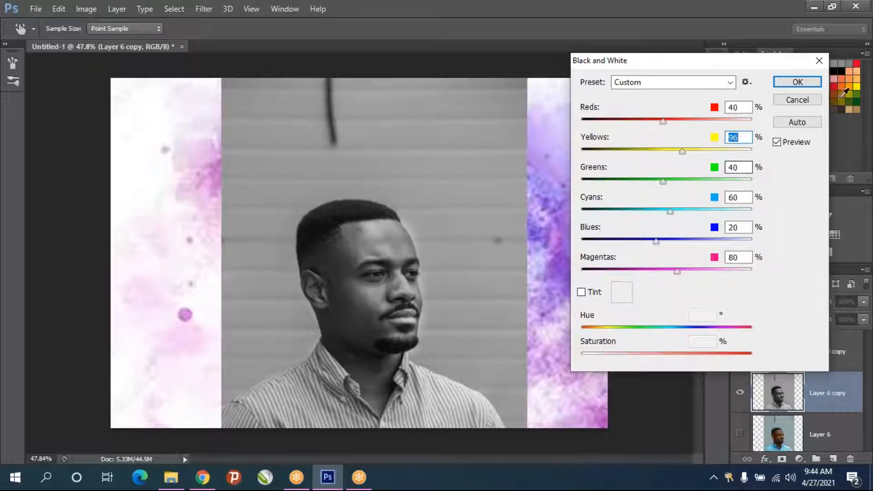
pyautogui.click(796, 99)
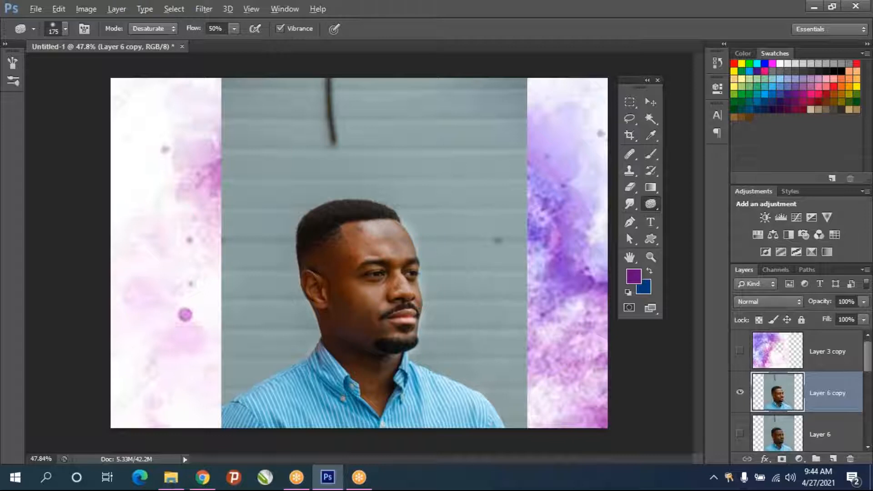
# Convert Layer 6 copy to black and white with Yellows 113%, Cyans -61% and Blues 19%
pyautogui.hotkey('ctrl', 'alt', 'shift', 'b')
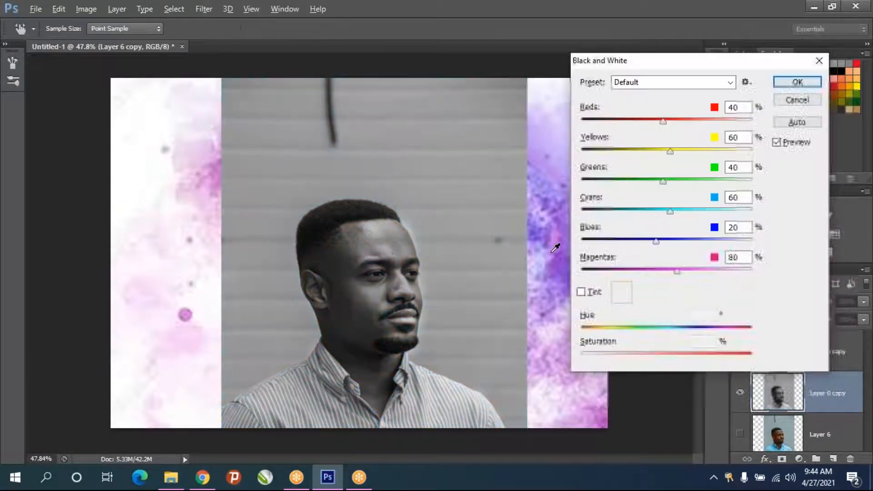
pyautogui.moveTo(656, 243)
pyautogui.mouseDown()
pyautogui.moveTo(675, 246)
pyautogui.moveTo(638, 245)
pyautogui.moveTo(657, 244)
pyautogui.mouseUp()
pyautogui.moveTo(670, 210); pyautogui.dragTo(630, 225)
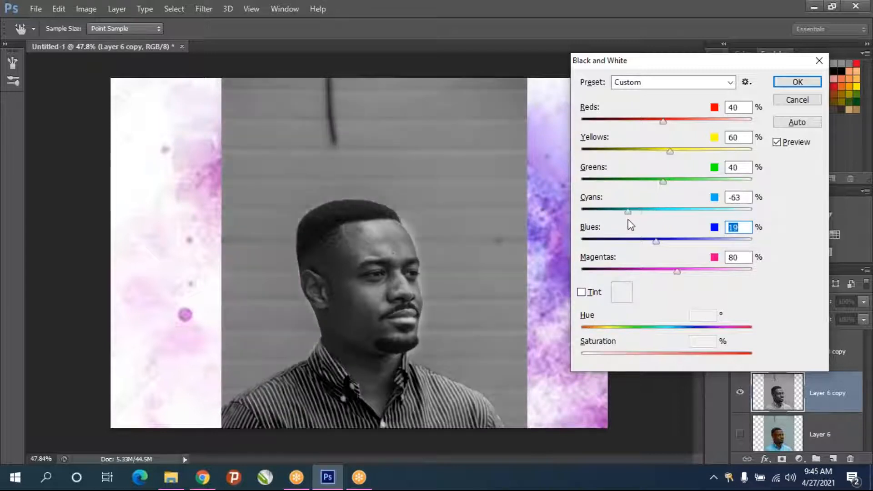
pyautogui.hotkey('shift', 'Tab')
pyautogui.moveTo(670, 151); pyautogui.dragTo(688, 154)
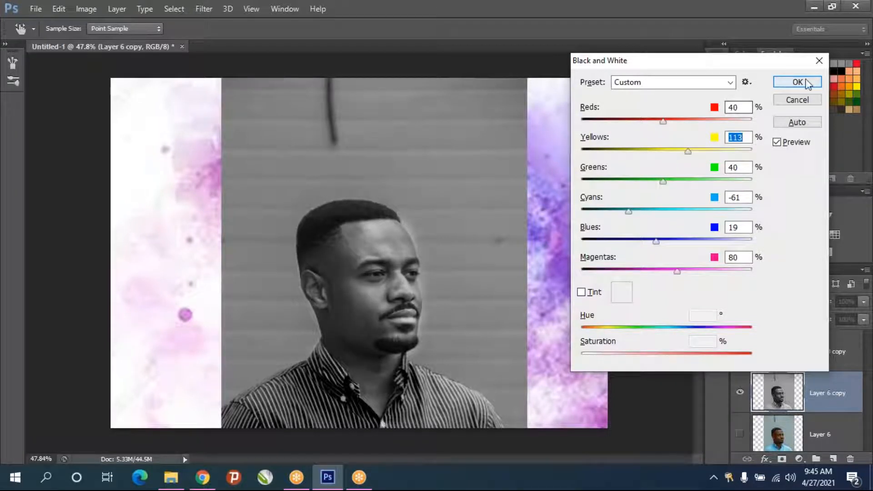
pyautogui.click(806, 84)
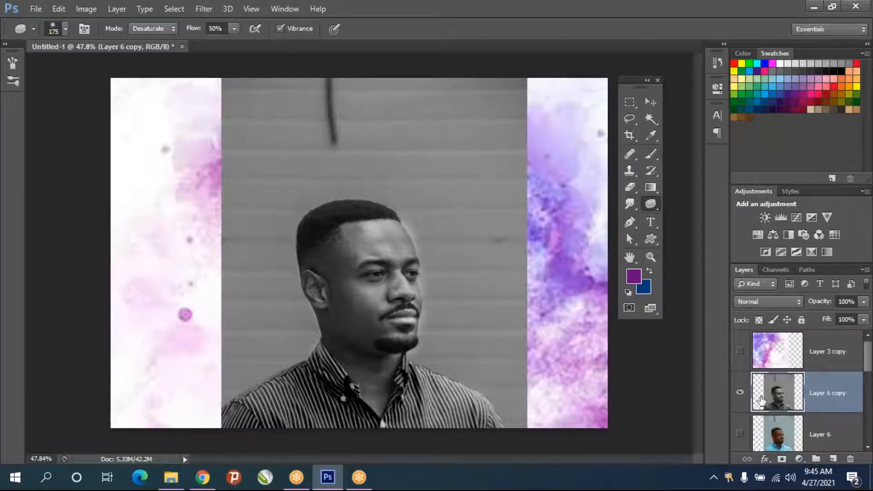
# Delete Layer 6 copy, Layer 6, Layer 5 and Layer 4 from the document
pyautogui.press('Delete')
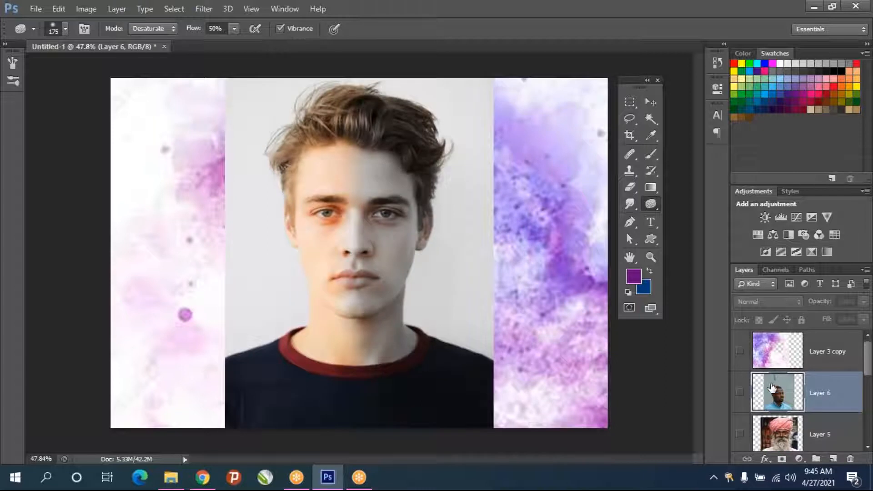
pyautogui.scroll(-1, 774, 364)
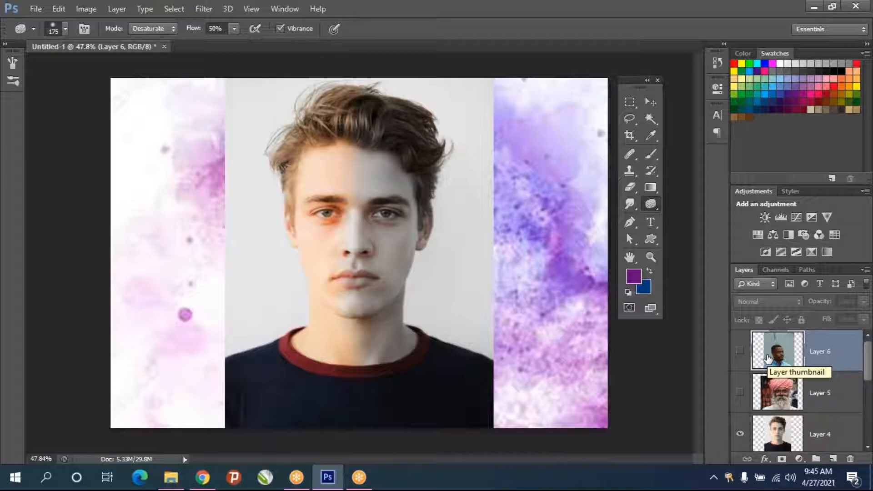
pyautogui.press('Delete')
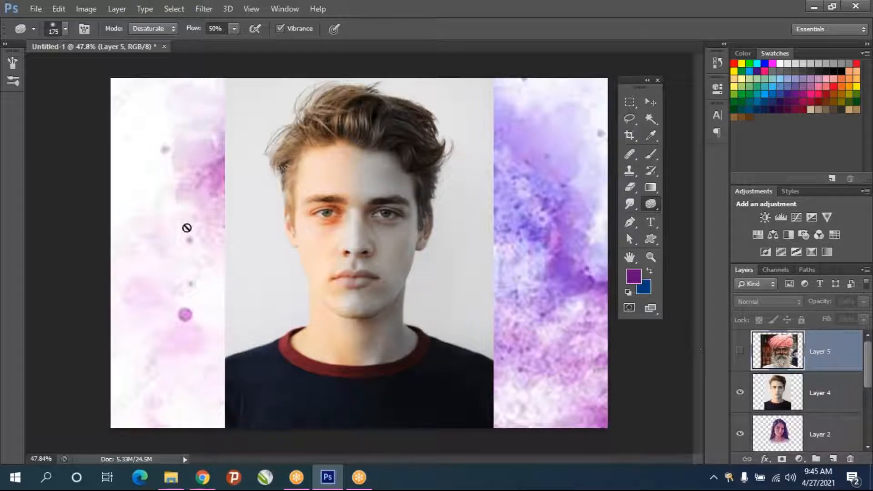
pyautogui.click(332, 234)
pyautogui.click(437, 189)
pyautogui.press('Delete')
pyautogui.press('Delete')
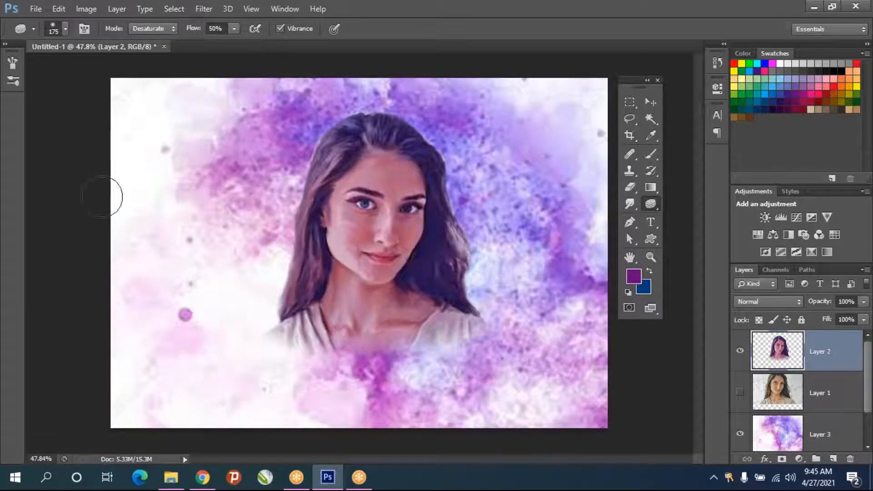
# Create a new document 10 inches wide and 7 inches high at a resolution of 150 pixels/inch
pyautogui.click(35, 8)
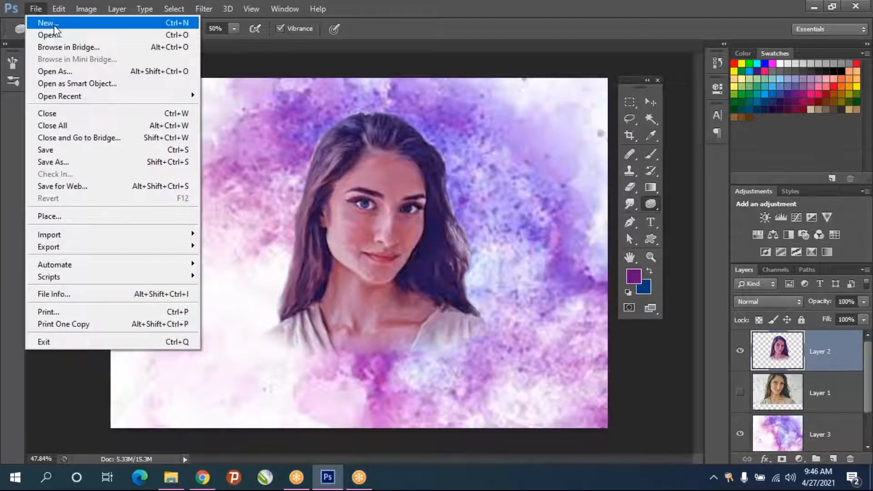
pyautogui.click(46, 23)
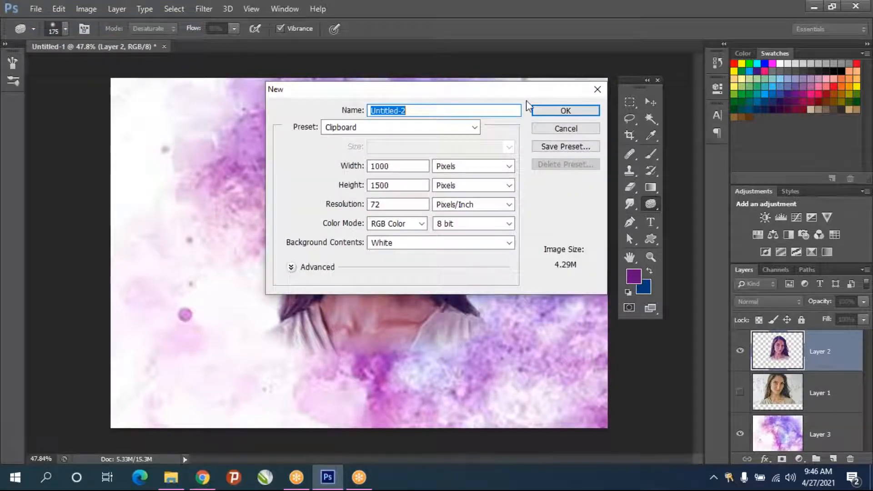
pyautogui.doubleClick(382, 204)
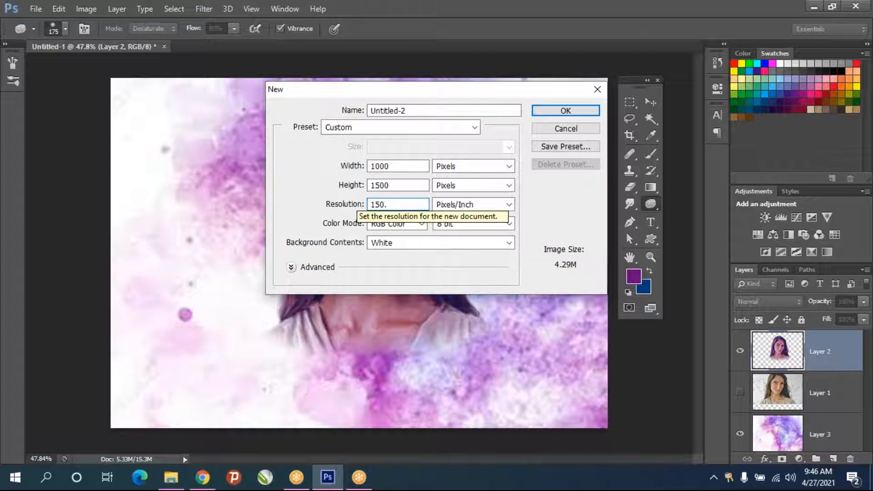
pyautogui.click(464, 167)
pyautogui.click(455, 189)
pyautogui.doubleClick(397, 166)
pyautogui.write('10')
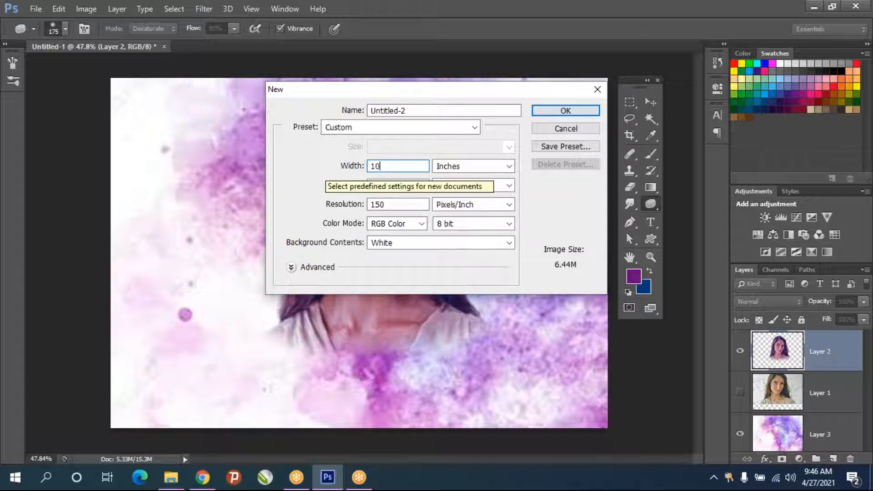
pyautogui.doubleClick(390, 185)
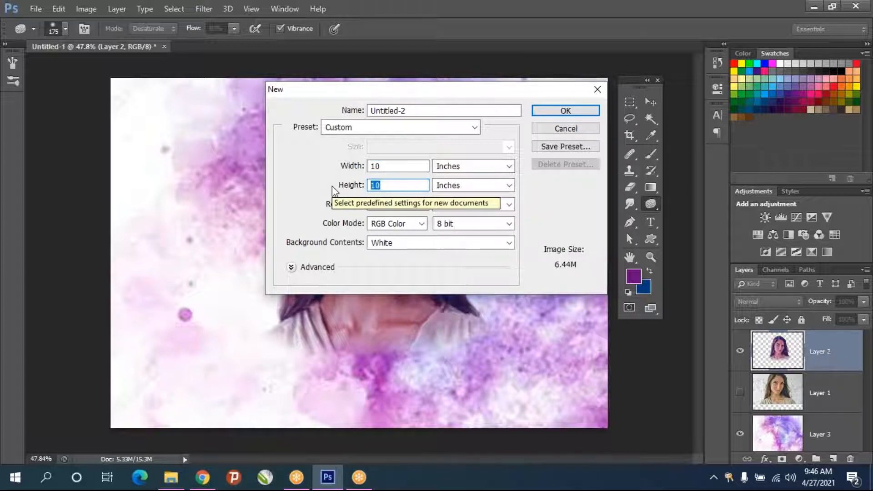
pyautogui.write('7')
pyautogui.click(546, 111)
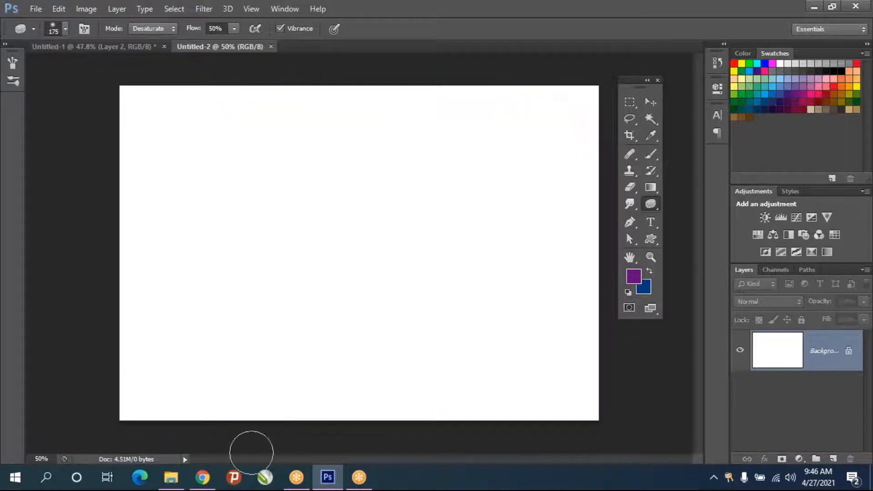
# Switch to Chrome and search Google Images for "images" in a new browser tab
pyautogui.click(203, 477)
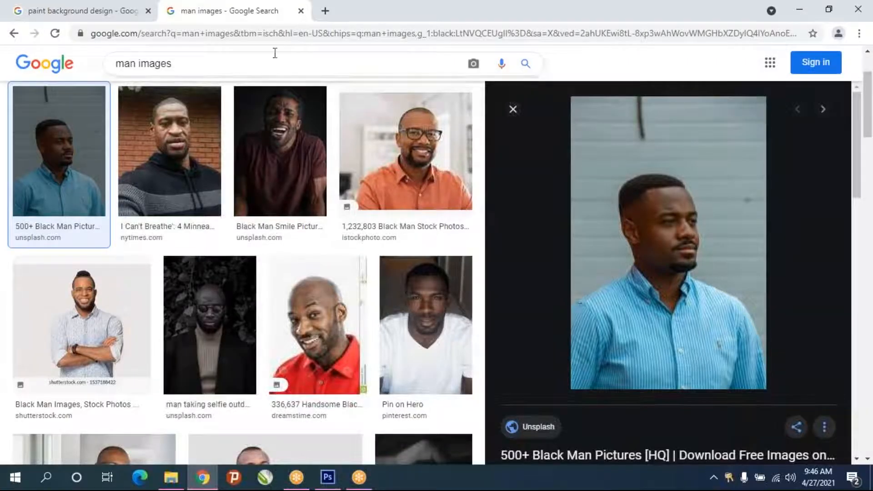
pyautogui.click(325, 10)
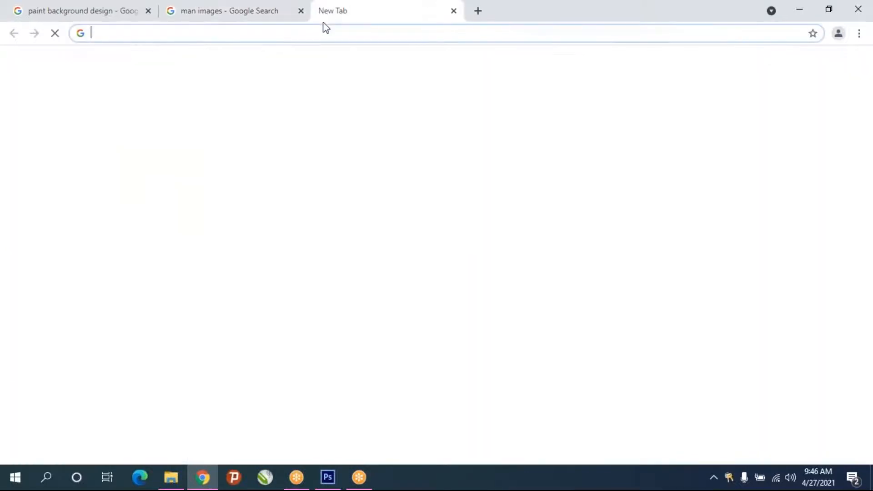
pyautogui.click(340, 253)
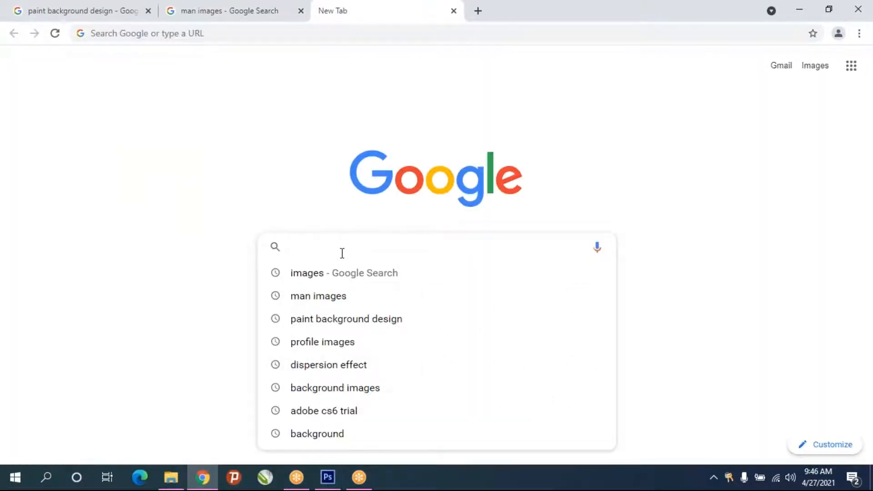
pyautogui.click(316, 286)
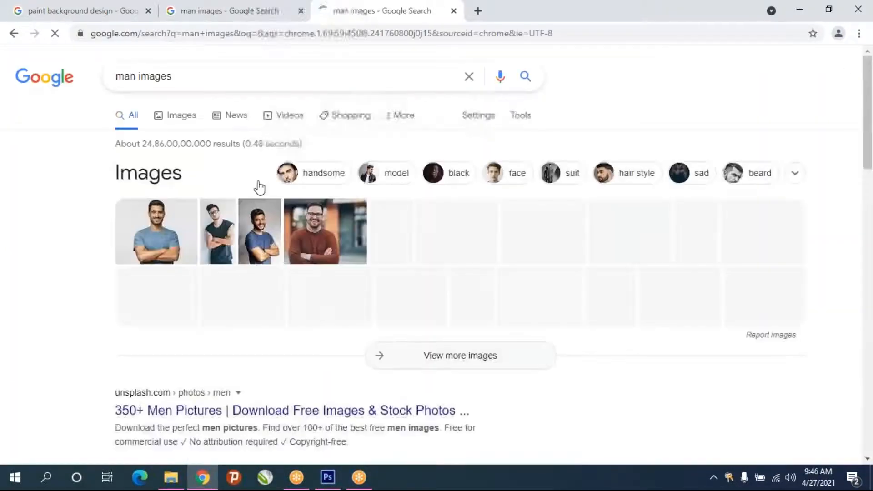
pyautogui.moveTo(138, 76); pyautogui.dragTo(2, 99)
pyautogui.press('BackSpace')
pyautogui.press('Return')
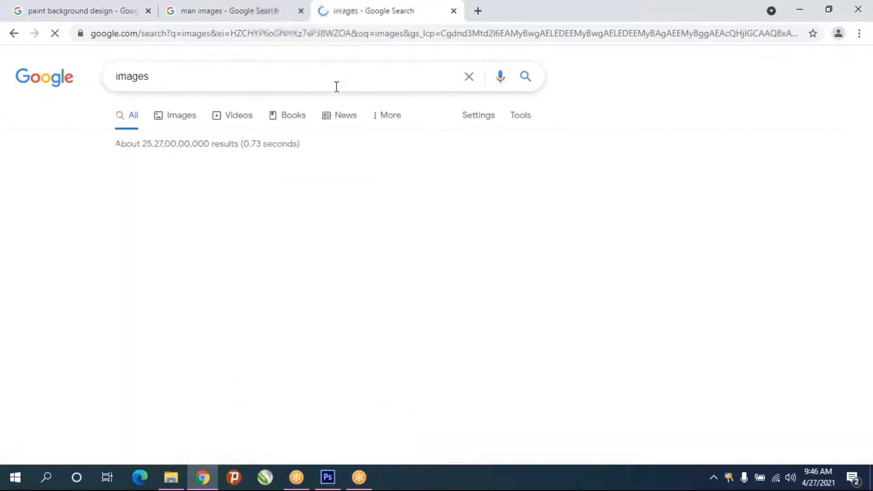
pyautogui.click(173, 116)
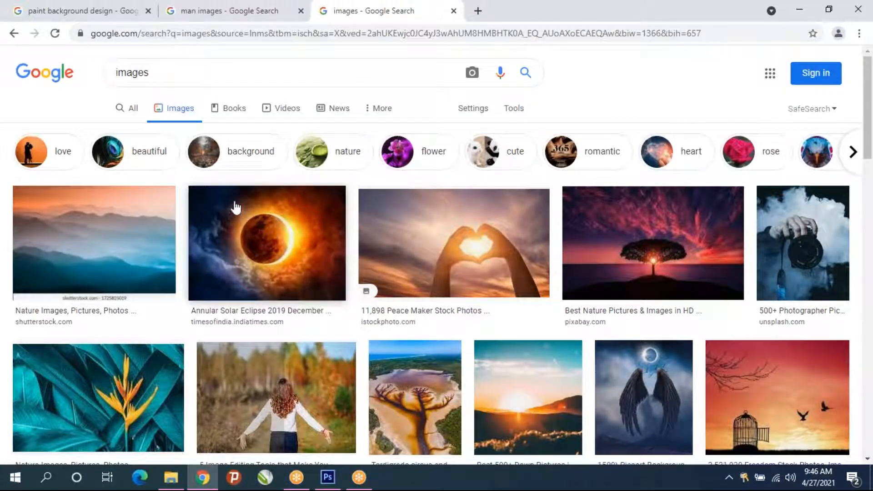
# Filter the image results to the Large size
pyautogui.scroll(-5, 253, 189)
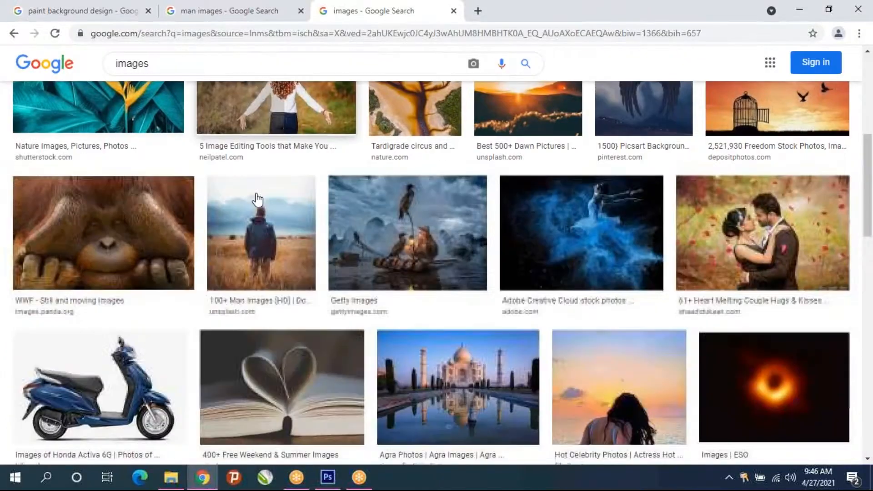
pyautogui.scroll(-10, 257, 199)
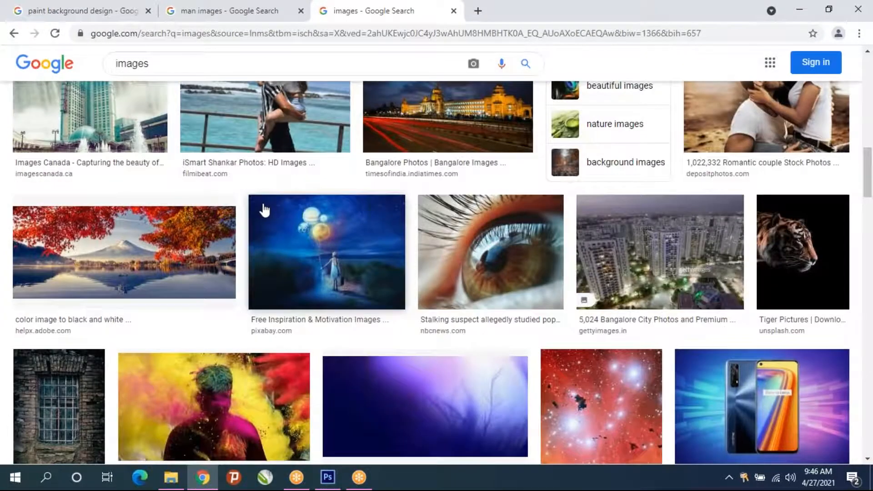
pyautogui.scroll(10, 265, 210)
pyautogui.click(496, 110)
pyautogui.click(114, 132)
pyautogui.click(119, 174)
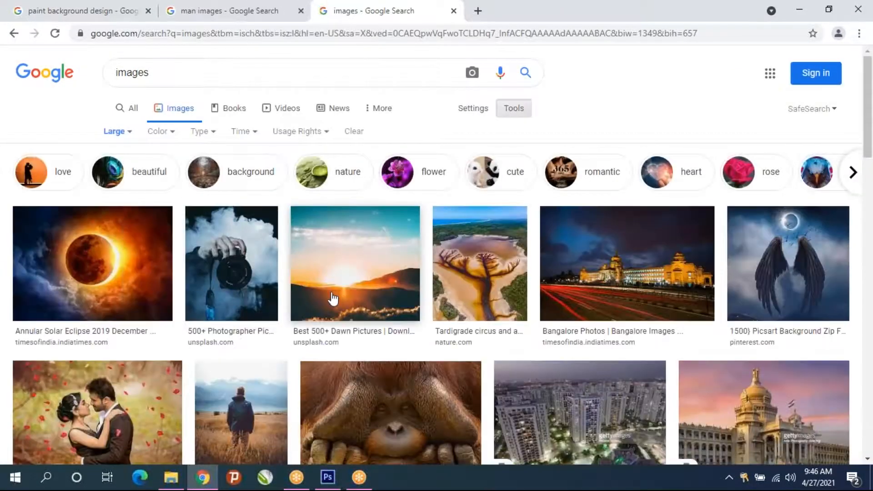
# Look through the large image results for a photo with a single figure in a landscape
pyautogui.scroll(-8, 333, 299)
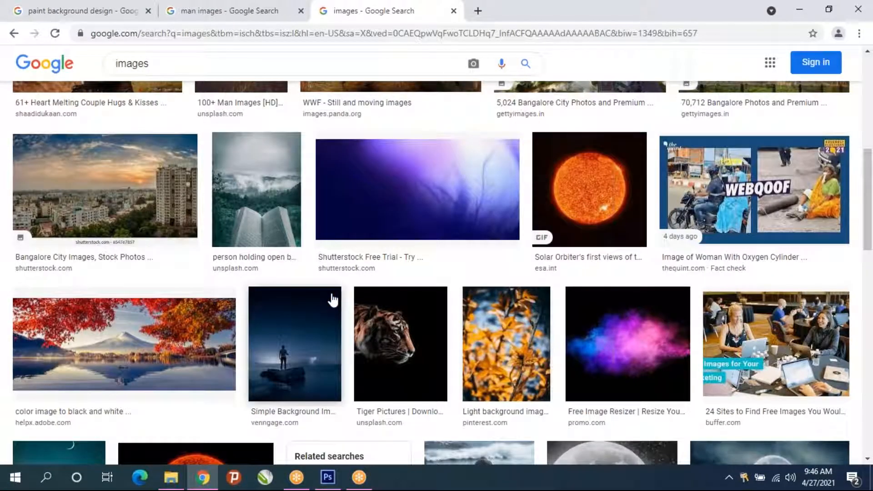
pyautogui.scroll(-3, 332, 300)
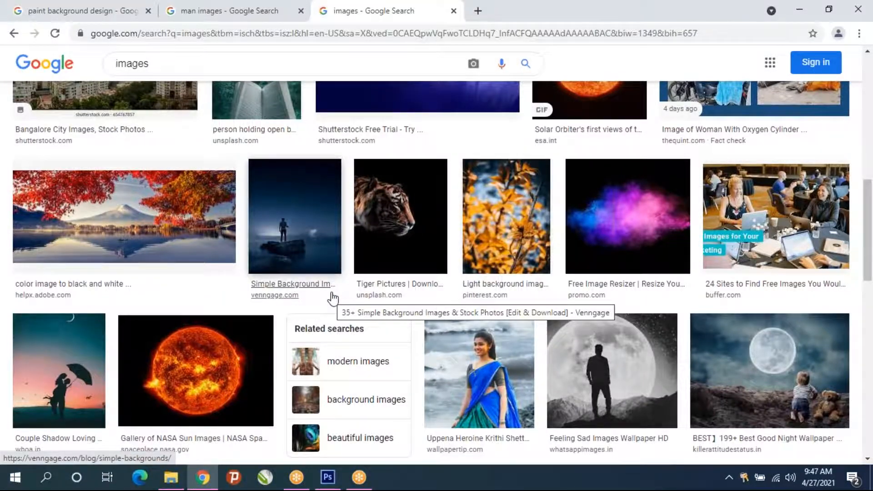
pyautogui.scroll(-3, 333, 299)
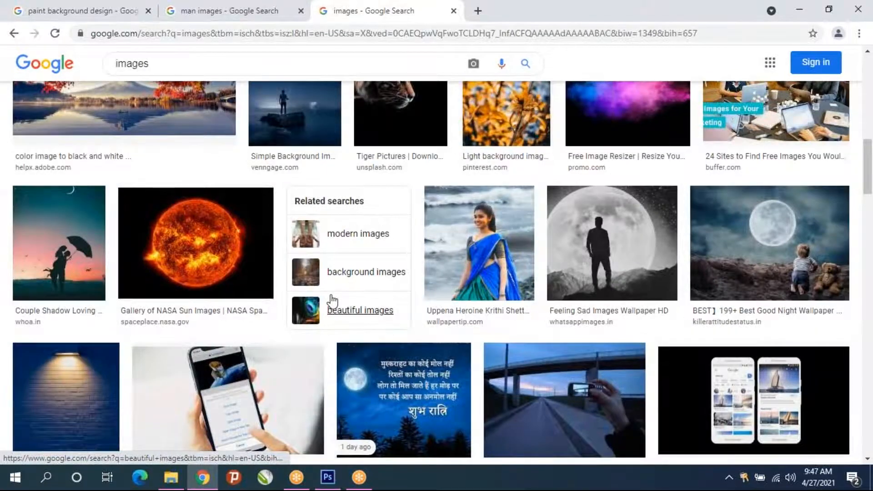
pyautogui.scroll(-4, 333, 300)
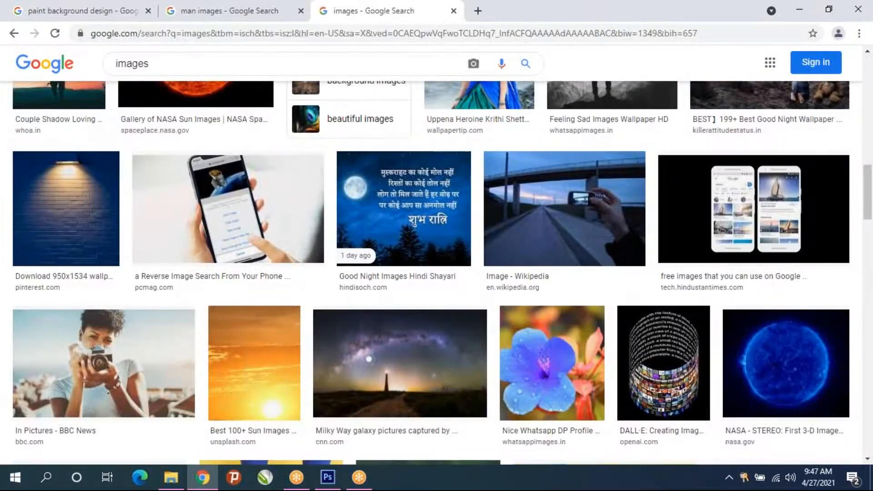
pyautogui.scroll(-5, 431, 272)
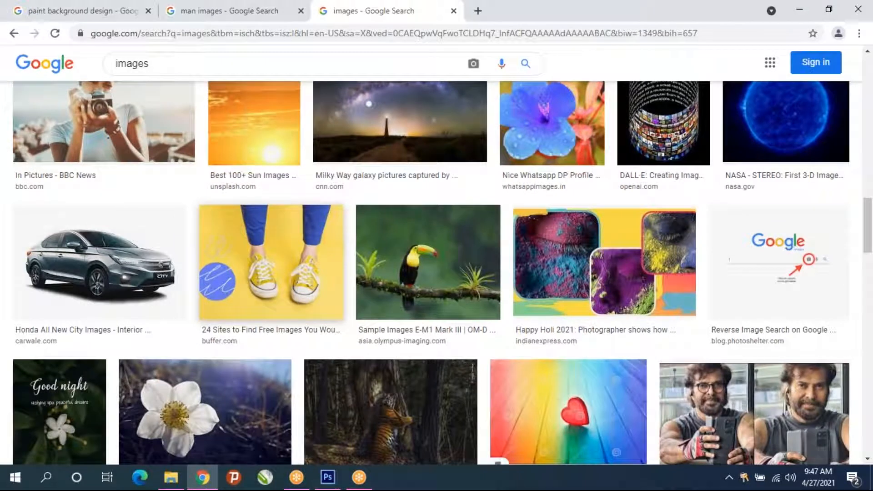
pyautogui.scroll(-5, 333, 300)
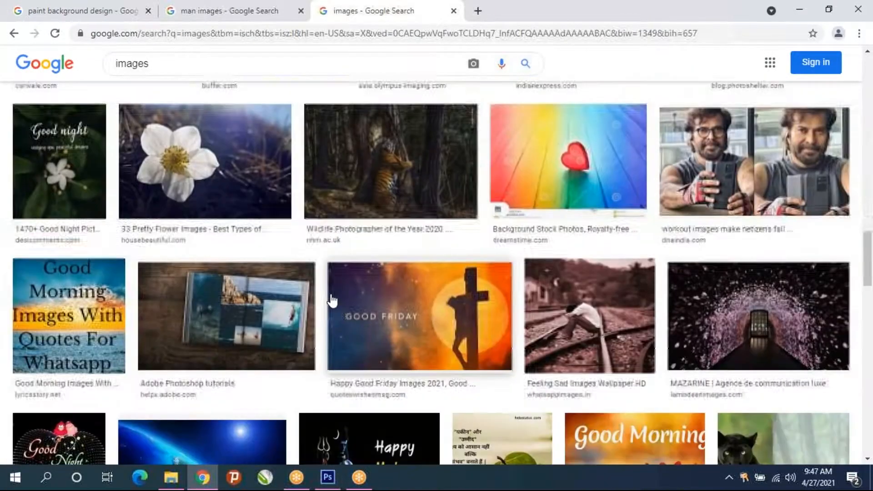
pyautogui.scroll(-5, 332, 300)
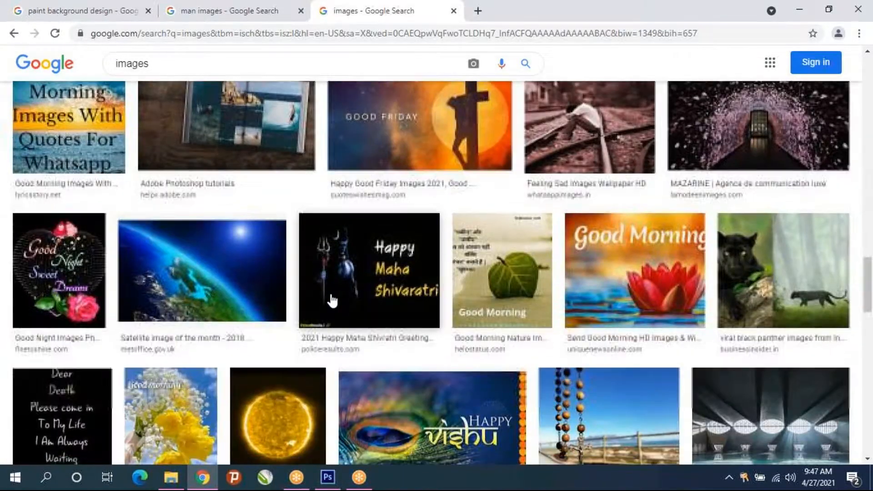
pyautogui.scroll(-3, 332, 302)
pyautogui.scroll(-4, 332, 300)
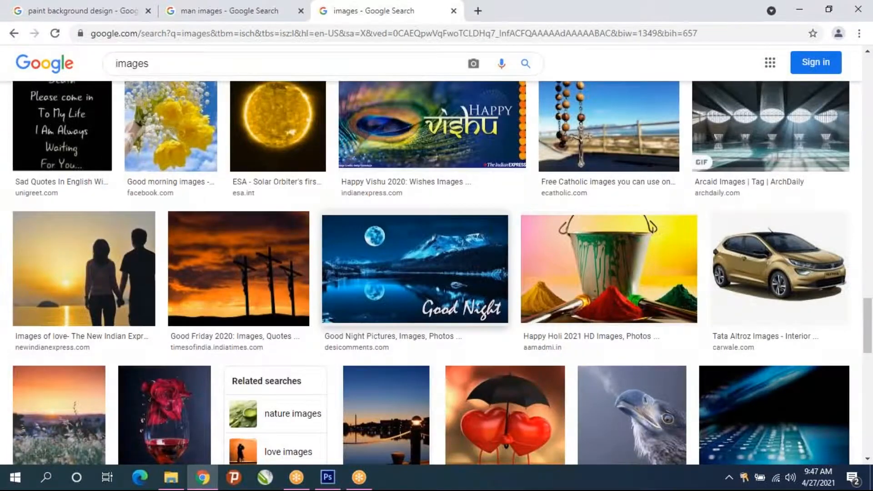
pyautogui.scroll(-5, 332, 300)
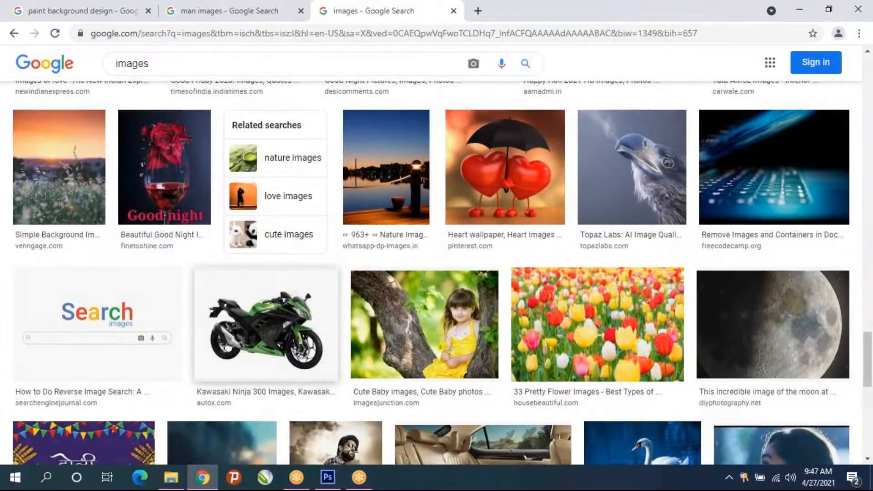
pyautogui.scroll(-4, 430, 273)
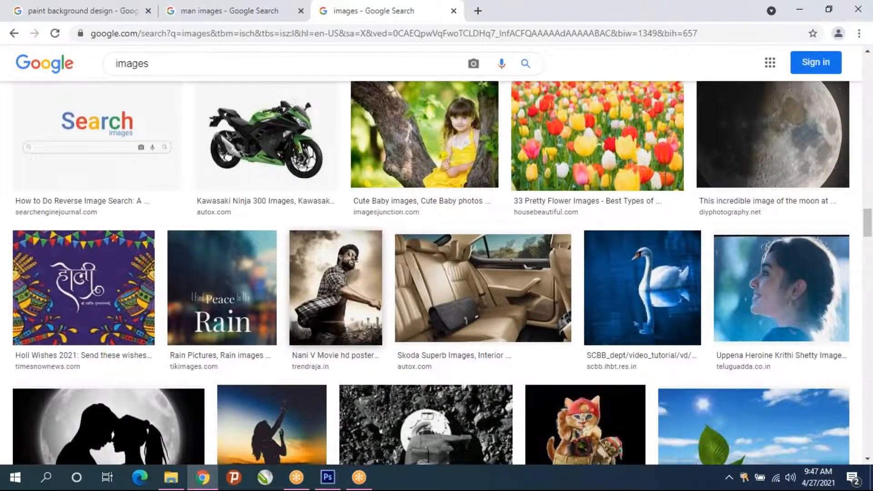
pyautogui.scroll(-5, 305, 227)
pyautogui.scroll(-4, 304, 228)
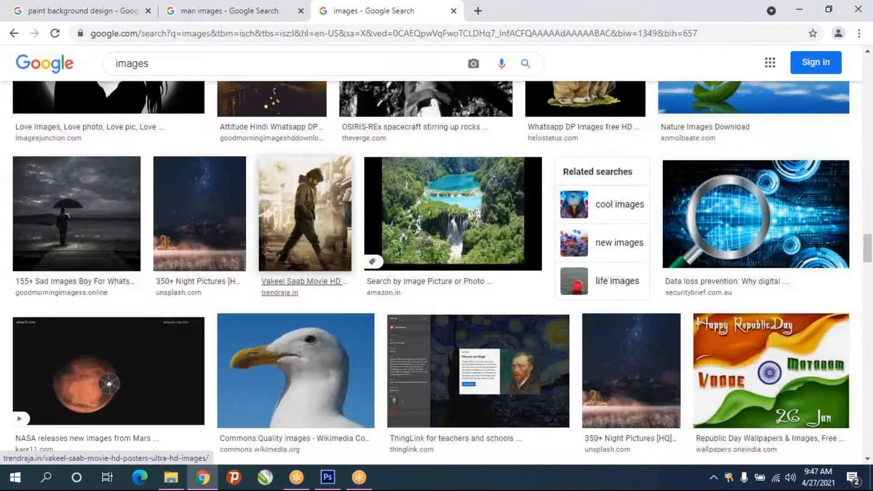
# Copy the dark photo of the man with an umbrella on a pier and paste it into the blank Photoshop document
pyautogui.click(111, 250)
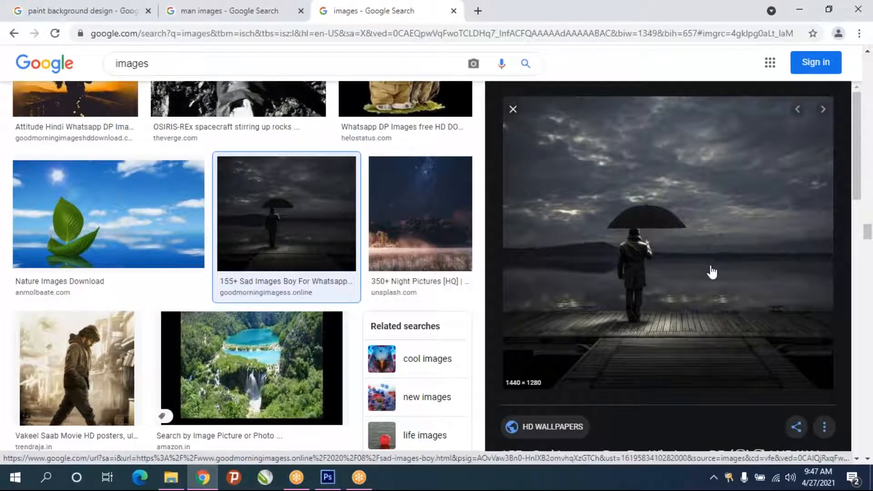
pyautogui.rightClick(712, 272)
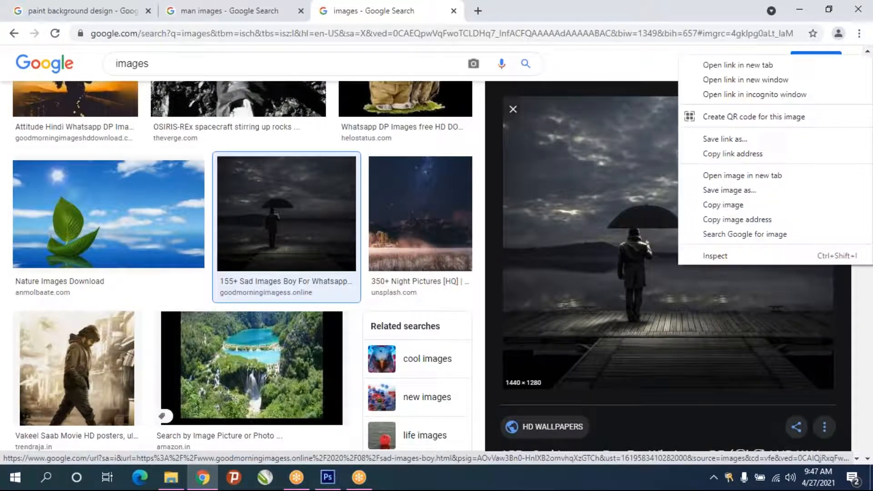
pyautogui.click(728, 205)
pyautogui.click(328, 477)
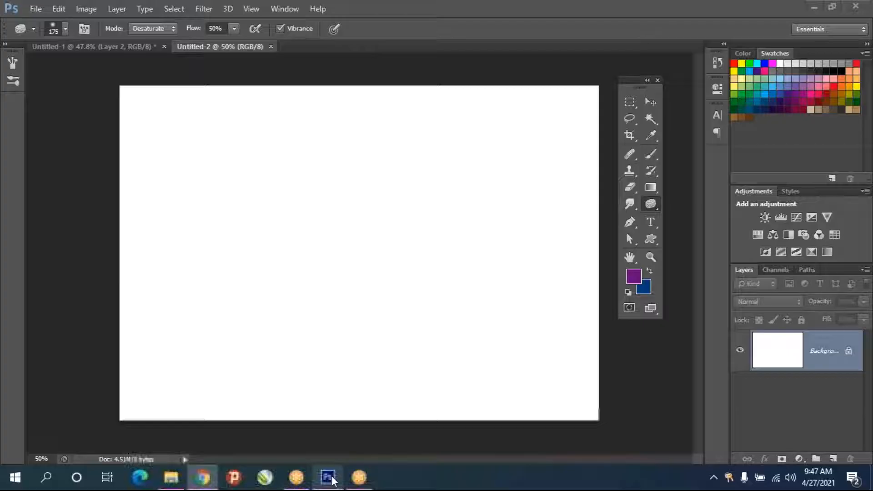
pyautogui.hotkey('ctrl', 'v')
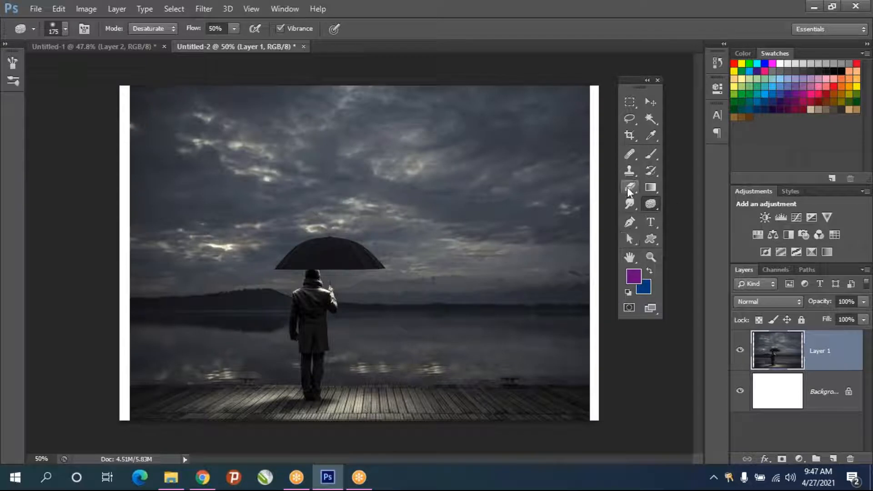
pyautogui.click(629, 170)
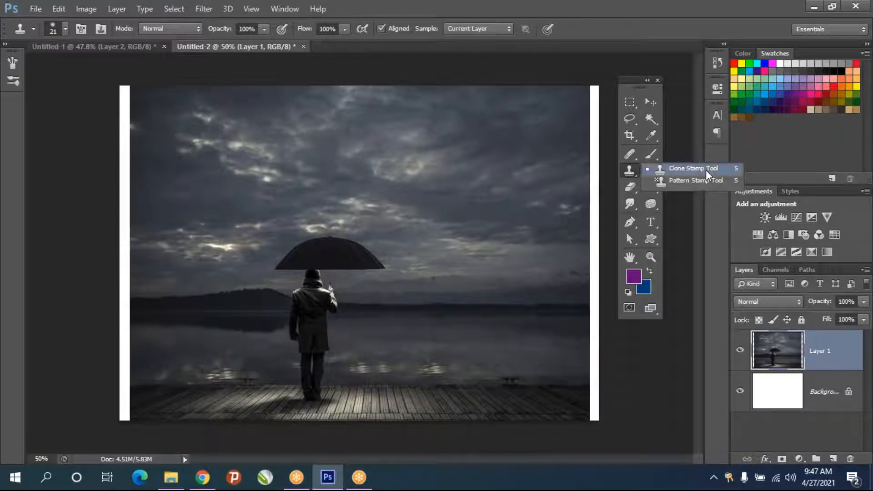
pyautogui.click(706, 170)
pyautogui.click(629, 174)
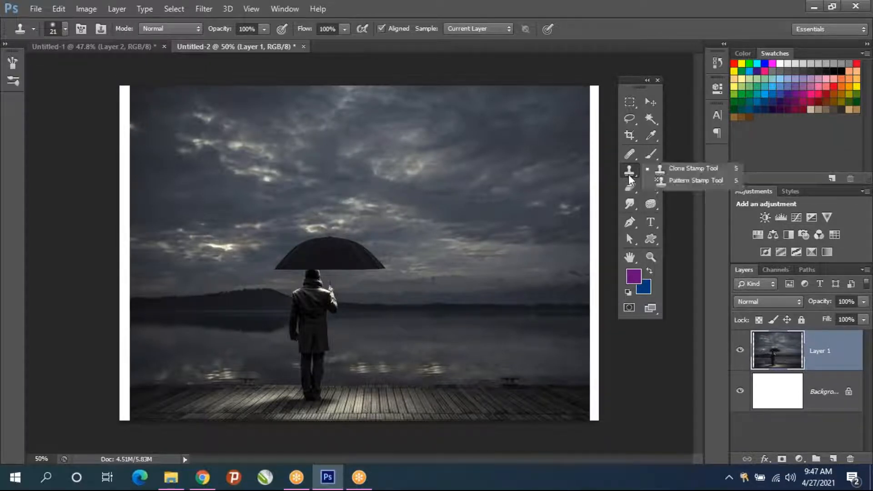
pyautogui.click(673, 168)
# Paint a duplicate of the man and his umbrella beside him on the pier with the Healing Brush, using sampled source
pyautogui.click(635, 153)
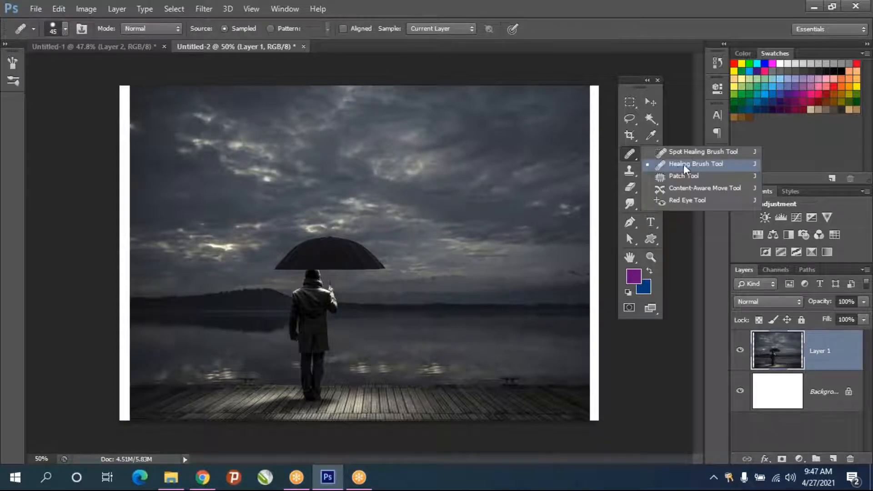
pyautogui.click(697, 163)
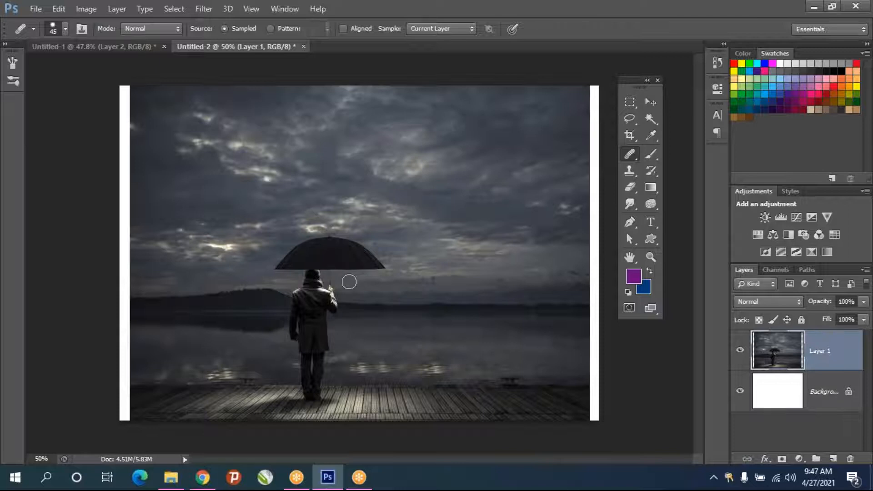
pyautogui.moveTo(432, 284)
pyautogui.mouseDown()
pyautogui.moveTo(445, 262)
pyautogui.moveTo(435, 285)
pyautogui.moveTo(435, 270)
pyautogui.moveTo(458, 268)
pyautogui.moveTo(425, 269)
pyautogui.moveTo(486, 268)
pyautogui.moveTo(410, 266)
pyautogui.moveTo(444, 265)
pyautogui.moveTo(454, 247)
pyautogui.moveTo(434, 241)
pyautogui.moveTo(481, 229)
pyautogui.moveTo(445, 249)
pyautogui.moveTo(506, 259)
pyautogui.moveTo(483, 280)
pyautogui.moveTo(450, 279)
pyautogui.moveTo(451, 340)
pyautogui.moveTo(466, 331)
pyautogui.moveTo(471, 324)
pyautogui.moveTo(437, 294)
pyautogui.moveTo(422, 301)
pyautogui.moveTo(427, 289)
pyautogui.moveTo(426, 337)
pyautogui.moveTo(442, 323)
pyautogui.moveTo(438, 304)
pyautogui.mouseUp()
pyautogui.moveTo(443, 366)
pyautogui.mouseDown()
pyautogui.moveTo(453, 333)
pyautogui.moveTo(437, 384)
pyautogui.moveTo(448, 392)
pyautogui.moveTo(424, 403)
pyautogui.moveTo(512, 401)
pyautogui.moveTo(407, 403)
pyautogui.mouseUp()
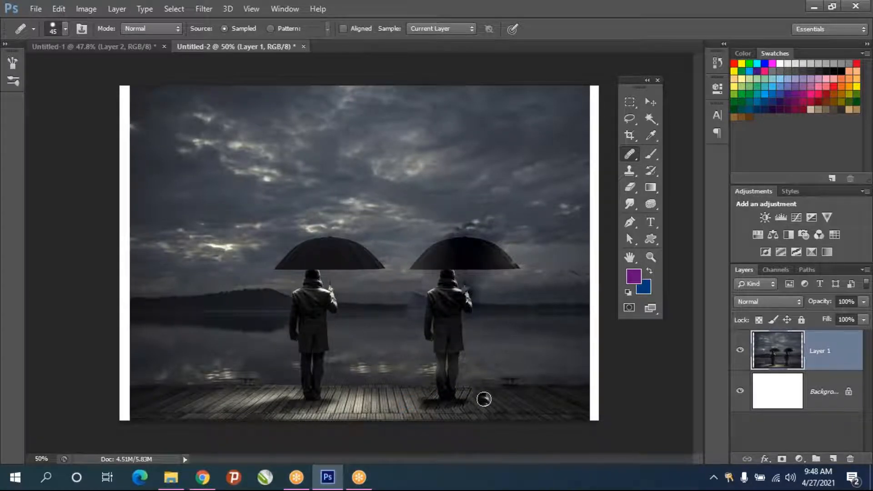
# Finish the Healing Brush duplicate at the second figure's feet, check it against the original, and undo the duplicate
pyautogui.moveTo(484, 401); pyautogui.dragTo(480, 390)
pyautogui.scroll(3, 448, 429)
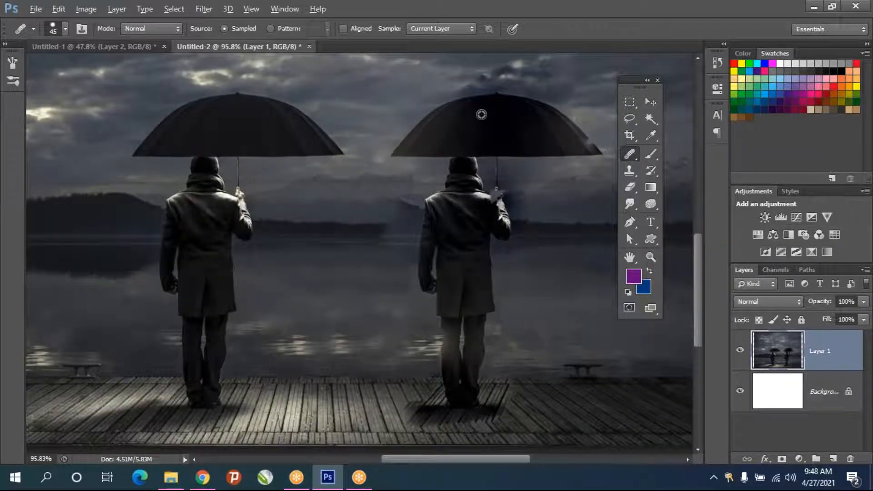
pyautogui.scroll(-2, 485, 273)
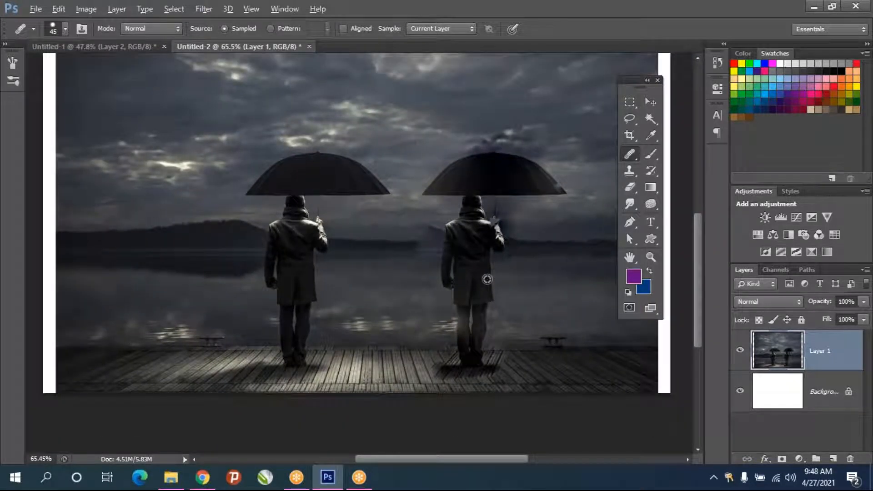
pyautogui.hotkey('ctrl', 'z')
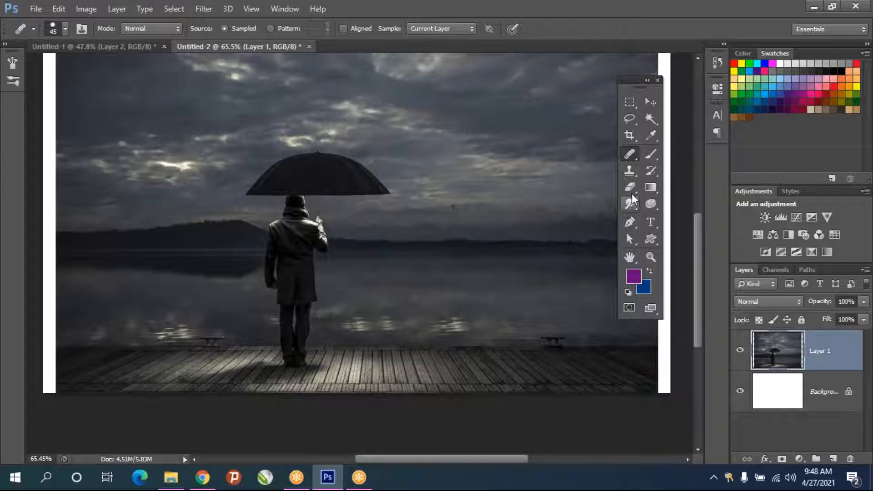
# Duplicate the man and his umbrella farther along the pier with the Clone Stamp Tool, using a 125 px brush sampled from the umbrella
pyautogui.click(627, 170)
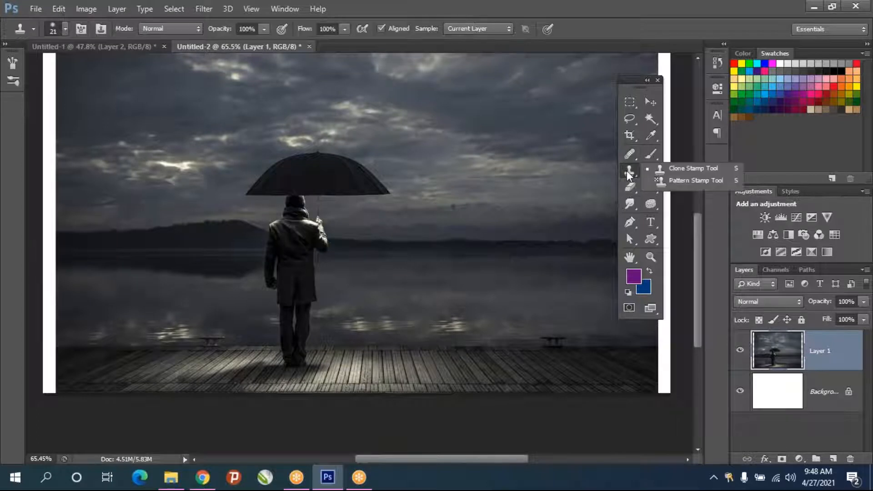
pyautogui.click(673, 171)
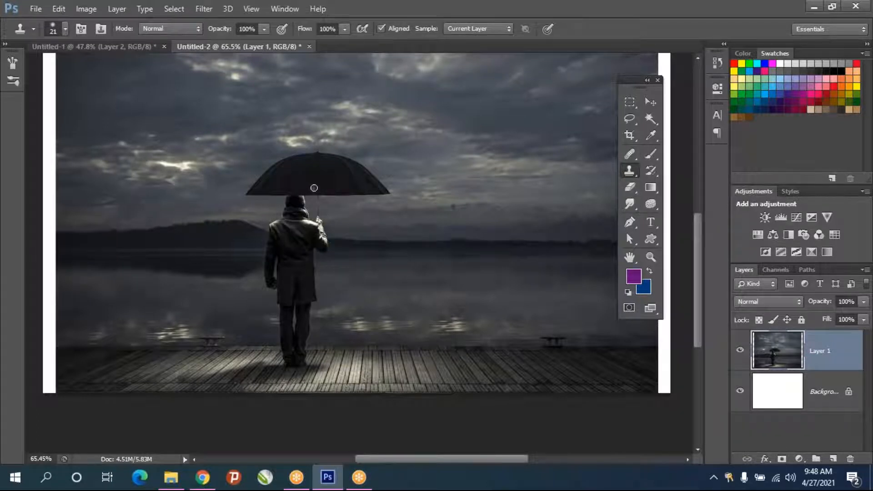
pyautogui.press(']')
pyautogui.press(']')
pyautogui.press(']')
pyautogui.press(']')
pyautogui.press(']')
pyautogui.press(']')
pyautogui.press(']')
pyautogui.press(']')
pyautogui.press(']')
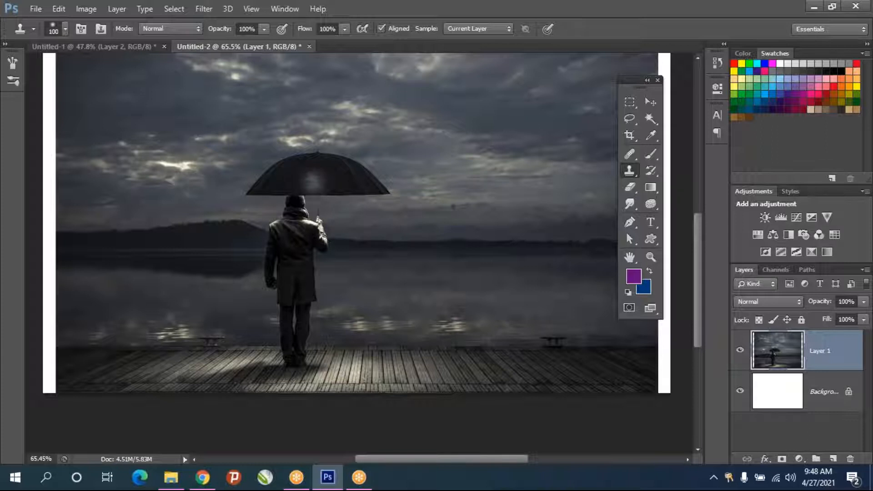
pyautogui.keyDown('alt'); pyautogui.click(312, 183); pyautogui.keyUp('alt')
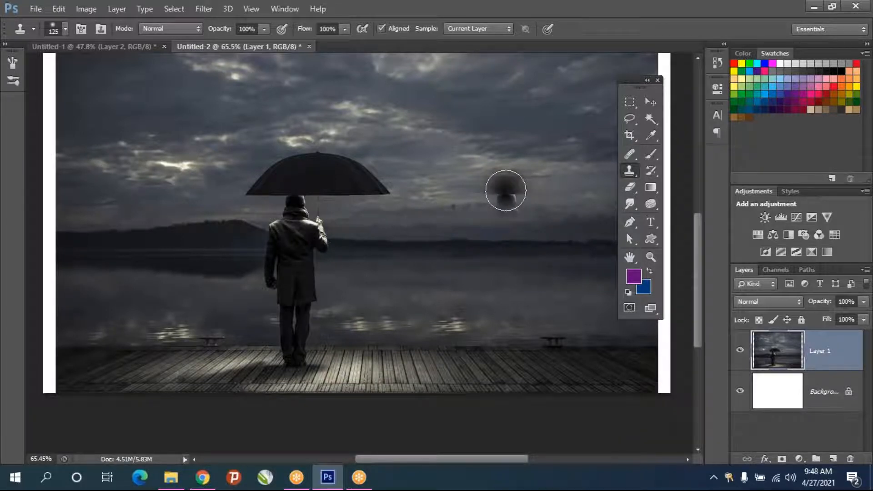
pyautogui.moveTo(506, 190)
pyautogui.mouseDown()
pyautogui.moveTo(467, 194)
pyautogui.moveTo(545, 193)
pyautogui.moveTo(506, 193)
pyautogui.moveTo(500, 174)
pyautogui.moveTo(516, 168)
pyautogui.moveTo(549, 172)
pyautogui.moveTo(581, 196)
pyautogui.moveTo(558, 190)
pyautogui.moveTo(587, 194)
pyautogui.moveTo(508, 201)
pyautogui.moveTo(490, 268)
pyautogui.moveTo(522, 235)
pyautogui.moveTo(527, 241)
pyautogui.moveTo(503, 251)
pyautogui.moveTo(501, 358)
pyautogui.mouseUp()
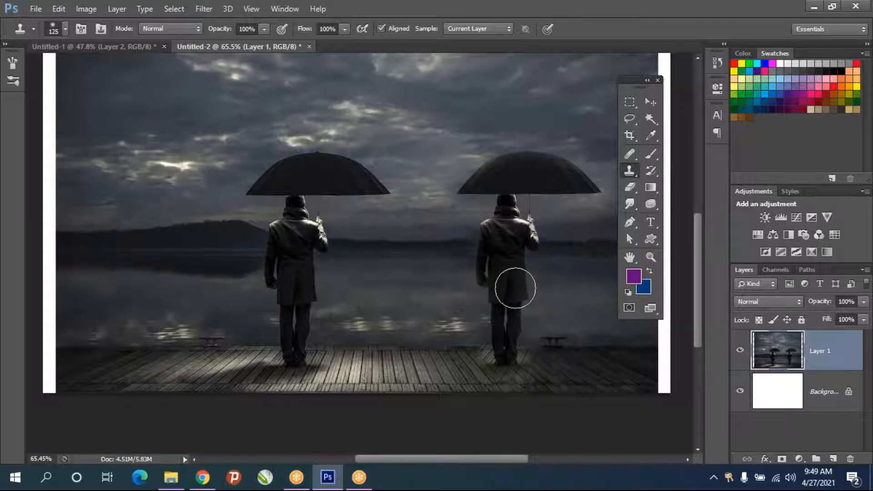
pyautogui.click(518, 285)
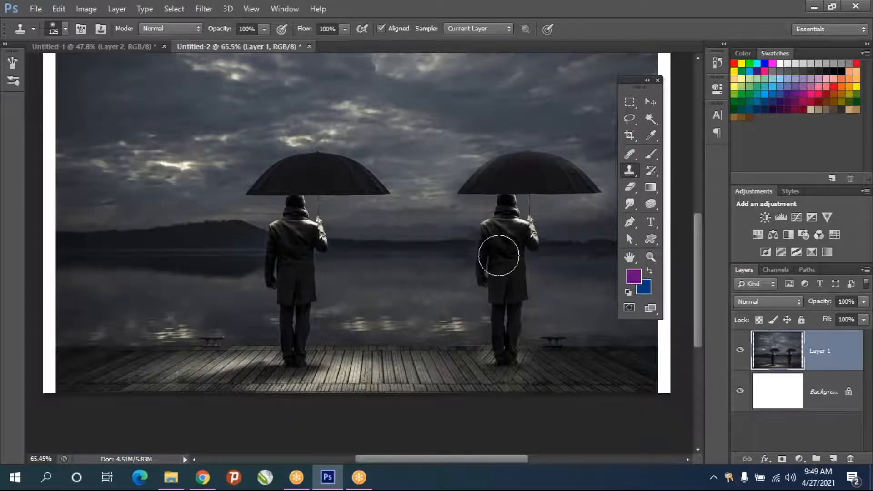
pyautogui.scroll(2, 527, 398)
pyautogui.scroll(-2, 527, 398)
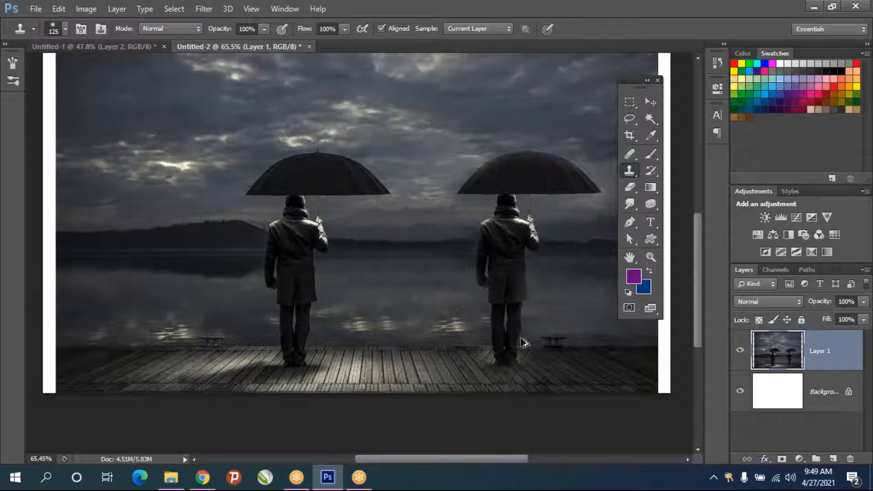
# Undo the cloned figure and delete the pier photo's layer from the document
pyautogui.hotkey('ctrl', 'z')
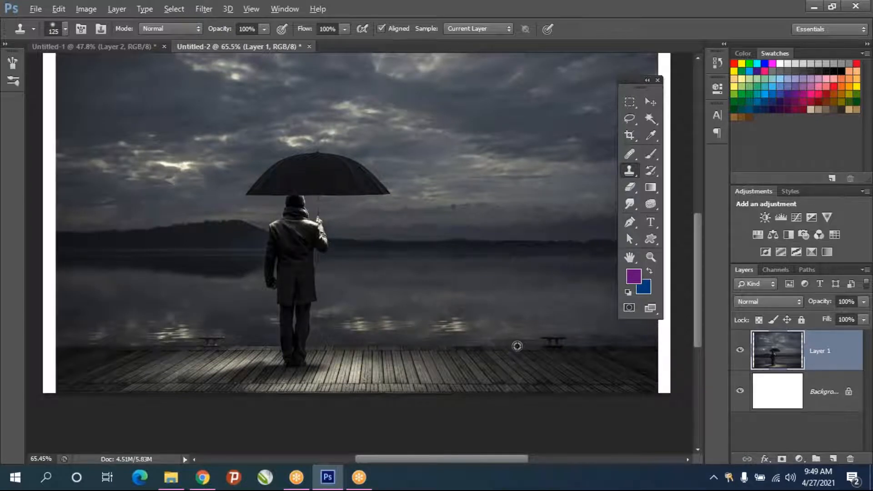
pyautogui.moveTo(330, 343)
pyautogui.mouseDown()
pyautogui.moveTo(309, 357)
pyautogui.moveTo(310, 348)
pyautogui.moveTo(252, 341)
pyautogui.mouseUp()
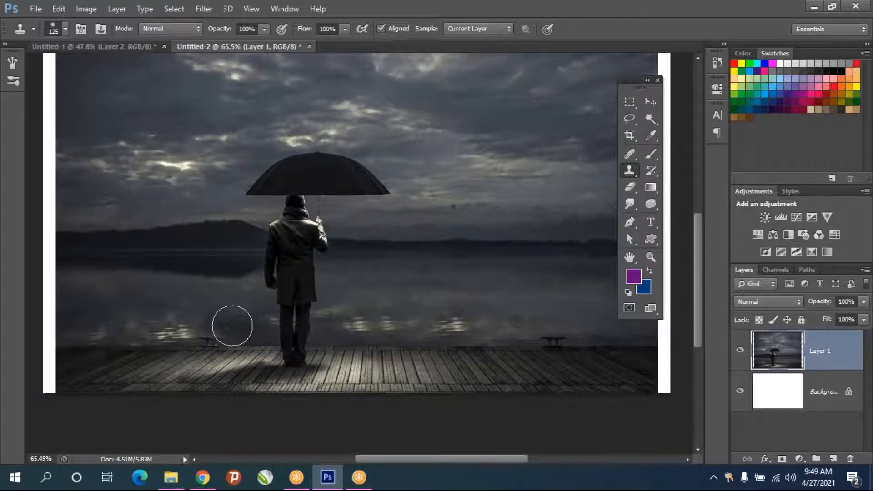
pyautogui.press('Delete')
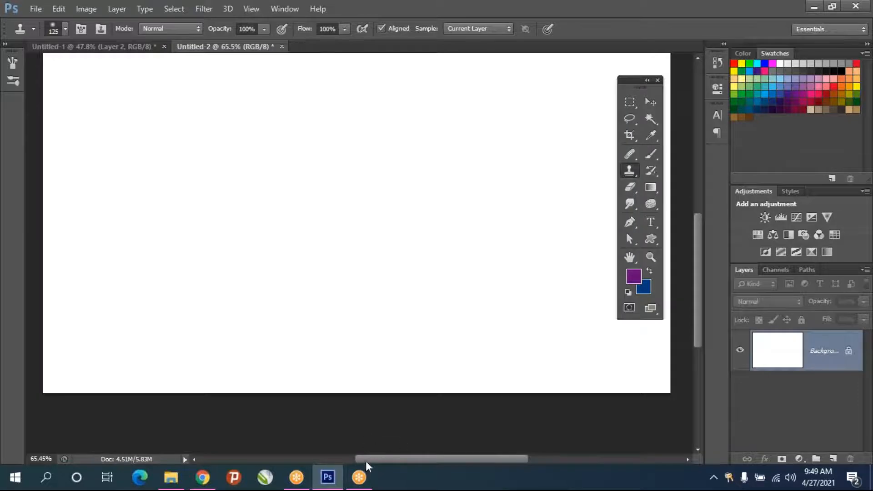
# Switch to Chrome and search Google Images for "evening images"
pyautogui.click(203, 477)
pyautogui.scroll(-9, 578, 313)
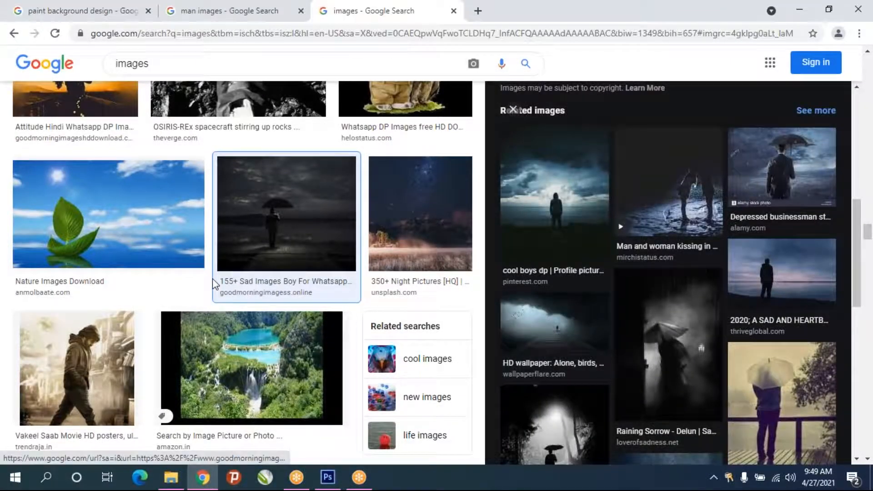
pyautogui.scroll(-15, 214, 284)
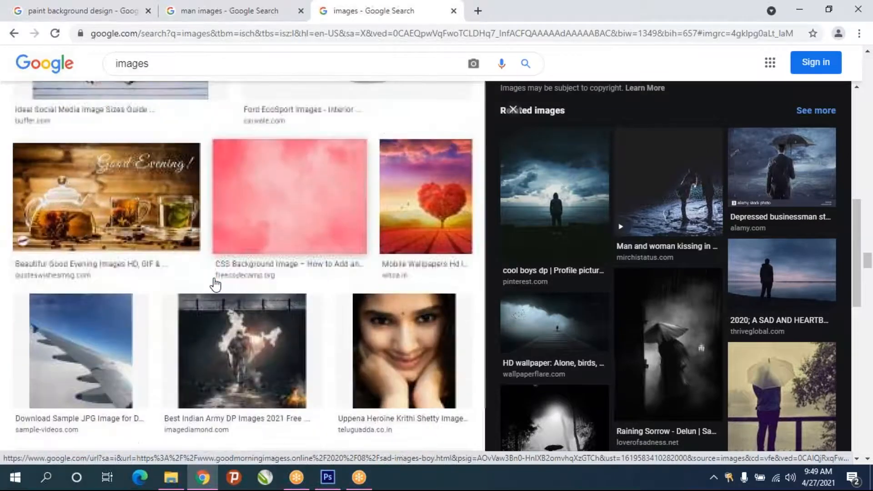
pyautogui.scroll(-15, 215, 283)
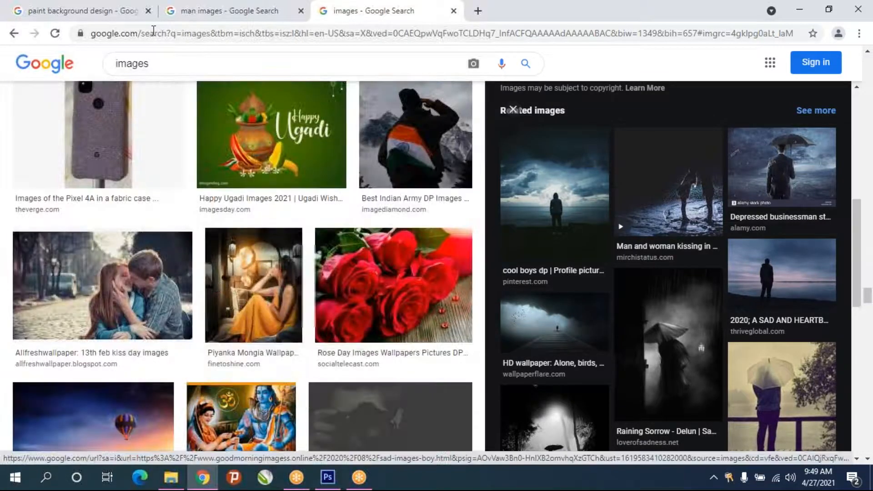
pyautogui.doubleClick(163, 59)
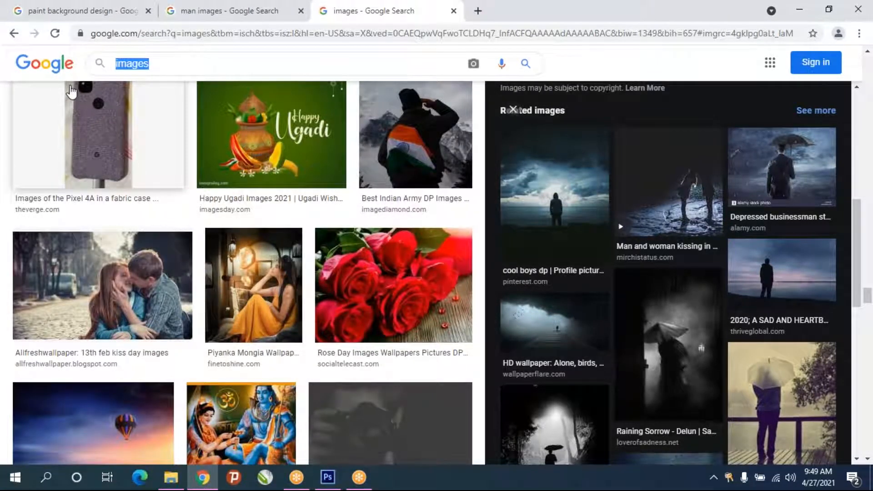
pyautogui.write('e')
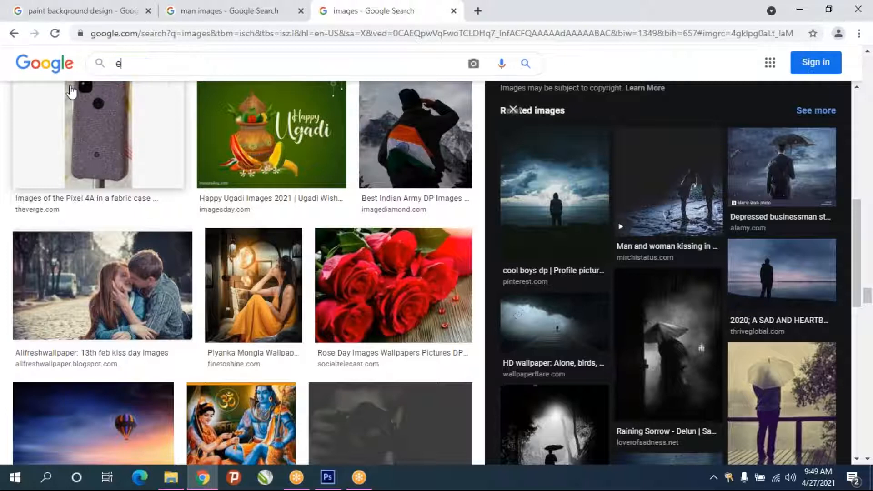
pyautogui.write('ven')
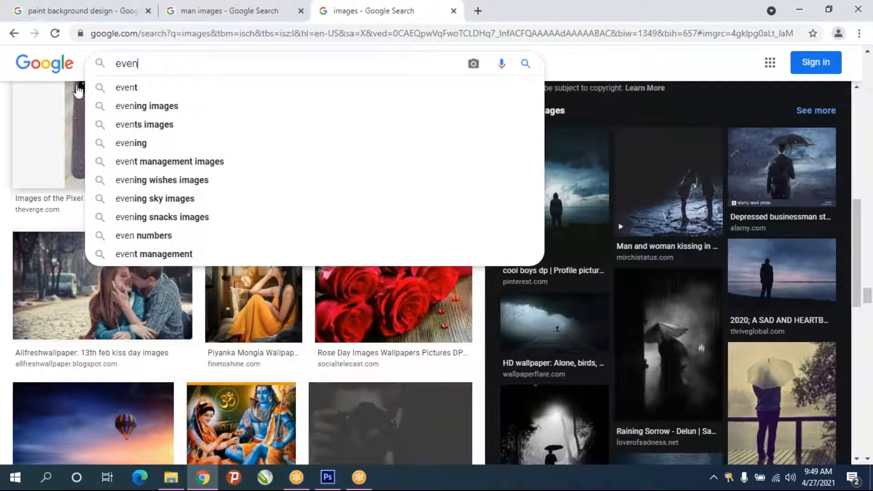
pyautogui.click(183, 105)
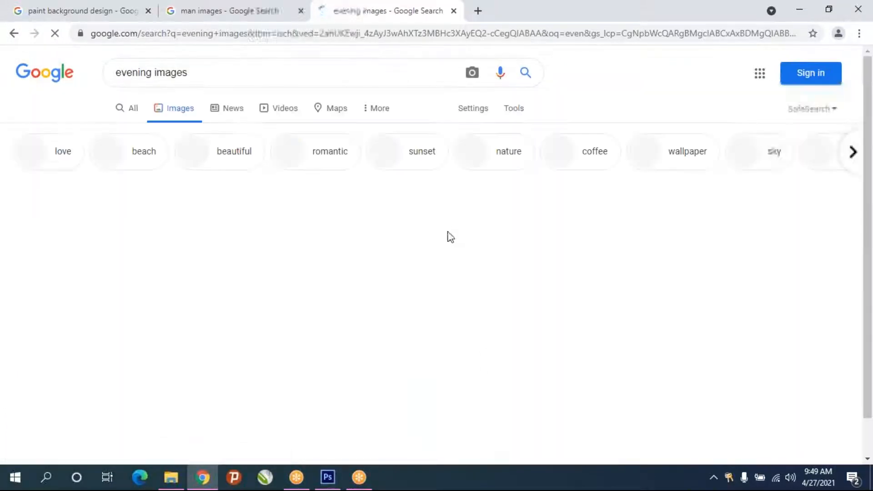
# Look through the evening image results and preview the photo of a heron in the water at sunset
pyautogui.scroll(-4, 488, 359)
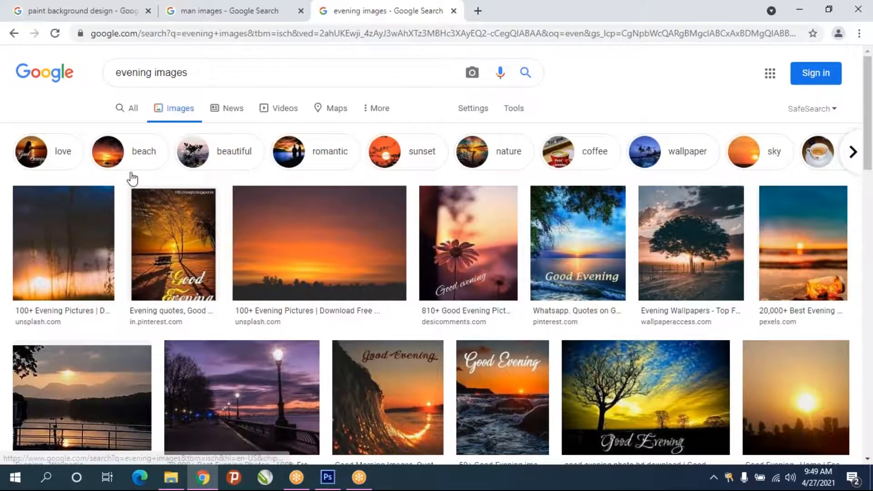
pyautogui.scroll(-3, 195, 300)
pyautogui.scroll(-10, 198, 311)
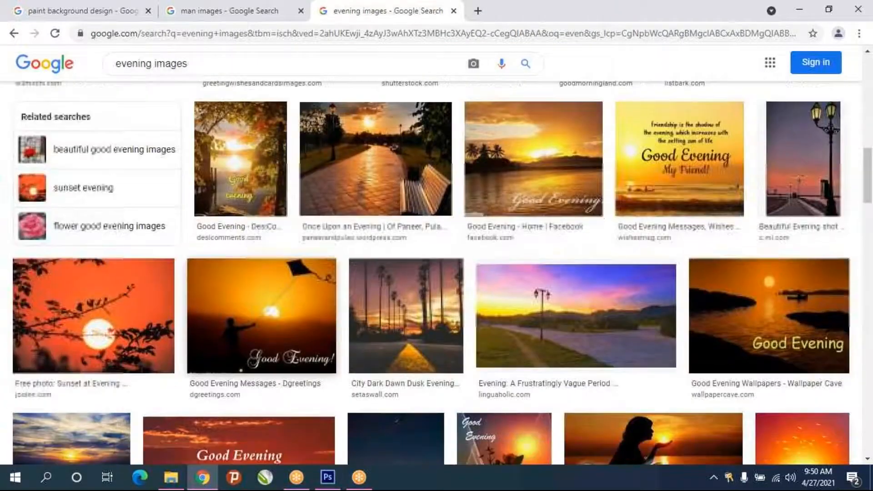
pyautogui.scroll(-3, 198, 311)
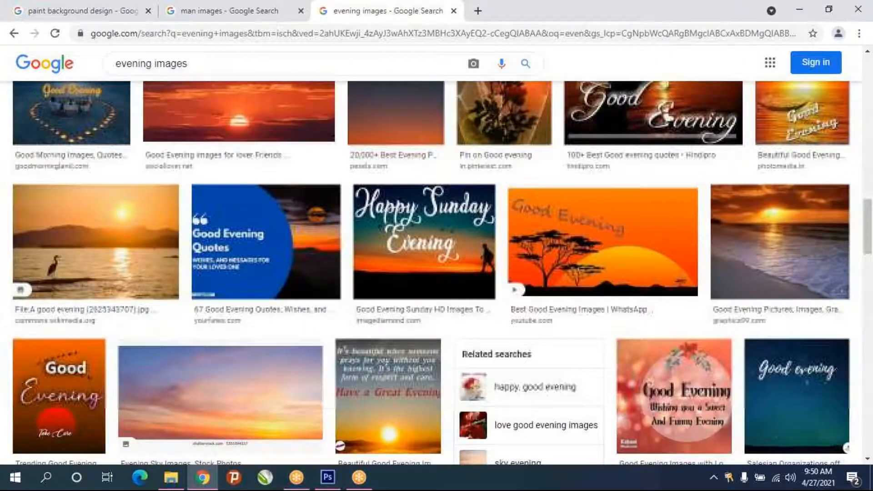
pyautogui.click(90, 268)
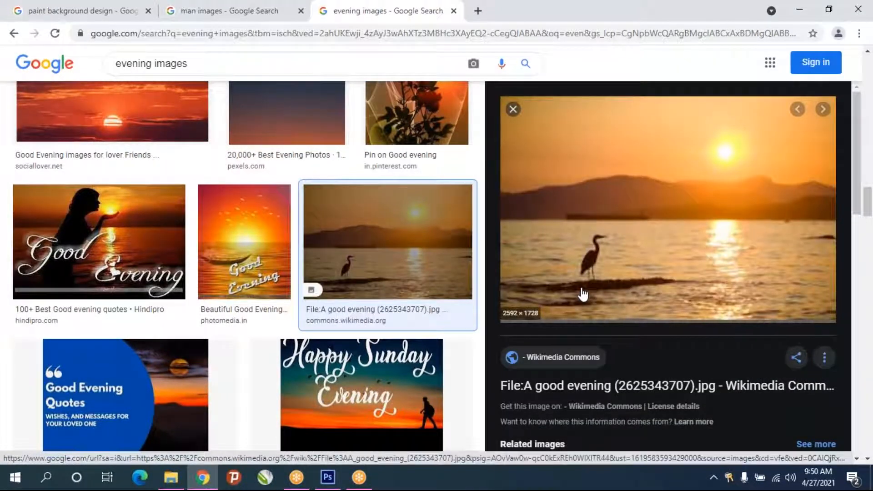
# Examine the heron photo's related images and the surrounding evening results for a suitable practice photo
pyautogui.scroll(-5, 318, 319)
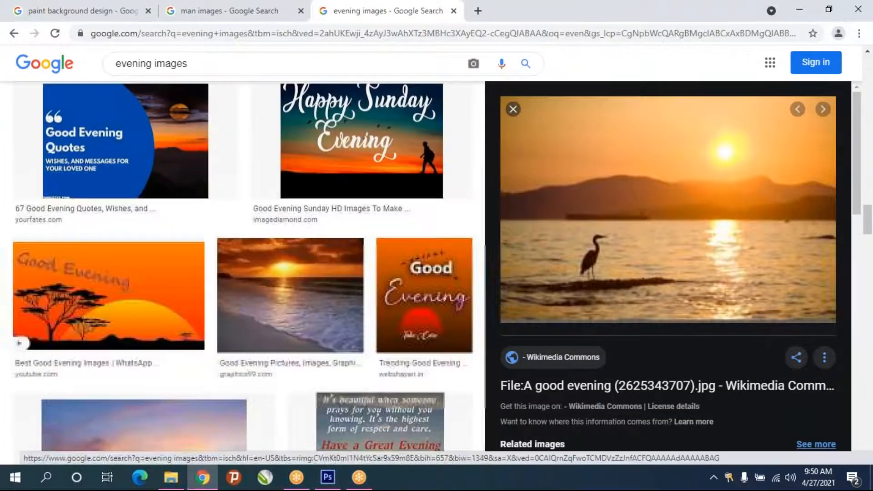
pyautogui.scroll(-5, 793, 447)
pyautogui.scroll(-6, 655, 401)
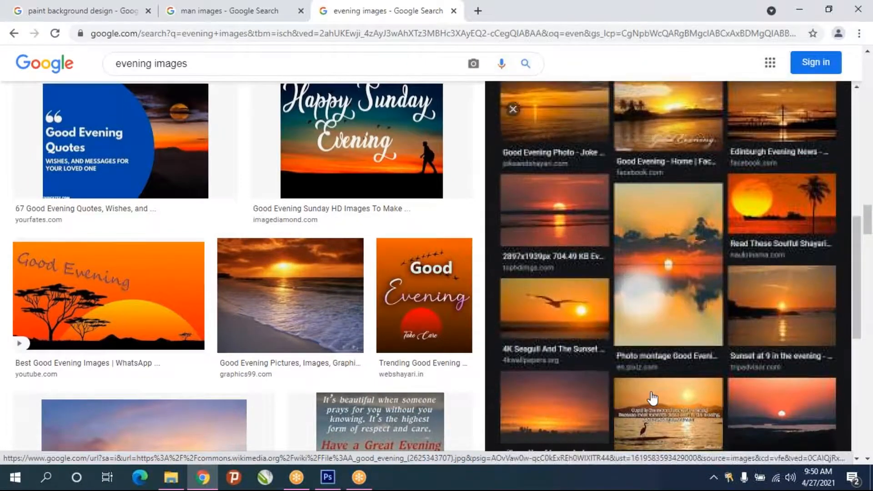
pyautogui.scroll(-5, 240, 336)
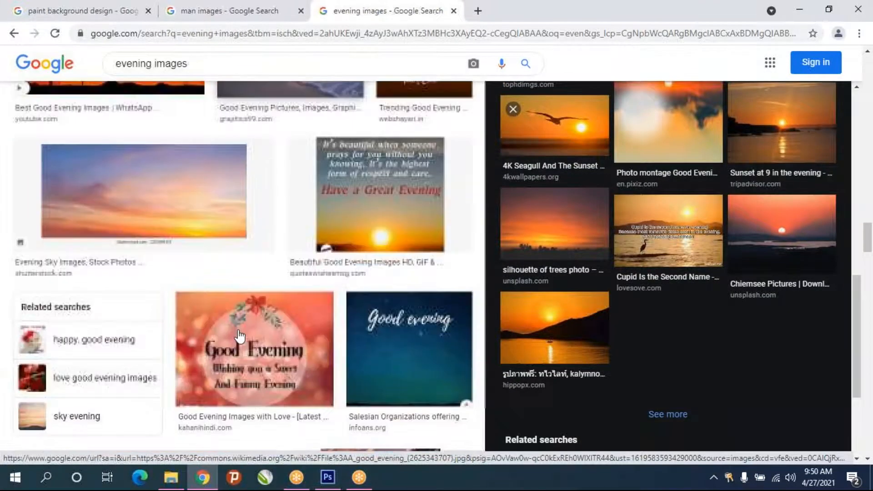
pyautogui.scroll(-10, 240, 337)
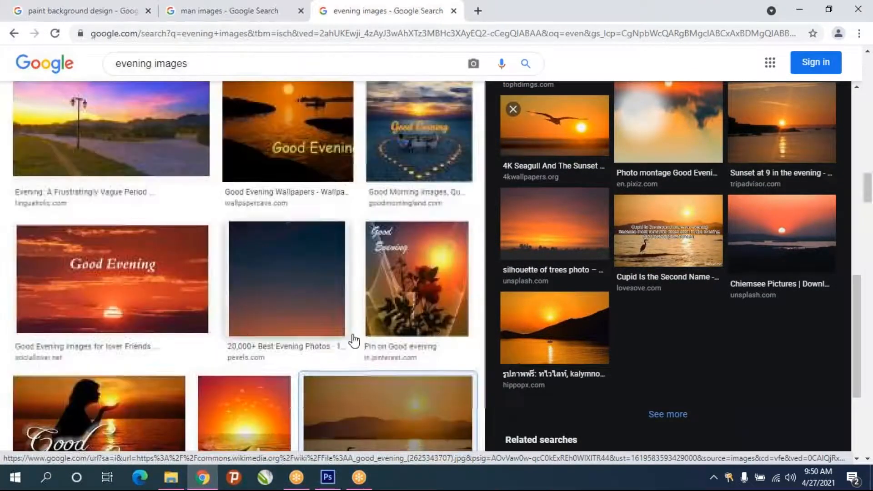
pyautogui.scroll(5, 314, 328)
pyautogui.scroll(7, 620, 291)
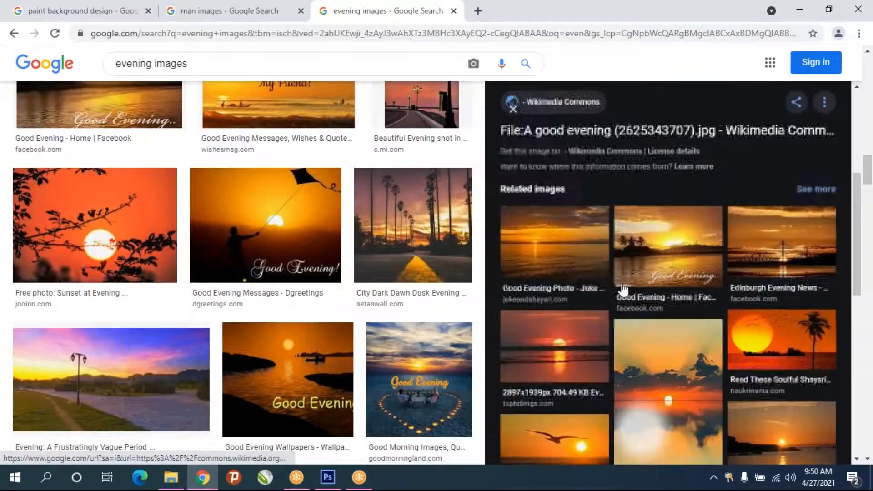
pyautogui.scroll(-5, 620, 293)
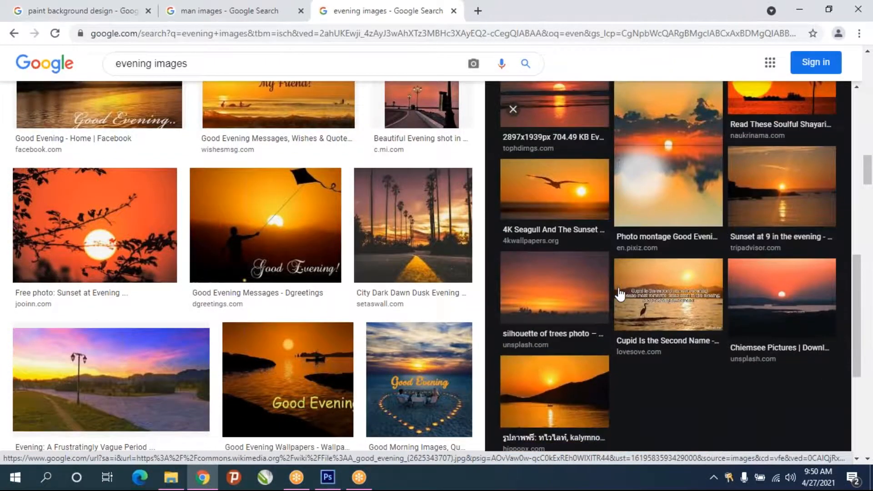
pyautogui.scroll(8, 619, 294)
pyautogui.scroll(3, 620, 293)
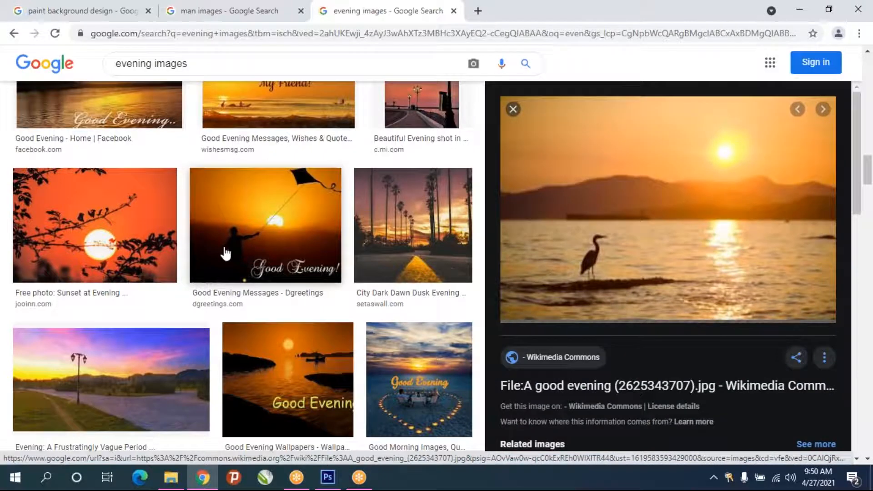
pyautogui.scroll(8, 225, 253)
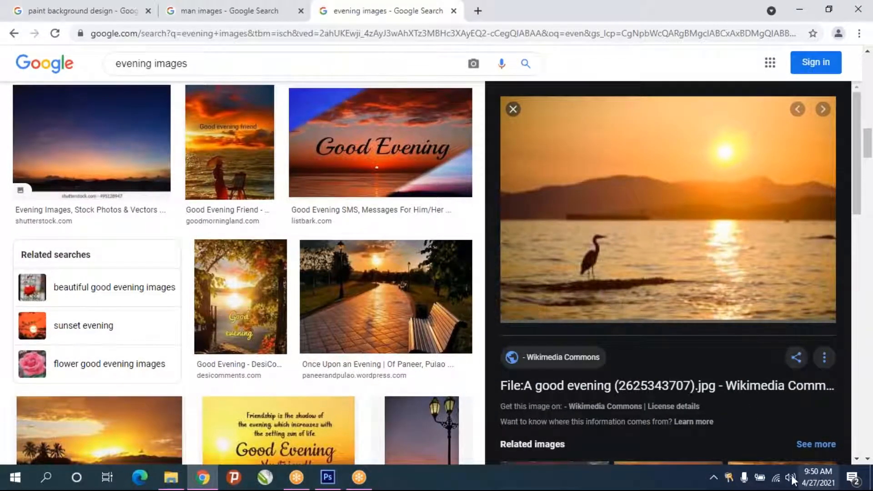
pyautogui.click(776, 479)
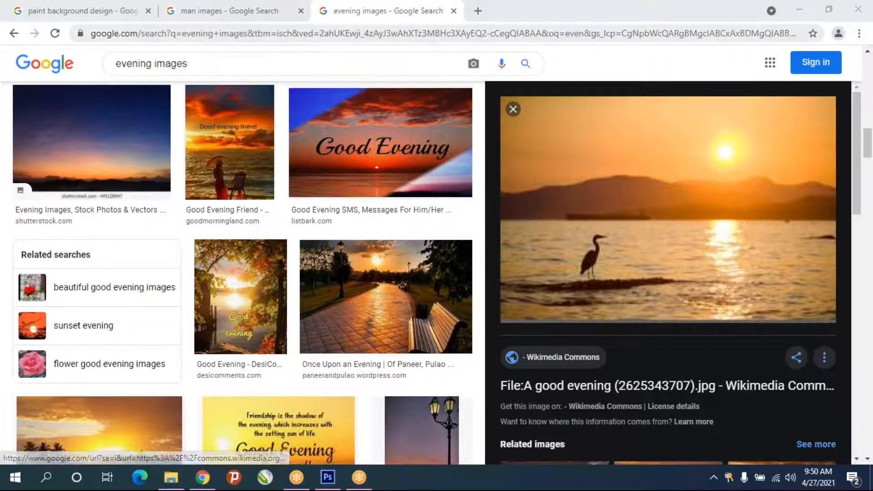
# Return to the man images results, look through them and remove the "black" filter
pyautogui.click(246, 33)
pyautogui.click(250, 14)
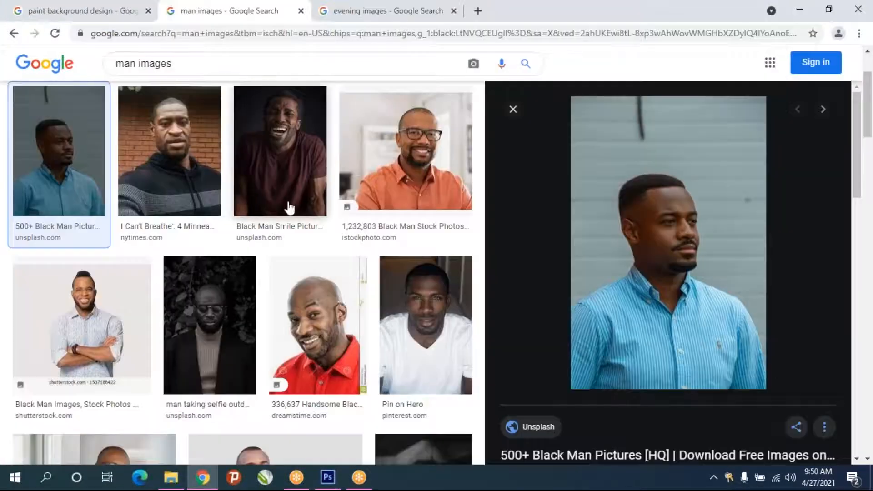
pyautogui.scroll(2, 273, 253)
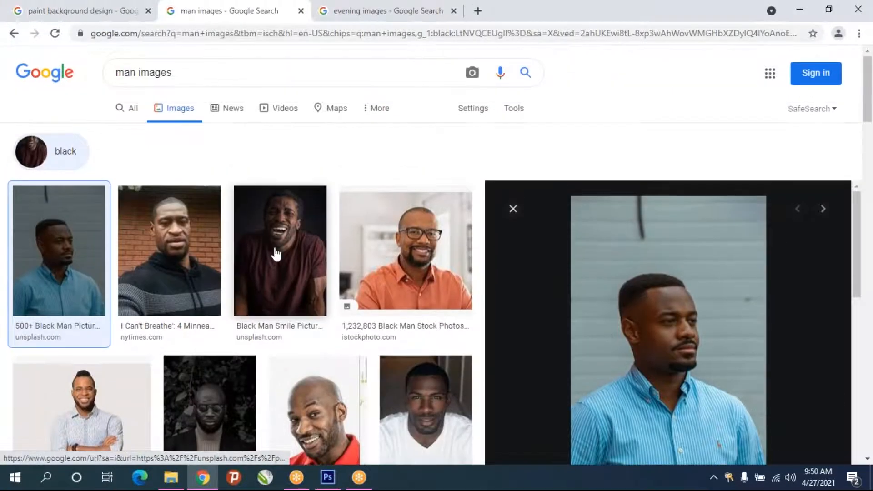
pyautogui.scroll(-8, 275, 250)
pyautogui.scroll(8, 273, 248)
pyautogui.click(73, 149)
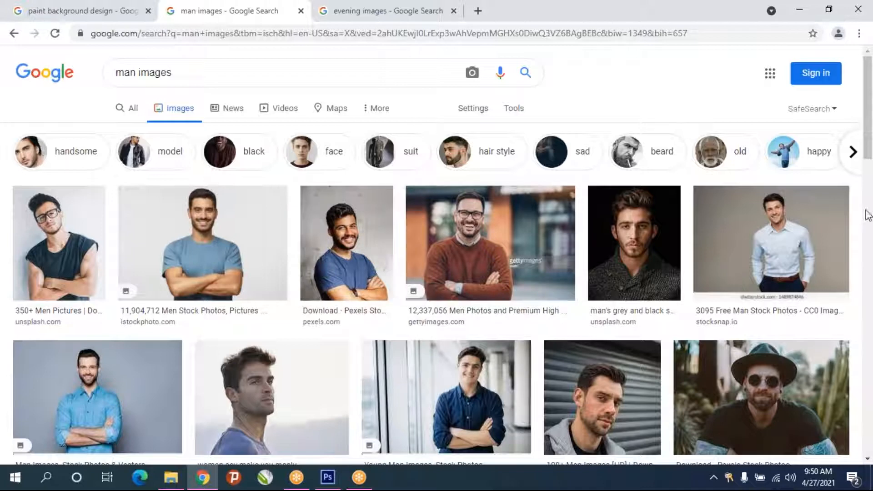
# Filter the man images by "happy", look through the results and preview the photo of a man standing in the desert
pyautogui.click(813, 160)
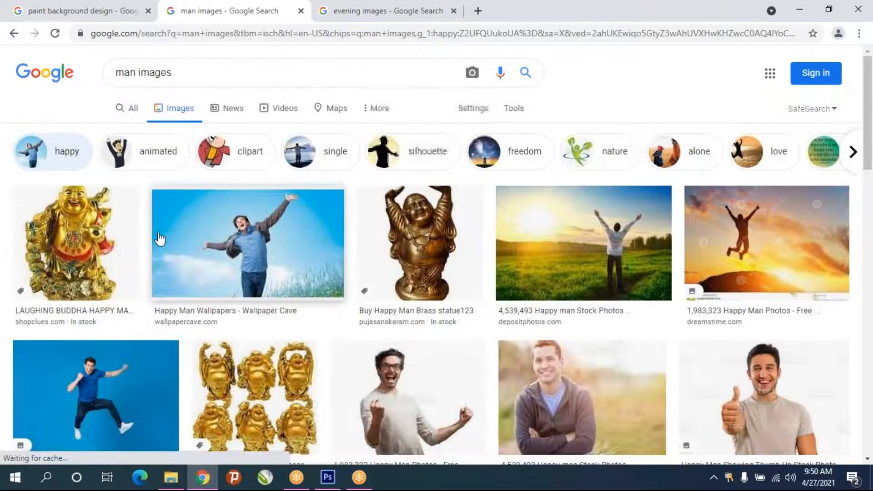
pyautogui.scroll(-8, 159, 238)
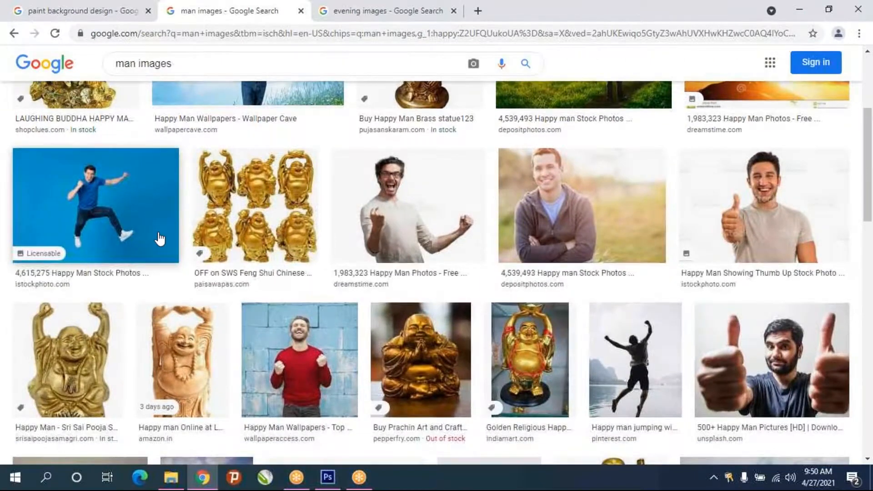
pyautogui.scroll(-6, 159, 238)
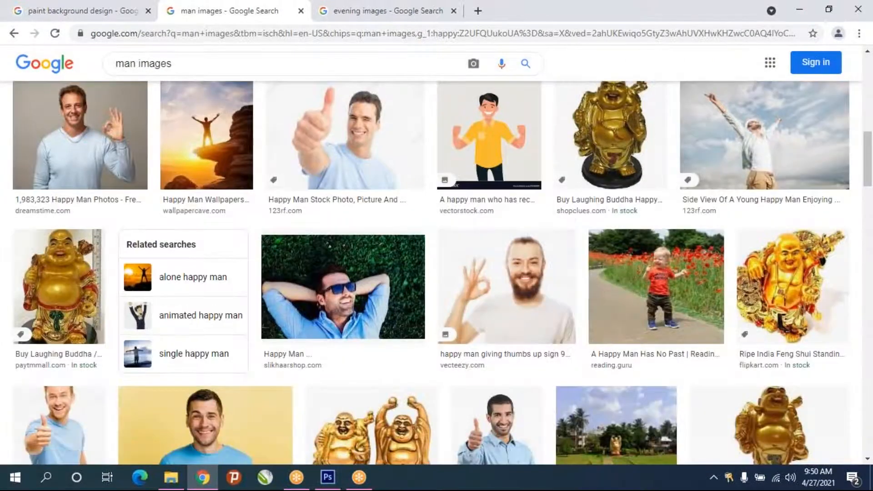
pyautogui.scroll(-3, 432, 273)
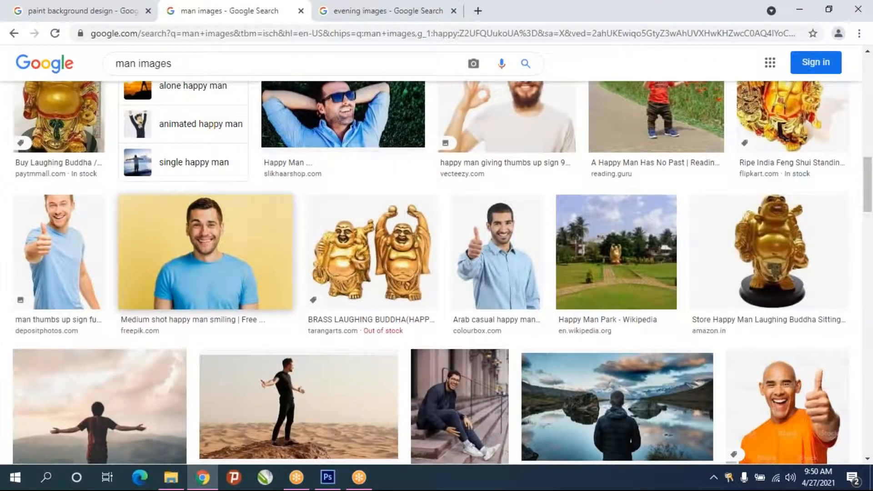
pyautogui.scroll(-3, 267, 284)
pyautogui.click(267, 285)
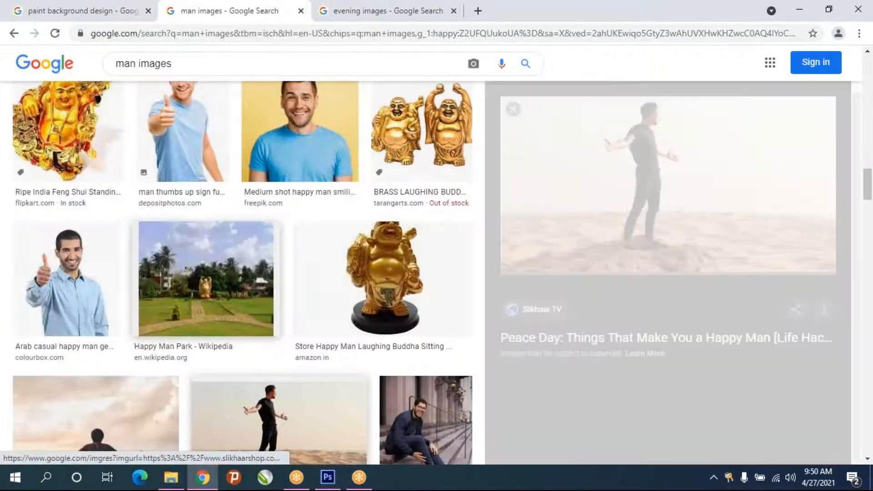
pyautogui.scroll(-2, 693, 267)
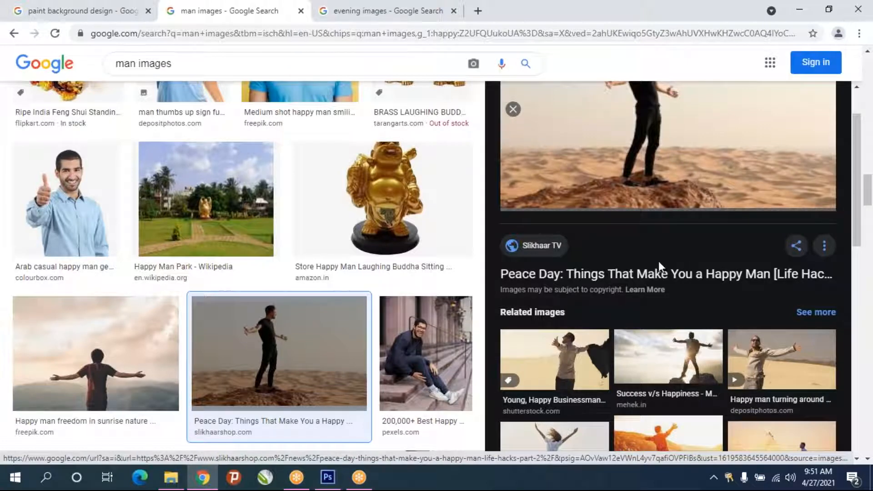
# Return to the evening images results and examine the heron photo's related images and the other results for a practice photo
pyautogui.click(359, 20)
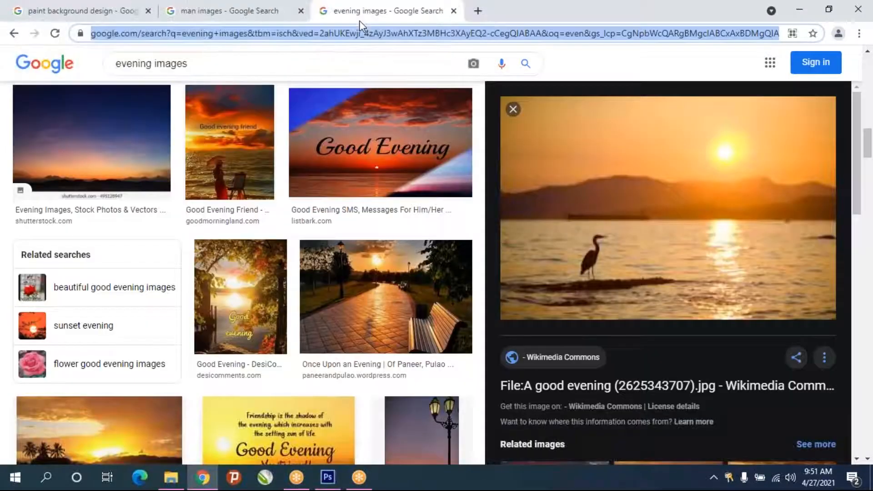
pyautogui.scroll(-5, 626, 255)
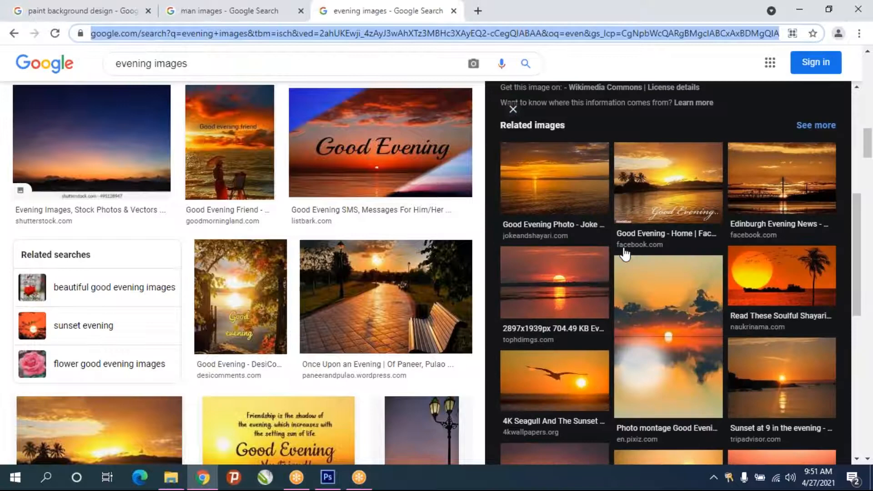
pyautogui.scroll(-4, 625, 255)
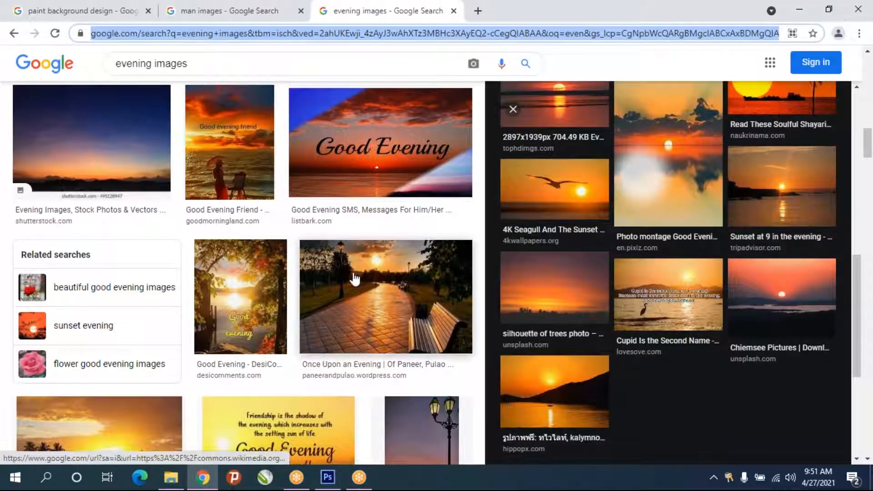
pyautogui.scroll(-10, 322, 370)
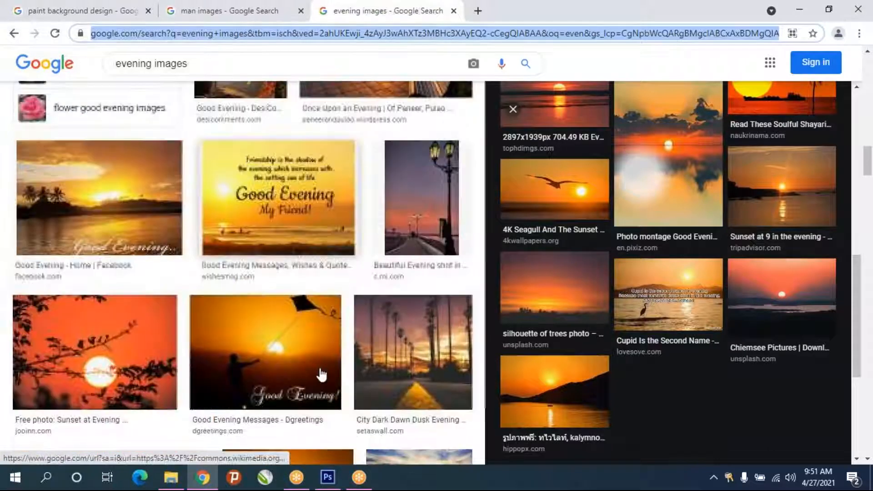
pyautogui.scroll(-10, 321, 377)
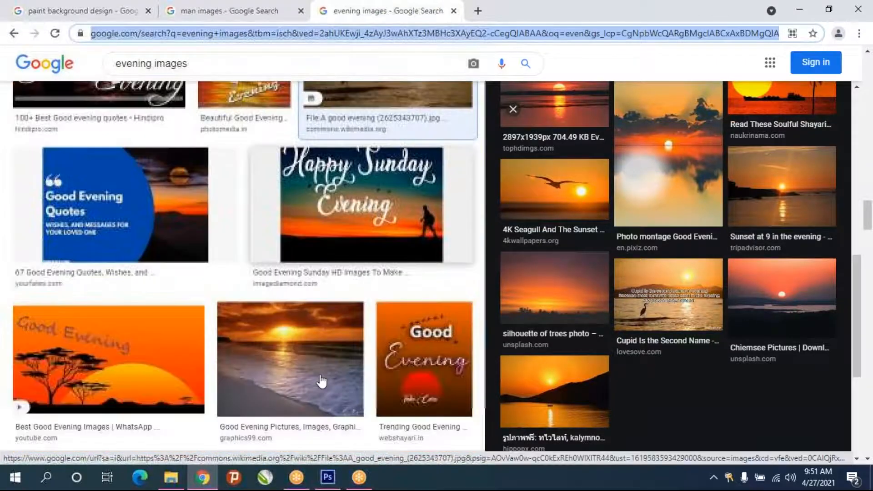
pyautogui.scroll(-5, 321, 381)
pyautogui.scroll(3, 321, 381)
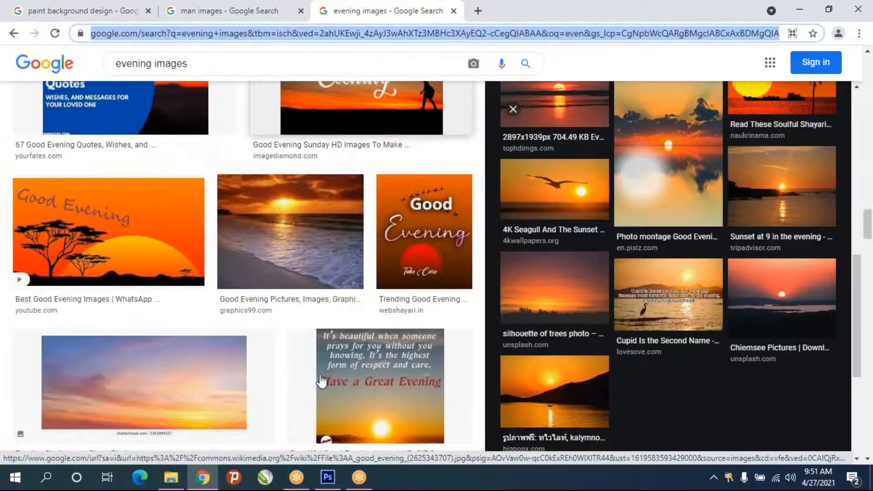
pyautogui.scroll(-10, 321, 381)
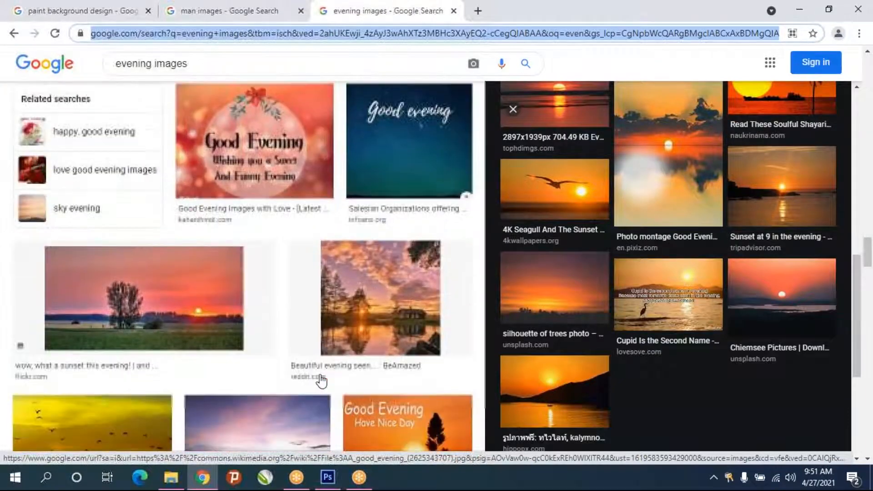
pyautogui.scroll(-3, 321, 381)
pyautogui.scroll(-5, 551, 392)
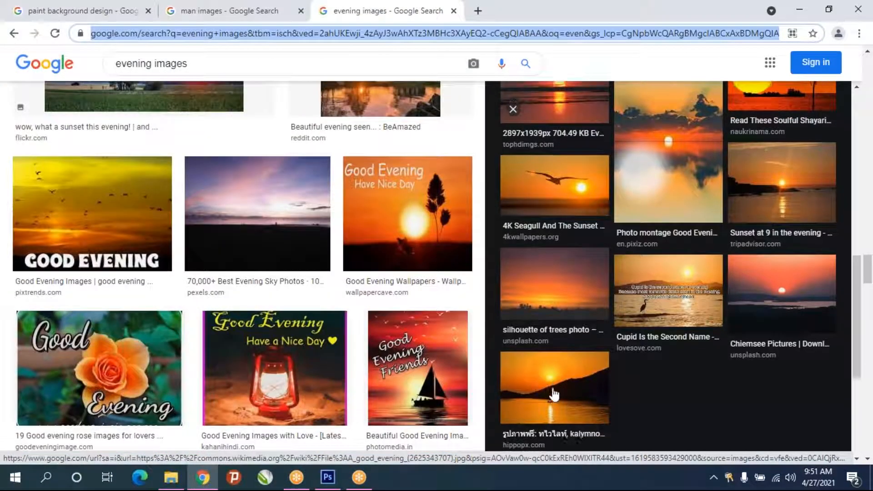
# Preview the Hippopx sunset photo with a boat below the dark hill and look through its related images
pyautogui.click(545, 146)
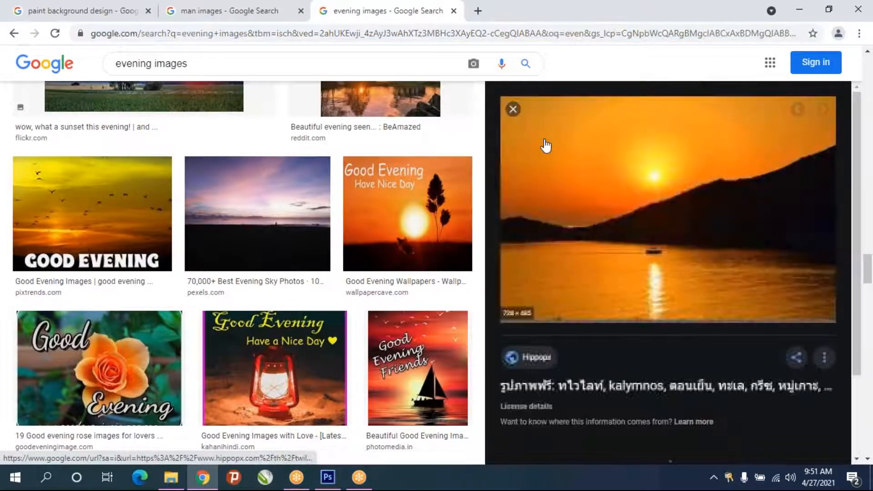
pyautogui.scroll(-5, 664, 282)
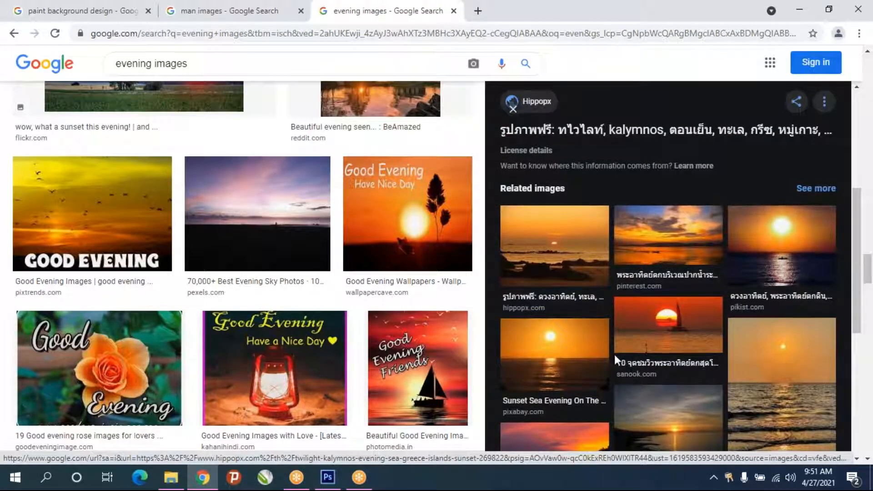
pyautogui.scroll(-3, 614, 354)
pyautogui.scroll(5, 637, 362)
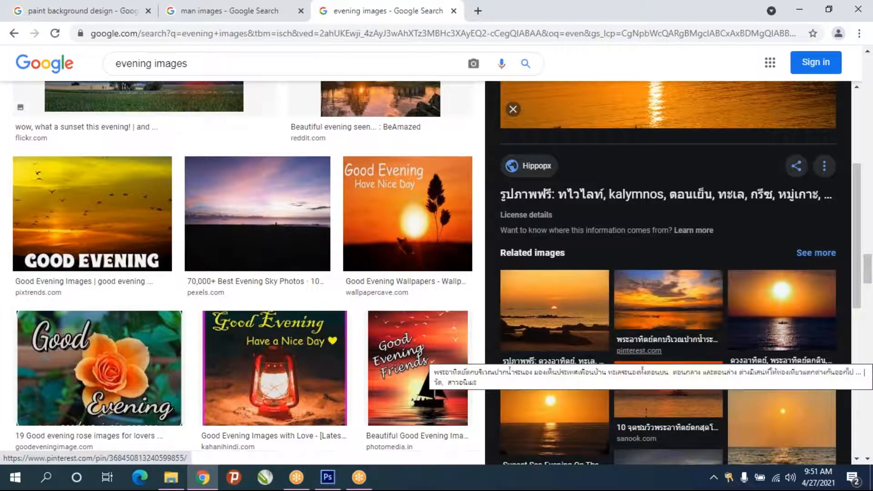
pyautogui.click(669, 318)
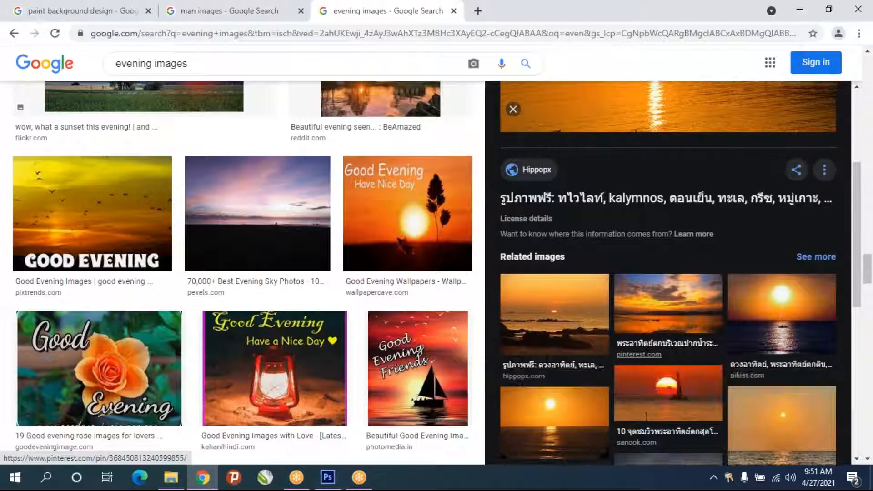
# Copy the boat sunset photo from its Hippopx page and paste it into the Untitled-2 document in Photoshop
pyautogui.click(733, 277)
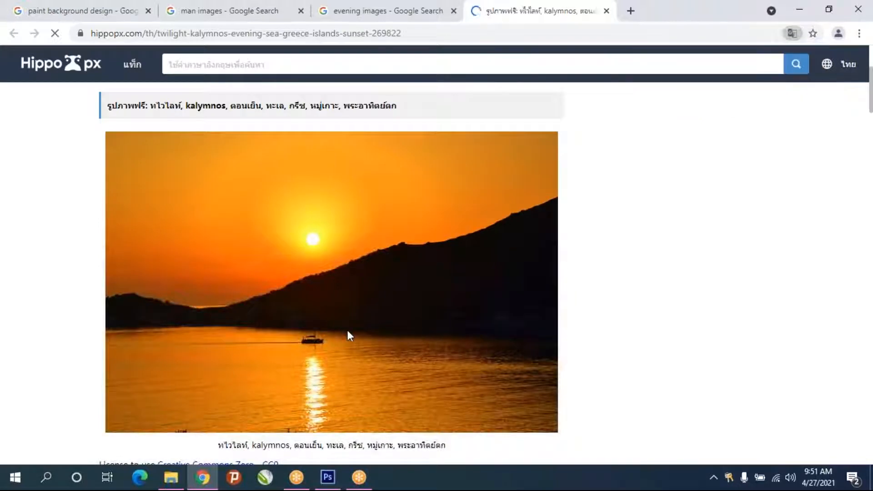
pyautogui.rightClick(347, 330)
pyautogui.click(401, 372)
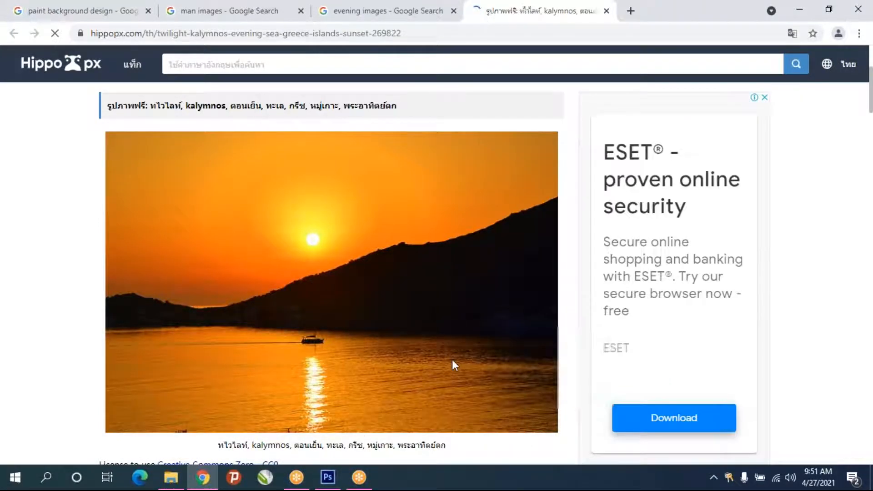
pyautogui.scroll(-8, 452, 361)
pyautogui.click(328, 477)
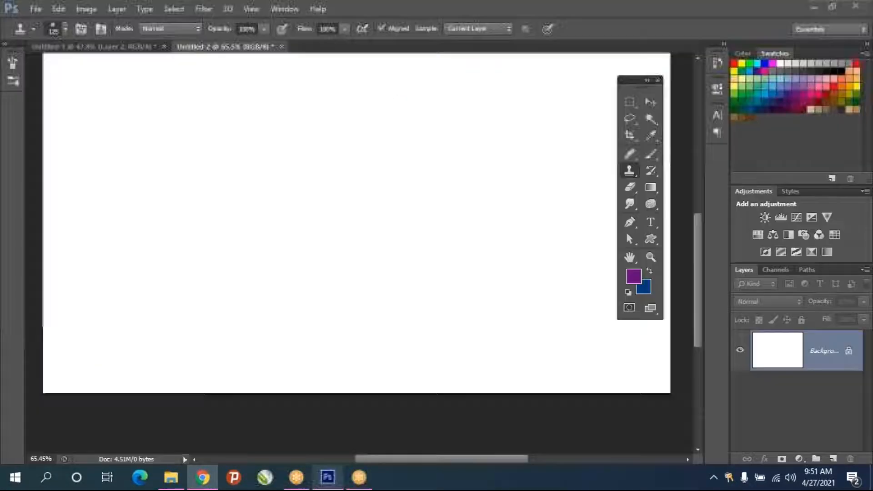
pyautogui.hotkey('ctrl', 'v')
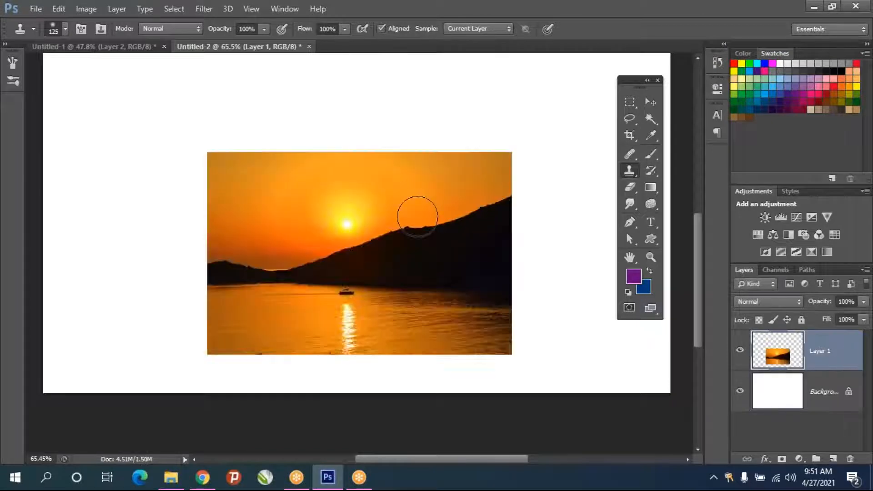
# Scale the pasted sunset photo up to about 208% and position it to span the full canvas width
pyautogui.scroll(-2, 460, 256)
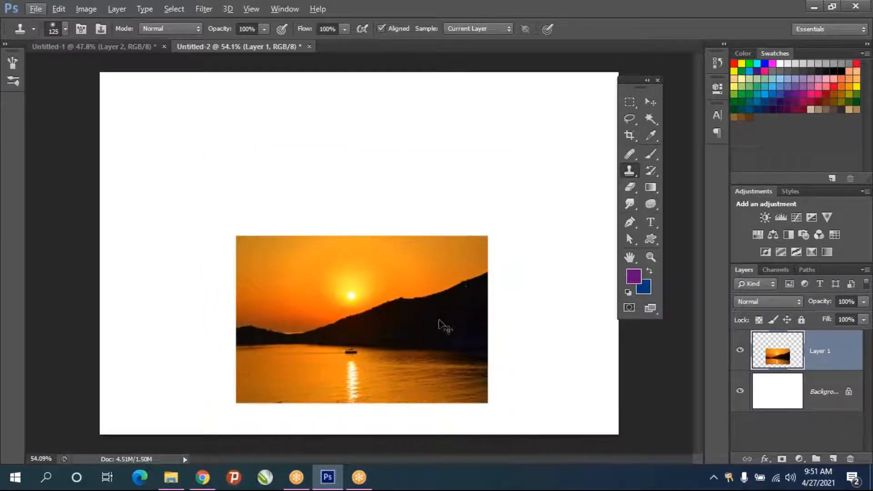
pyautogui.hotkey('ctrl', 't')
pyautogui.moveTo(493, 233); pyautogui.dragTo(594, 165)
pyautogui.moveTo(454, 317); pyautogui.dragTo(456, 250)
pyautogui.moveTo(593, 409); pyautogui.dragTo(617, 423)
pyautogui.press('s')
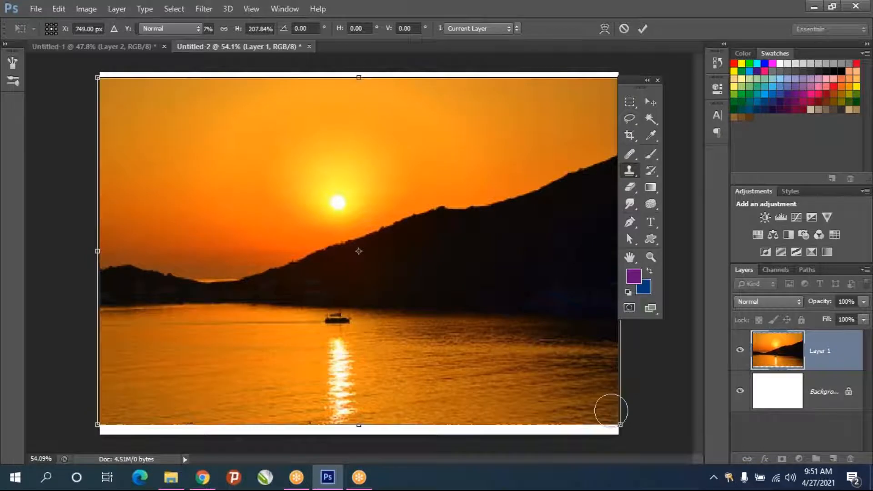
pyautogui.press('Return')
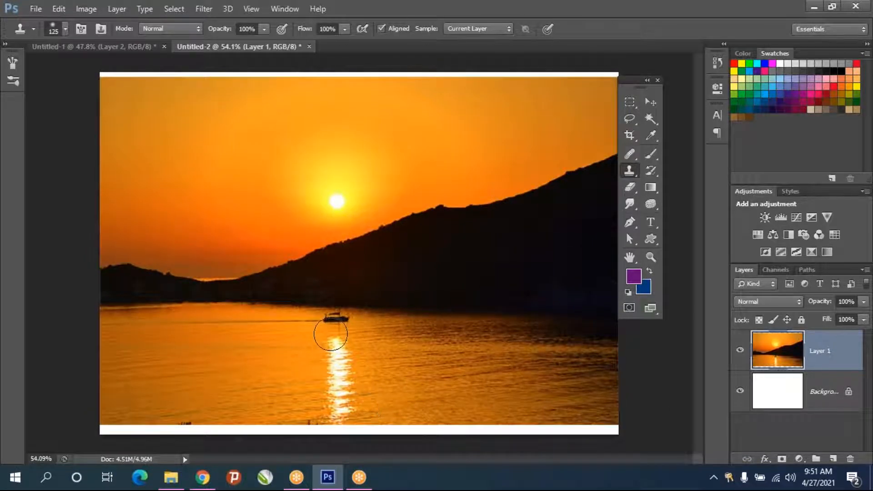
# Set the Clone Stamp brush size to 80 and try to clone on the water near the boat
pyautogui.scroll(4, 333, 331)
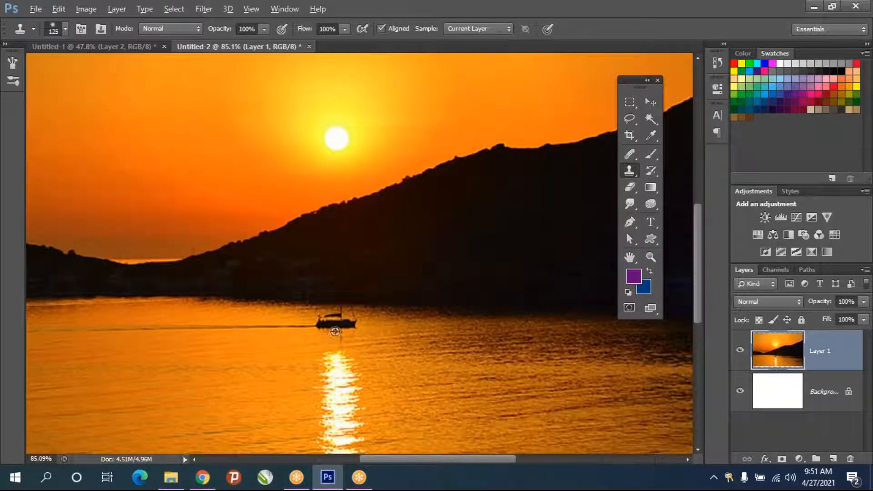
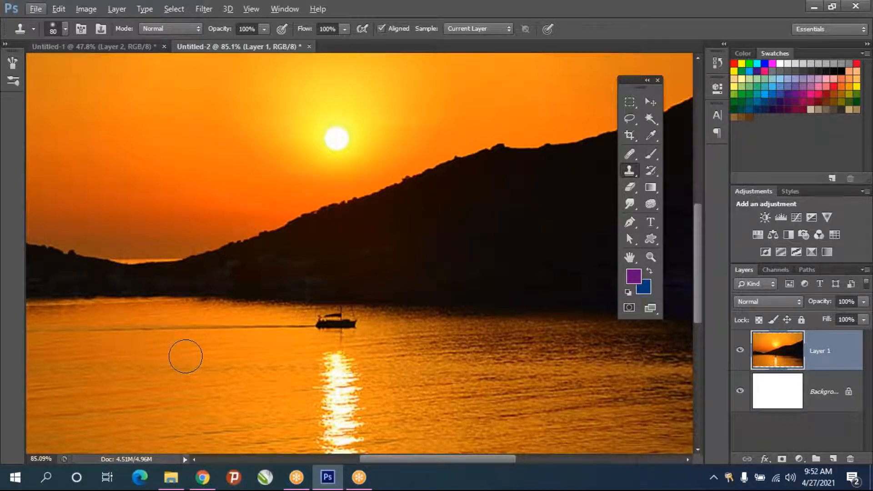
pyautogui.click(64, 31)
pyautogui.click(241, 350)
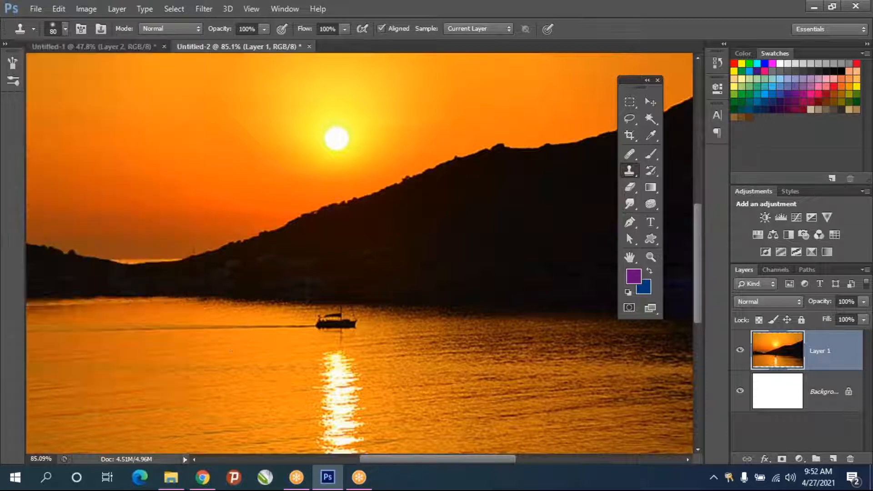
pyautogui.click(237, 357)
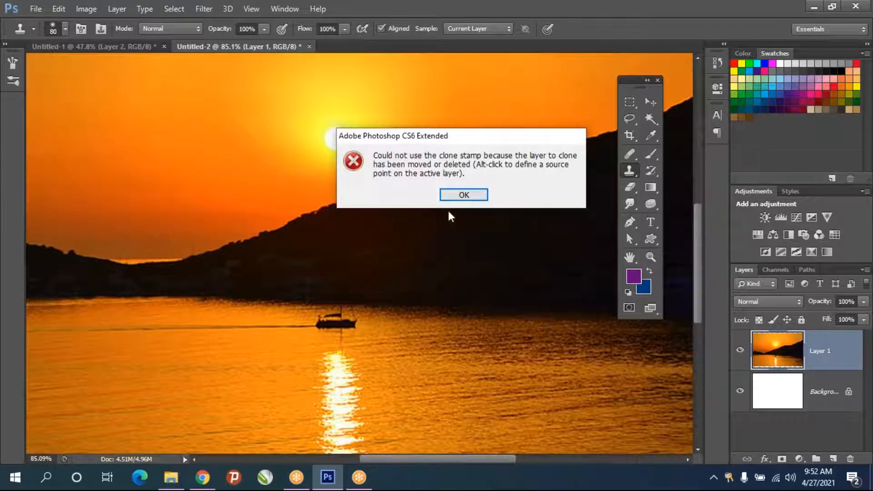
pyautogui.click(462, 197)
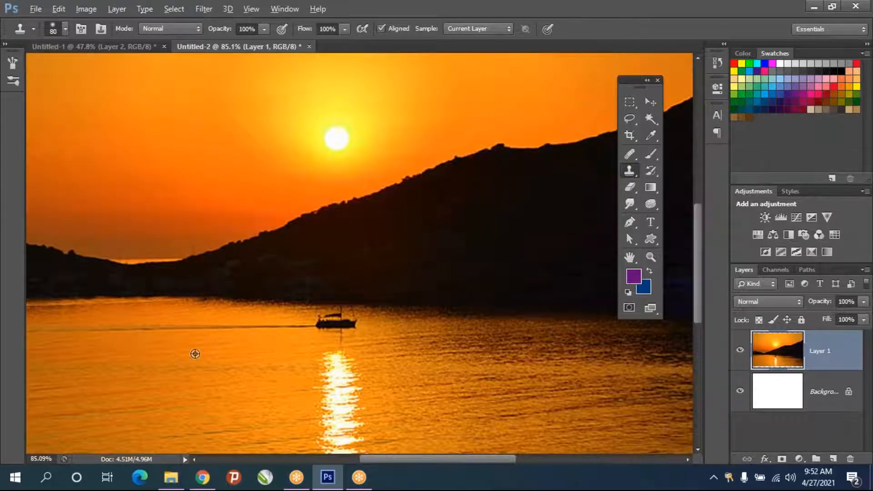
# Sample clear water away from the boat with the Clone Stamp and paint it over the boat to remove it
pyautogui.keyDown('alt'); pyautogui.click(190, 351); pyautogui.keyUp('alt')
pyautogui.moveTo(302, 332); pyautogui.dragTo(315, 328)
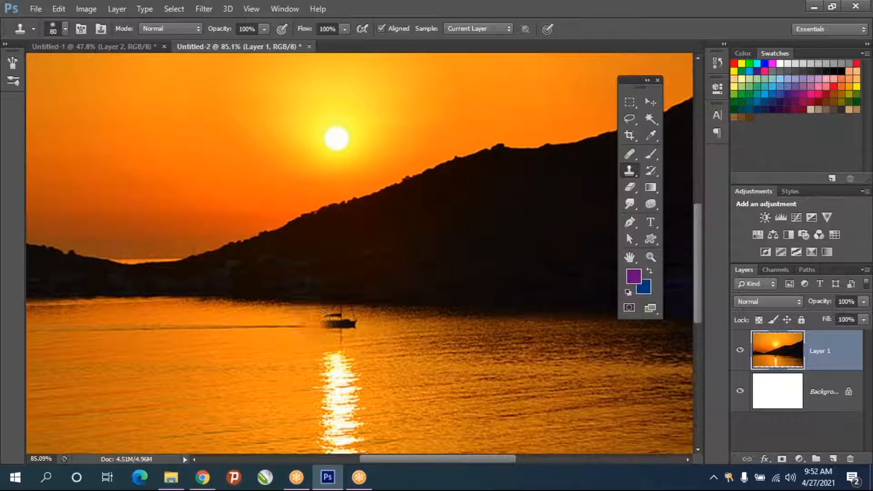
pyautogui.moveTo(340, 328); pyautogui.dragTo(328, 320)
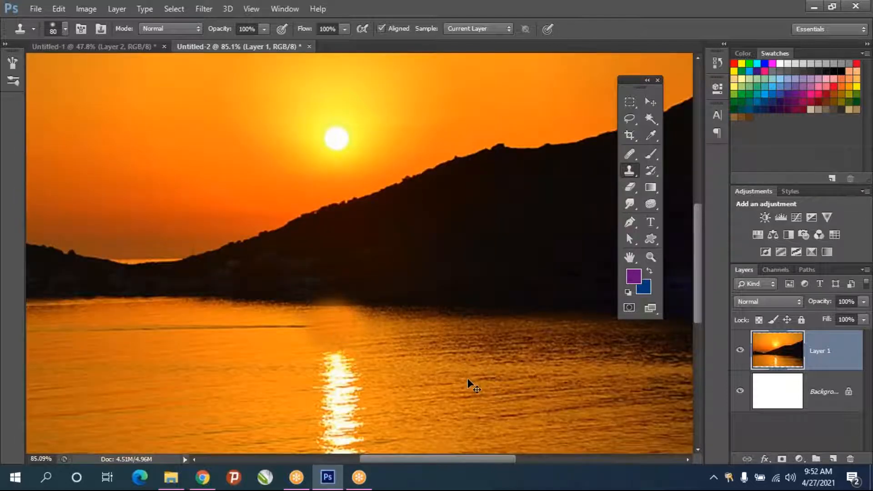
# Undo the previous boat-removal strokes and clone clear water over the boat again with the Clone Stamp
pyautogui.hotkey('ctrl', 'alt', 'z')
pyautogui.hotkey('ctrl', 'alt', 'z')
pyautogui.hotkey('ctrl', 'alt', 'z')
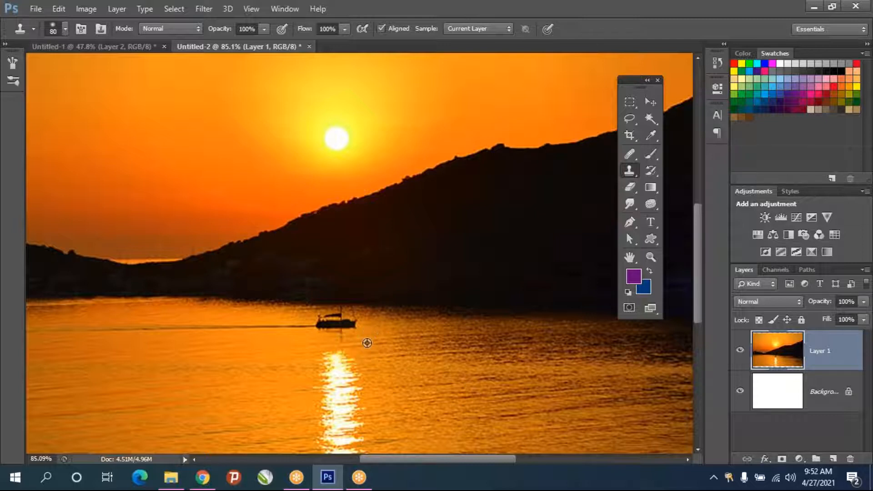
pyautogui.moveTo(336, 323)
pyautogui.mouseDown()
pyautogui.moveTo(381, 331)
pyautogui.moveTo(318, 325)
pyautogui.mouseUp()
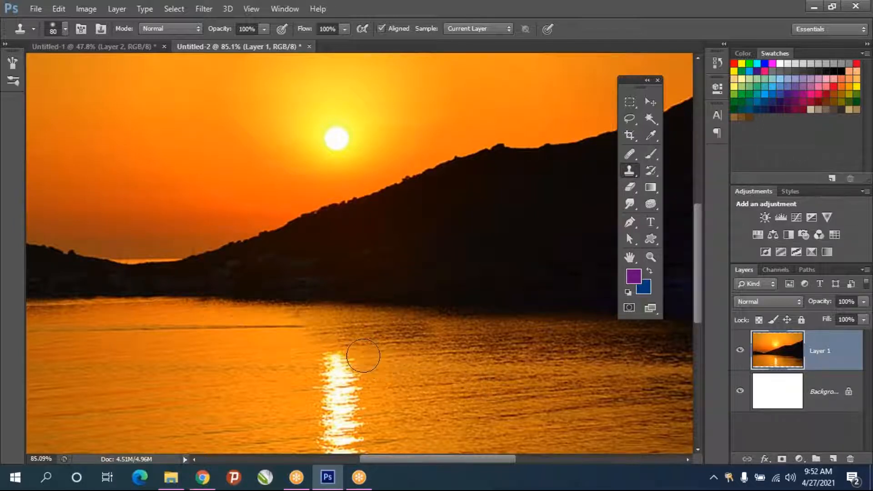
pyautogui.click(278, 346)
pyautogui.scroll(-1, 316, 338)
pyautogui.scroll(-2, 317, 338)
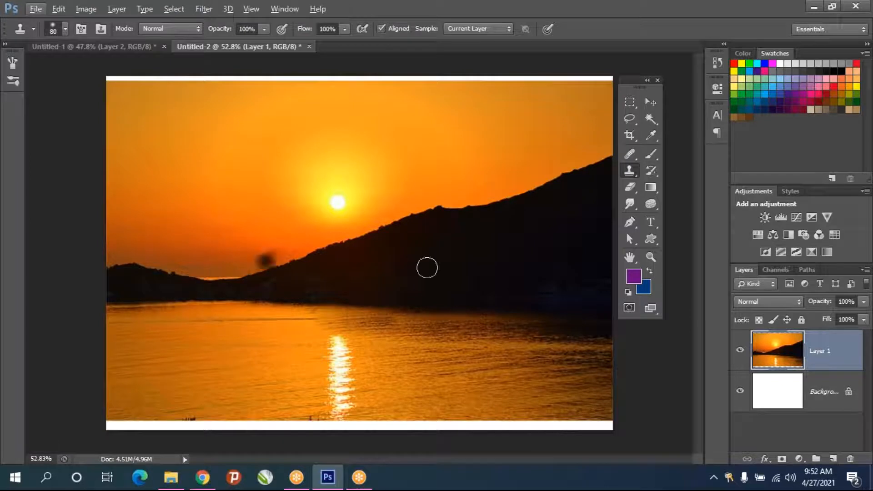
# Try cloning the sun into the open sky to its left with the soft 80 px Clone Stamp brush
pyautogui.keyDown('alt'); pyautogui.click(337, 201); pyautogui.keyUp('alt')
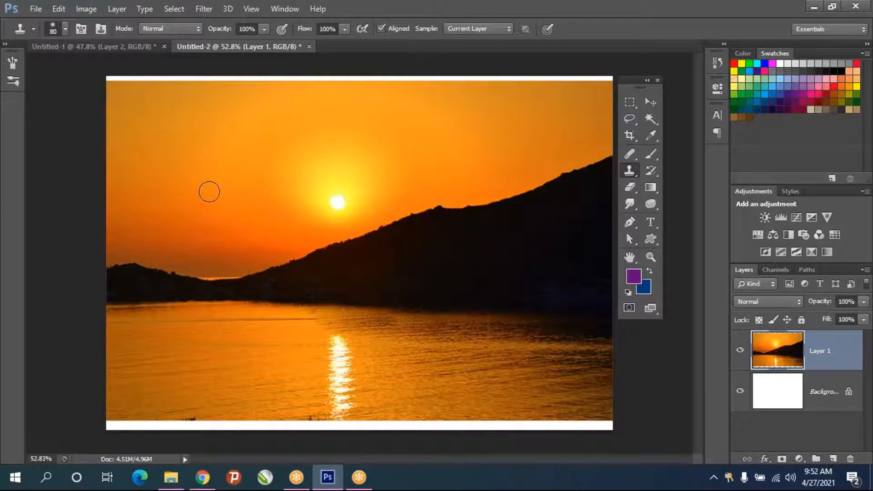
pyautogui.moveTo(187, 202)
pyautogui.mouseDown()
pyautogui.moveTo(168, 222)
pyautogui.moveTo(185, 211)
pyautogui.moveTo(175, 191)
pyautogui.moveTo(183, 223)
pyautogui.moveTo(188, 195)
pyautogui.moveTo(164, 220)
pyautogui.moveTo(138, 185)
pyautogui.moveTo(185, 191)
pyautogui.moveTo(145, 181)
pyautogui.moveTo(140, 220)
pyautogui.moveTo(198, 187)
pyautogui.moveTo(174, 168)
pyautogui.moveTo(173, 228)
pyautogui.mouseUp()
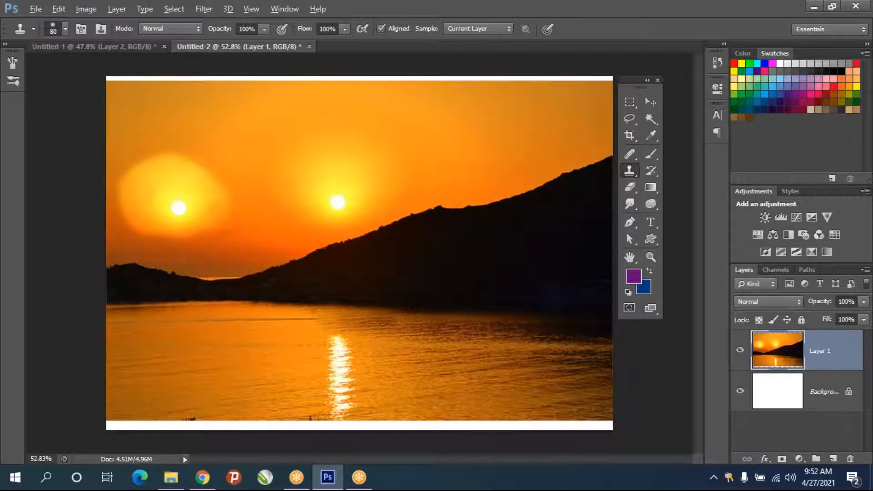
pyautogui.hotkey('ctrl', 'z')
# Try cloning the sun into the sky to its left using the 74 px leaf-shaped brush tip
pyautogui.click(66, 31)
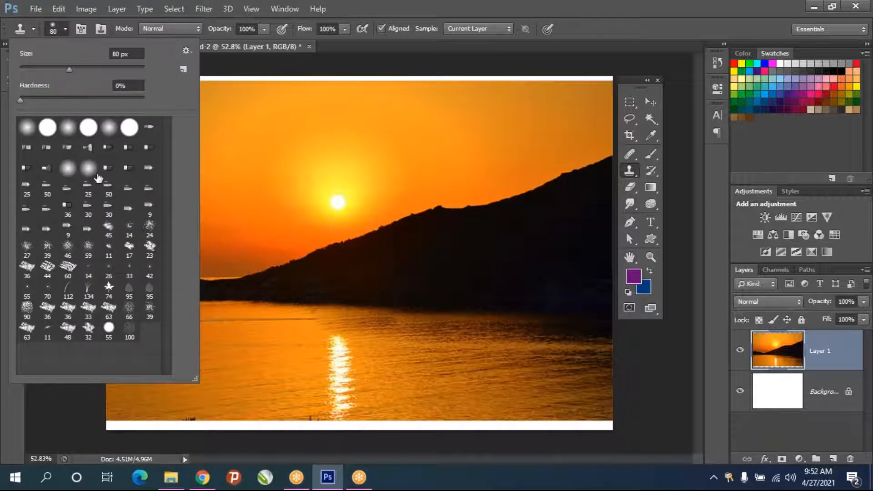
pyautogui.click(109, 290)
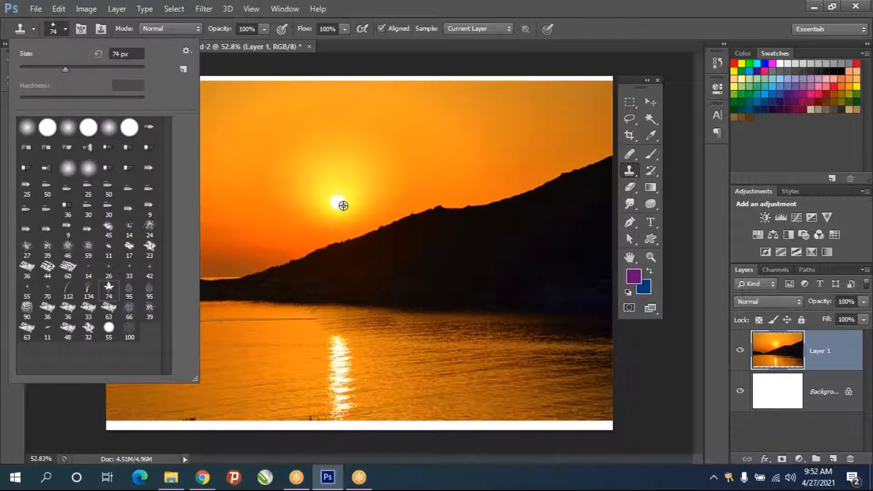
pyautogui.click(343, 205)
pyautogui.moveTo(211, 179)
pyautogui.mouseDown()
pyautogui.moveTo(182, 173)
pyautogui.moveTo(228, 173)
pyautogui.moveTo(213, 219)
pyautogui.mouseUp()
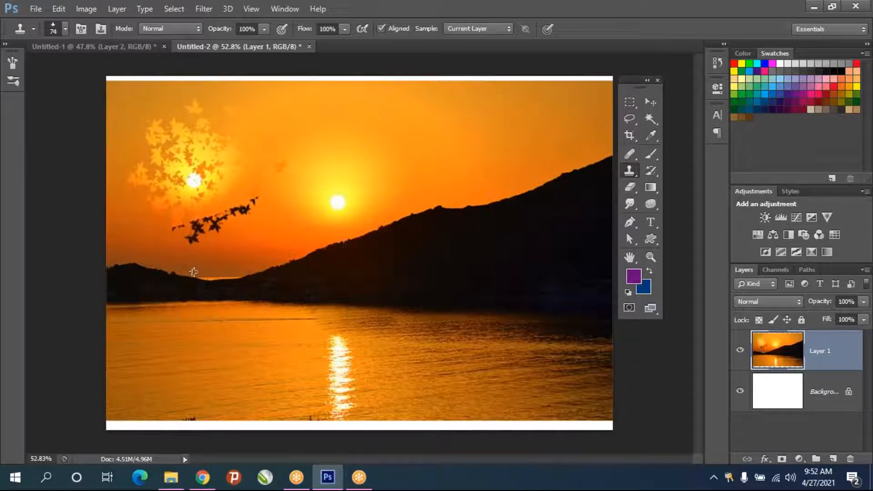
pyautogui.hotkey('ctrl', 'z')
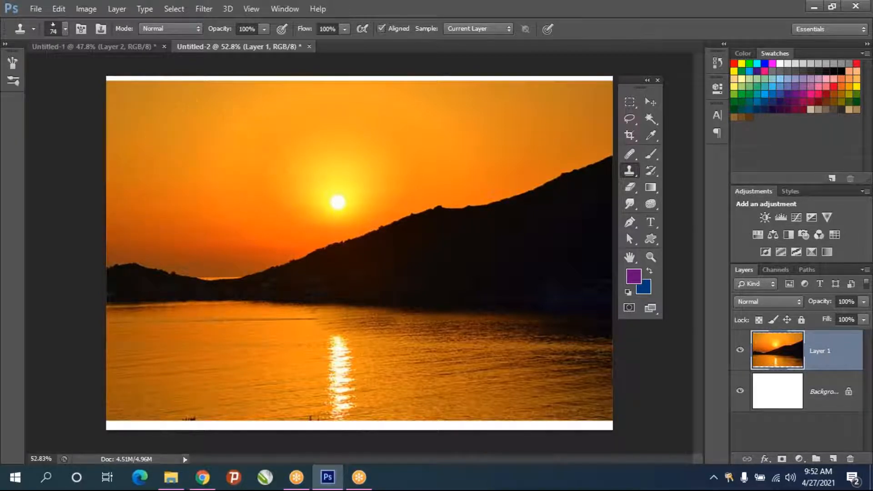
# Set the Clone Stamp back to the soft round brush tip with 0% hardness
pyautogui.click(62, 27)
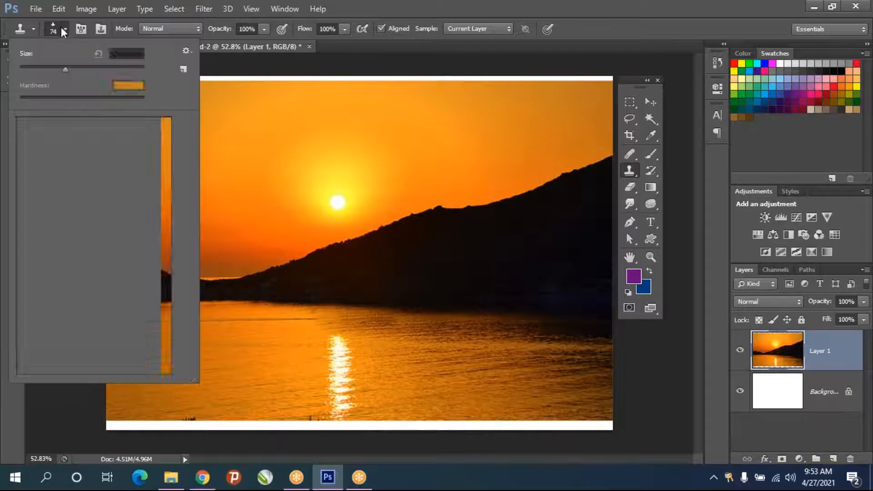
pyautogui.click(27, 129)
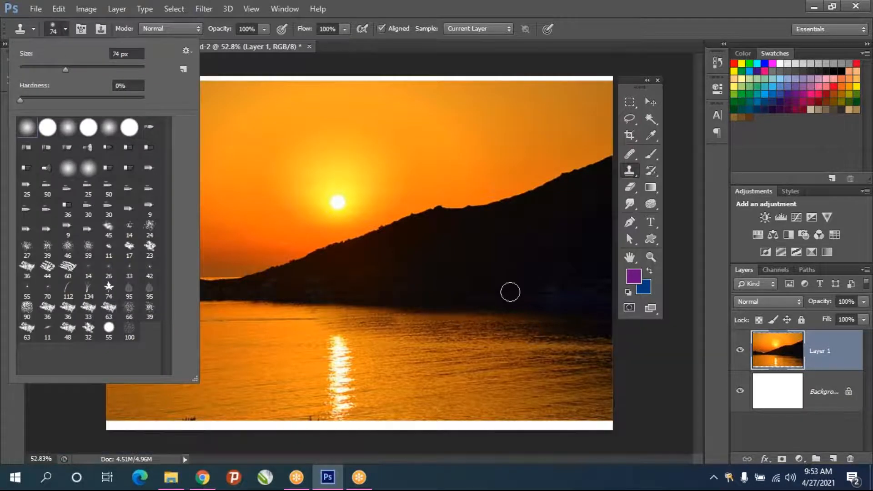
pyautogui.click(510, 292)
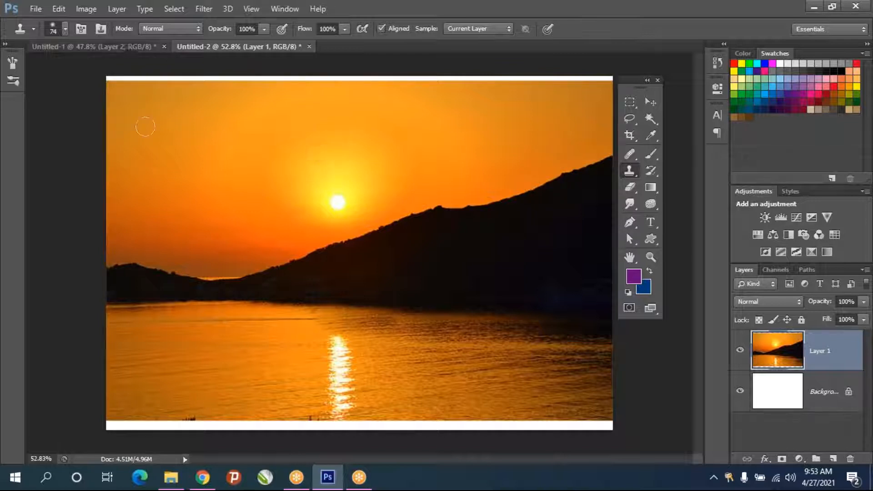
pyautogui.click(203, 477)
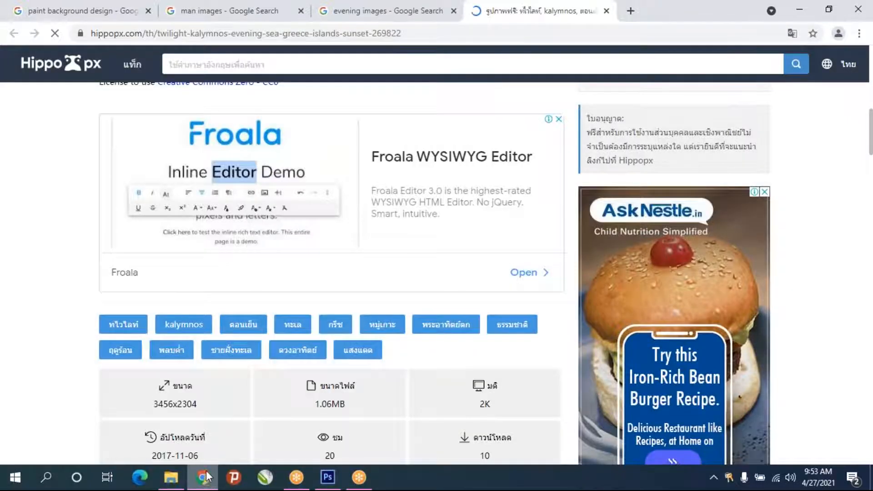
pyautogui.click(210, 475)
pyautogui.click(328, 477)
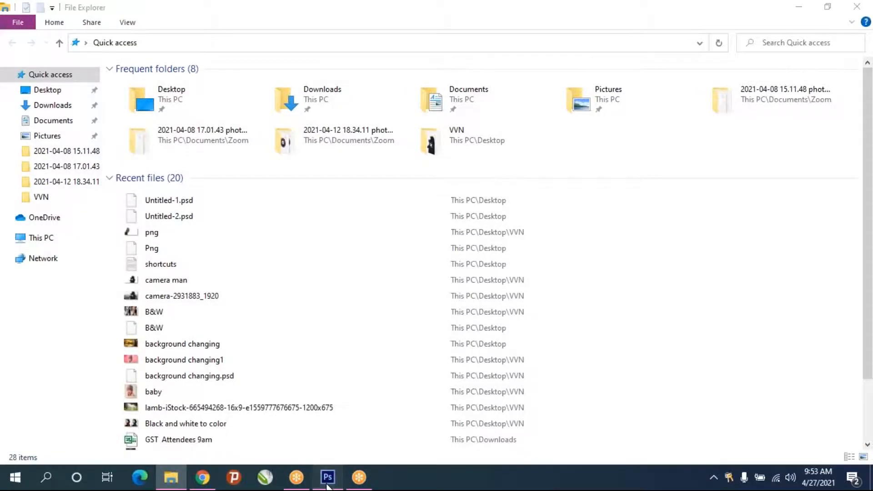
pyautogui.click(327, 477)
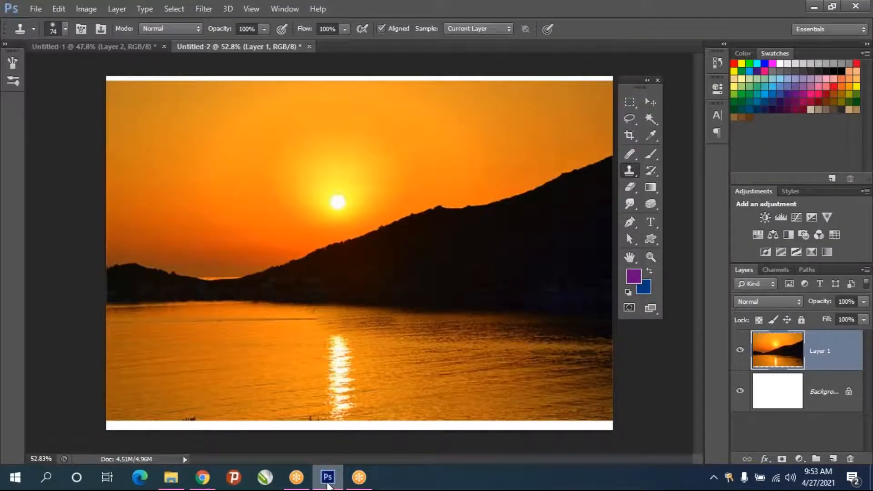
# Switch to the "man images" Google results in Chrome and filter them to Large size
pyautogui.click(203, 478)
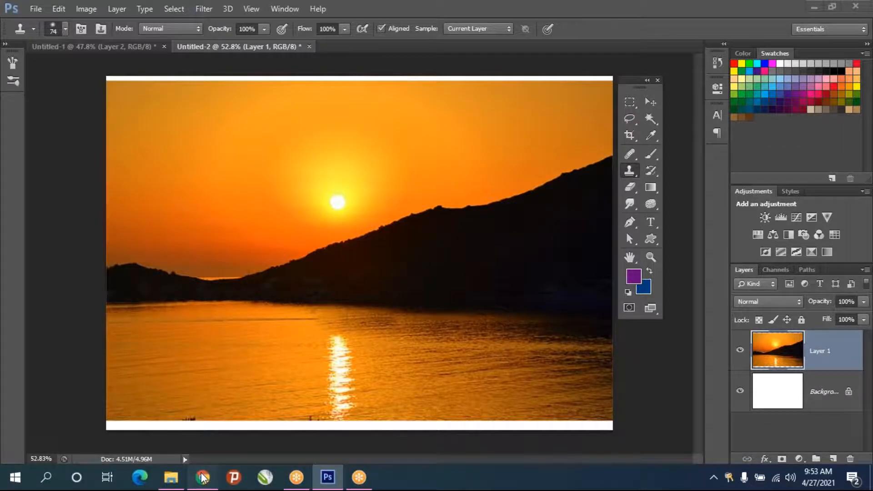
pyautogui.click(373, 10)
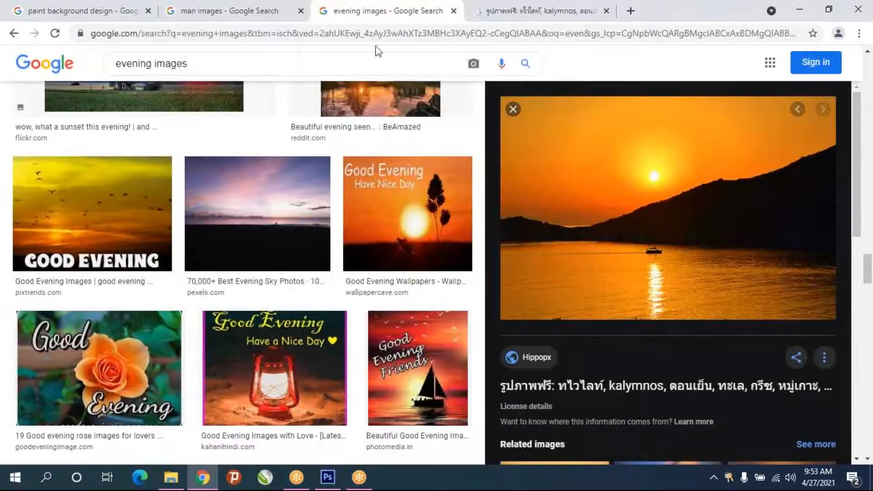
pyautogui.click(254, 13)
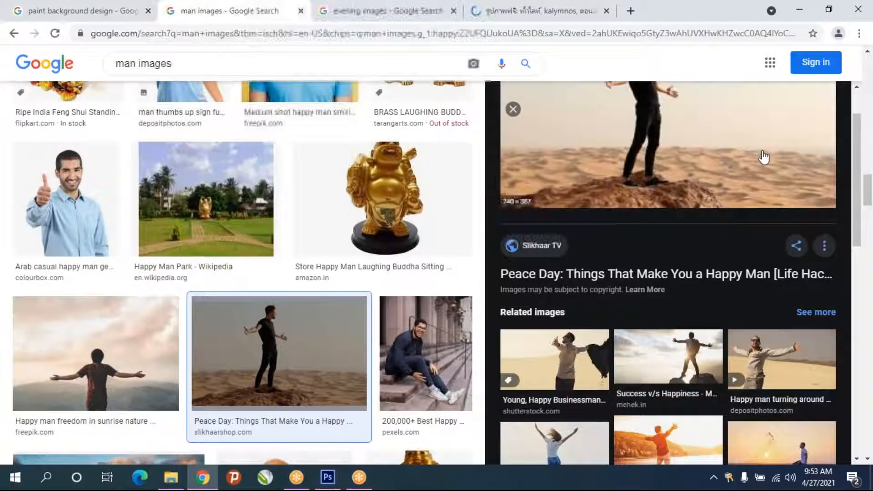
pyautogui.scroll(5, 700, 172)
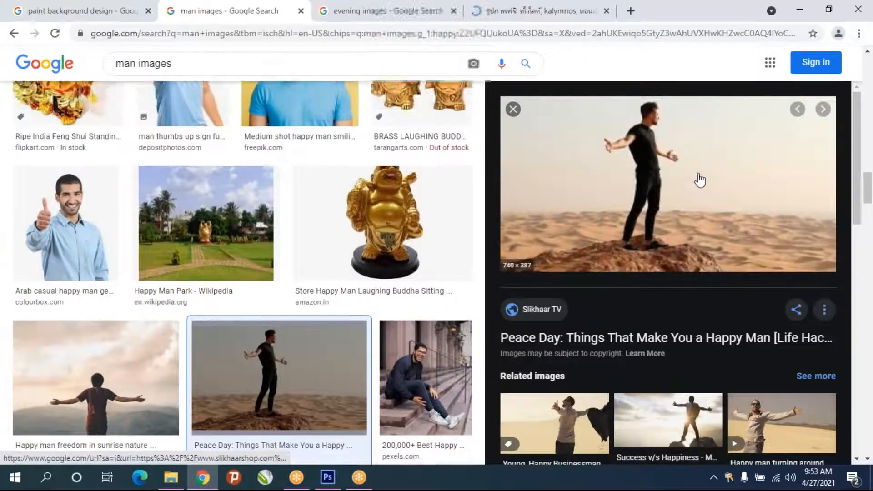
pyautogui.scroll(-5, 552, 303)
pyautogui.scroll(-10, 386, 239)
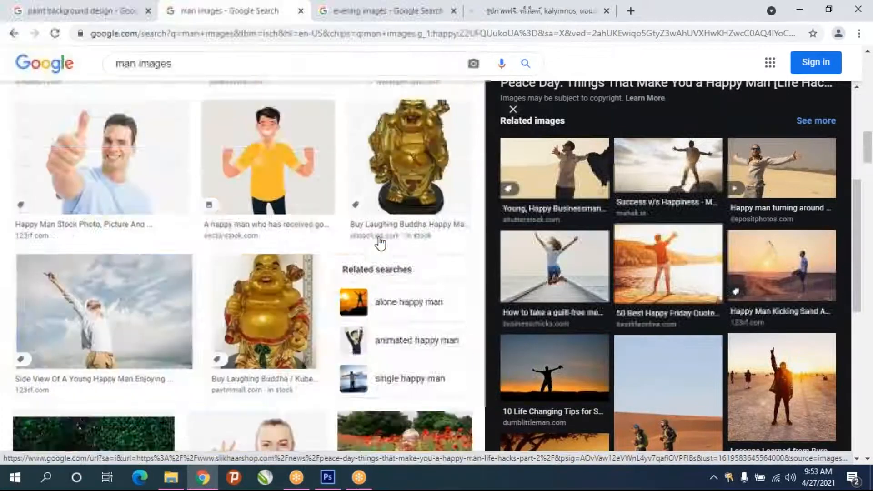
pyautogui.scroll(3, 380, 242)
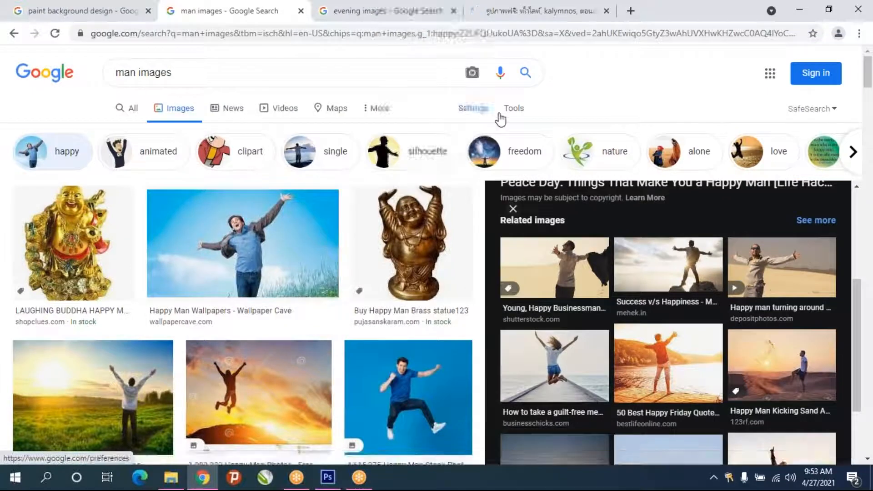
pyautogui.click(514, 115)
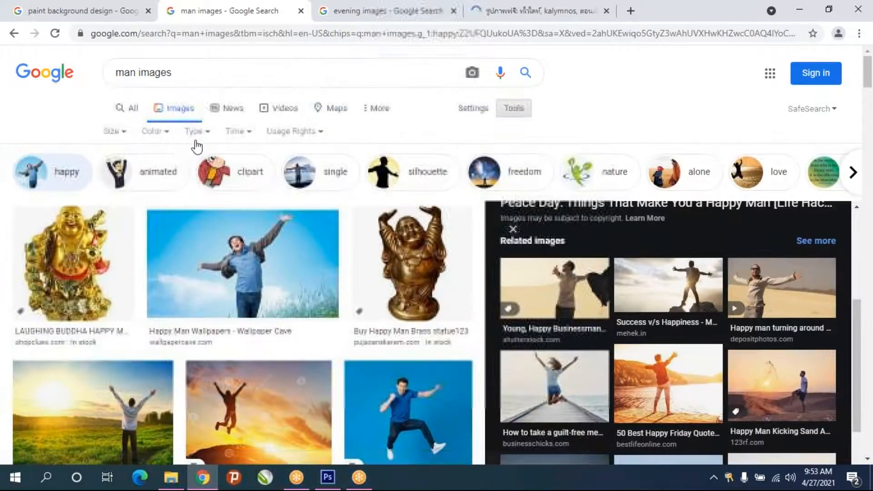
pyautogui.click(116, 136)
pyautogui.click(129, 177)
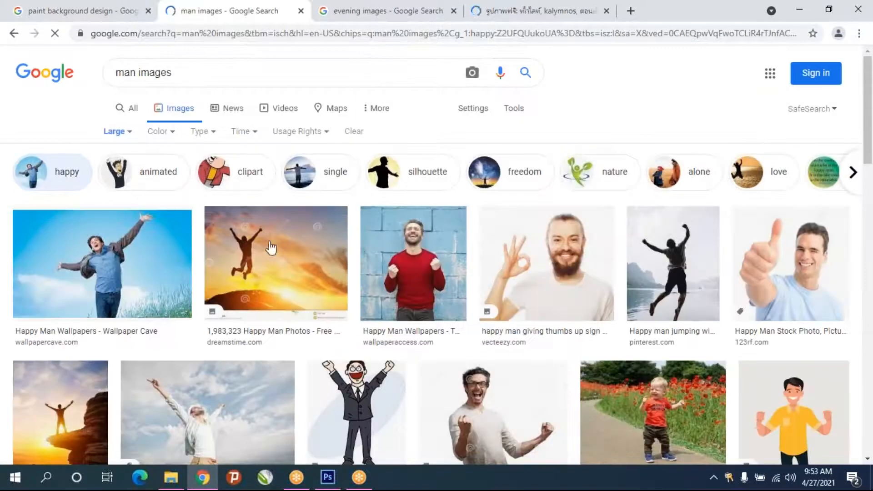
# Look through the large happy-man image results for a suitable photo of a man
pyautogui.scroll(-5, 437, 273)
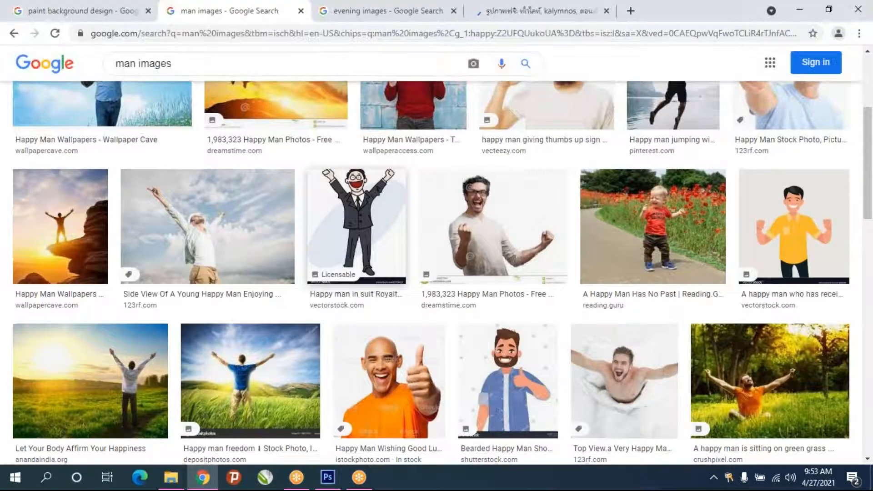
pyautogui.scroll(-7, 436, 273)
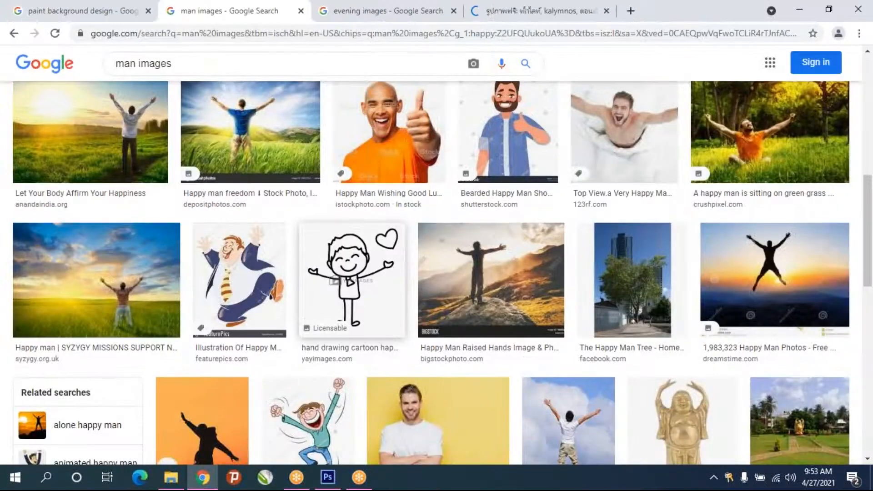
pyautogui.scroll(-4, 437, 273)
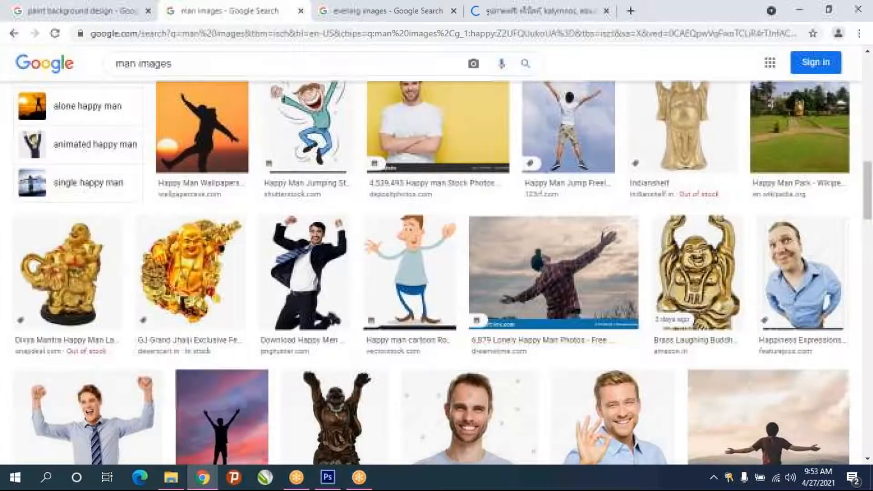
pyautogui.scroll(-3, 437, 272)
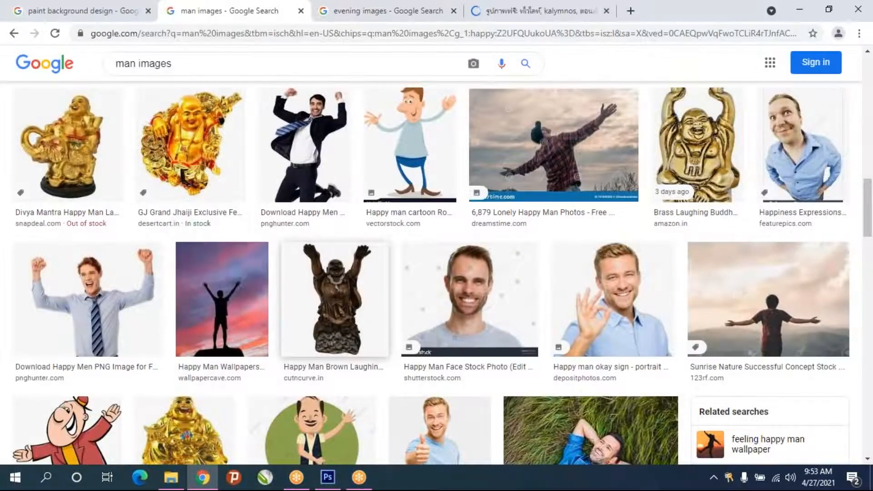
pyautogui.scroll(-7, 364, 292)
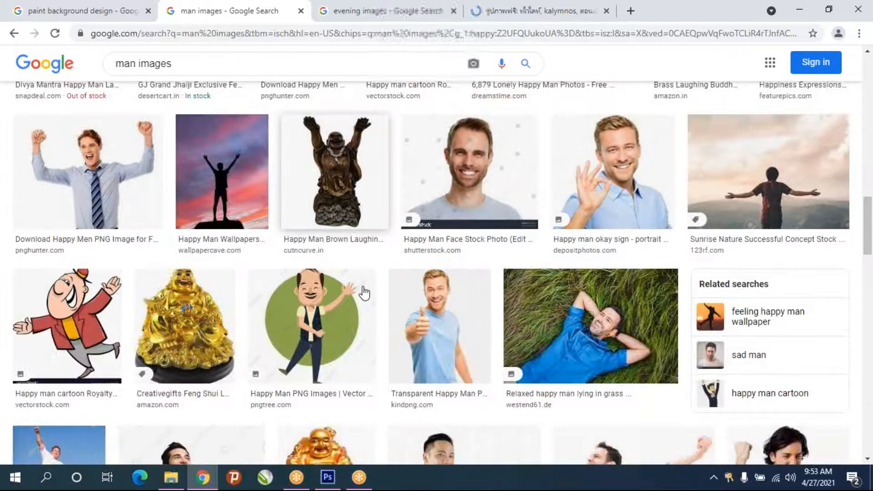
pyautogui.scroll(-4, 364, 293)
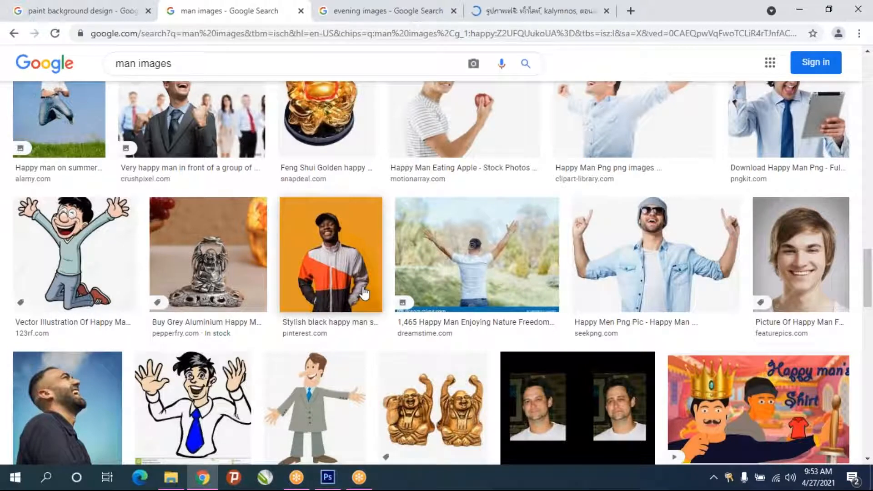
pyautogui.scroll(-4, 364, 293)
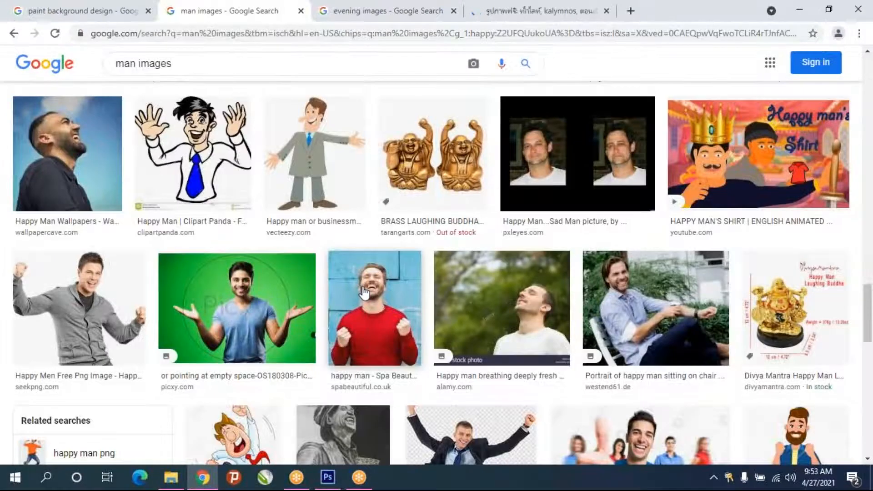
pyautogui.scroll(-2, 364, 294)
pyautogui.scroll(-5, 363, 293)
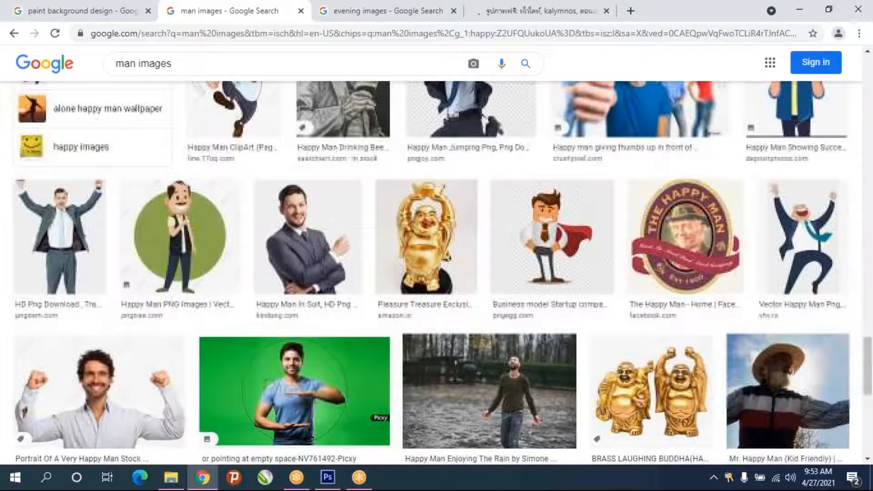
pyautogui.scroll(-4, 363, 293)
pyautogui.scroll(-2, 363, 293)
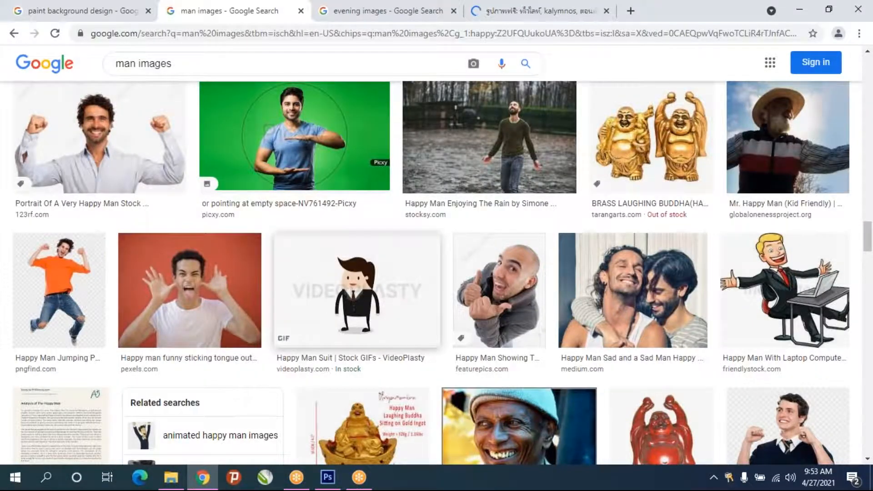
pyautogui.scroll(-7, 357, 291)
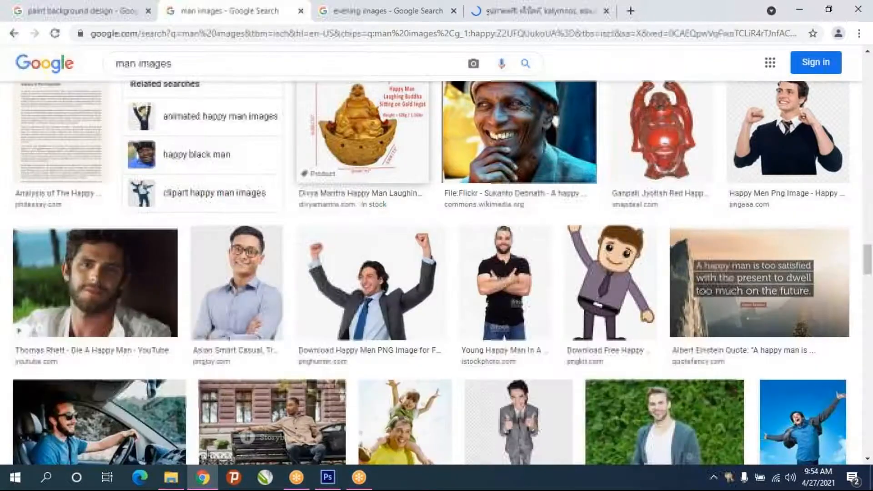
pyautogui.scroll(-4, 364, 291)
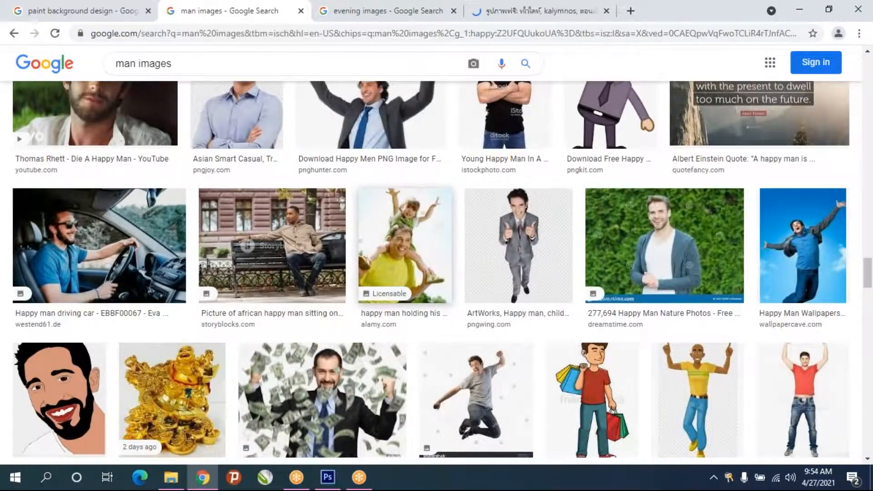
pyautogui.scroll(-3, 405, 246)
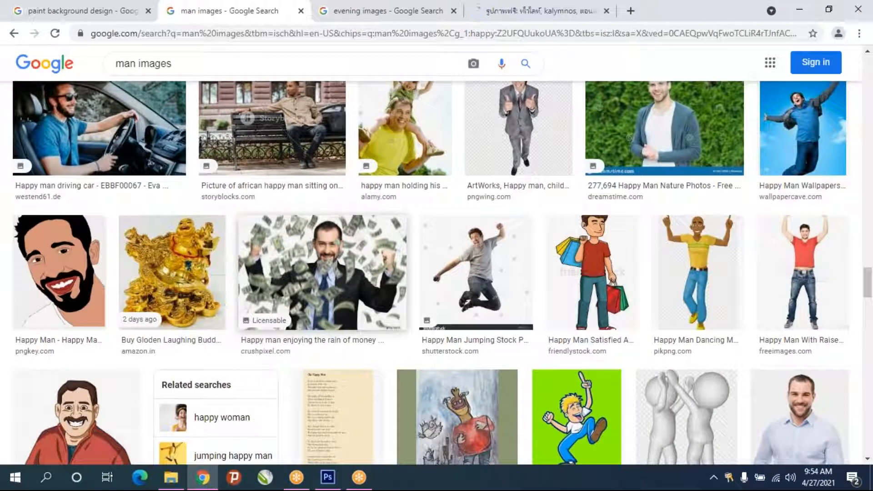
pyautogui.scroll(-3, 323, 273)
pyautogui.scroll(-4, 323, 273)
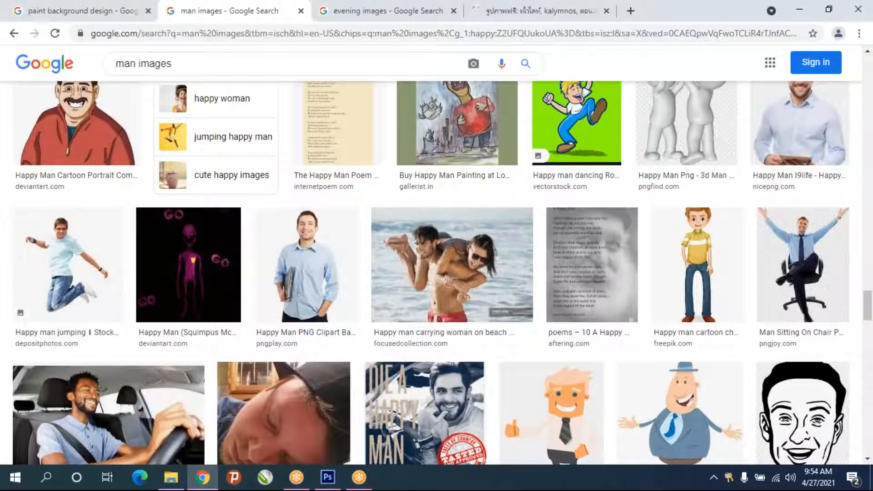
pyautogui.scroll(-4, 428, 273)
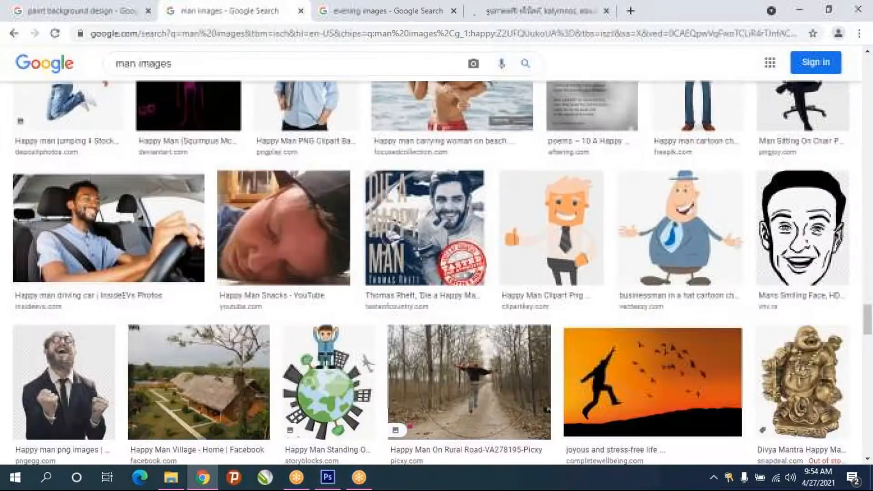
pyautogui.scroll(-3, 427, 273)
pyautogui.scroll(-4, 427, 273)
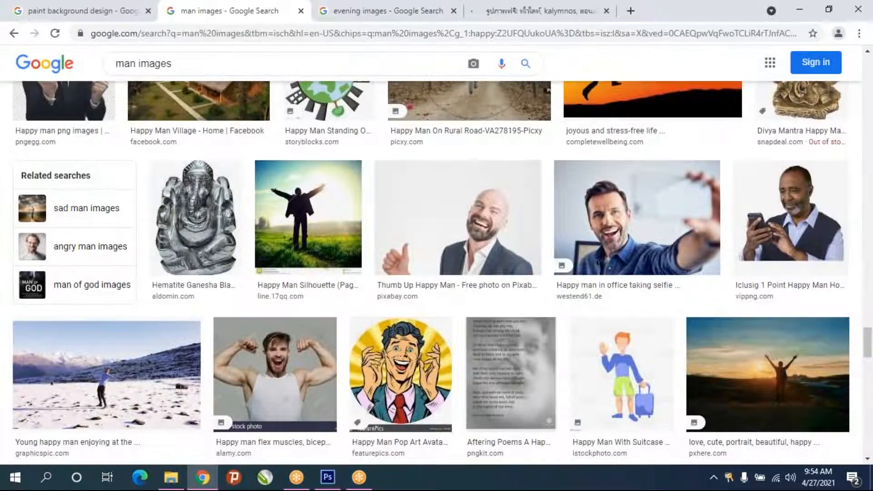
pyautogui.scroll(-3, 427, 273)
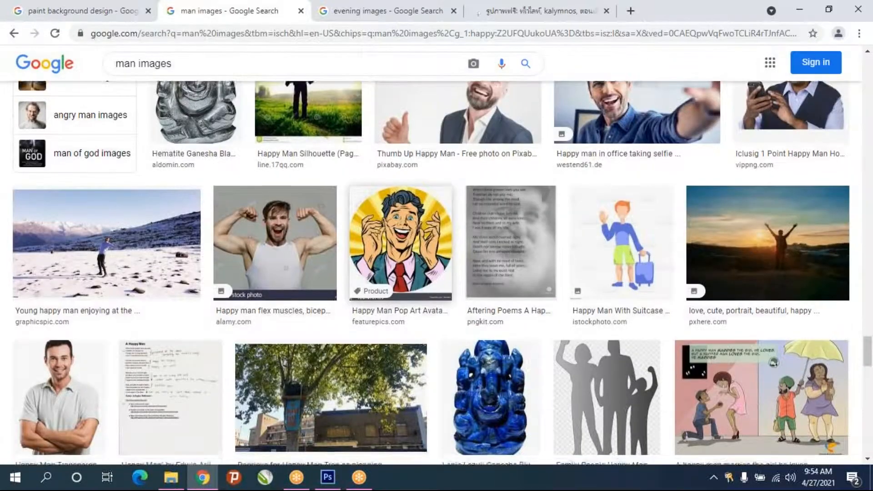
pyautogui.scroll(-4, 427, 273)
pyautogui.scroll(18, 365, 286)
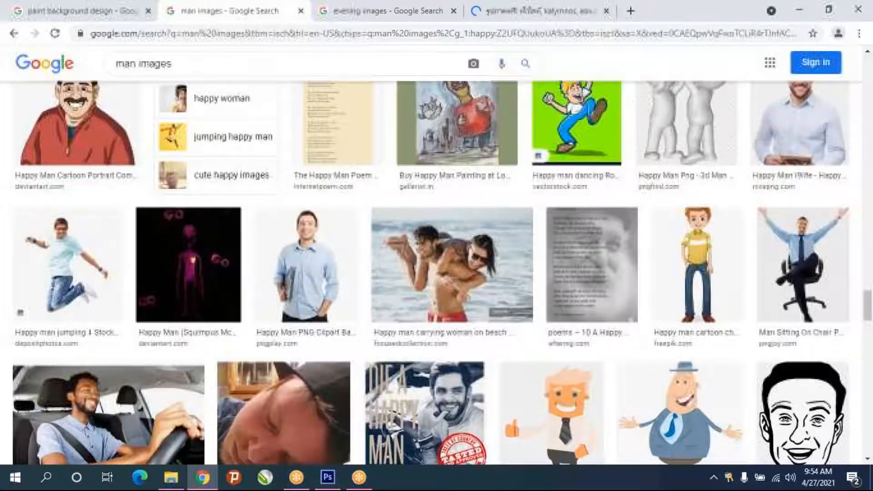
pyautogui.scroll(-12, 365, 285)
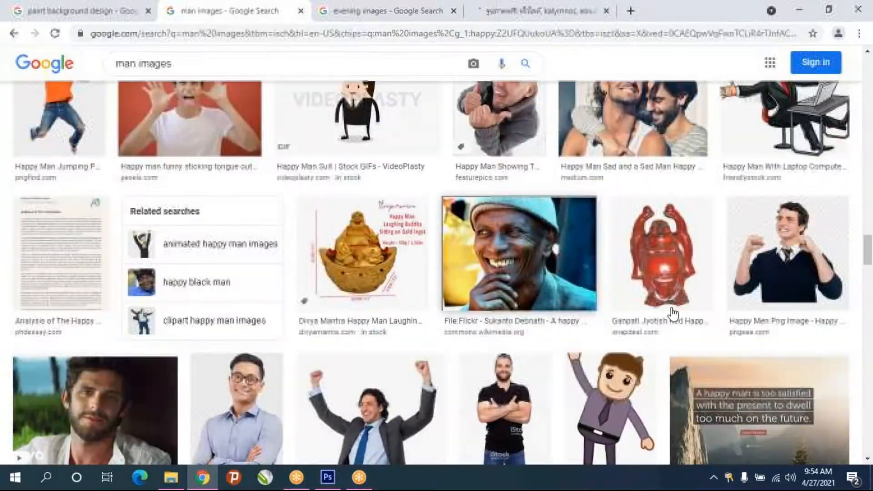
pyautogui.scroll(-5, 365, 286)
pyautogui.scroll(5, 773, 296)
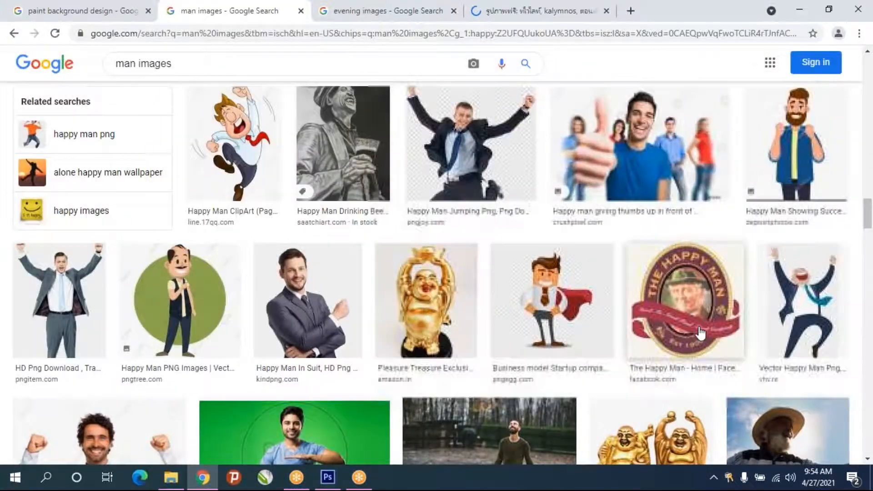
pyautogui.scroll(5, 312, 287)
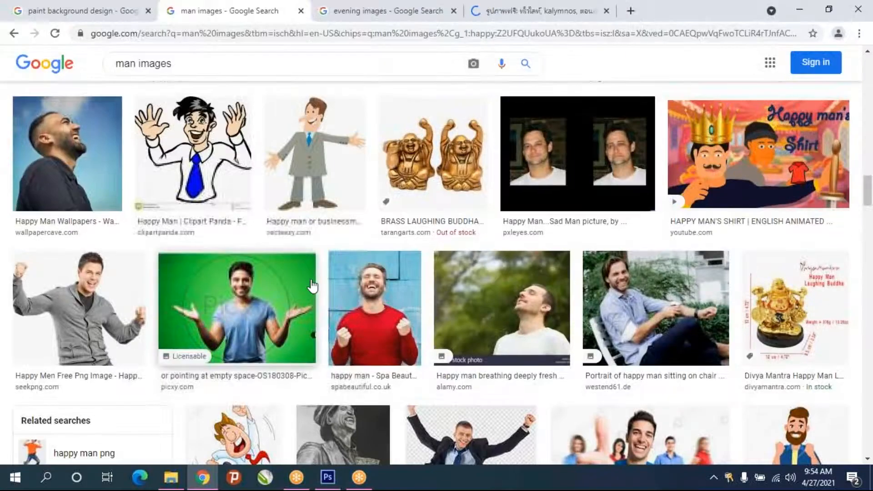
pyautogui.scroll(10, 313, 286)
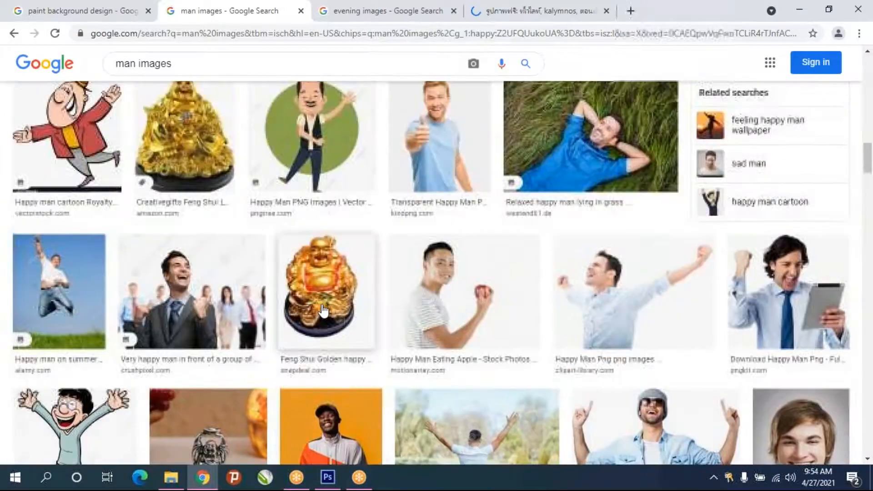
pyautogui.scroll(15, 359, 312)
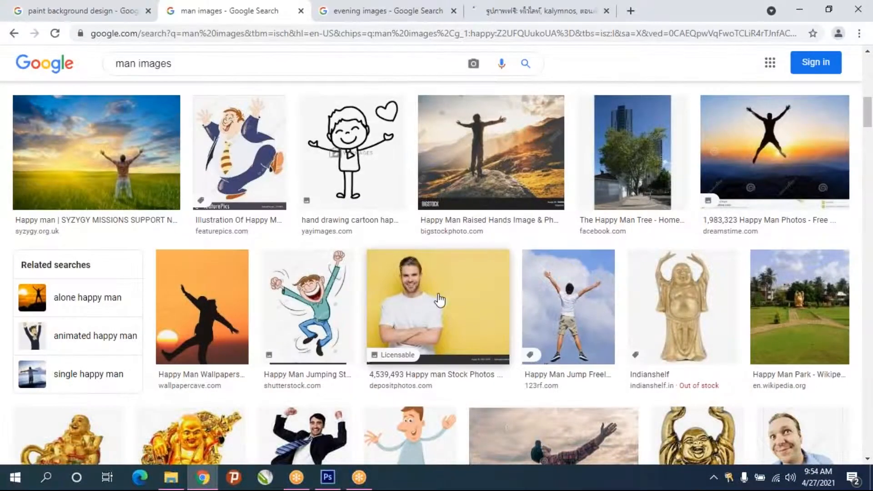
# Preview the photo of the man in a white T-shirt with crossed arms against a yellow background
pyautogui.click(439, 300)
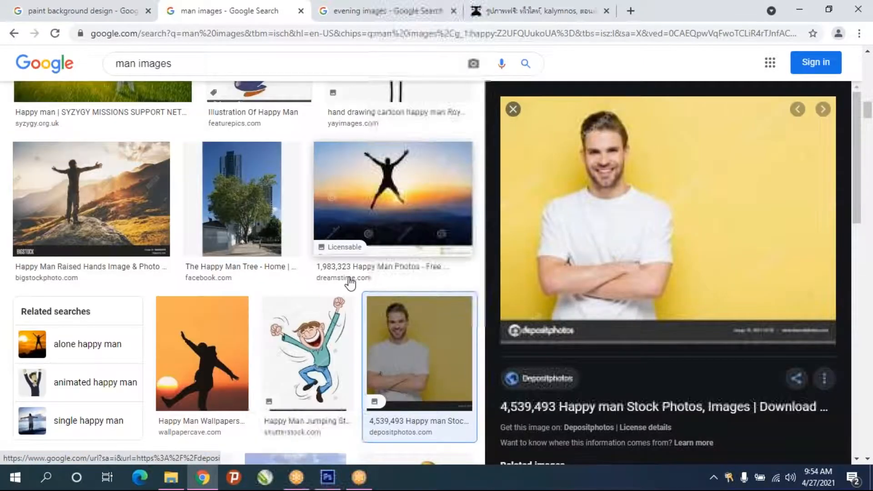
pyautogui.scroll(6, 221, 268)
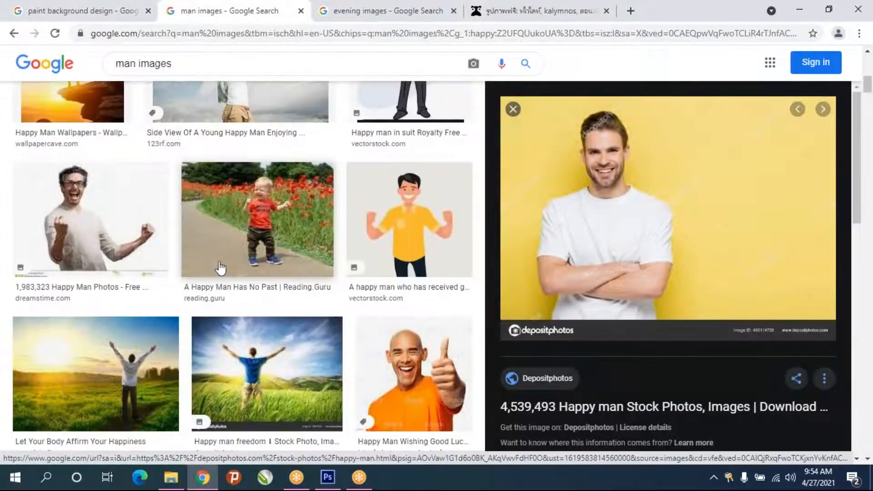
pyautogui.scroll(5, 221, 267)
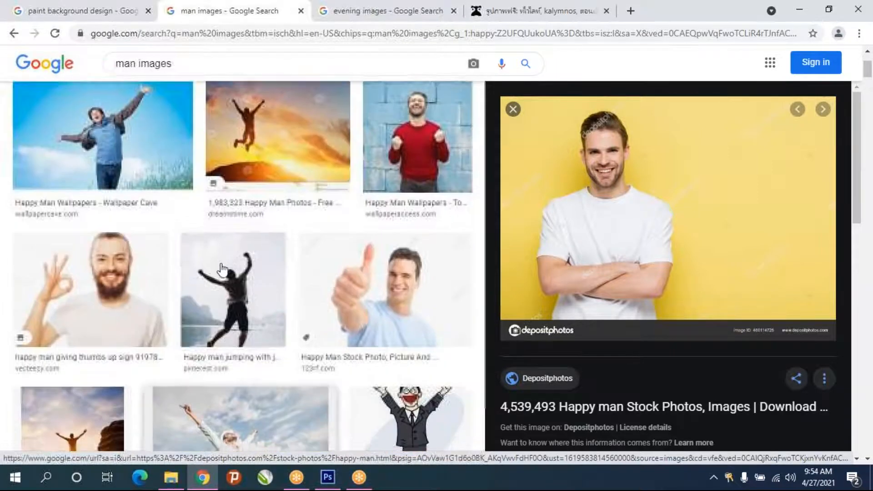
pyautogui.scroll(3, 223, 270)
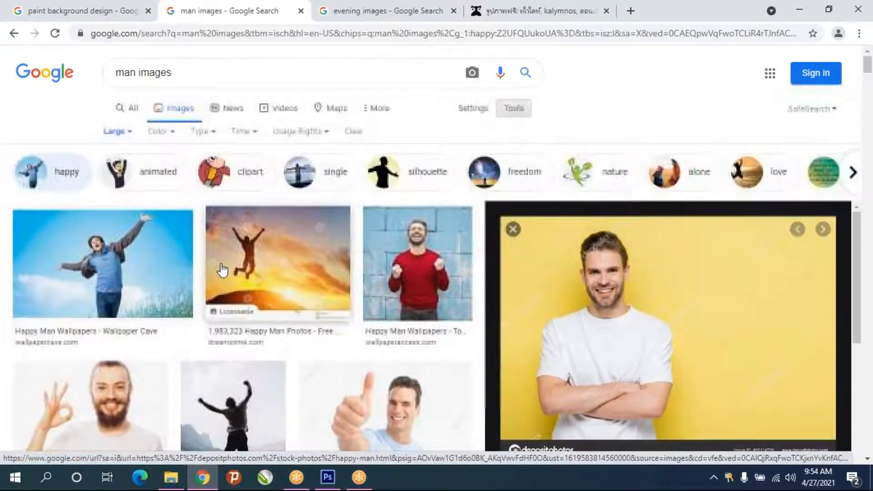
# Preview the Happy Man Wallpapers photo, browse its related images and view the one of the man jumping above palm trees
pyautogui.click(133, 273)
pyautogui.scroll(-4, 532, 325)
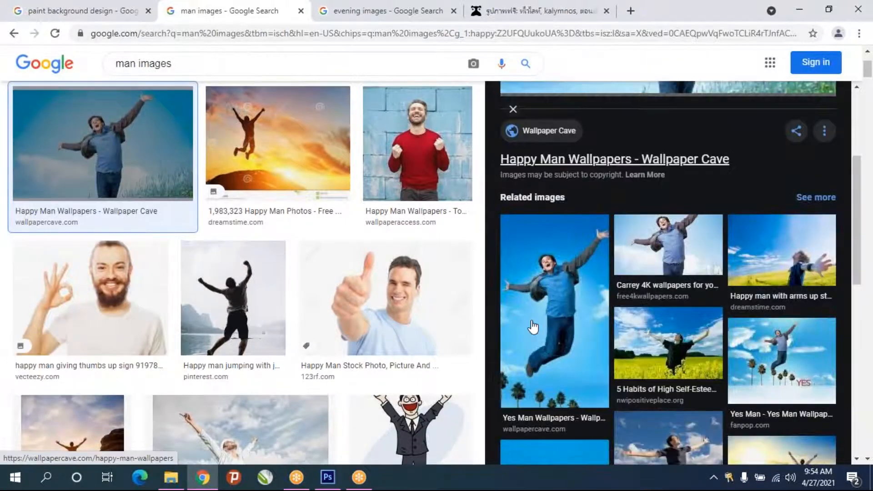
pyautogui.scroll(-4, 571, 315)
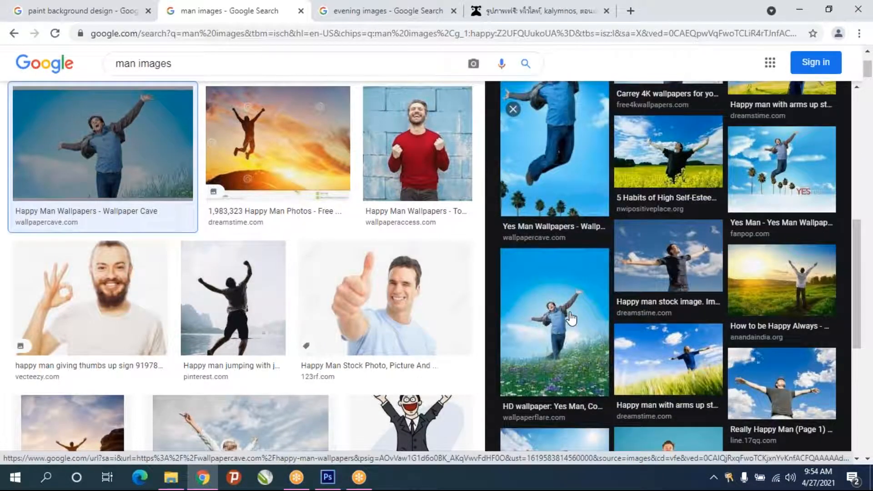
pyautogui.scroll(-3, 572, 318)
pyautogui.scroll(10, 572, 318)
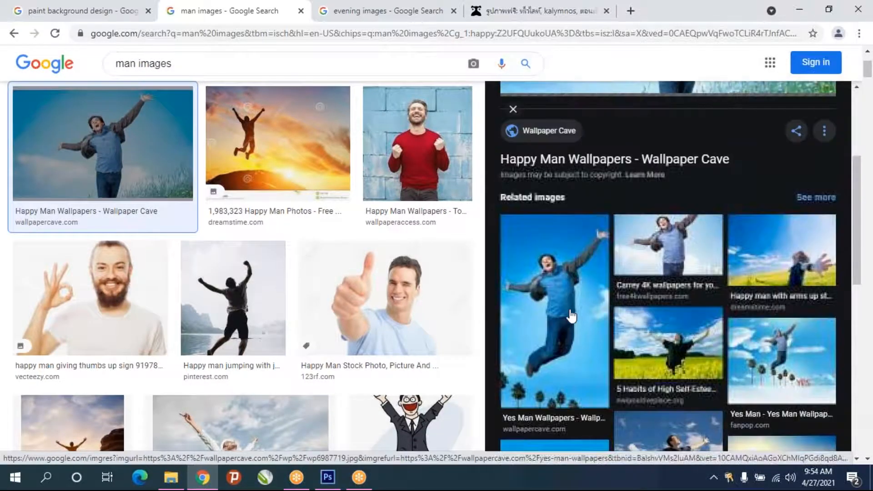
pyautogui.click(571, 319)
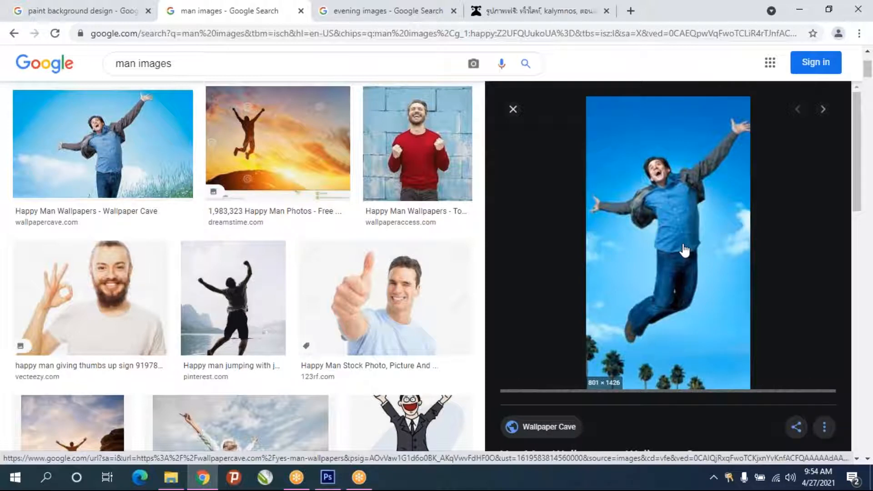
pyautogui.scroll(3, 205, 218)
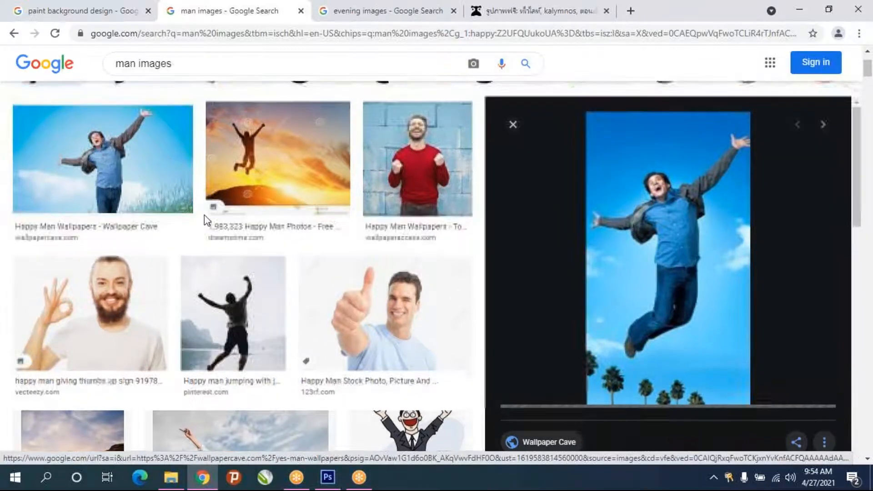
# Search Google Images for "fat man" in place of the paint background design query
pyautogui.click(58, 8)
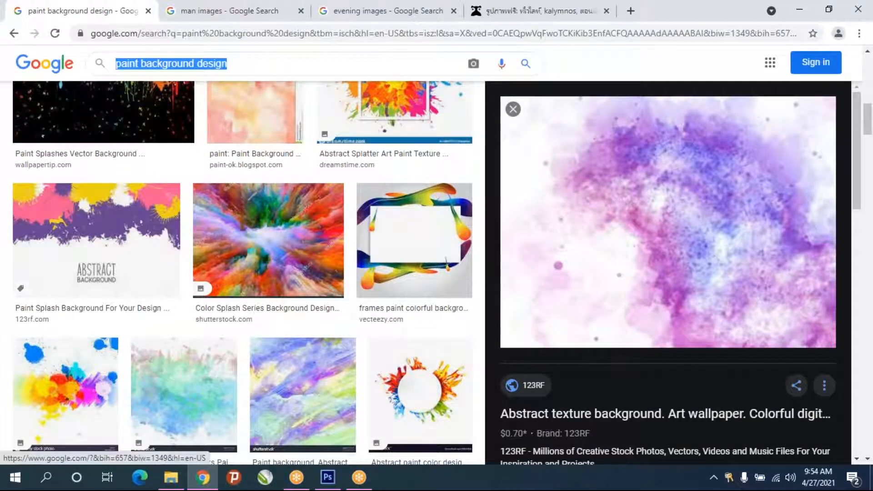
pyautogui.write('fat ')
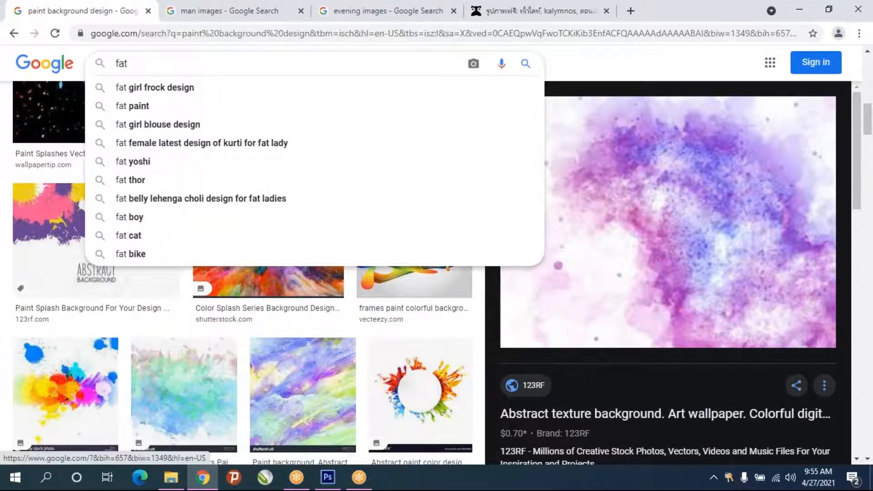
pyautogui.write('man')
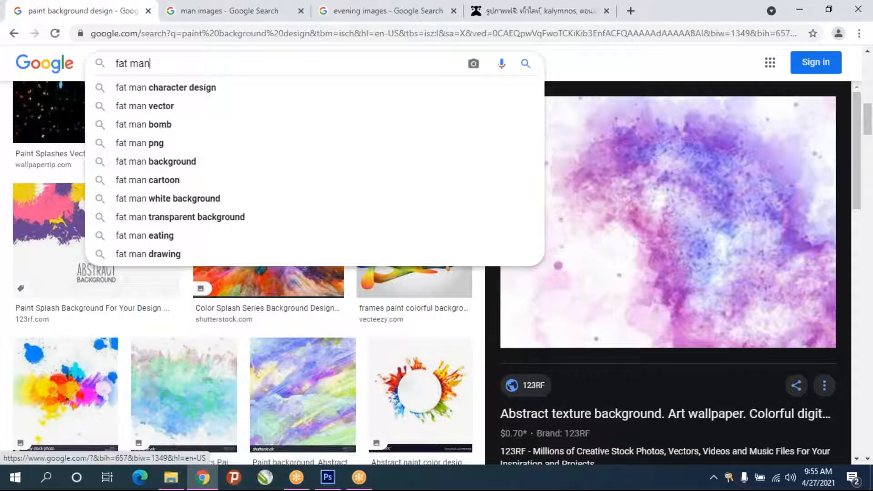
pyautogui.press('Return')
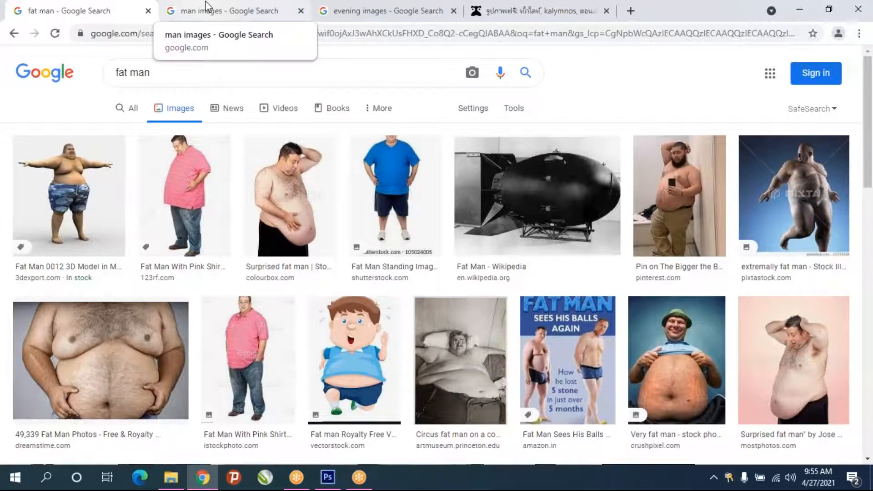
# Copy the Shutterstock photo of the man in the blue T-shirt and paste it into the sunset document in Photoshop
pyautogui.click(396, 168)
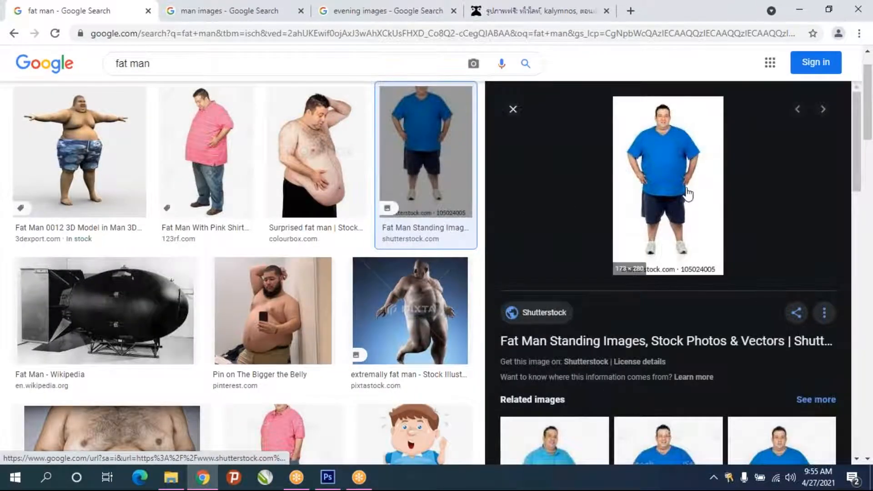
pyautogui.rightClick(687, 194)
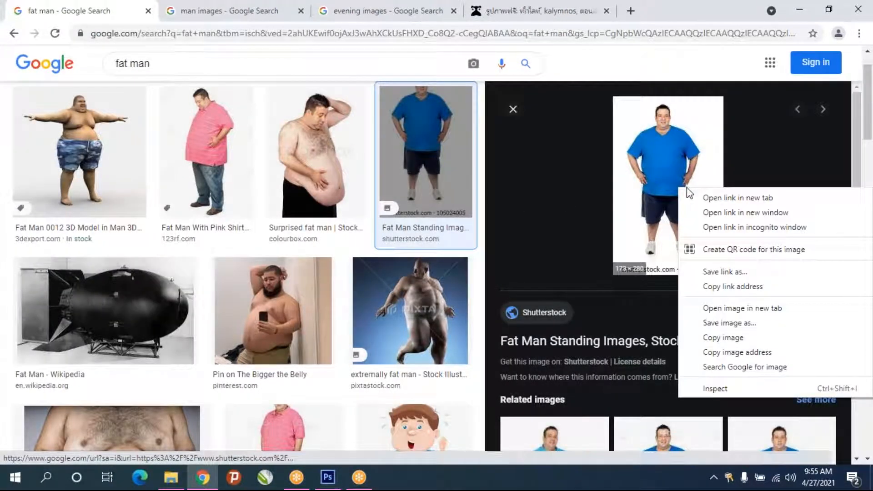
pyautogui.click(718, 337)
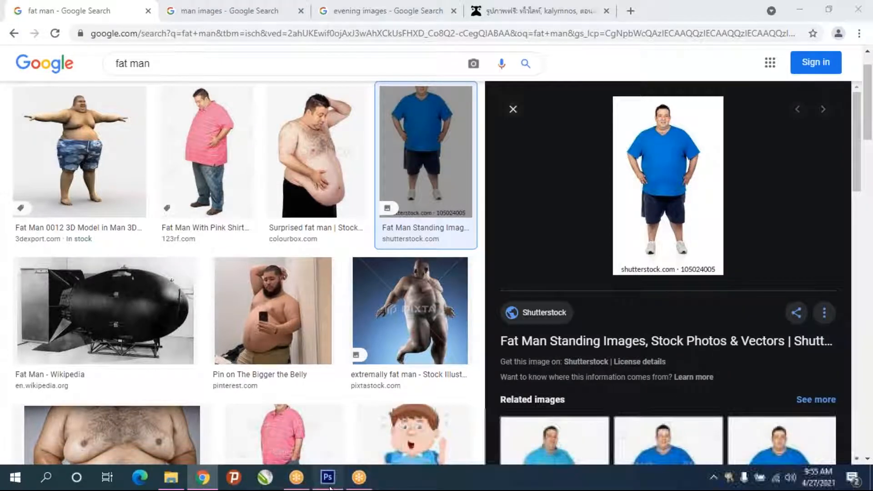
pyautogui.click(327, 478)
pyautogui.hotkey('ctrl', 'v')
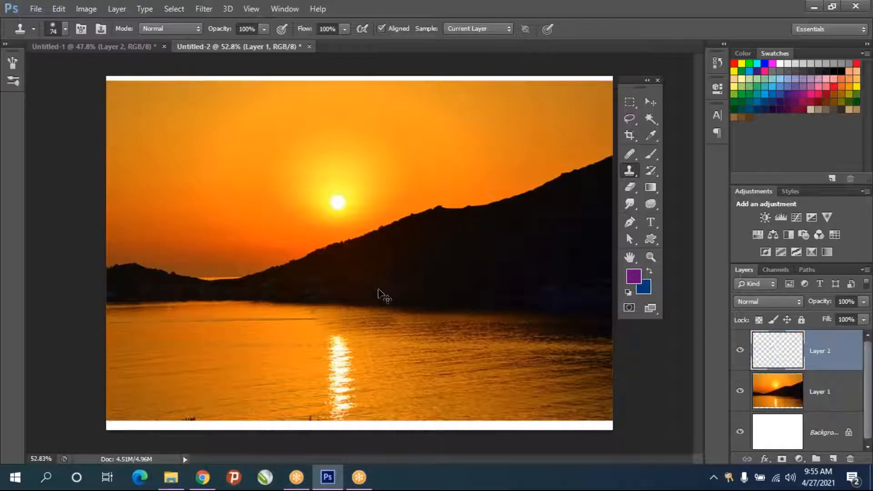
# Scale the pasted man photo to about 381% from its centre so it fills the canvas height
pyautogui.hotkey('ctrl', 't')
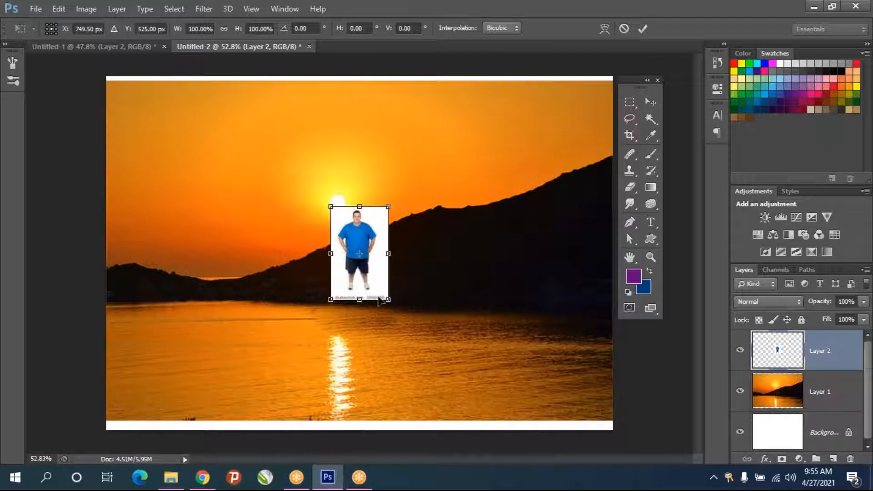
pyautogui.moveTo(390, 302); pyautogui.dragTo(491, 385)
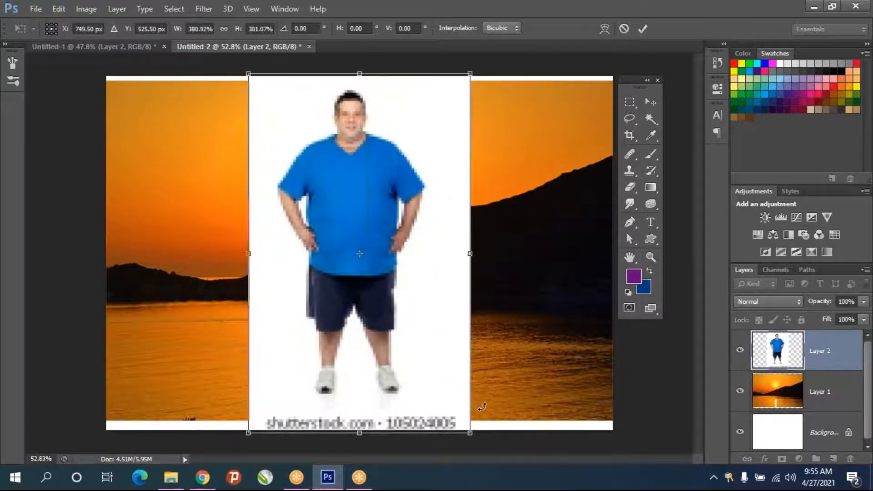
pyautogui.press('Return')
pyautogui.press('s')
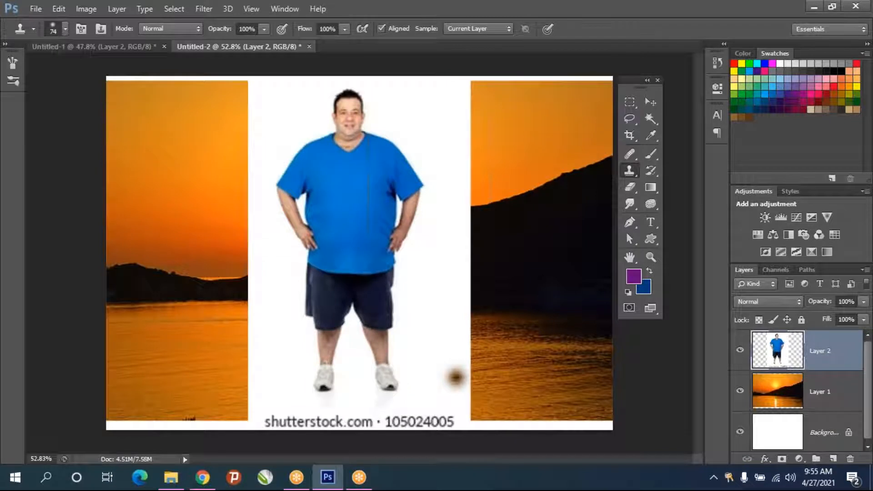
pyautogui.click(359, 175)
pyautogui.hotkey('ctrl', 'z')
pyautogui.click(328, 216)
pyautogui.hotkey('ctrl', 'z')
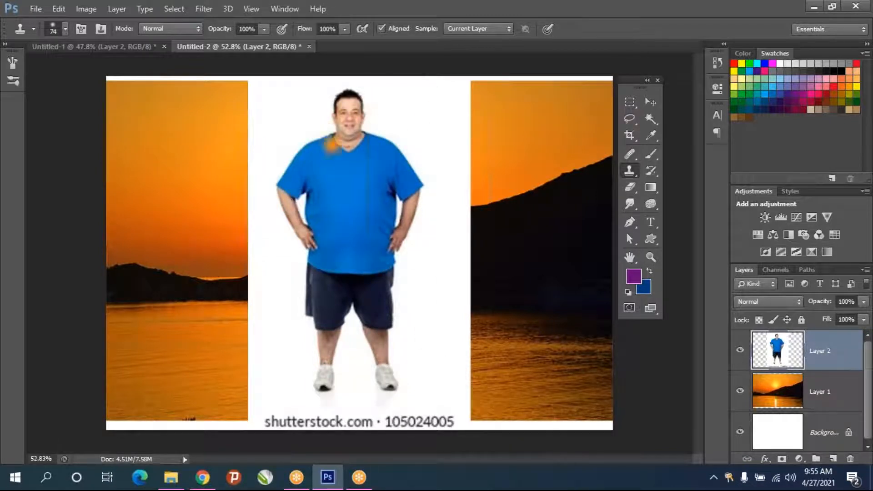
pyautogui.click(350, 94)
pyautogui.hotkey('ctrl', 'z')
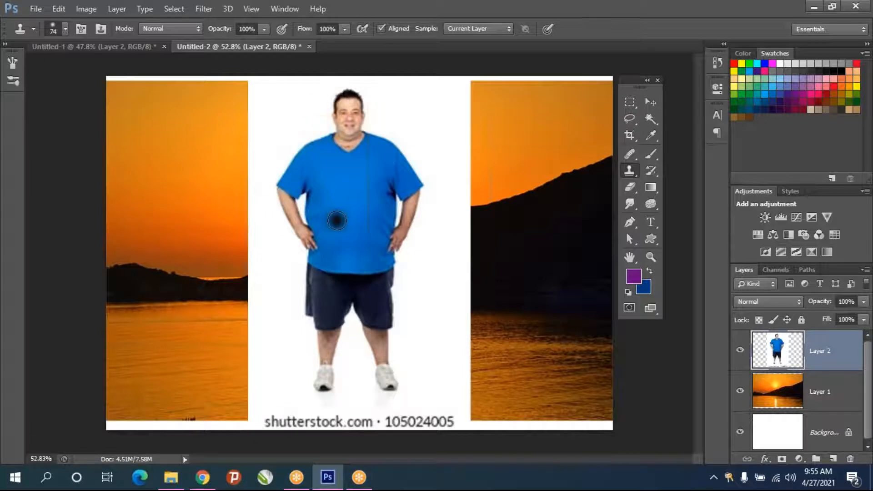
pyautogui.click(365, 211)
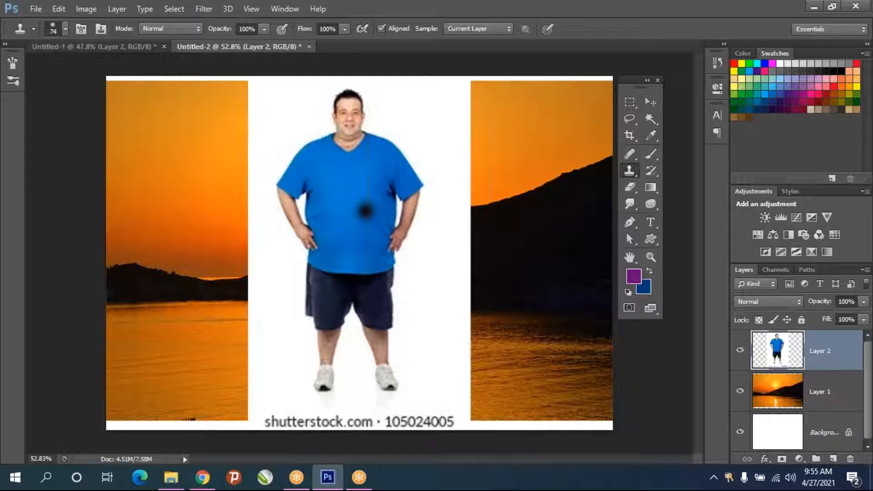
pyautogui.hotkey('ctrl', 'z')
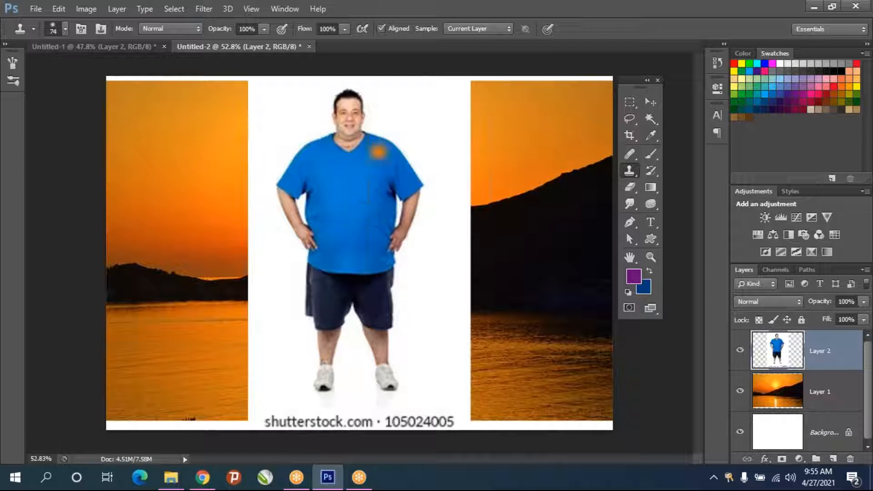
# Open the Liquify filter on the layer with the man
pyautogui.click(212, 12)
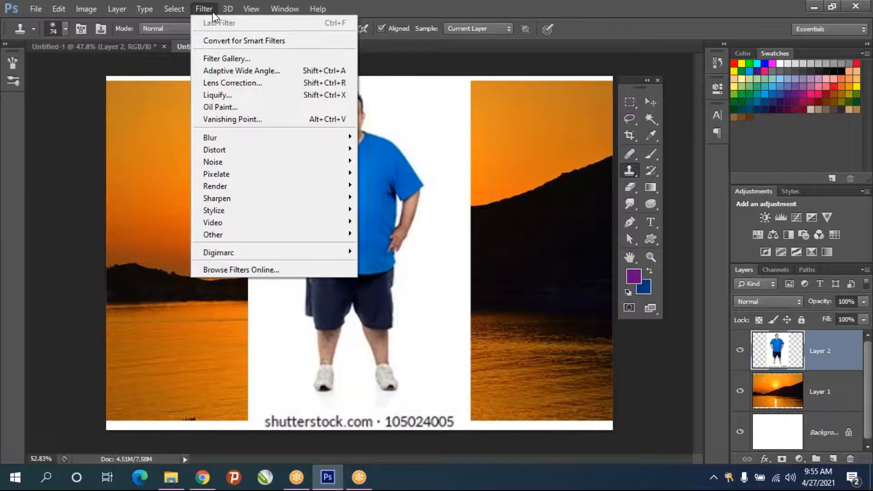
pyautogui.click(231, 96)
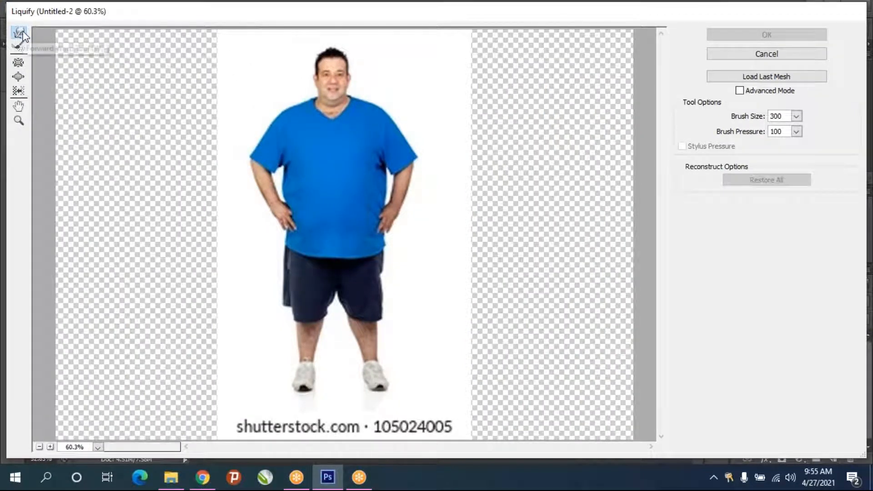
# Try distorting the man's head, torso and legs with the Forward Warp tool at brush size 300, and reset the image
pyautogui.moveTo(331, 91); pyautogui.dragTo(294, 91)
pyautogui.moveTo(490, 131)
pyautogui.mouseDown()
pyautogui.moveTo(370, 169)
pyautogui.moveTo(301, 226)
pyautogui.moveTo(356, 358)
pyautogui.moveTo(329, 330)
pyautogui.mouseUp()
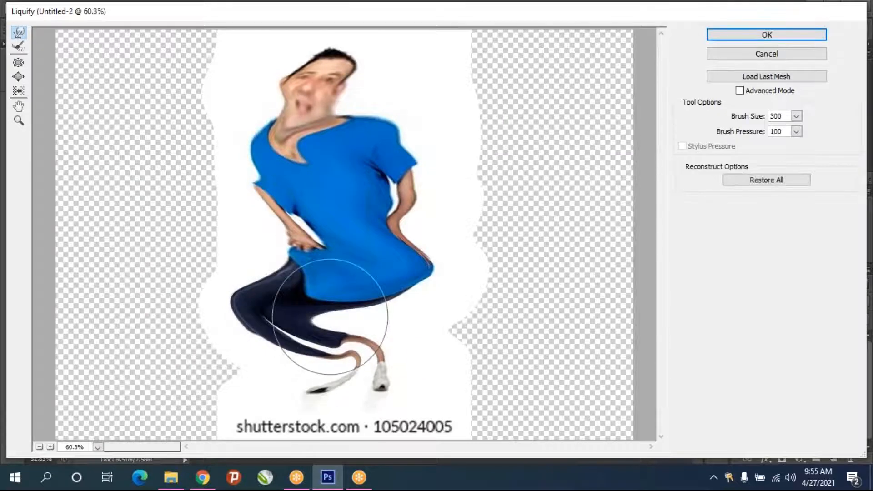
pyautogui.press('alt')
pyautogui.keyDown('alt'); pyautogui.click(767, 54); pyautogui.keyUp('alt')
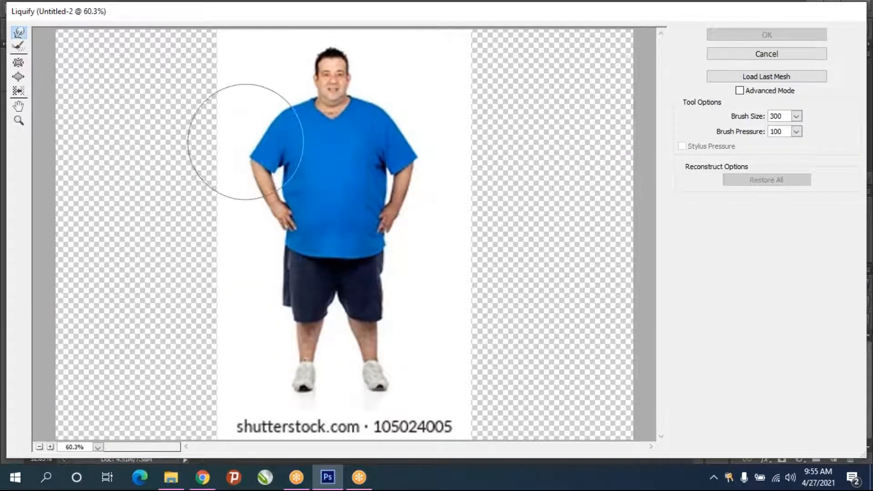
# Slim the man's waist and hips by pushing both sides inward with the Forward Warp tool at brush size 600
pyautogui.press(']')
pyautogui.press(']')
pyautogui.press(']')
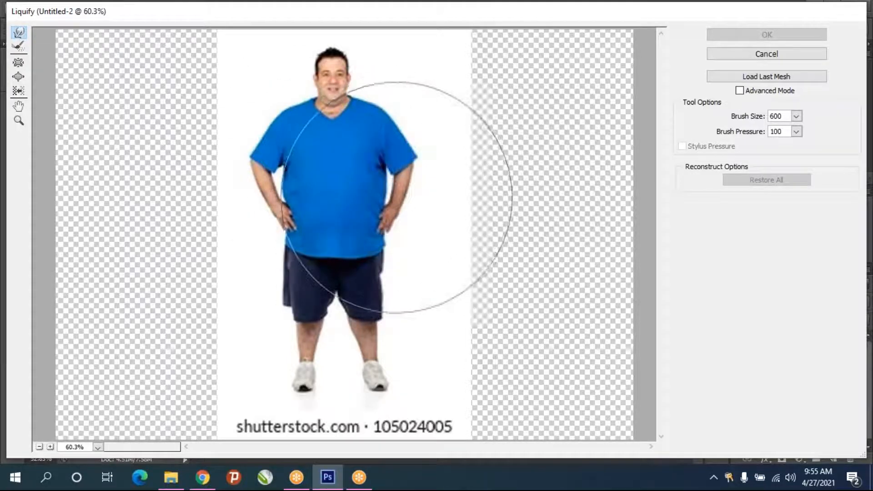
pyautogui.moveTo(382, 205); pyautogui.dragTo(362, 208)
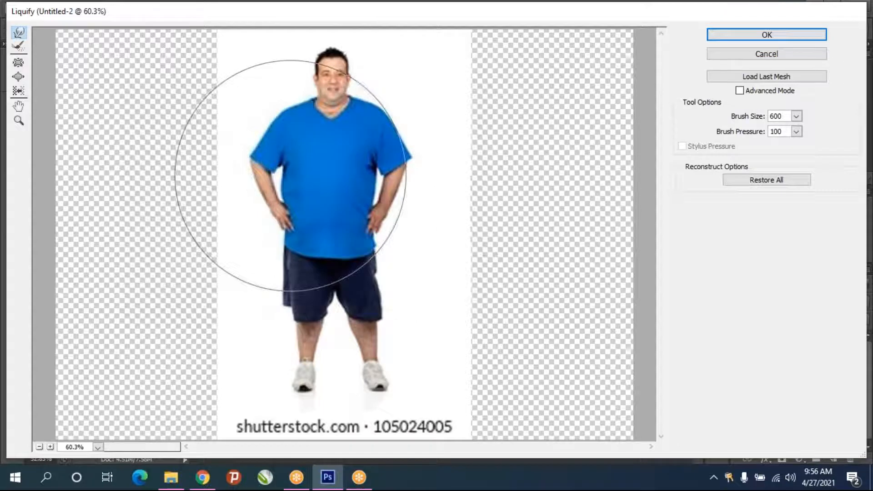
pyautogui.moveTo(253, 180)
pyautogui.mouseDown()
pyautogui.moveTo(275, 182)
pyautogui.moveTo(259, 179)
pyautogui.mouseUp()
pyautogui.moveTo(282, 281)
pyautogui.mouseDown()
pyautogui.moveTo(379, 282)
pyautogui.moveTo(391, 261)
pyautogui.mouseUp()
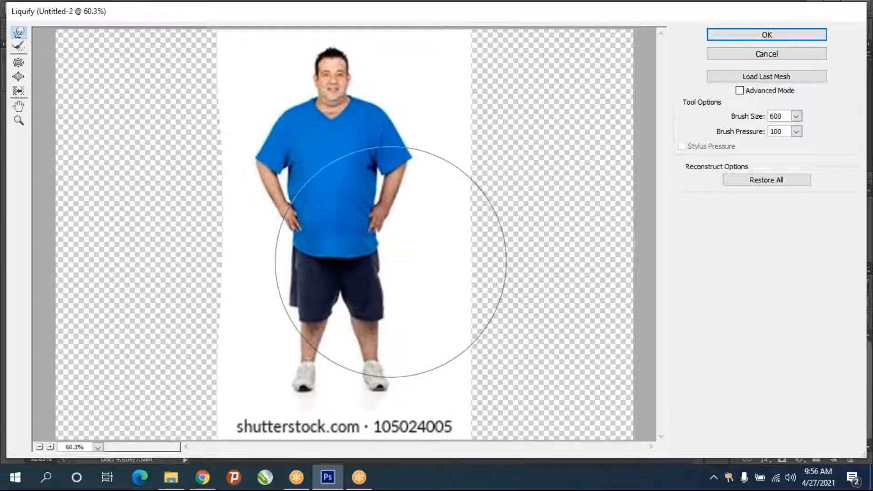
pyautogui.hotkey('ctrl', 'z')
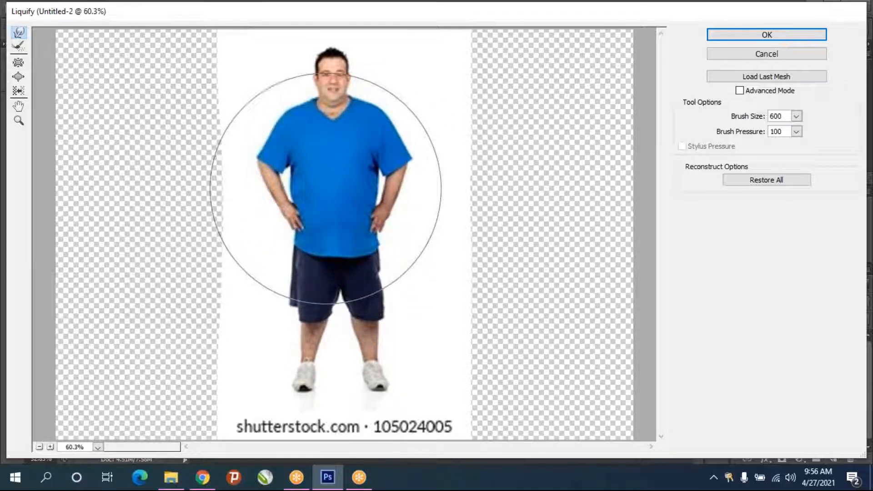
# Try shrinking the man's belly with the Pucker tool at brush size 500
pyautogui.click(20, 63)
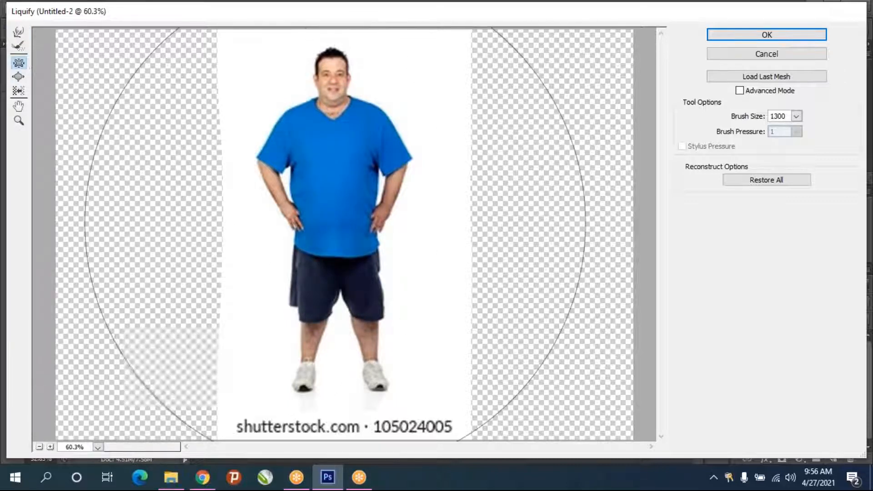
pyautogui.press('[')
pyautogui.press('[')
pyautogui.press('[')
pyautogui.press('[')
pyautogui.press('[')
pyautogui.press('[')
pyautogui.press('[')
pyautogui.press('[')
pyautogui.press('[')
pyautogui.press('[')
pyautogui.press('[')
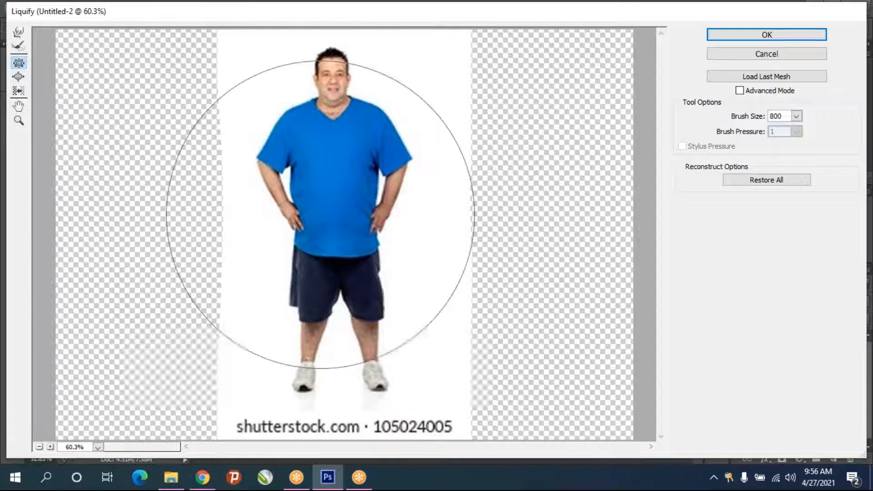
pyautogui.press(']')
pyautogui.press(']')
pyautogui.press(']')
pyautogui.press(']')
pyautogui.press(']')
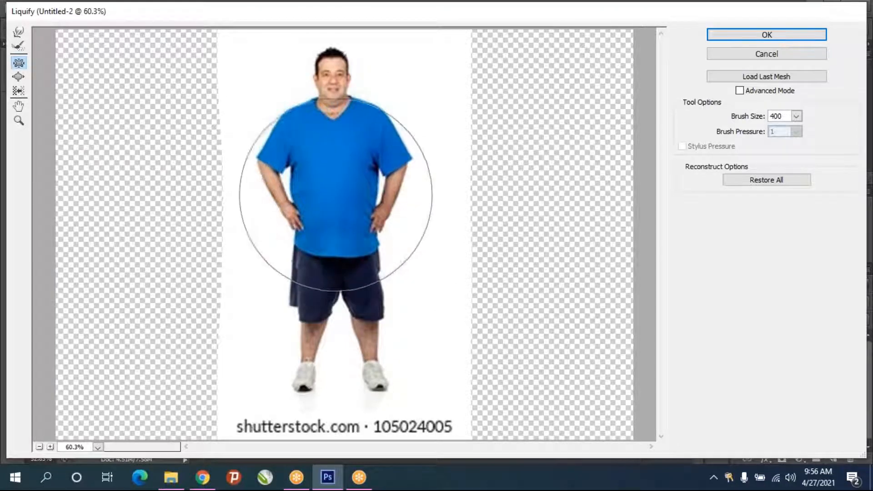
pyautogui.moveTo(330, 194); pyautogui.dragTo(331, 203)
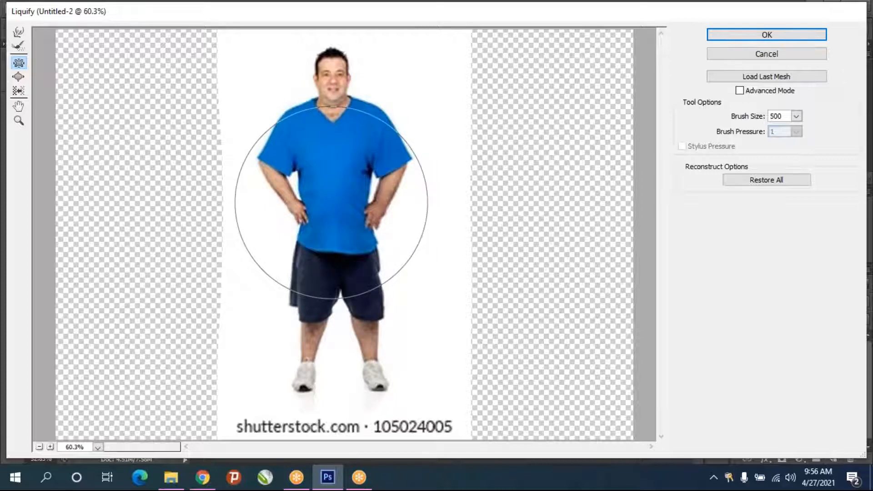
# Try inflating the man's belly with the Bloat tool at brush size 500, and undo the bloating
pyautogui.click(18, 77)
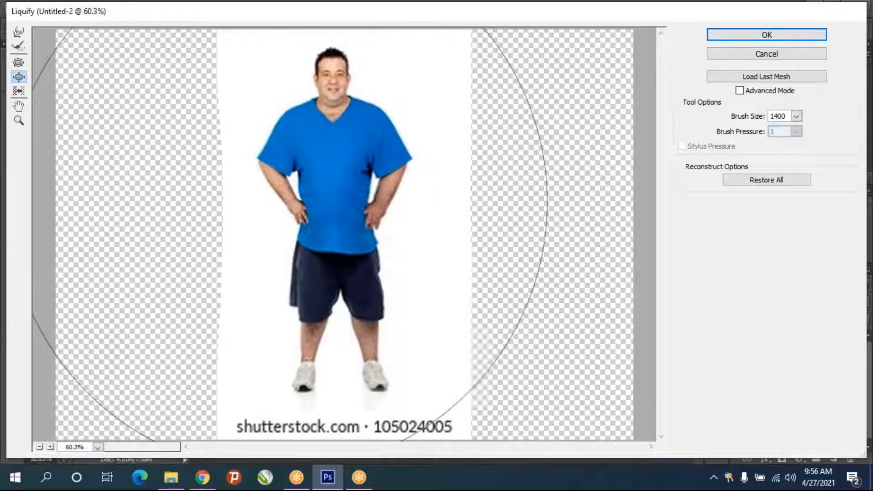
pyautogui.press('[')
pyautogui.press('[')
pyautogui.press('[')
pyautogui.press('[')
pyautogui.press('[')
pyautogui.press('[')
pyautogui.press('[')
pyautogui.press('[')
pyautogui.press('[')
pyautogui.moveTo(320, 215)
pyautogui.mouseDown()
pyautogui.moveTo(338, 207)
pyautogui.moveTo(371, 279)
pyautogui.moveTo(331, 199)
pyautogui.mouseUp()
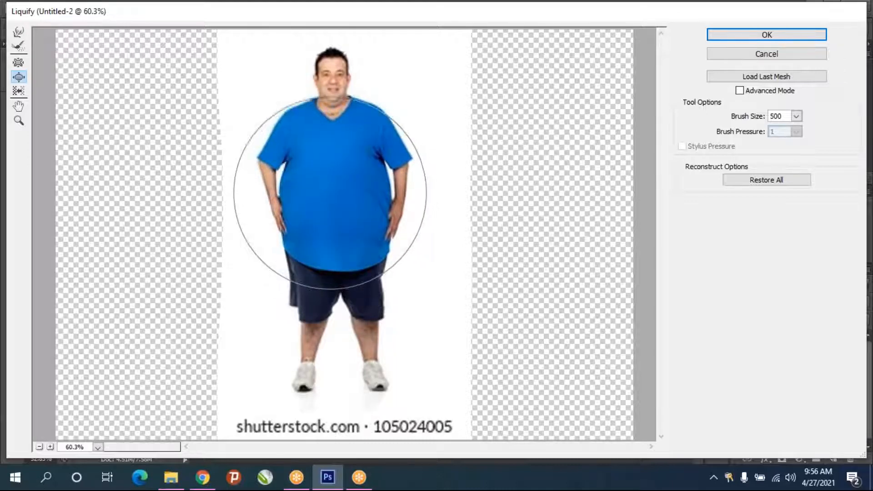
pyautogui.hotkey('ctrl', 'alt', 'z')
pyautogui.hotkey('ctrl', 'alt', 'z')
pyautogui.hotkey('ctrl', 'alt', 'z')
pyautogui.hotkey('ctrl', 'alt', 'z')
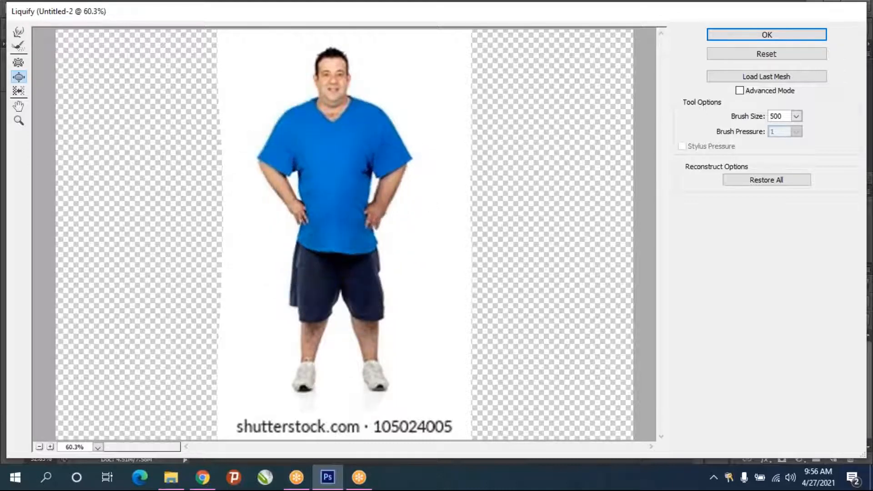
# Try the Pucker tool on the man's stomach again with a reduced brush size
pyautogui.click(18, 63)
pyautogui.press('[')
pyautogui.press('[')
pyautogui.press('[')
pyautogui.press('[')
pyautogui.press('[')
pyautogui.moveTo(334, 190)
pyautogui.mouseDown()
pyautogui.moveTo(327, 207)
pyautogui.moveTo(341, 192)
pyautogui.mouseUp()
# Return to the Forward Warp tool, reduce its brush size to 250, and apply the Liquify edits to the layer
pyautogui.click(19, 32)
pyautogui.press('[')
pyautogui.press('[')
pyautogui.press('[')
pyautogui.press('[')
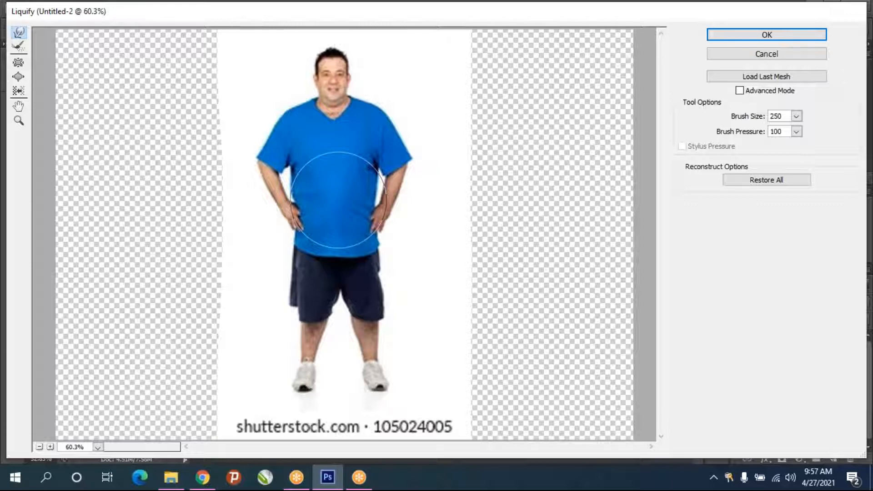
pyautogui.press('Return')
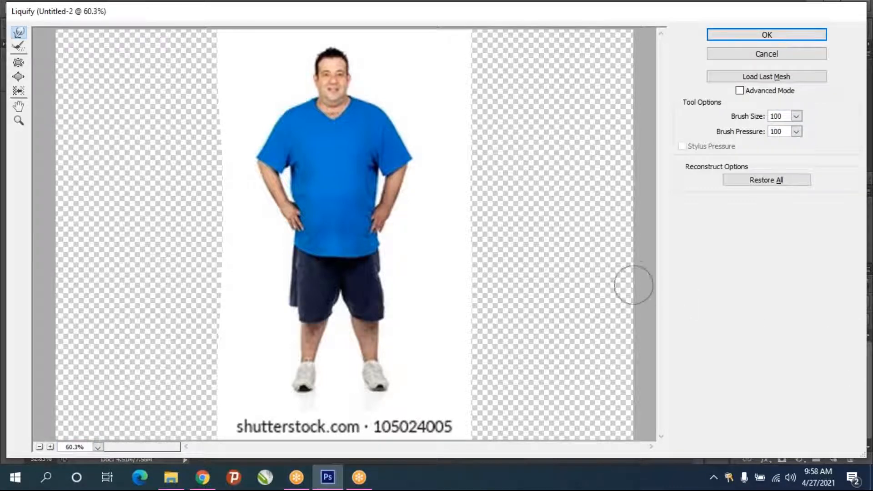
pyautogui.click(741, 181)
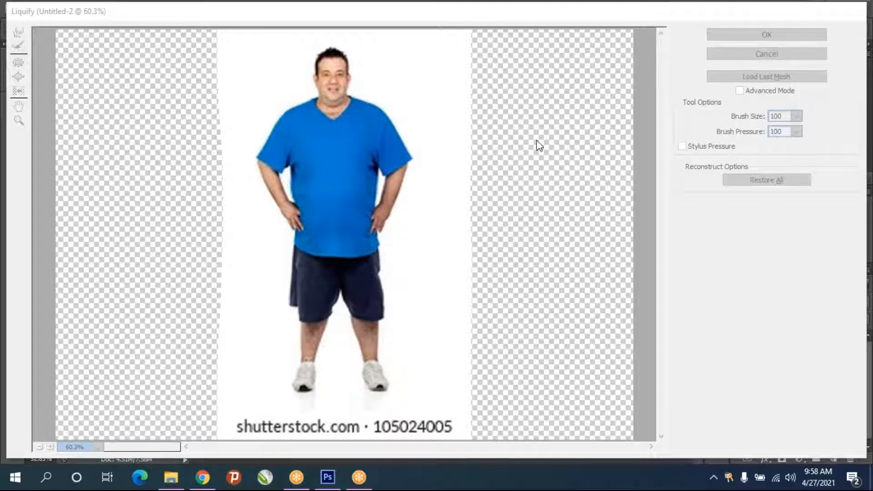
pyautogui.click(763, 40)
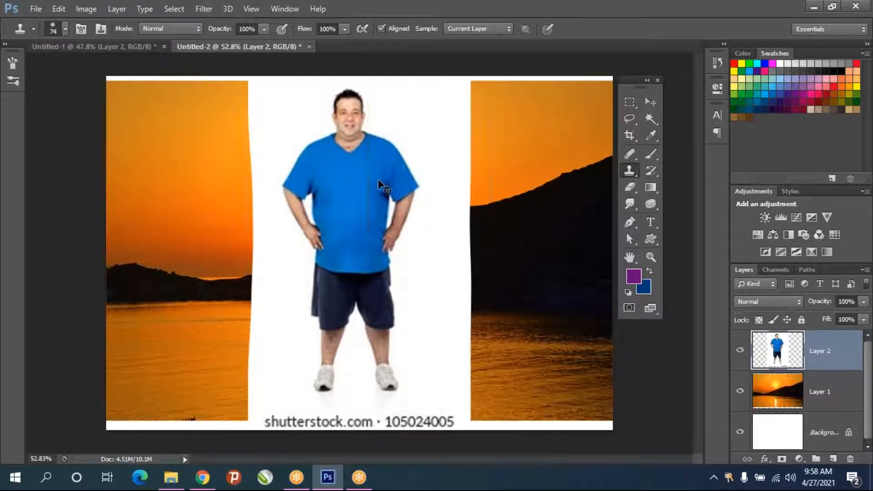
# Toggle the applied Liquify edit off and on to compare the man's figure before and after
pyautogui.hotkey('ctrl', 'z')
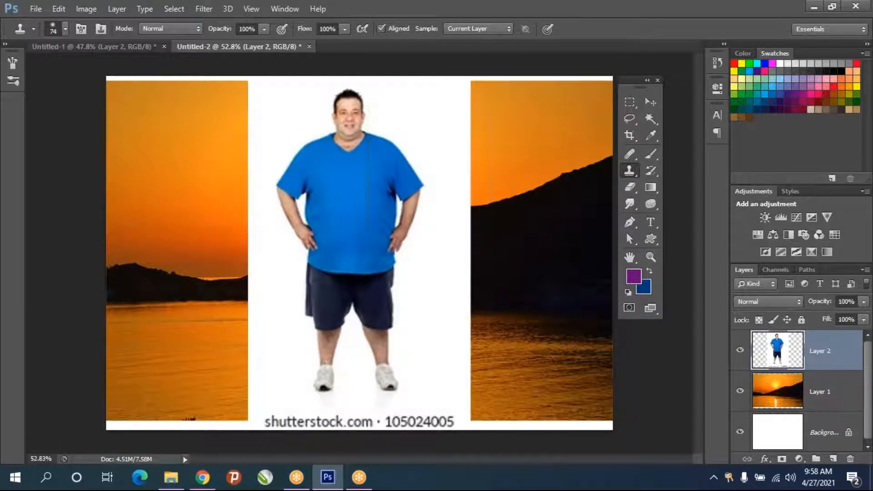
pyautogui.hotkey('ctrl', 'z')
pyautogui.hotkey('ctrl', 'z')
pyautogui.hotkey('ctrl', 'z')
pyautogui.hotkey('ctrl', 'z')
pyautogui.hotkey('ctrl', 'z')
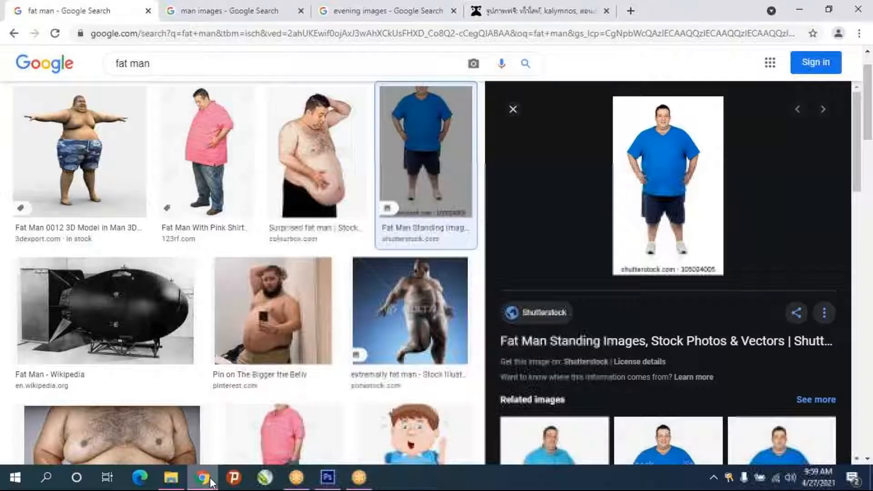
# Switch to Chrome and copy the jumping man picture from the man images results
pyautogui.click(202, 477)
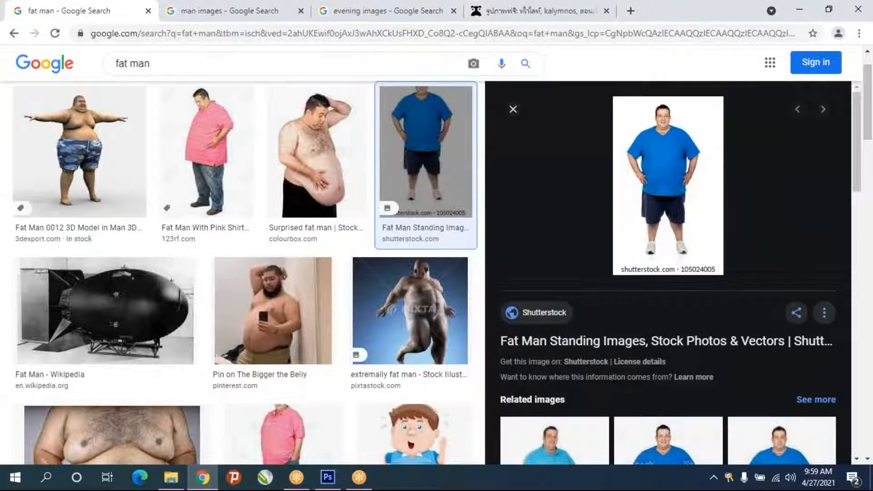
pyautogui.click(376, 11)
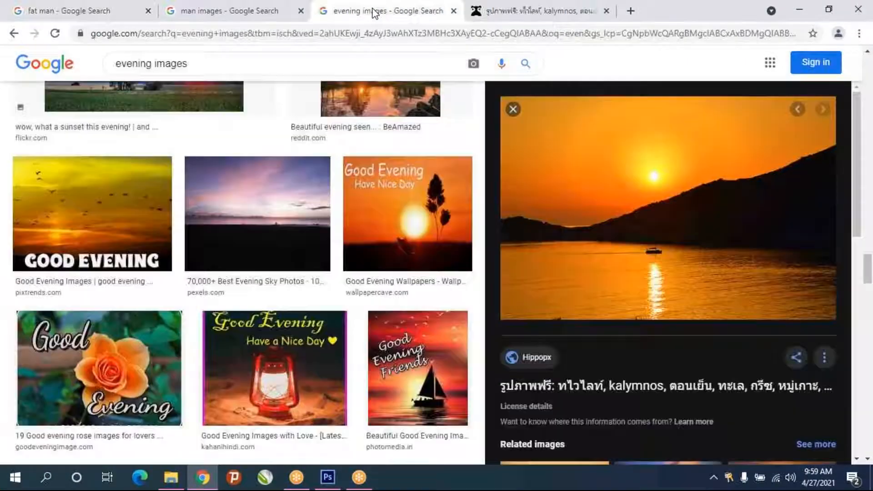
pyautogui.click(275, 19)
pyautogui.scroll(-3, 721, 373)
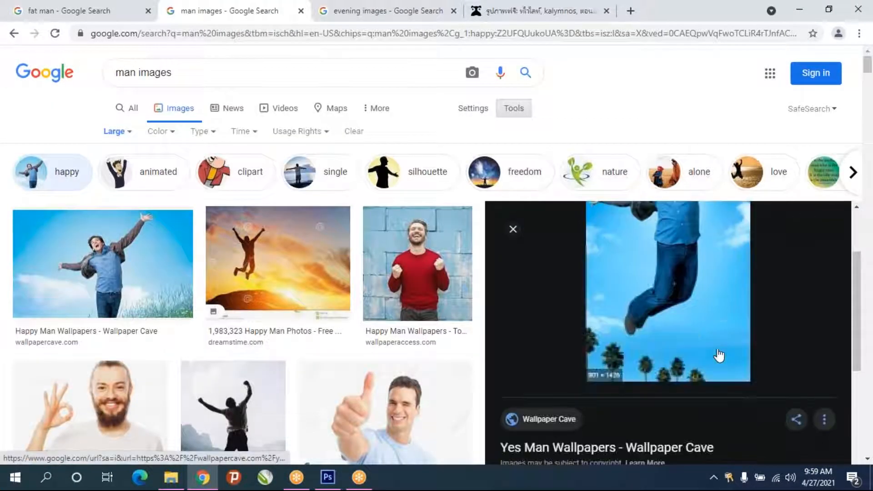
pyautogui.rightClick(686, 263)
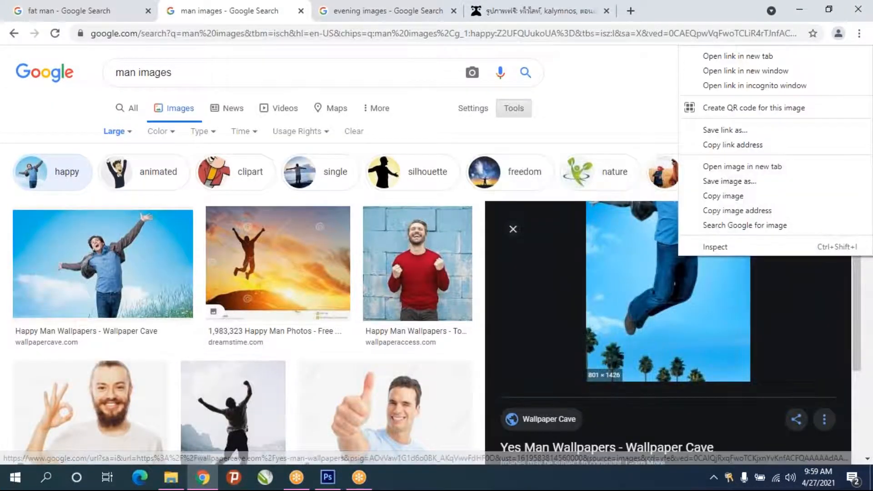
pyautogui.click(723, 196)
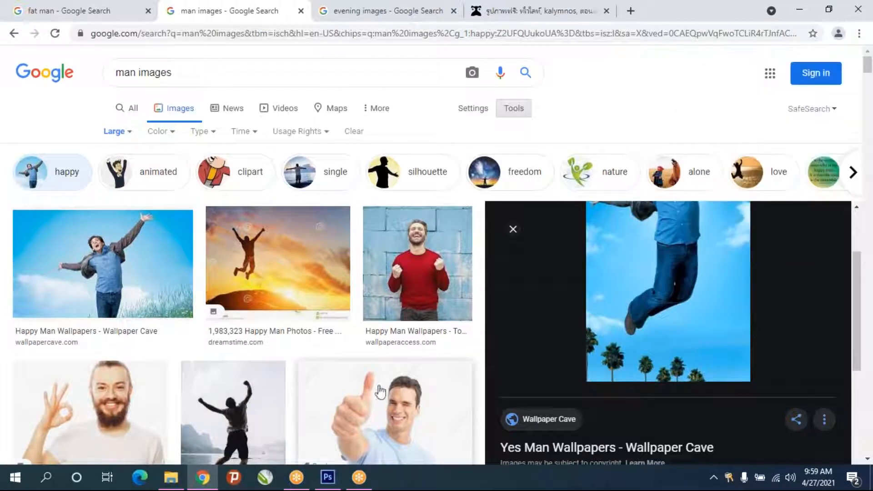
# Switch to Photoshop, paste the jumping man picture into Untitled-2, scale it to about 81%, and reposition it so his whole figure fits the canvas
pyautogui.hotkey('alt', 'Tab')
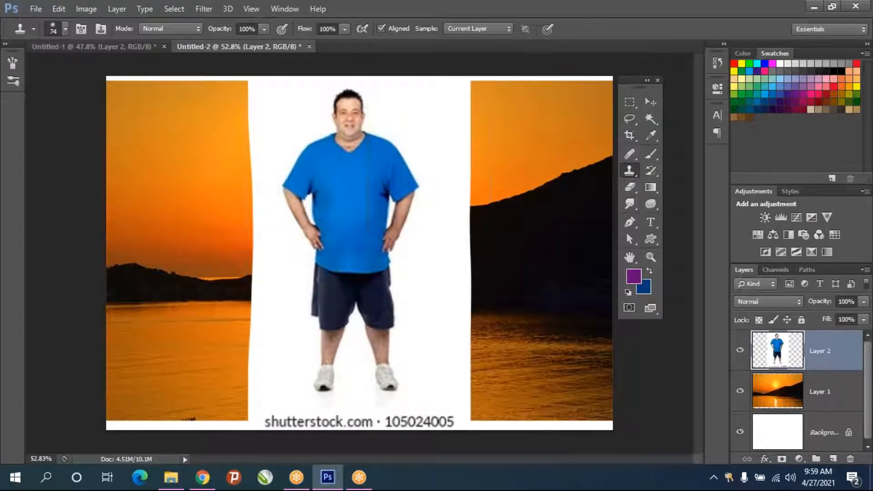
pyautogui.hotkey('ctrl', 'v')
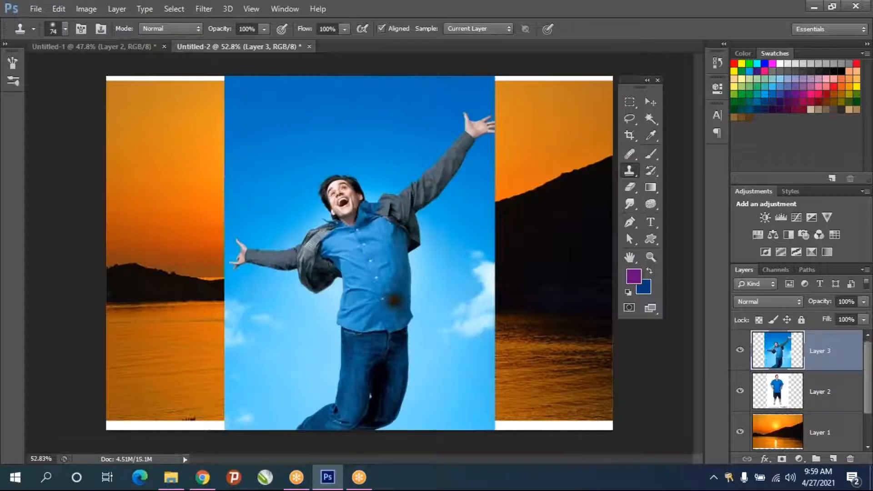
pyautogui.hotkey('ctrl', 't')
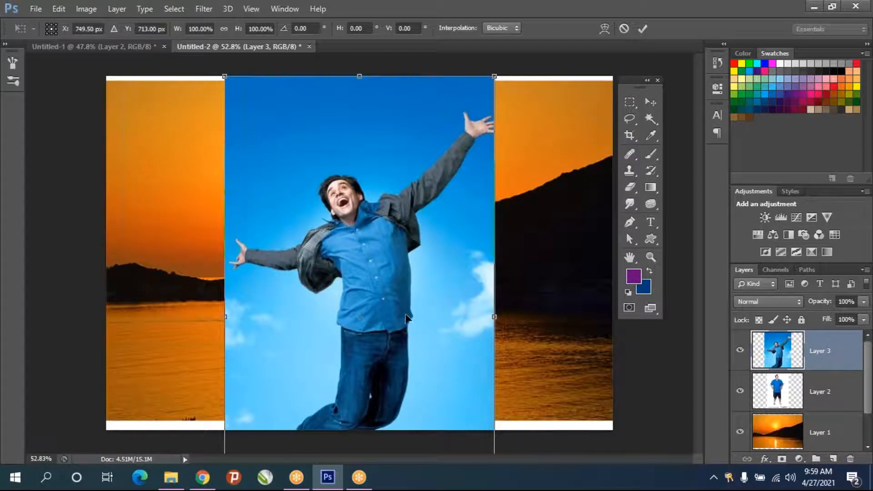
pyautogui.hotkey('ctrl', '-')
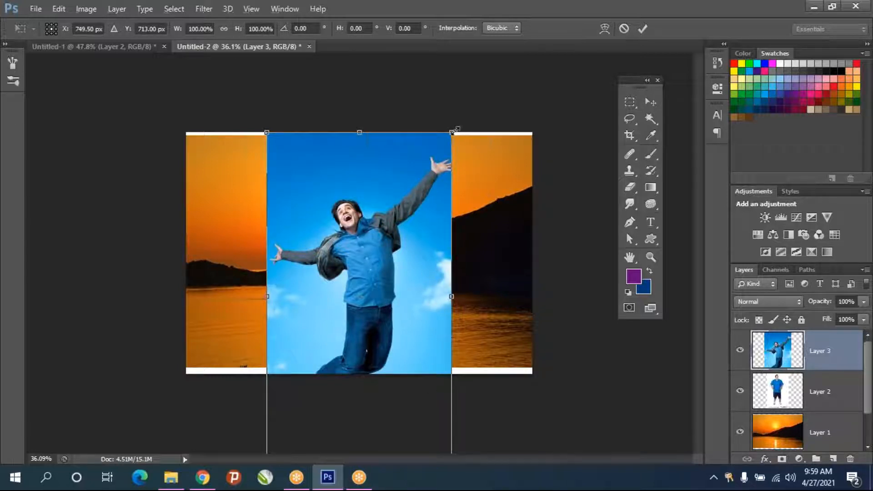
pyautogui.moveTo(452, 133); pyautogui.dragTo(407, 188)
pyautogui.moveTo(349, 305); pyautogui.dragTo(376, 240)
pyautogui.hotkey('ctrl', '+')
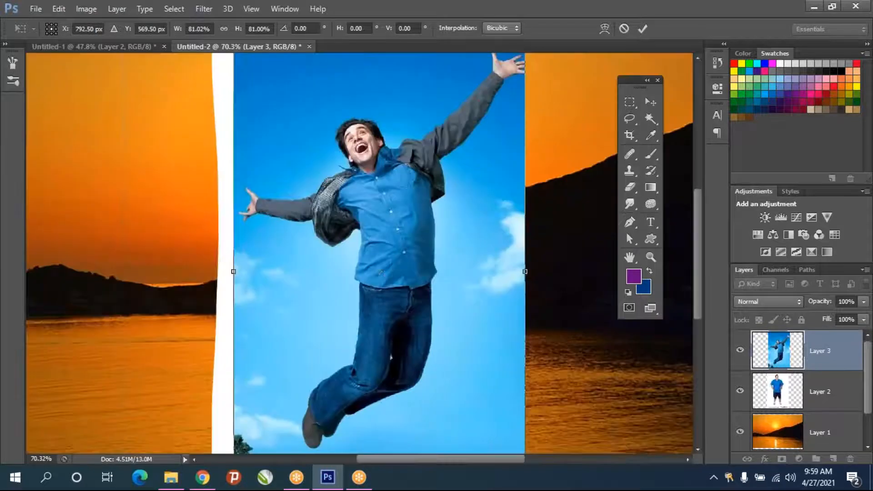
pyautogui.hotkey('alt', 'space')
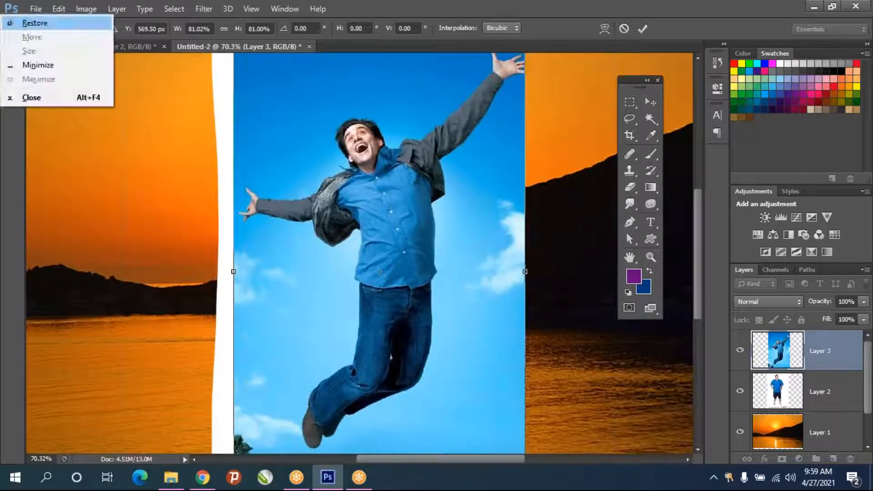
pyautogui.press('Escape')
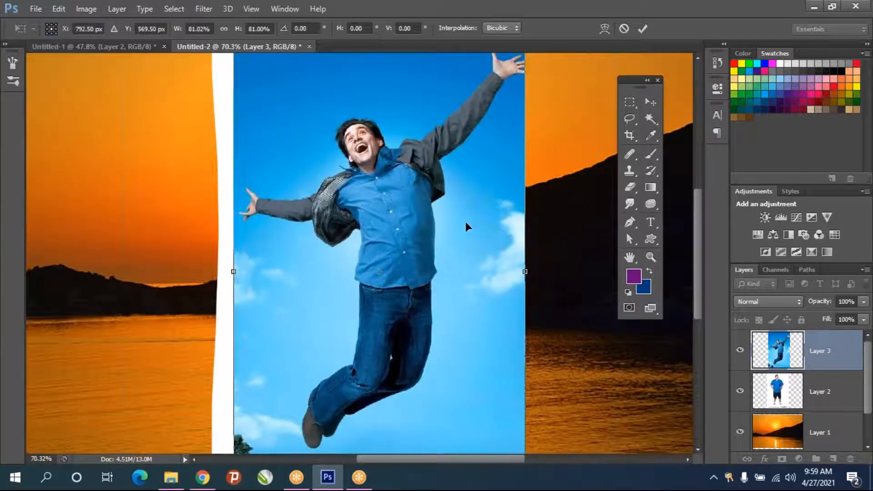
# Try reapplying the last Liquify filter to the jumping man's layer, and undo it
pyautogui.press('s')
pyautogui.scroll(1, 416, 207)
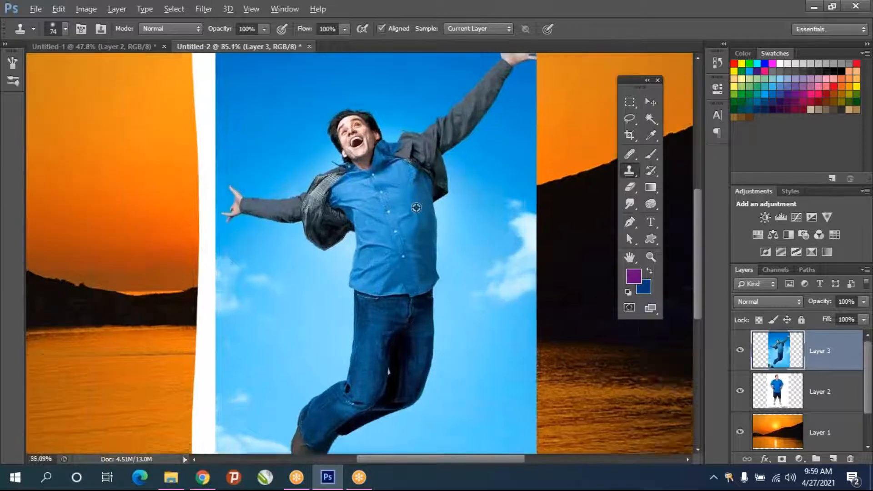
pyautogui.scroll(1, 416, 208)
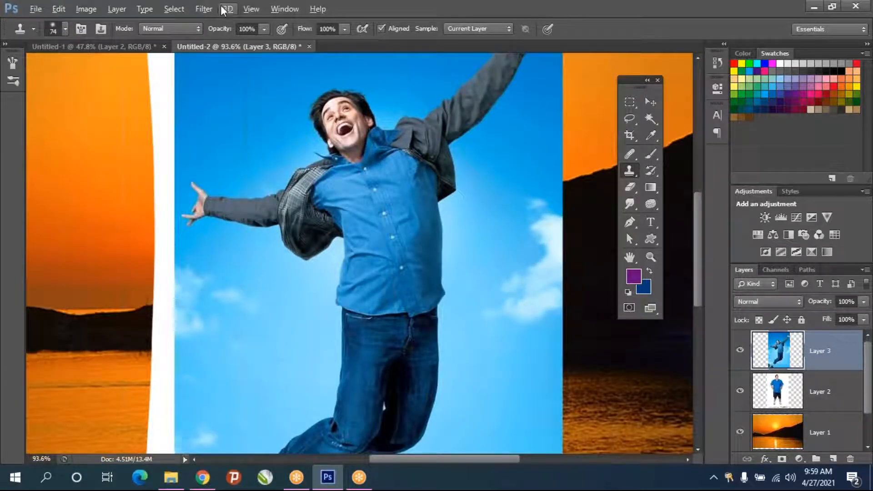
pyautogui.click(205, 9)
pyautogui.click(217, 22)
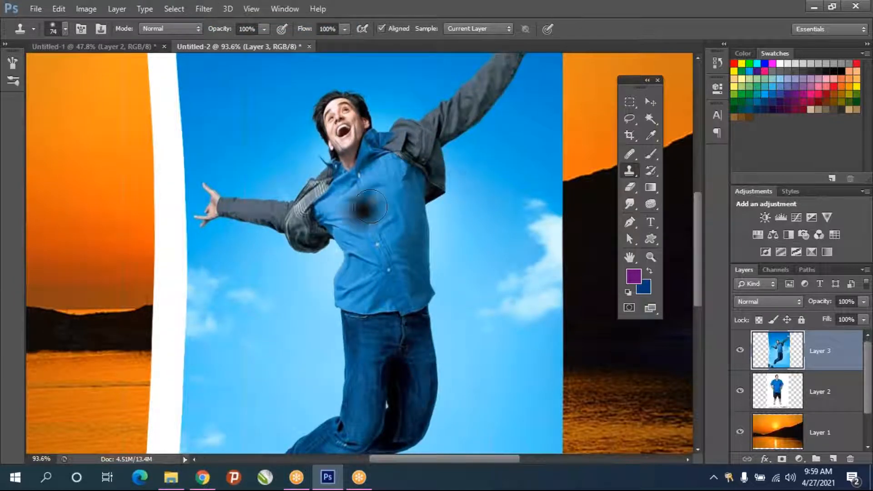
pyautogui.click(213, 13)
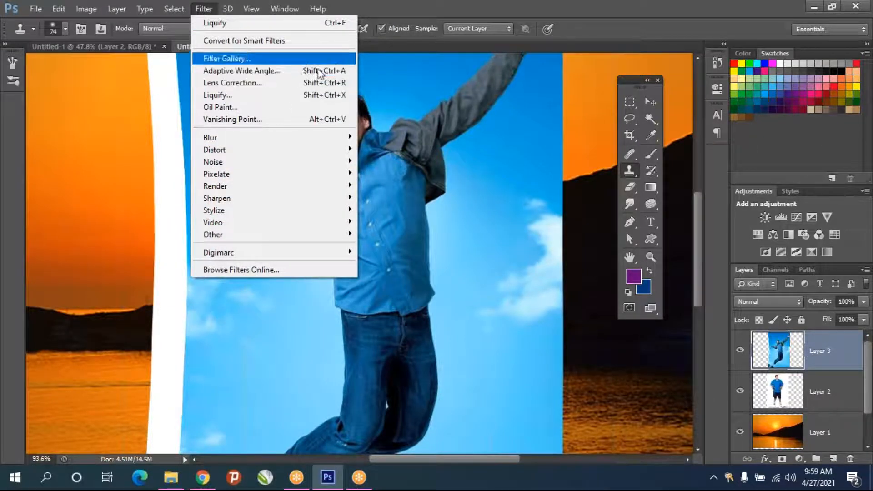
pyautogui.click(587, 223)
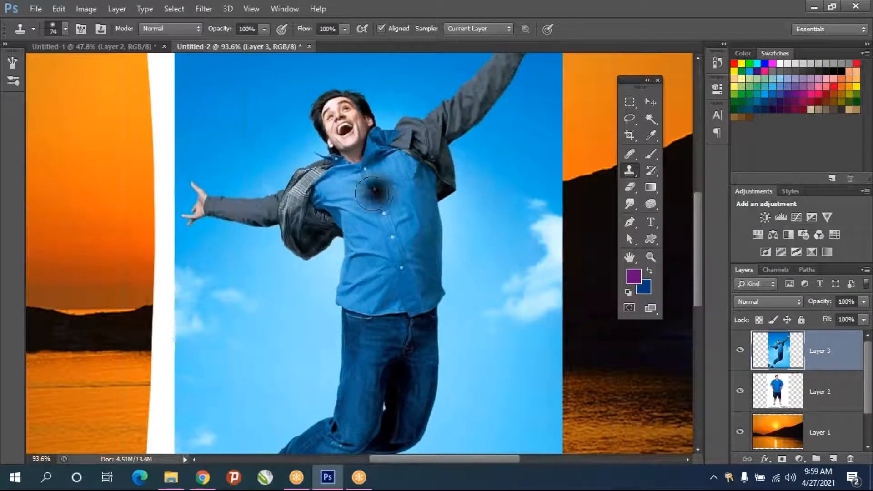
pyautogui.scroll(-3, 377, 242)
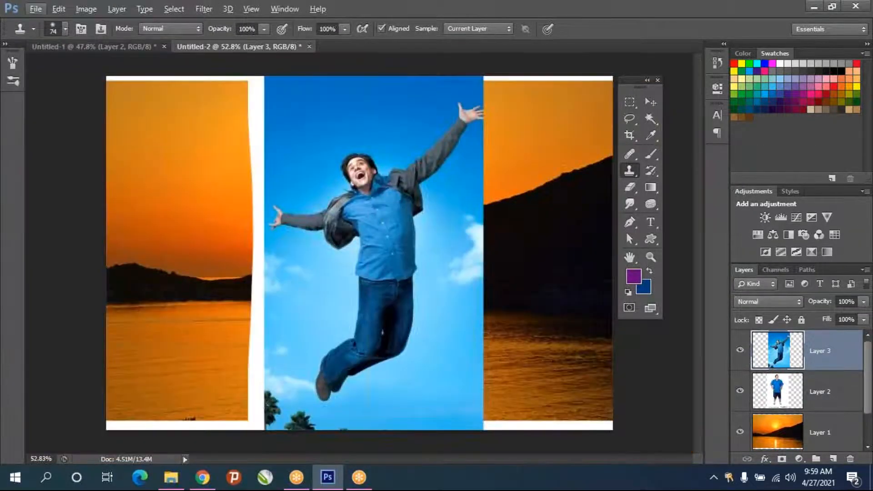
# Open the Liquify filter on the jumping man's layer and widen his torso with the Forward Warp tool at brush size 400
pyautogui.click(203, 8)
pyautogui.click(221, 95)
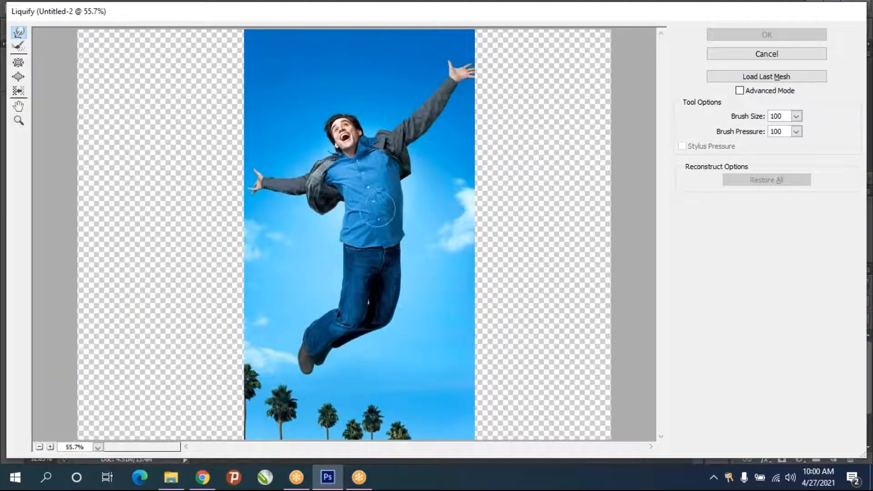
pyautogui.moveTo(522, 218); pyautogui.dragTo(385, 215)
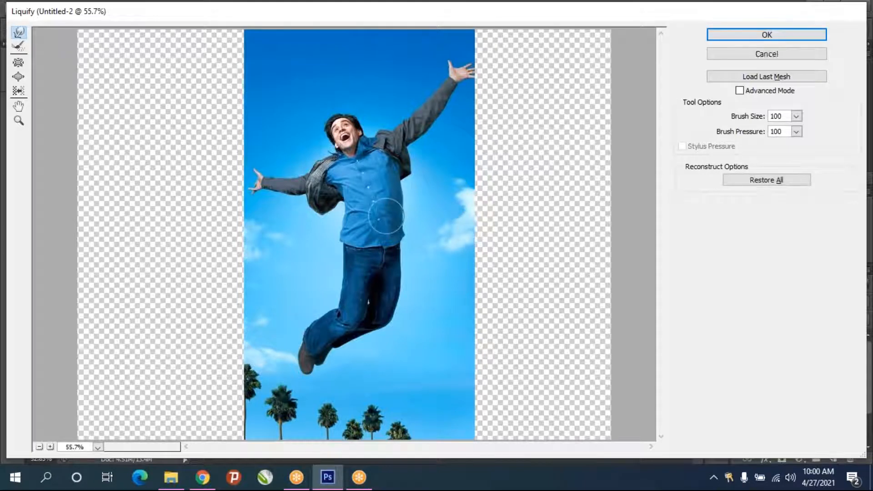
pyautogui.press(']')
pyautogui.press(']')
pyautogui.press(']')
pyautogui.press(']')
pyautogui.press(']')
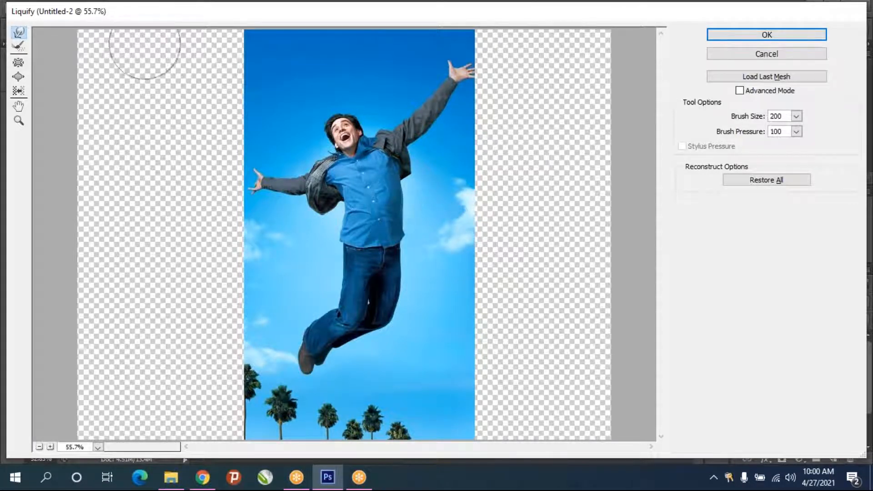
pyautogui.press(']')
pyautogui.press(']')
pyautogui.press(']')
pyautogui.press(']')
pyautogui.press(']')
pyautogui.press(']')
pyautogui.press(']')
pyautogui.press(']')
pyautogui.press(']')
pyautogui.press(']')
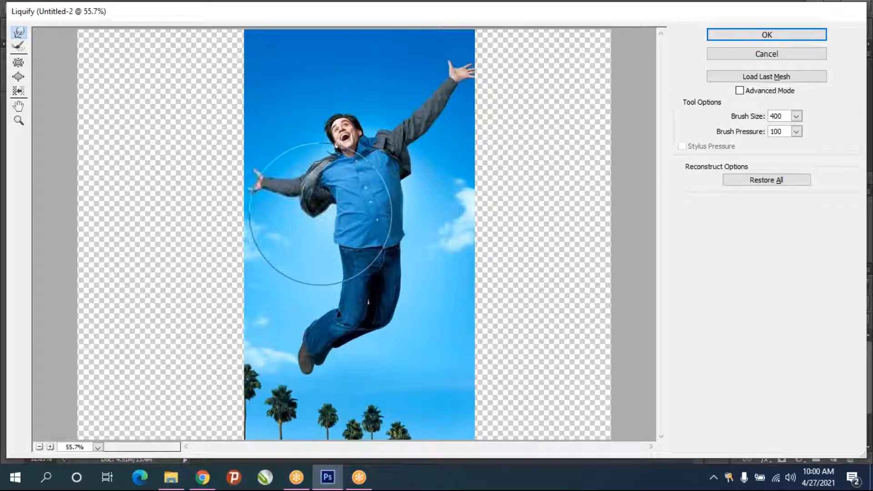
pyautogui.moveTo(399, 208)
pyautogui.mouseDown()
pyautogui.moveTo(400, 196)
pyautogui.moveTo(409, 195)
pyautogui.moveTo(389, 214)
pyautogui.mouseUp()
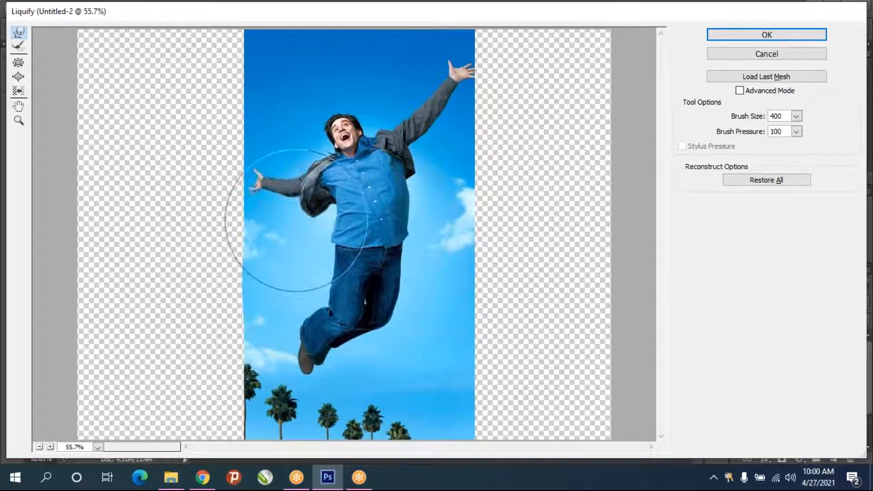
# Fatten the man's arms, face and thighs with the Forward Warp tool at brush size 200, and apply the Liquify edits
pyautogui.press('[')
pyautogui.press('[')
pyautogui.press('[')
pyautogui.press('[')
pyautogui.moveTo(290, 201)
pyautogui.mouseDown()
pyautogui.moveTo(278, 210)
pyautogui.moveTo(293, 199)
pyautogui.moveTo(315, 213)
pyautogui.moveTo(298, 208)
pyautogui.moveTo(340, 201)
pyautogui.mouseUp()
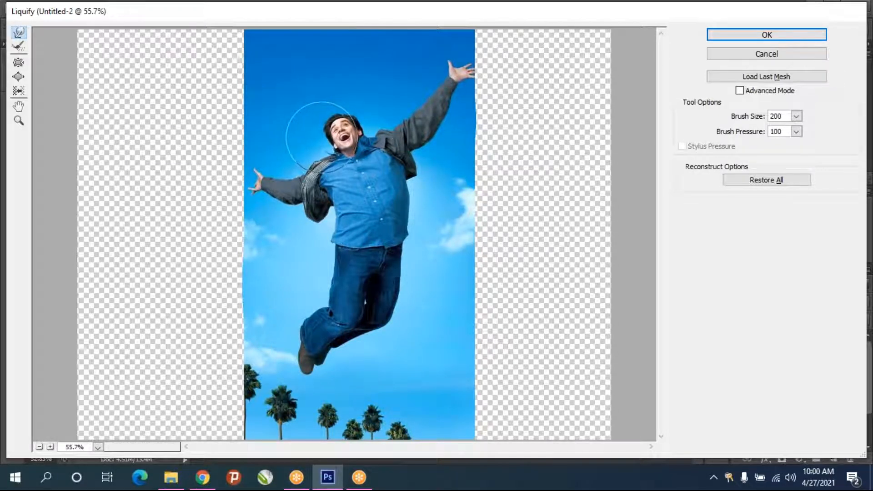
pyautogui.moveTo(336, 128); pyautogui.dragTo(334, 140)
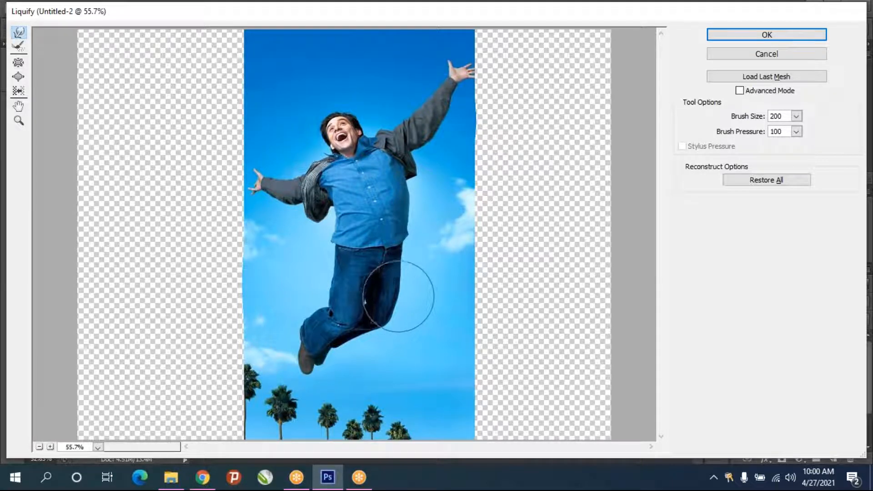
pyautogui.moveTo(400, 272); pyautogui.dragTo(412, 251)
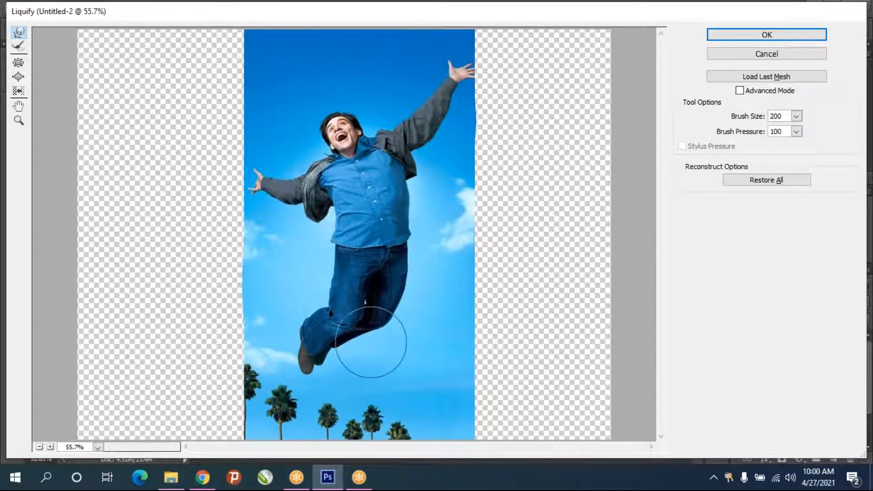
pyautogui.moveTo(365, 347); pyautogui.dragTo(365, 353)
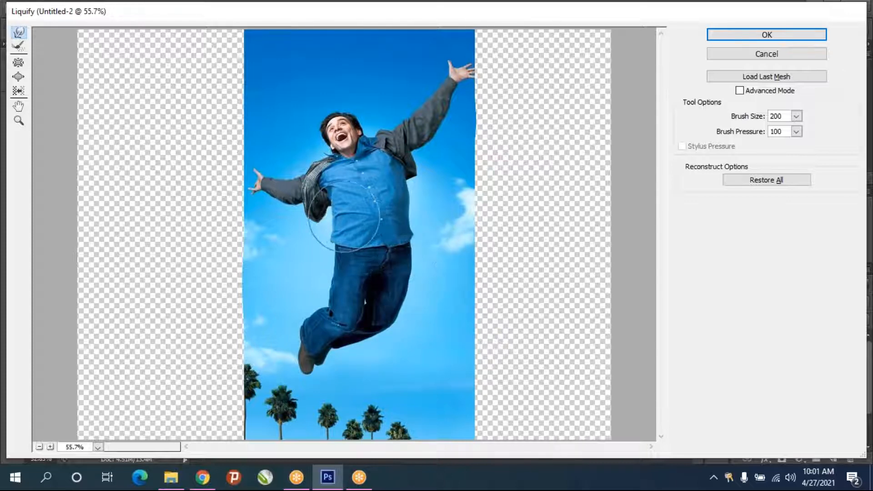
pyautogui.click(788, 36)
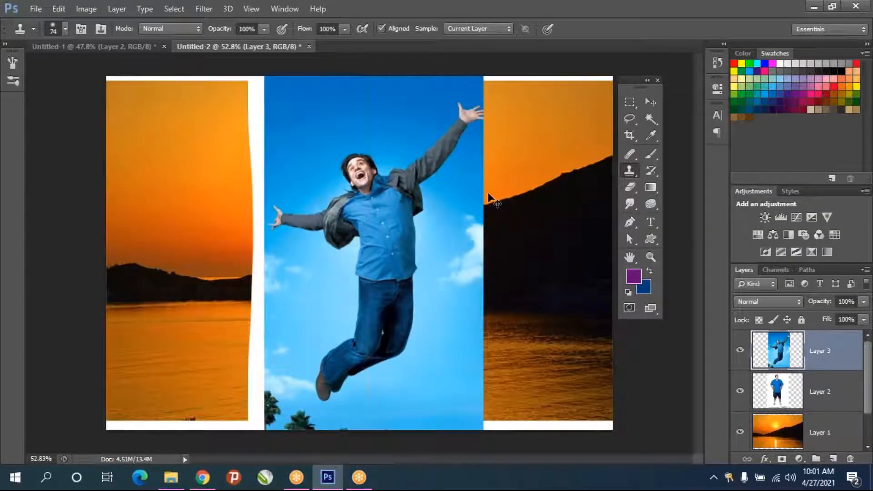
# Toggle the jumping man's Liquify edit off and on to compare both figures, and leave the edit undone
pyautogui.hotkey('ctrl', 'z')
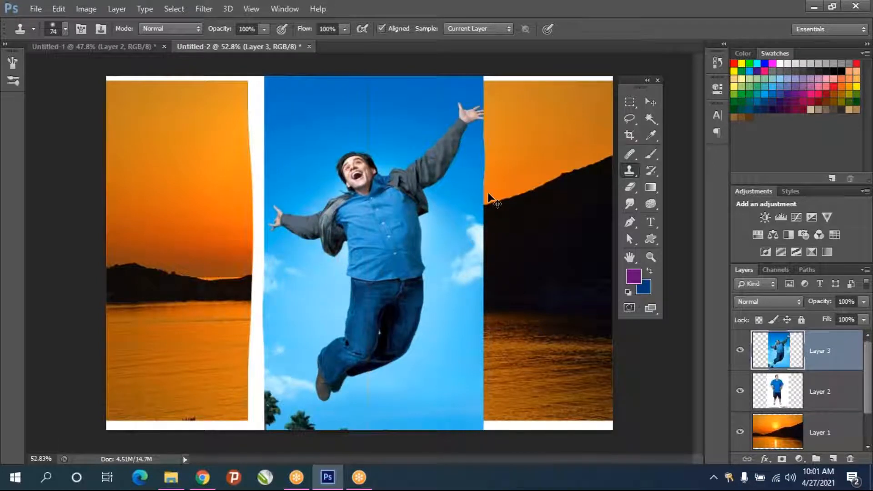
pyautogui.hotkey('ctrl', 'z')
pyautogui.hotkey('ctrl', 'z')
pyautogui.hotkey('ctrl', 'z')
pyautogui.hotkey('ctrl', 'z')
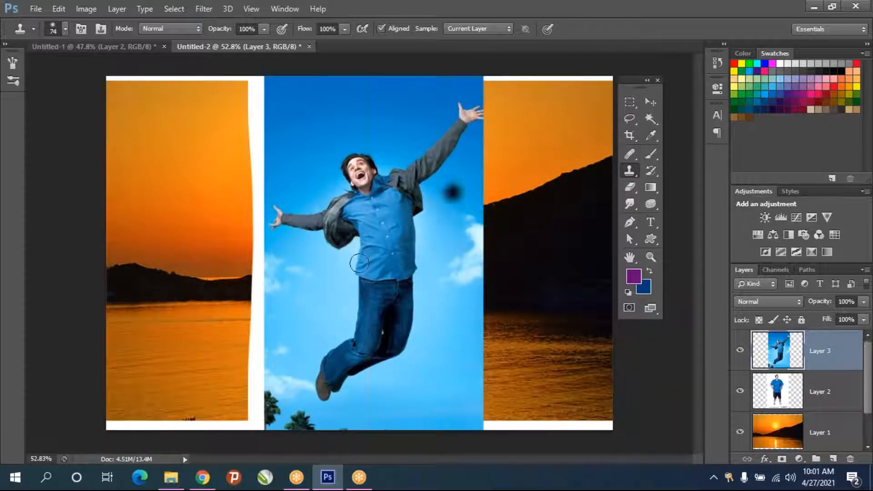
# Switch to Chrome, search again for man images, and open the preview of the bearded man with folded arms in a blue shirt
pyautogui.hotkey('alt', 'Tab')
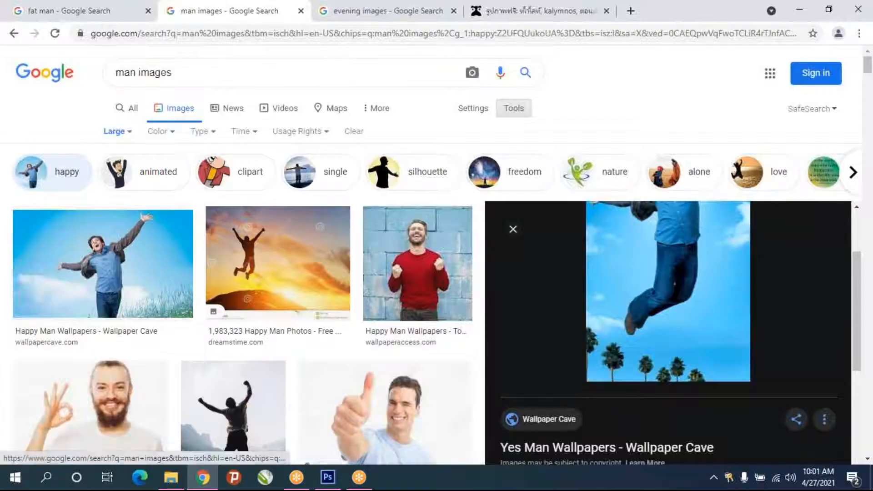
pyautogui.scroll(-5, 264, 253)
pyautogui.scroll(5, 269, 239)
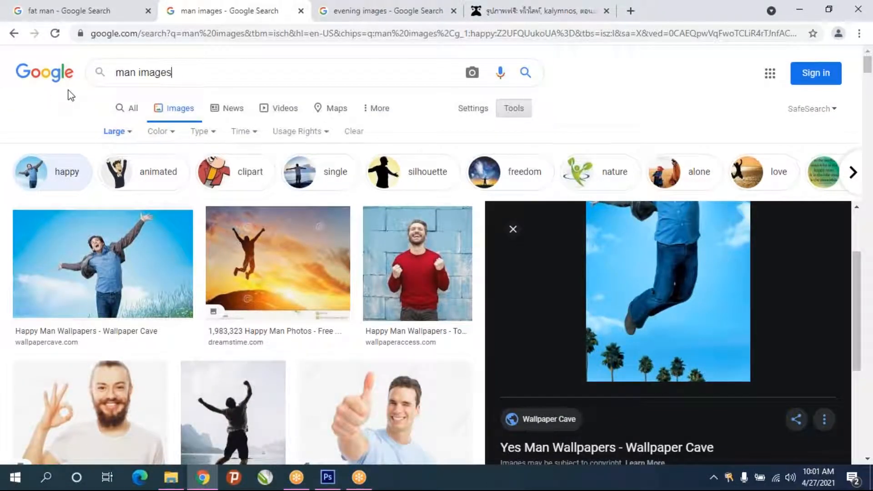
pyautogui.click(527, 75)
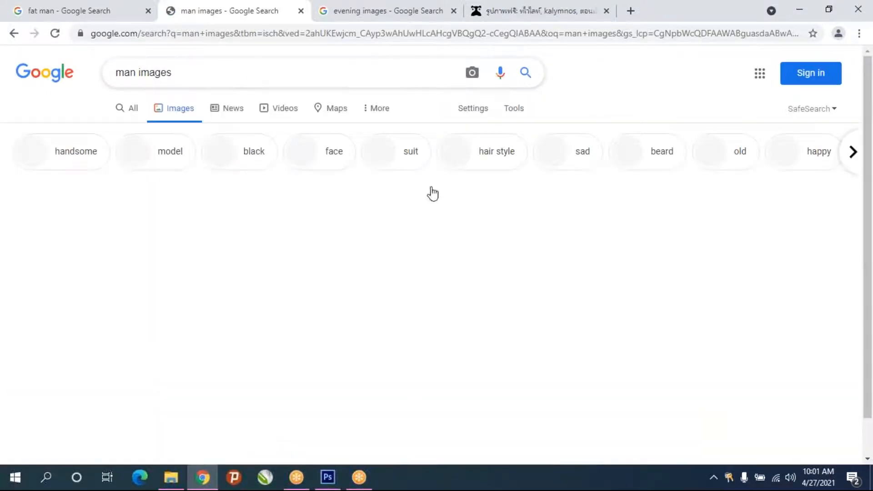
pyautogui.scroll(-4, 388, 359)
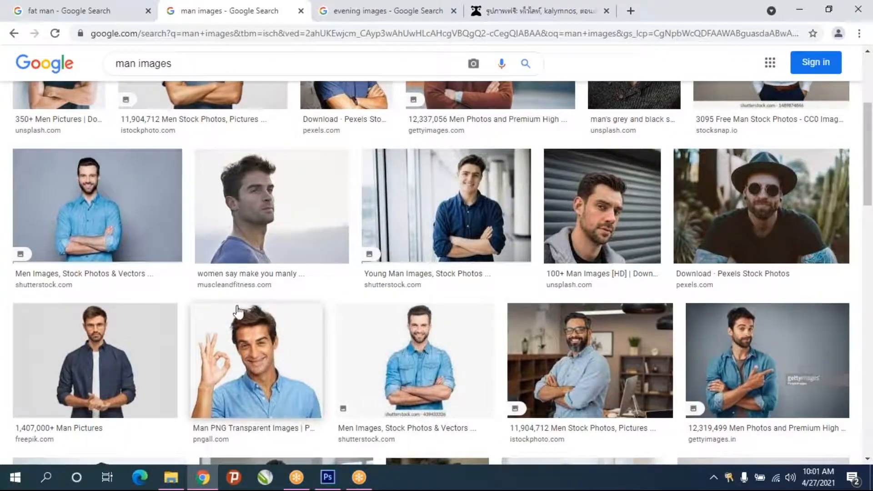
pyautogui.click(118, 217)
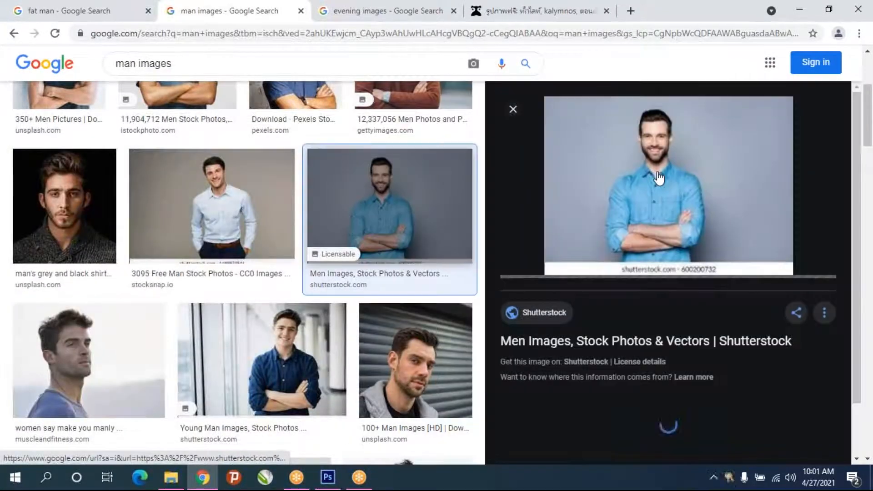
# Refine the image search to "man images for fashion"
pyautogui.scroll(-5, 429, 216)
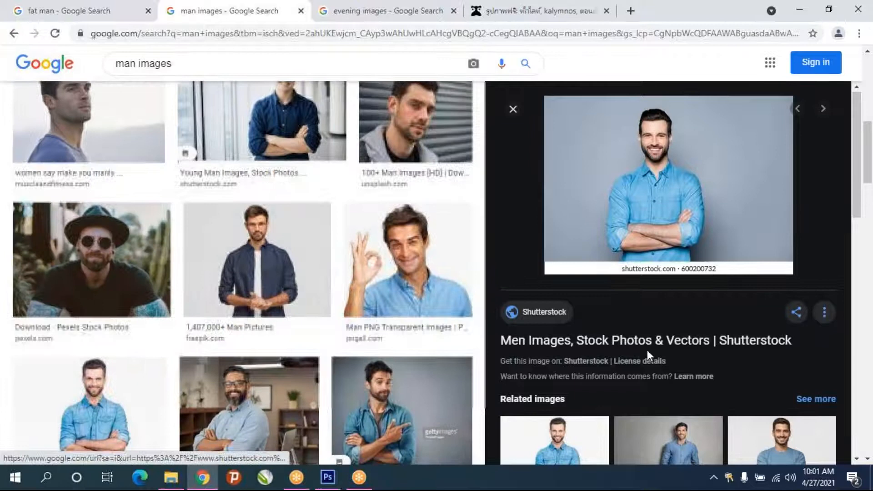
pyautogui.scroll(-6, 648, 351)
pyautogui.scroll(5, 255, 273)
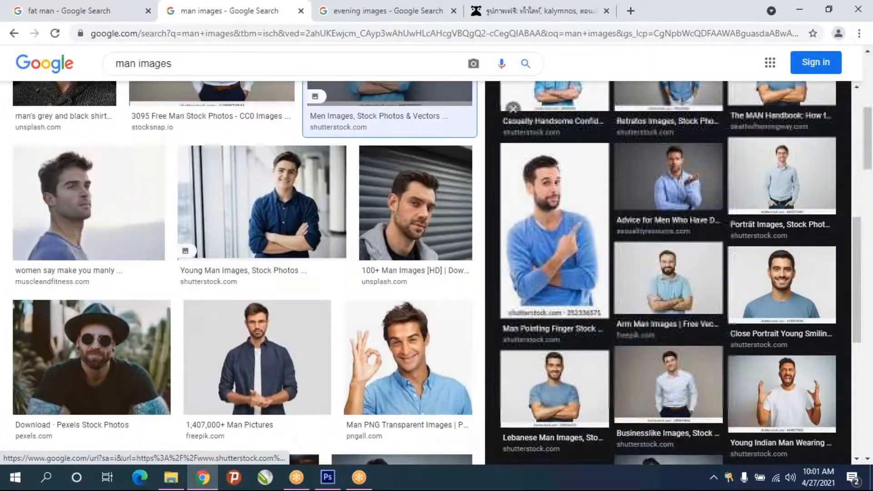
pyautogui.tripleClick(151, 72)
pyautogui.click(150, 71)
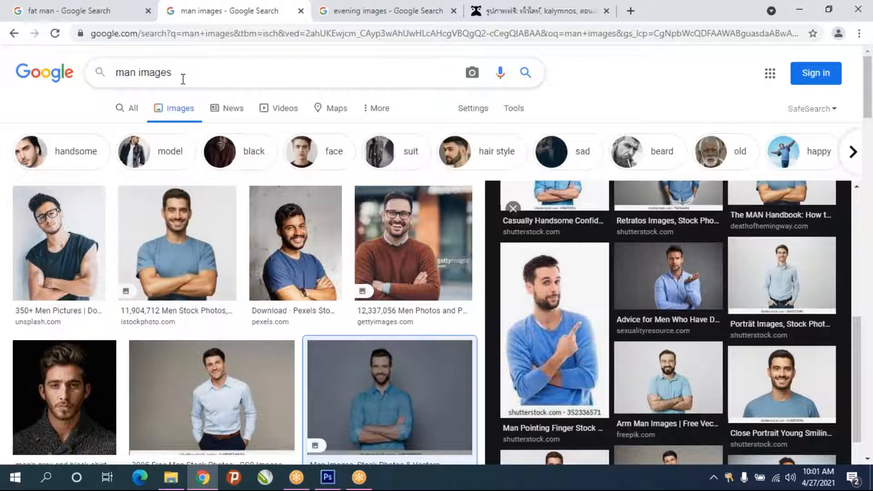
pyautogui.write('fa')
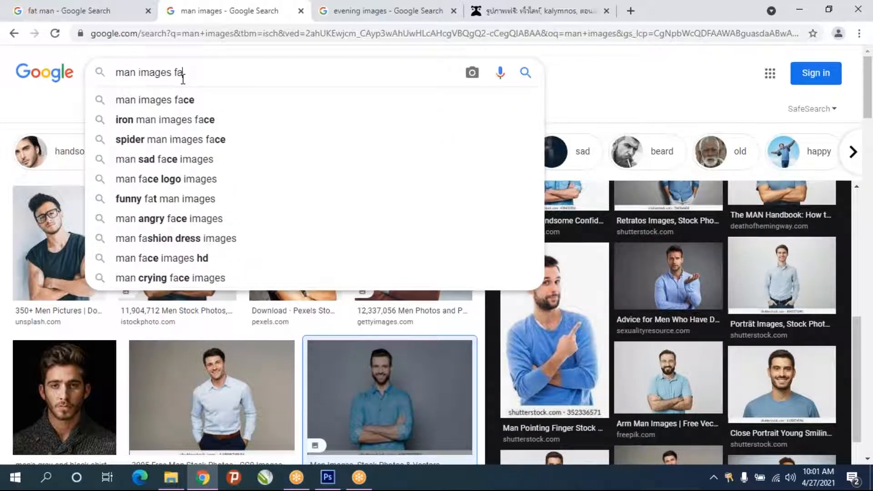
pyautogui.press('BackSpace')
pyautogui.press('BackSpace')
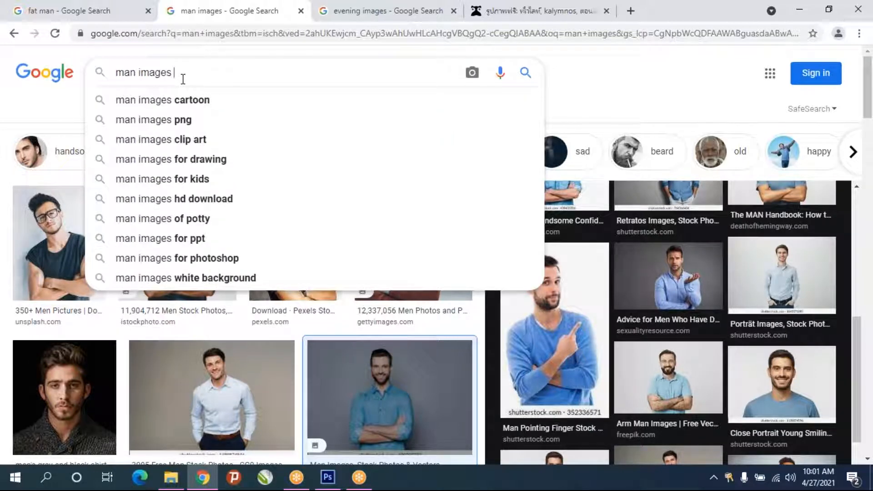
pyautogui.write('for s')
pyautogui.press('BackSpace')
pyautogui.write('fa')
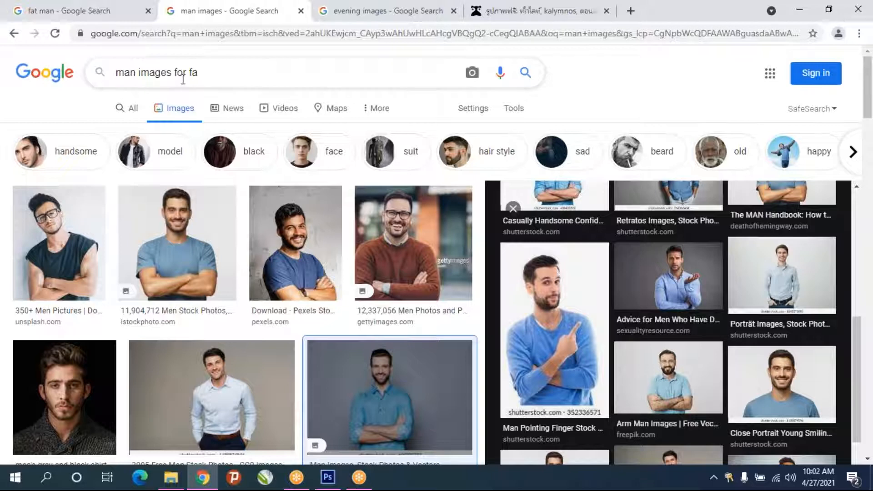
pyautogui.write('shion')
pyautogui.press('Return')
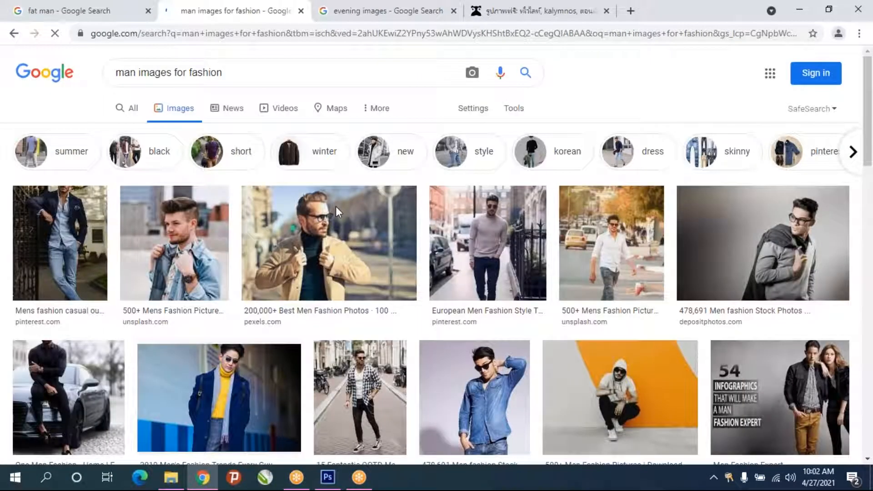
# Browse the fashion results and open the preview of the walking man in red trousers carrying a brown leather bag
pyautogui.scroll(-7, 335, 207)
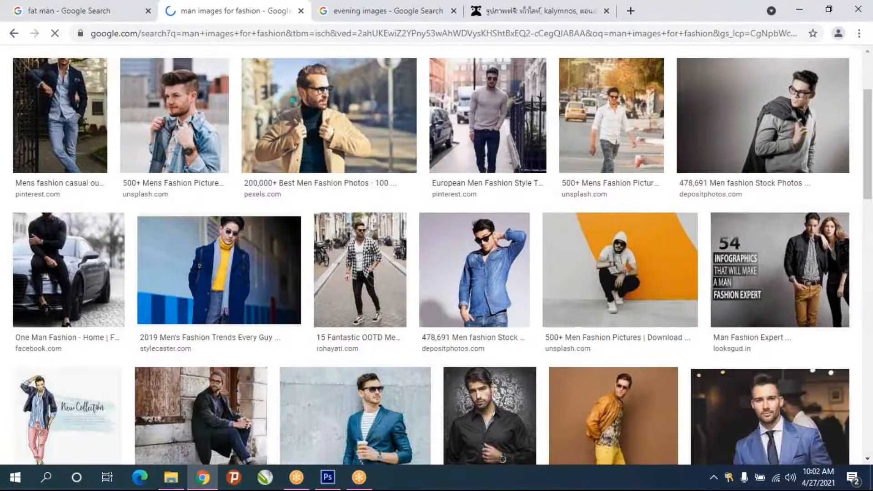
pyautogui.scroll(-3, 334, 206)
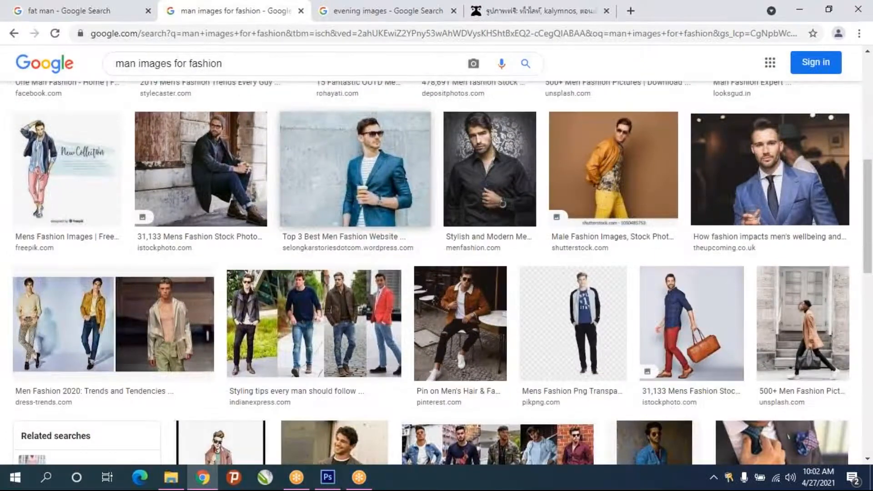
pyautogui.scroll(-2, 339, 212)
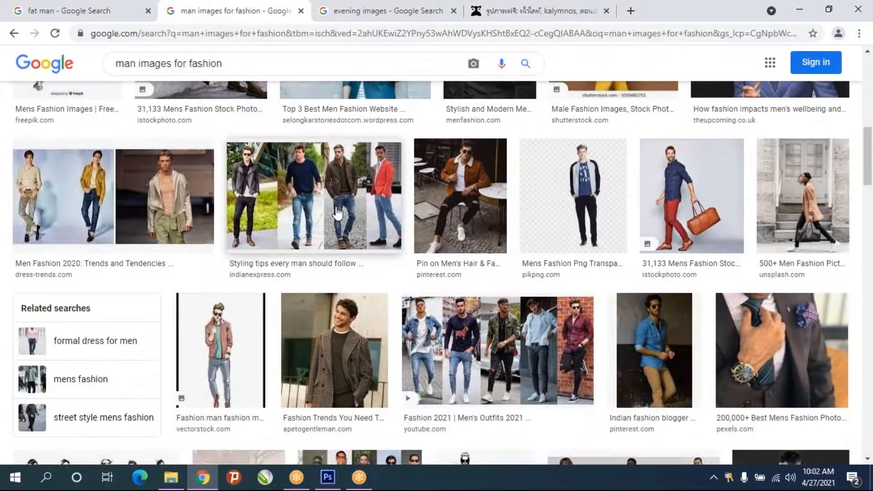
pyautogui.scroll(3, 339, 213)
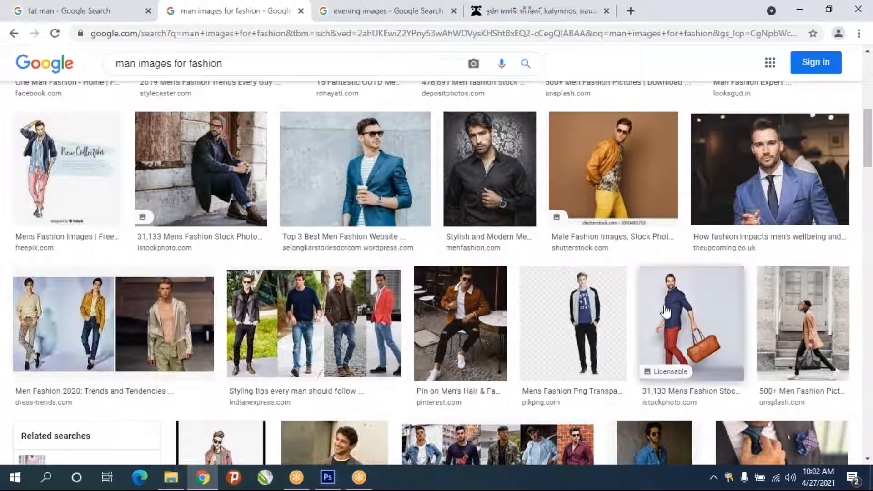
pyautogui.click(679, 320)
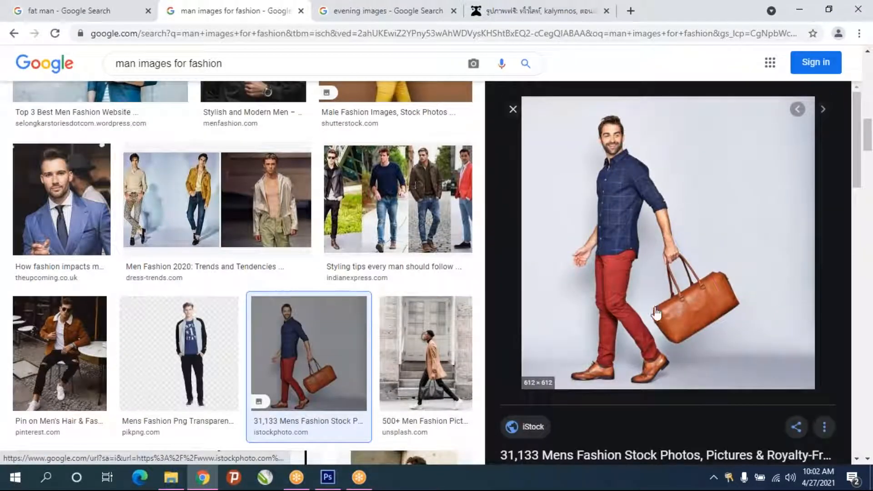
pyautogui.rightClick(656, 200)
pyautogui.click(689, 350)
# From the related images, open the preview of the man in sunglasses, a grey polo shirt and beige trousers
pyautogui.scroll(-6, 560, 353)
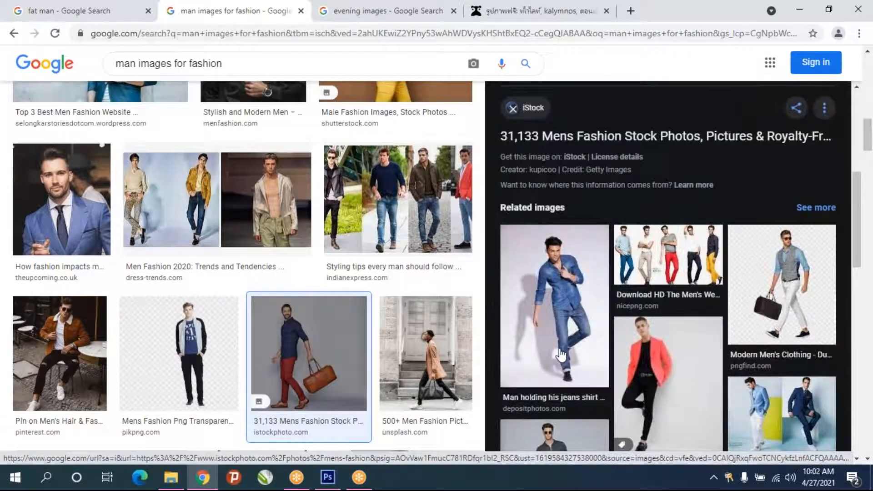
pyautogui.scroll(-3, 557, 357)
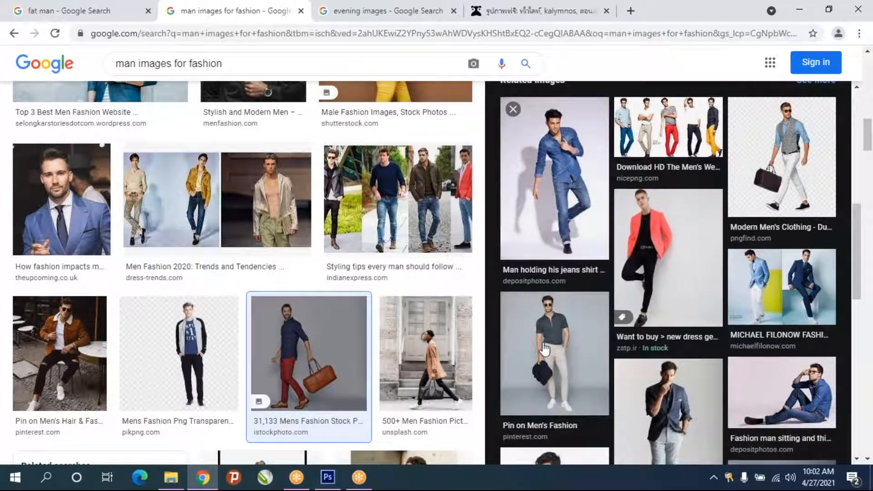
pyautogui.click(545, 349)
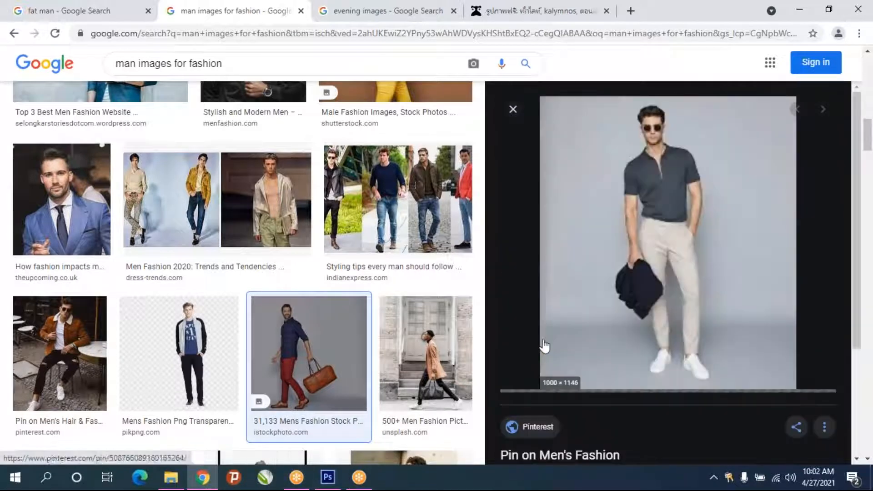
# Copy the enlarged photo of the man in the grey polo and paste it into the Untitled-2 document in Photoshop
pyautogui.rightClick(678, 225)
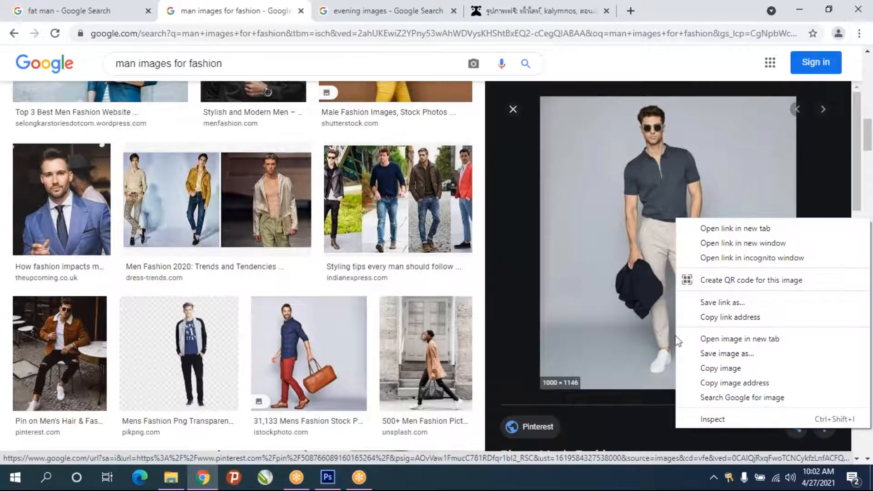
pyautogui.click(705, 368)
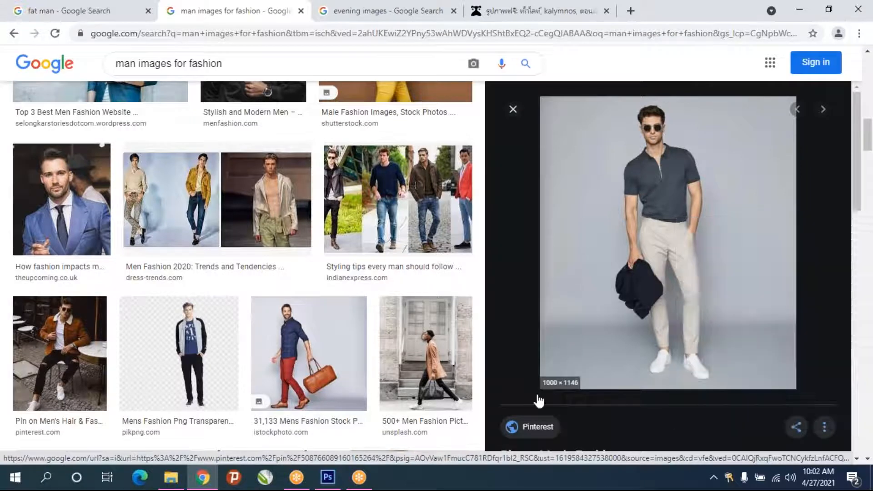
pyautogui.click(327, 477)
pyautogui.hotkey('ctrl', 'v')
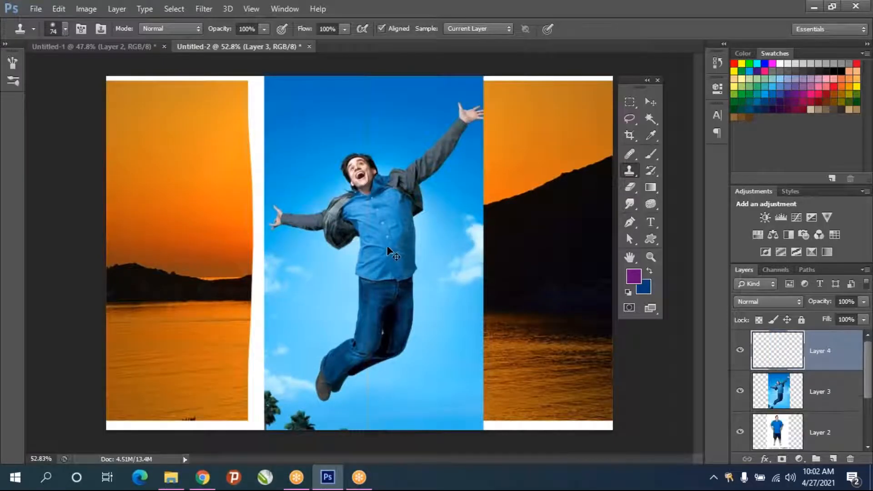
pyautogui.scroll(4, 329, 144)
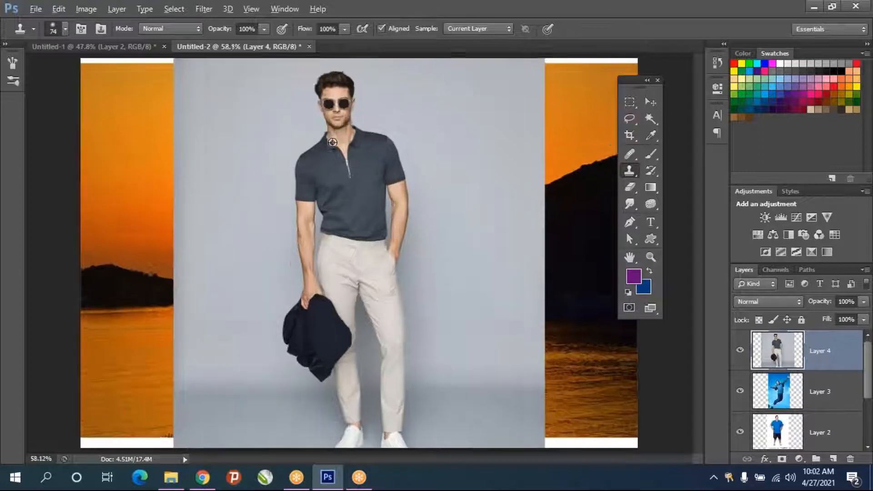
# Open the Liquify filter on the pasted photo and shrink the man's head and waist with the Pucker tool at brush size 250
pyautogui.click(204, 9)
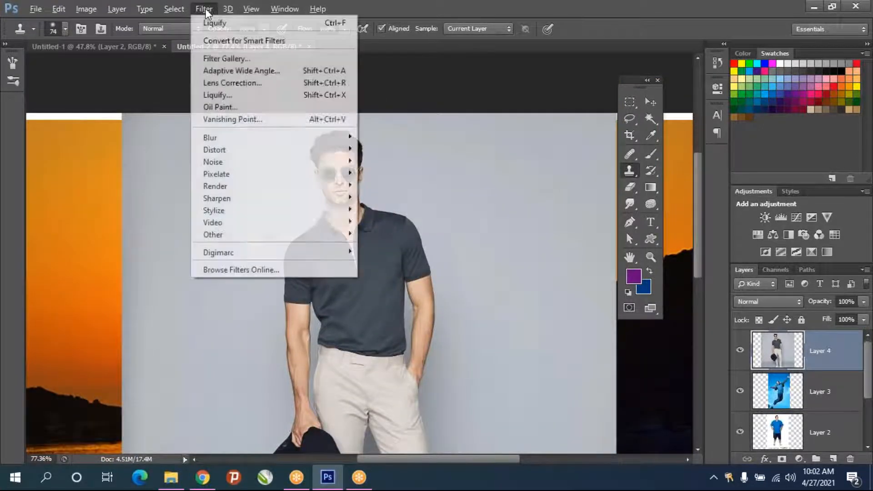
pyautogui.click(232, 95)
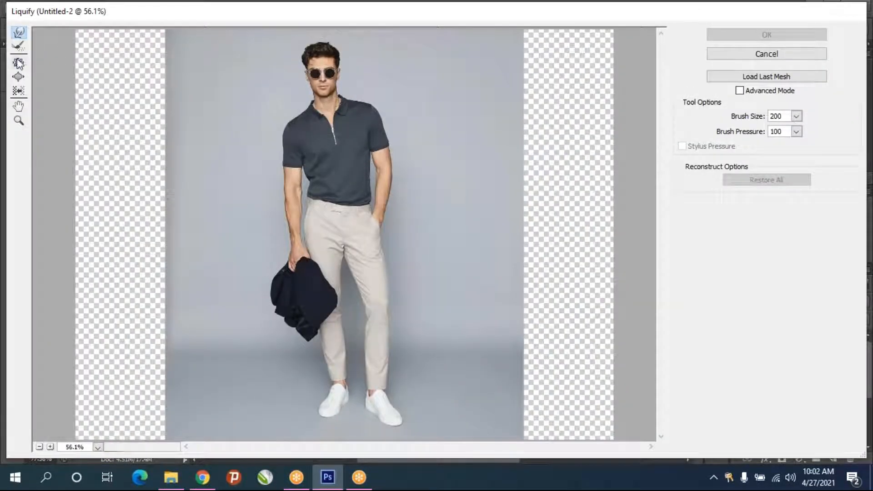
pyautogui.click(19, 63)
pyautogui.moveTo(318, 69)
pyautogui.mouseDown()
pyautogui.moveTo(319, 86)
pyautogui.moveTo(313, 53)
pyautogui.moveTo(321, 73)
pyautogui.mouseUp()
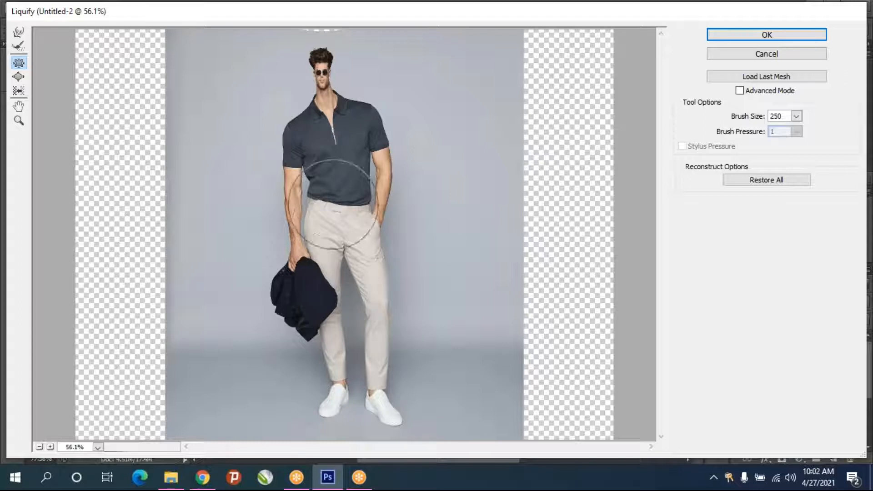
pyautogui.moveTo(335, 194)
pyautogui.mouseDown()
pyautogui.moveTo(372, 196)
pyautogui.moveTo(341, 199)
pyautogui.mouseUp()
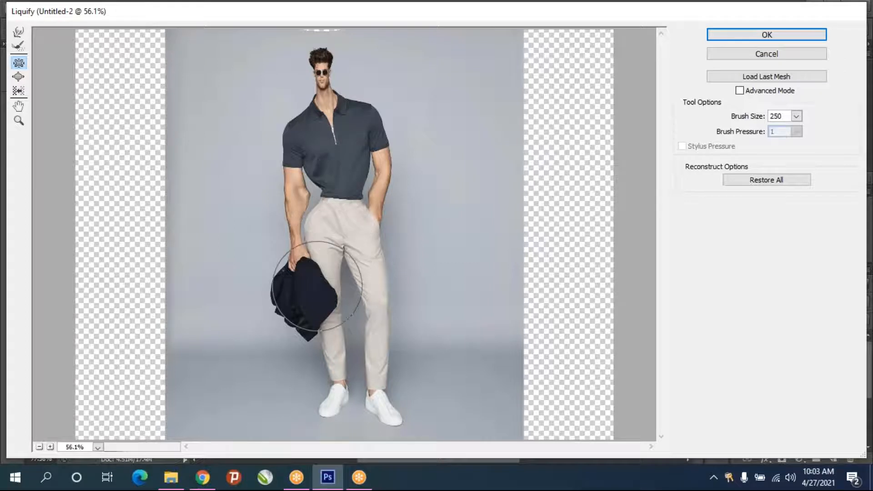
# Undo all the Pucker distortions on the man's head and waist
pyautogui.hotkey('ctrl', 'alt', 'z')
pyautogui.hotkey('ctrl', 'alt', 'z')
pyautogui.hotkey('ctrl', 'alt', 'z')
pyautogui.hotkey('ctrl', 'alt', 'z')
pyautogui.hotkey('ctrl', 'alt', 'z')
pyautogui.hotkey('ctrl', 'alt', 'z')
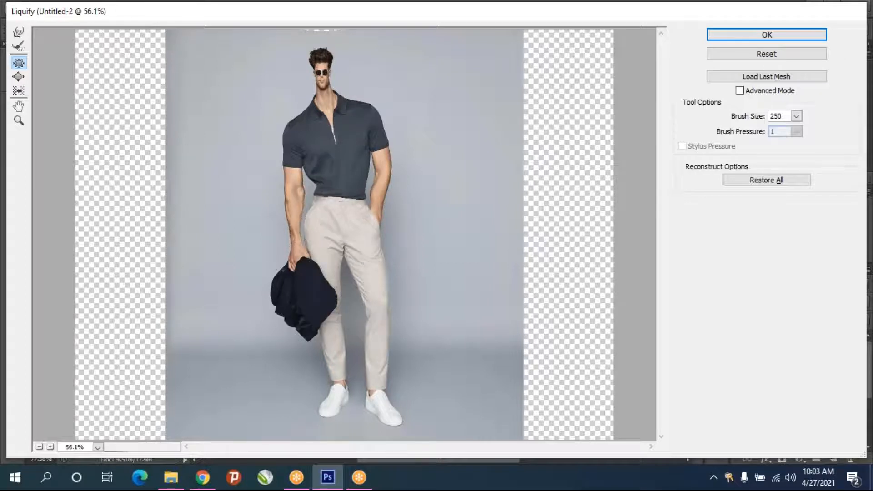
pyautogui.hotkey('ctrl', 'alt', 'z')
pyautogui.hotkey('ctrl', 'alt', 'z')
pyautogui.hotkey('ctrl', 'alt', 'z')
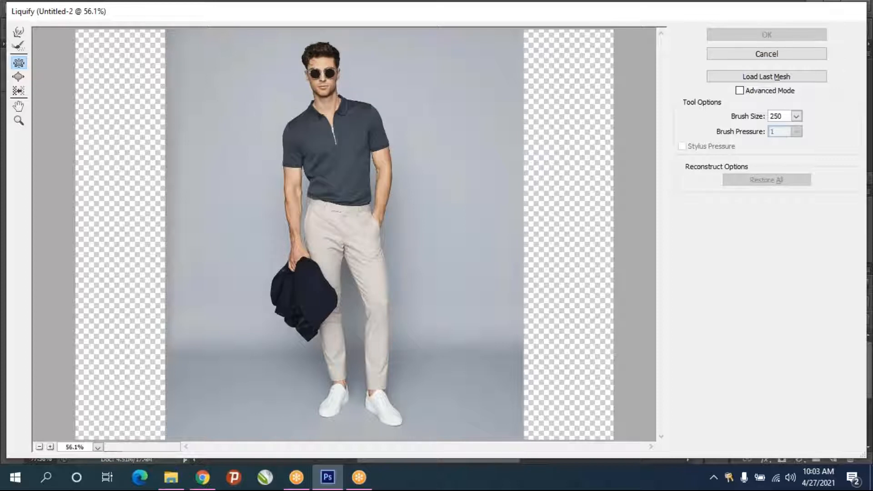
pyautogui.press('Escape')
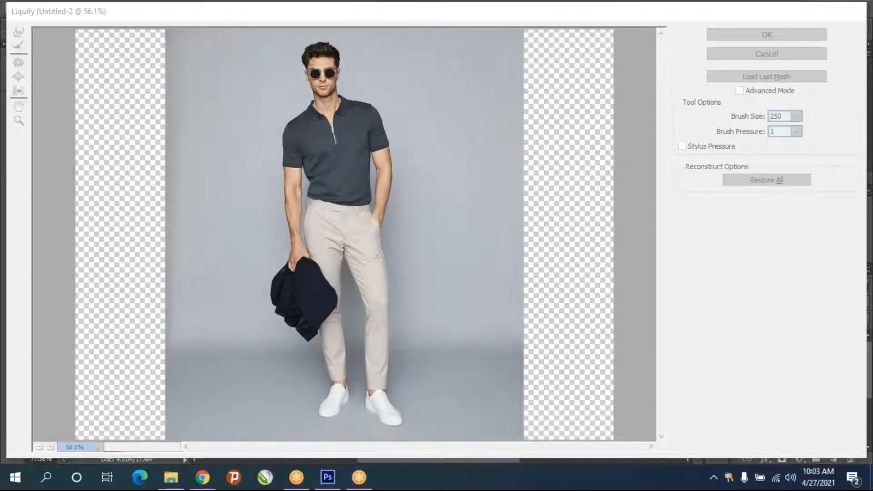
# Enlarge the man's face with the Bloat tool at brush size 200
pyautogui.click(20, 76)
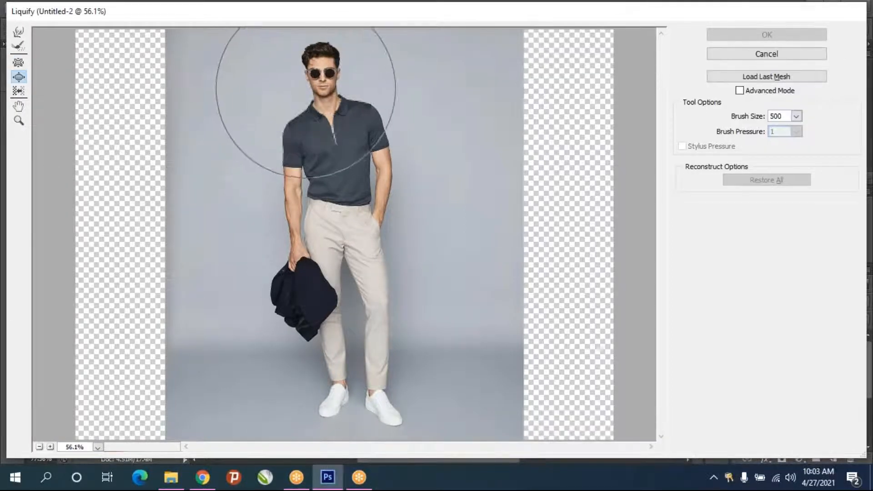
pyautogui.press('[')
pyautogui.press('[')
pyautogui.press('[')
pyautogui.press('[')
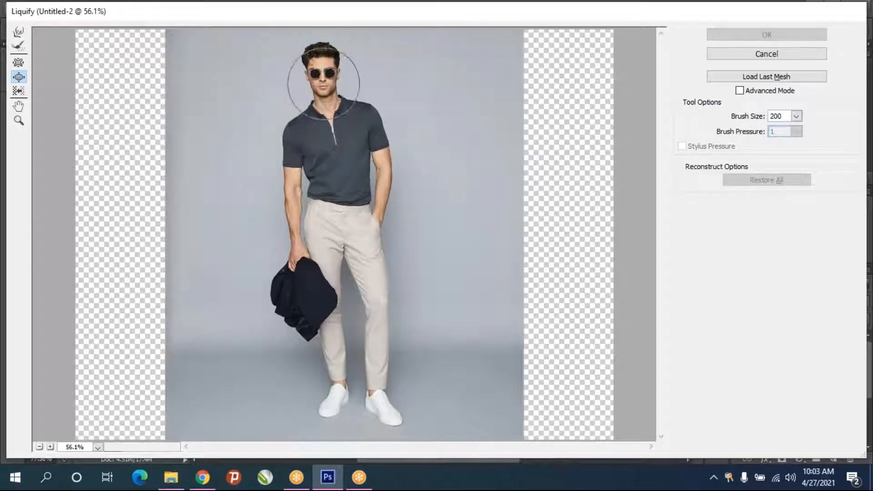
pyautogui.moveTo(321, 73)
pyautogui.mouseDown()
pyautogui.moveTo(321, 85)
pyautogui.moveTo(319, 71)
pyautogui.mouseUp()
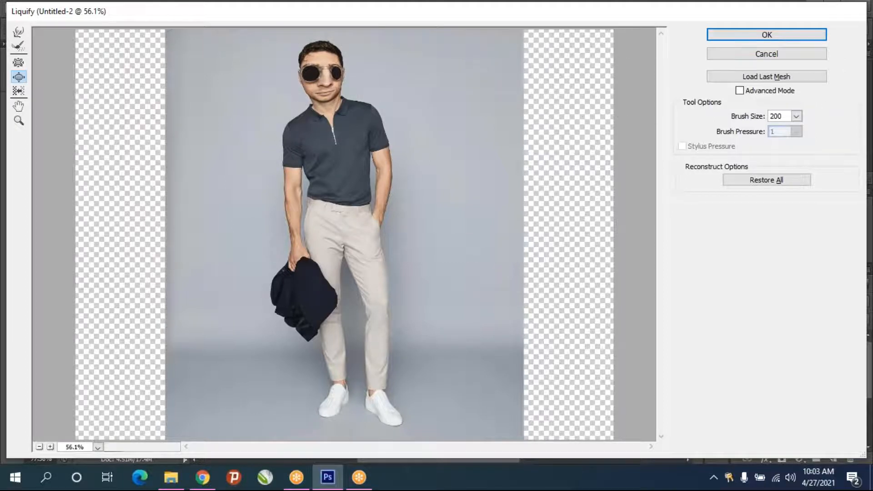
pyautogui.moveTo(328, 78)
pyautogui.mouseDown()
pyautogui.moveTo(335, 48)
pyautogui.moveTo(318, 74)
pyautogui.moveTo(330, 94)
pyautogui.mouseUp()
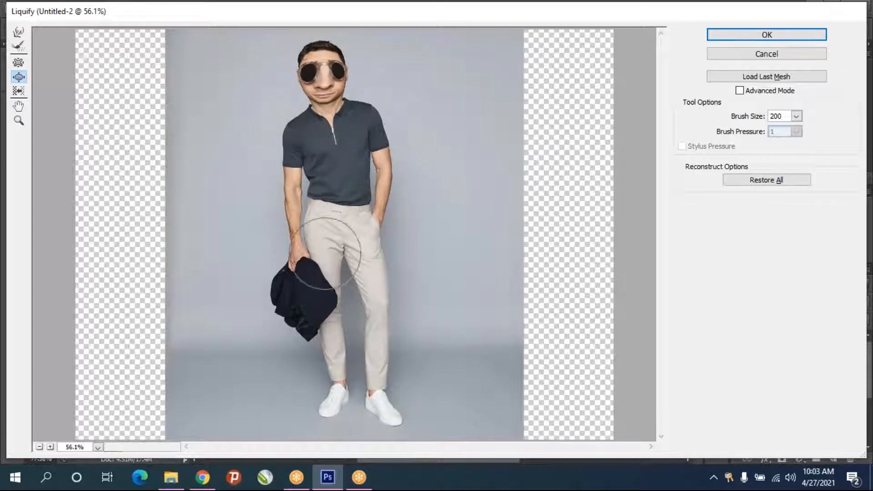
# Shrink the man's whole figure with the Pucker tool at brush size 700, and cancel the Liquify filter
pyautogui.click(18, 64)
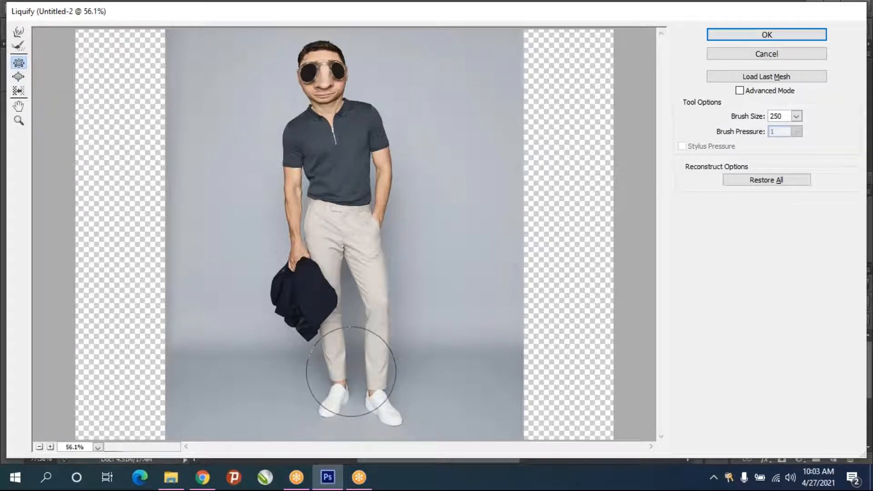
pyautogui.press('[')
pyautogui.press('[')
pyautogui.press('[')
pyautogui.press(']')
pyautogui.press(']')
pyautogui.press(']')
pyautogui.press(']')
pyautogui.press(']')
pyautogui.press(']')
pyautogui.press(']')
pyautogui.press(']')
pyautogui.press(']')
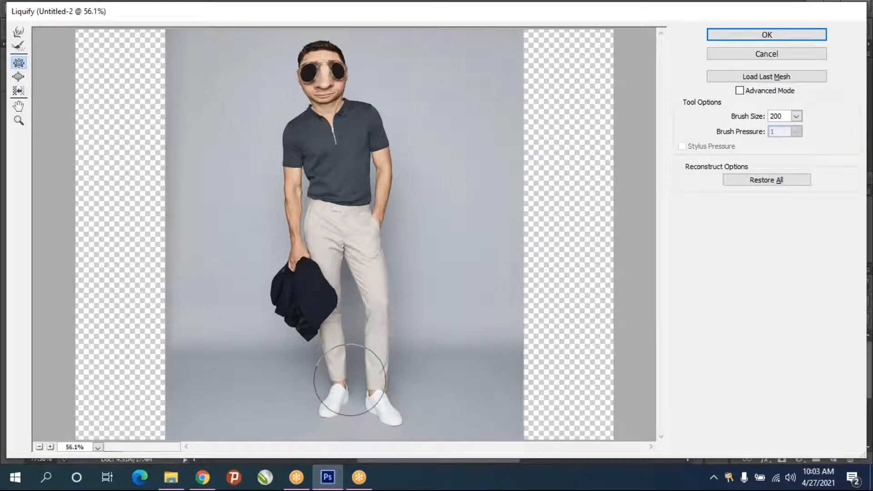
pyautogui.press(']')
pyautogui.moveTo(357, 384)
pyautogui.mouseDown()
pyautogui.moveTo(350, 296)
pyautogui.moveTo(358, 327)
pyautogui.moveTo(382, 146)
pyautogui.moveTo(315, 132)
pyautogui.moveTo(341, 122)
pyautogui.moveTo(322, 122)
pyautogui.moveTo(335, 141)
pyautogui.moveTo(312, 156)
pyautogui.mouseUp()
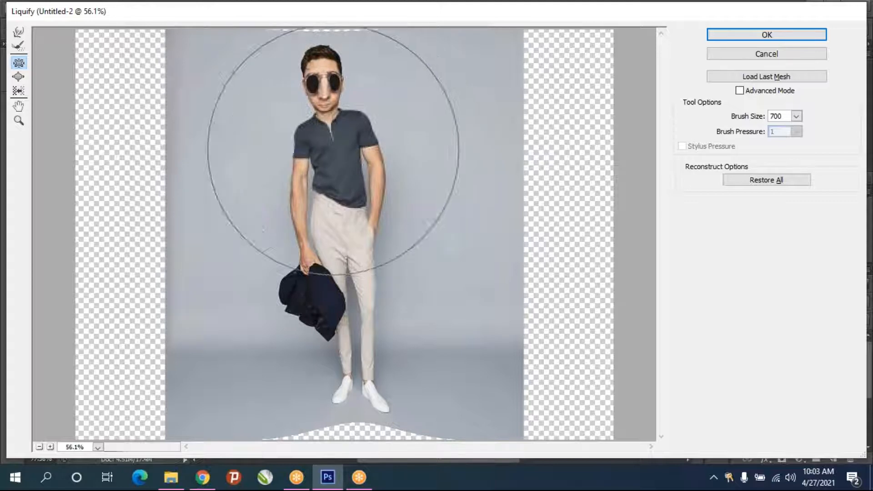
pyautogui.click(788, 55)
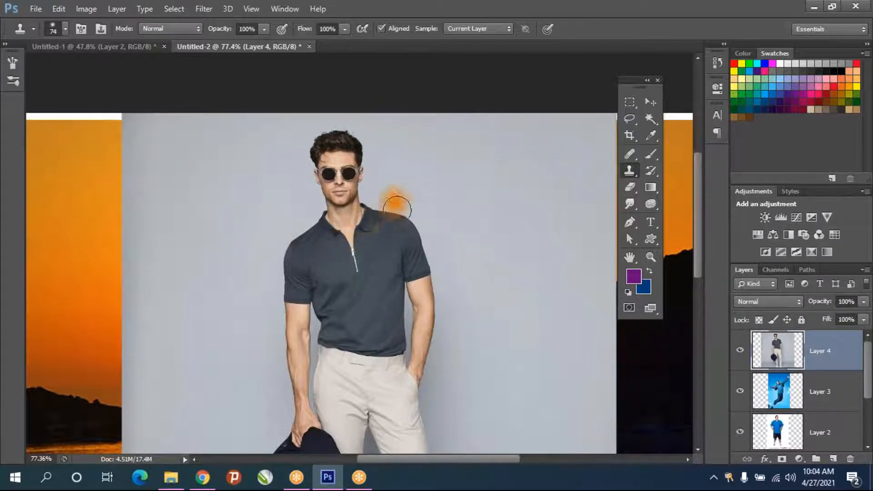
# Switch to Chrome and look through the men's fashion image results for other suitable photos
pyautogui.click(203, 482)
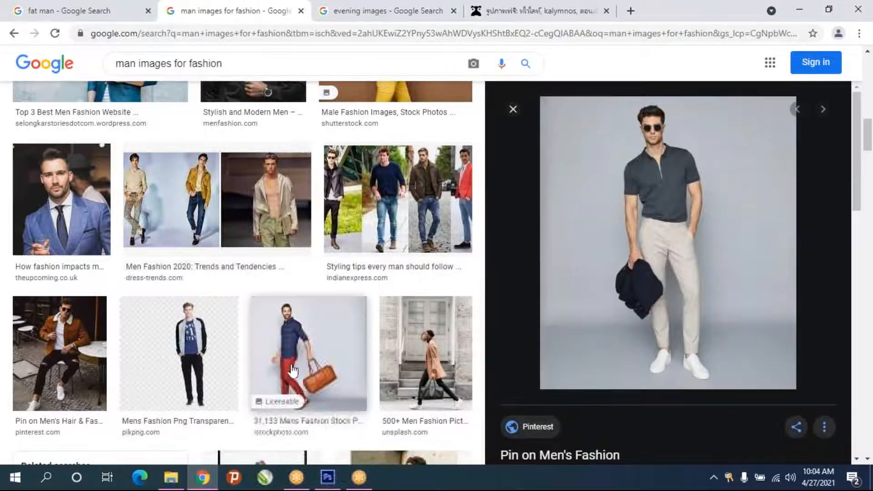
pyautogui.scroll(-8, 304, 365)
pyautogui.scroll(-5, 304, 365)
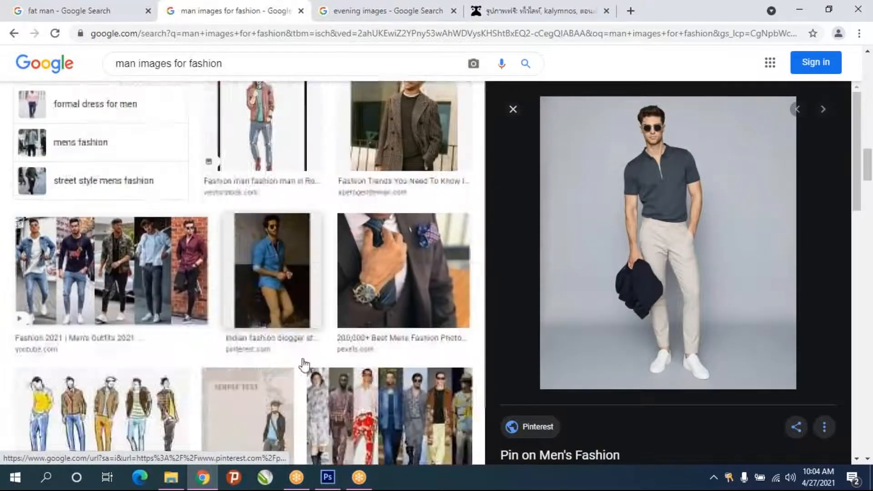
pyautogui.scroll(-5, 303, 364)
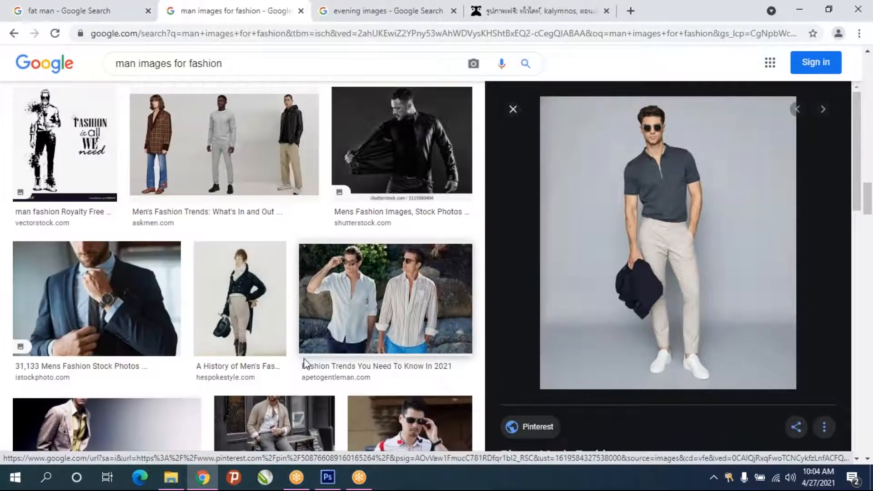
pyautogui.scroll(-3, 304, 364)
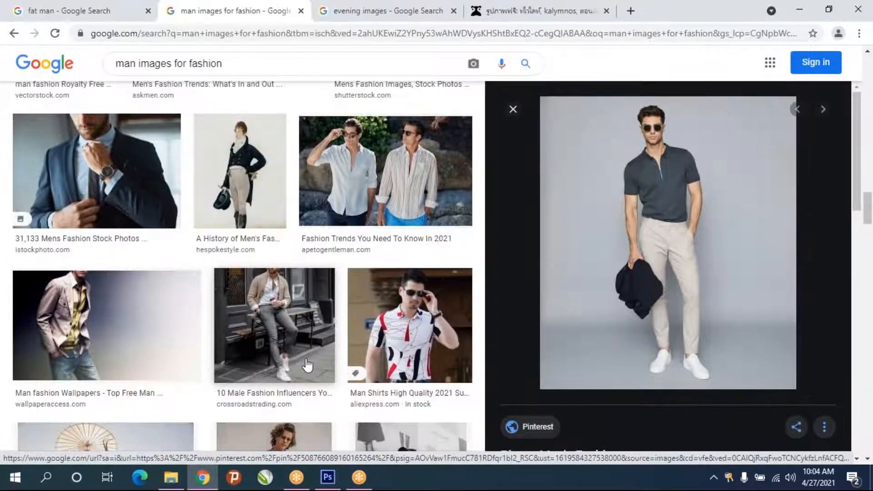
pyautogui.scroll(-3, 308, 365)
pyautogui.scroll(15, 306, 363)
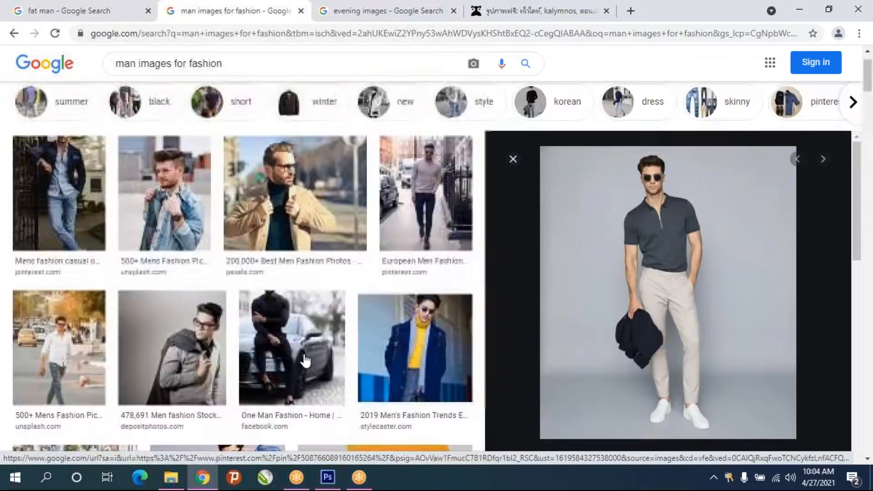
pyautogui.scroll(1, 304, 360)
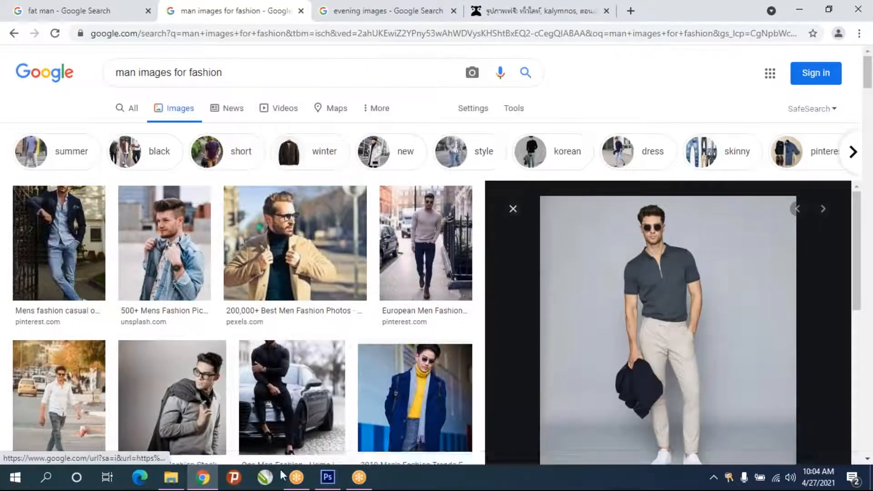
# Switch to Photoshop and fit the whole men's fashion photo in view
pyautogui.click(360, 478)
pyautogui.click(328, 478)
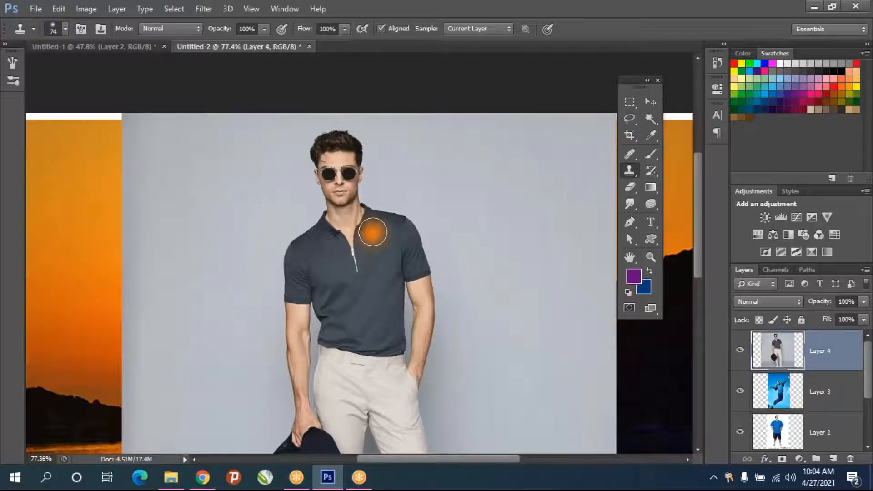
pyautogui.scroll(-5, 511, 286)
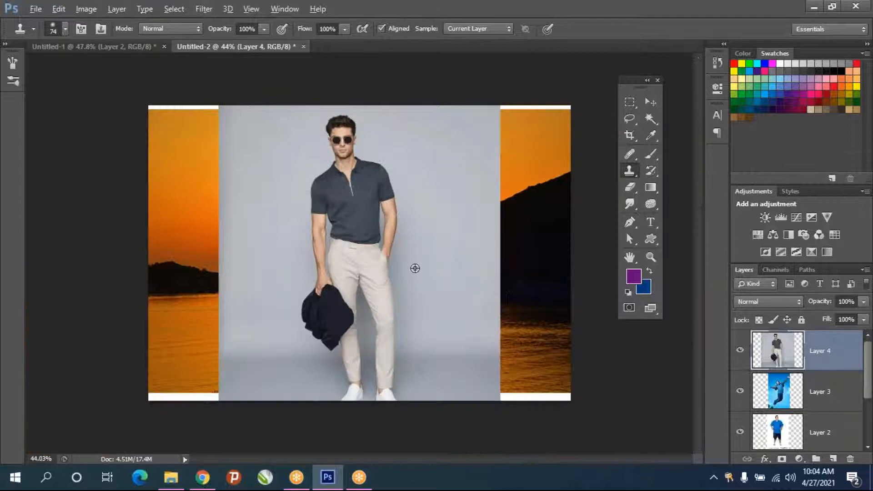
pyautogui.scroll(1, 404, 251)
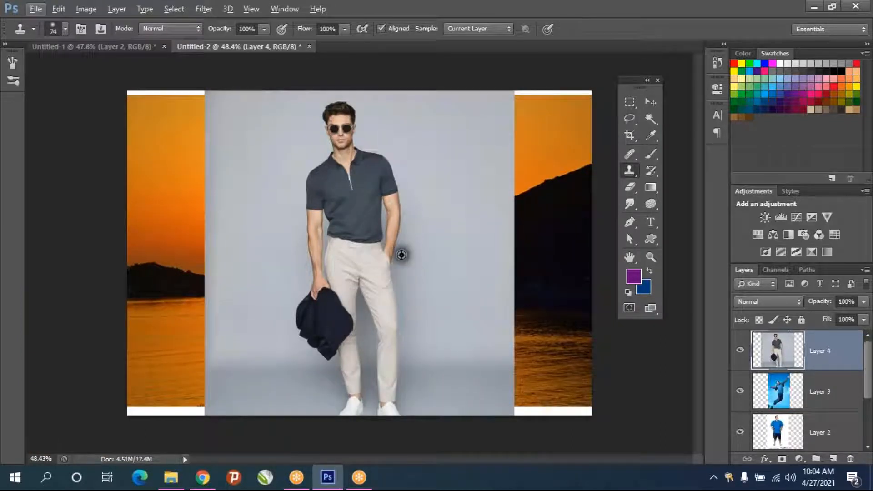
pyautogui.click(204, 9)
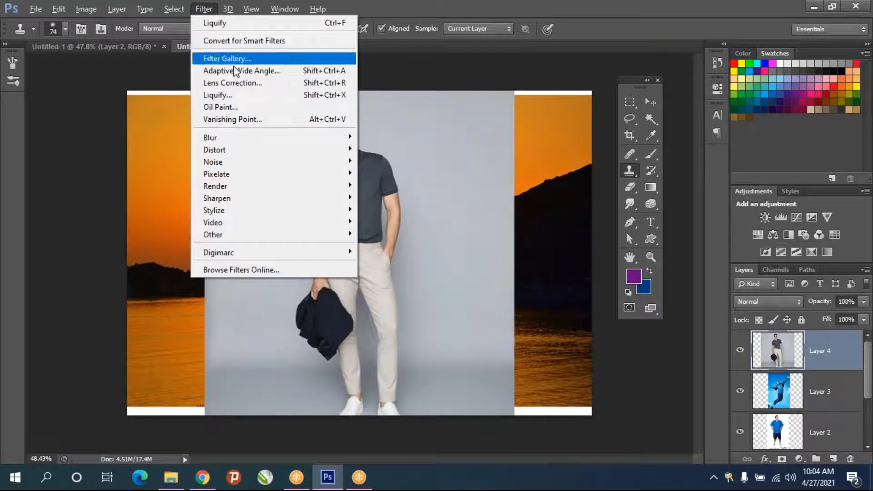
pyautogui.moveTo(251, 190)
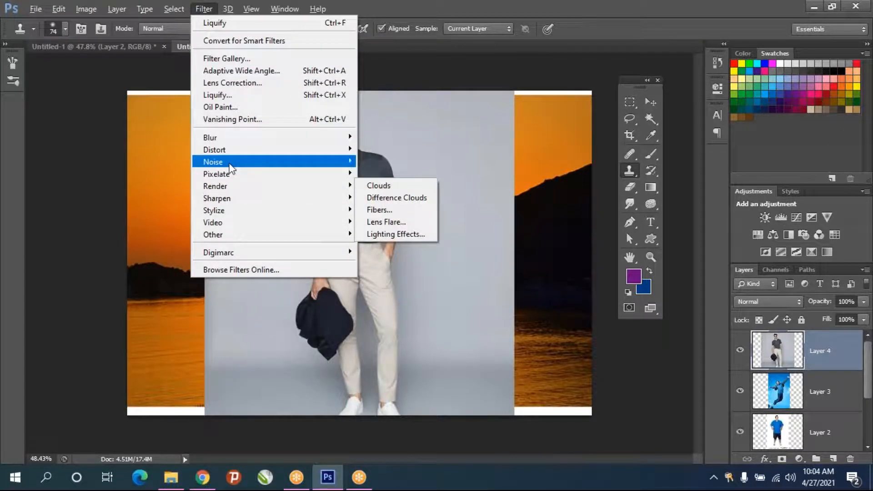
pyautogui.moveTo(232, 168)
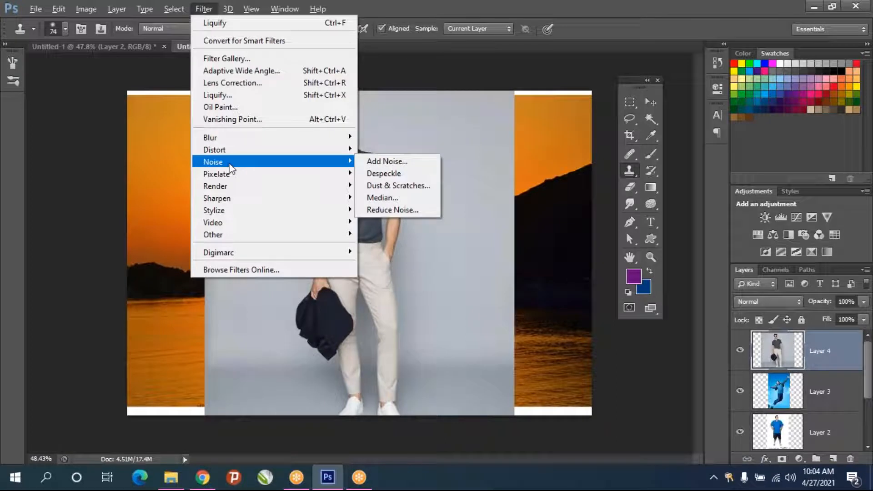
pyautogui.click(229, 59)
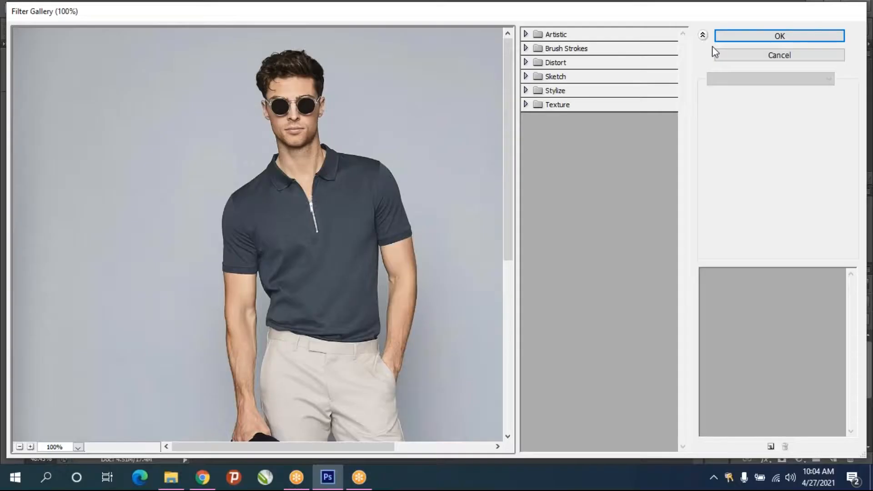
pyautogui.click(719, 55)
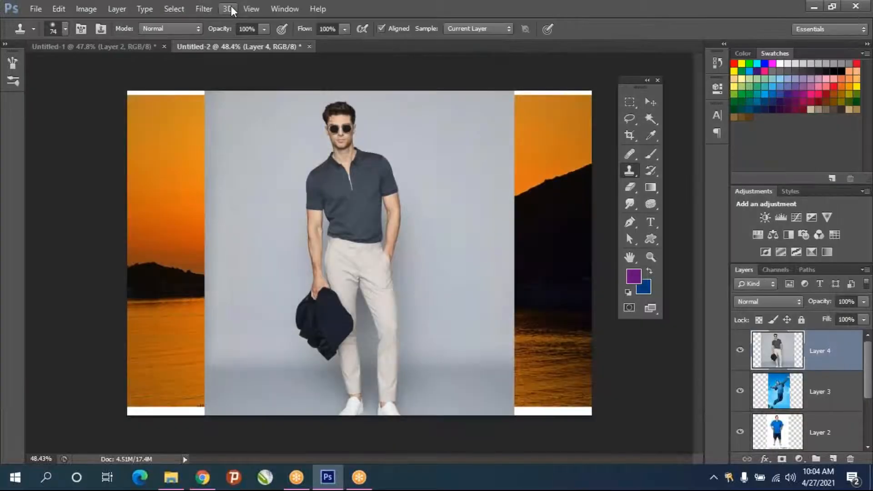
# Open the Filter Gallery on the man's photo and preview the Sketch filters Graphic Pen, Charcoal, Photocopy, Stamp and Note Paper
pyautogui.click(203, 8)
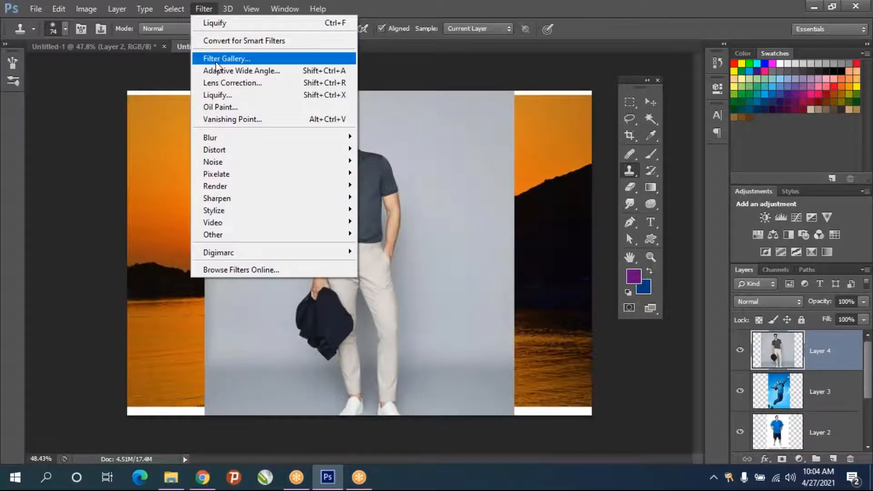
pyautogui.click(209, 59)
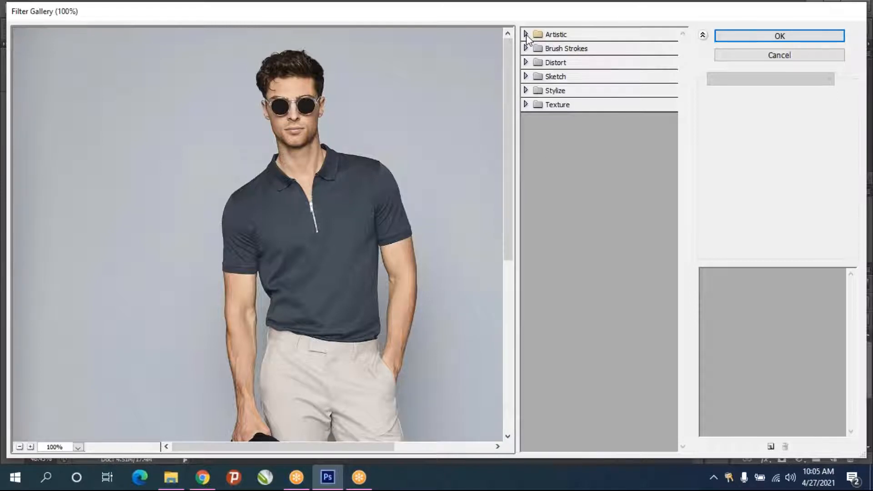
pyautogui.click(527, 78)
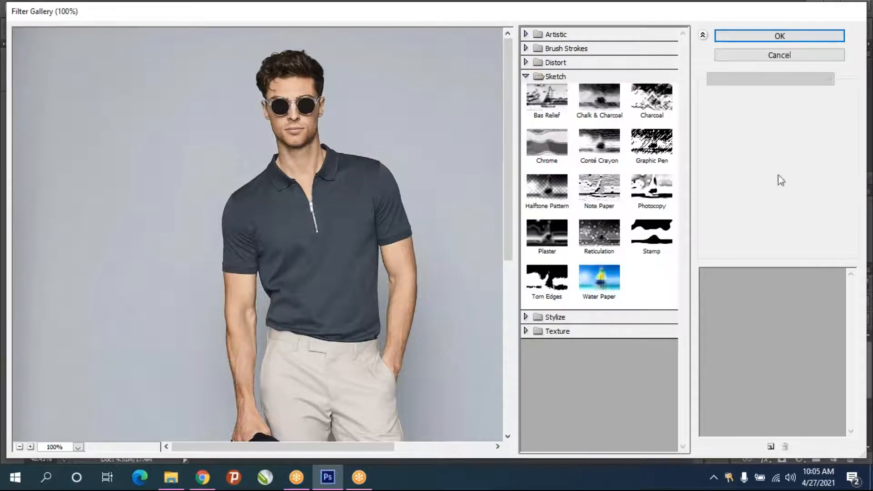
pyautogui.click(654, 153)
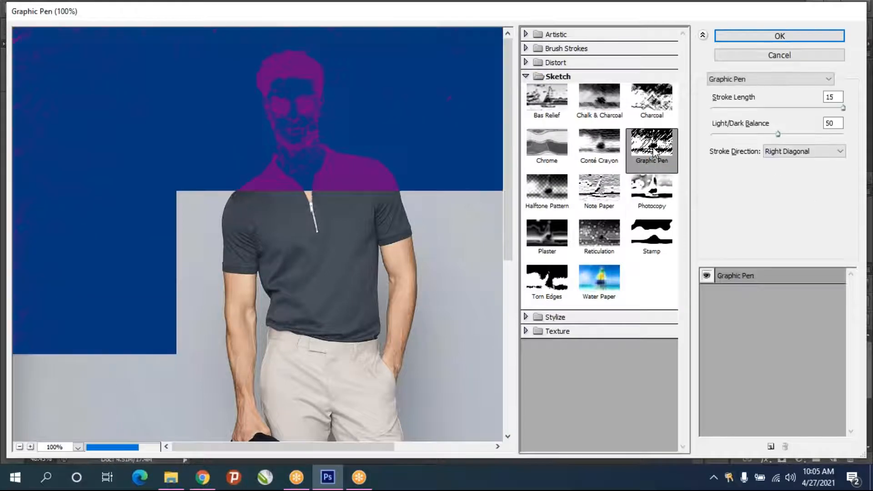
pyautogui.click(646, 111)
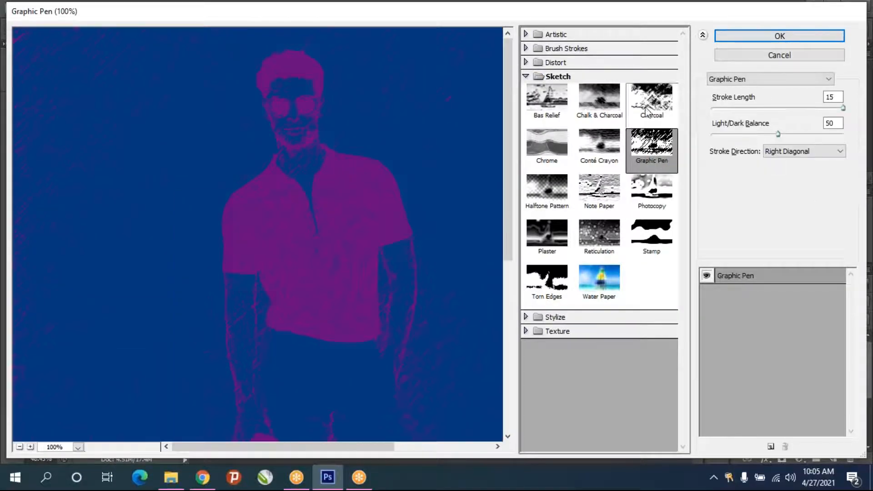
pyautogui.click(657, 189)
pyautogui.click(654, 235)
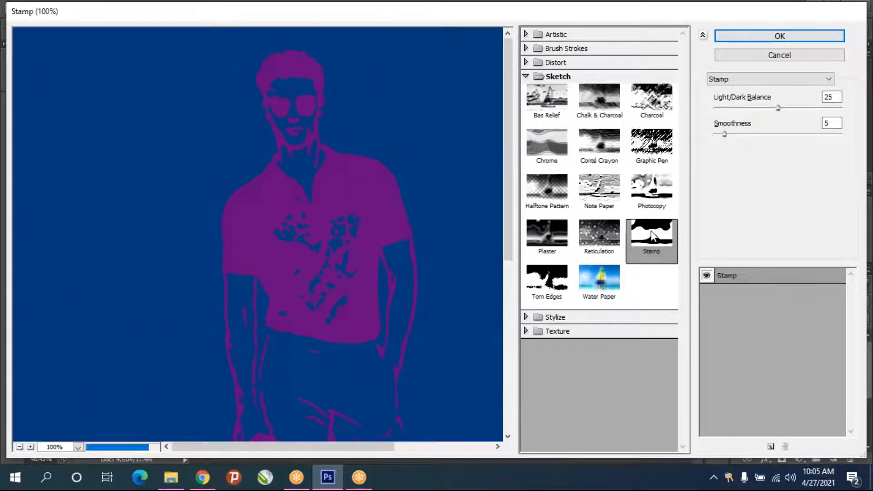
pyautogui.click(596, 197)
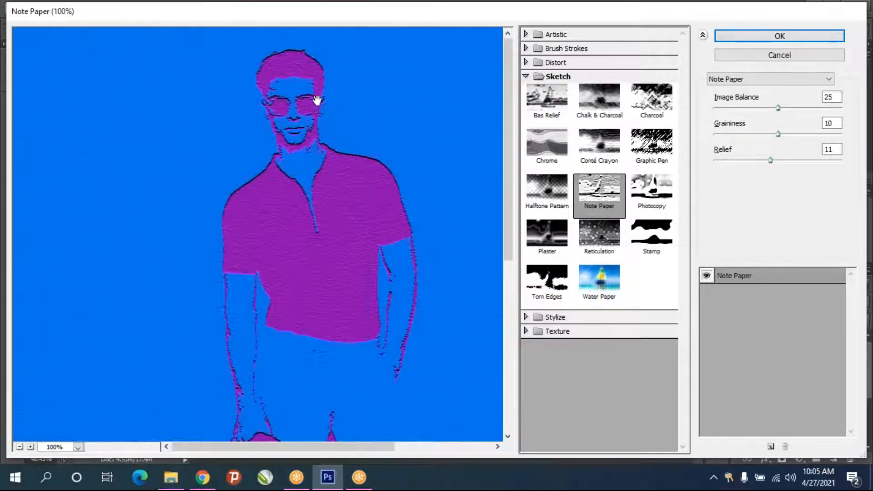
# Preview the Glowing Edges, Smudge Stick and Stamp effects on the man's photo, choosing them by name
pyautogui.click(741, 79)
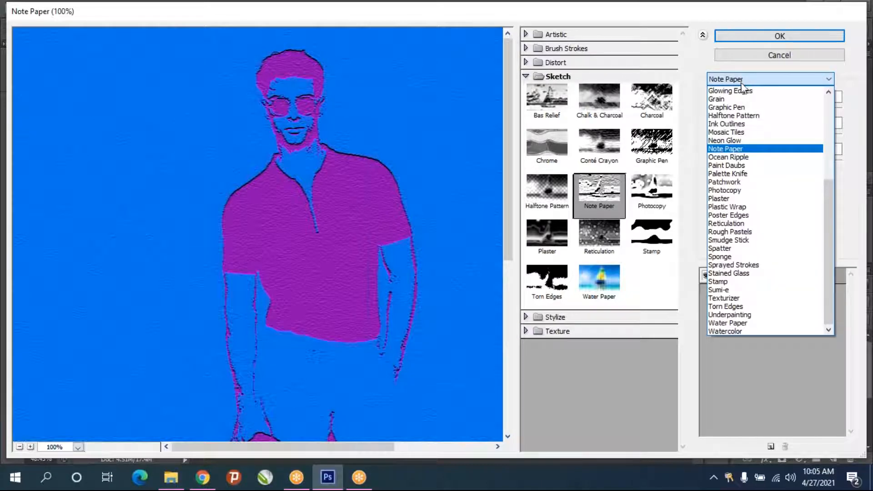
pyautogui.click(738, 91)
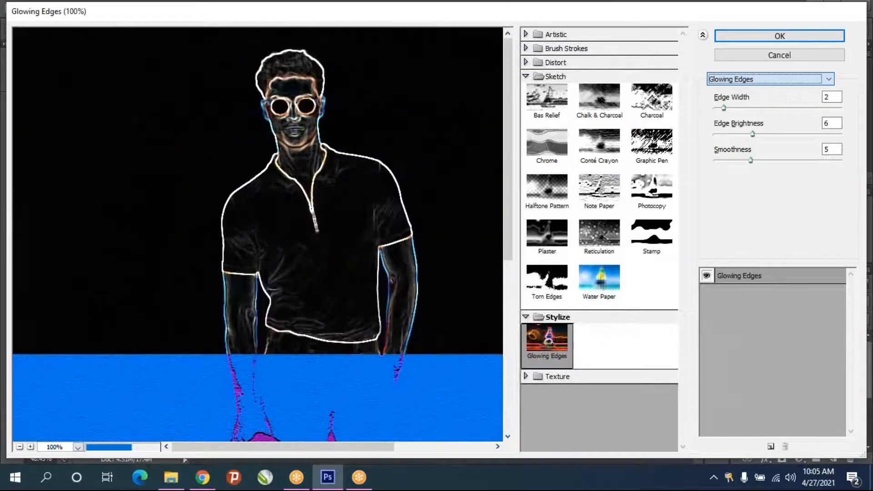
pyautogui.click(741, 81)
pyautogui.click(735, 241)
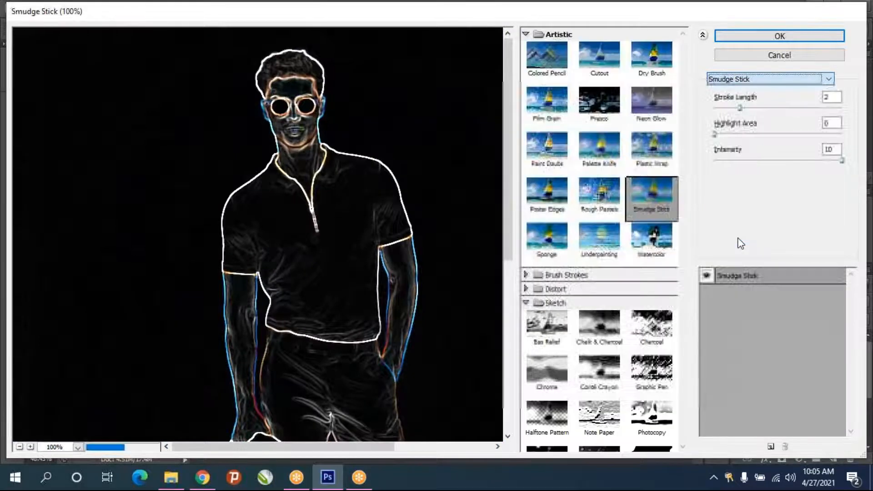
pyautogui.click(763, 83)
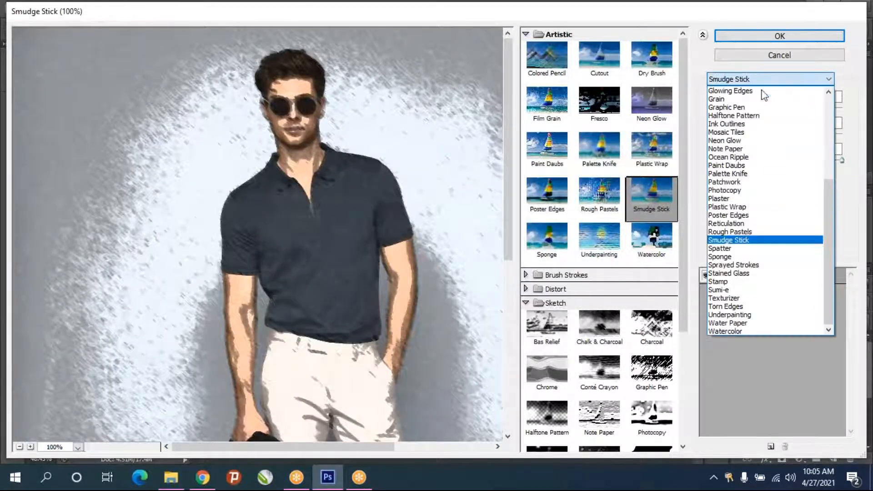
pyautogui.click(722, 280)
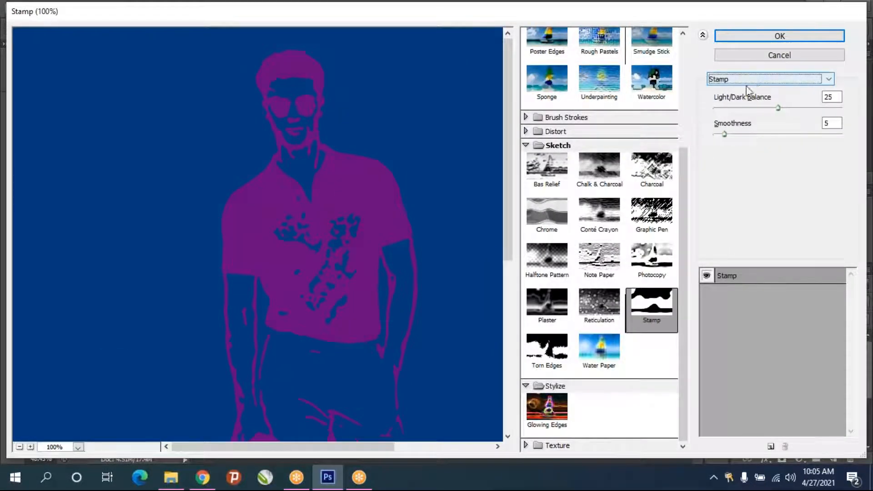
# Try the Graphic Pen effect with vertical and horizontal strokes, and set its light/dark balance to 47 and stroke length to 5
pyautogui.click(656, 192)
pyautogui.click(654, 223)
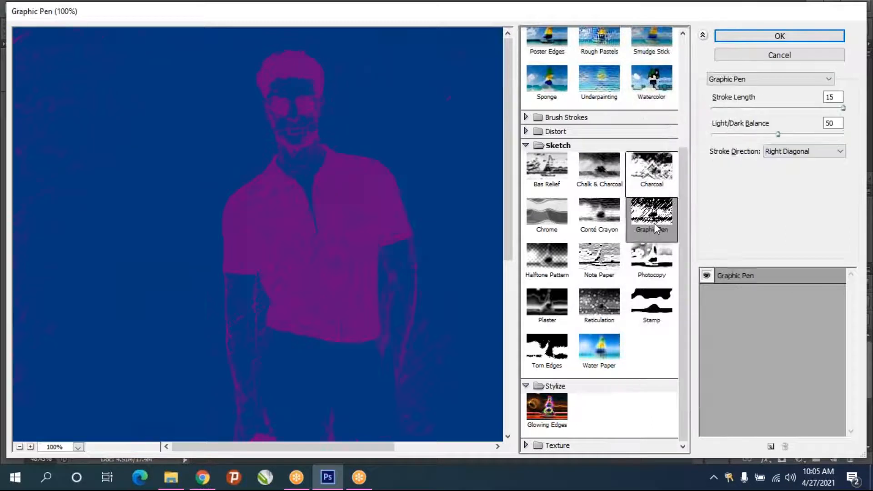
pyautogui.click(808, 151)
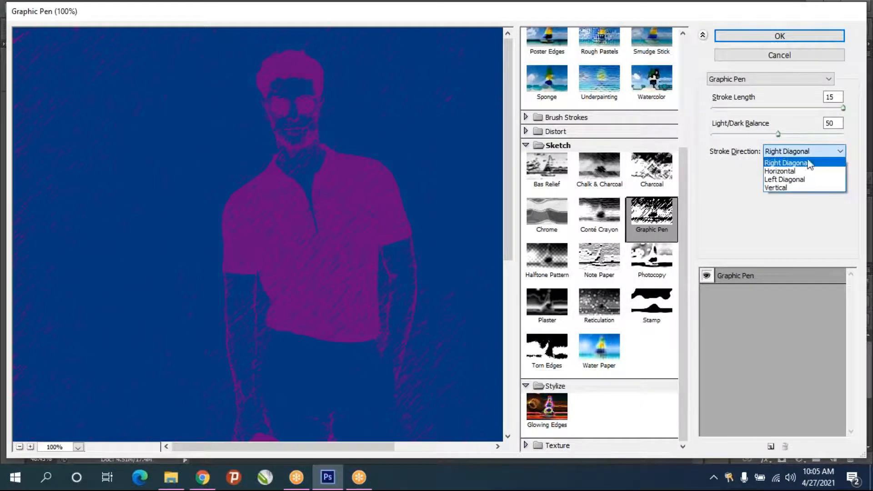
pyautogui.click(796, 188)
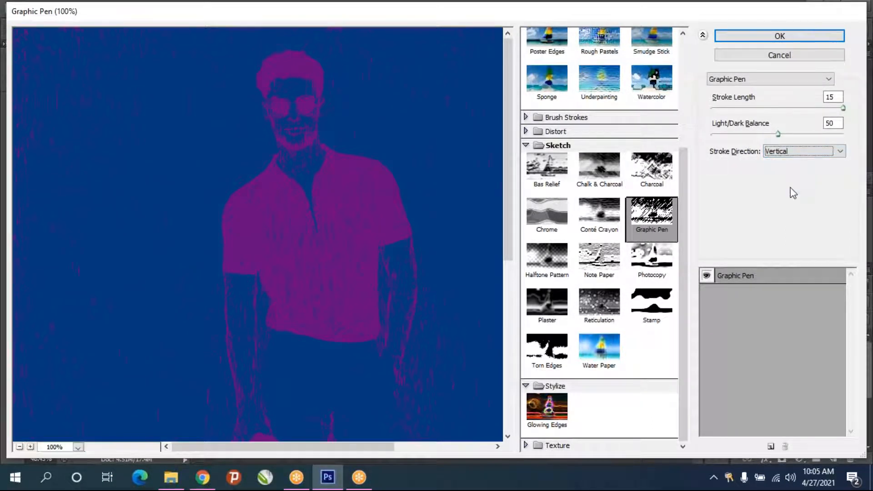
pyautogui.click(802, 151)
pyautogui.click(798, 172)
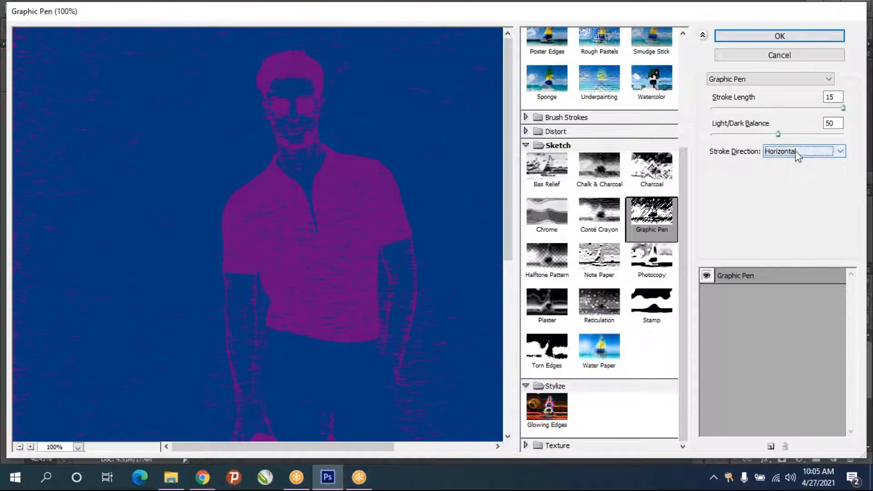
pyautogui.moveTo(782, 134)
pyautogui.mouseDown()
pyautogui.moveTo(805, 135)
pyautogui.moveTo(744, 136)
pyautogui.moveTo(774, 135)
pyautogui.mouseUp()
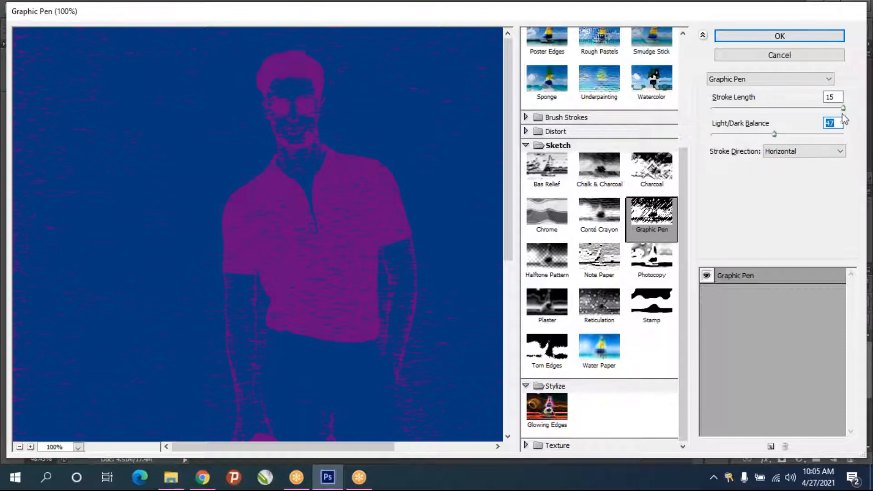
pyautogui.moveTo(844, 112); pyautogui.dragTo(752, 113)
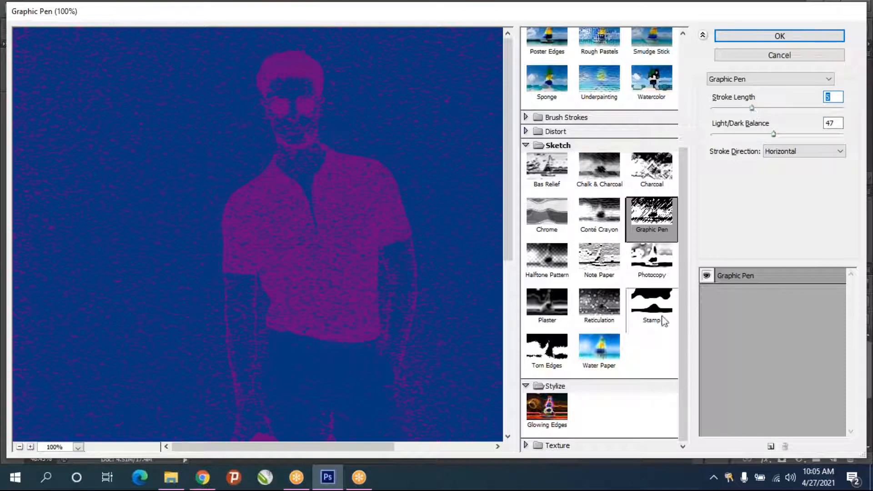
# Preview the Sketch effects Photocopy, Plaster, Halftone Pattern, Note Paper and Conté Crayon on the man's photo
pyautogui.click(655, 262)
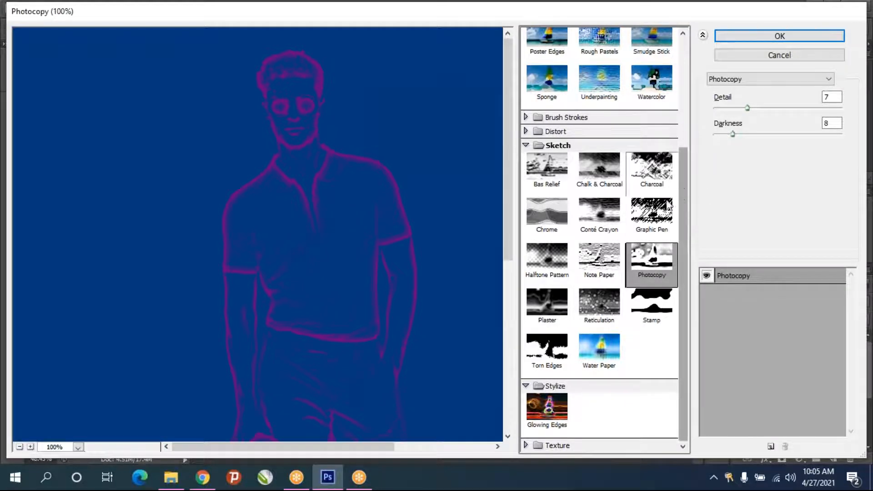
pyautogui.click(555, 313)
pyautogui.click(550, 280)
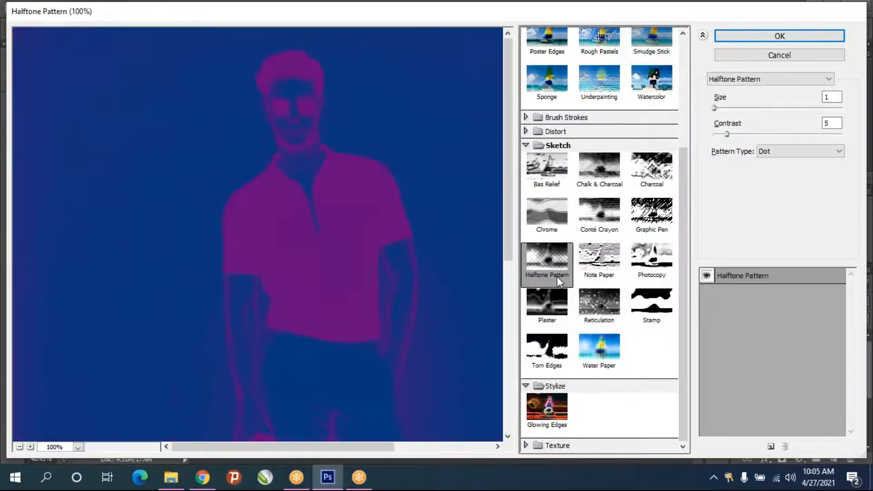
pyautogui.click(603, 259)
pyautogui.click(597, 222)
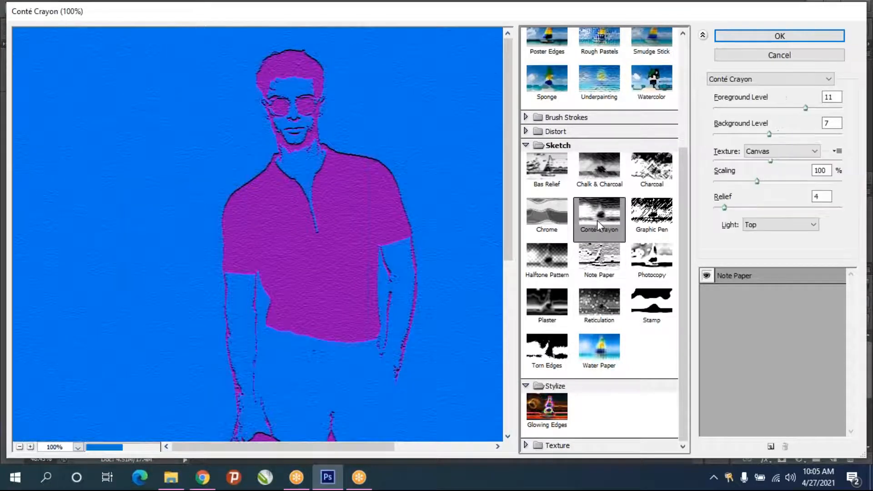
# Preview the Chrome sketch effect with smoothness 2, trying detail 10 and 8
pyautogui.click(566, 222)
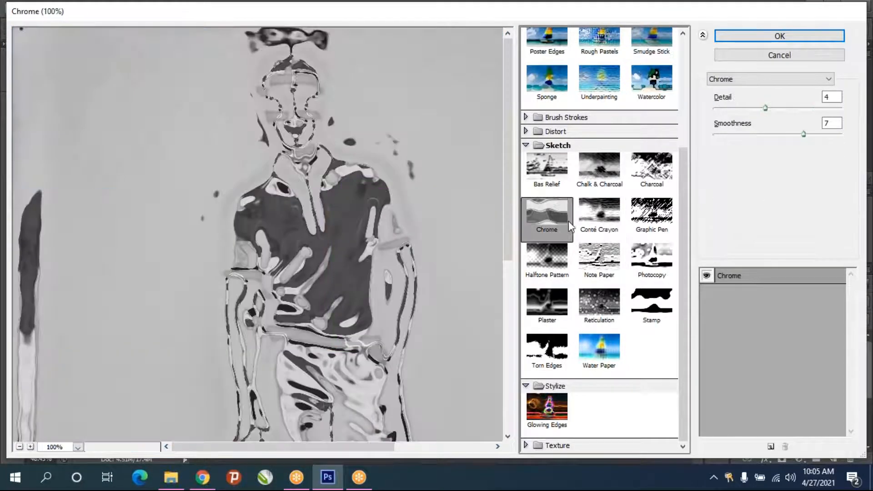
pyautogui.moveTo(758, 137); pyautogui.dragTo(746, 157)
pyautogui.moveTo(766, 107); pyautogui.dragTo(807, 110)
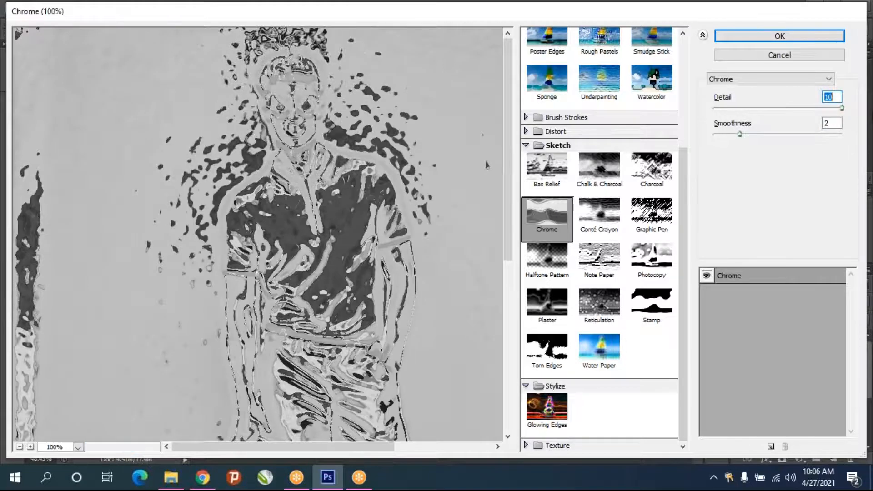
pyautogui.click(812, 109)
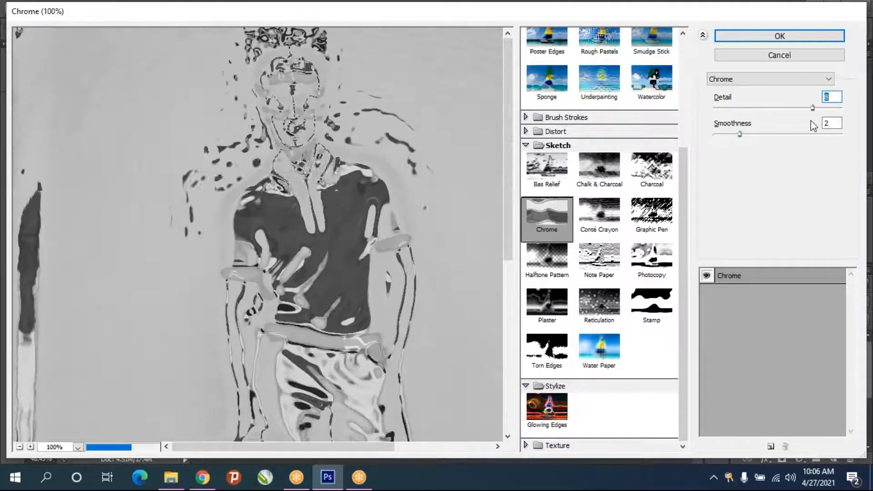
# Choose the Glowing Edges effect from Stylize, with edge brightness 16 and edge width 1
pyautogui.click(538, 414)
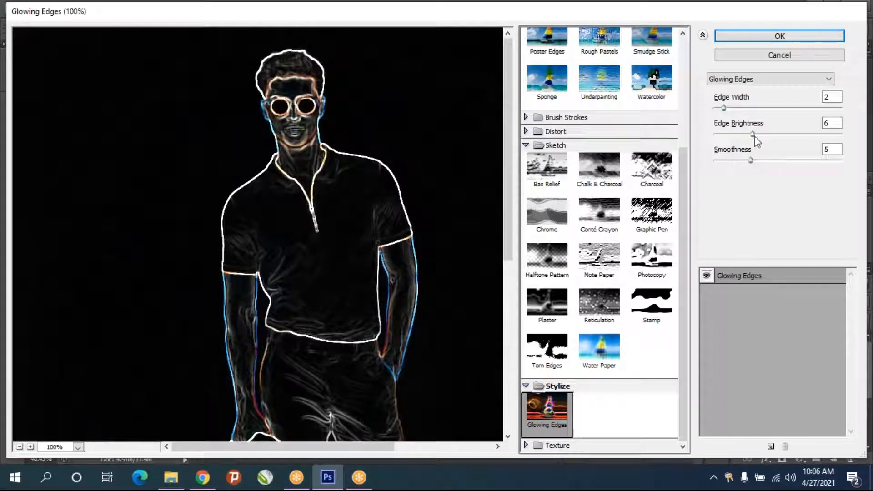
pyautogui.moveTo(753, 135); pyautogui.dragTo(824, 146)
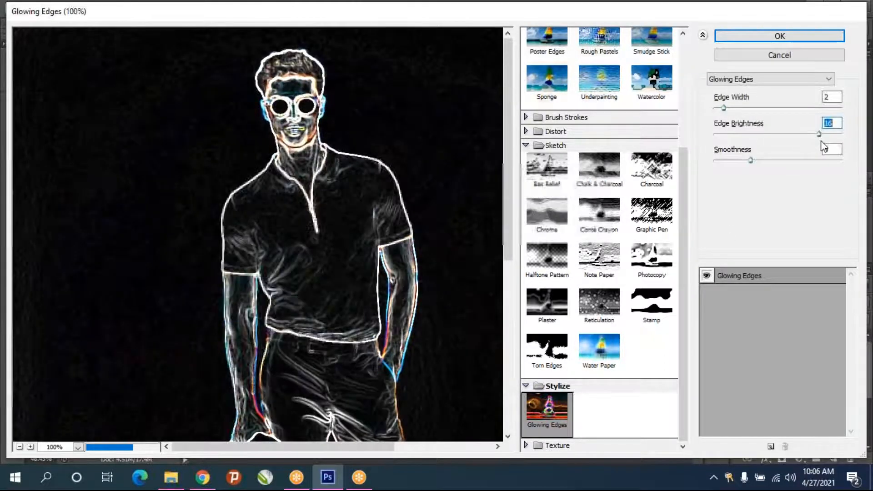
pyautogui.moveTo(731, 111); pyautogui.dragTo(709, 120)
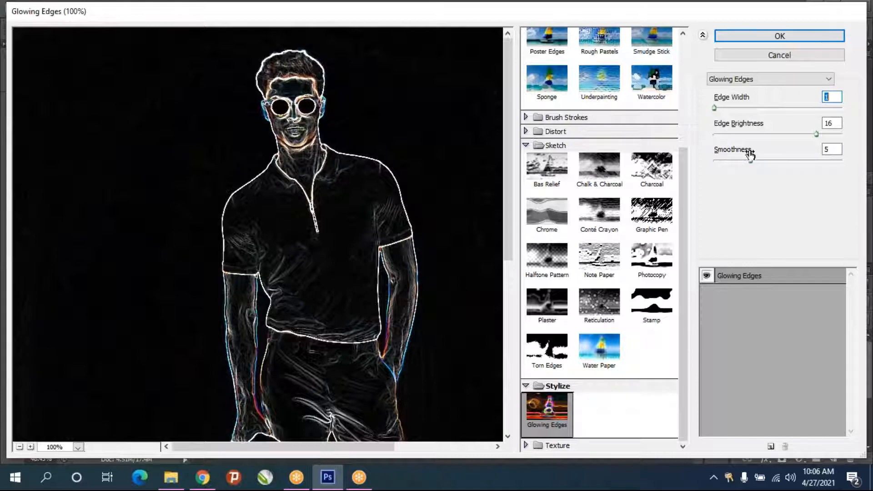
# Set the Glowing Edges smoothness to 1, and switch the gallery to the Accented Edges effect from Brush Strokes
pyautogui.moveTo(751, 166); pyautogui.dragTo(714, 171)
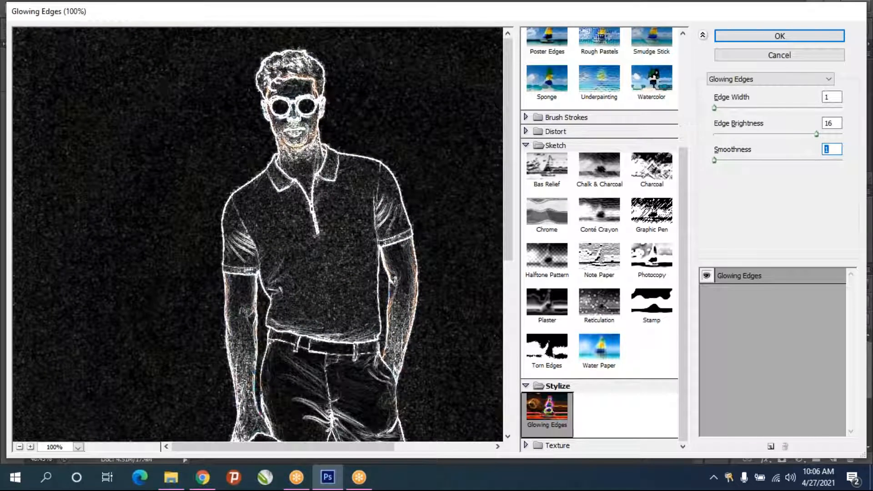
pyautogui.scroll(5, 615, 263)
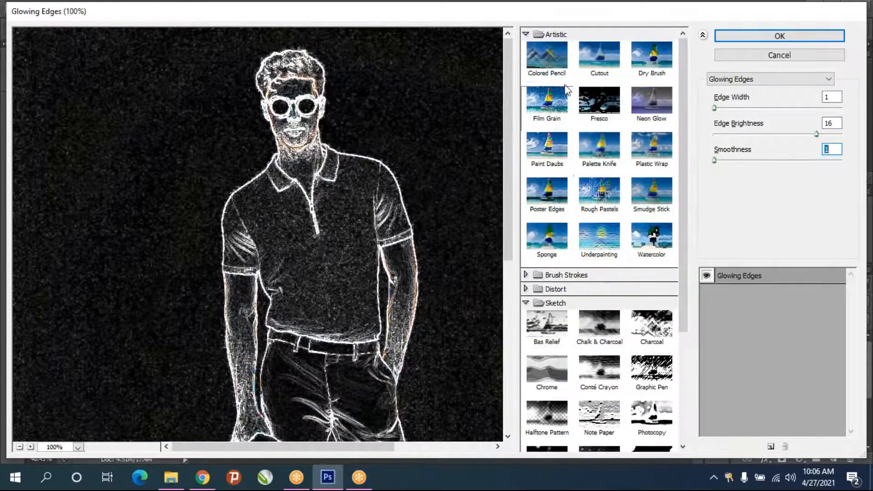
pyautogui.click(541, 275)
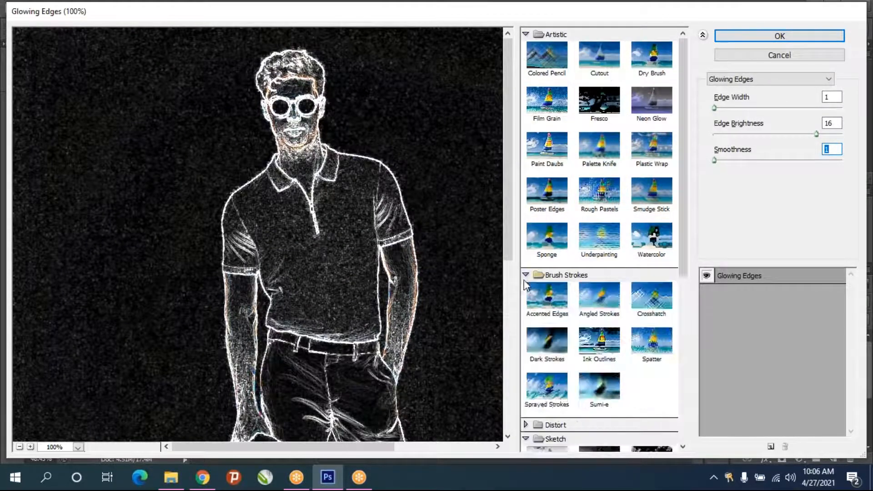
pyautogui.click(619, 300)
pyautogui.click(542, 305)
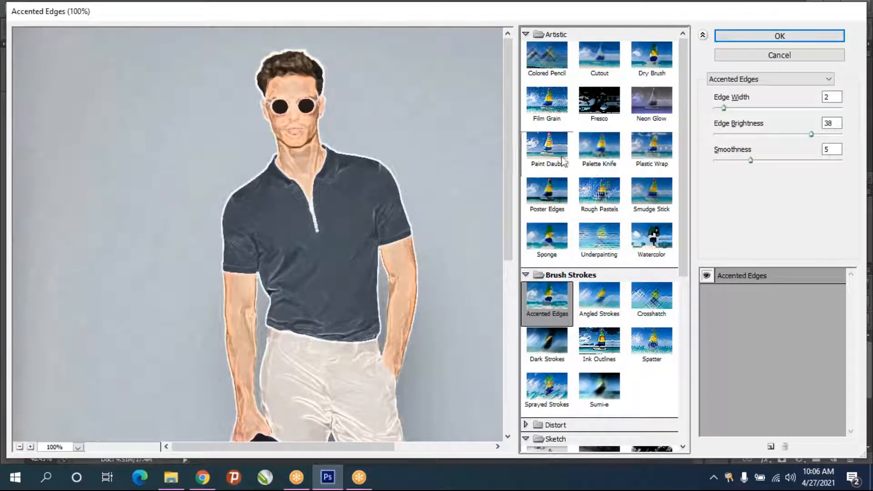
# Set the Accented Edges effect to smoothness 2, edge brightness 18 and edge width 1
pyautogui.moveTo(730, 163)
pyautogui.mouseDown()
pyautogui.moveTo(789, 165)
pyautogui.moveTo(711, 169)
pyautogui.moveTo(729, 172)
pyautogui.mouseUp()
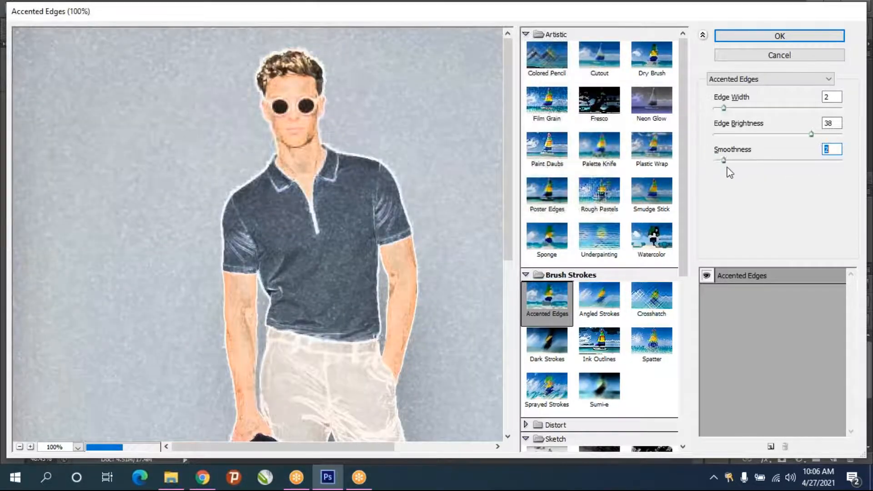
pyautogui.moveTo(811, 135); pyautogui.dragTo(761, 134)
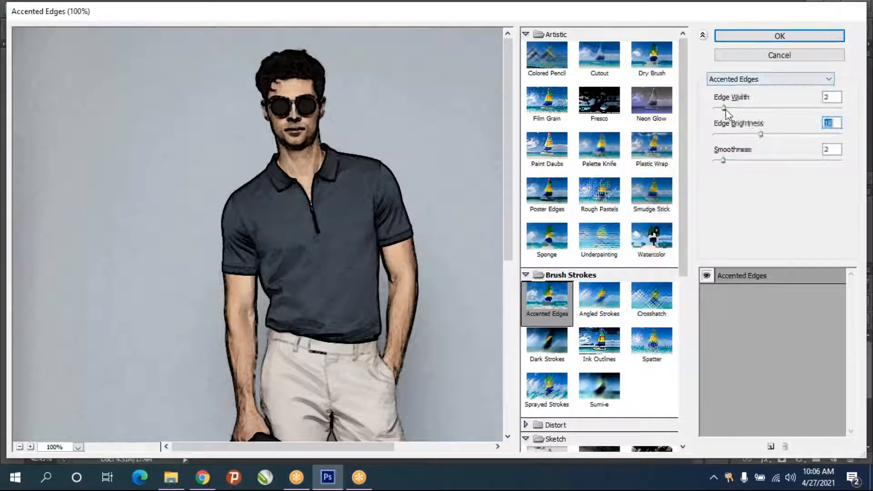
pyautogui.moveTo(724, 108); pyautogui.dragTo(714, 108)
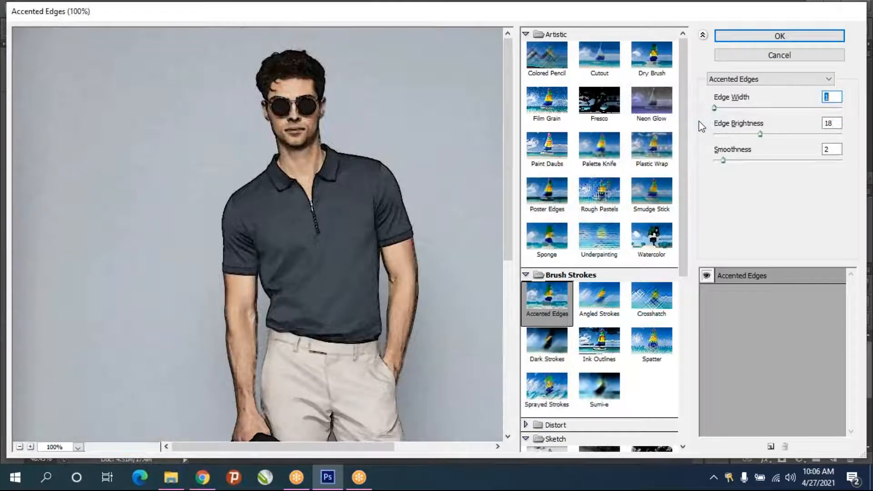
# Preview the Texture effects Stained Glass, Craquelure, Grain, Mosaic Tiles, Texturizer and Patchwork on the man's photo
pyautogui.scroll(-6, 604, 204)
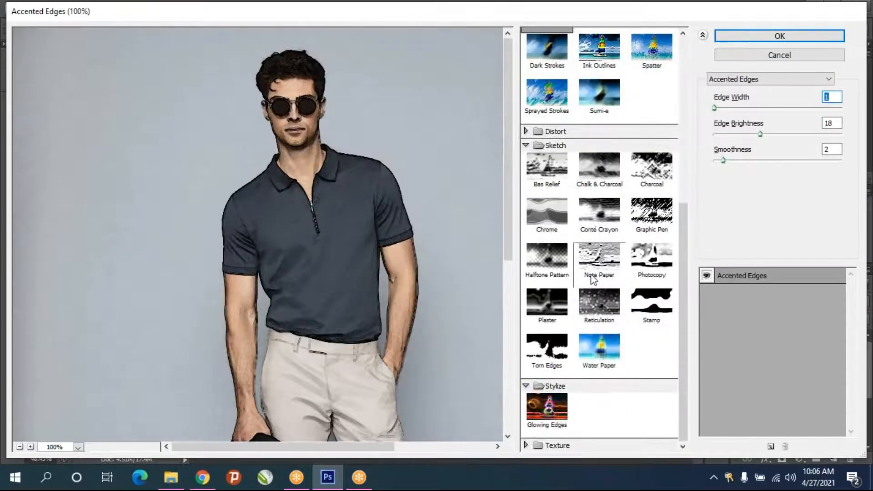
pyautogui.click(539, 445)
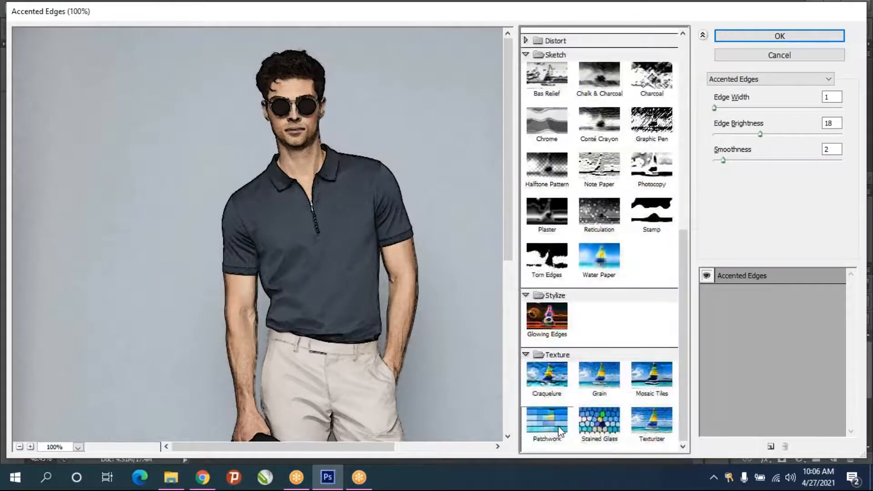
pyautogui.click(585, 421)
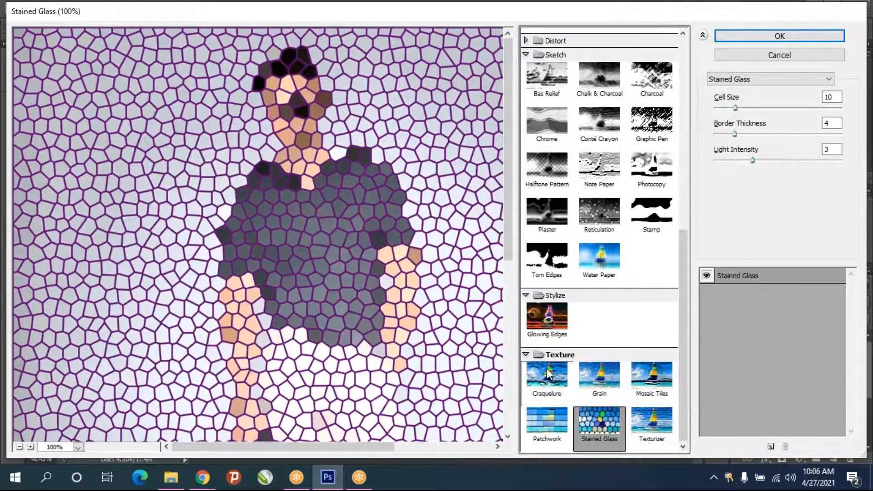
pyautogui.click(548, 374)
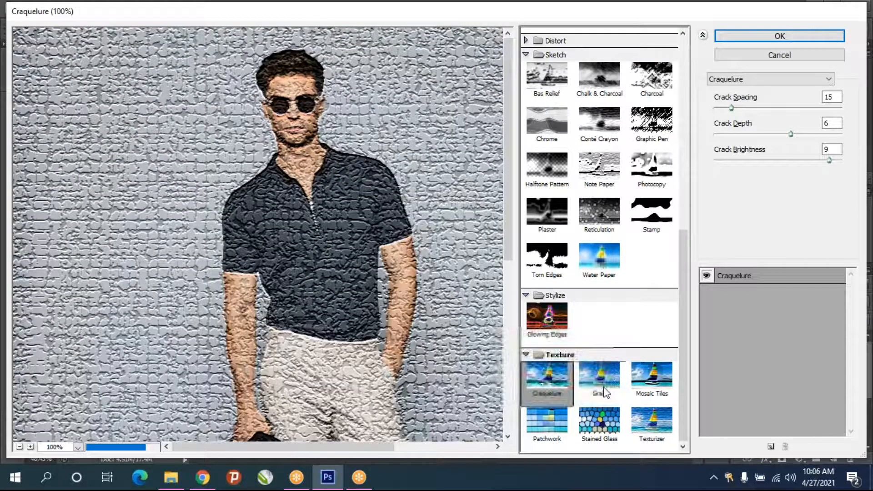
pyautogui.click(591, 385)
pyautogui.click(659, 380)
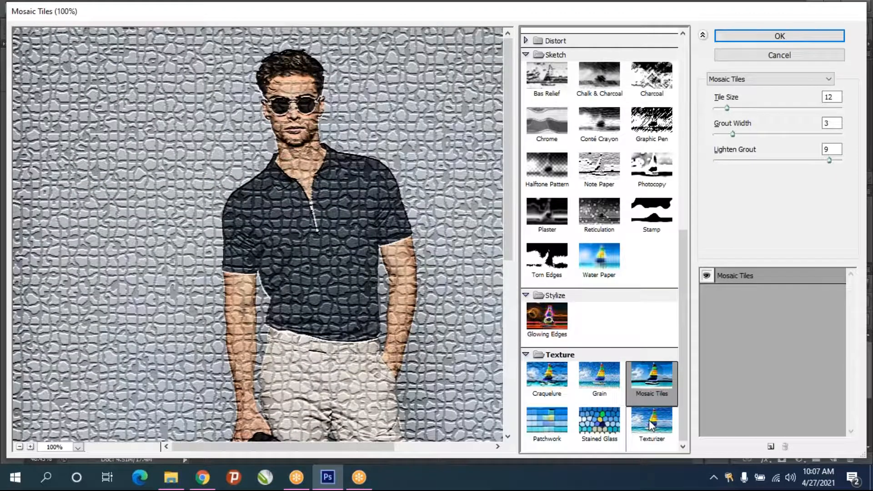
pyautogui.click(649, 419)
pyautogui.click(541, 418)
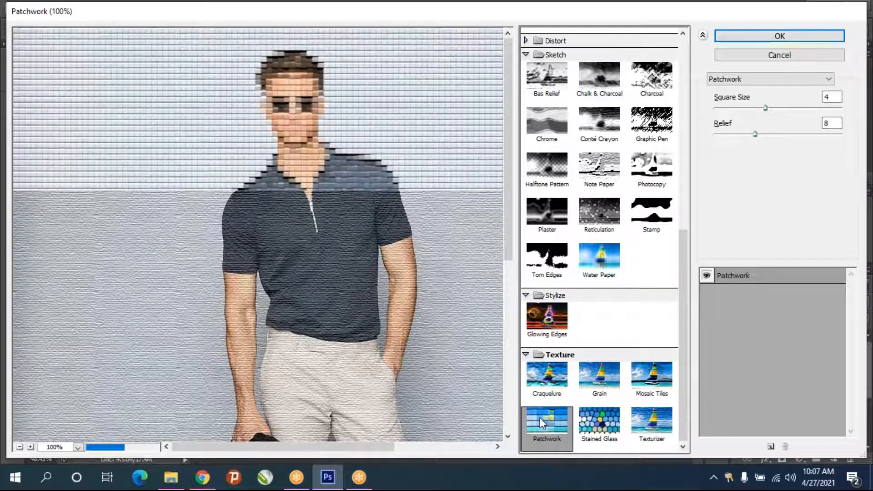
pyautogui.click(655, 416)
# Try the Mosaic Tiles effect with different tile sizes and grout widths, ending on tile size 100 and grout width 1
pyautogui.click(652, 378)
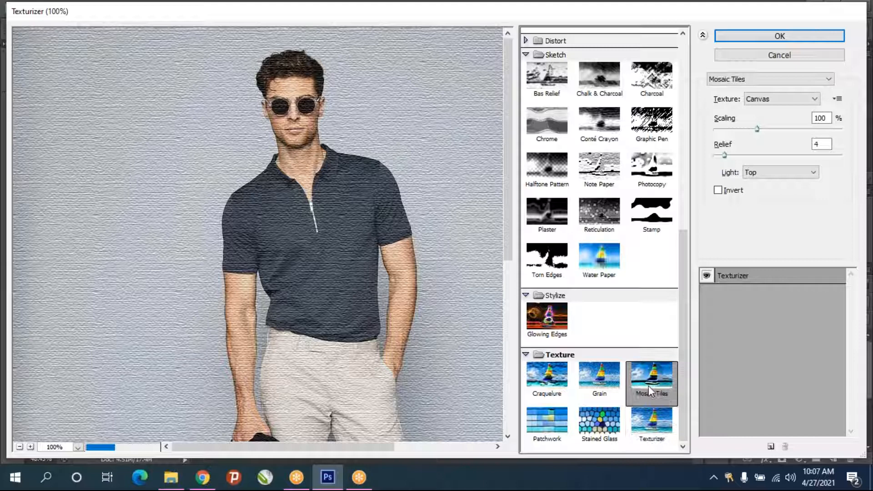
pyautogui.moveTo(729, 112); pyautogui.dragTo(732, 133)
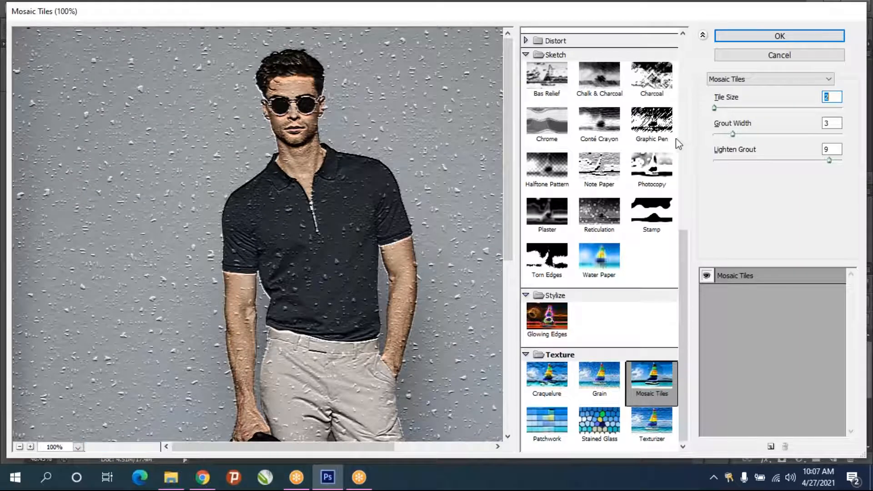
pyautogui.hotkey('shift', 'Up')
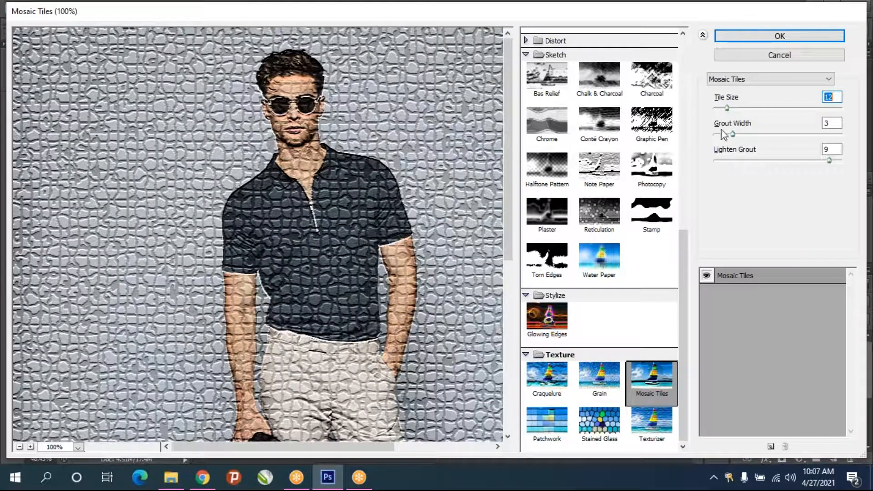
pyautogui.moveTo(733, 134); pyautogui.dragTo(808, 134)
pyautogui.hotkey('shift', 'Down')
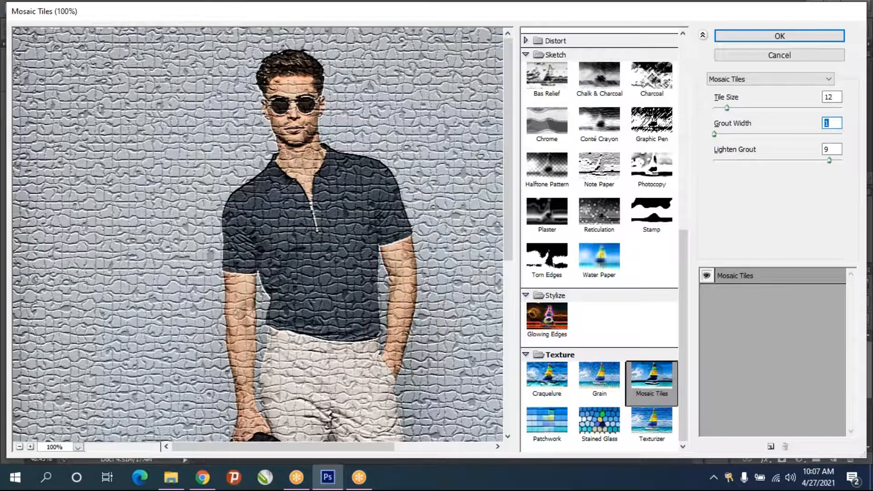
pyautogui.moveTo(728, 110); pyautogui.dragTo(865, 131)
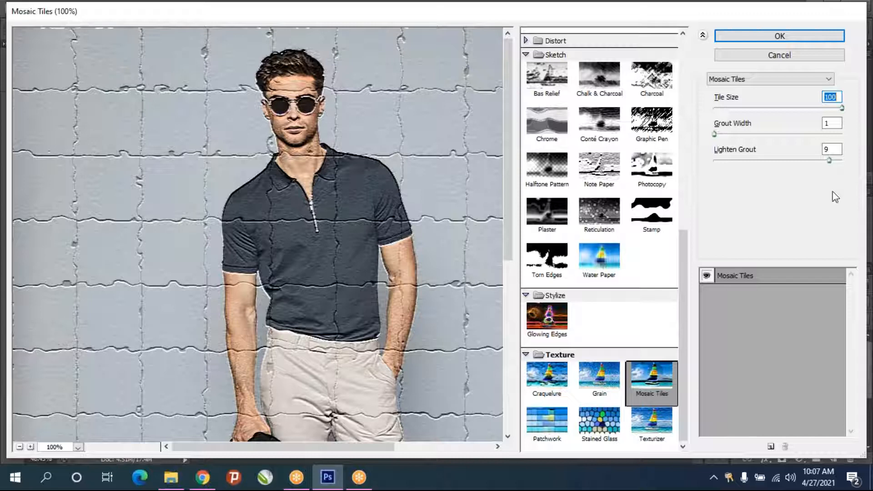
# Try the Stained Glass effect with border thickness 1, cell size 7 and light intensity 6
pyautogui.click(591, 427)
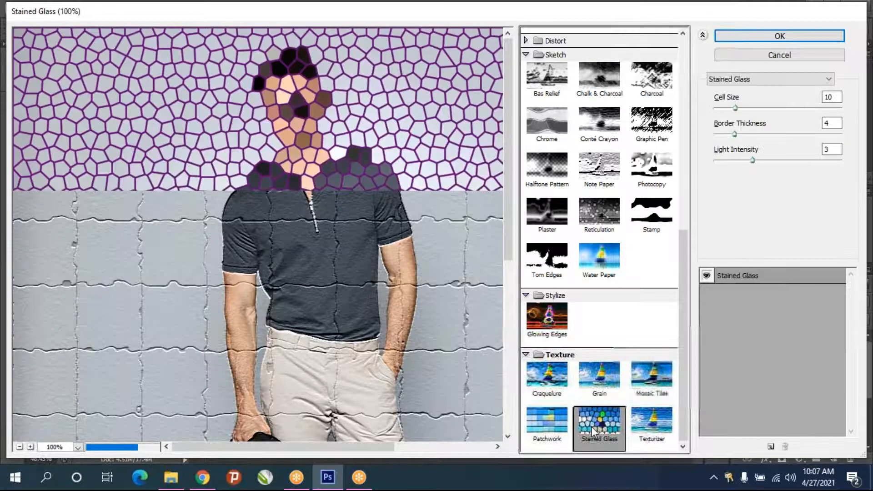
pyautogui.moveTo(735, 134); pyautogui.dragTo(715, 137)
pyautogui.moveTo(736, 108)
pyautogui.mouseDown()
pyautogui.moveTo(709, 109)
pyautogui.moveTo(728, 110)
pyautogui.mouseUp()
pyautogui.moveTo(754, 163); pyautogui.dragTo(792, 161)
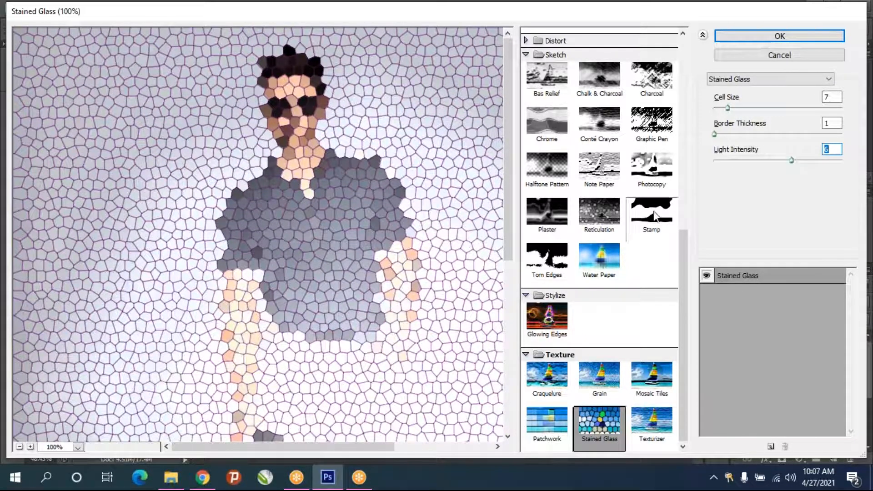
# Preview Patchwork and Texturizer, raise Texturizer's relief and lower its scaling, and leave the Filter Gallery without applying an effect
pyautogui.click(533, 416)
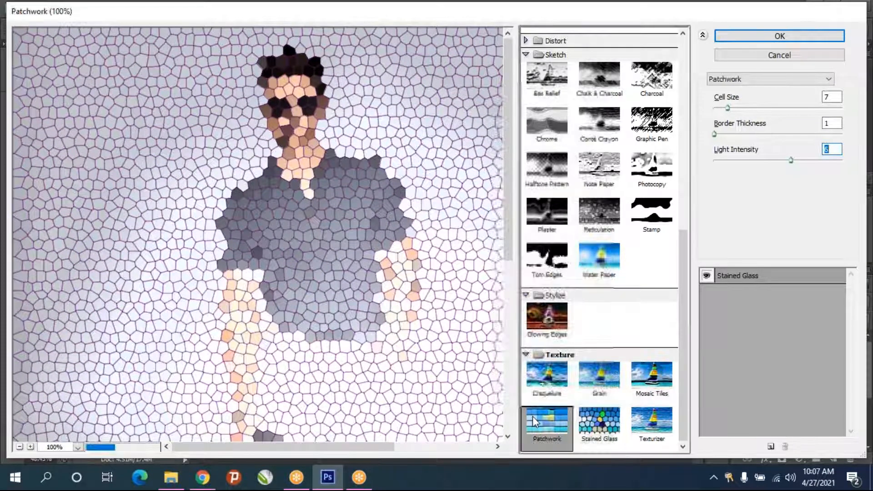
pyautogui.click(645, 423)
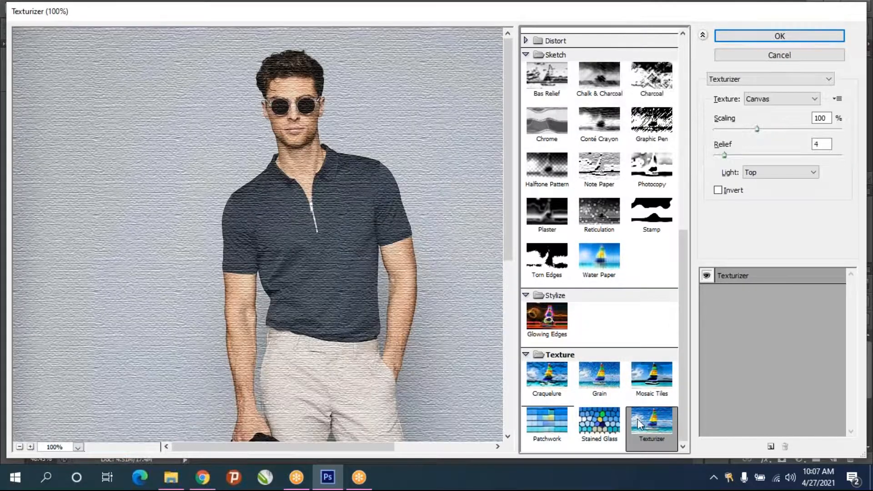
pyautogui.moveTo(725, 155)
pyautogui.mouseDown()
pyautogui.moveTo(776, 156)
pyautogui.moveTo(738, 159)
pyautogui.mouseUp()
pyautogui.moveTo(757, 129); pyautogui.dragTo(737, 130)
pyautogui.click(780, 55)
pyautogui.click(206, 11)
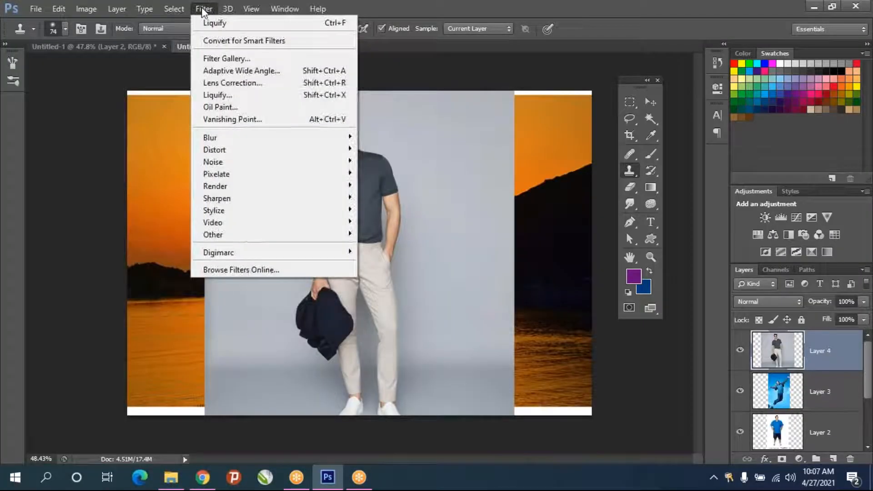
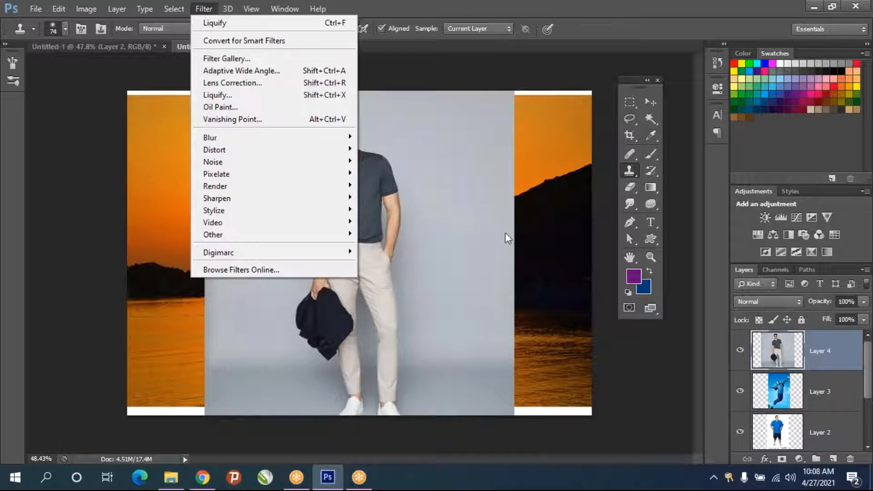
pyautogui.click(227, 108)
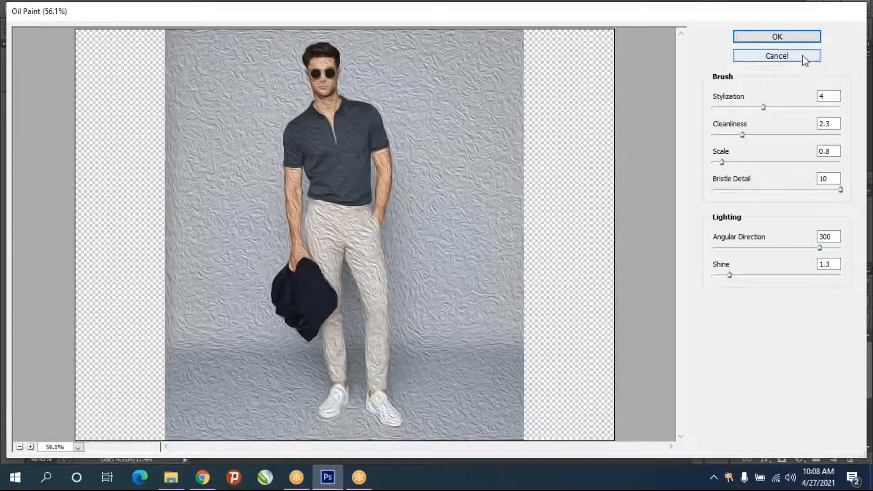
pyautogui.click(802, 57)
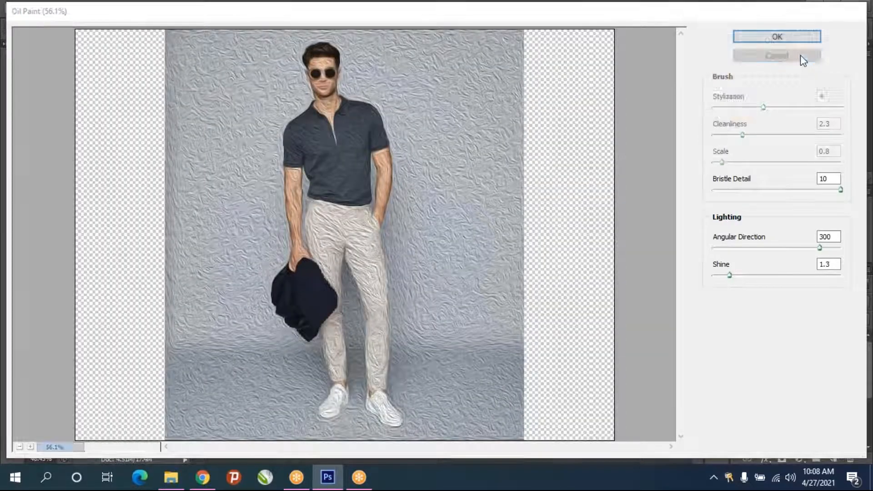
# Open the Oil Paint filter for the photo layer and magnify its preview to 400% on the man's face
pyautogui.click(203, 9)
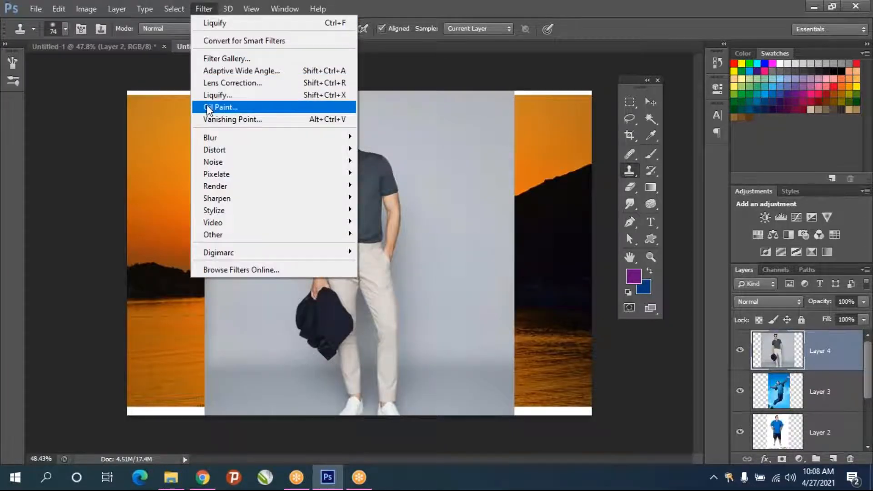
pyautogui.click(206, 107)
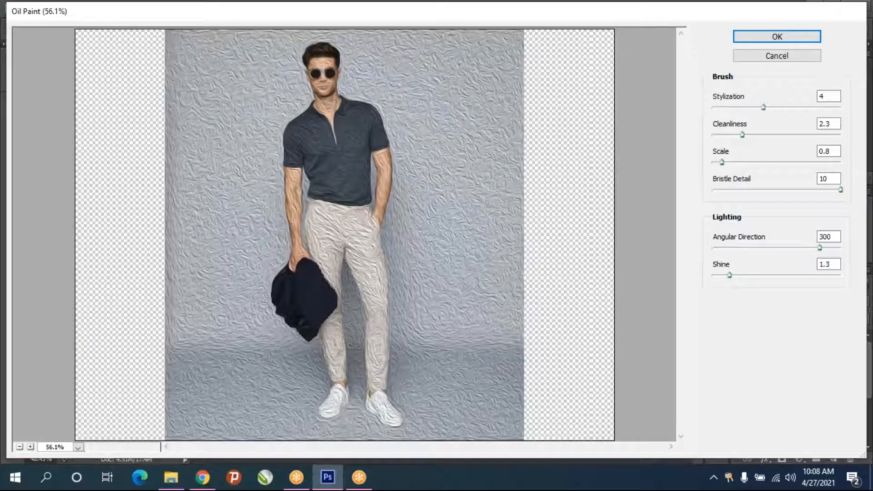
pyautogui.hotkey('ctrl', '+')
pyautogui.hotkey('ctrl', '+')
pyautogui.hotkey('ctrl', '+')
pyautogui.hotkey('ctrl', '+')
pyautogui.hotkey('ctrl', '+')
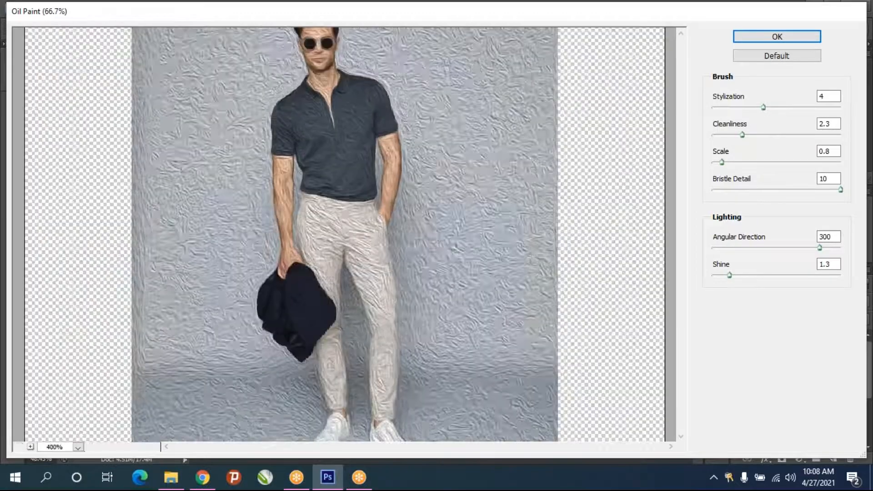
pyautogui.scroll(15, 324, 68)
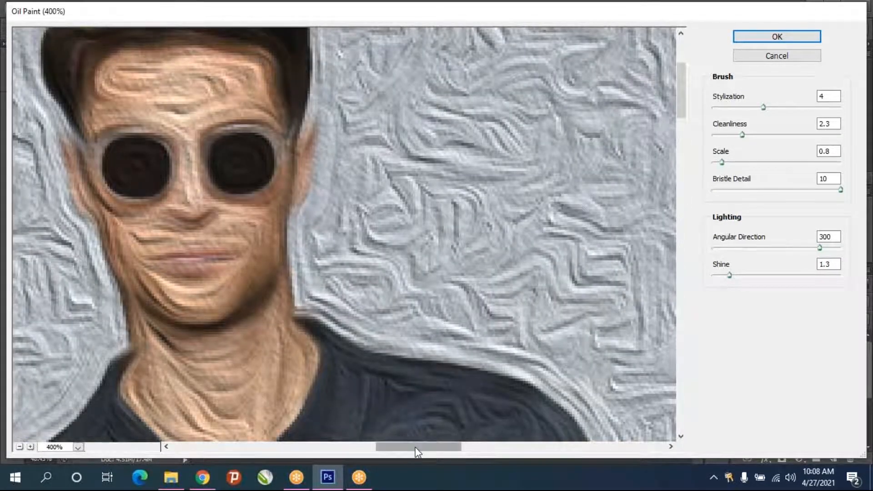
pyautogui.moveTo(416, 451); pyautogui.dragTo(389, 451)
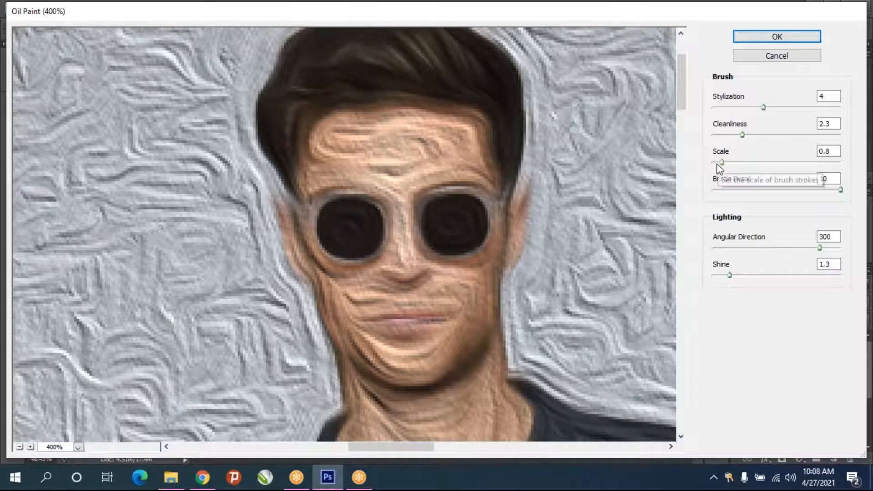
# Set the Oil Paint brush to scale 0.25, cleanliness 0.85 and stylization 1.59
pyautogui.moveTo(719, 162)
pyautogui.mouseDown()
pyautogui.moveTo(769, 166)
pyautogui.moveTo(715, 166)
pyautogui.mouseUp()
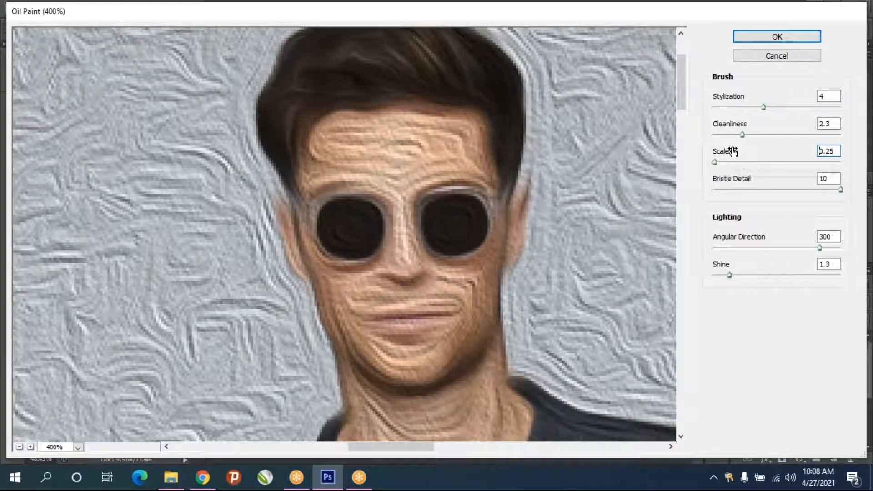
pyautogui.moveTo(735, 135); pyautogui.dragTo(725, 139)
pyautogui.moveTo(764, 107); pyautogui.dragTo(732, 108)
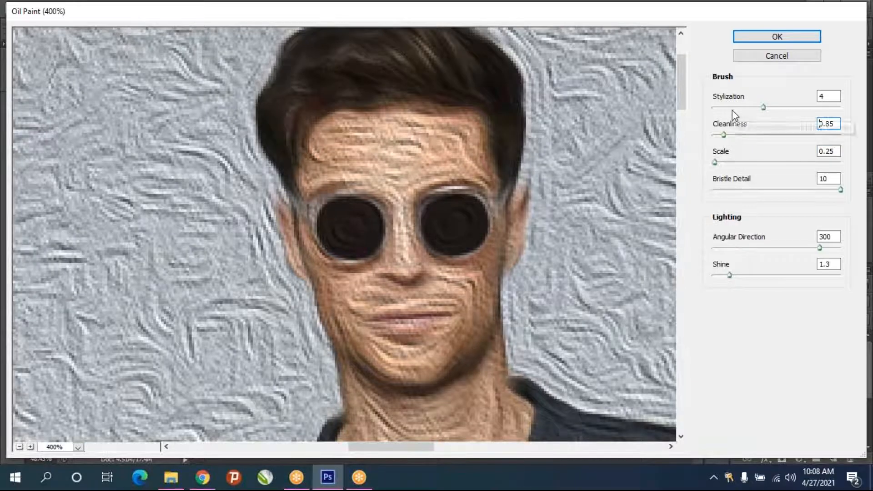
# Set the Oil Paint lighting to shine 0.4 and angular direction 36
pyautogui.moveTo(727, 275); pyautogui.dragTo(719, 276)
pyautogui.click(733, 249)
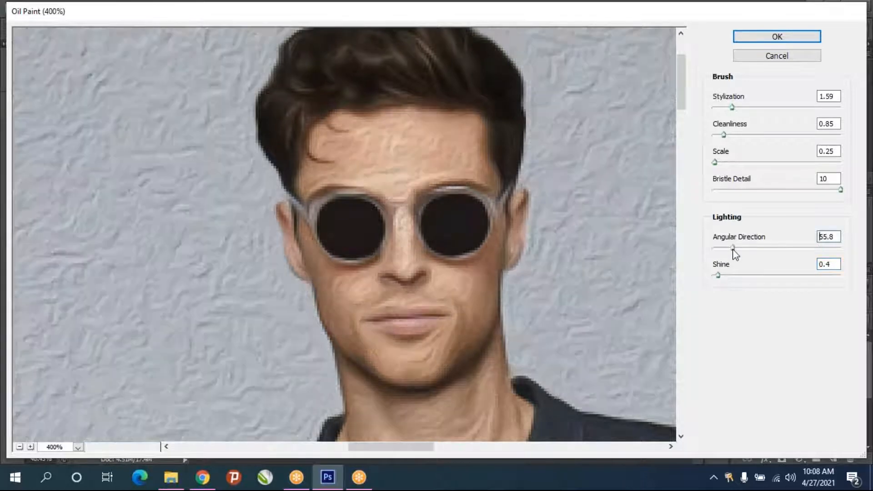
pyautogui.click(761, 249)
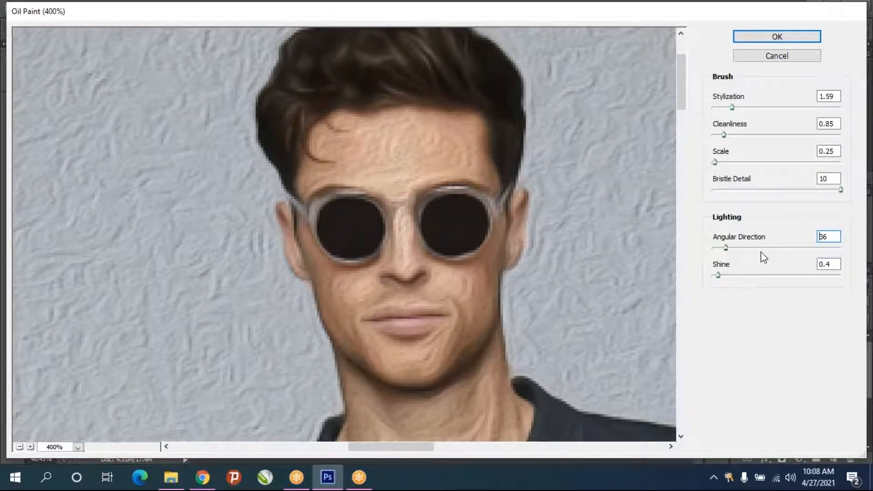
# Try the Oil Paint filter with angular direction 68.4 and bristle detail 4.85, and discard it without applying
pyautogui.moveTo(761, 249); pyautogui.dragTo(792, 250)
pyautogui.click(737, 248)
pyautogui.click(775, 190)
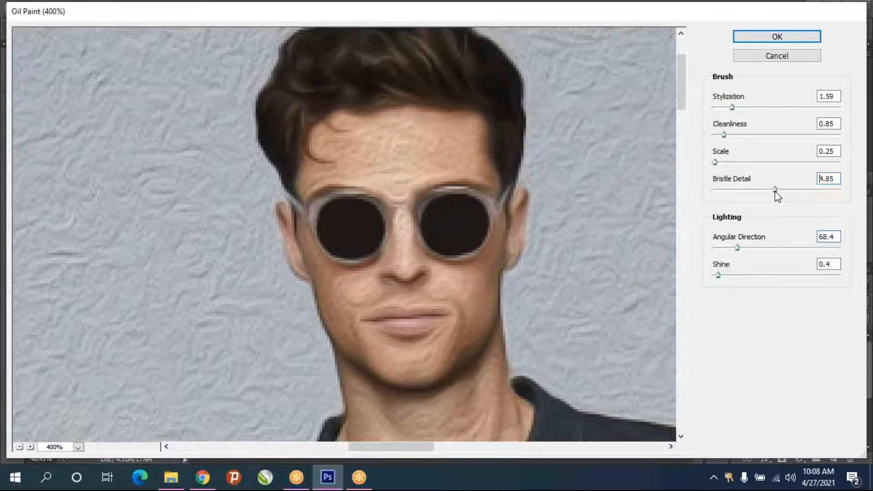
pyautogui.click(790, 58)
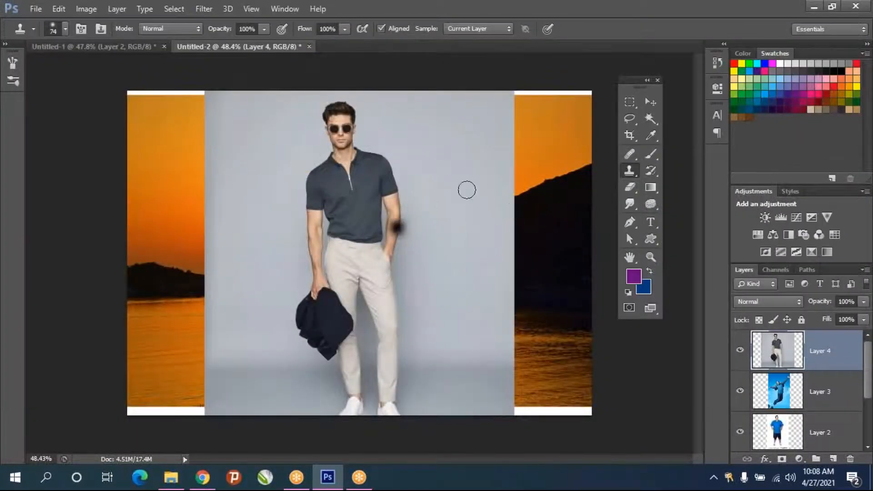
pyautogui.scroll(-2, 789, 392)
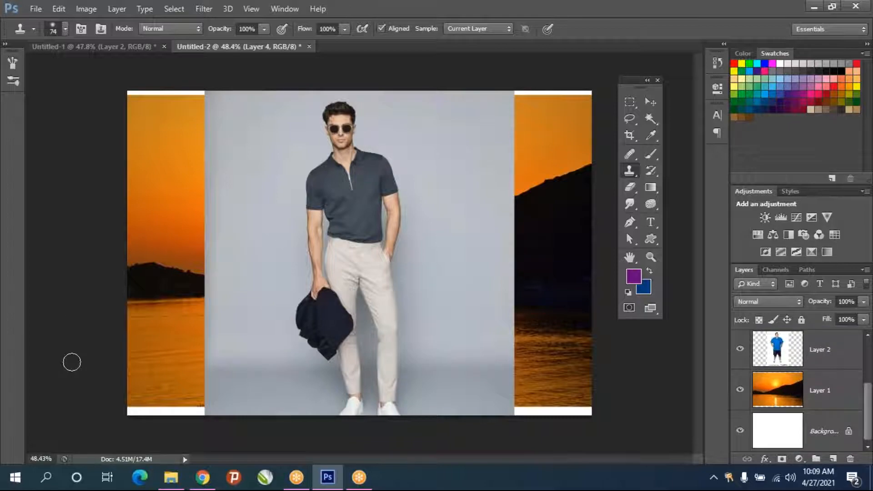
# Switch to Chrome and replace the "man images for fashion" search in Google Images with "images"
pyautogui.click(200, 476)
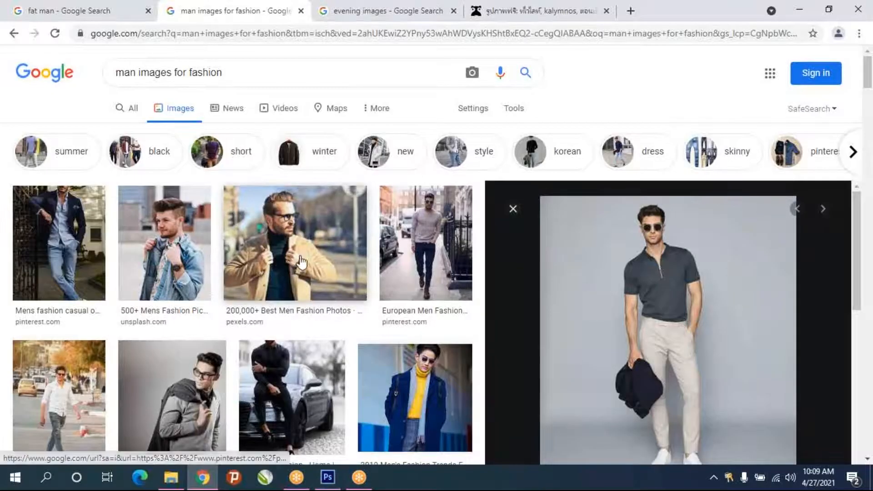
pyautogui.moveTo(223, 72); pyautogui.dragTo(115, 72)
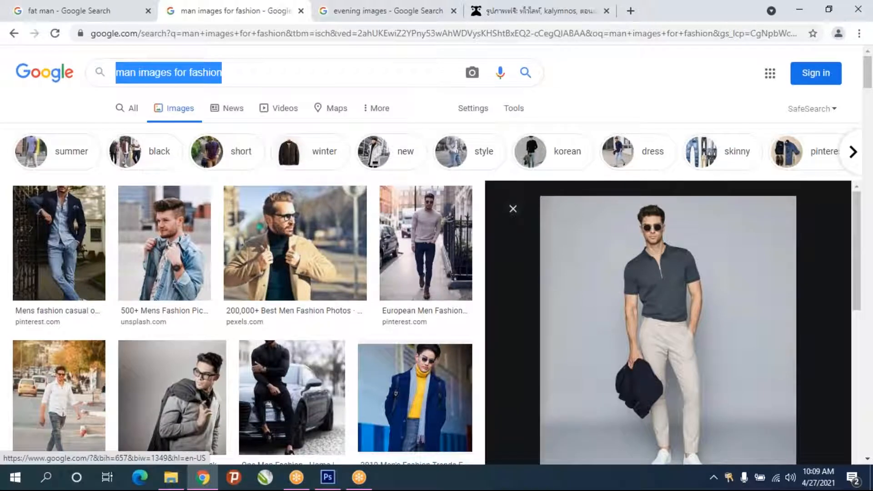
pyautogui.write('images')
pyautogui.press('Return')
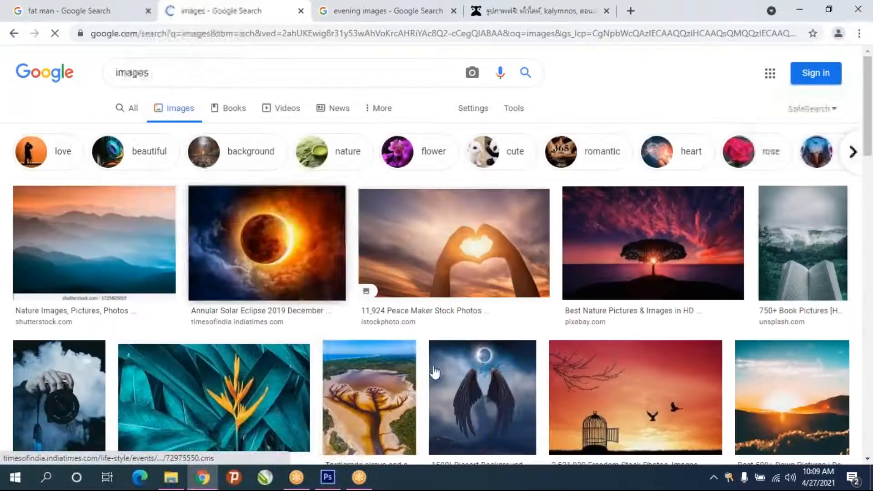
# Narrow the image results to the girl category and restrict them to large size
pyautogui.click(853, 152)
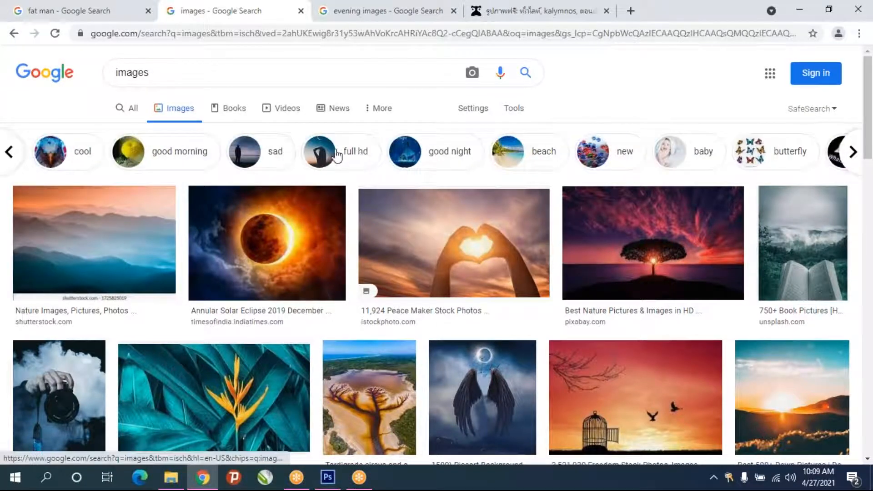
pyautogui.click(853, 152)
pyautogui.click(282, 156)
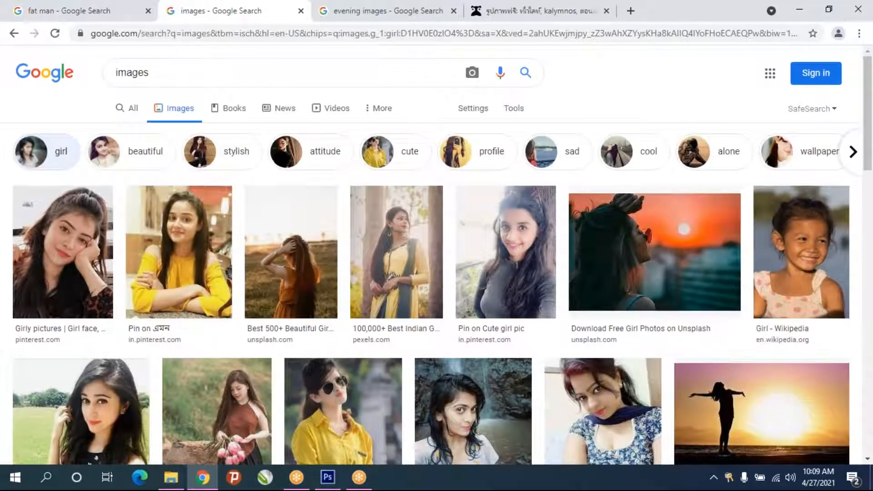
pyautogui.click(515, 109)
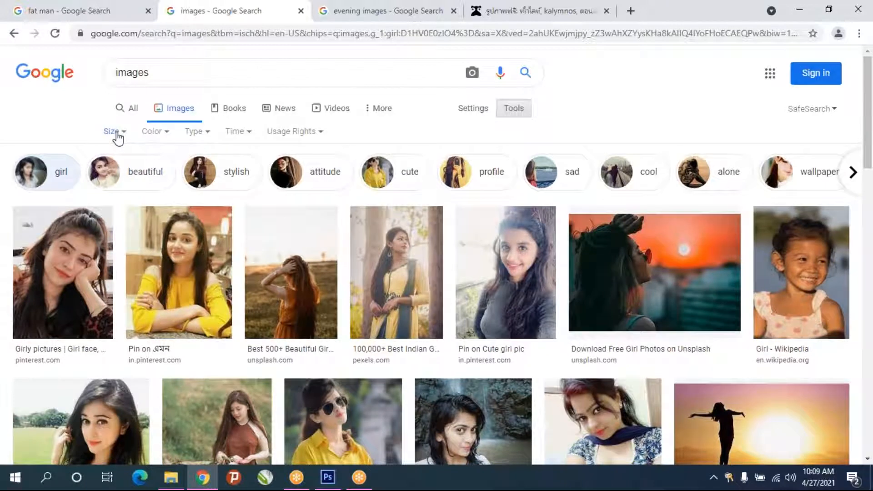
pyautogui.click(117, 132)
pyautogui.click(120, 176)
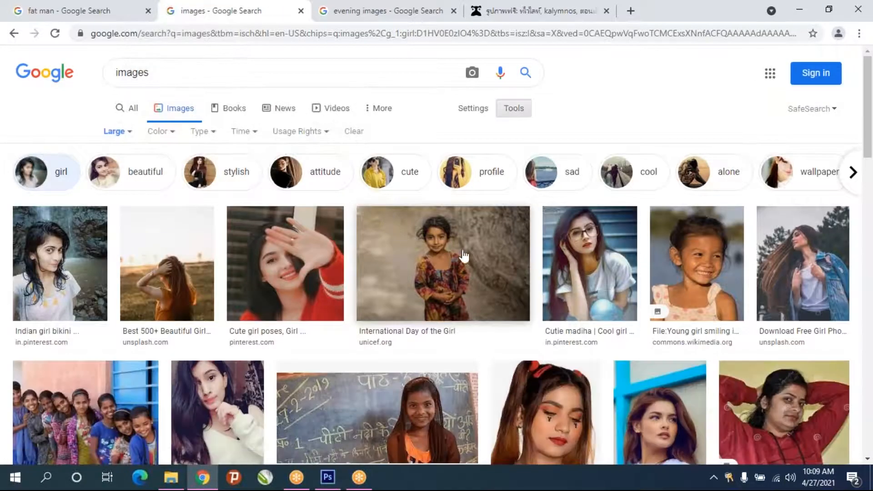
# Find the photo of the woman in a red checked top holding white sunglasses against purple, and copy the image
pyautogui.scroll(-10, 609, 327)
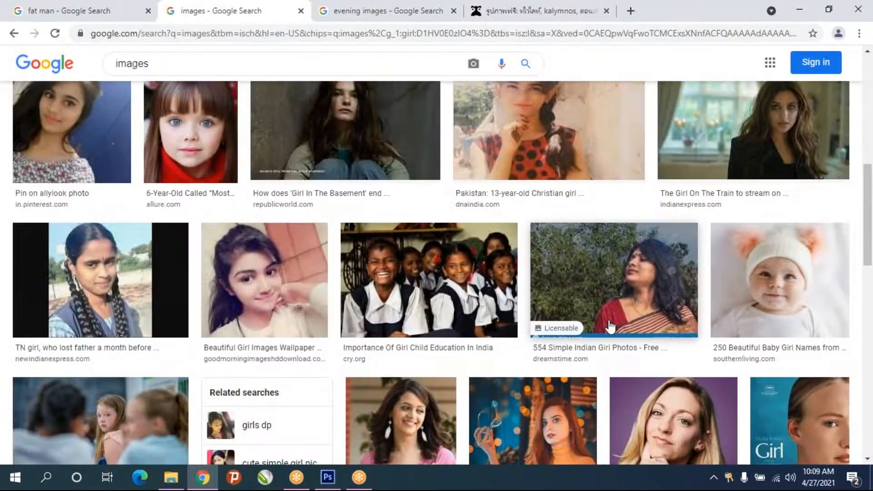
pyautogui.scroll(-3, 610, 326)
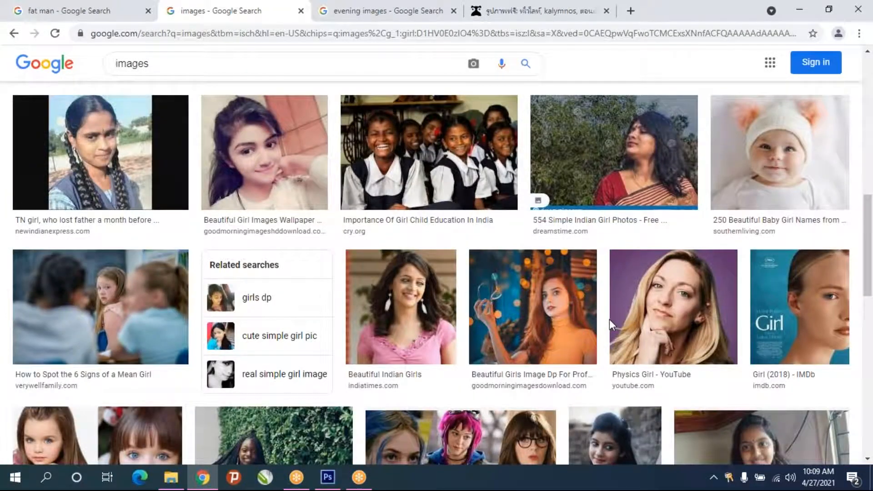
pyautogui.scroll(-3, 610, 320)
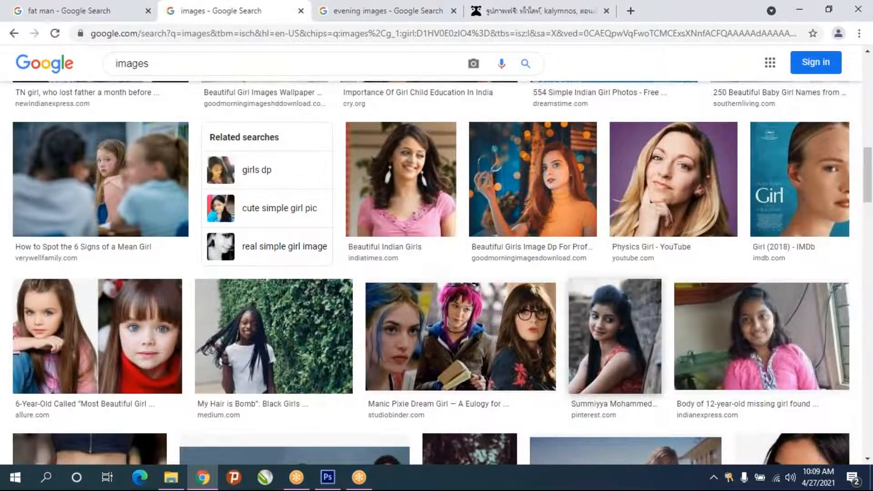
pyautogui.scroll(-3, 437, 273)
pyautogui.scroll(-4, 436, 272)
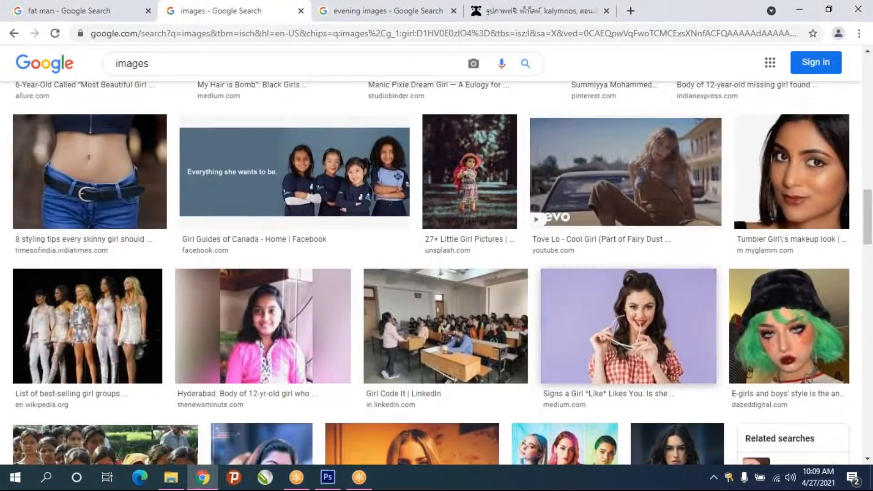
pyautogui.scroll(-2, 437, 273)
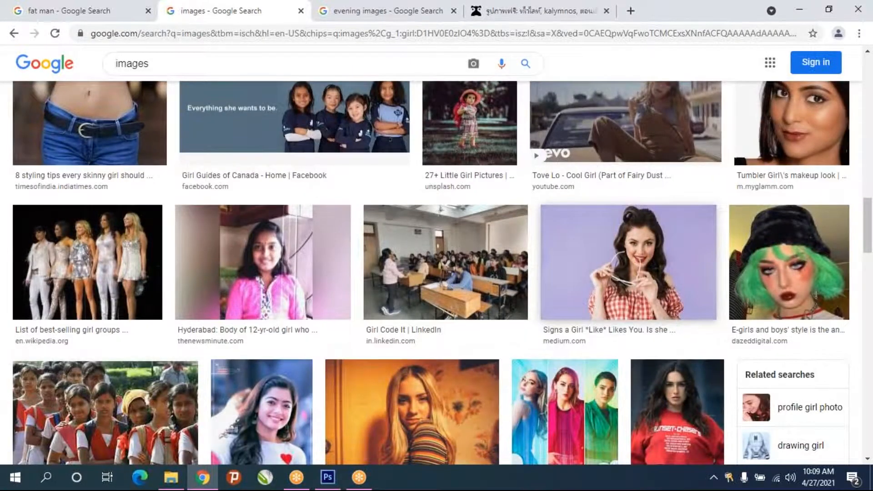
pyautogui.click(633, 252)
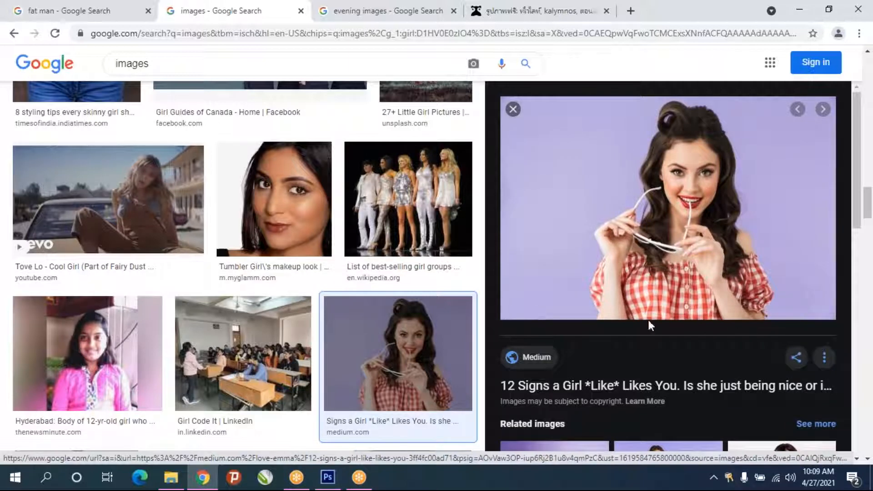
pyautogui.rightClick(681, 208)
pyautogui.click(737, 355)
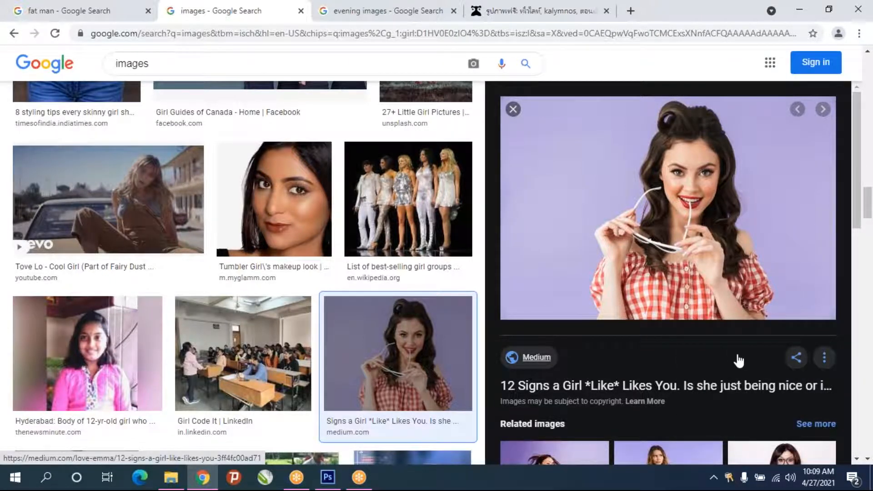
# Switch to Photoshop, create a new document and paste the copied photo of the woman into it
pyautogui.click(327, 477)
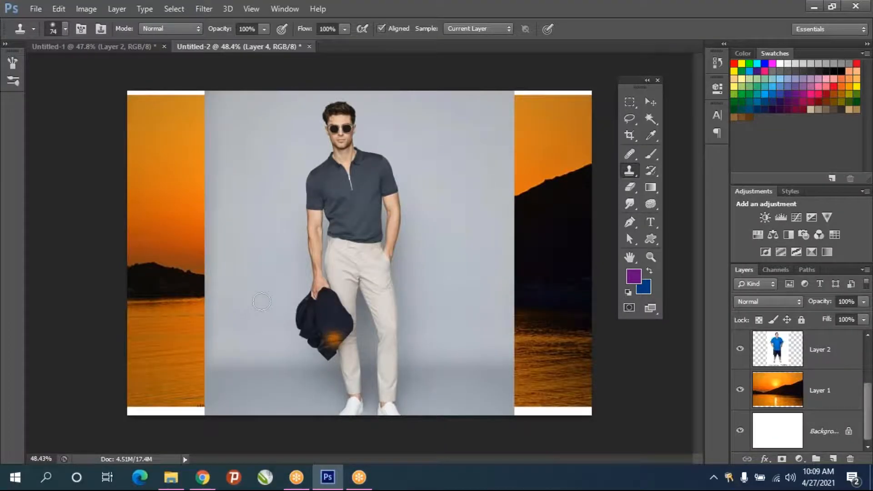
pyautogui.hotkey('ctrl', 'alt', 'z')
pyautogui.hotkey('ctrl', 'alt', 'z')
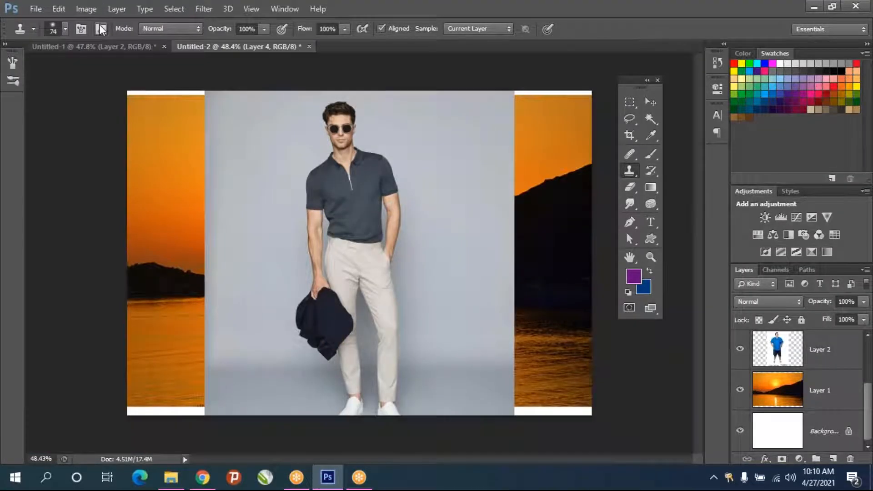
pyautogui.hotkey('ctrl', 'n')
pyautogui.press('Escape')
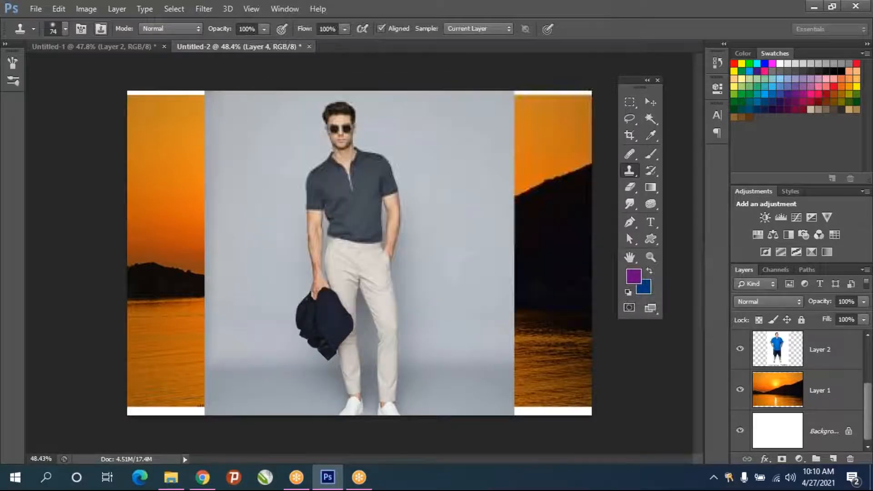
pyautogui.hotkey('ctrl', 'v')
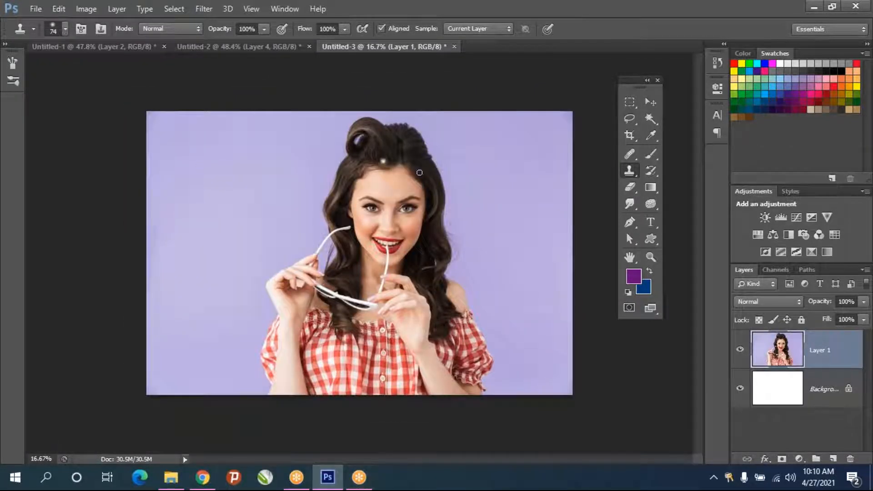
# Open the Oil Paint filter for the woman's photo layer and magnify its preview to 200% on her face
pyautogui.scroll(2, 419, 172)
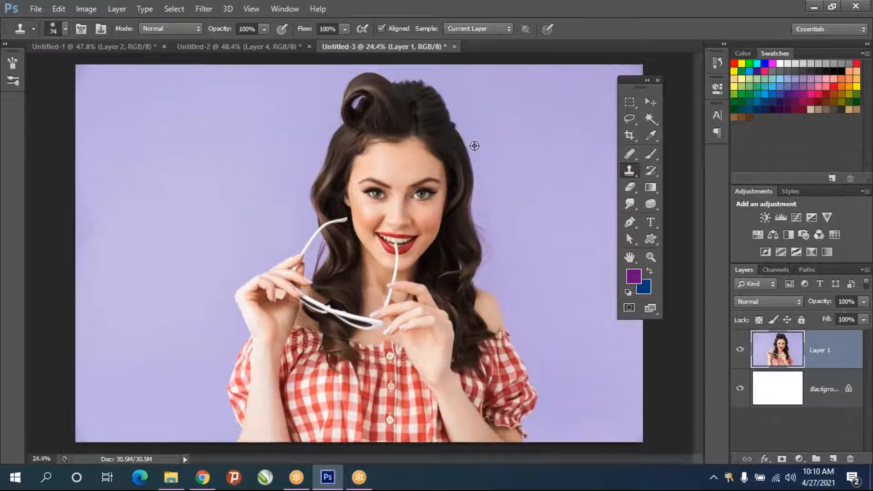
pyautogui.scroll(1, 475, 145)
pyautogui.click(204, 9)
pyautogui.click(226, 111)
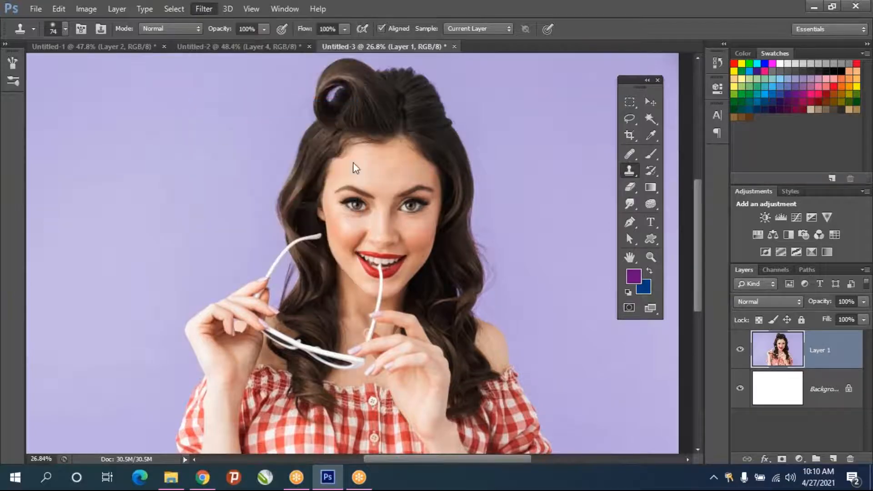
pyautogui.press('alt')
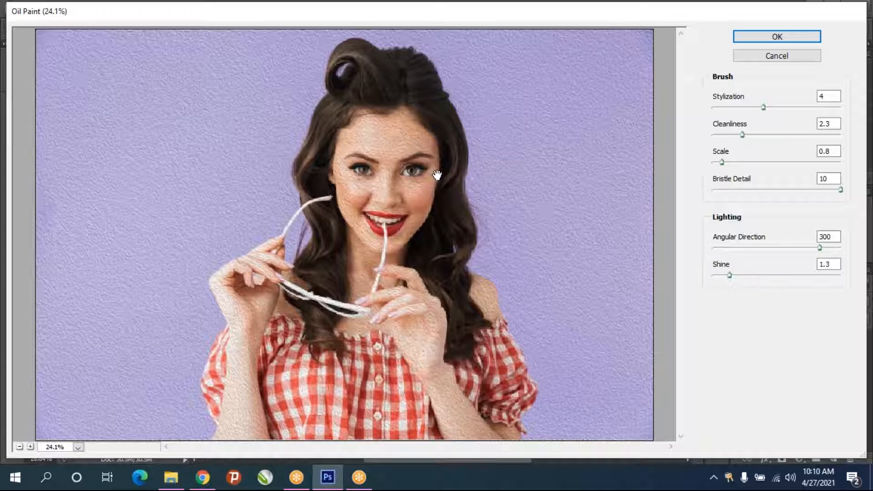
pyautogui.keyDown('ctrl'); pyautogui.click(430, 175); pyautogui.keyUp('ctrl')
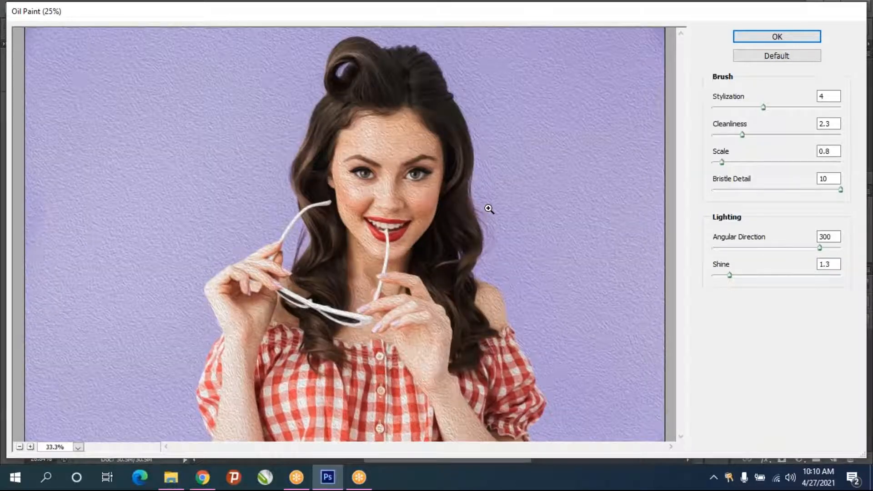
pyautogui.keyDown('ctrl'); pyautogui.click(489, 209); pyautogui.keyUp('ctrl')
pyautogui.keyDown('ctrl'); pyautogui.click(328, 292); pyautogui.keyUp('ctrl')
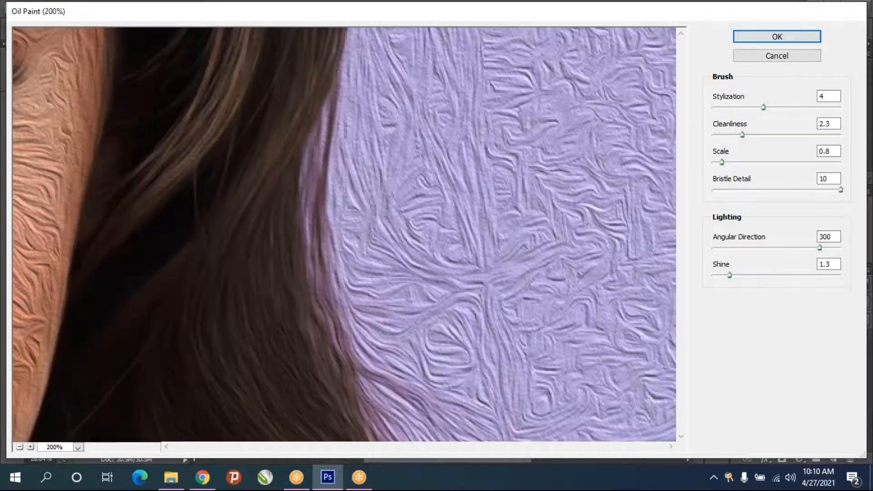
pyautogui.moveTo(508, 449)
pyautogui.mouseDown()
pyautogui.moveTo(419, 444)
pyautogui.moveTo(434, 442)
pyautogui.moveTo(427, 446)
pyautogui.mouseUp()
# Set the Oil Paint shine to 0.25 and the brush scale to 0.3
pyautogui.moveTo(723, 279); pyautogui.dragTo(703, 287)
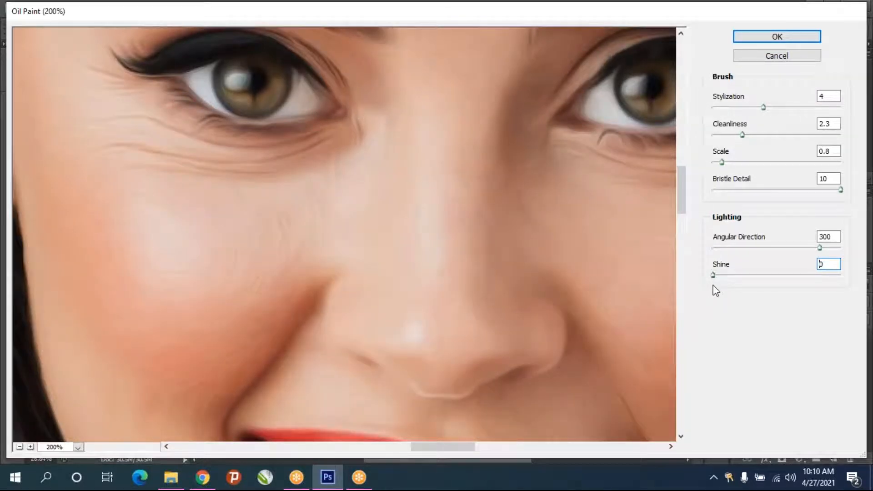
pyautogui.moveTo(716, 285); pyautogui.dragTo(717, 287)
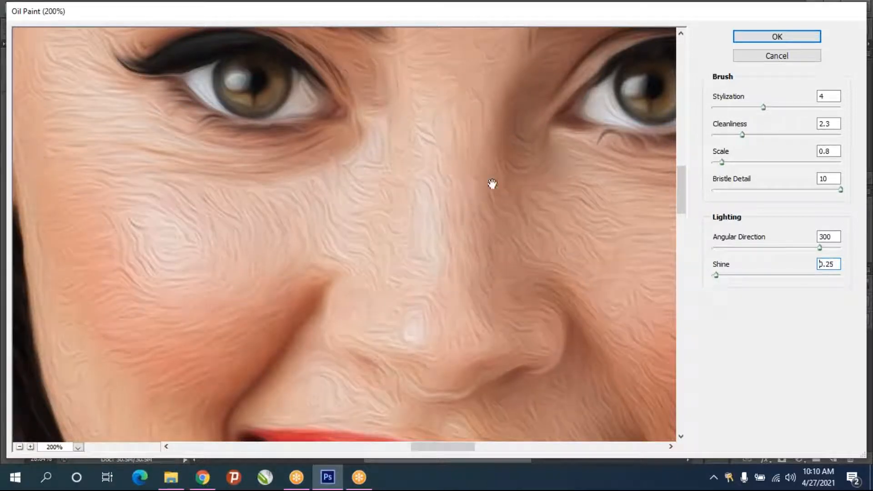
pyautogui.click(744, 163)
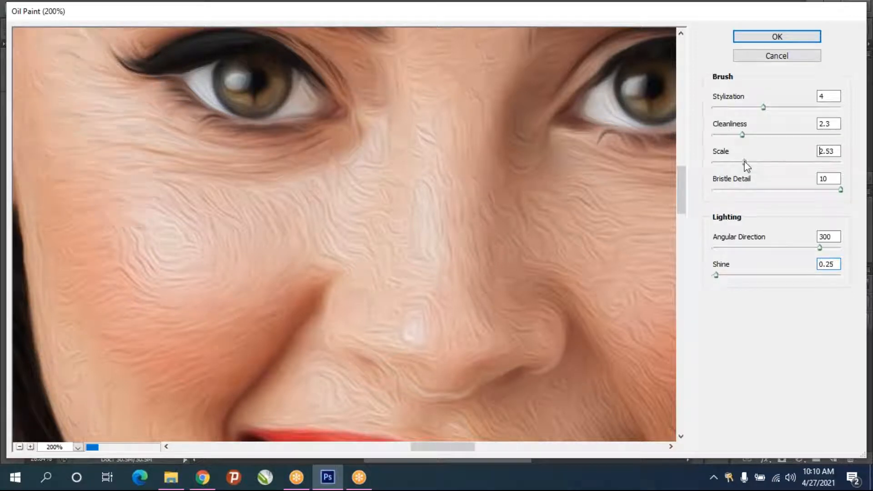
pyautogui.click(774, 164)
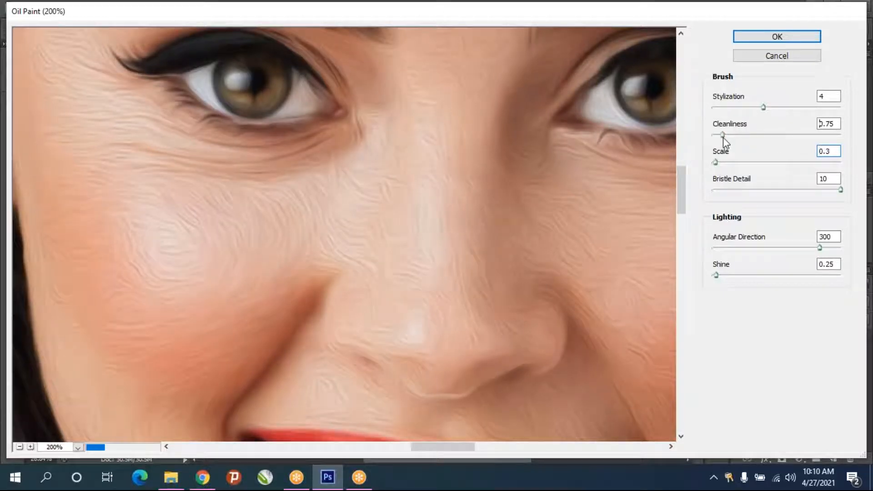
# Set the Oil Paint brush cleanliness to 5.65 and stylization to 5.45
pyautogui.moveTo(723, 136); pyautogui.dragTo(771, 138)
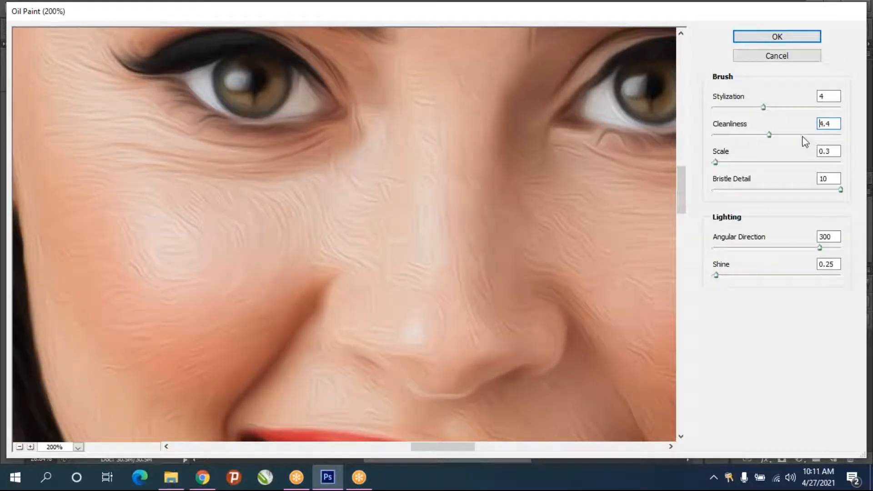
pyautogui.moveTo(803, 136); pyautogui.dragTo(786, 135)
pyautogui.click(723, 109)
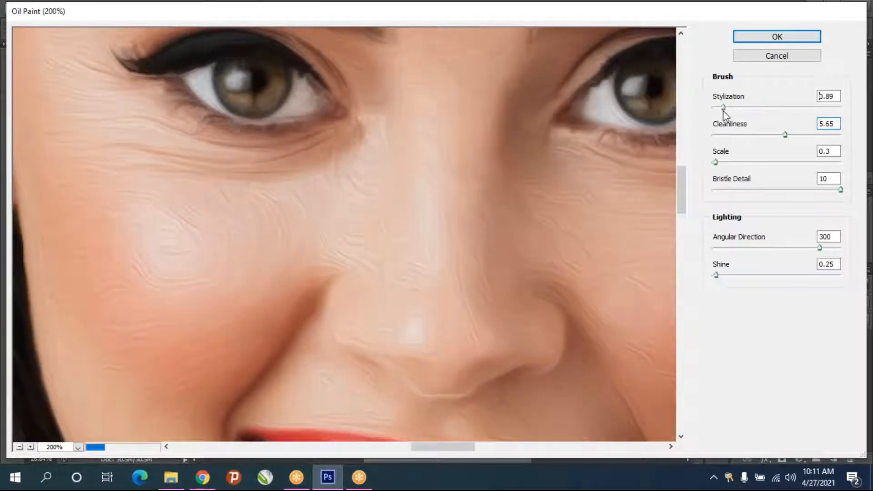
pyautogui.moveTo(723, 110); pyautogui.dragTo(765, 107)
pyautogui.click(782, 108)
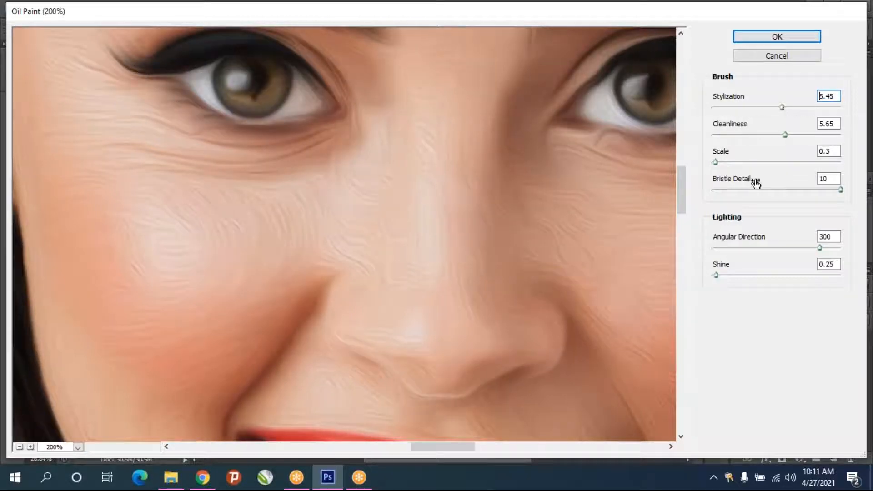
# Set the Oil Paint bristle detail to 4.9 and the lighting's angular direction to 126
pyautogui.click(777, 190)
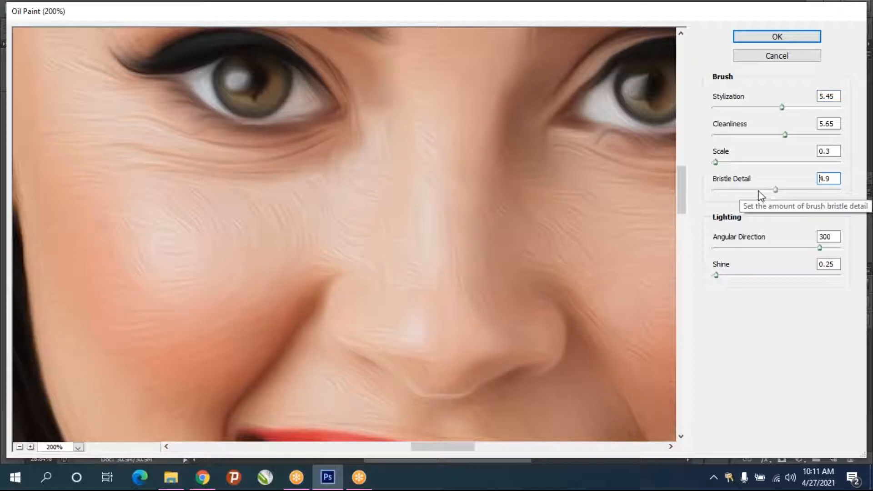
pyautogui.click(757, 249)
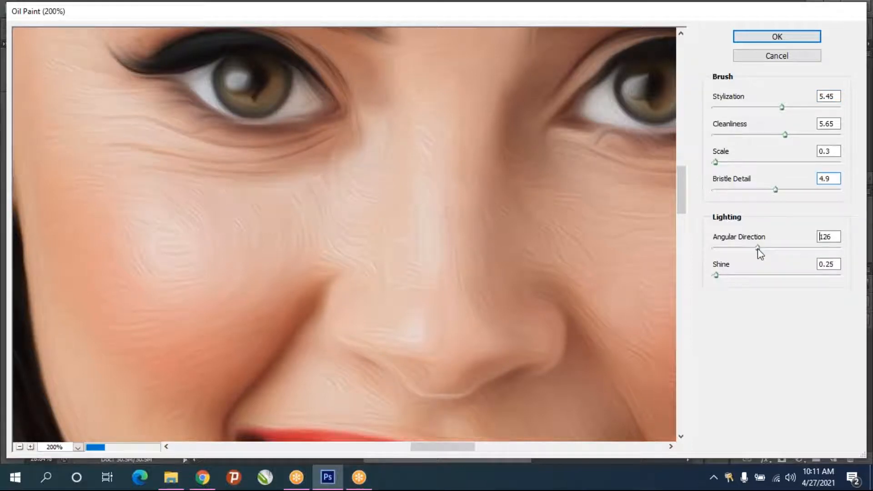
# Set the Oil Paint lighting's angular direction to 48.6 and apply the filter to the woman's photo
pyautogui.click(744, 249)
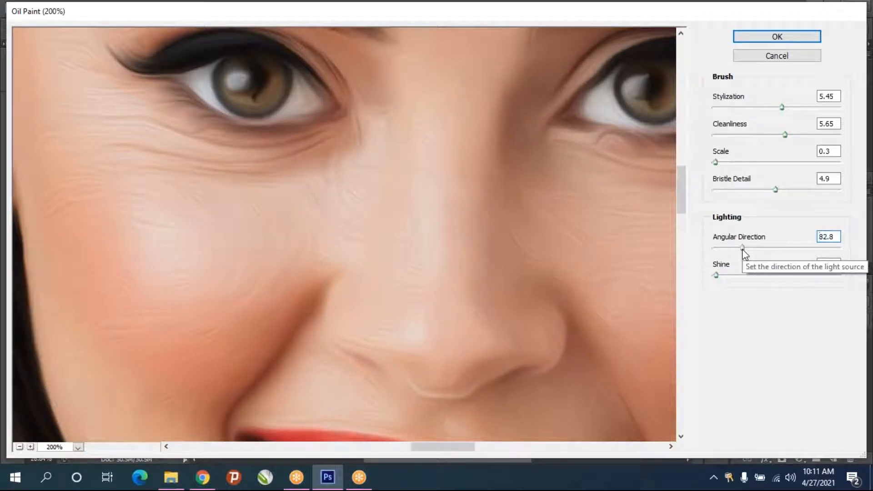
pyautogui.click(731, 251)
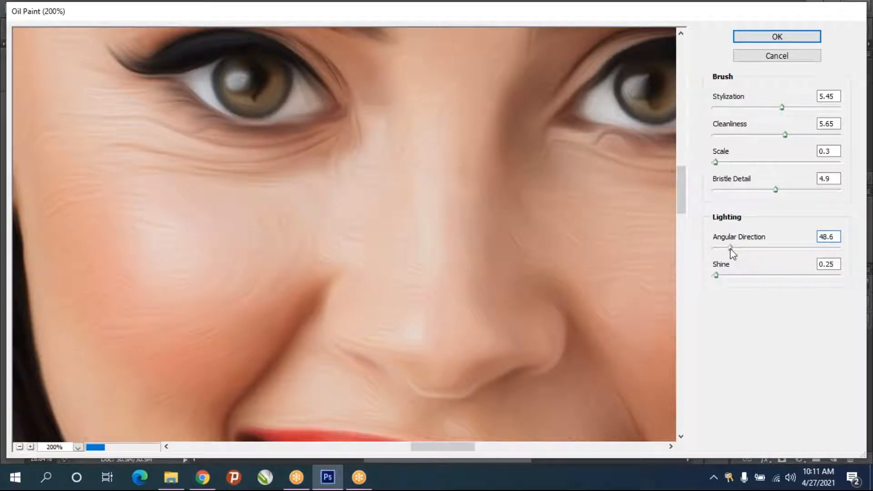
pyautogui.click(775, 38)
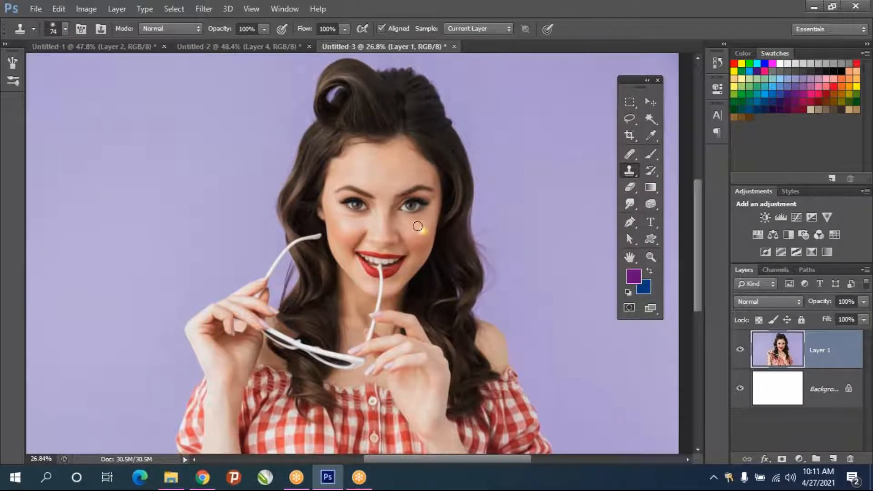
# Compare the woman's hair and forehead with and without the Oil Paint effect by repeatedly undoing and redoing the filter
pyautogui.scroll(5, 291, 150)
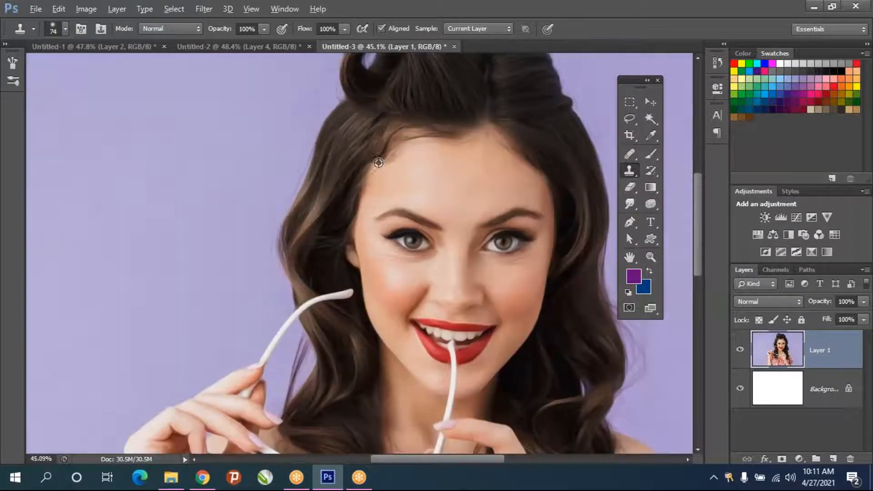
pyautogui.scroll(4, 379, 161)
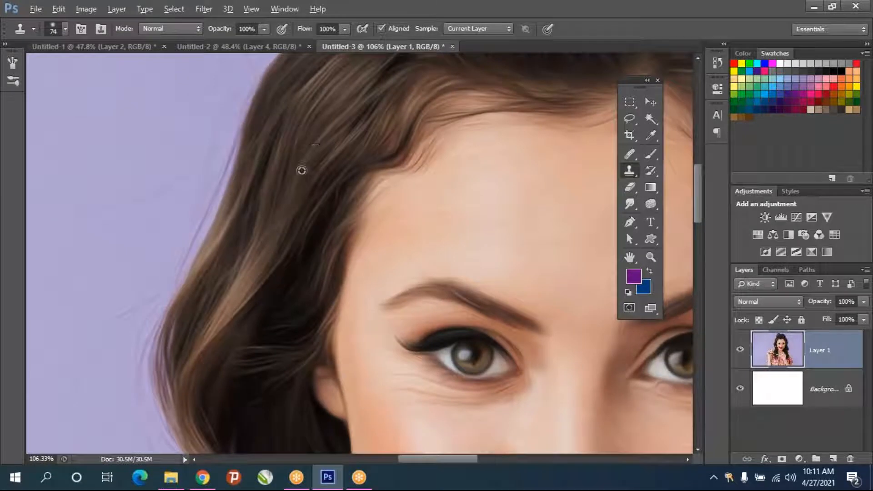
pyautogui.scroll(5, 322, 163)
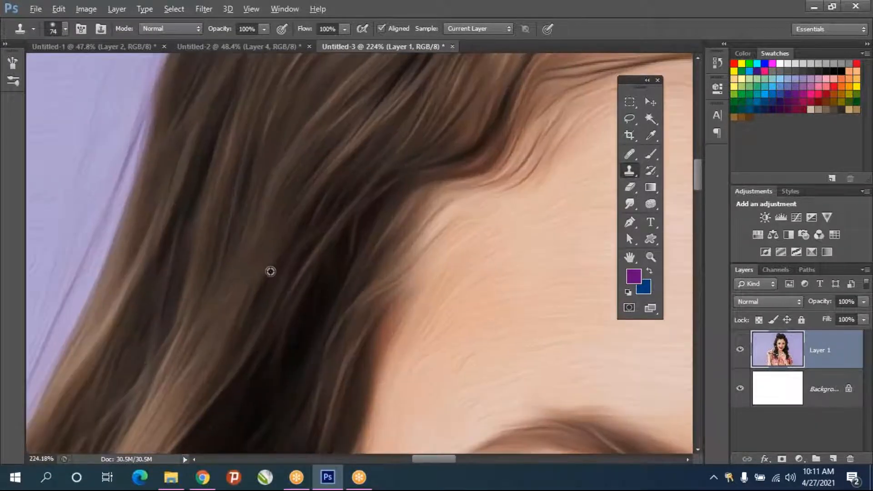
pyautogui.scroll(-2, 298, 246)
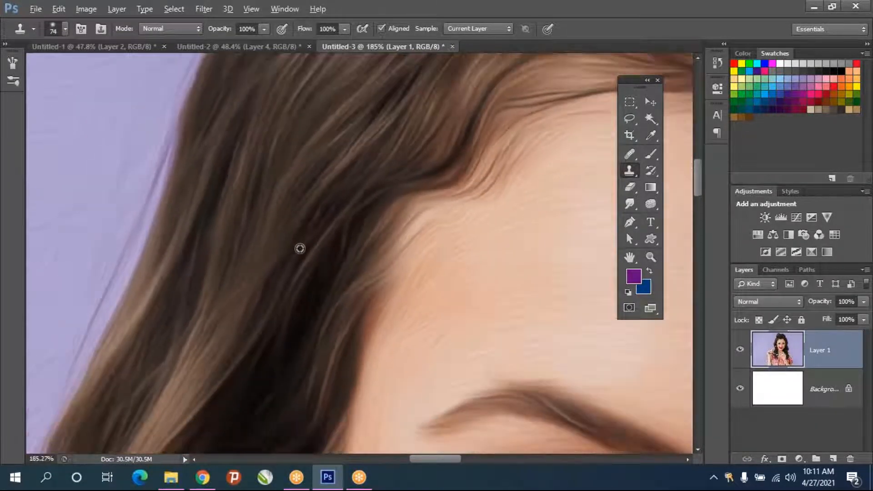
pyautogui.keyDown('alt'); pyautogui.click(386, 168); pyautogui.keyUp('alt')
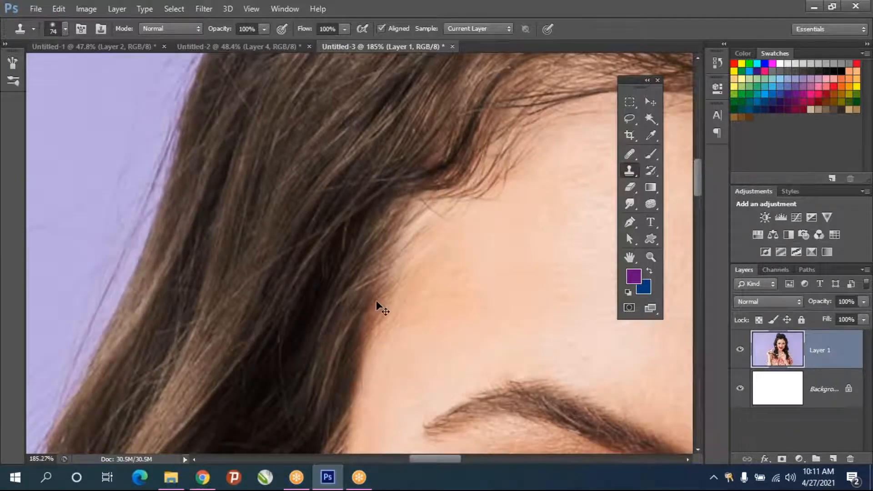
pyautogui.hotkey('ctrl', 'z')
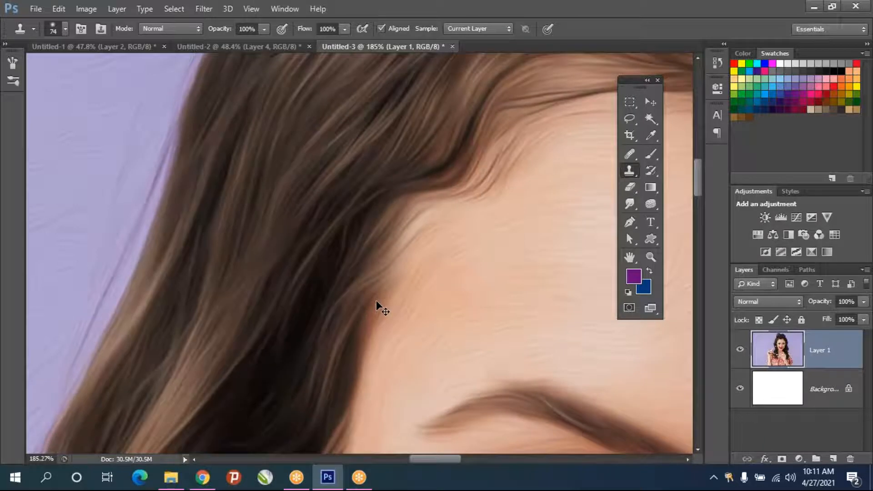
pyautogui.hotkey('ctrl', 'z')
pyautogui.hotkey('ctrl', 'z')
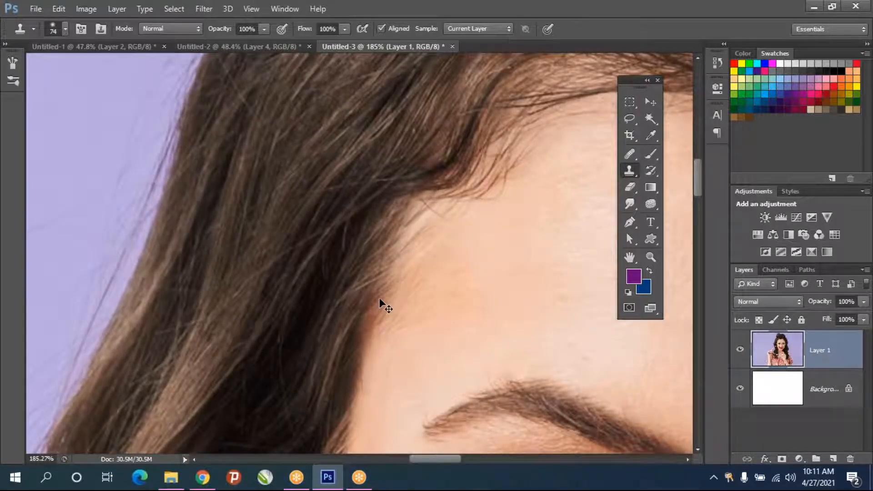
pyautogui.hotkey('ctrl', 'z')
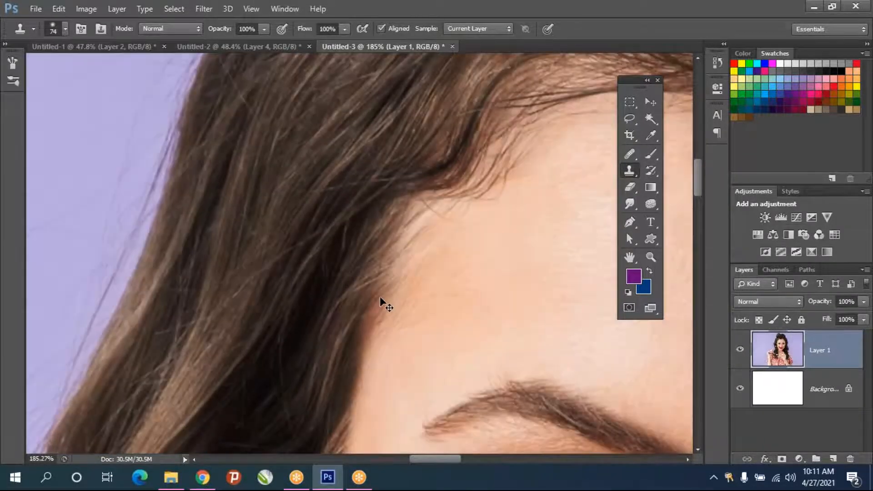
pyautogui.hotkey('ctrl', 'z')
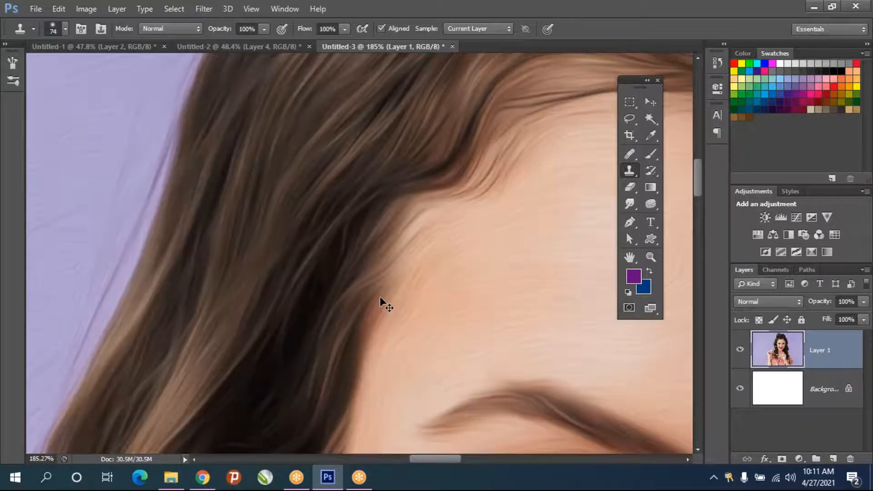
pyautogui.hotkey('ctrl', 'z')
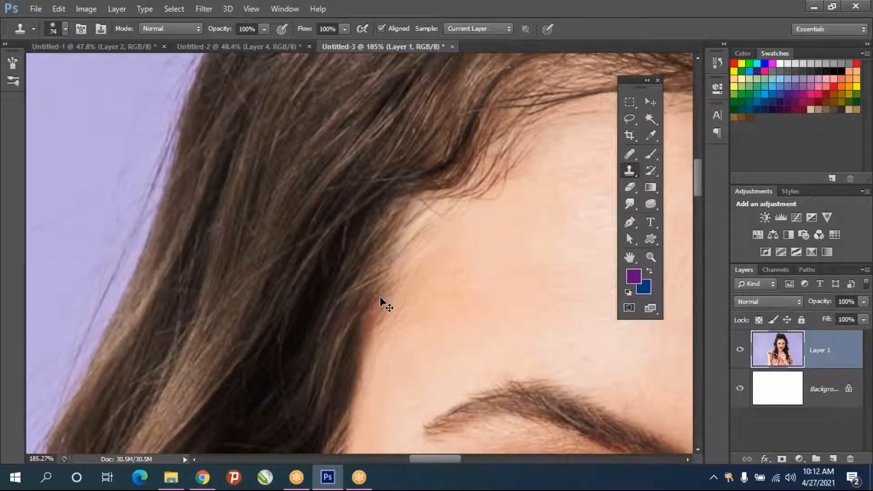
pyautogui.hotkey('ctrl', 'z')
pyautogui.hotkey('ctrl', 'z')
pyautogui.hotkey('ctrl', 'z')
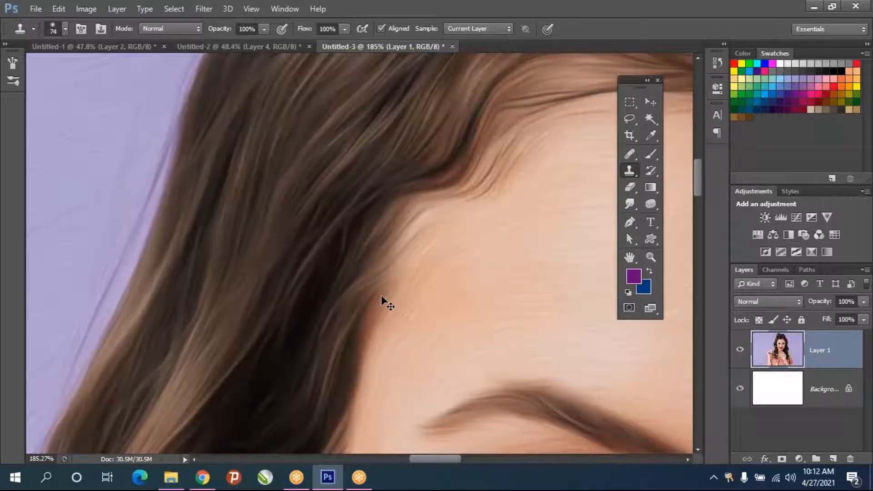
# Inspect the painted hair and skin texture around the woman's shoulder, and switch to the Move tool
pyautogui.keyDown('alt'); pyautogui.click(448, 272); pyautogui.keyUp('alt')
pyautogui.scroll(-8, 432, 294)
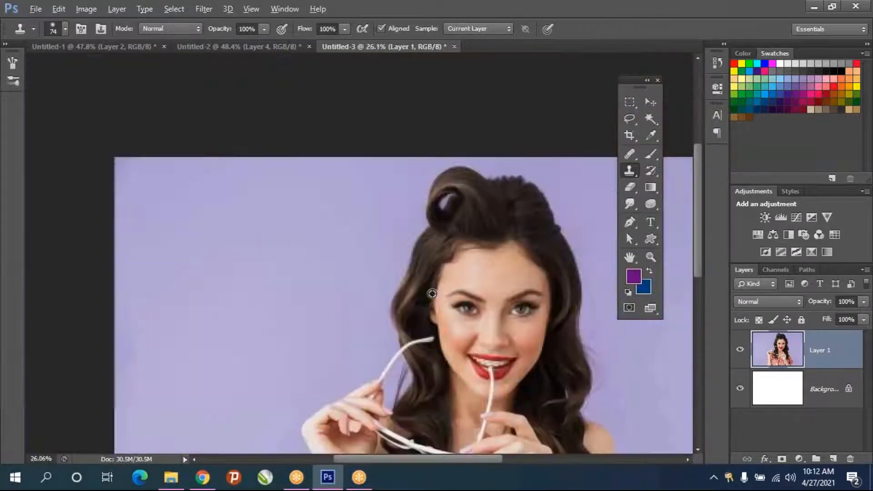
pyautogui.scroll(-3, 538, 371)
pyautogui.scroll(3, 538, 370)
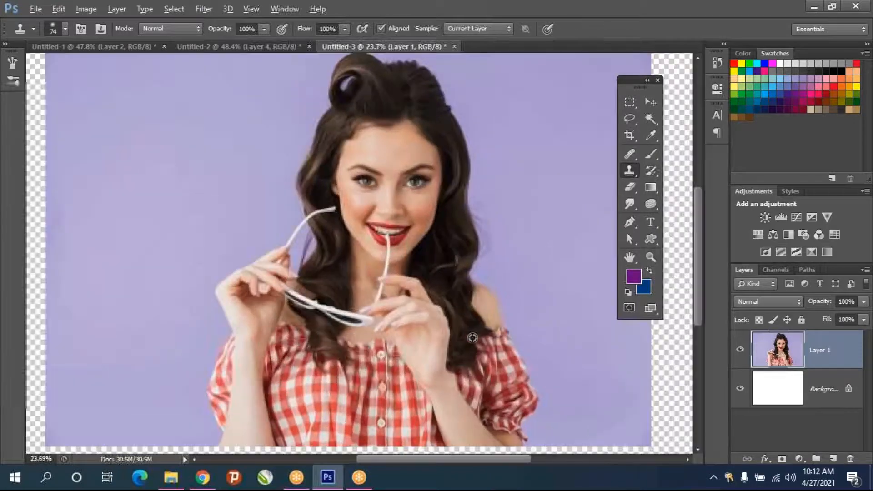
pyautogui.scroll(7, 472, 338)
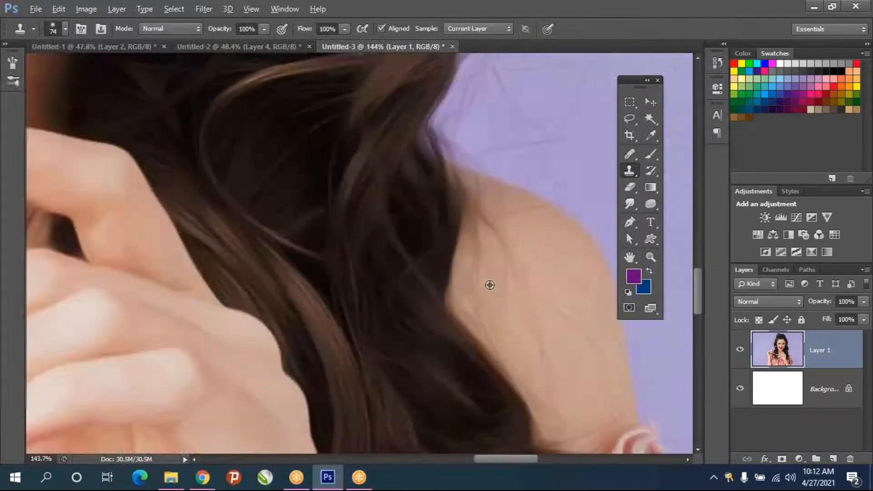
pyautogui.scroll(1, 490, 285)
pyautogui.moveTo(351, 201)
pyautogui.mouseDown()
pyautogui.moveTo(340, 143)
pyautogui.moveTo(321, 234)
pyautogui.moveTo(342, 204)
pyautogui.moveTo(312, 189)
pyautogui.moveTo(411, 191)
pyautogui.moveTo(557, 169)
pyautogui.moveTo(677, 104)
pyautogui.mouseUp()
pyautogui.click(651, 102)
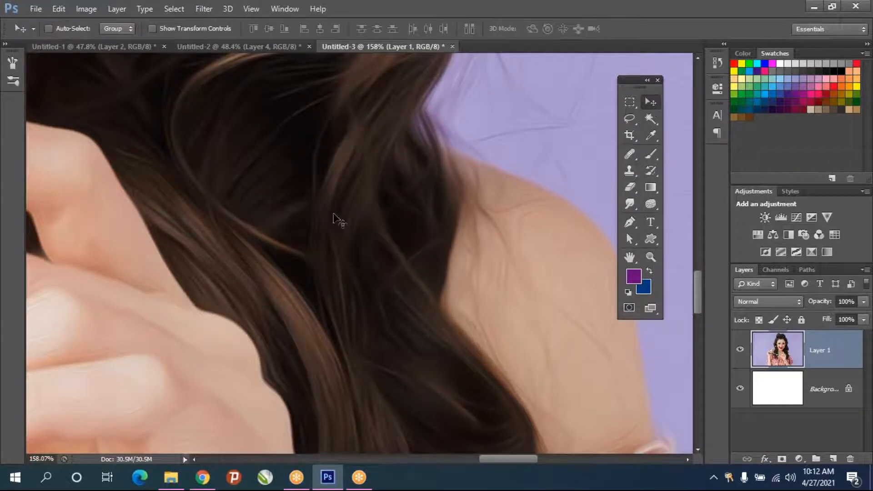
# Examine the oil paint strokes on the woman's lips and teeth at high magnification
pyautogui.scroll(-8, 296, 289)
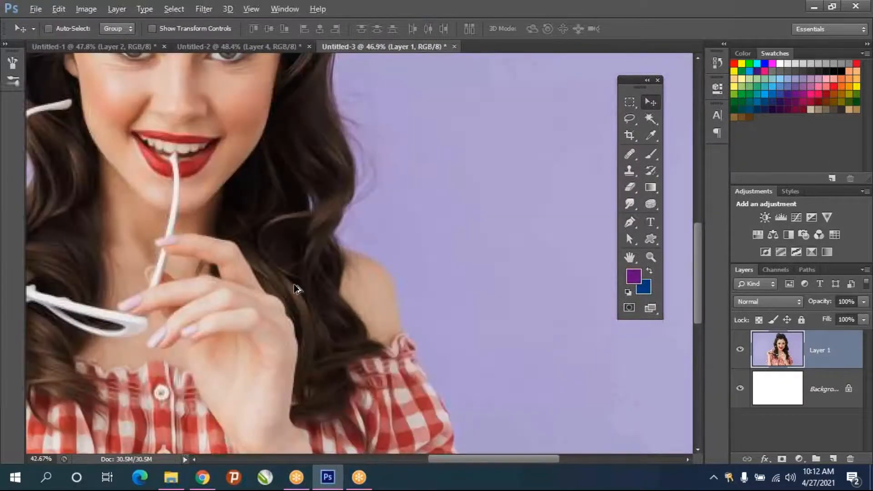
pyautogui.scroll(6, 251, 182)
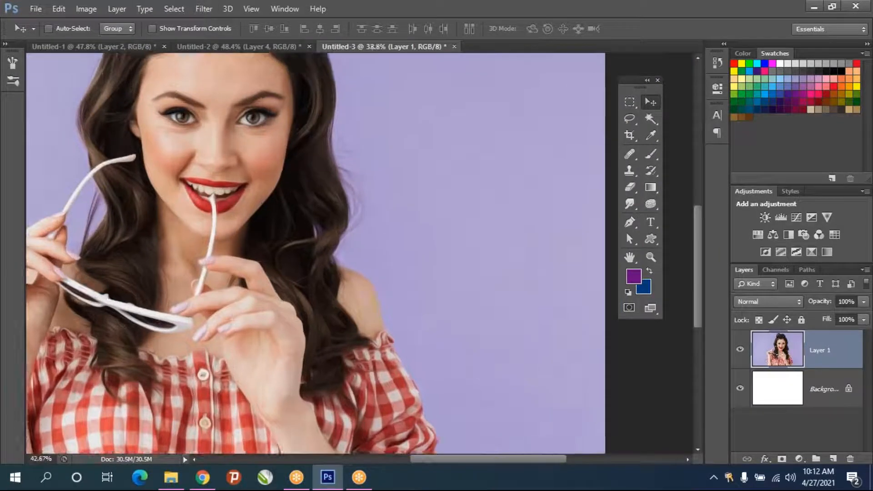
pyautogui.scroll(3, 251, 182)
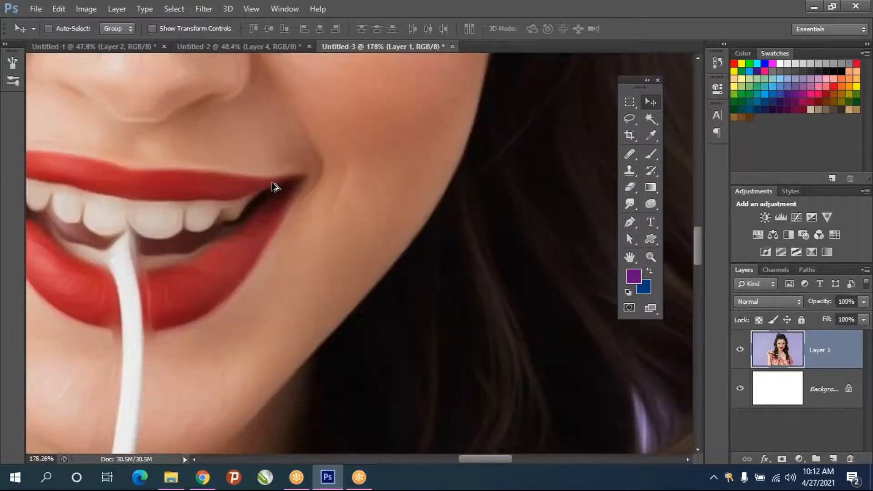
pyautogui.scroll(4, 160, 218)
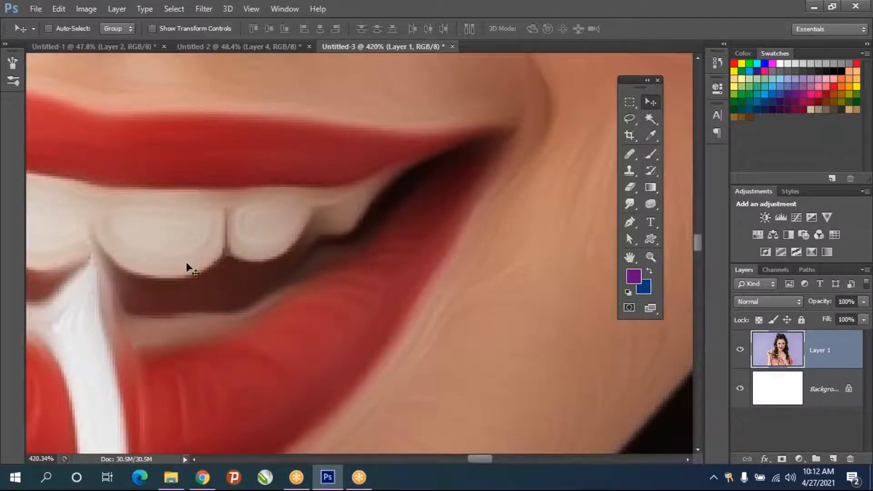
pyautogui.scroll(2, 141, 258)
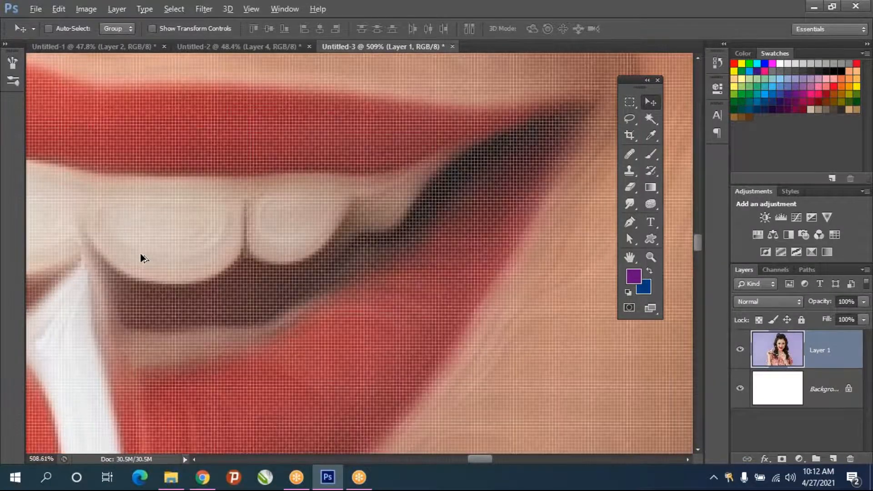
pyautogui.scroll(3, 225, 255)
pyautogui.scroll(-5, 225, 253)
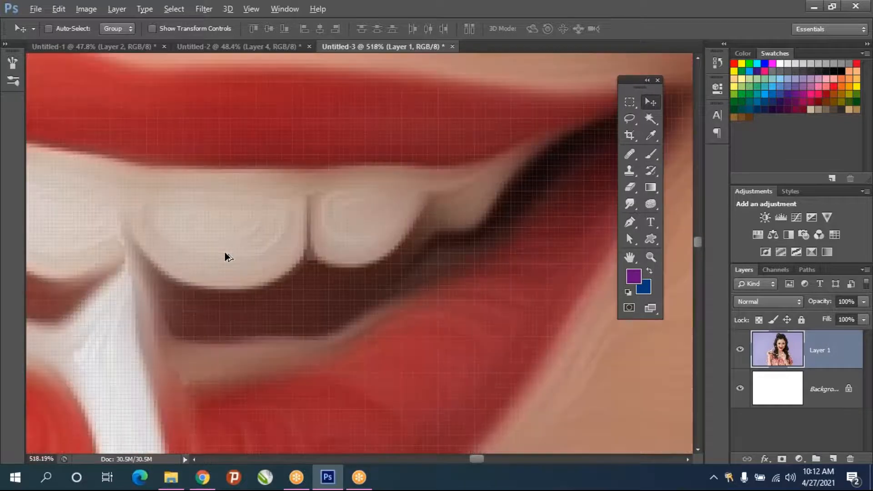
pyautogui.scroll(-9, 226, 256)
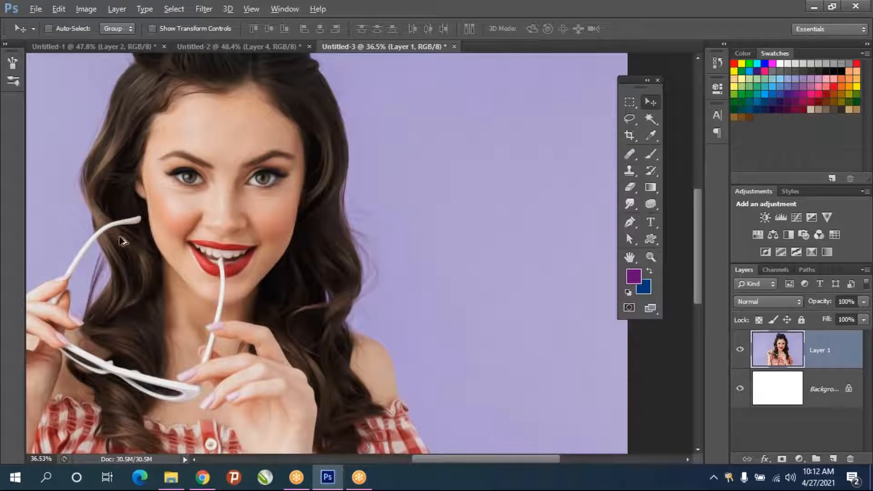
pyautogui.scroll(-2, 133, 275)
pyautogui.press('alt')
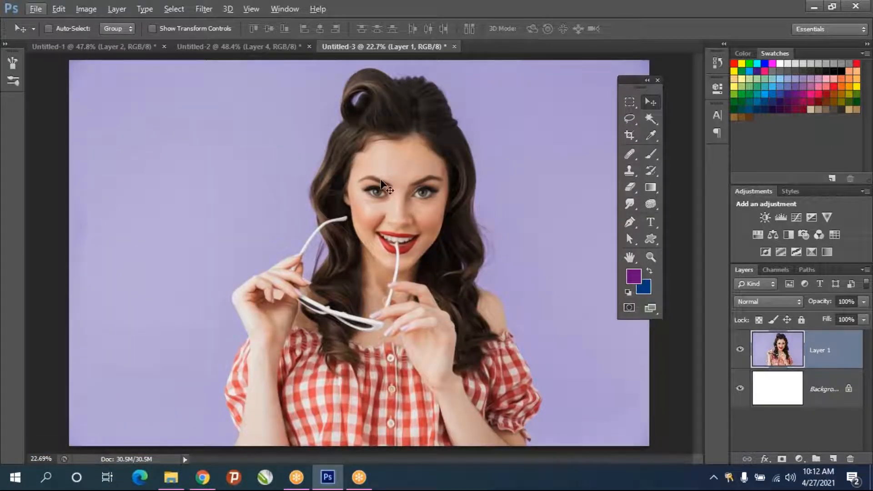
pyautogui.click(211, 9)
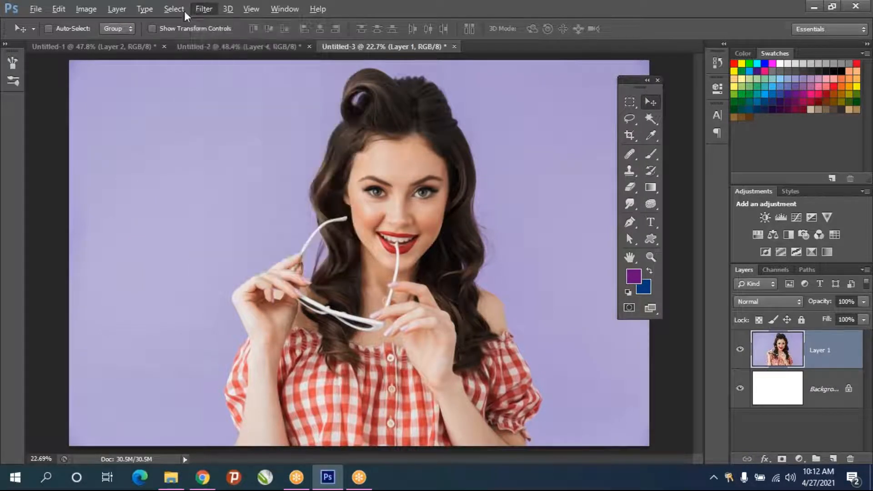
pyautogui.click(140, 76)
pyautogui.keyDown('alt'); pyautogui.scroll(3, 501, 184); pyautogui.keyUp('alt')
pyautogui.keyDown('alt'); pyautogui.scroll(2, 275, 130); pyautogui.keyUp('alt')
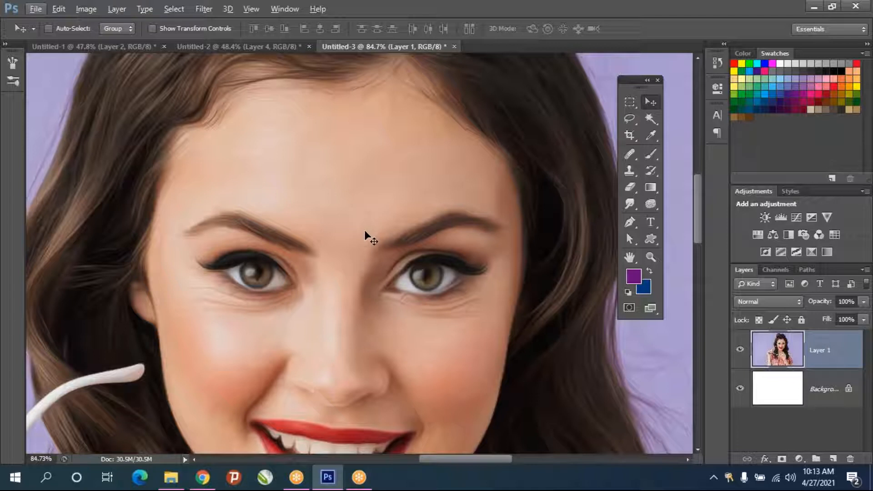
pyautogui.click(204, 10)
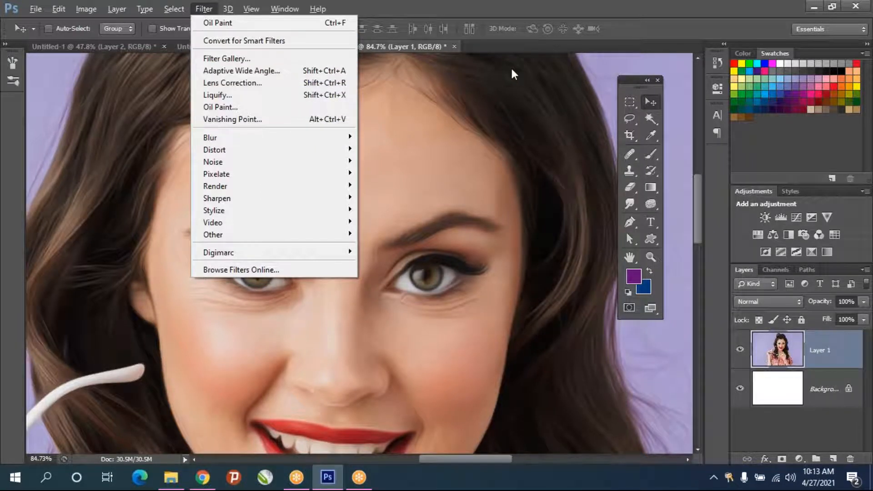
pyautogui.click(566, 93)
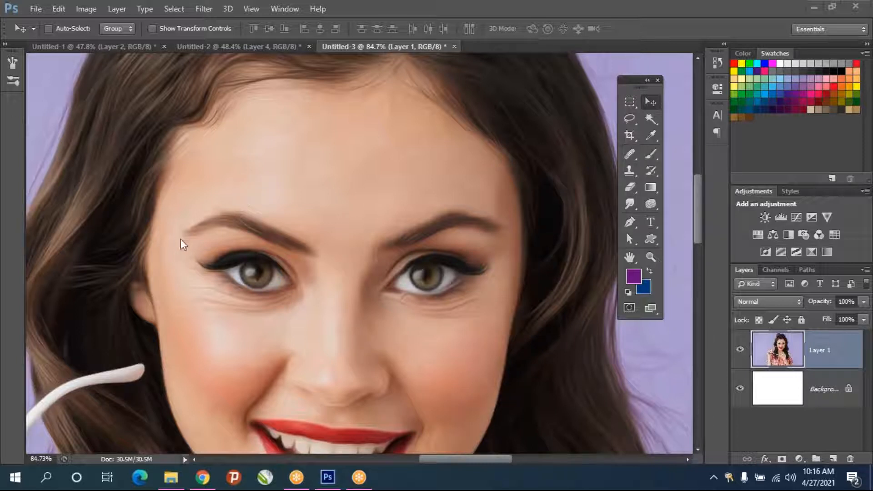
# Activate the Hand tool with the whole portrait of the woman in view
pyautogui.scroll(-6, 181, 239)
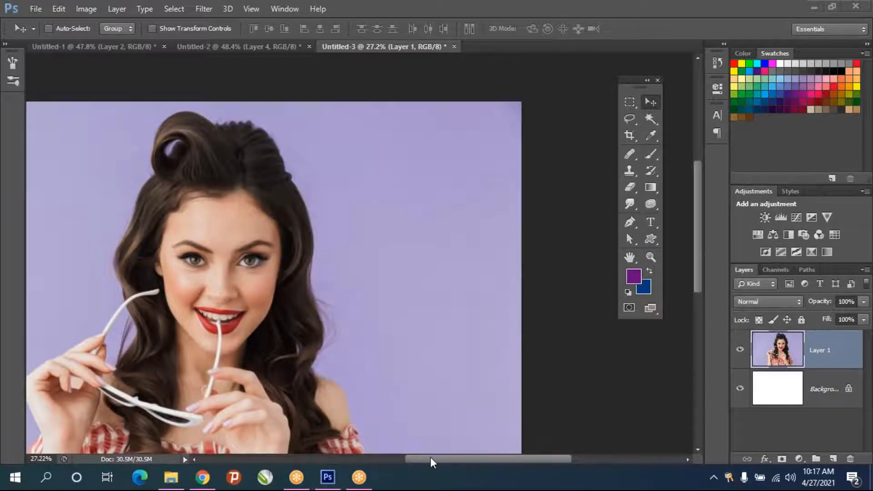
pyautogui.click(430, 457)
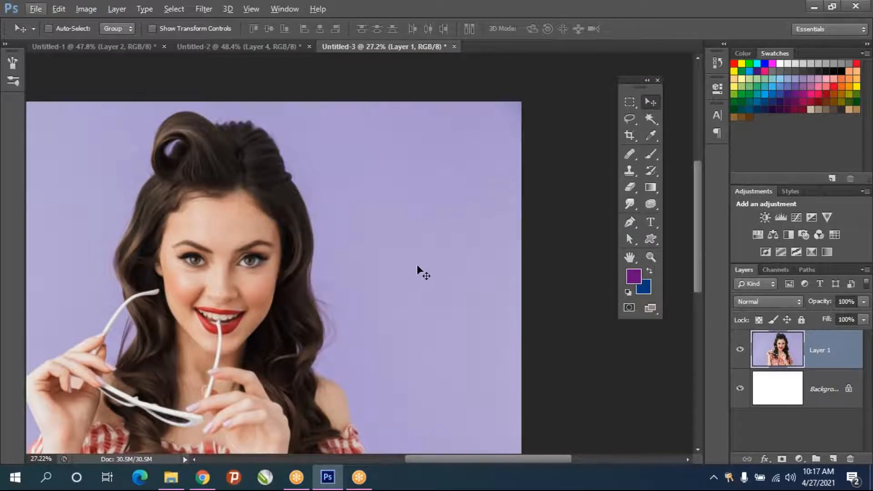
pyautogui.scroll(-2, 309, 268)
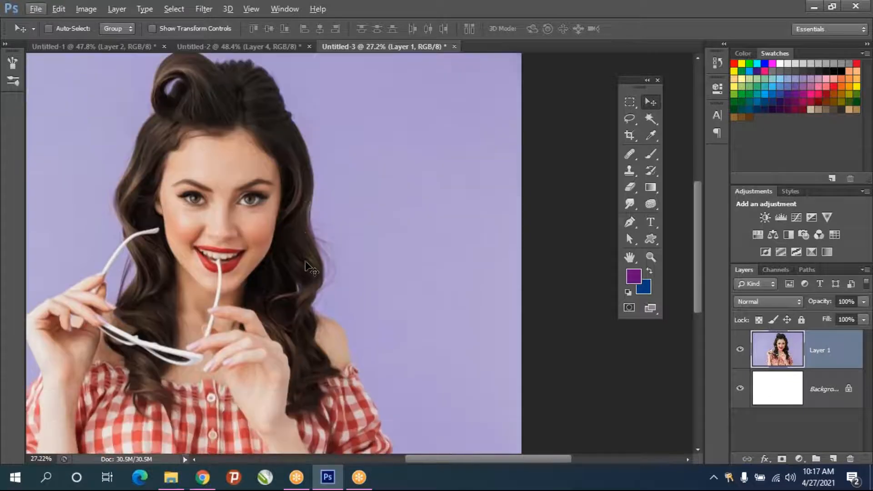
pyautogui.scroll(-1, 306, 262)
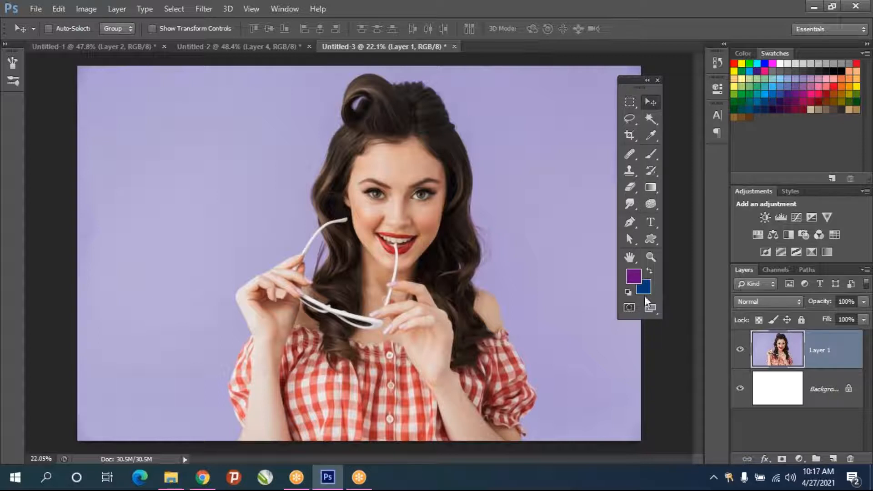
pyautogui.click(631, 258)
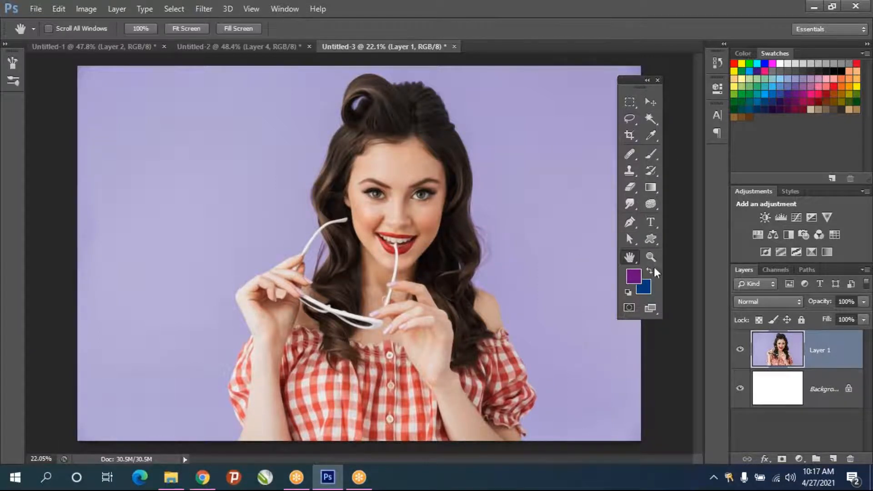
# Inspect the oil paint texture around the woman's eyes and nose at high magnification, and return to a wider view
pyautogui.scroll(5, 484, 259)
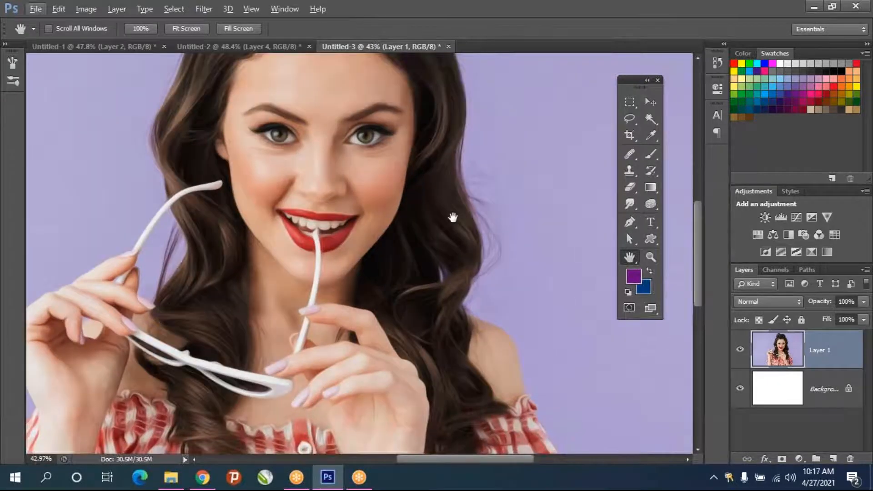
pyautogui.hscroll(3, 395, 310)
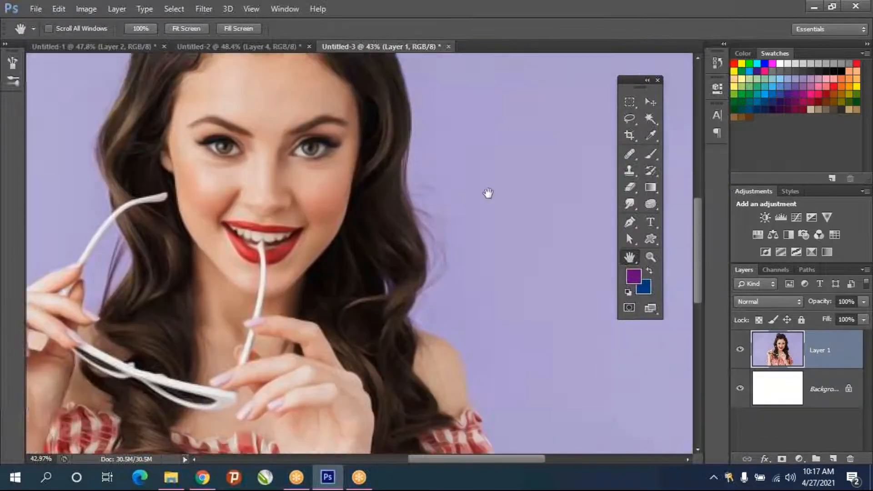
pyautogui.moveTo(488, 194); pyautogui.dragTo(586, 246)
pyautogui.click(651, 258)
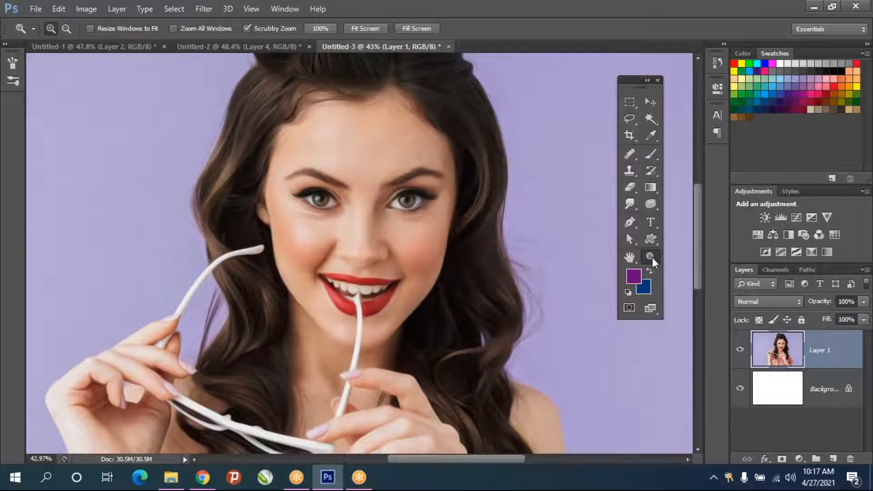
pyautogui.click(391, 212)
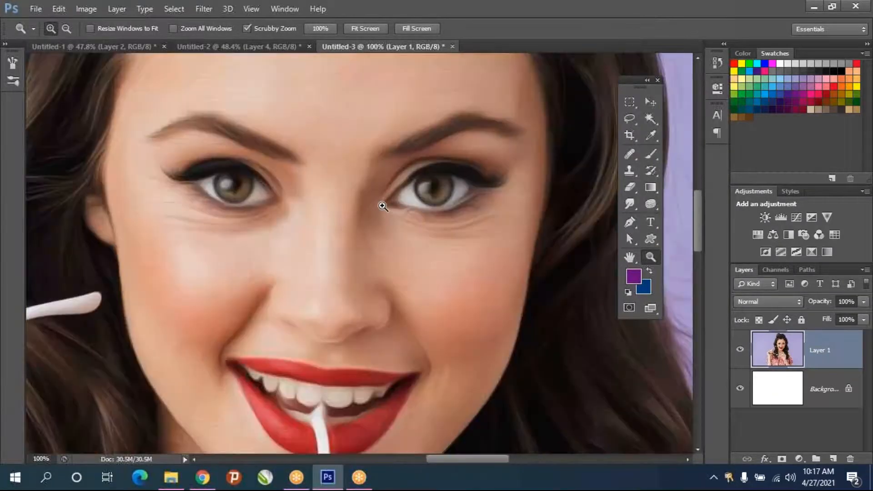
pyautogui.click(382, 206)
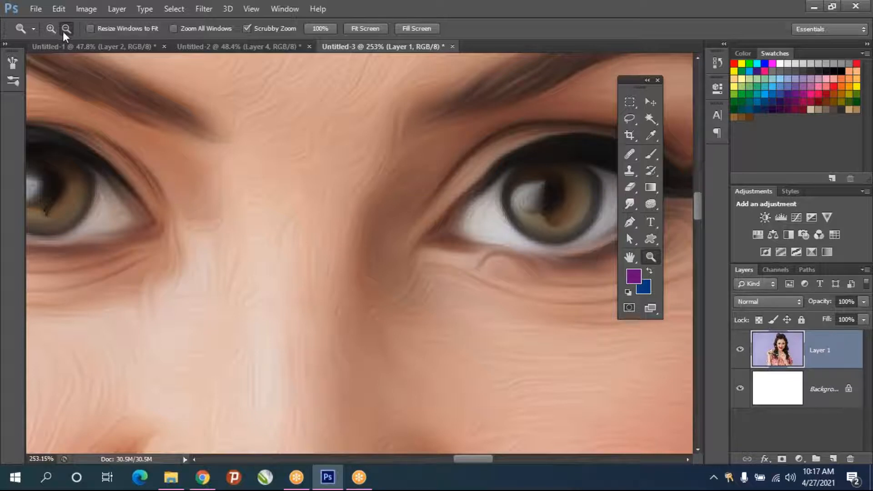
pyautogui.click(66, 28)
pyautogui.click(283, 183)
pyautogui.click(51, 28)
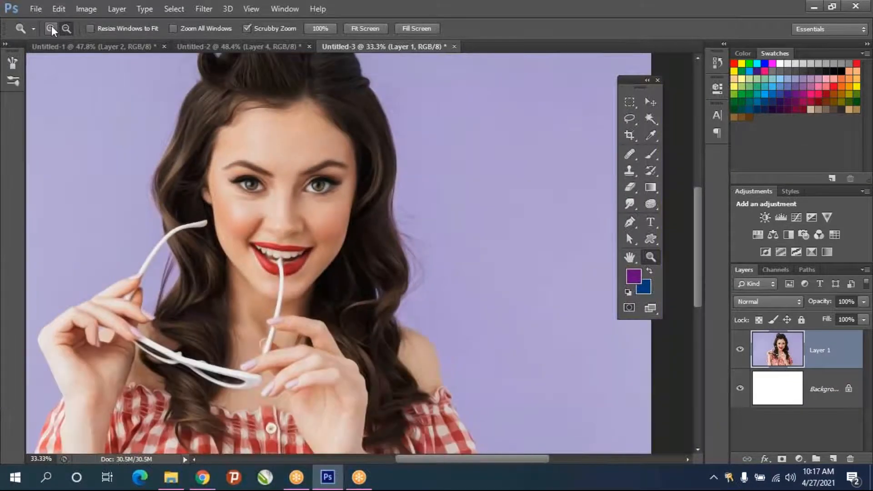
# Examine the painted strokes on the woman's forehead and eyebrow up close, and bring the whole portrait back into view
pyautogui.moveTo(214, 133); pyautogui.dragTo(363, 178)
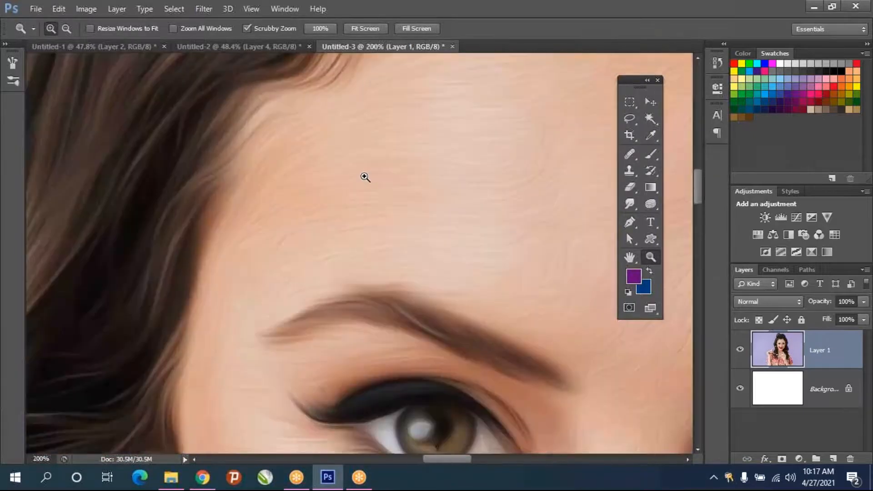
pyautogui.keyDown('alt'); pyautogui.click(364, 178); pyautogui.keyUp('alt')
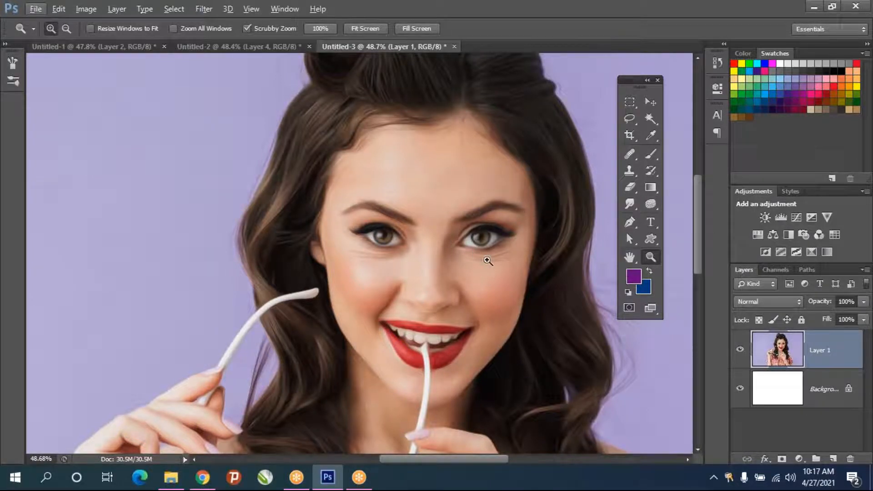
pyautogui.keyDown('alt'); pyautogui.click(422, 242); pyautogui.keyUp('alt')
pyautogui.keyDown('alt'); pyautogui.click(422, 243); pyautogui.keyUp('alt')
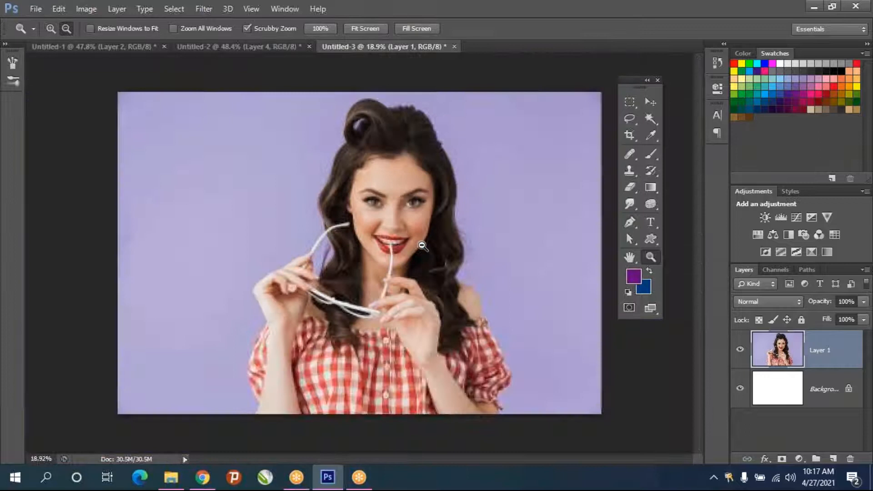
# Draw a purple rectangle about 863 × 825 px and a purple ellipse about 1042 × 1068 px on either side of the woman's head
pyautogui.moveTo(652, 242); pyautogui.dragTo(700, 239)
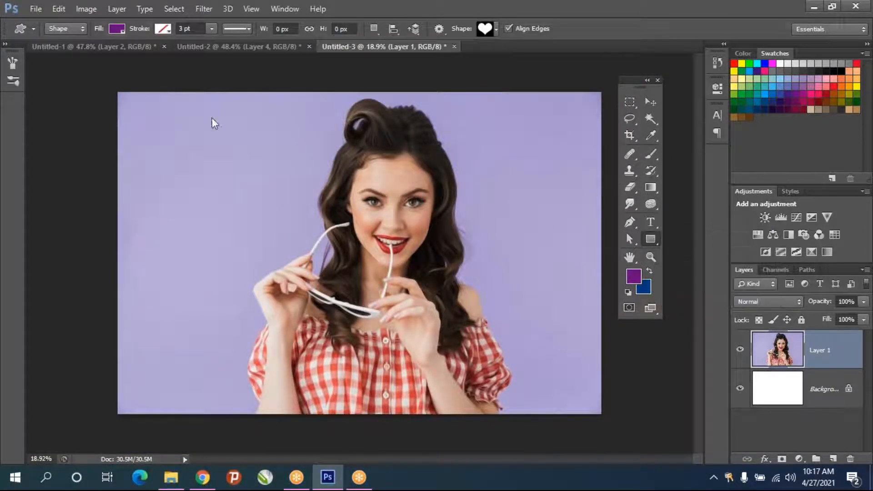
pyautogui.moveTo(159, 112); pyautogui.dragTo(263, 211)
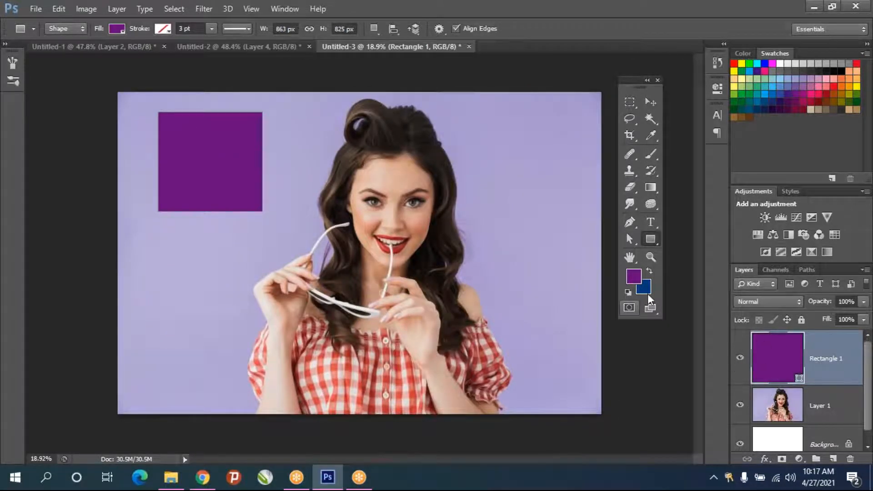
pyautogui.rightClick(652, 242)
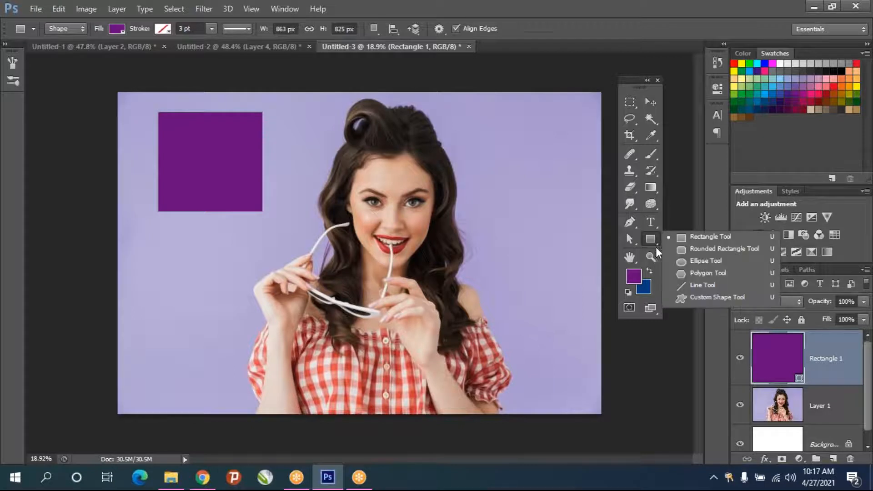
pyautogui.click(694, 260)
pyautogui.moveTo(460, 119); pyautogui.dragTo(583, 243)
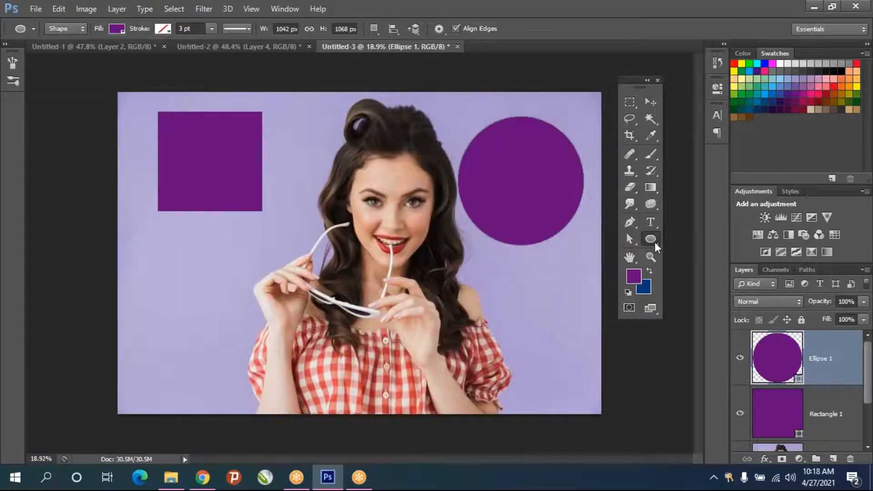
# Draw a five-sided polygon about 2018 × 1927 px and a ten-sided polygon about 2593 × 2674 px over the woman
pyautogui.rightClick(655, 242)
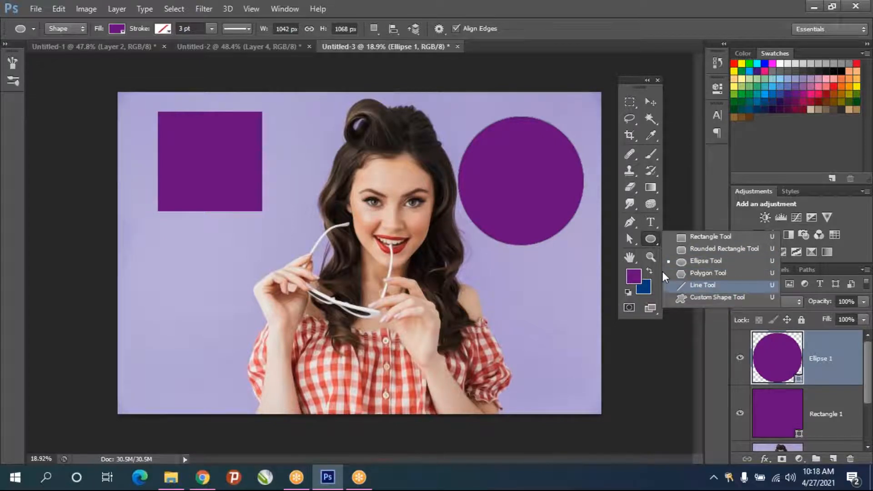
pyautogui.click(682, 273)
pyautogui.moveTo(321, 223); pyautogui.dragTo(393, 322)
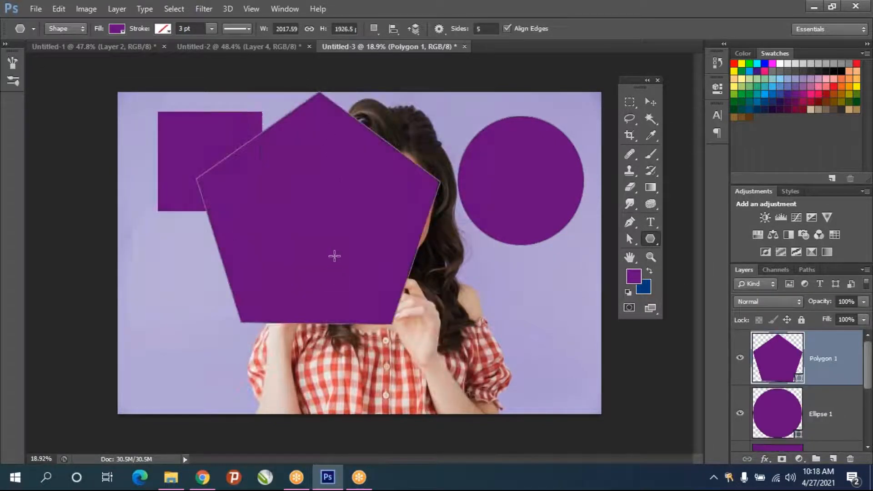
pyautogui.click(486, 30)
pyautogui.write('10')
pyautogui.press('Return')
pyautogui.moveTo(293, 211); pyautogui.dragTo(384, 324)
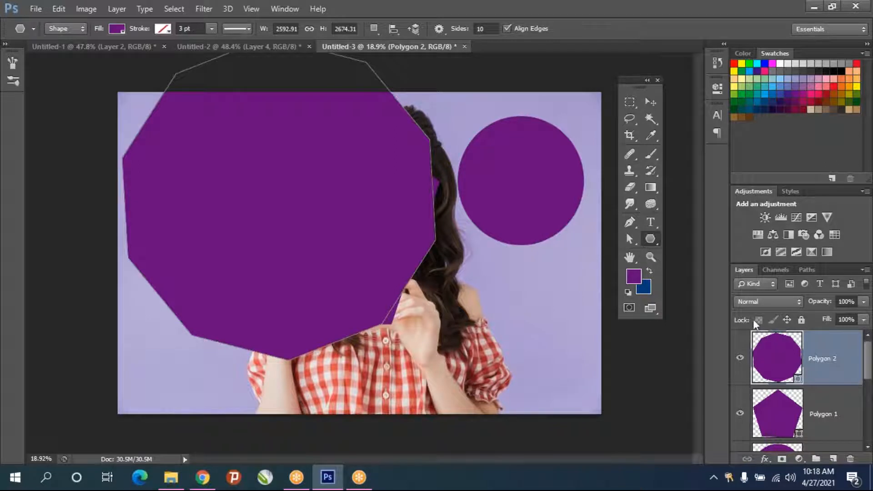
# Delete the polygon, ellipse and rectangle shape layers above the portrait
pyautogui.press('Delete')
pyautogui.press('Delete')
pyautogui.press('Delete')
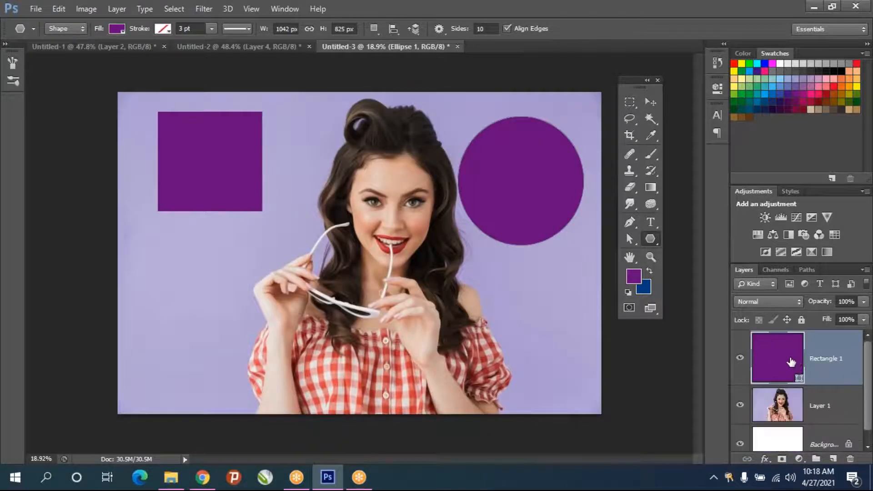
# Draw two crossing diagonal lines of 1 px weight on the background beside the woman, about 746 × 1374 px and 645 × 873 px
pyautogui.click(652, 244)
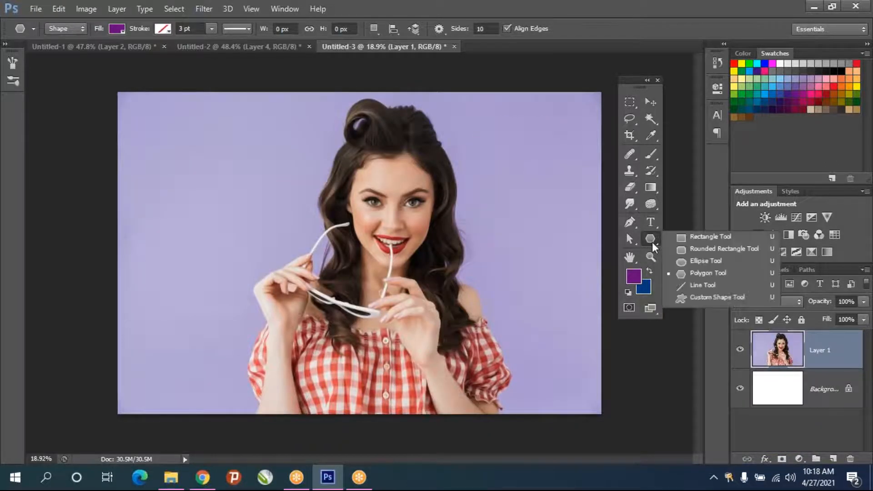
pyautogui.click(703, 285)
pyautogui.moveTo(277, 132); pyautogui.dragTo(188, 296)
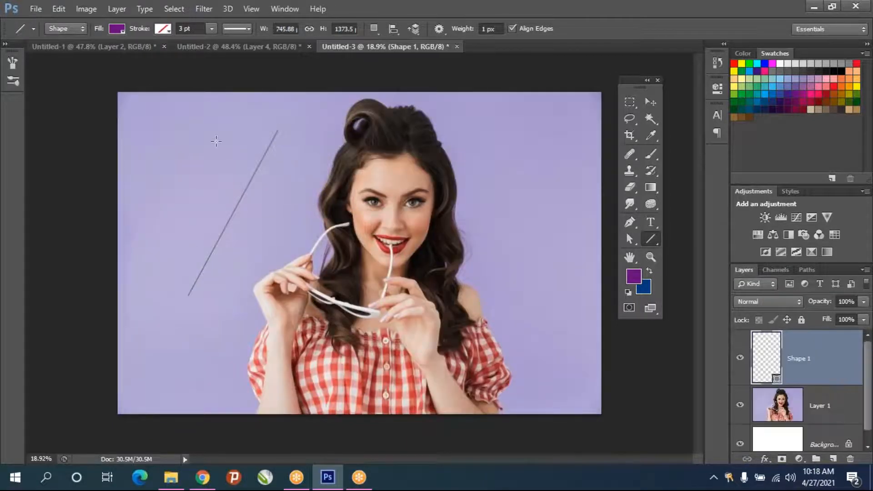
pyautogui.moveTo(216, 141); pyautogui.dragTo(295, 247)
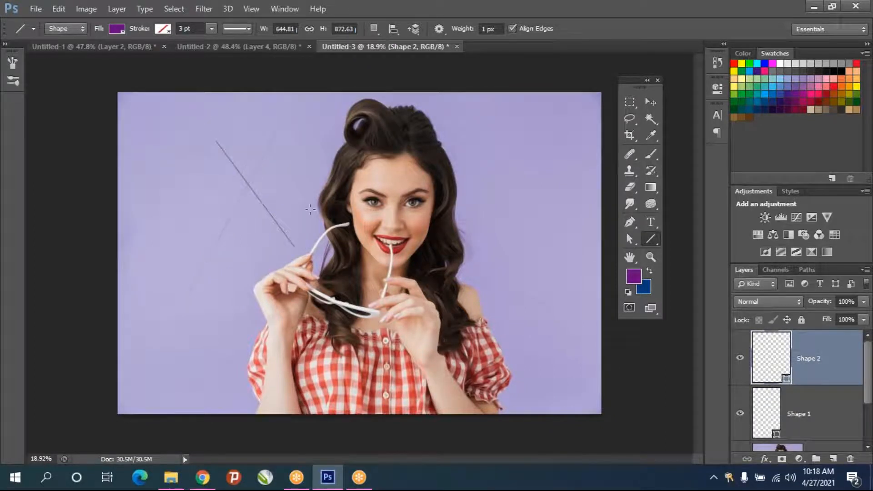
# Draw a purple rectangle about 810 × 845 px over the diagonal lines beside the woman, keeping the Rectangle tool active
pyautogui.rightClick(651, 237)
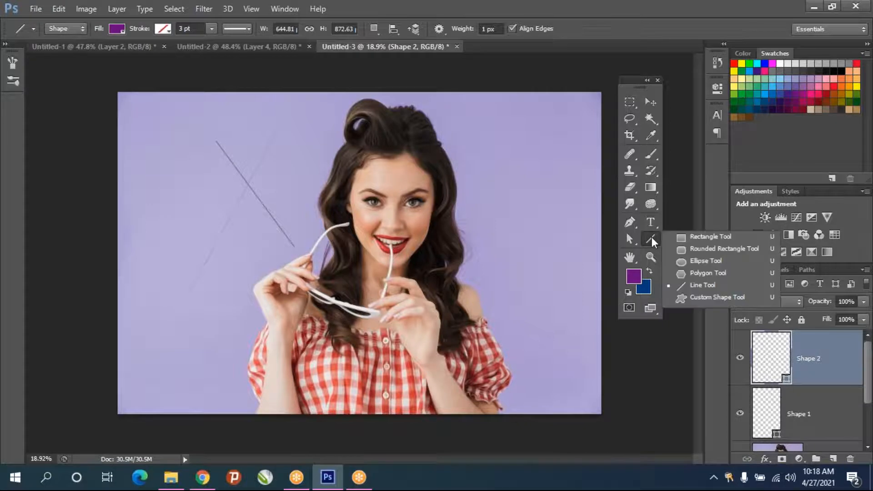
pyautogui.click(685, 237)
pyautogui.moveTo(182, 145); pyautogui.dragTo(281, 247)
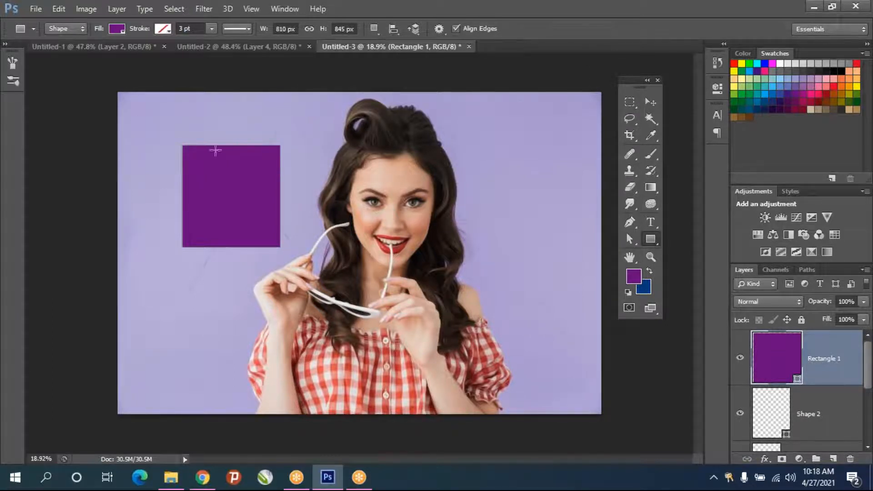
pyautogui.rightClick(654, 239)
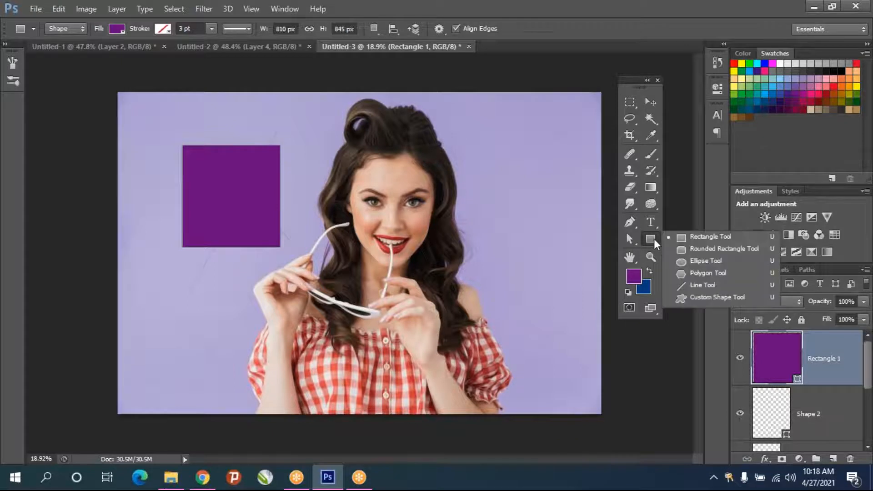
pyautogui.click(690, 237)
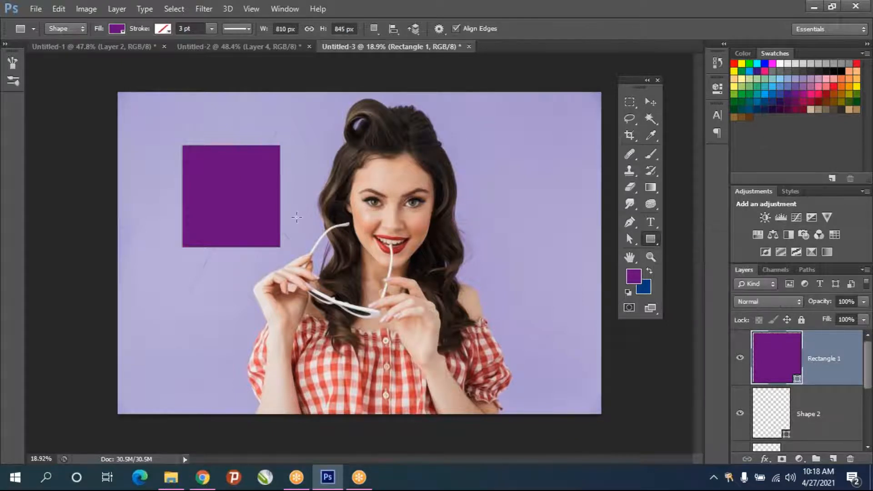
# Give the purple rectangle a yellow stroke with a width of 26.33 pt
pyautogui.click(169, 27)
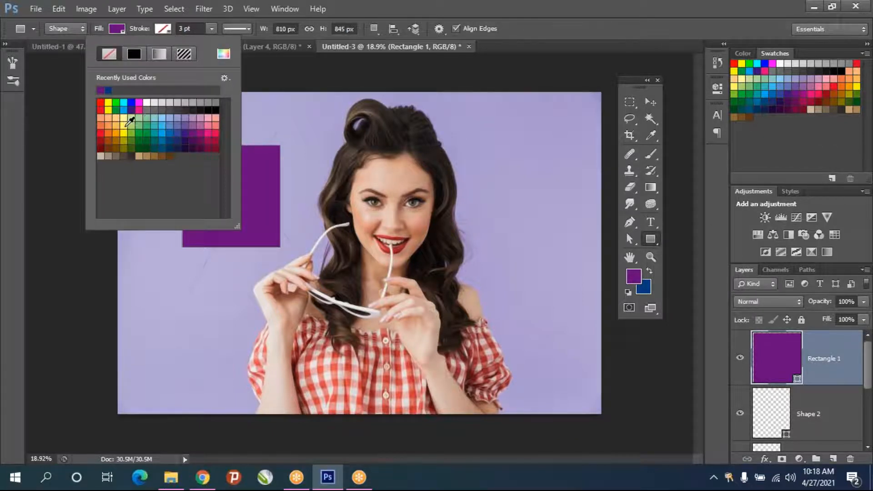
pyautogui.click(108, 110)
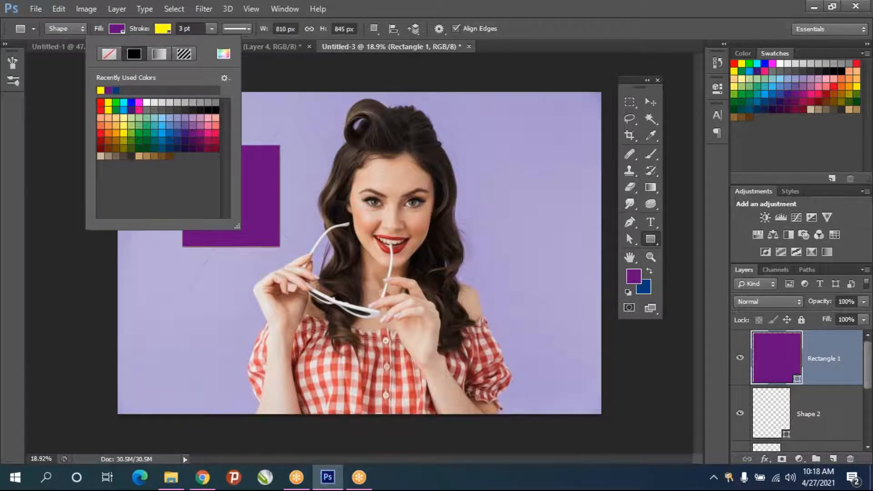
pyautogui.click(207, 30)
pyautogui.click(211, 28)
pyautogui.moveTo(207, 42); pyautogui.dragTo(237, 50)
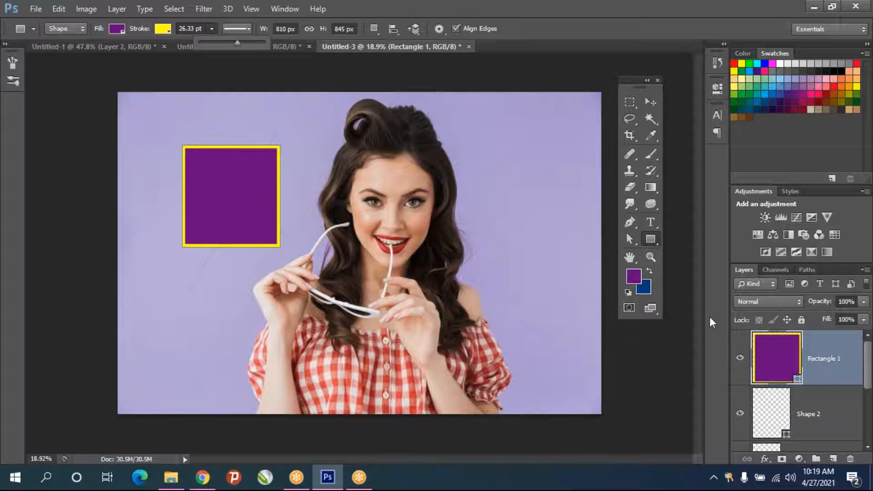
# Draw a fleur-de-lis custom shape about 948 × 882 px over the woman's chin and hands
pyautogui.rightClick(655, 240)
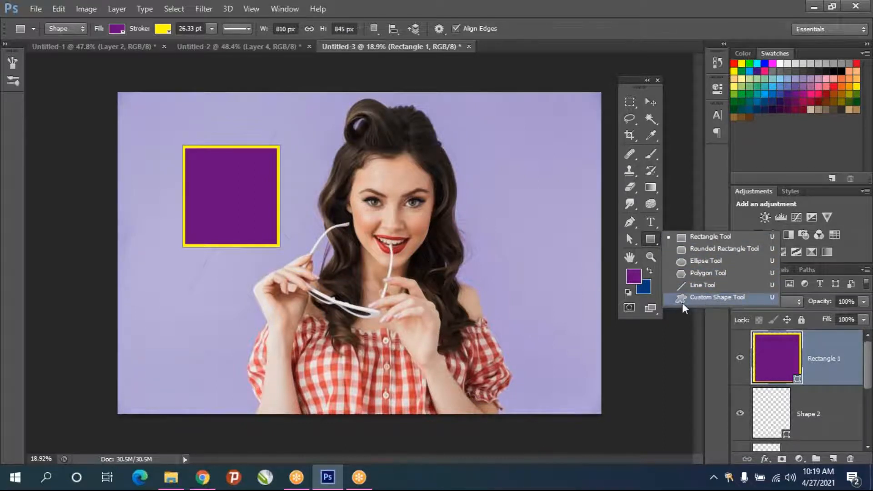
pyautogui.click(710, 301)
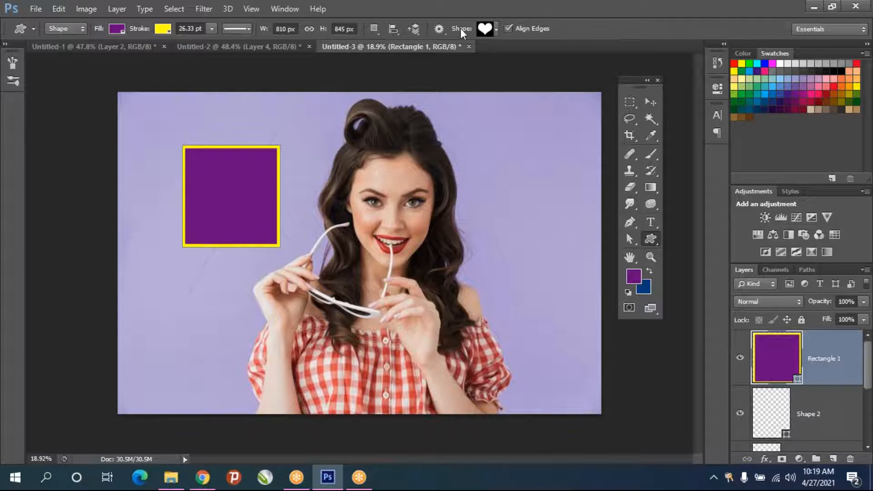
pyautogui.click(496, 28)
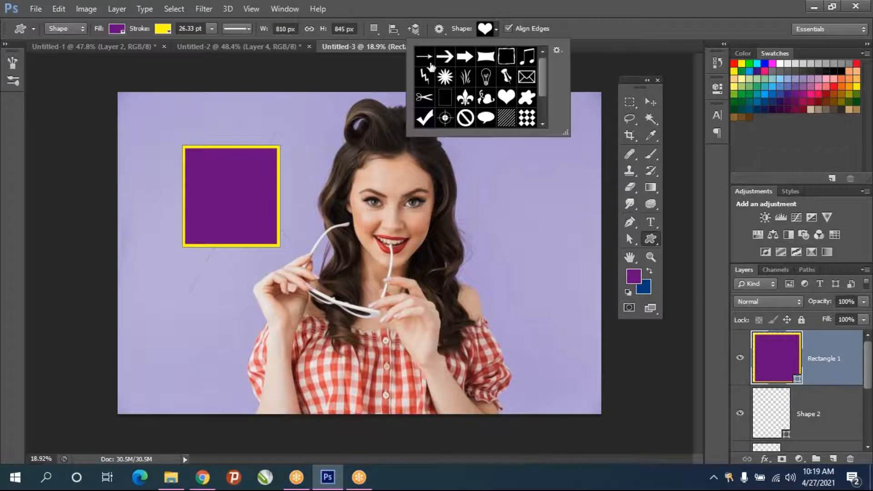
pyautogui.moveTo(566, 132); pyautogui.dragTo(603, 216)
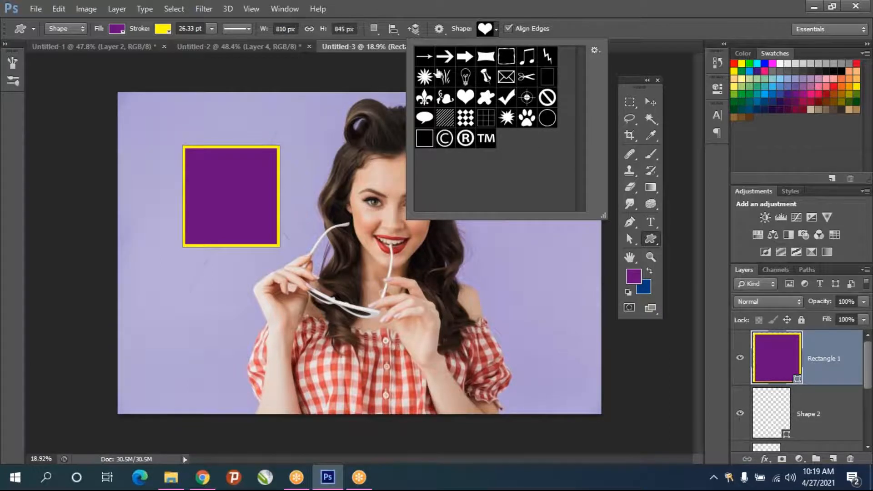
pyautogui.click(425, 102)
pyautogui.moveTo(289, 194)
pyautogui.mouseDown()
pyautogui.moveTo(385, 272)
pyautogui.moveTo(402, 300)
pyautogui.mouseUp()
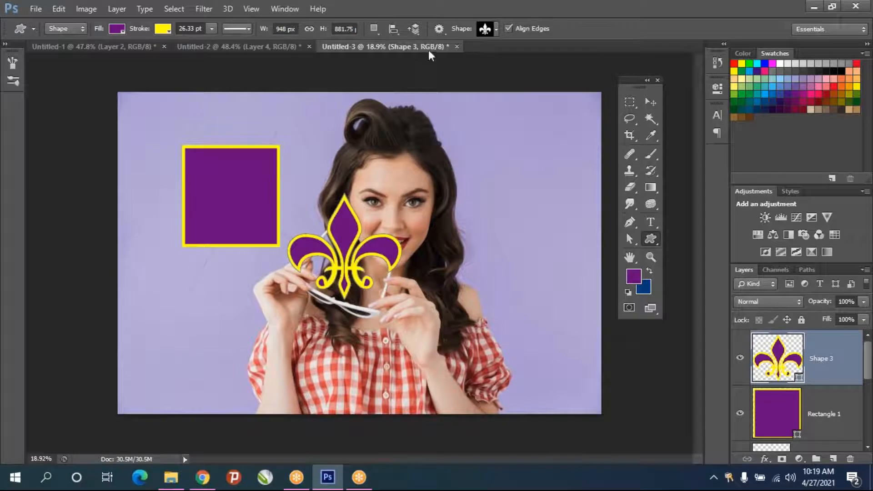
# Draw a heart custom shape about 762 × 729 px beside the woman's shoulder and change its fill to yellow
pyautogui.click(496, 29)
pyautogui.click(447, 96)
pyautogui.click(460, 271)
pyautogui.moveTo(460, 271); pyautogui.dragTo(551, 358)
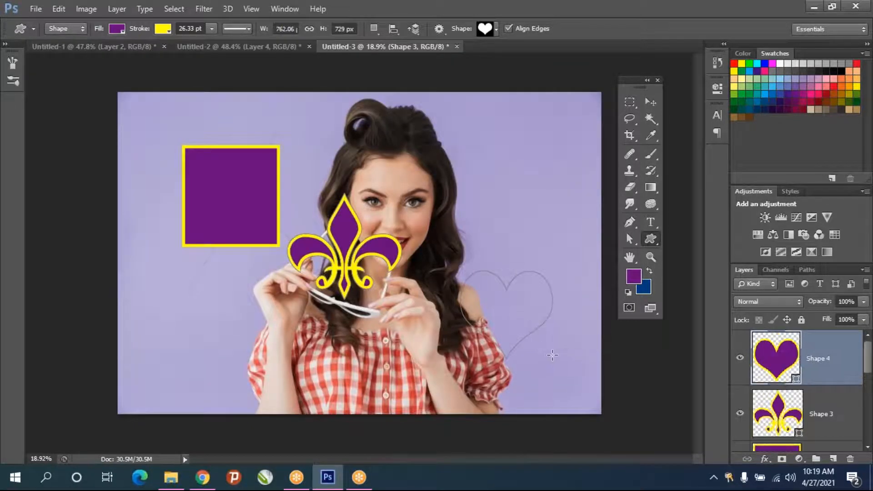
pyautogui.click(119, 29)
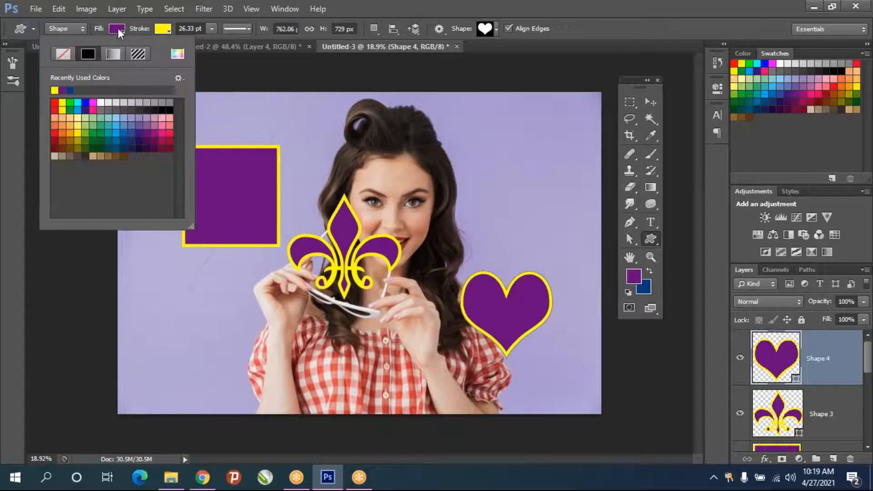
pyautogui.click(55, 90)
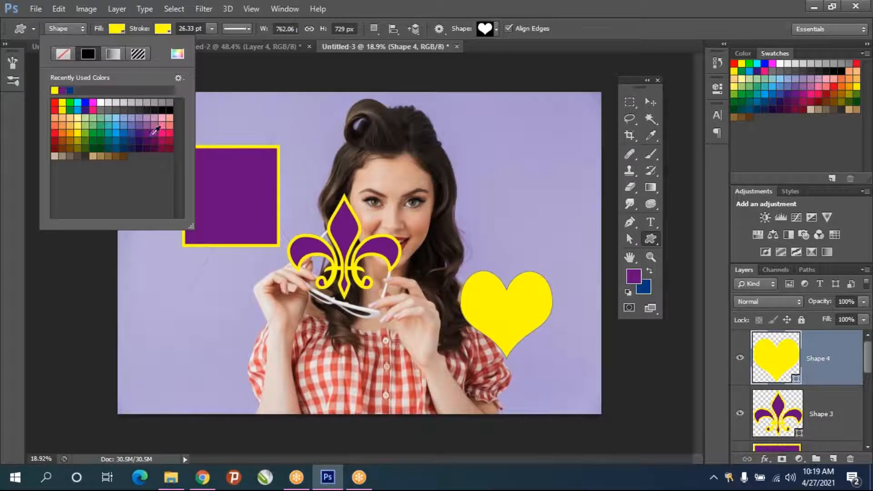
# Change the heart's fill to green, dark blue, bright blue and finally light green, keeping its yellow stroke
pyautogui.click(101, 121)
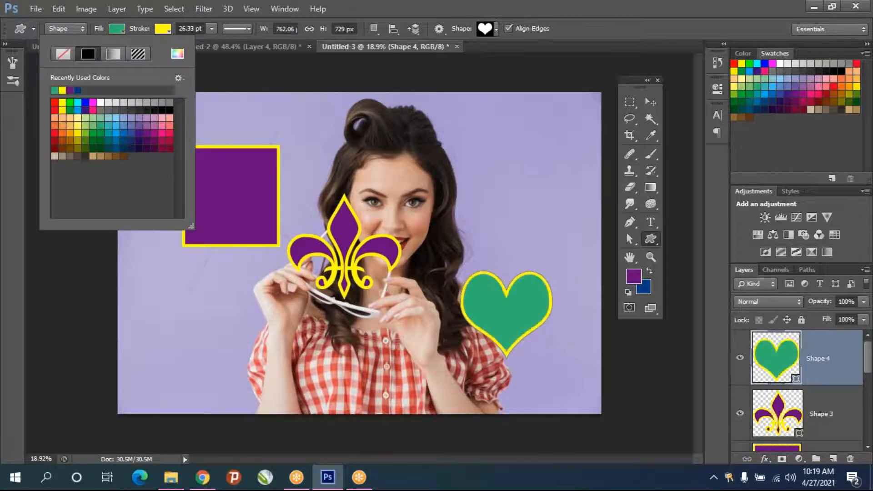
pyautogui.click(114, 126)
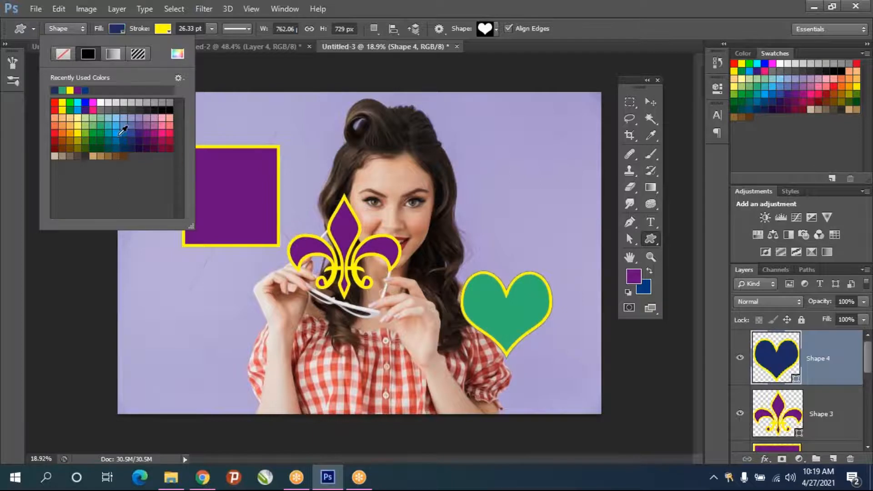
pyautogui.click(116, 133)
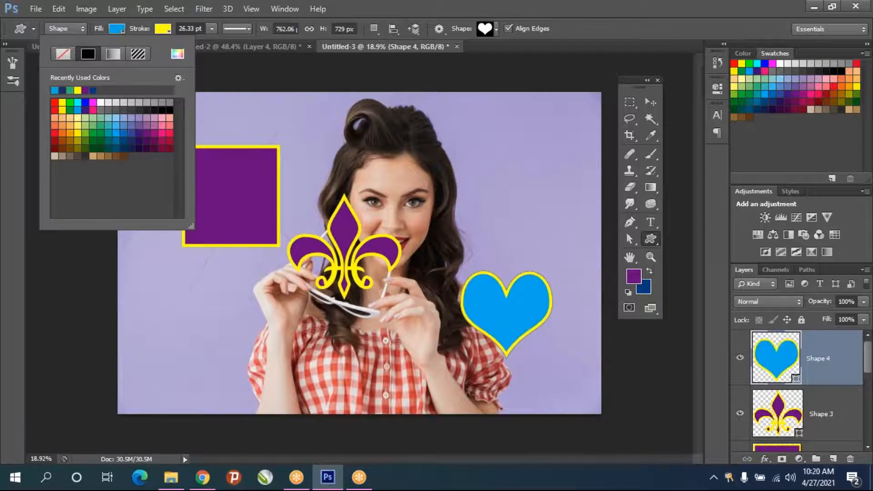
pyautogui.click(100, 117)
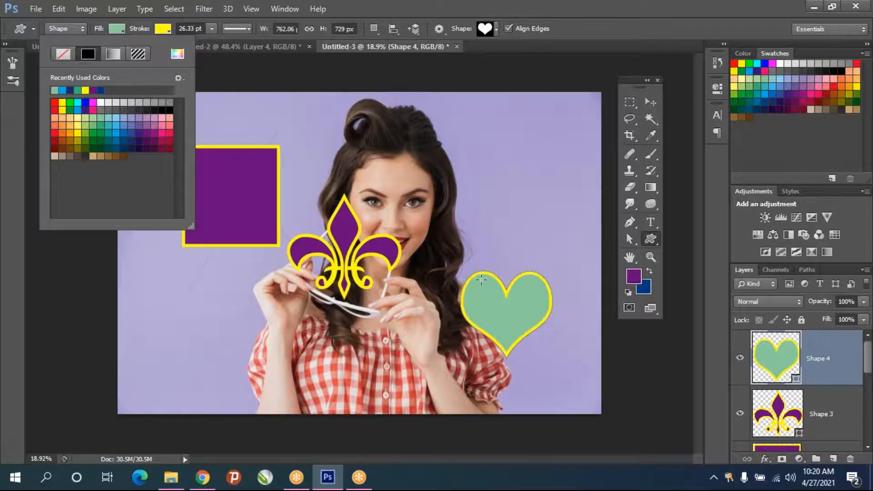
pyautogui.click(260, 64)
pyautogui.click(259, 64)
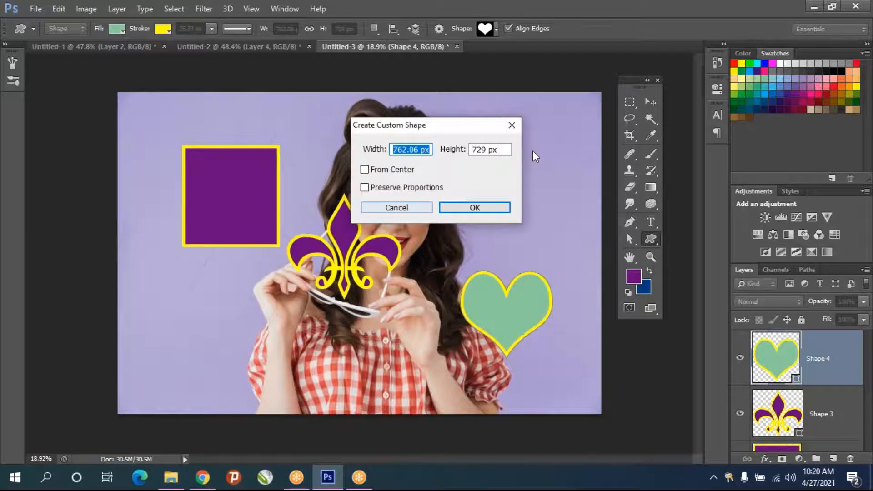
pyautogui.click(511, 125)
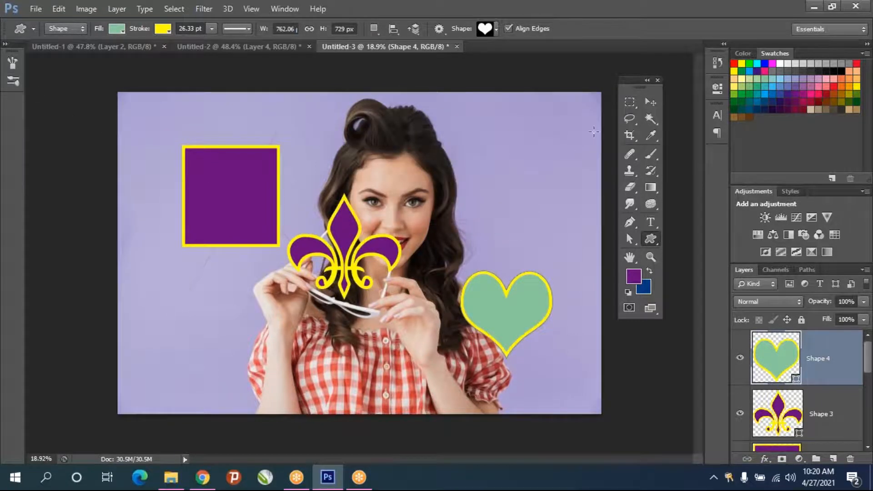
# Delete every shape layer, including the fleur-de-lis, rectangle and heart, leaving only Layer 1 and the Background
pyautogui.click(651, 102)
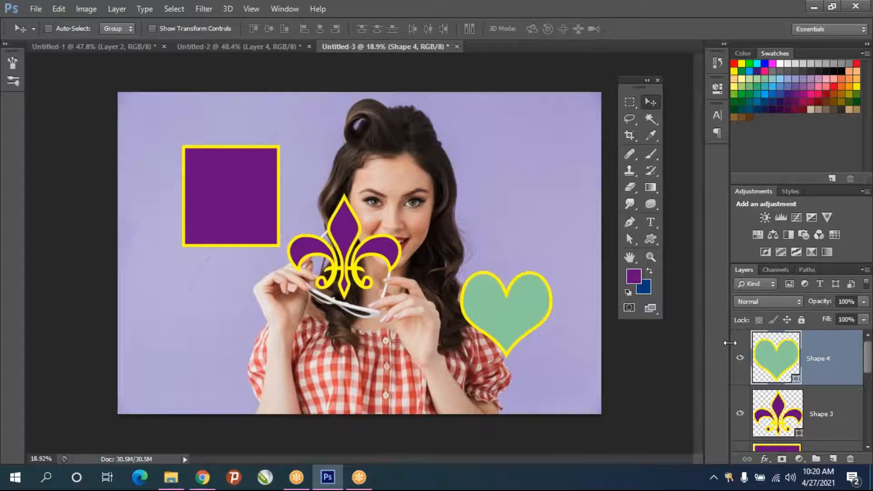
pyautogui.click(809, 408)
pyautogui.press('Delete')
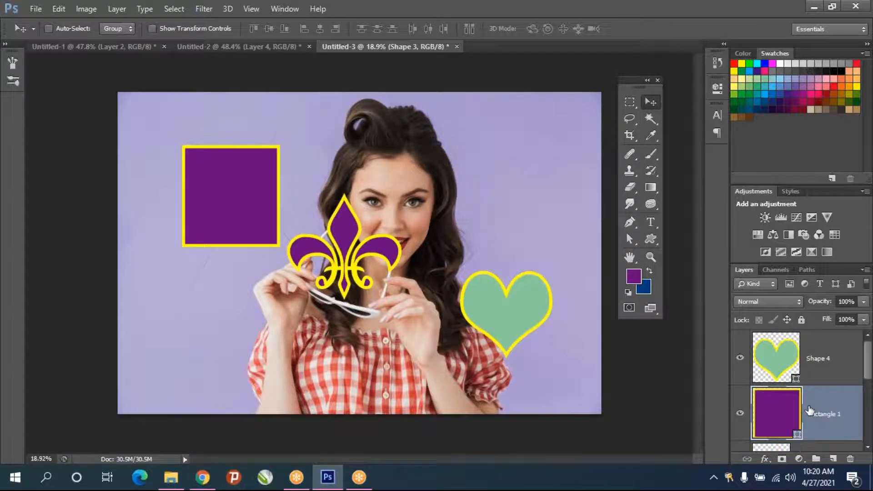
pyautogui.press('Delete')
pyautogui.press('Delete')
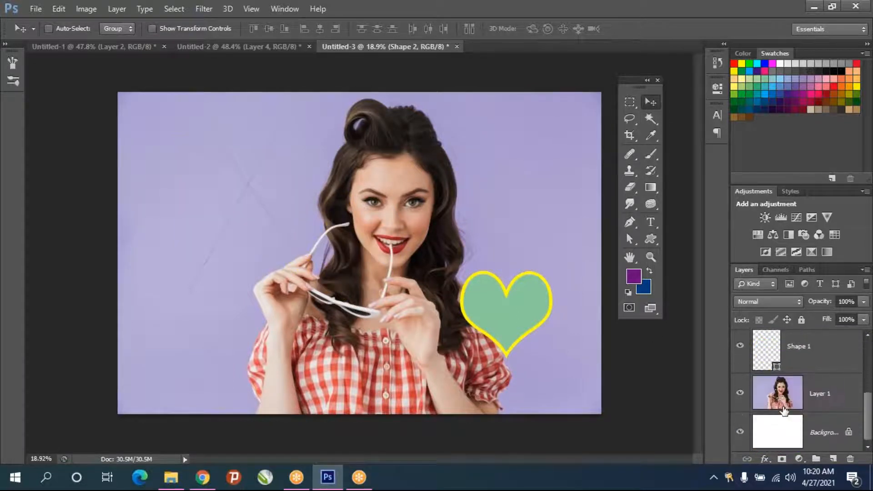
pyautogui.scroll(-1, 806, 385)
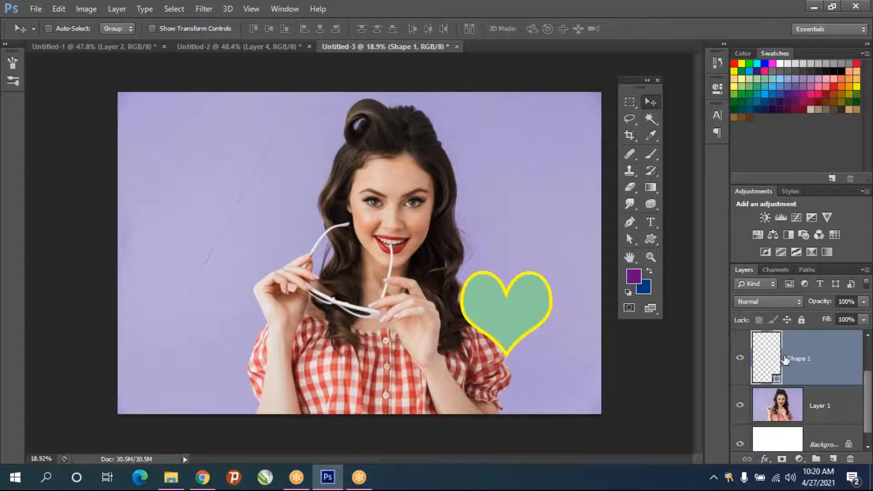
pyautogui.click(807, 396)
pyautogui.click(830, 347)
pyautogui.press('Delete')
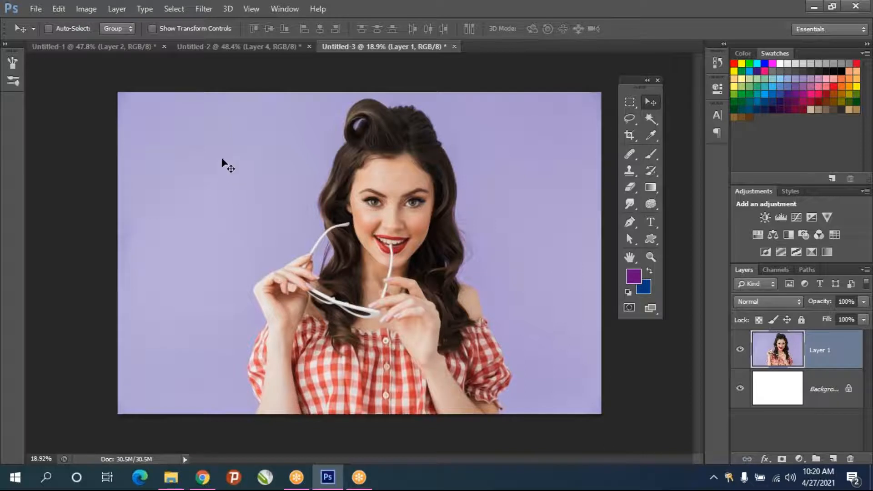
# Display the Timeline below the portrait
pyautogui.click(279, 10)
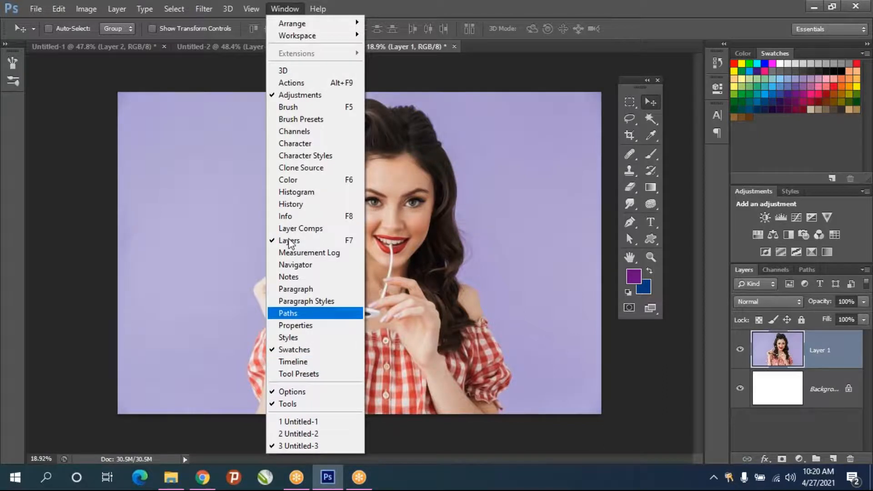
pyautogui.click(283, 9)
pyautogui.click(283, 10)
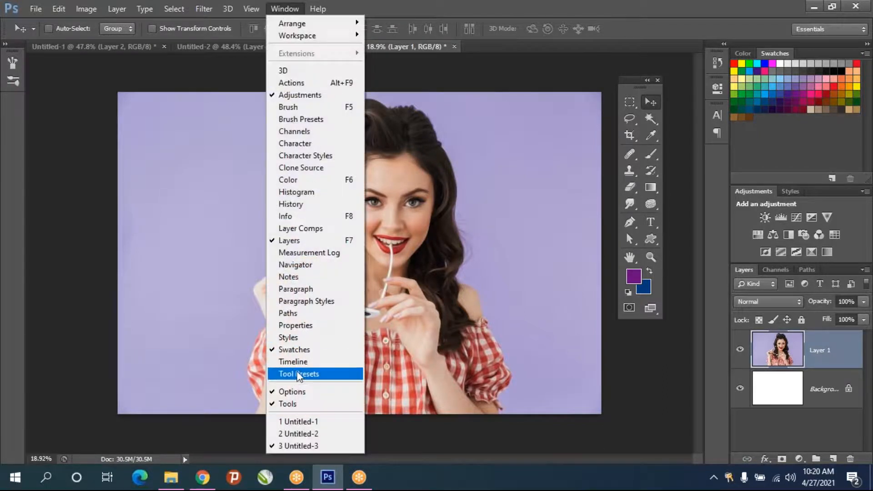
pyautogui.click(299, 362)
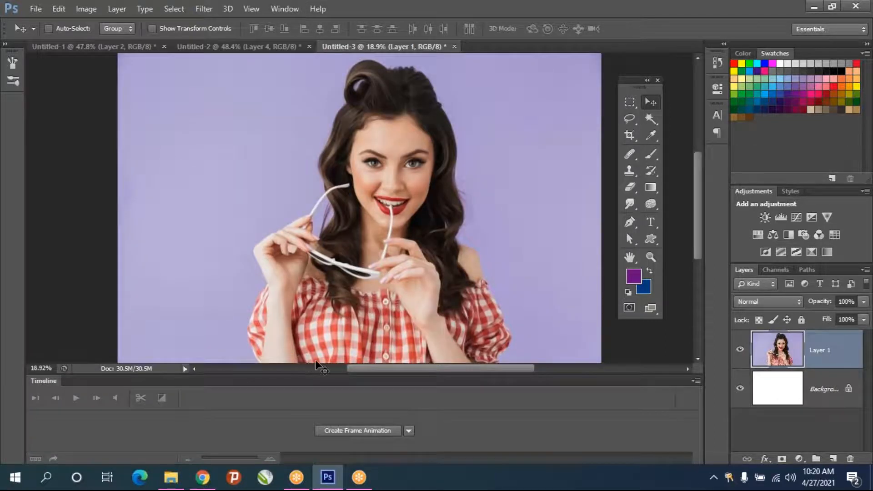
pyautogui.click(285, 9)
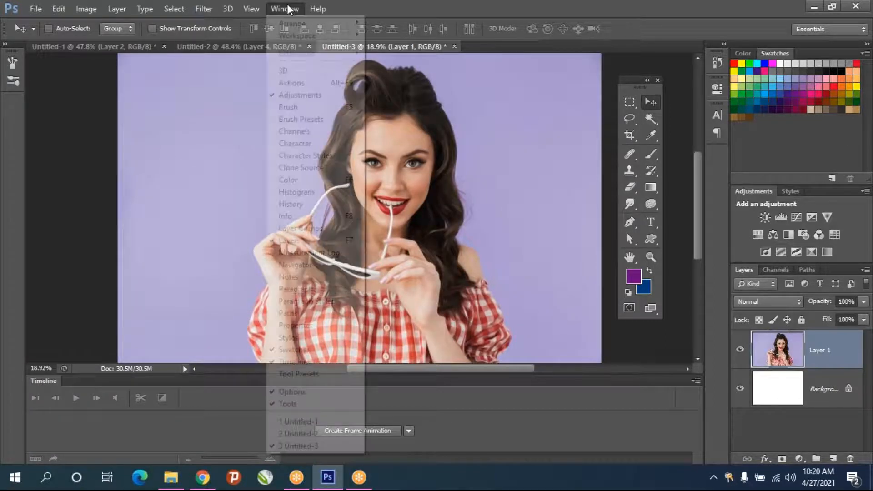
pyautogui.click(431, 416)
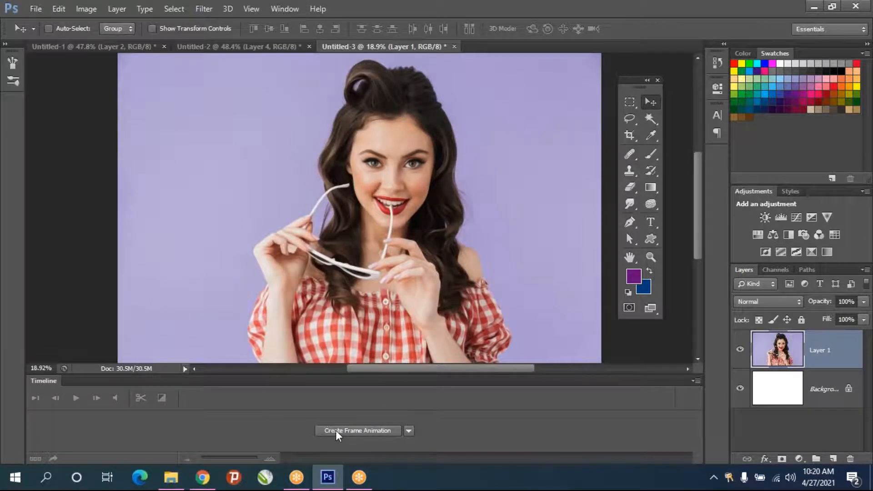
# Choose frame animation instead of video timeline as the timeline type and create the frame animation
pyautogui.click(408, 431)
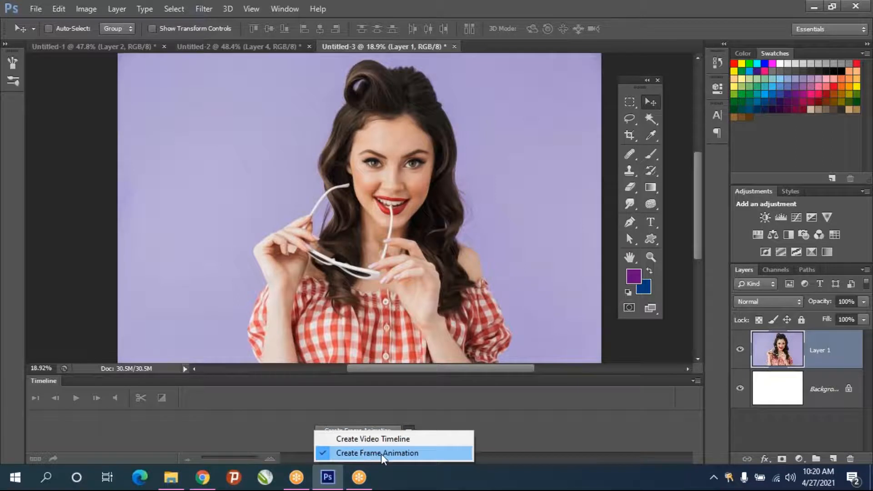
pyautogui.click(376, 453)
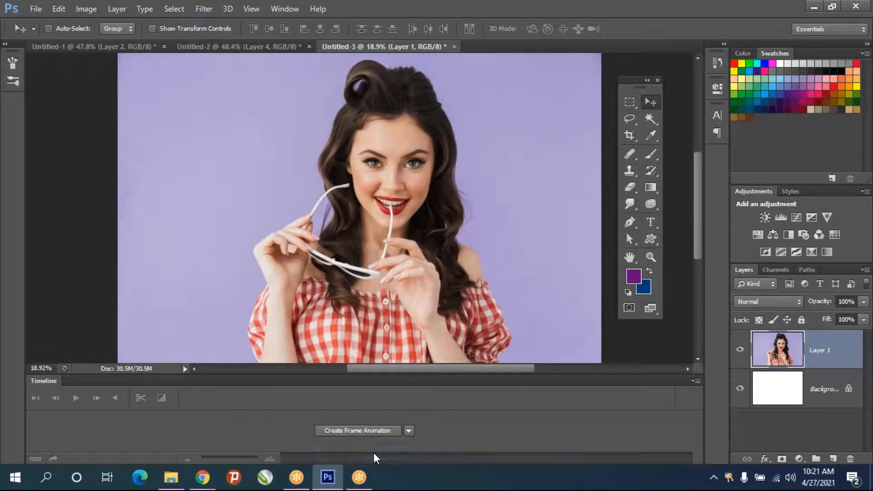
pyautogui.click(411, 431)
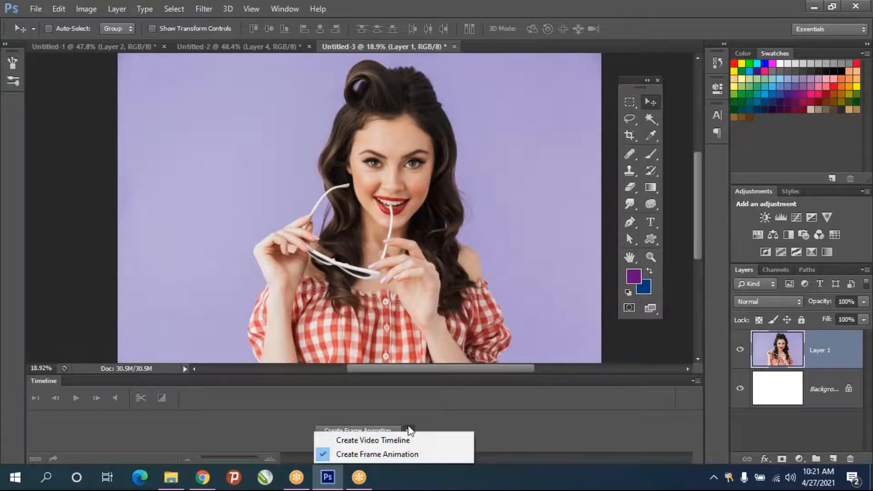
pyautogui.click(409, 431)
pyautogui.click(409, 431)
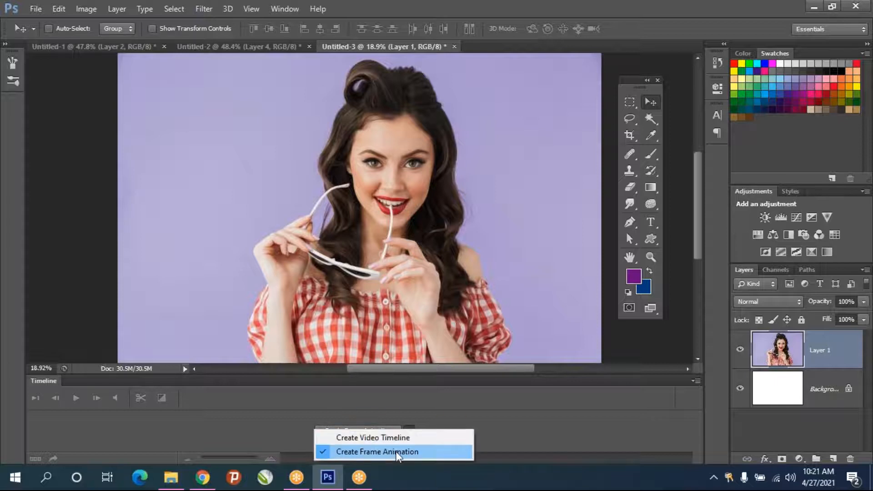
pyautogui.click(536, 423)
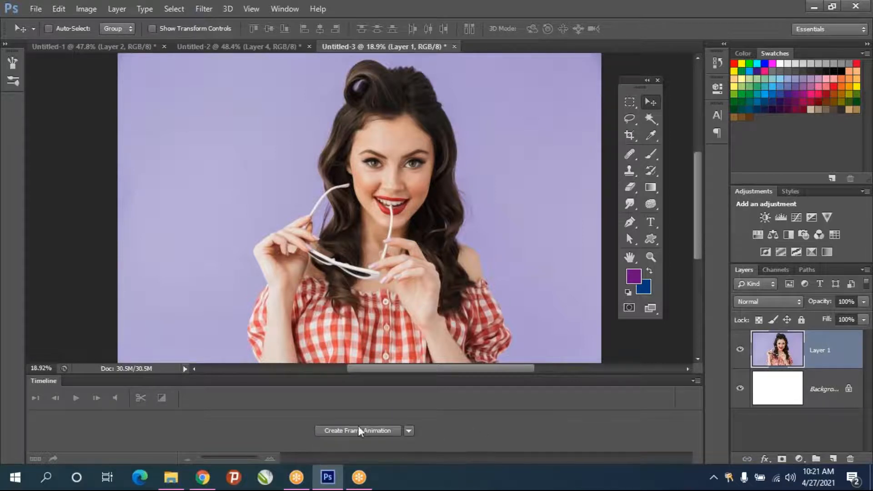
pyautogui.click(347, 431)
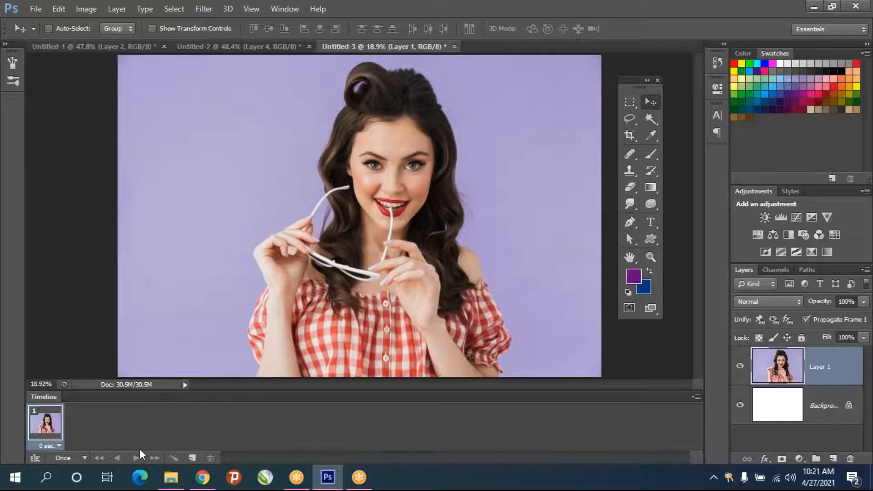
# Duplicate the first animation frame and delete the surplus copy so that only two frames remain
pyautogui.click(190, 458)
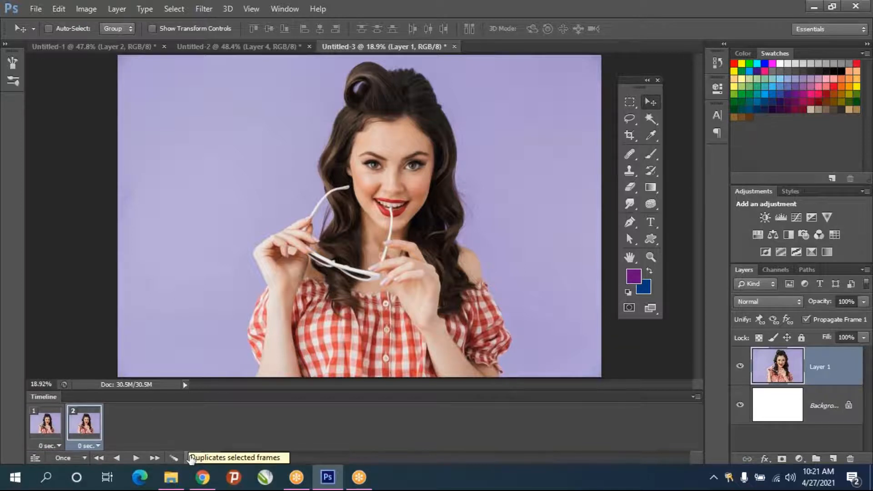
pyautogui.click(45, 428)
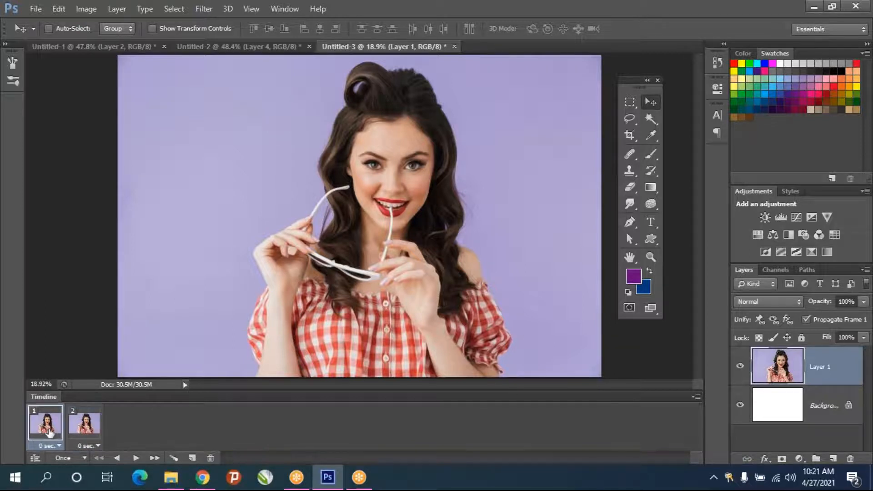
pyautogui.click(192, 458)
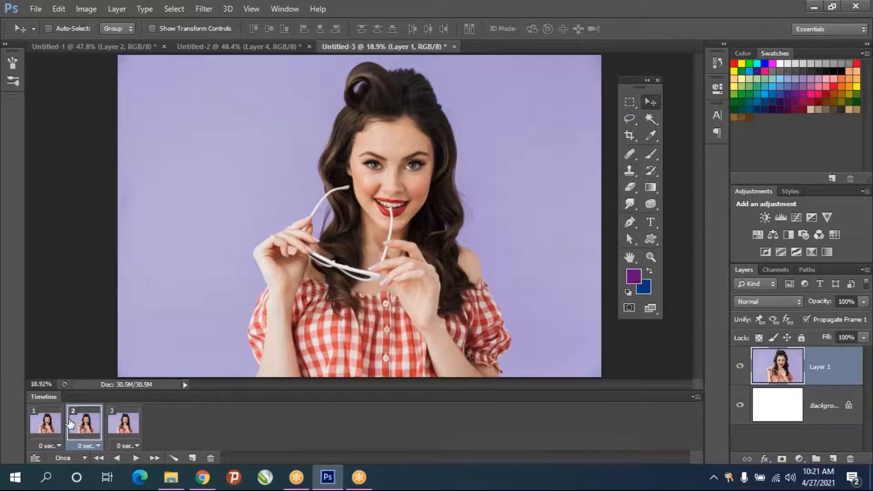
pyautogui.press('Delete')
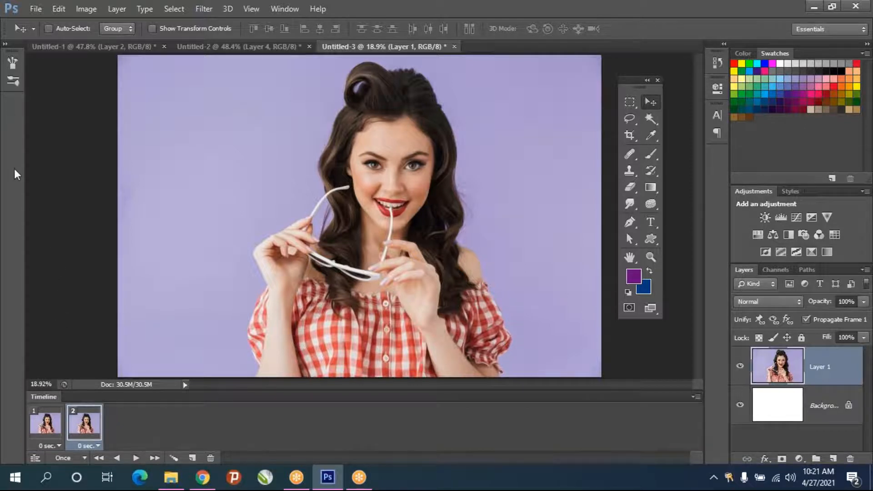
# Add the purple Freestyle Script text "Happy" on the background beside the woman's head and enlarge it to about 442 pt
pyautogui.click(650, 222)
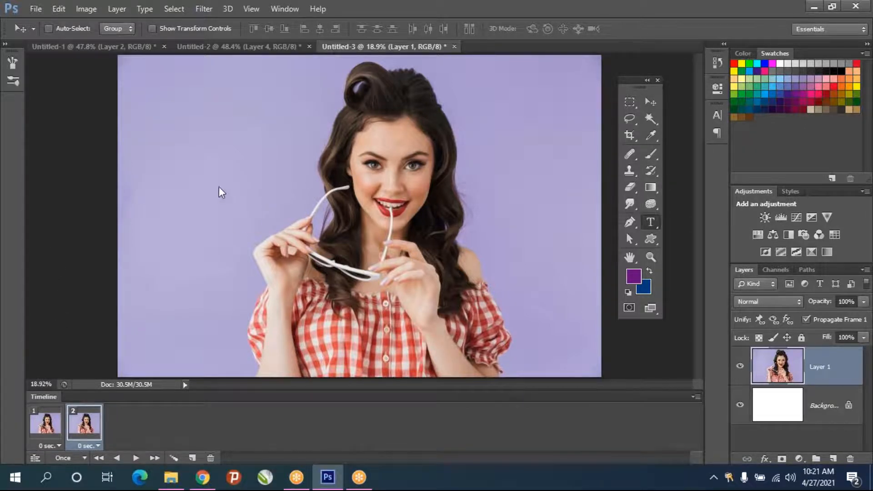
pyautogui.click(155, 157)
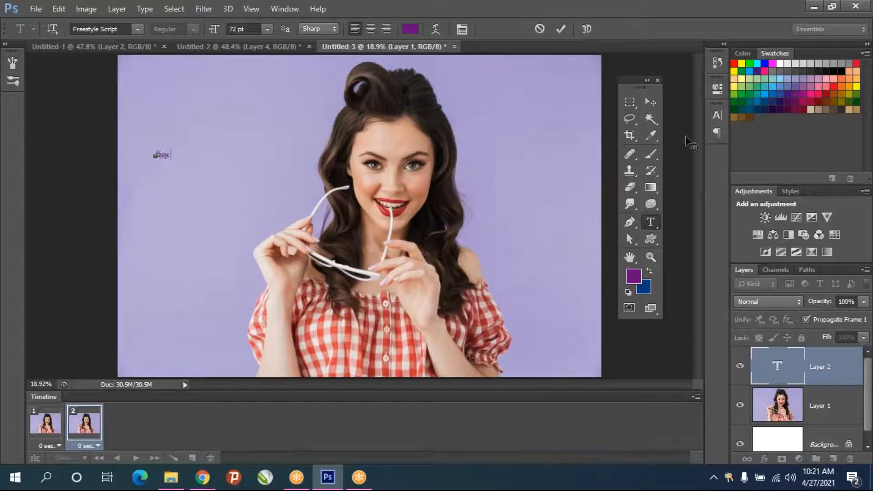
pyautogui.click(651, 102)
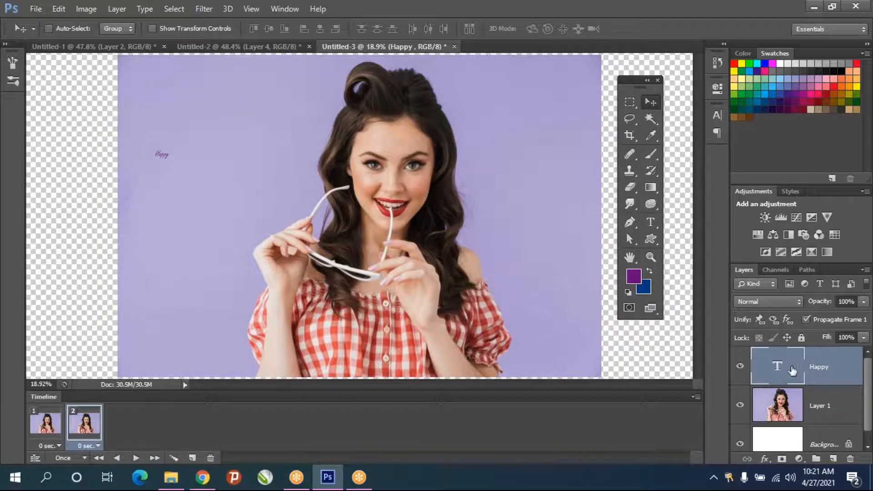
pyautogui.hotkey('ctrl', 't')
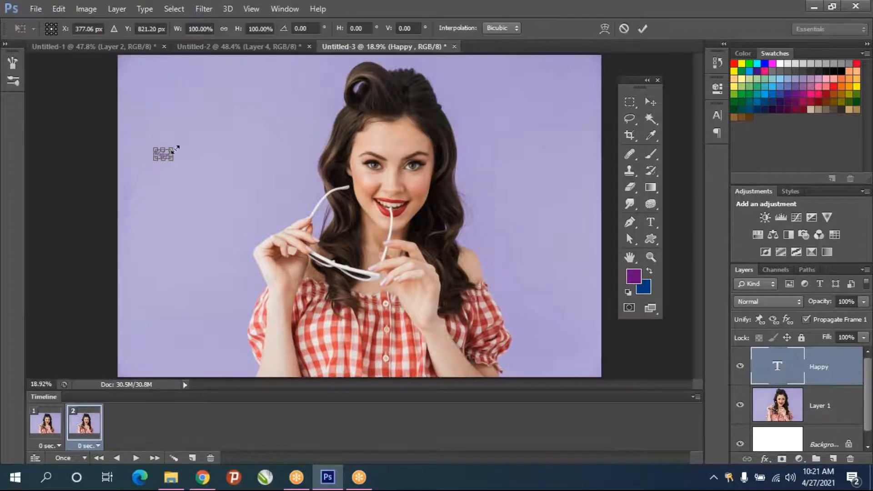
pyautogui.moveTo(175, 147); pyautogui.dragTo(268, 119)
pyautogui.press('Return')
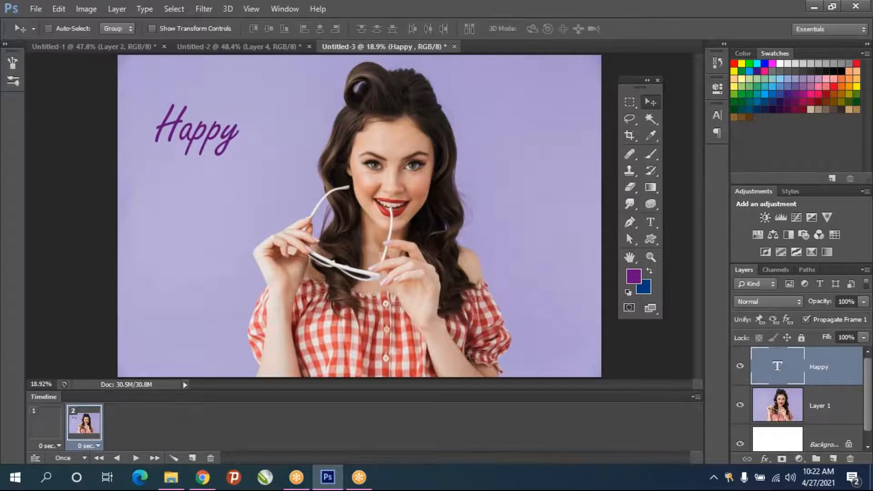
# Add the purple Freestyle Script text "Birthday" below "Happy" and enlarge it to a similar lettering size
pyautogui.click(650, 222)
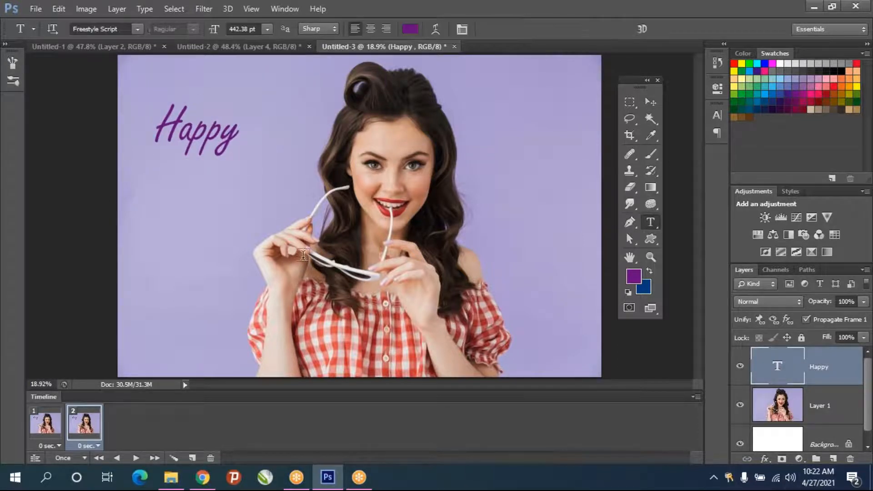
pyautogui.click(178, 205)
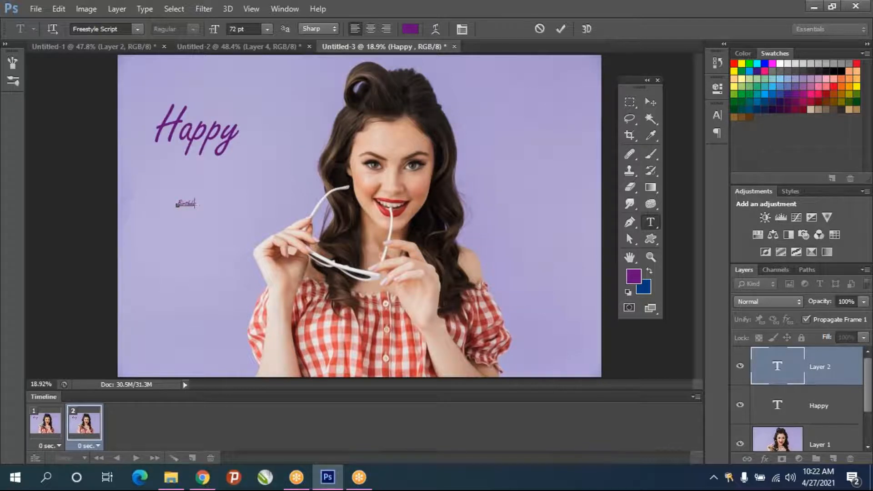
pyautogui.doubleClick(176, 204)
pyautogui.click(650, 102)
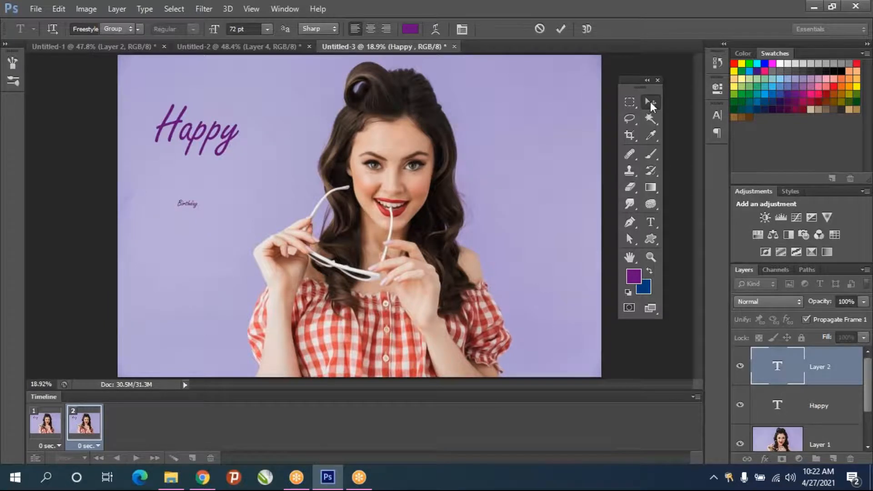
pyautogui.hotkey('ctrl', 't')
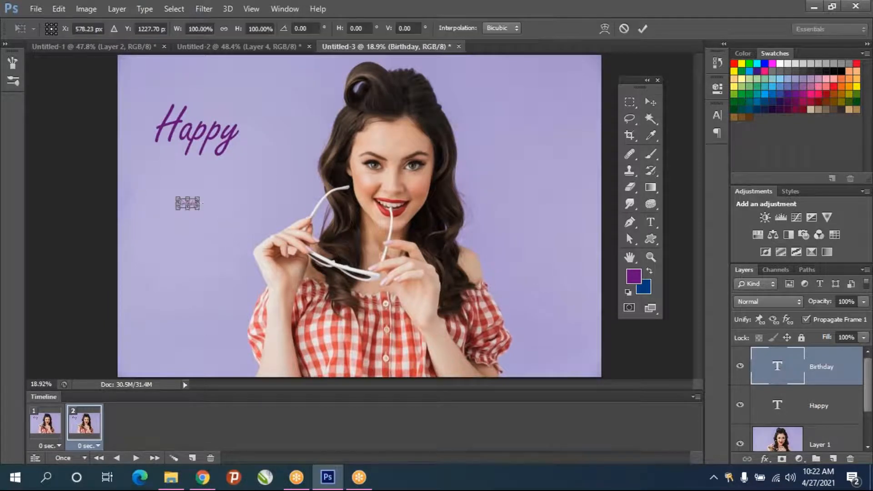
pyautogui.moveTo(199, 199); pyautogui.dragTo(276, 157)
pyautogui.press('Return')
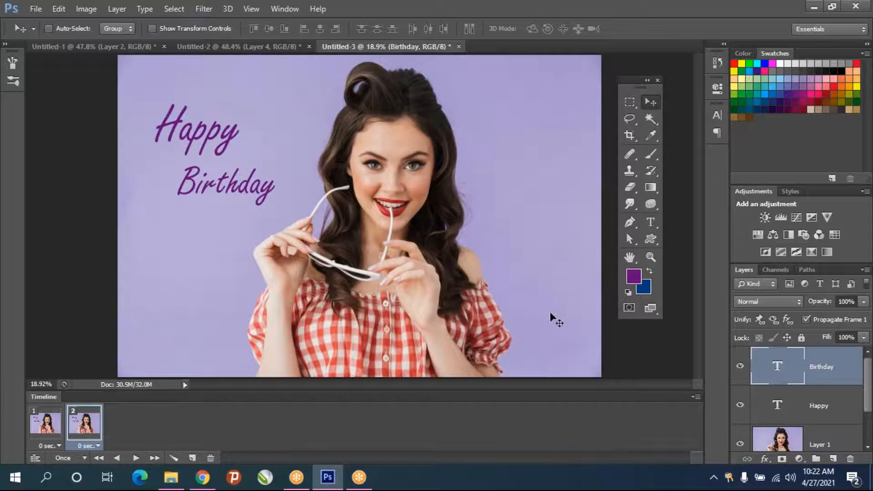
# Move the "Birthday" and "Happy" text layers off the canvas past its left edge in the second frame
pyautogui.click(816, 406)
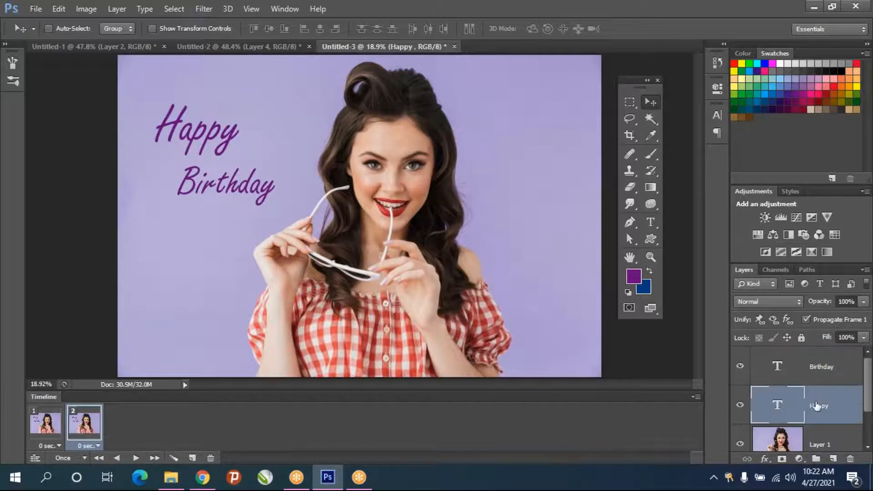
pyautogui.click(811, 376)
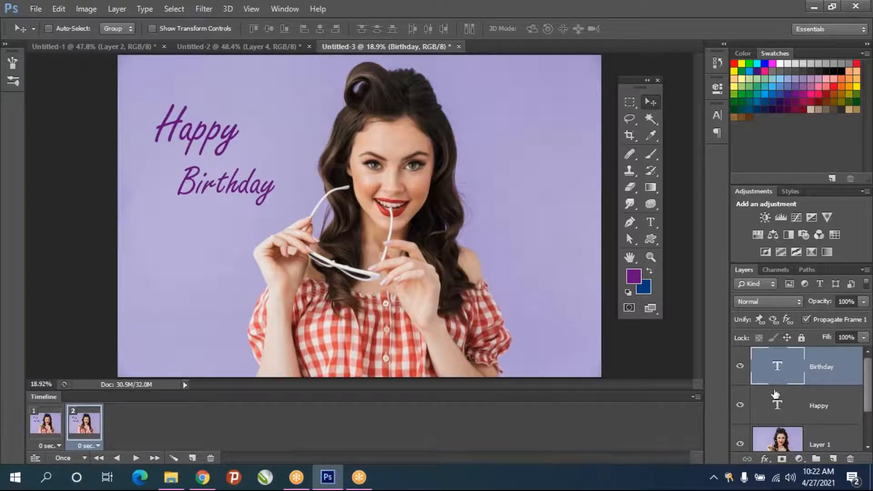
pyautogui.scroll(-2, 793, 402)
pyautogui.scroll(2, 792, 415)
pyautogui.scroll(-1, 796, 423)
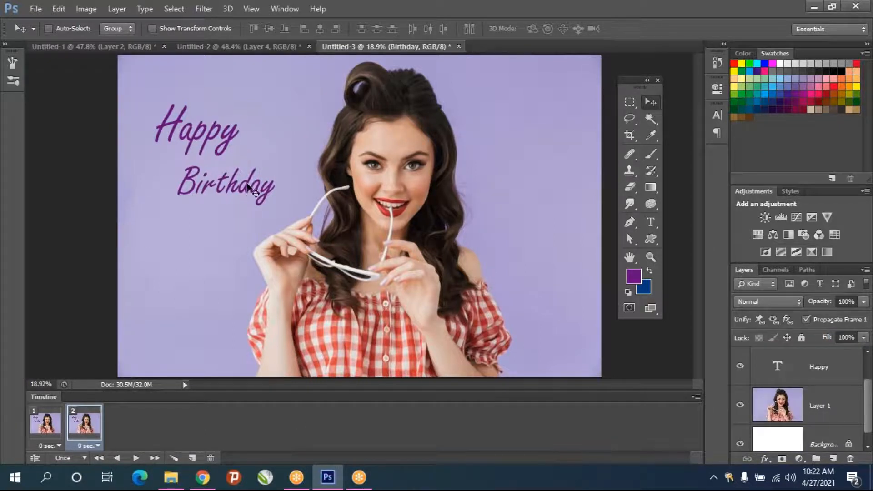
pyautogui.scroll(1, 811, 382)
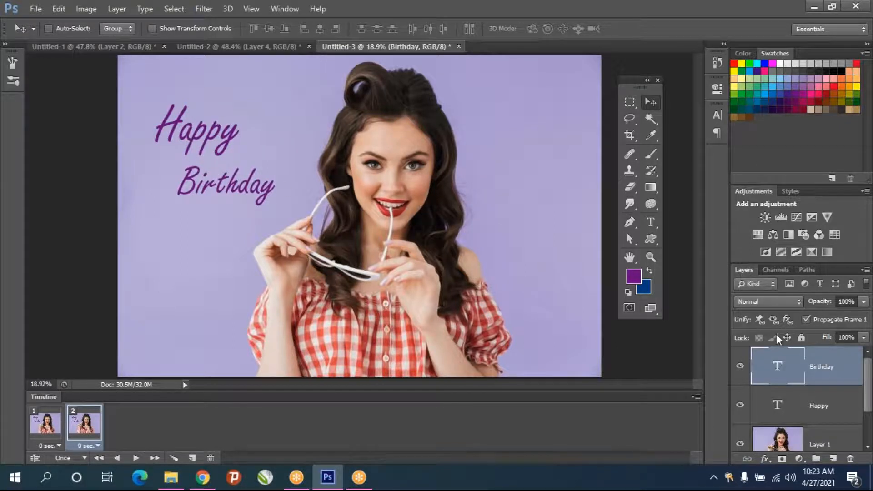
pyautogui.moveTo(156, 189); pyautogui.dragTo(113, 223)
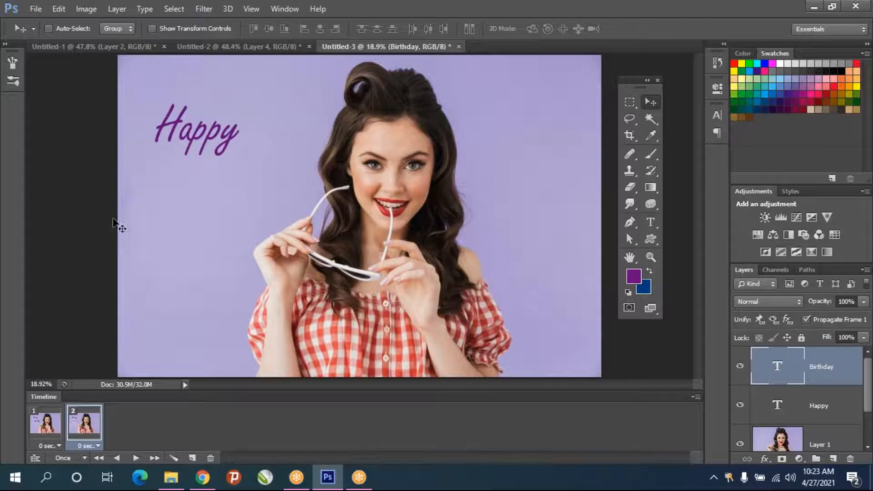
pyautogui.click(816, 406)
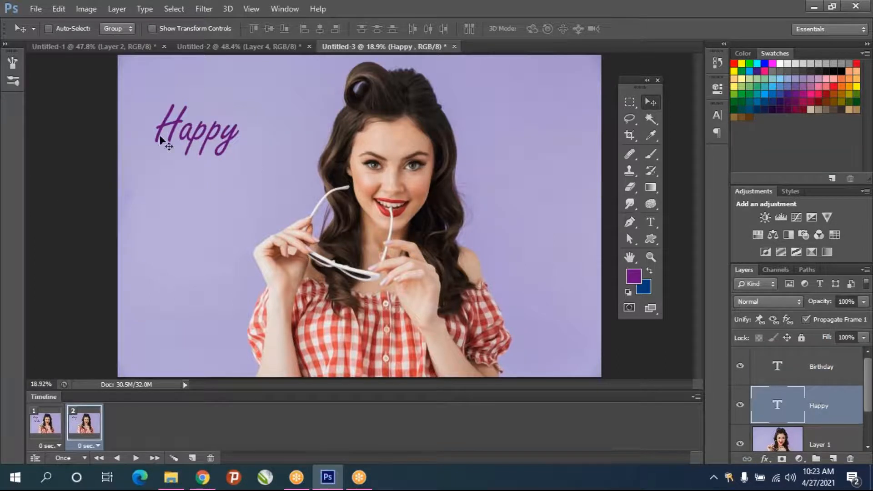
pyautogui.moveTo(203, 138); pyautogui.dragTo(57, 137)
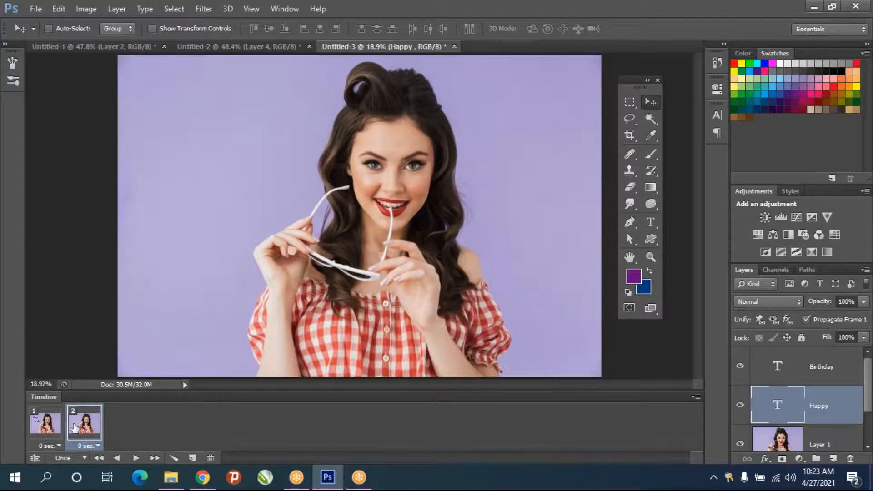
# Reorder the animation so the frame with the off-canvas text comes first, and check both frames
pyautogui.click(135, 459)
pyautogui.moveTo(82, 430); pyautogui.dragTo(38, 426)
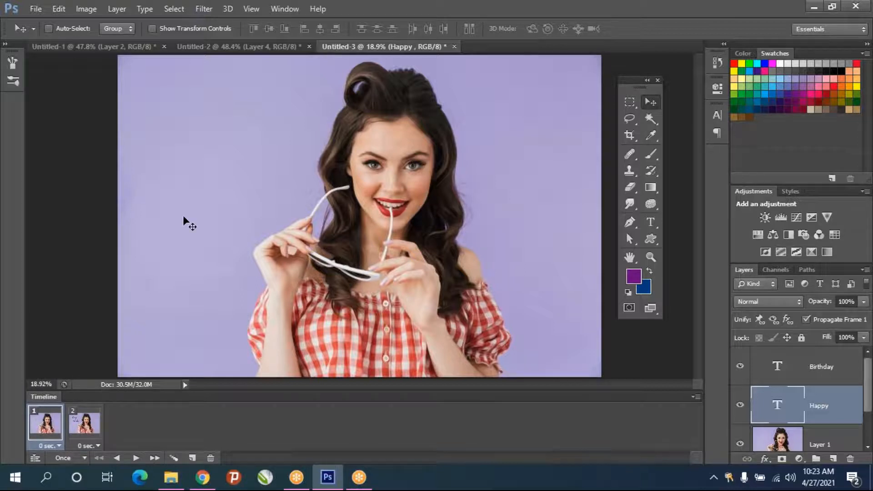
pyautogui.click(87, 416)
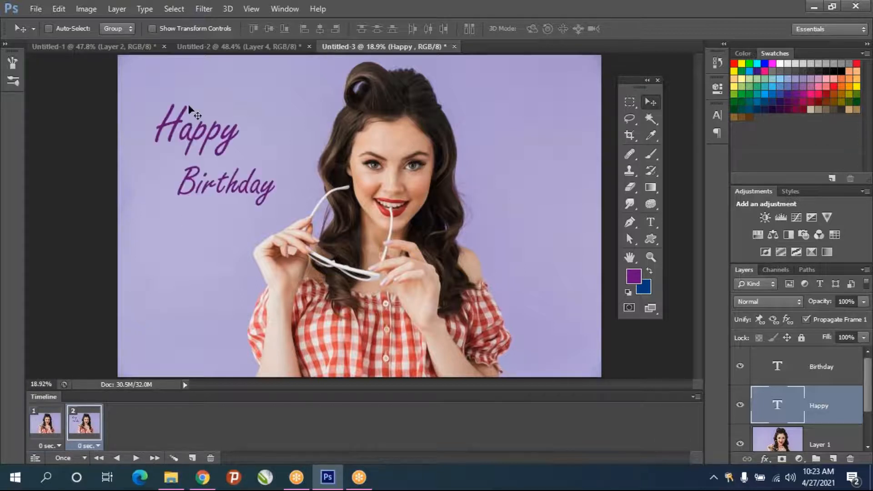
pyautogui.click(47, 437)
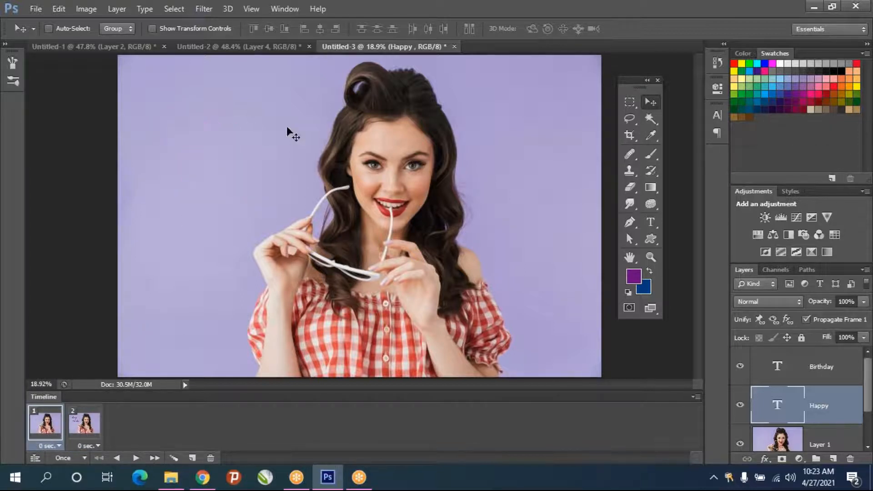
pyautogui.click(84, 422)
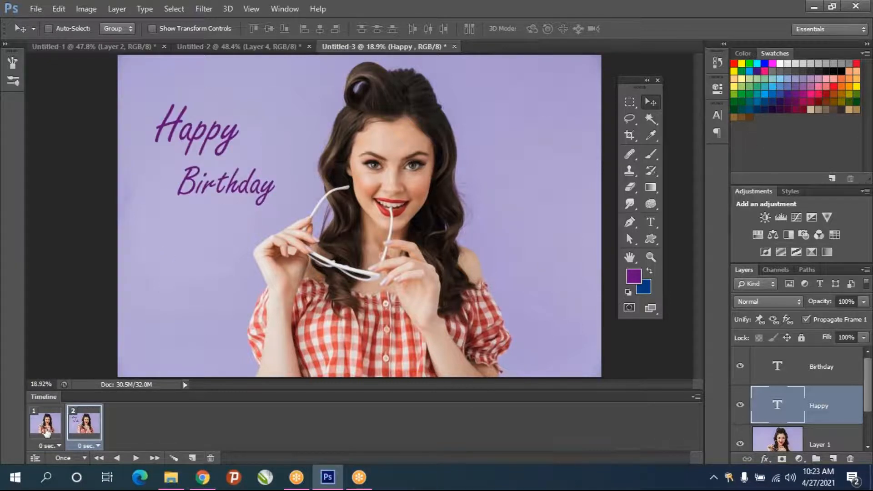
# Try a tween with the previous frame that adds 15 frames for all layers, play it, and undo the tween
pyautogui.click(175, 457)
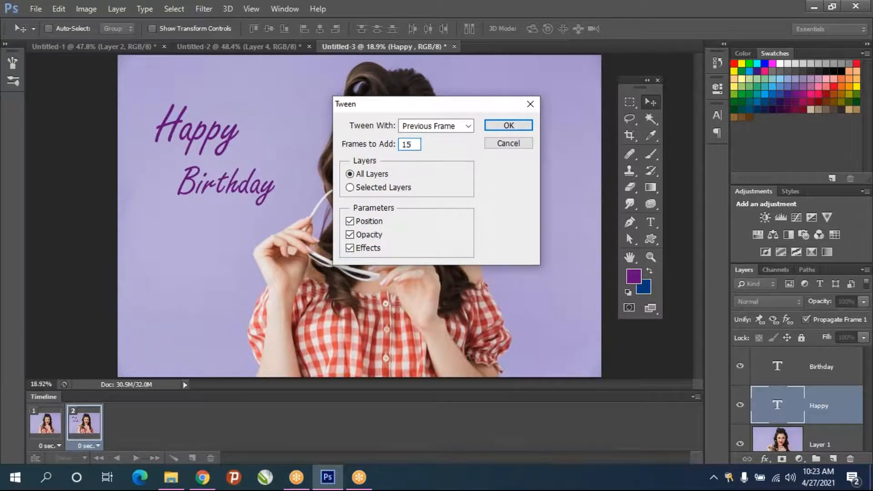
pyautogui.press('Return')
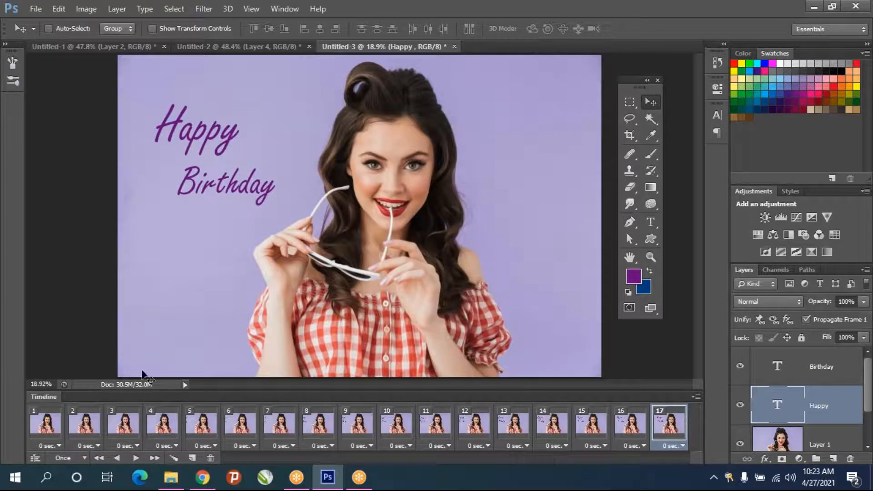
pyautogui.click(136, 458)
pyautogui.hotkey('ctrl', 'z')
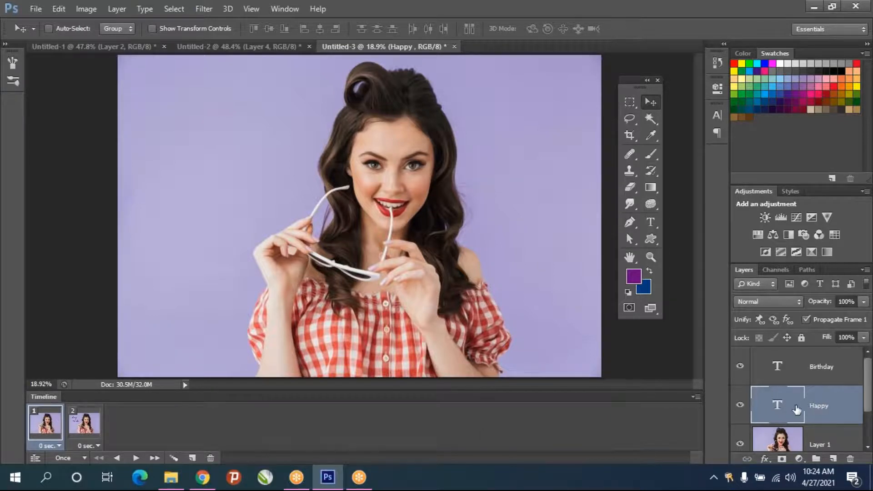
# Try starting "Happy" beyond the canvas's right edge in the first frame with a 15-frame tween, play it, and undo the tween
pyautogui.moveTo(44, 197); pyautogui.dragTo(617, 182)
pyautogui.click(136, 458)
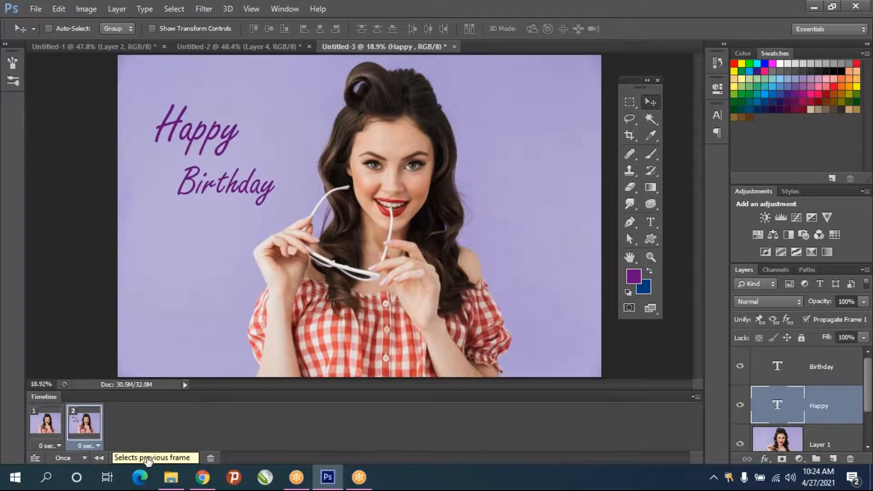
pyautogui.click(173, 460)
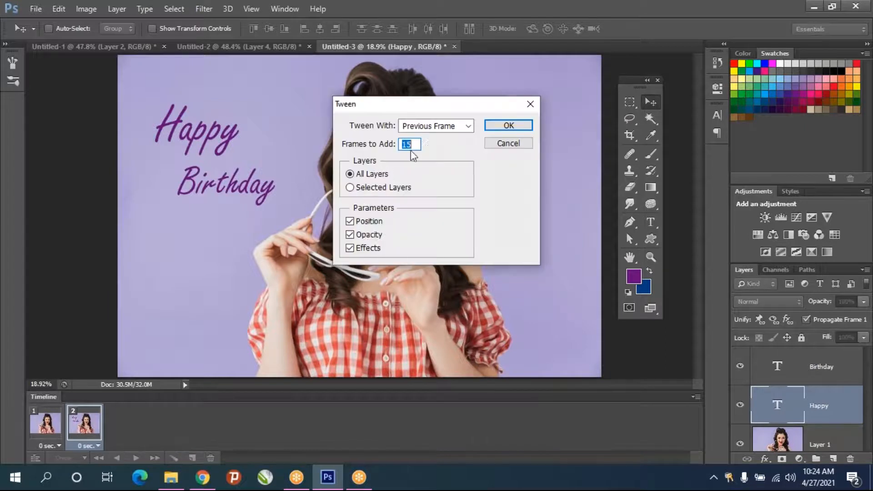
pyautogui.click(515, 131)
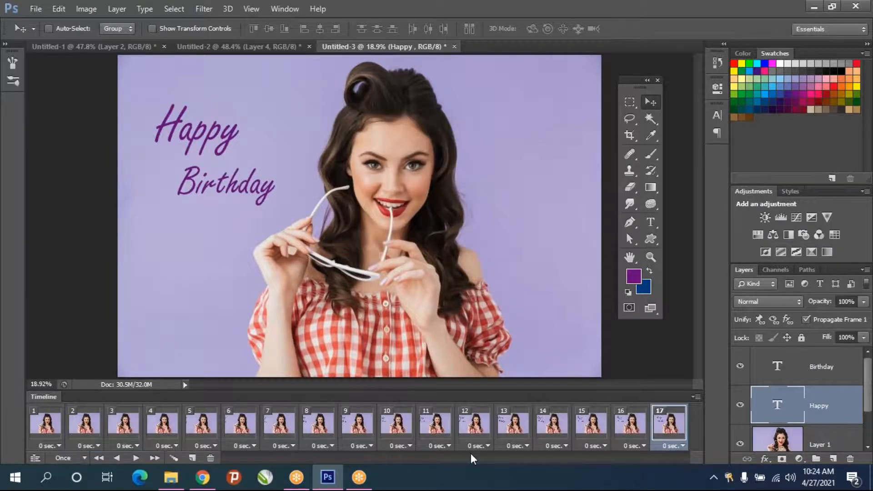
pyautogui.click(136, 458)
pyautogui.hotkey('ctrl', 'z')
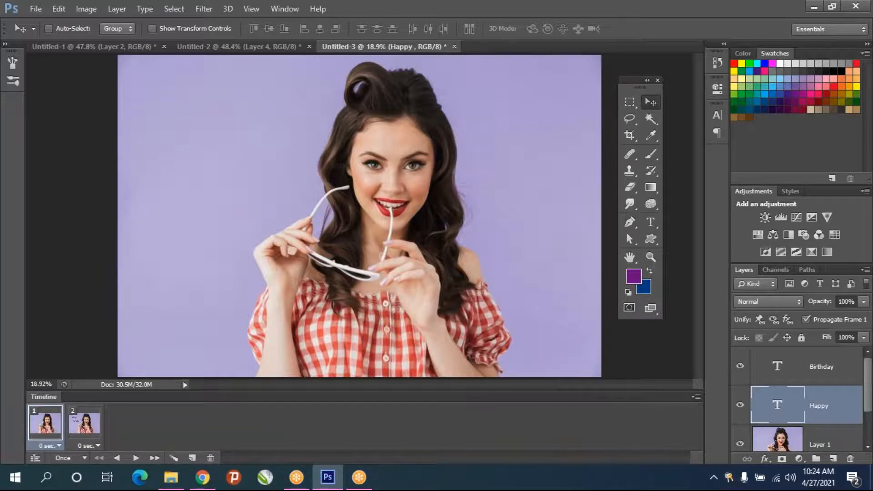
# Move "Happy" off the canvas beyond its lower-right corner, preview the motion with a 15-frame tween, and undo the tween
pyautogui.moveTo(97, 180); pyautogui.dragTo(677, 346)
pyautogui.click(137, 458)
pyautogui.click(174, 458)
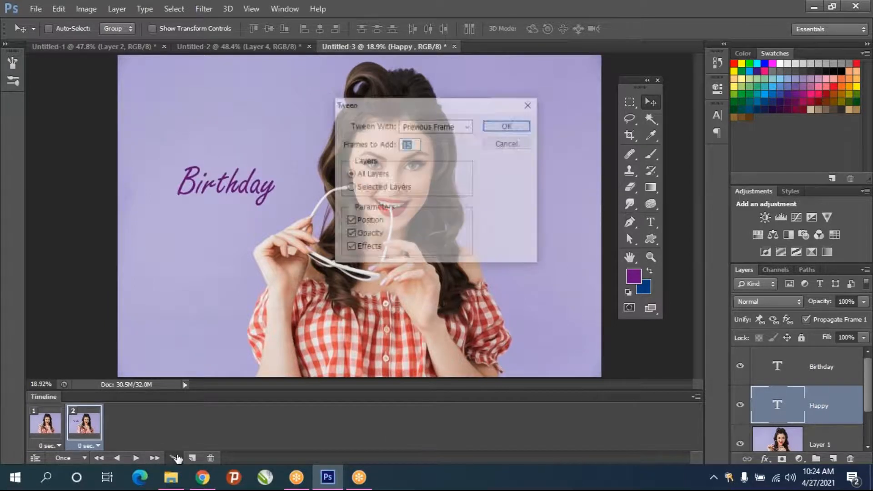
pyautogui.click(508, 127)
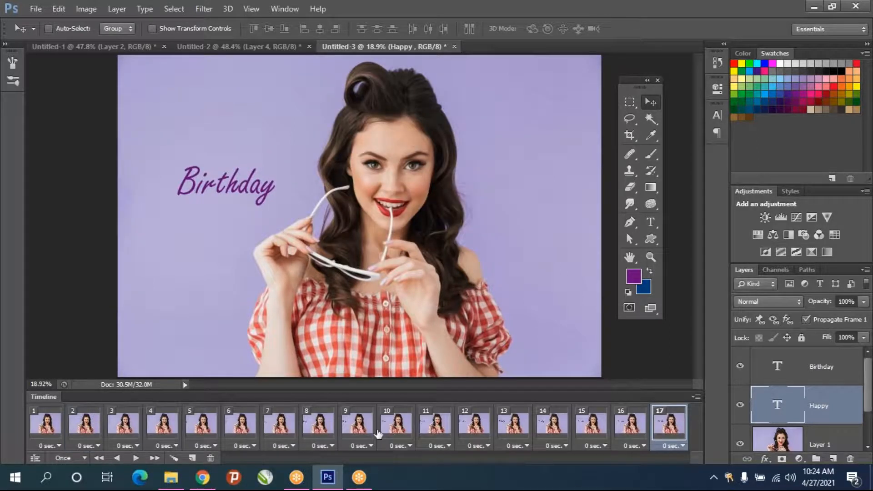
pyautogui.click(135, 460)
pyautogui.hotkey('ctrl', 'z')
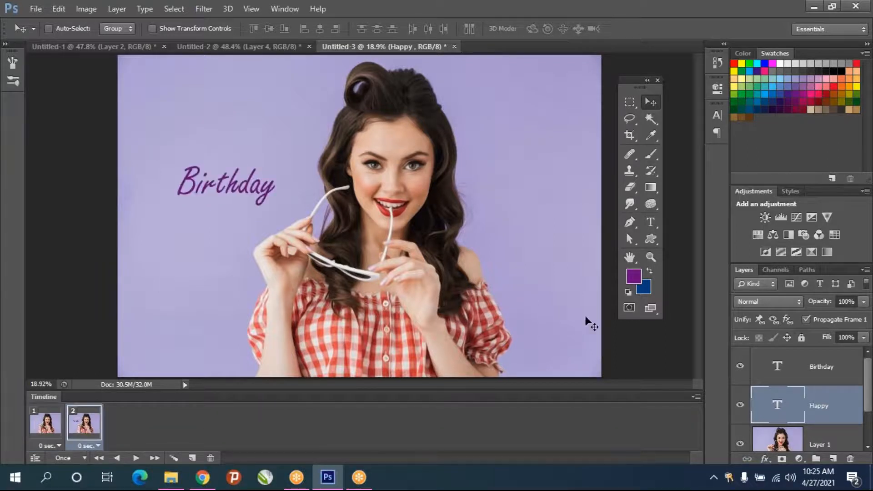
# Move "Happy" back onto the background above "Birthday" in the second frame and compare both frames
pyautogui.moveTo(645, 347); pyautogui.dragTo(169, 125)
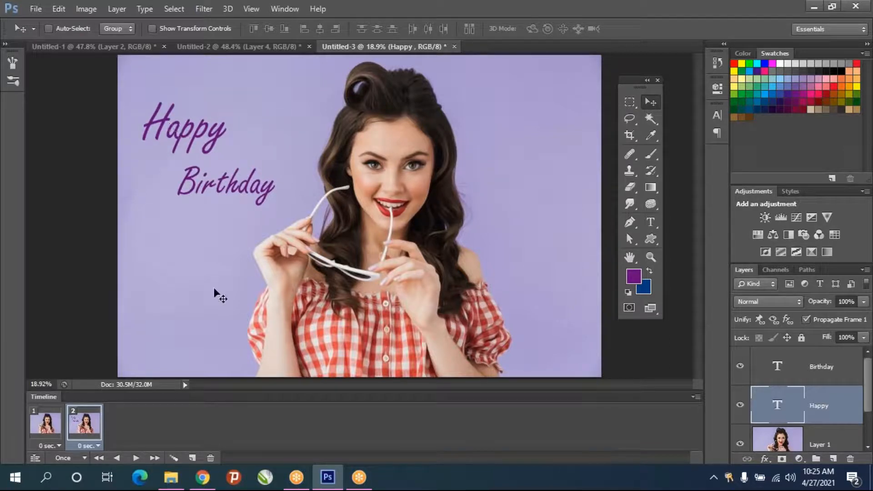
pyautogui.click(46, 427)
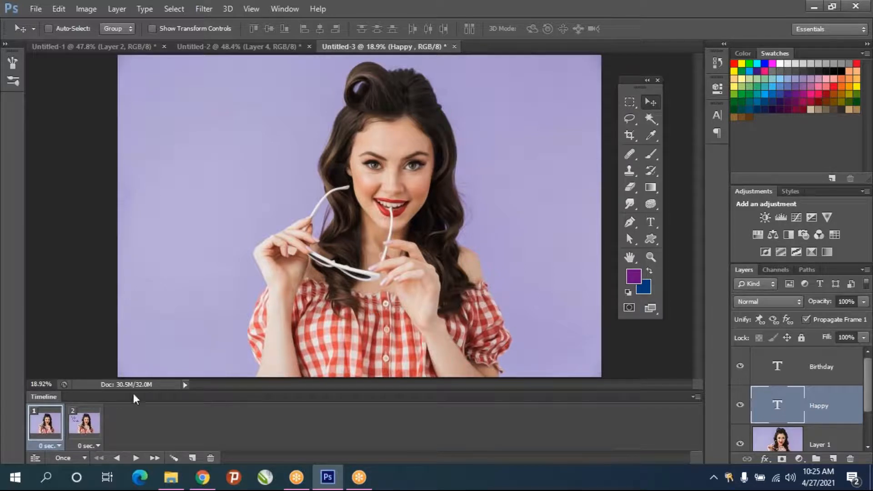
pyautogui.click(84, 423)
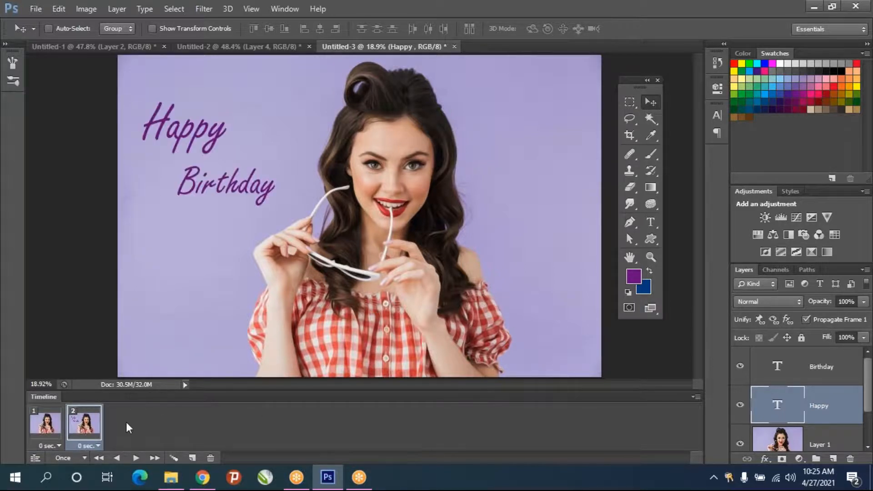
# Try tweening with the previous frame twice, adding 15 frames each time, play each result, and undo both tweens
pyautogui.click(174, 458)
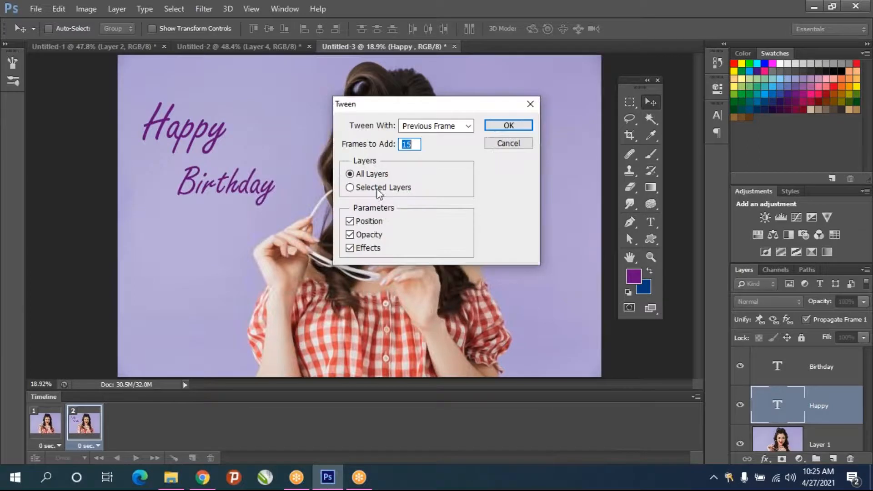
pyautogui.click(513, 125)
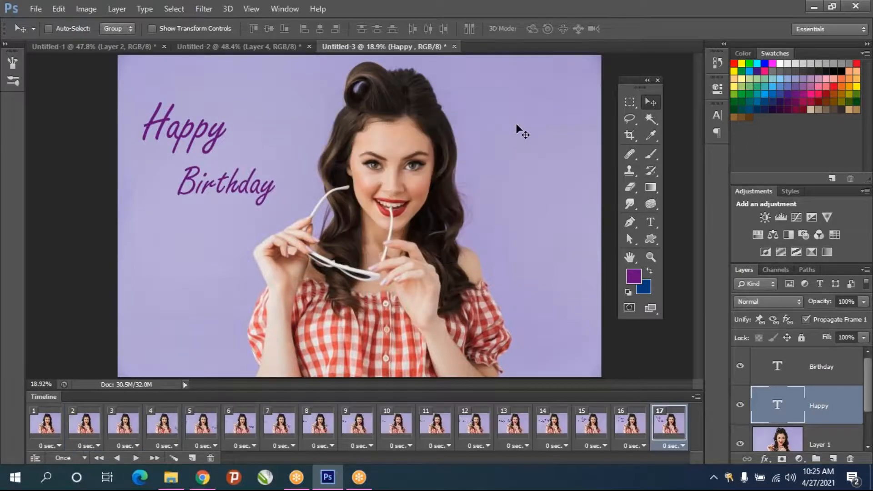
pyautogui.click(136, 458)
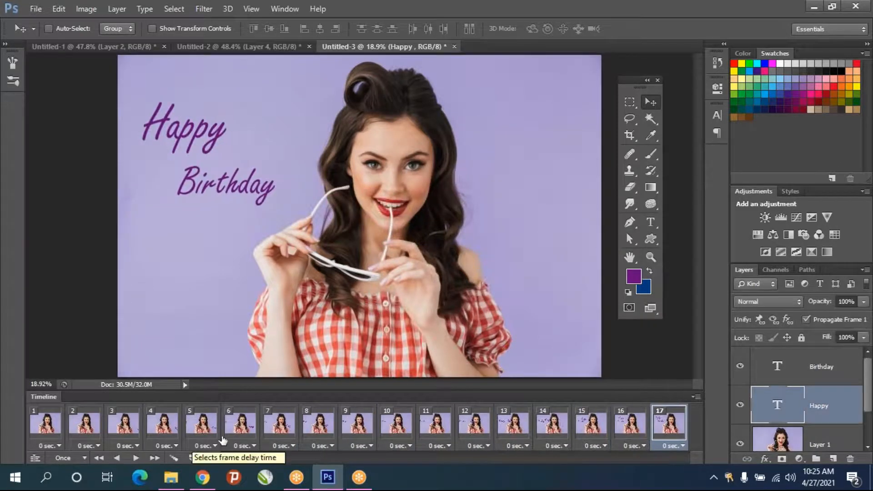
pyautogui.click(173, 459)
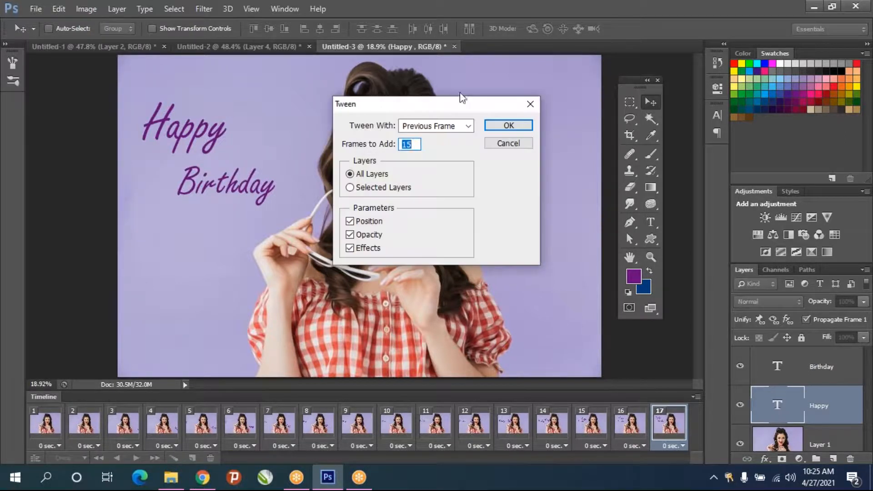
pyautogui.click(508, 125)
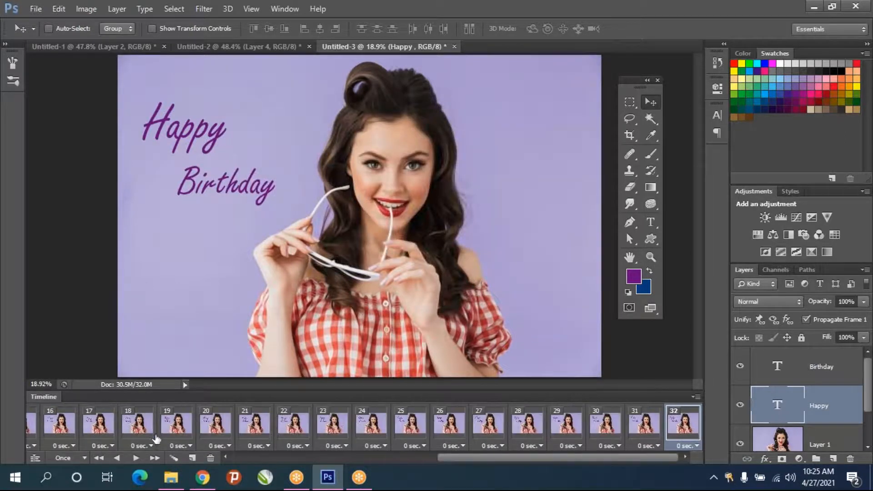
pyautogui.click(136, 458)
pyautogui.hotkey('ctrl', 'z')
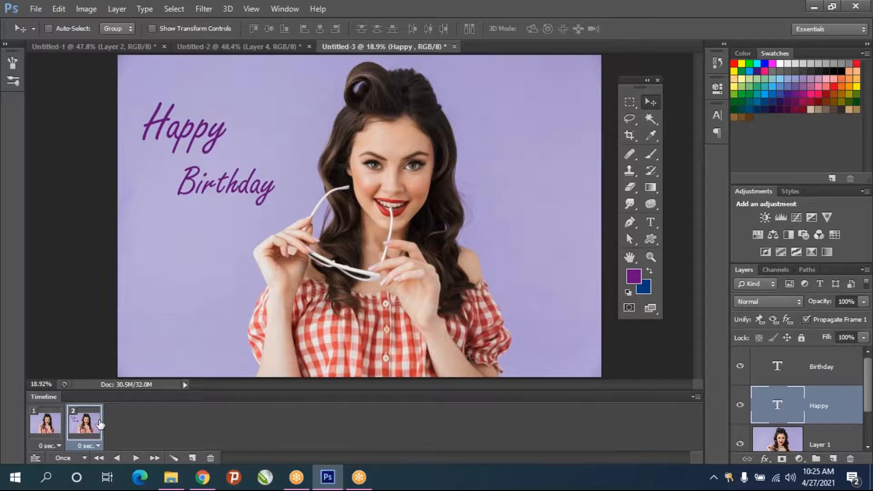
# Tween the second frame with the previous frame, adding 30 frames across all layers, and play the animation
pyautogui.click(172, 458)
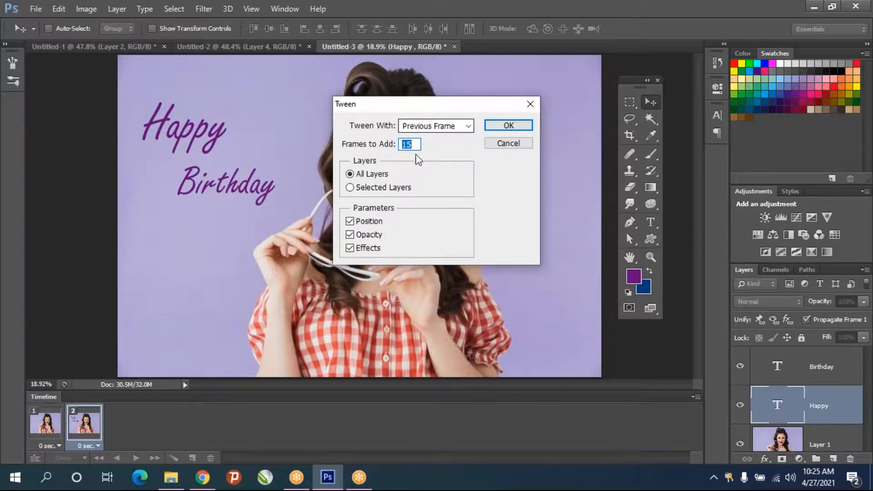
pyautogui.write('30')
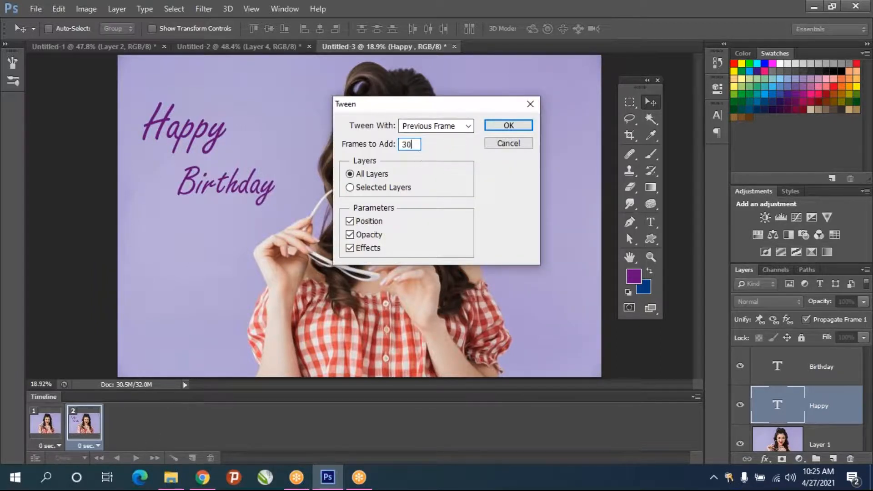
pyautogui.click(508, 126)
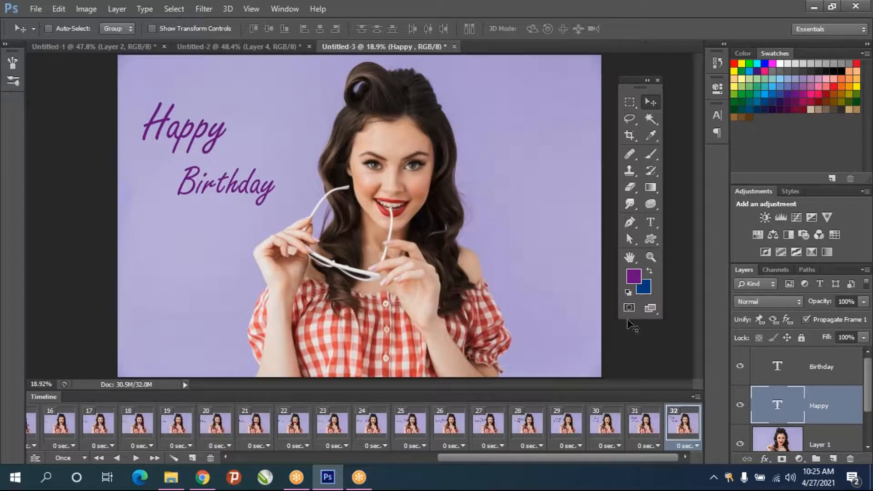
pyautogui.click(136, 458)
pyautogui.click(40, 10)
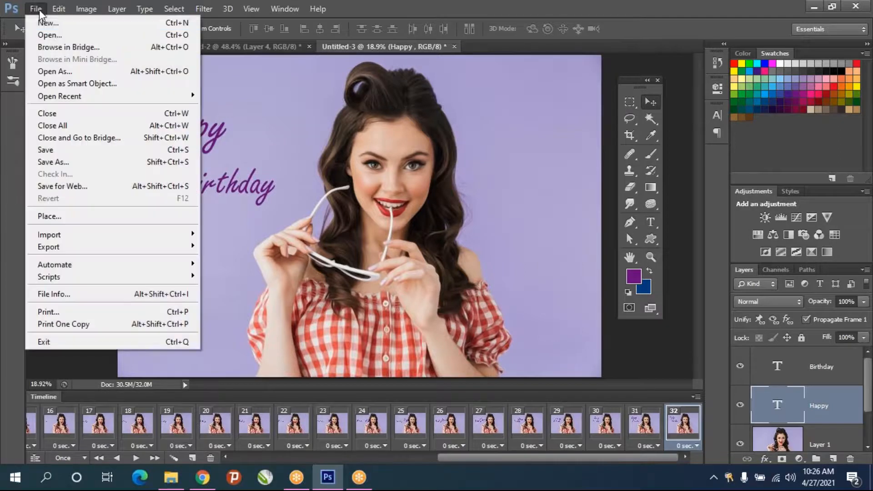
pyautogui.click(72, 187)
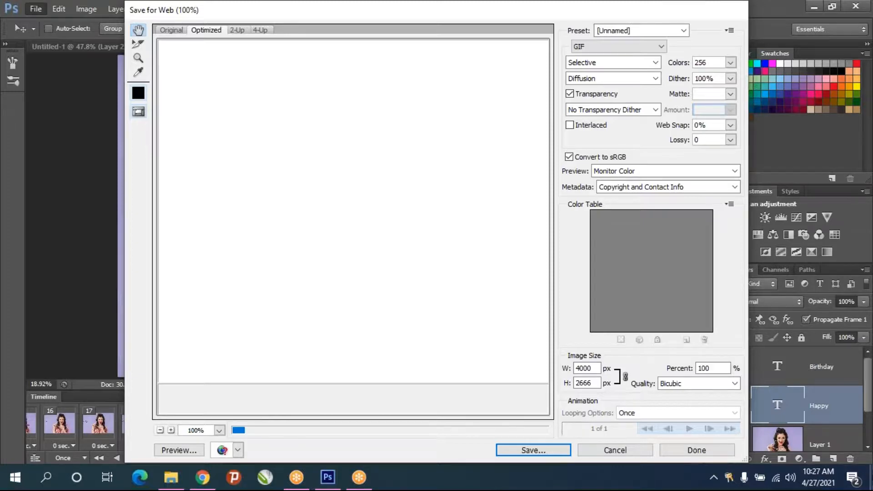
pyautogui.press('super+d')
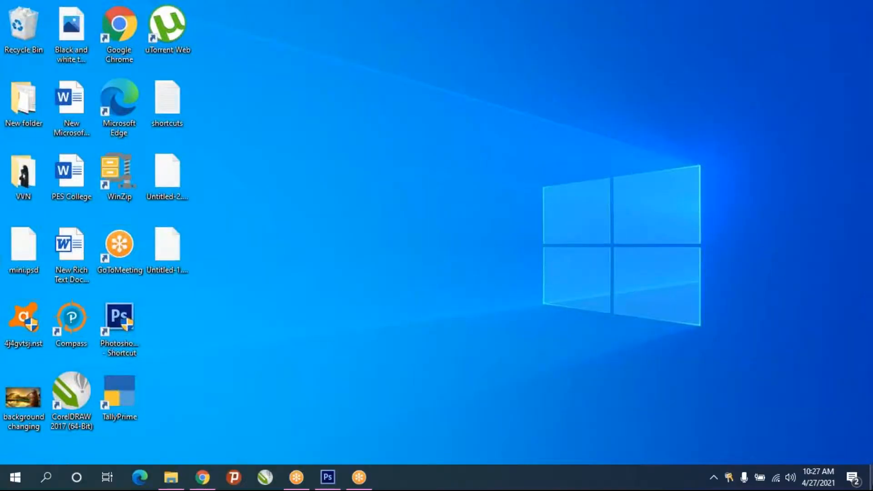
pyautogui.press('super+e')
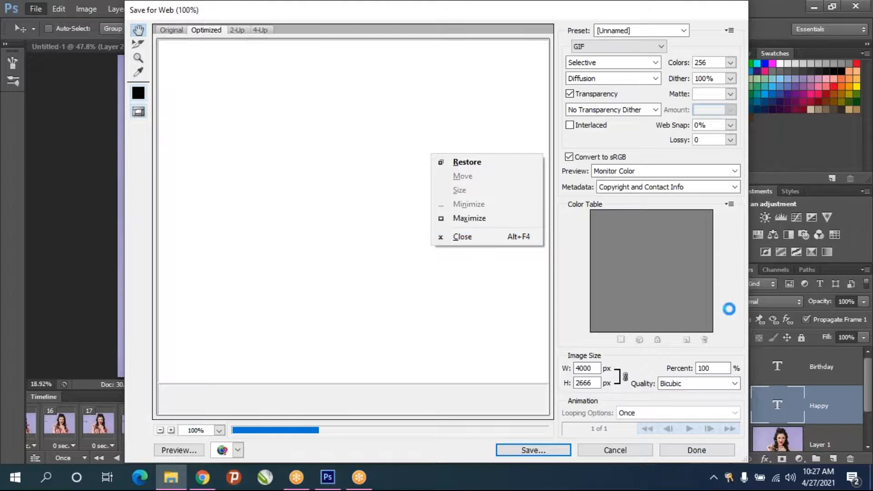
pyautogui.click(569, 332)
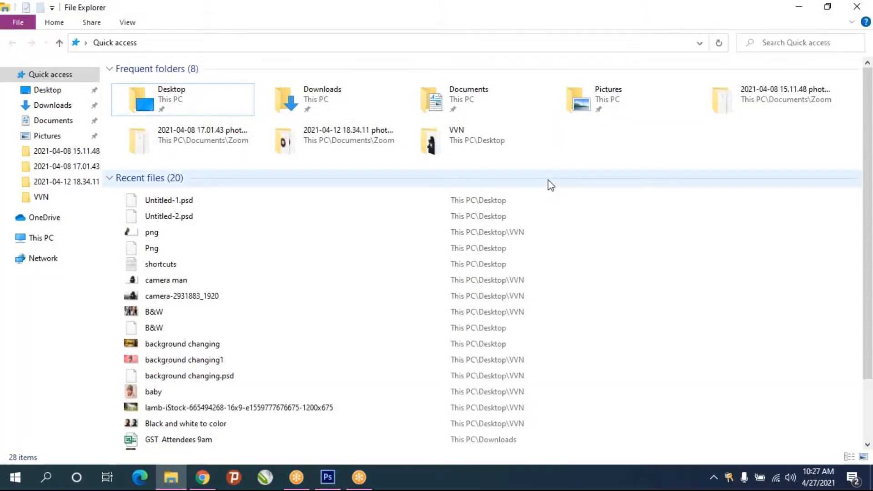
pyautogui.press('super+d')
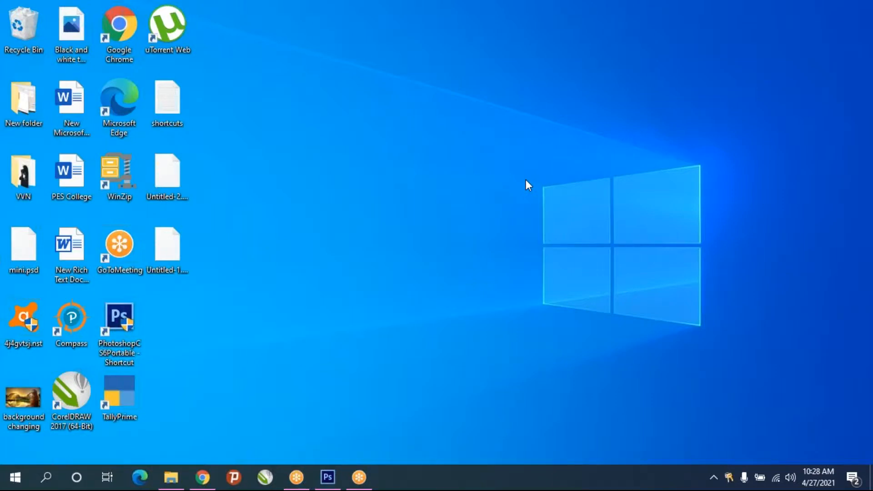
pyautogui.rightClick(527, 184)
pyautogui.click(569, 222)
pyautogui.rightClick(492, 190)
pyautogui.click(520, 228)
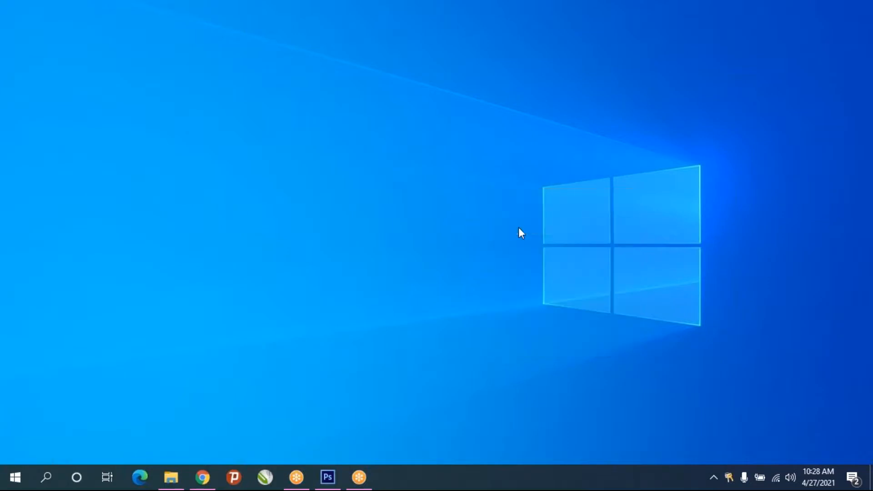
pyautogui.rightClick(447, 163)
pyautogui.click(477, 201)
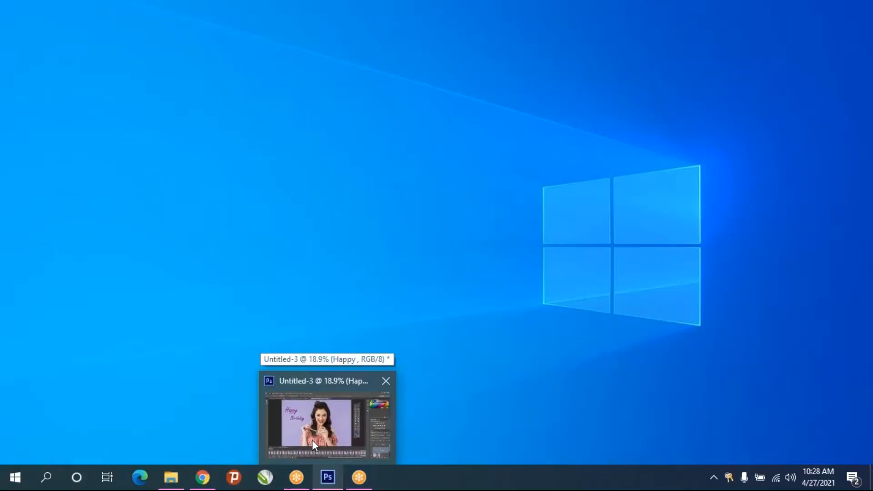
pyautogui.press('super+e')
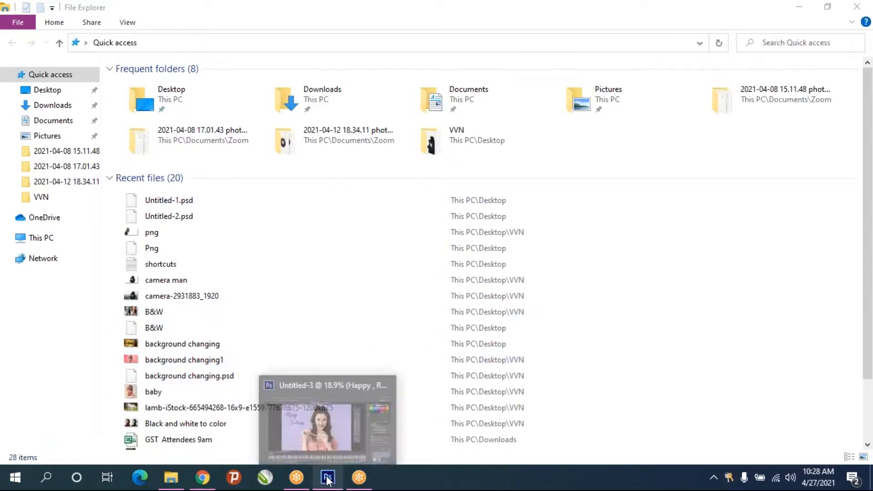
pyautogui.click(327, 460)
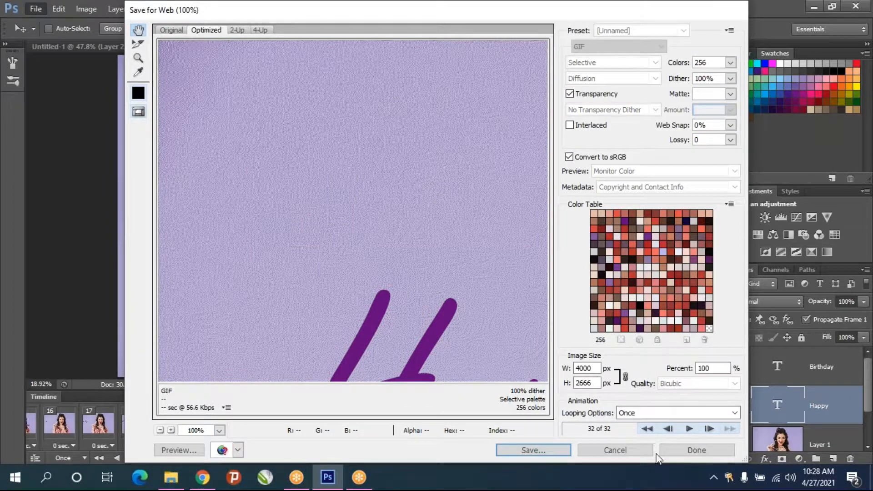
pyautogui.click(619, 453)
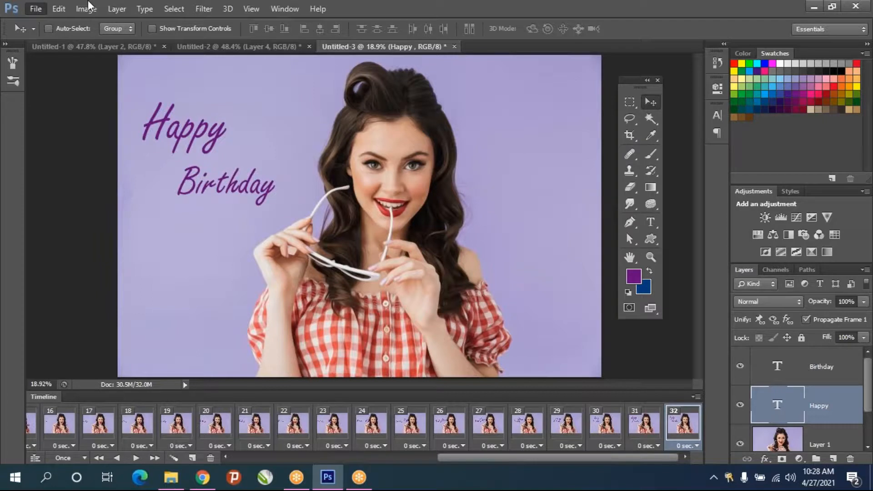
# Resize the image to a width of 1000 pixels with proportions constrained
pyautogui.click(92, 9)
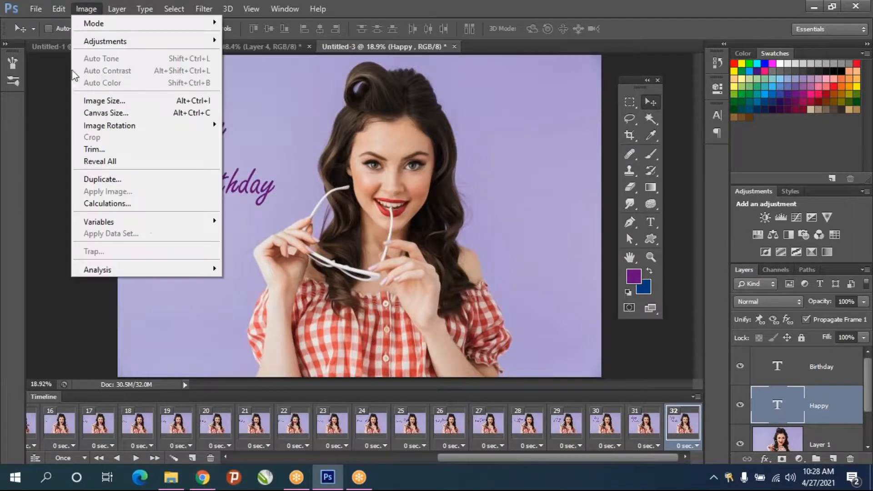
pyautogui.click(116, 100)
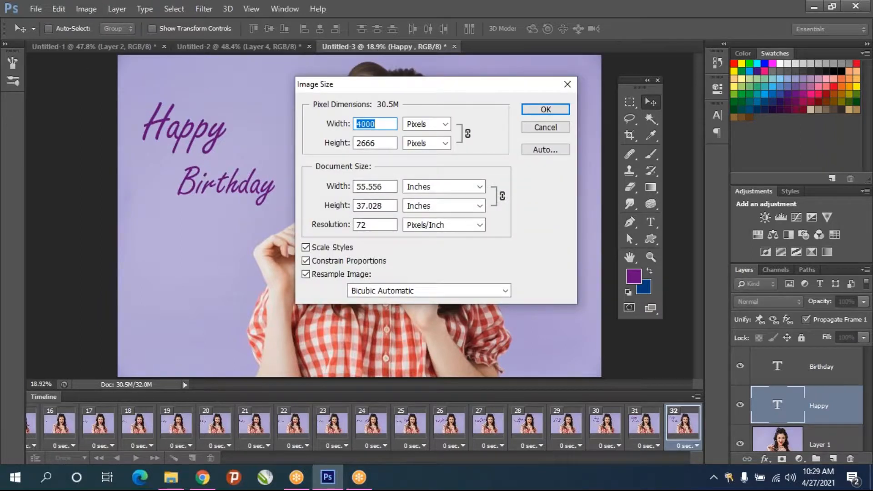
pyautogui.write('10000')
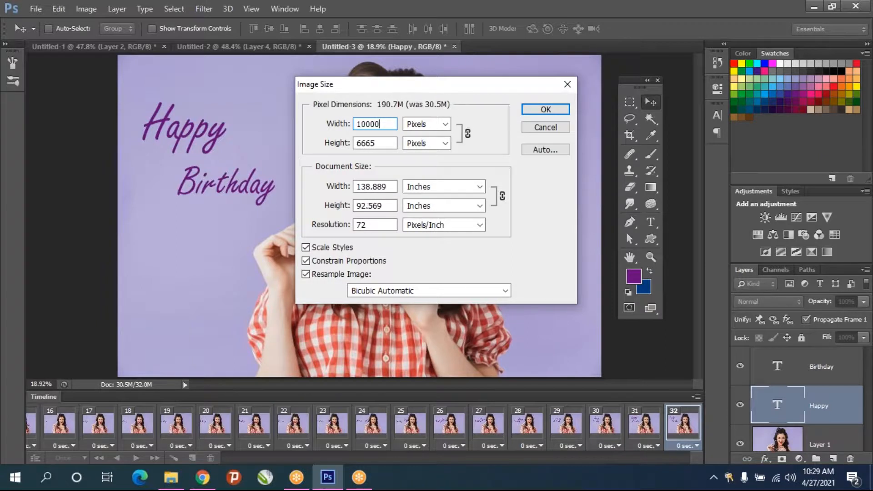
pyautogui.press('BackSpace')
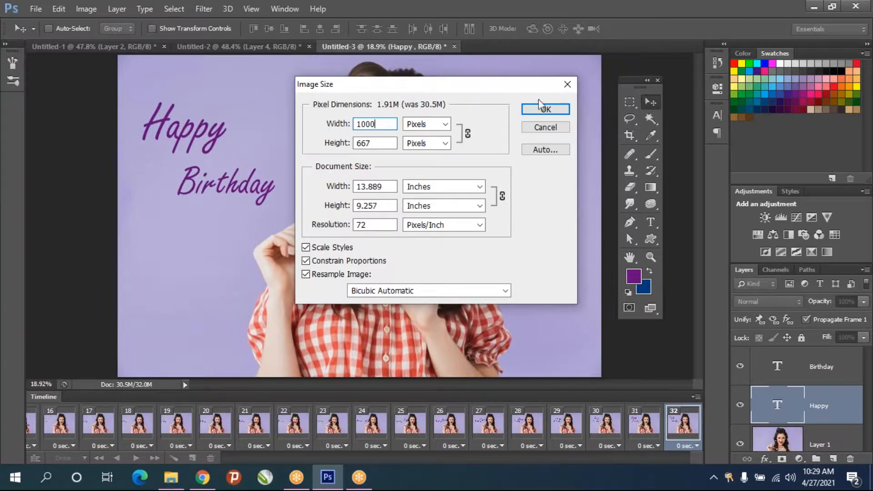
pyautogui.click(550, 110)
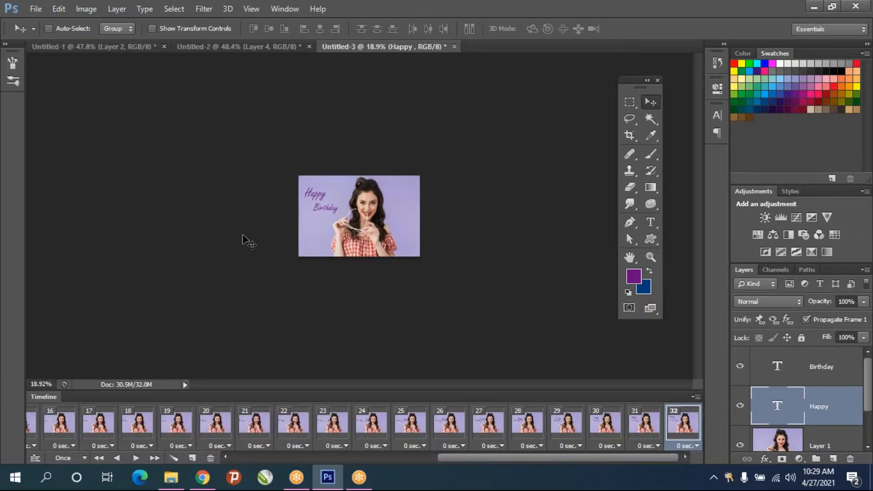
pyautogui.click(35, 9)
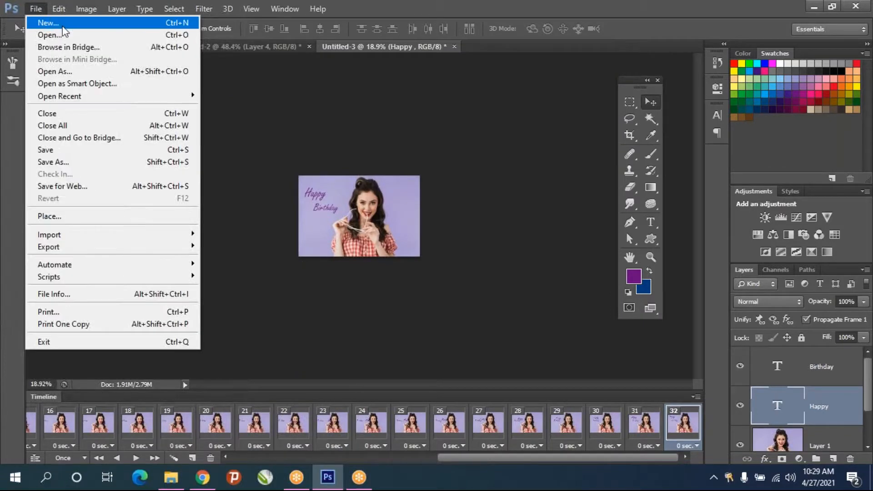
pyautogui.click(52, 186)
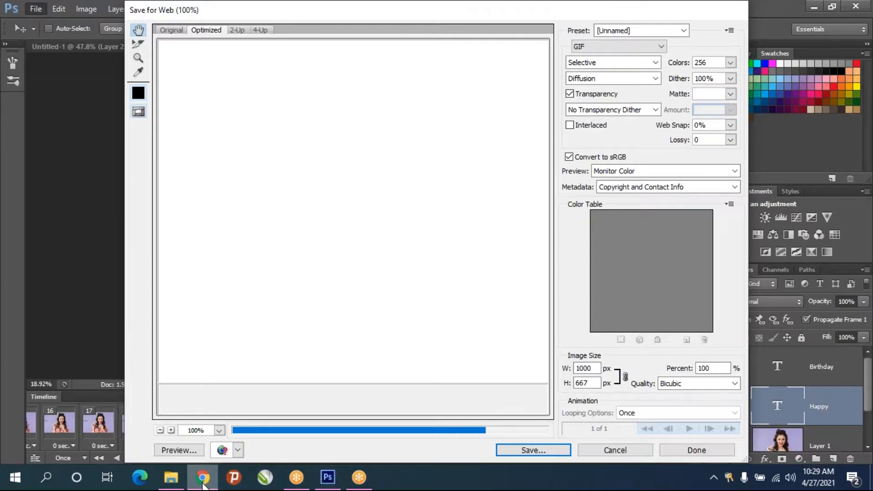
pyautogui.click(202, 479)
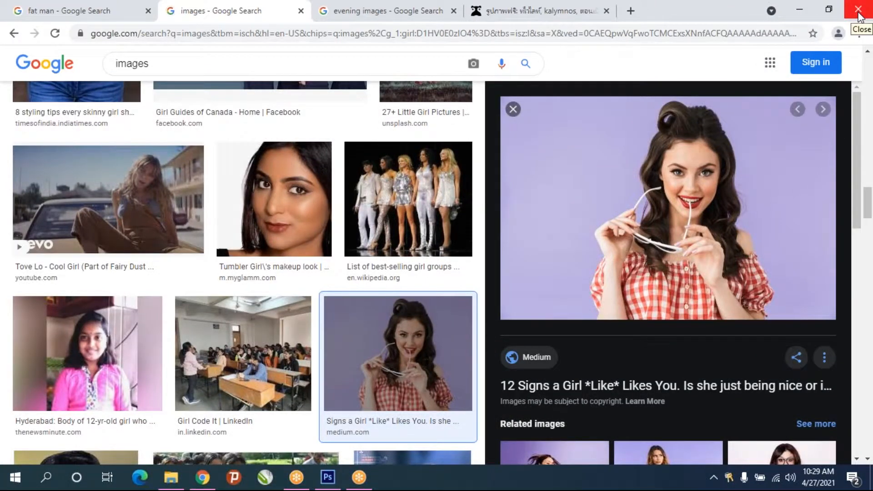
pyautogui.click(303, 471)
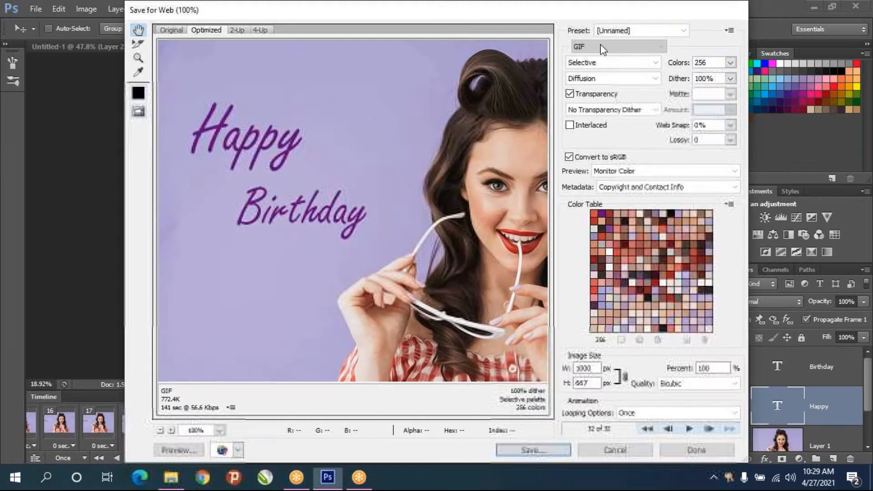
pyautogui.click(600, 45)
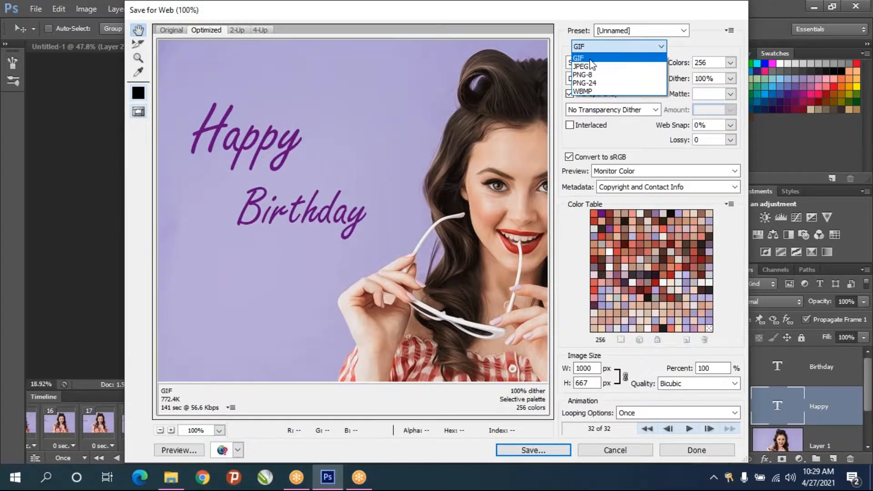
pyautogui.click(601, 59)
pyautogui.click(599, 45)
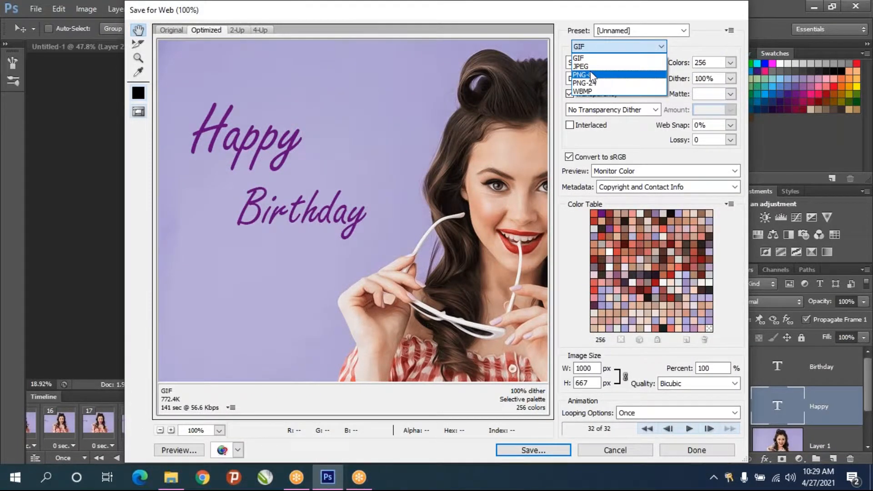
pyautogui.click(585, 59)
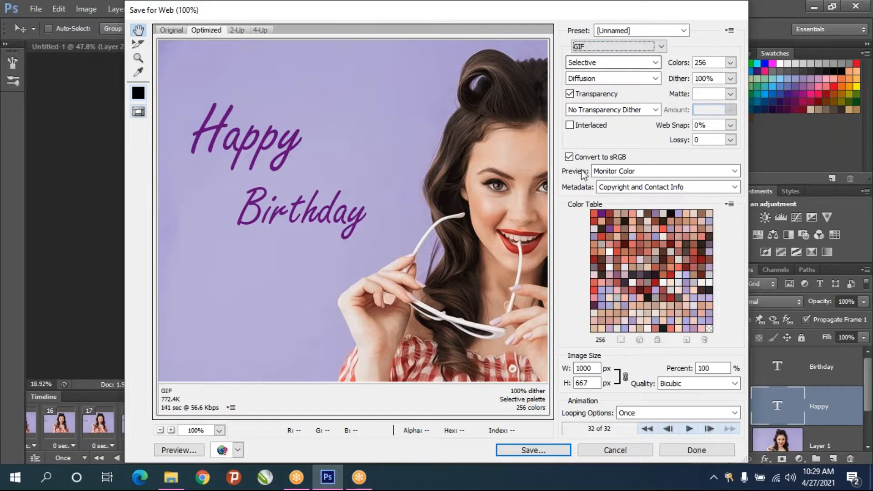
pyautogui.click(646, 416)
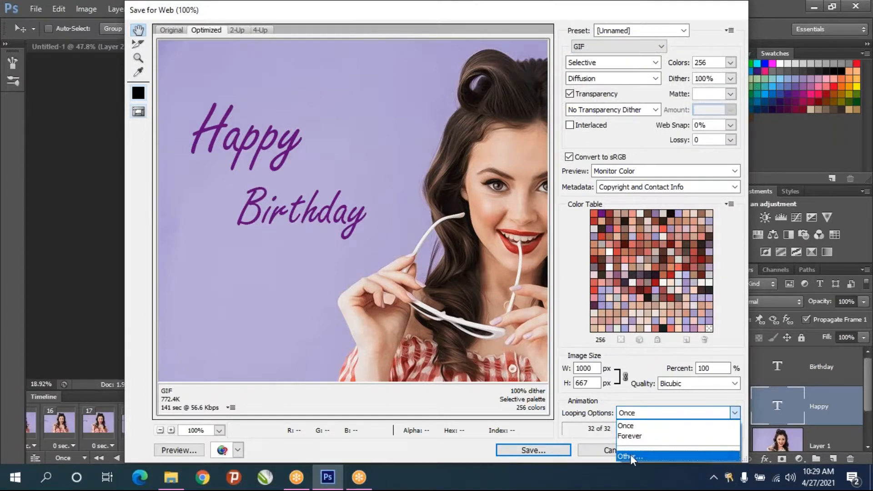
pyautogui.click(646, 436)
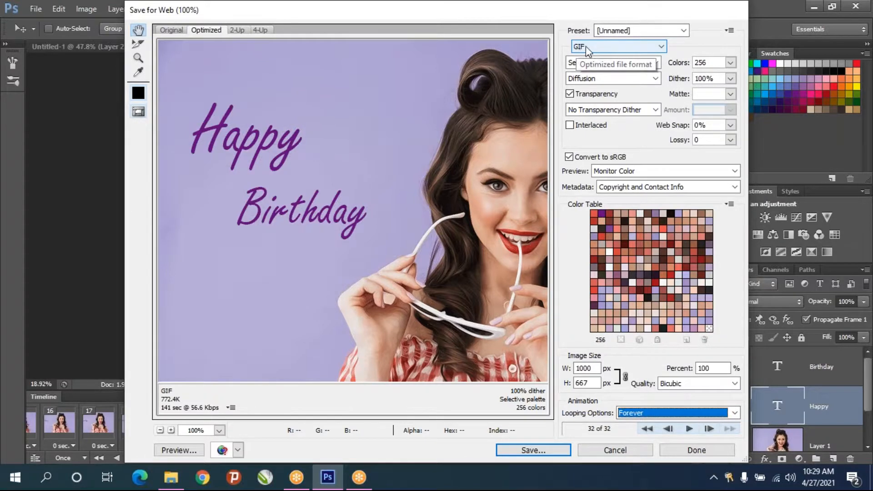
pyautogui.click(620, 451)
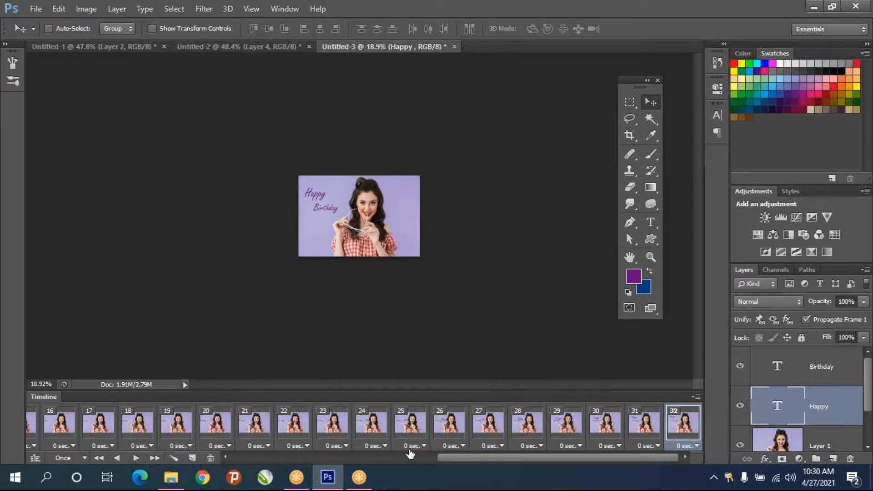
# Prepare a Save for Web export in GIF format with the animation's looping set to Forever
pyautogui.click(30, 7)
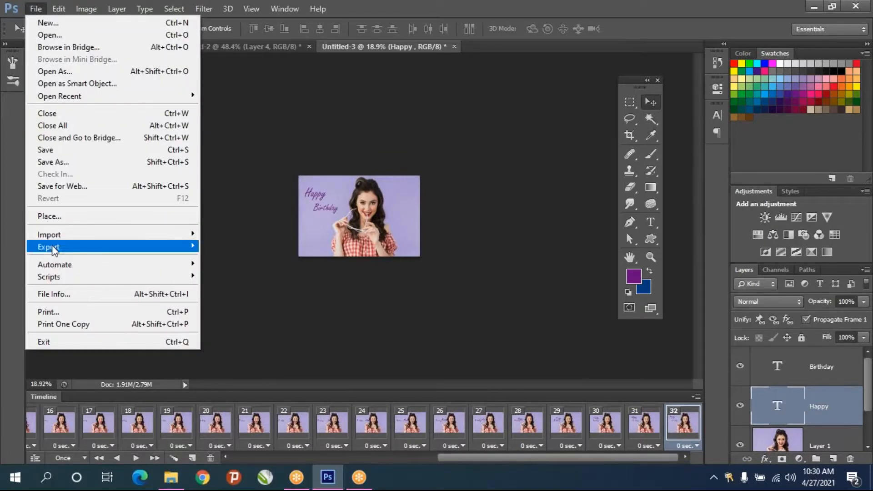
pyautogui.click(73, 187)
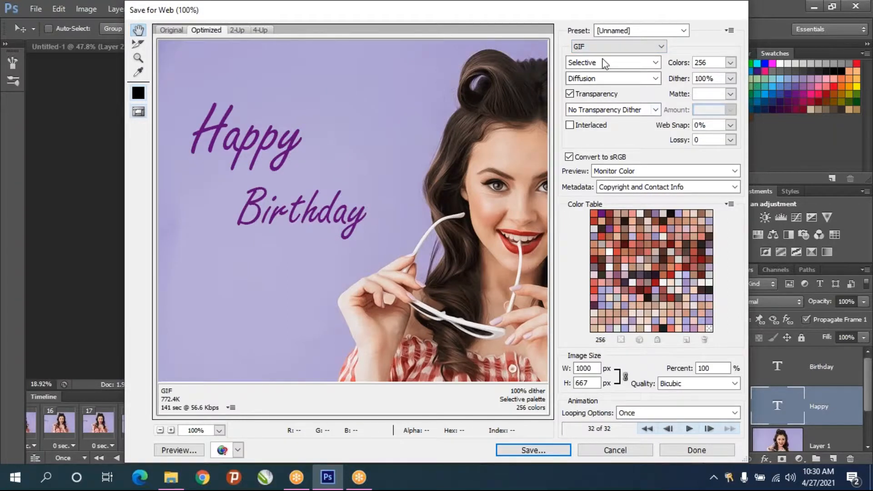
pyautogui.click(627, 414)
pyautogui.click(634, 436)
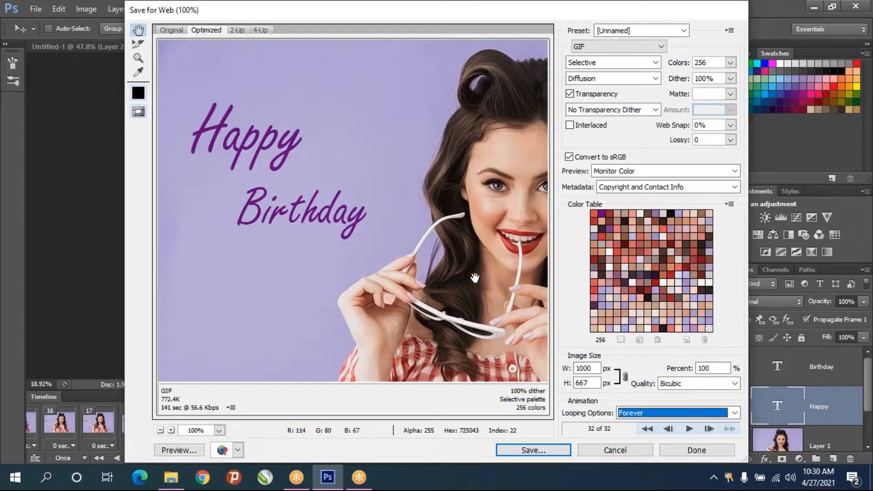
# Save the optimized GIF to the Desktop as Untitled-3, images only
pyautogui.click(527, 451)
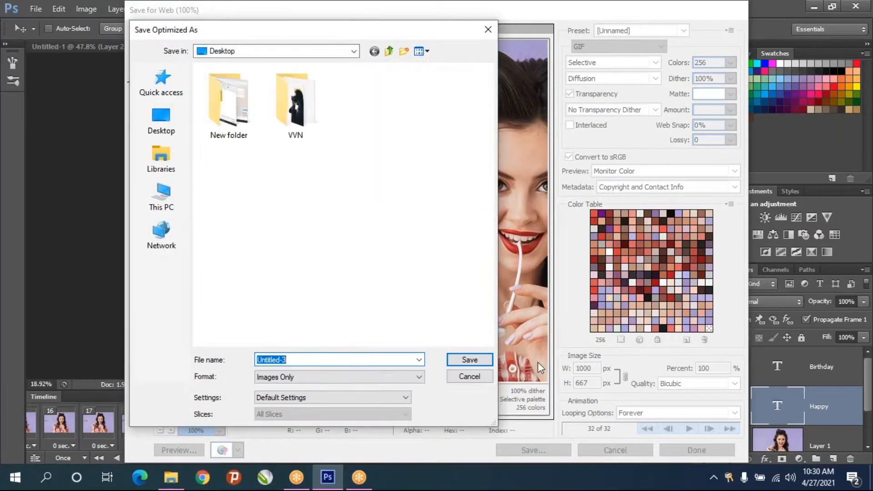
pyautogui.click(167, 113)
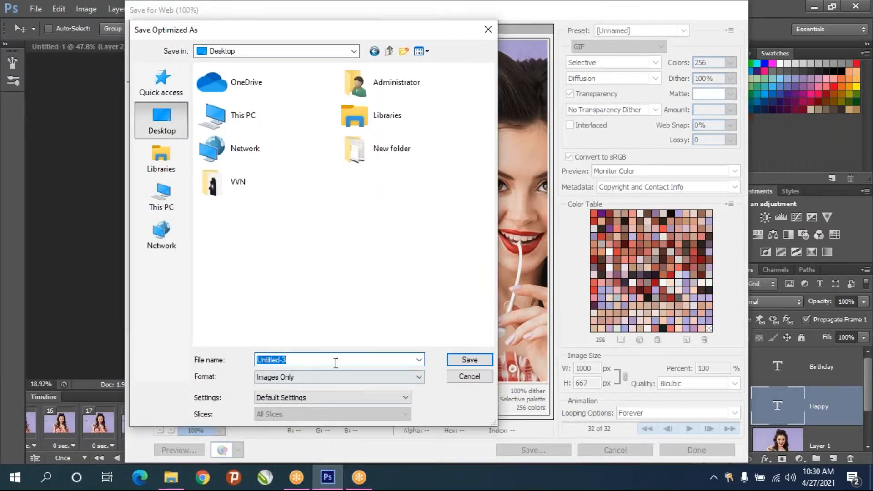
pyautogui.click(482, 364)
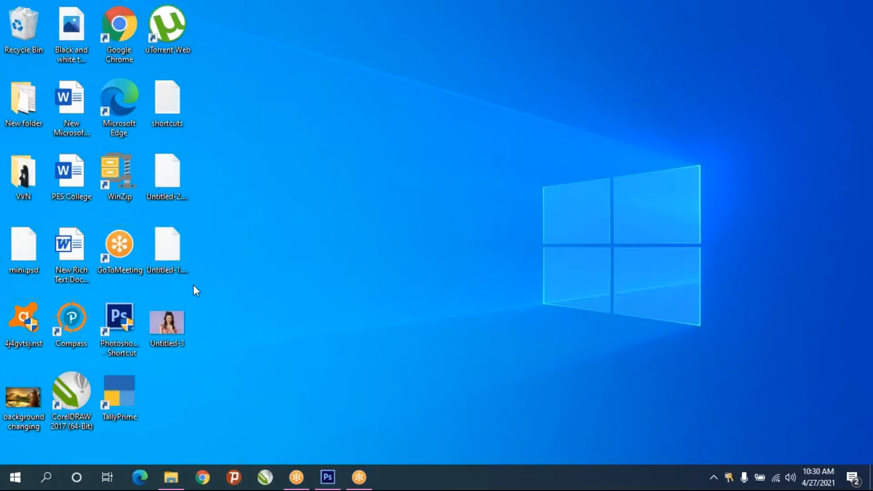
# Open the exported Untitled-3 GIF from the desktop in Photos and watch the Happy Birthday animation play
pyautogui.moveTo(171, 326)
pyautogui.rightClick(319, 247)
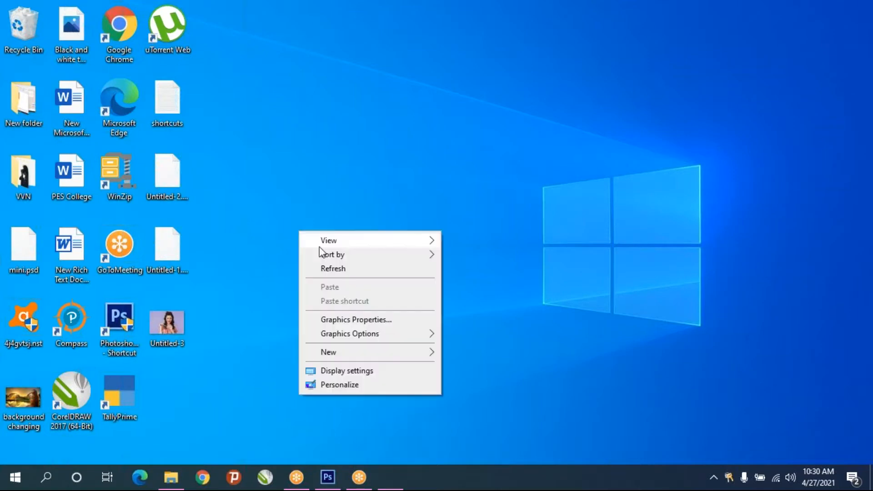
pyautogui.moveTo(319, 243)
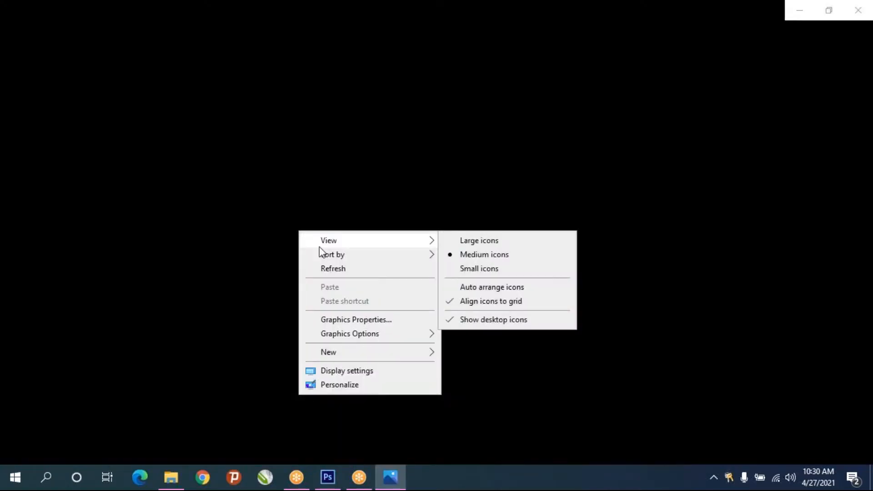
pyautogui.click(346, 272)
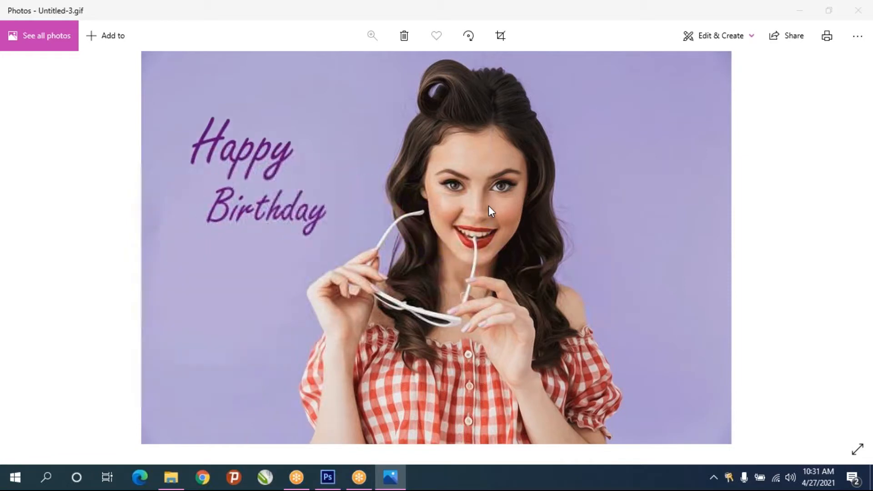
# Close the GIF preview and the File Explorer window, and refresh the desktop
pyautogui.click(859, 14)
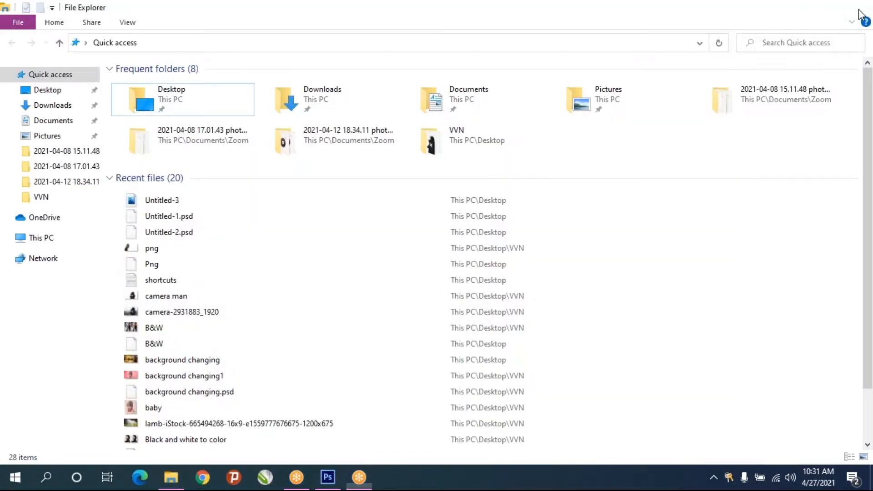
pyautogui.click(857, 7)
pyautogui.rightClick(372, 206)
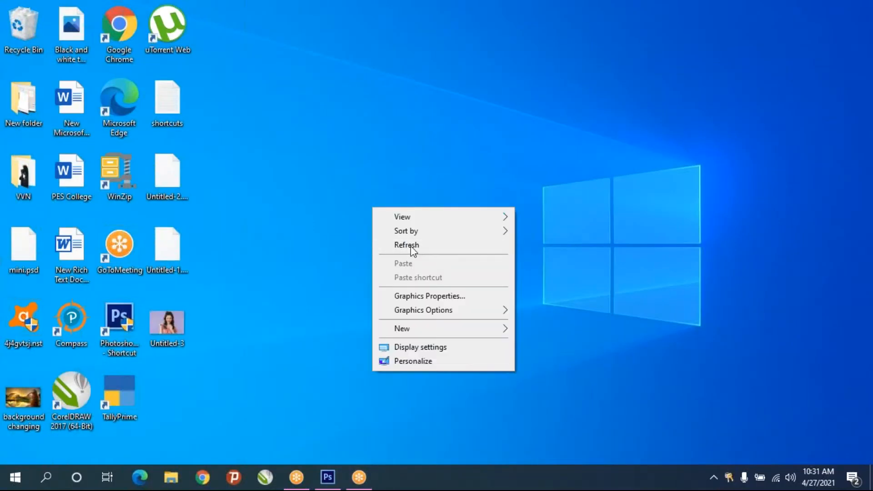
pyautogui.click(409, 246)
# Switch back to Photoshop and enlarge the Untitled-3 canvas to about 71% for viewing
pyautogui.hotkey('alt', 'Tab')
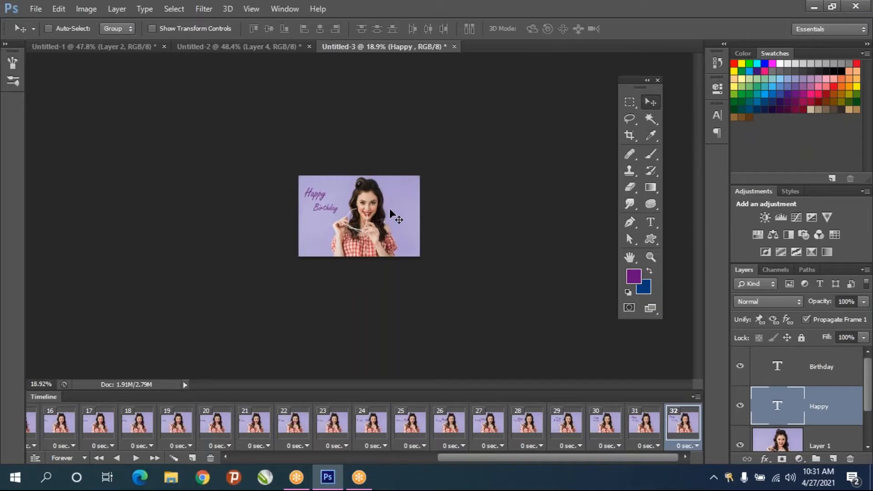
pyautogui.scroll(3, 389, 209)
pyautogui.scroll(2, 334, 234)
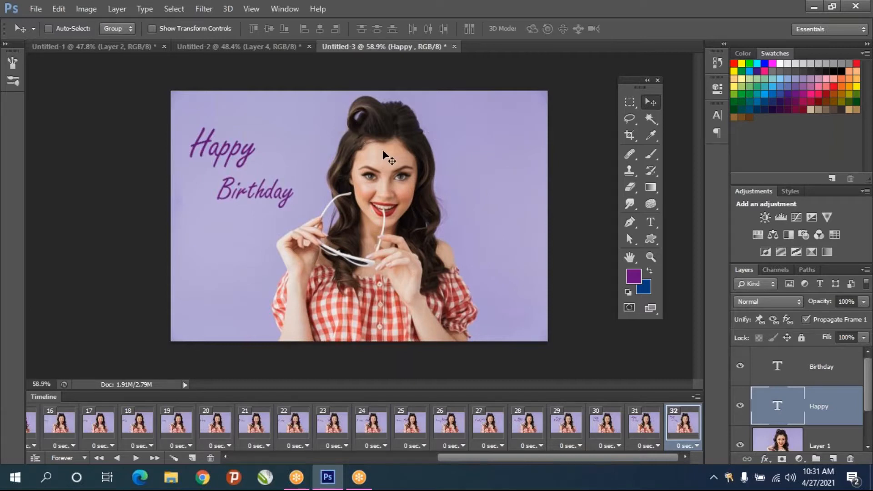
pyautogui.scroll(1, 364, 187)
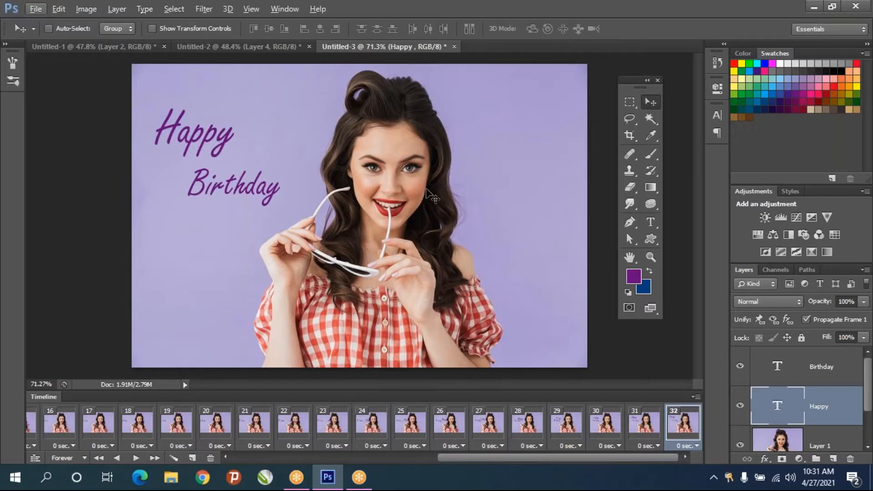
pyautogui.click(814, 6)
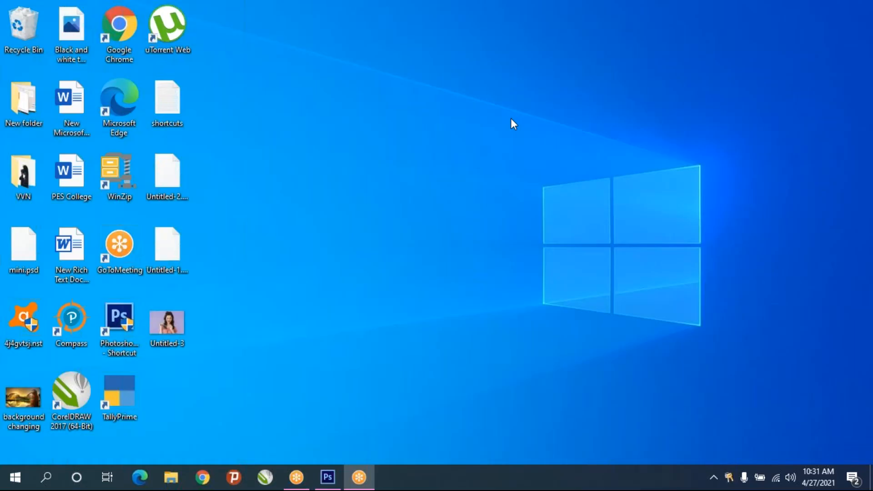
pyautogui.rightClick(512, 118)
pyautogui.click(533, 155)
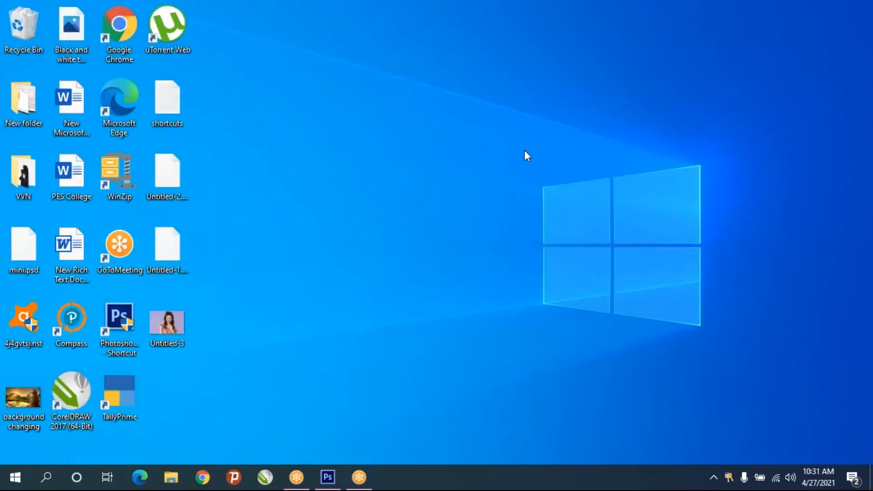
pyautogui.click(336, 486)
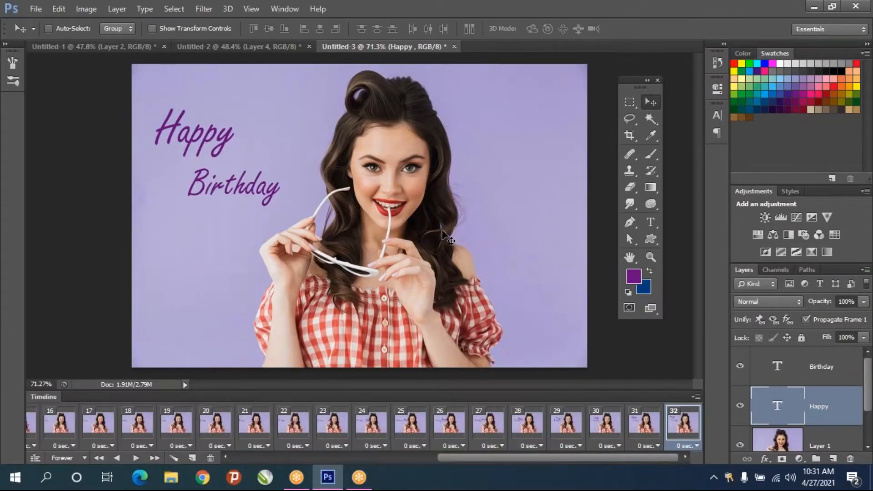